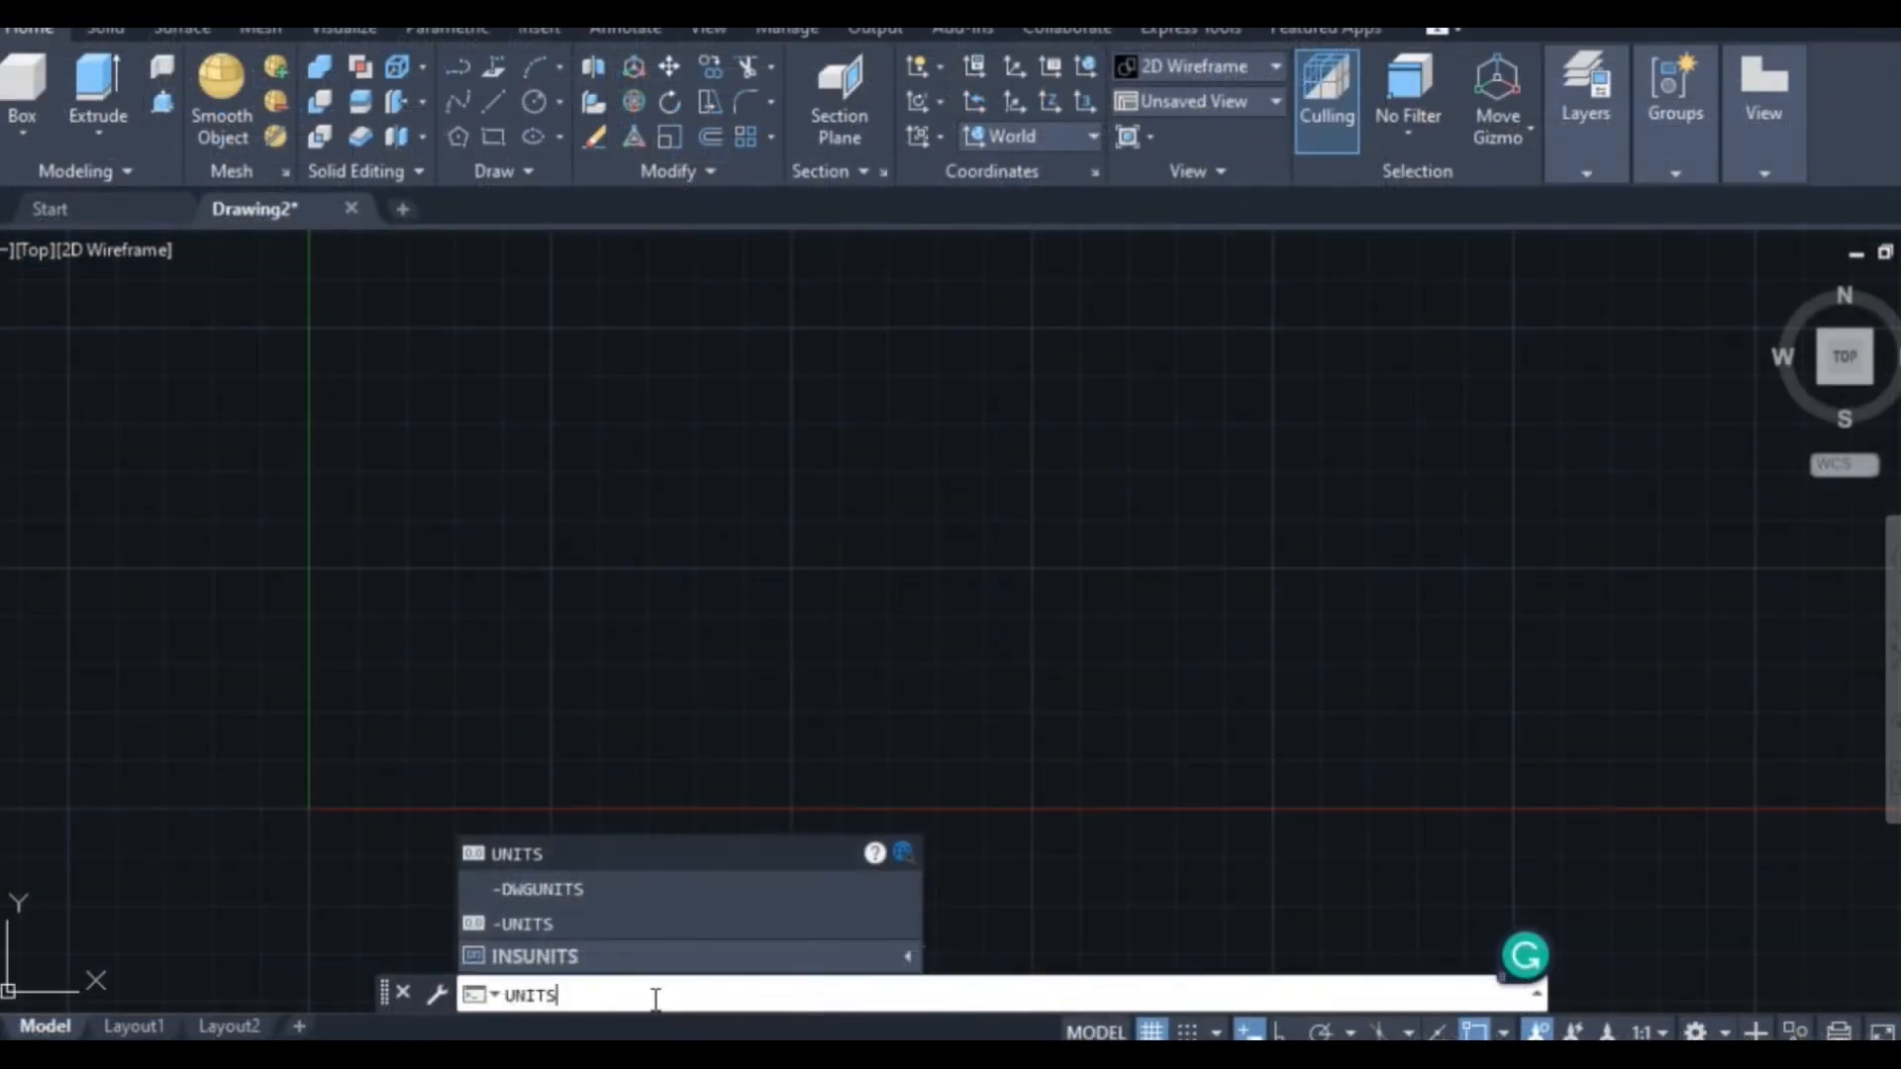
Configure the drawing units to a length precision of 0.0 and an insertion scale in centimeters
{"action": "key", "text": "Return"}
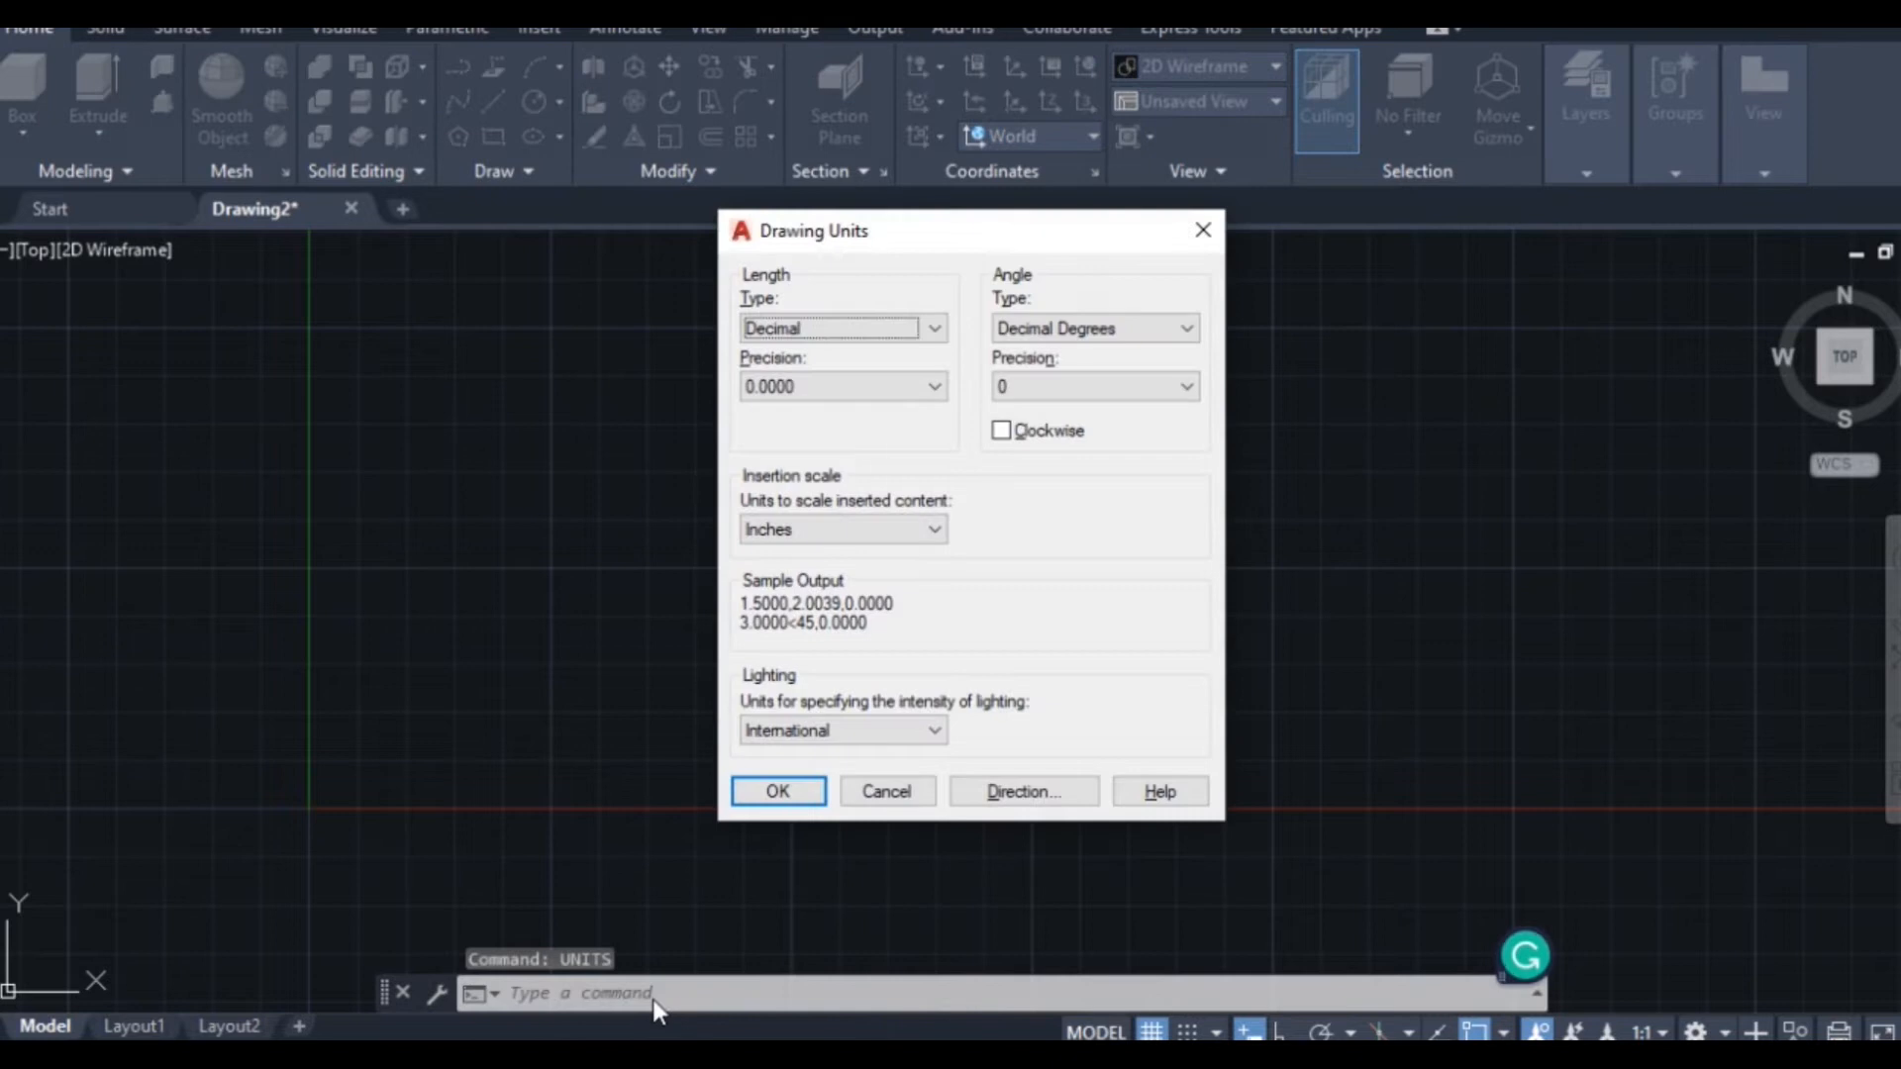
{"action": "left_click", "coordinate": [820, 385]}
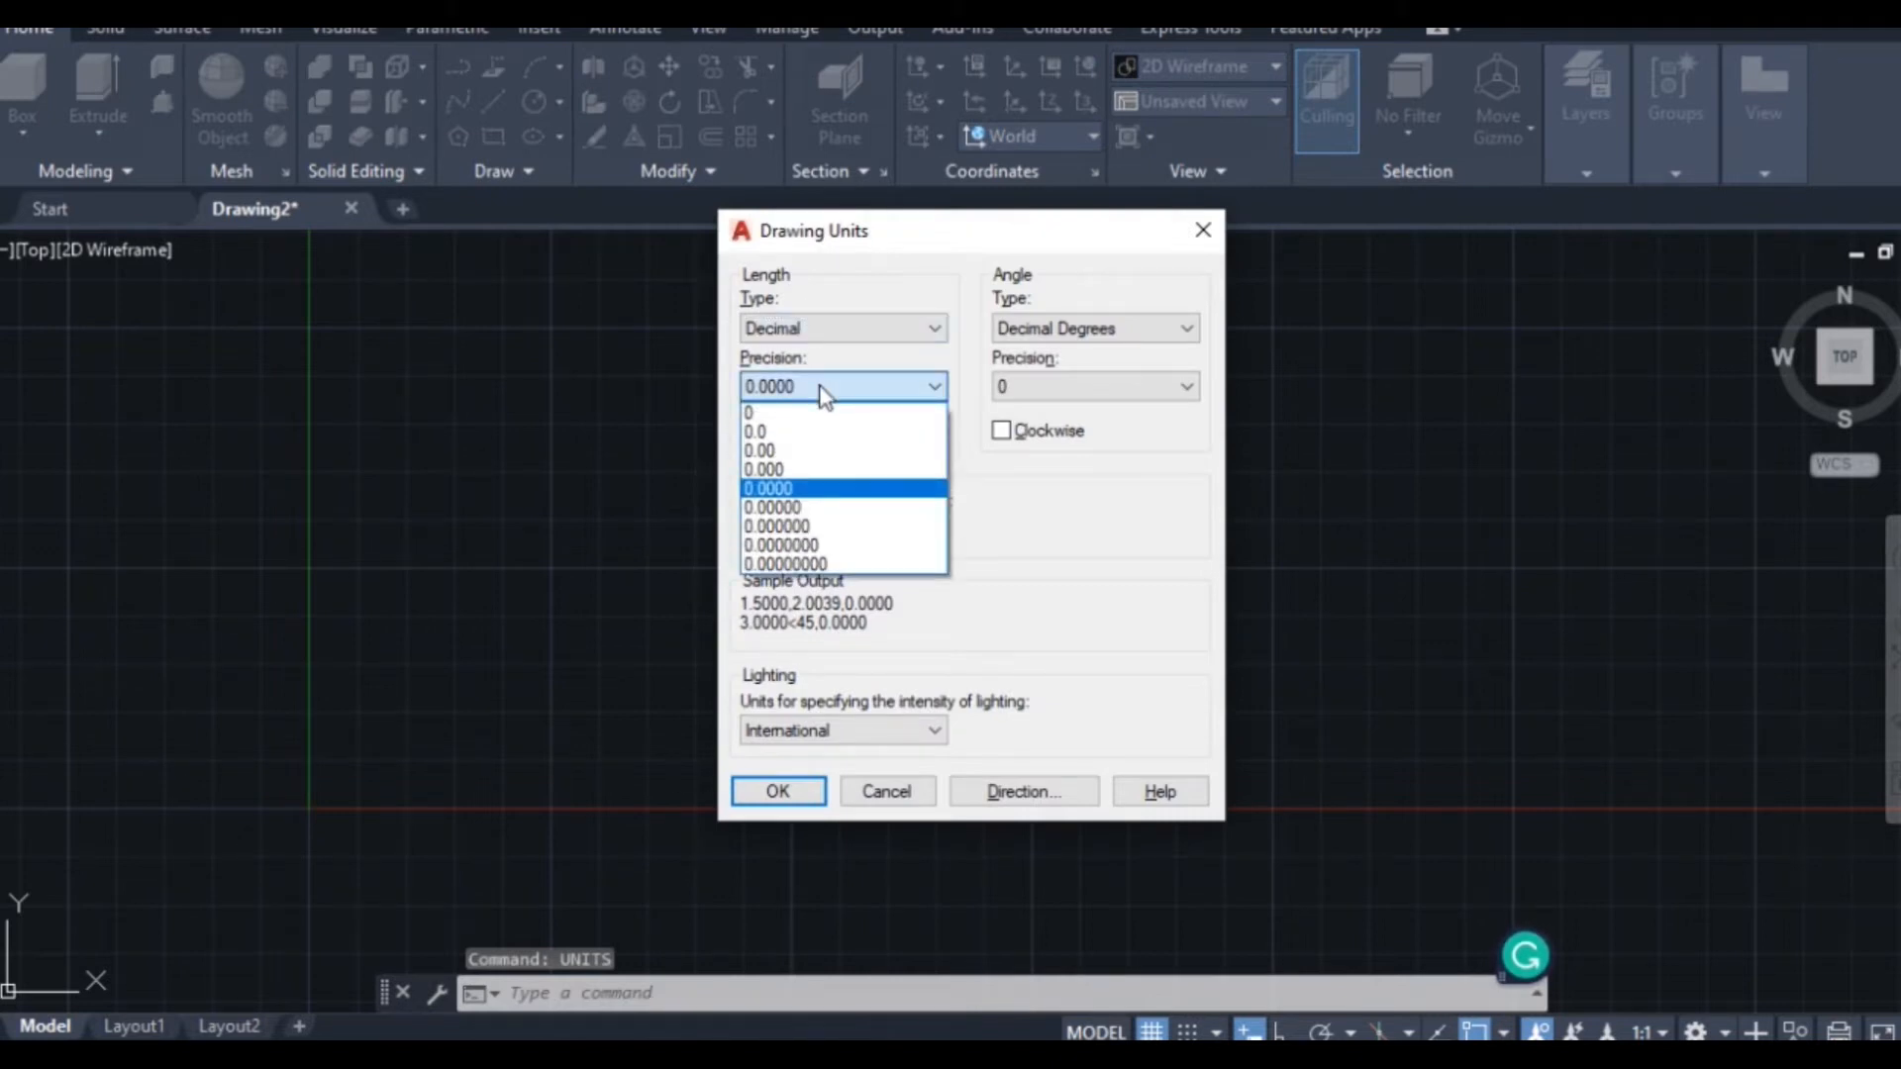
{"action": "left_click", "coordinate": [825, 426]}
{"action": "left_click", "coordinate": [840, 530]}
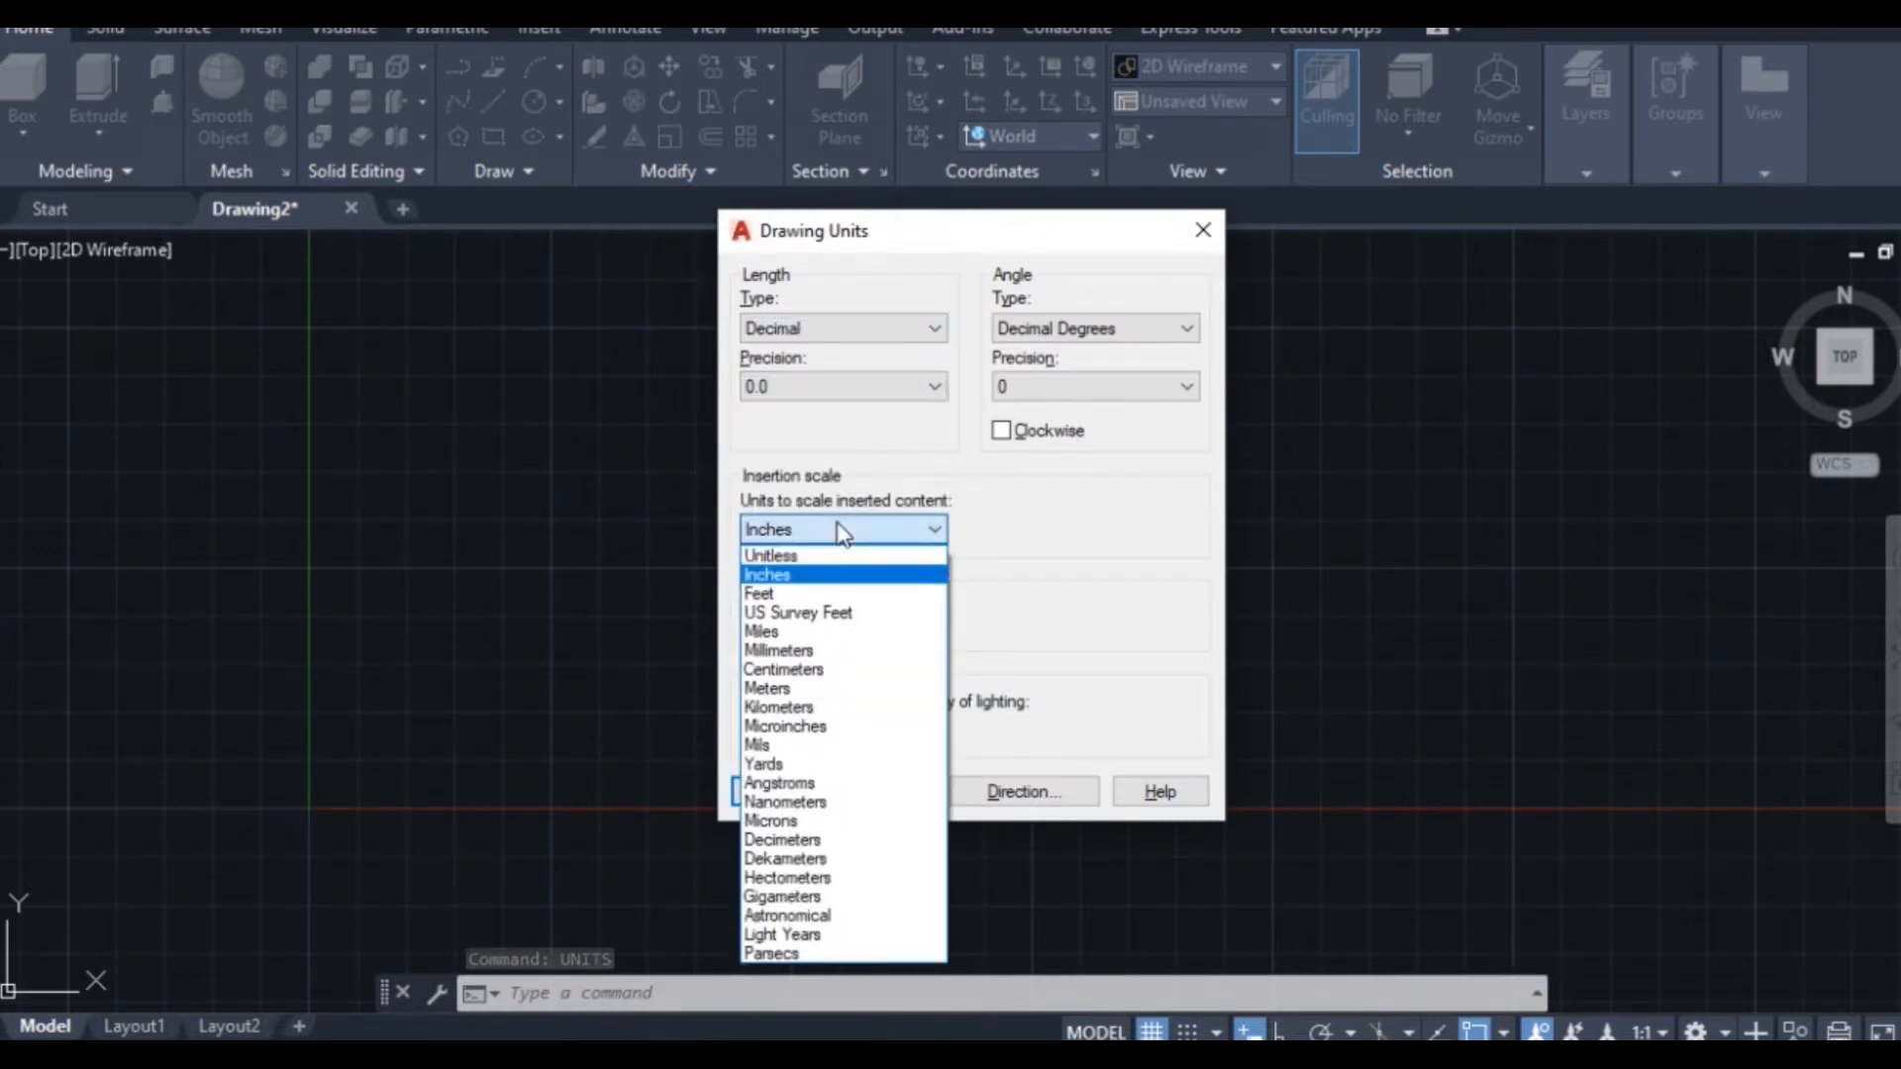
{"action": "left_click", "coordinate": [819, 669]}
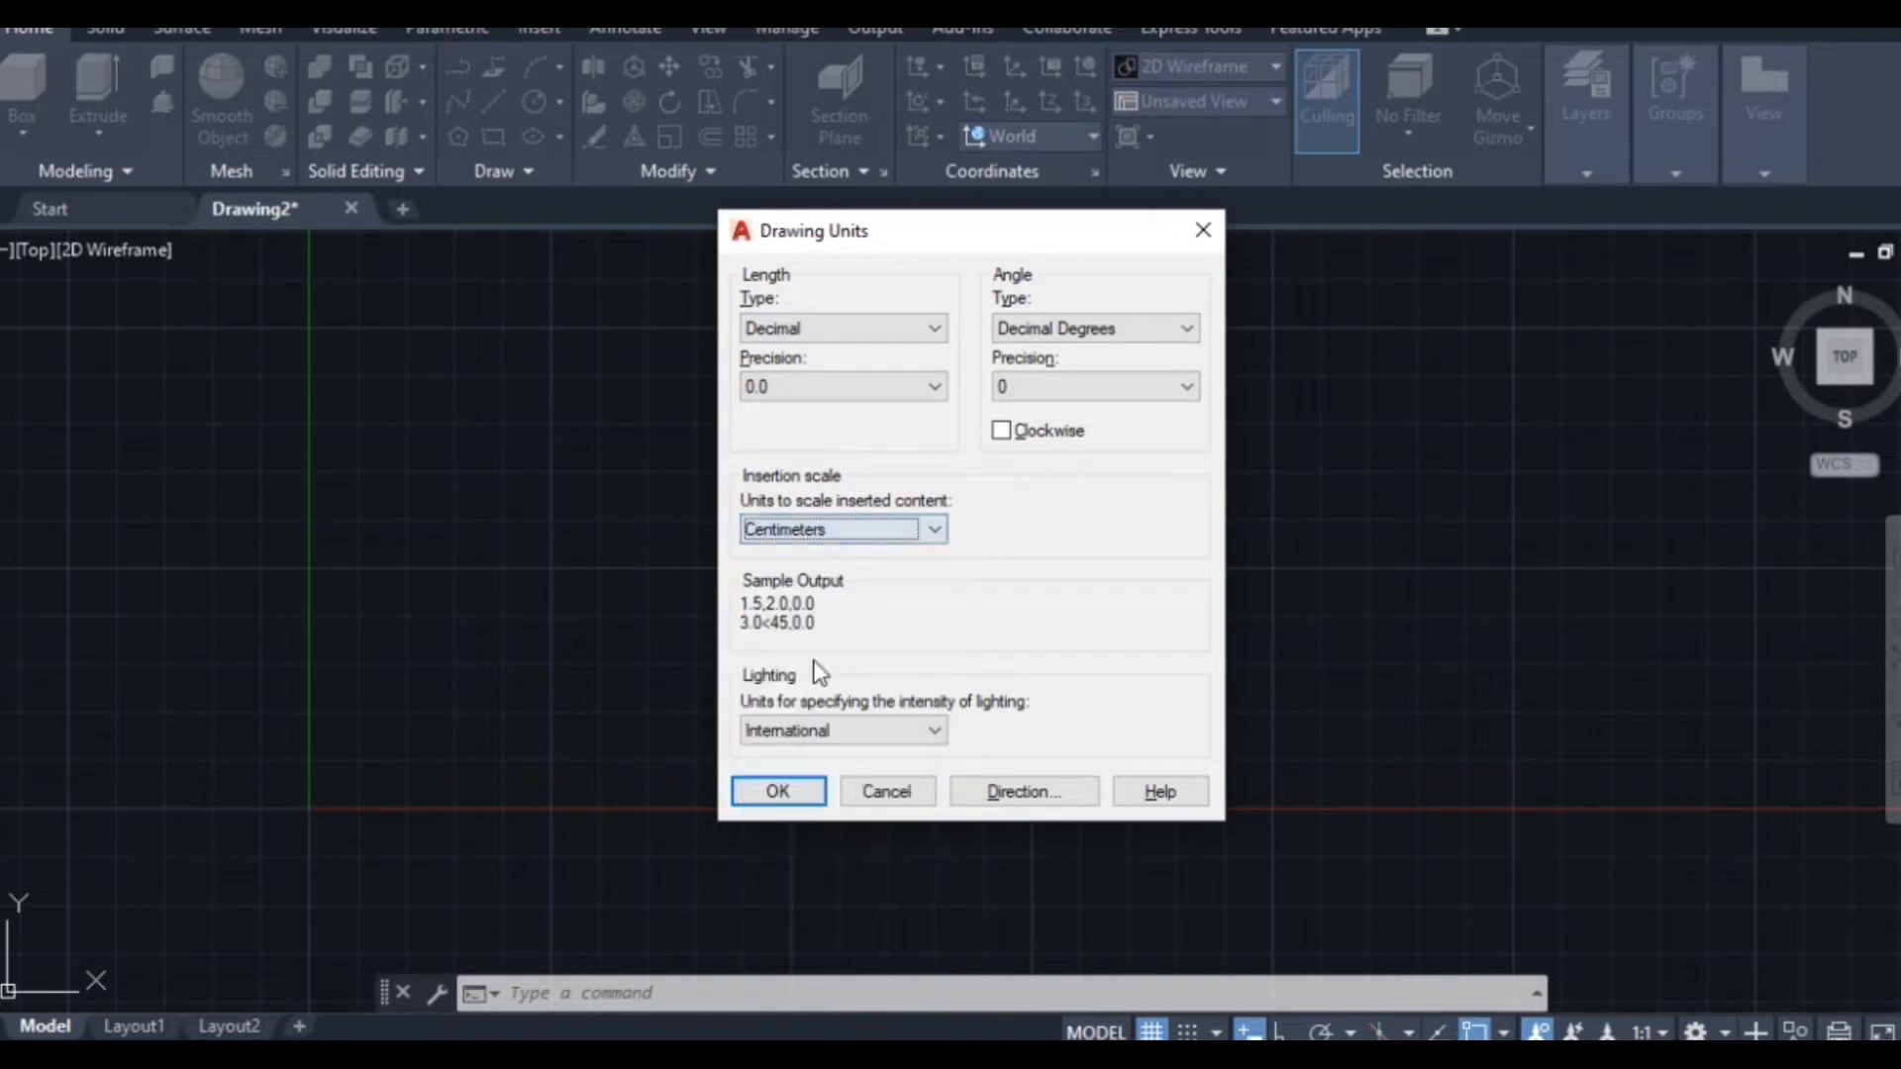
{"action": "left_click", "coordinate": [778, 792]}
Draw a rectangle 3 wide and 5 high above the X axis
{"action": "type", "text": "rec"}
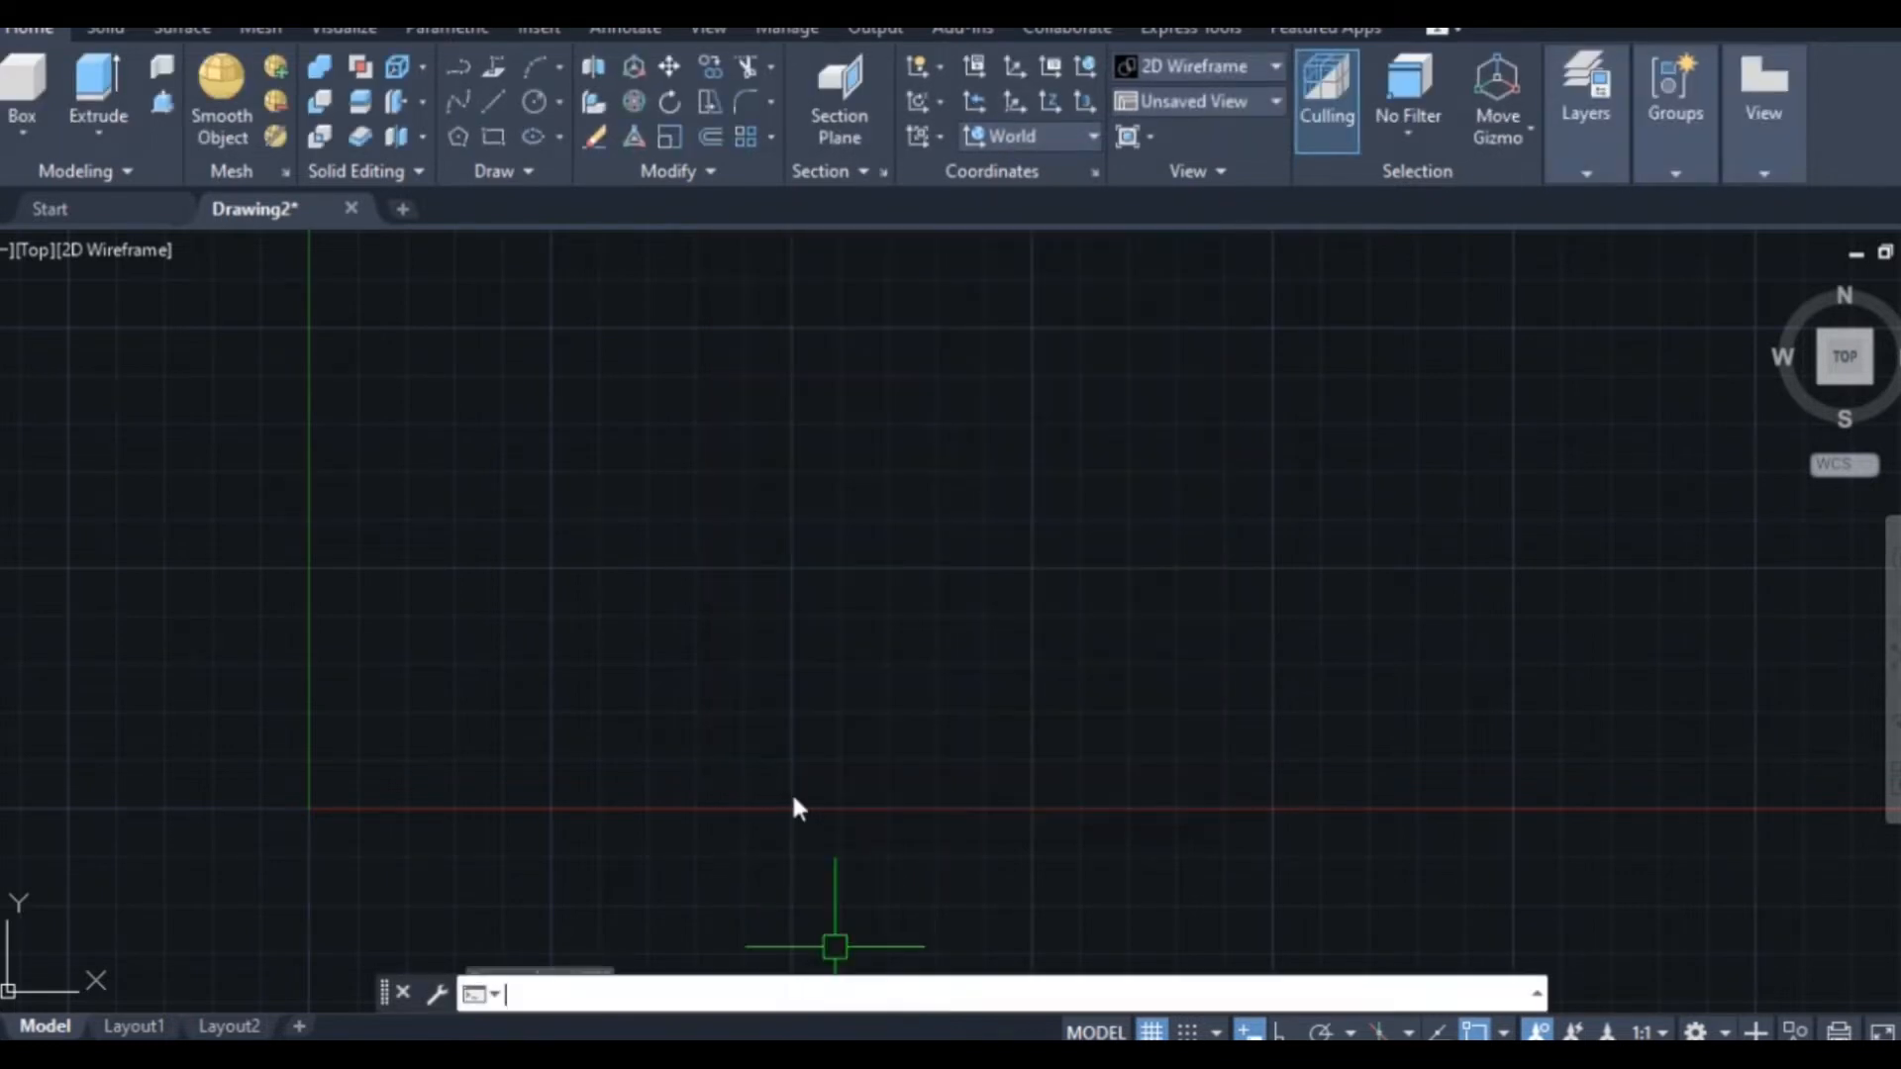
{"action": "key", "text": "Return"}
{"action": "left_click", "coordinate": [588, 508]}
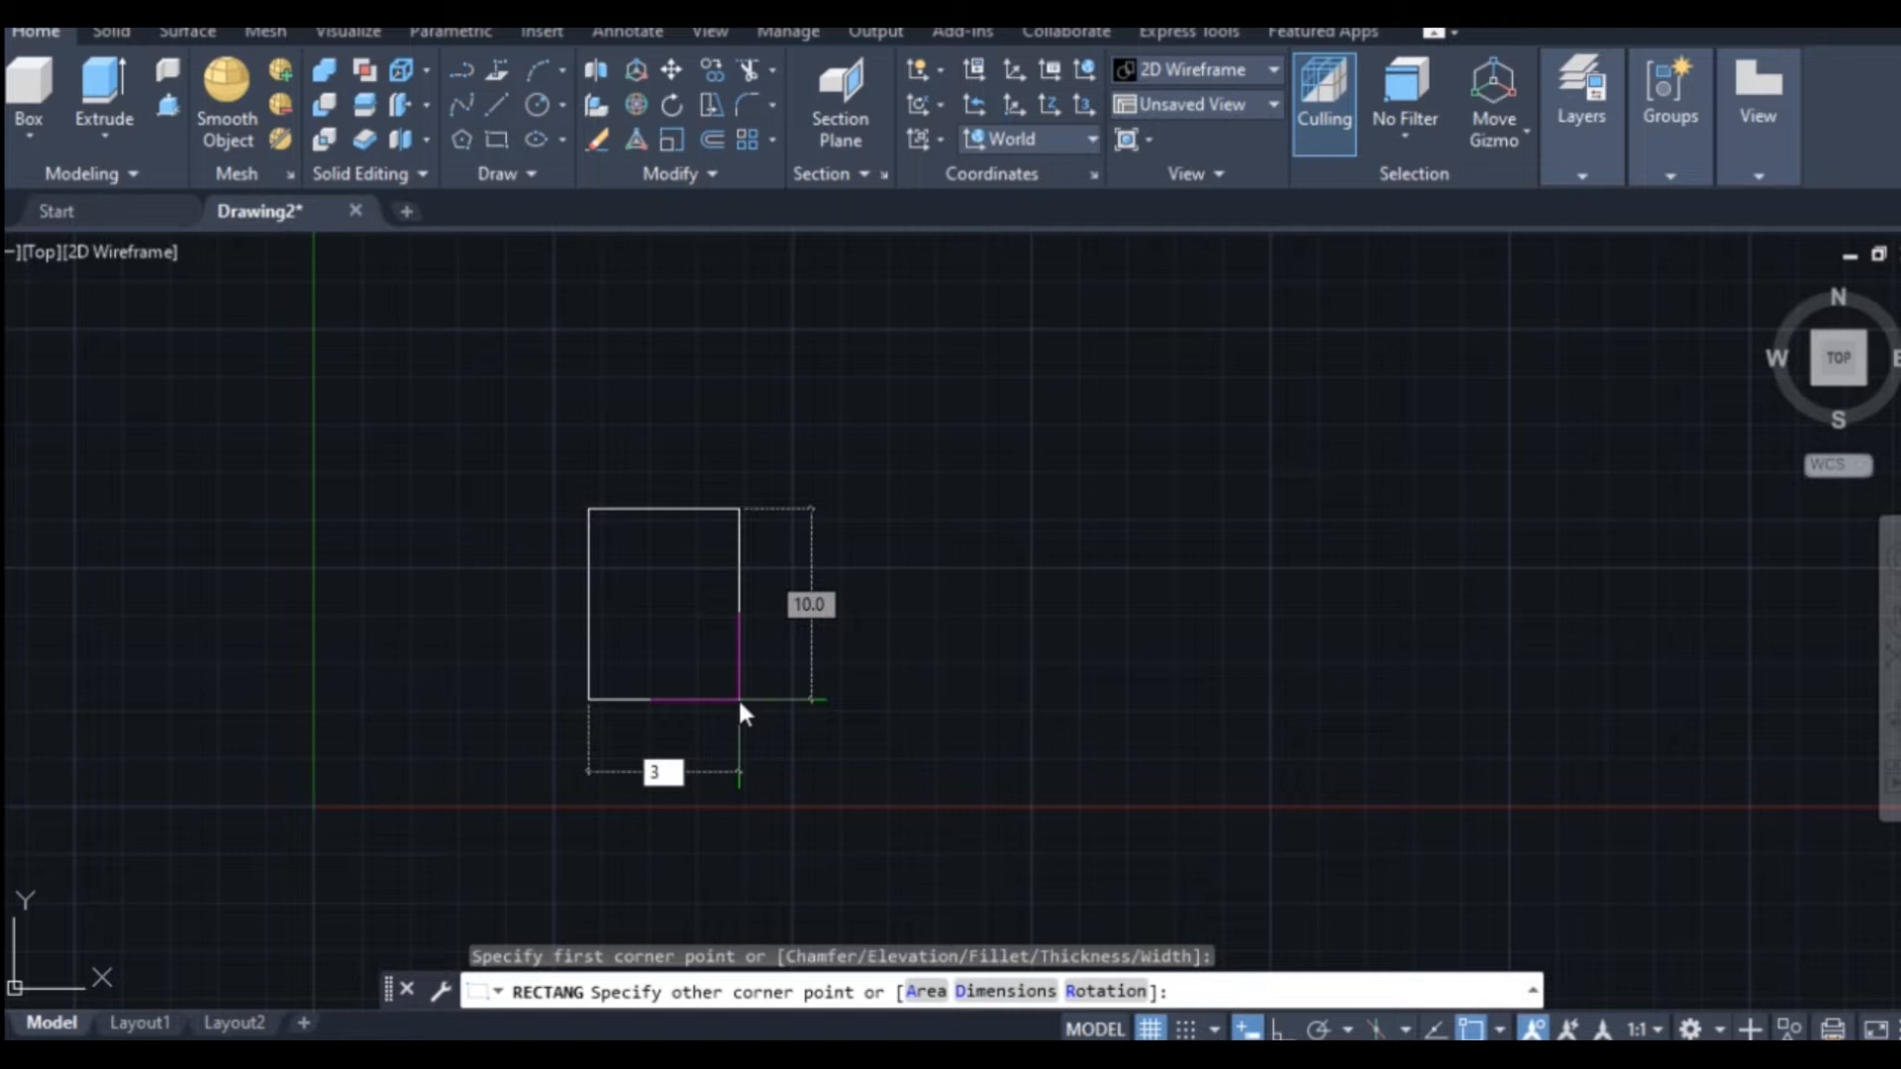
{"action": "key", "text": "Tab"}
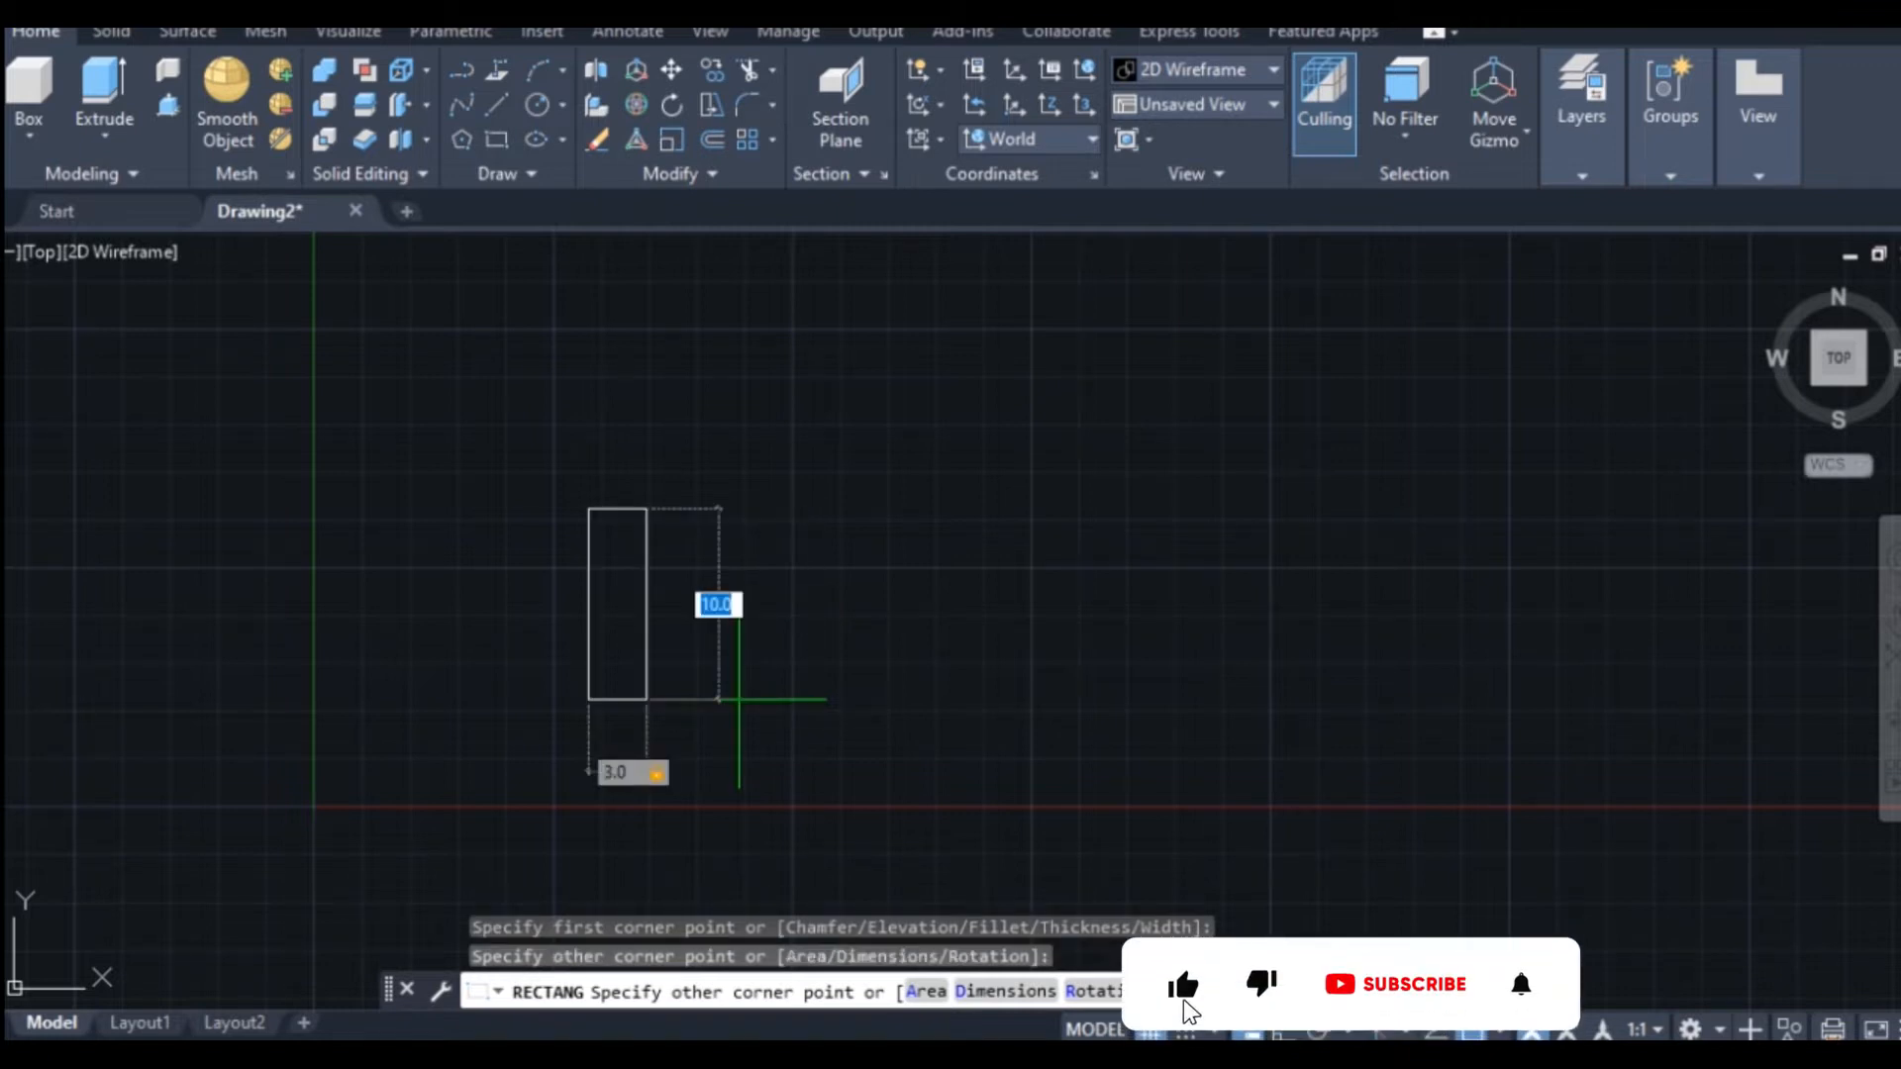
{"action": "key", "text": "Return"}
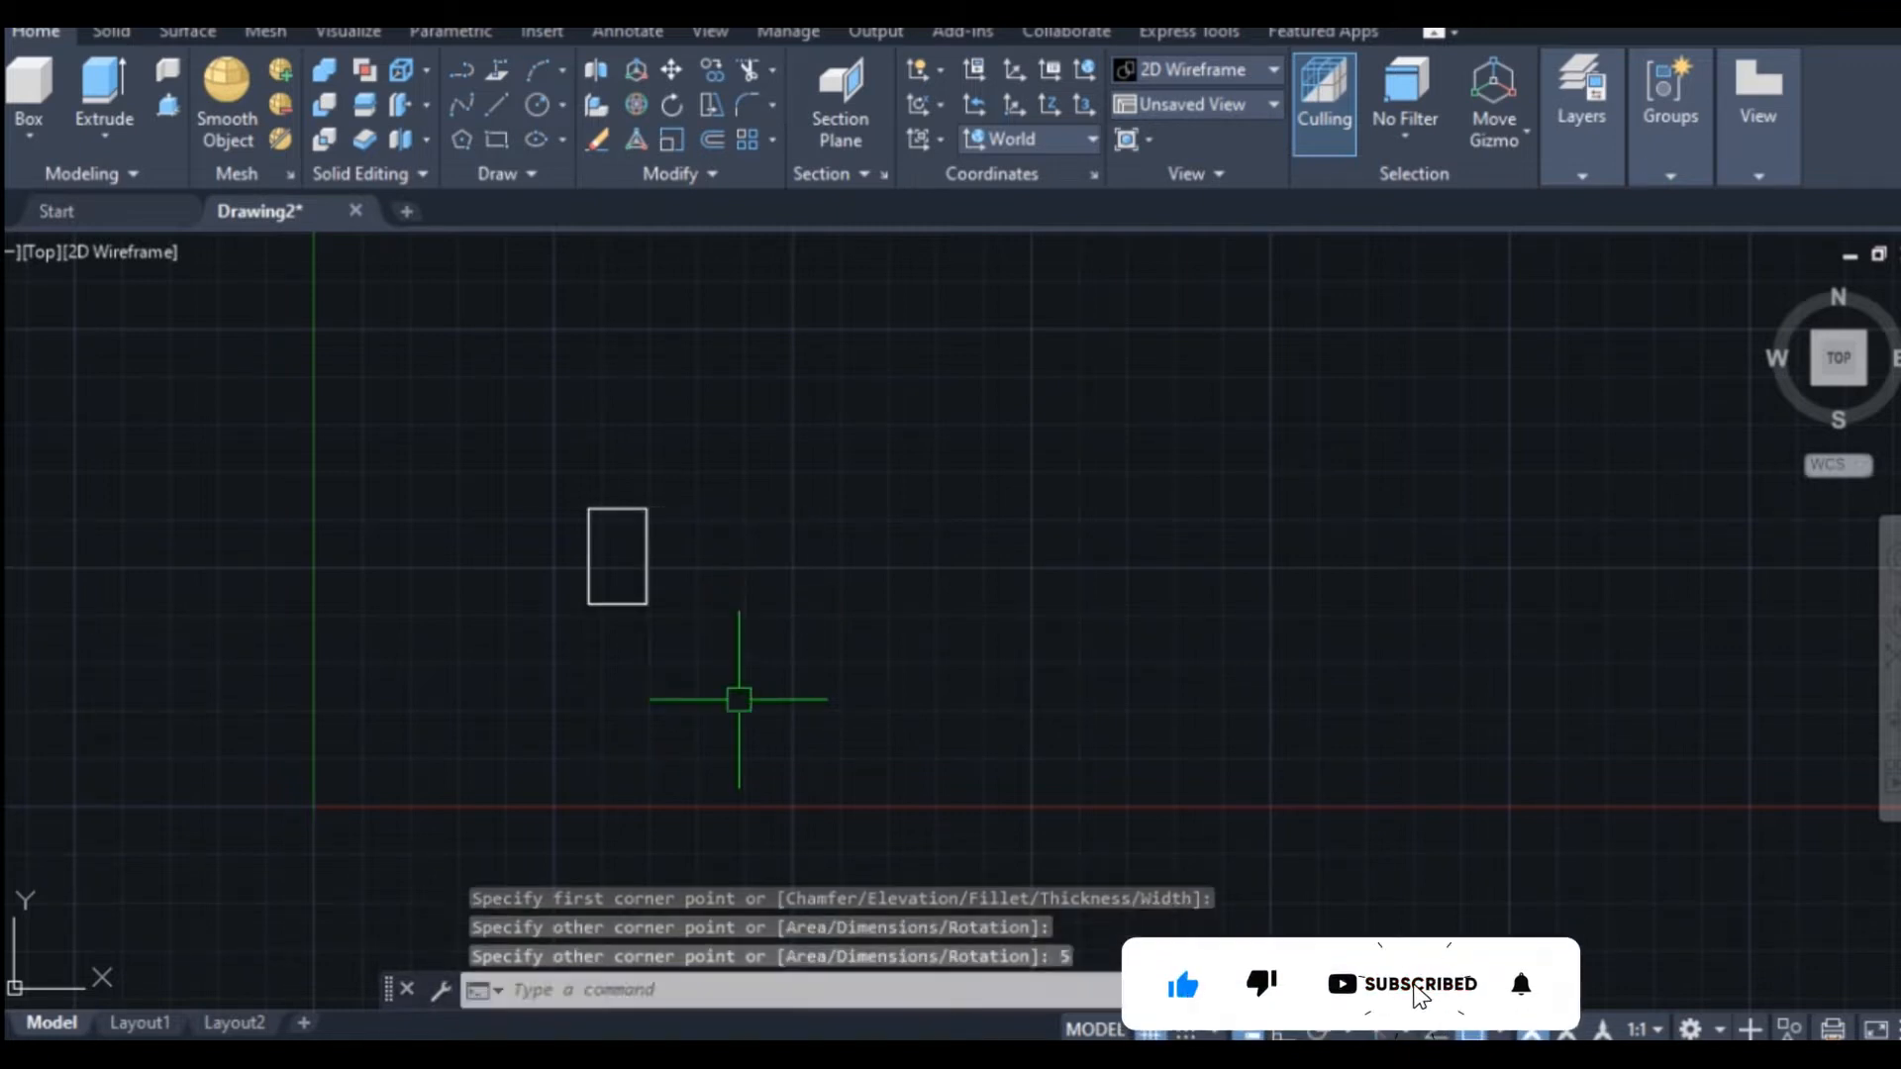
Copy the rectangle 67 horizontally in the positive X direction, using its lower-left corner as the base point
{"action": "scroll", "coordinate": [497, 468], "scroll_direction": "down", "scroll_amount": 3}
{"action": "left_click", "coordinate": [543, 582]}
{"action": "left_click", "coordinate": [377, 797]}
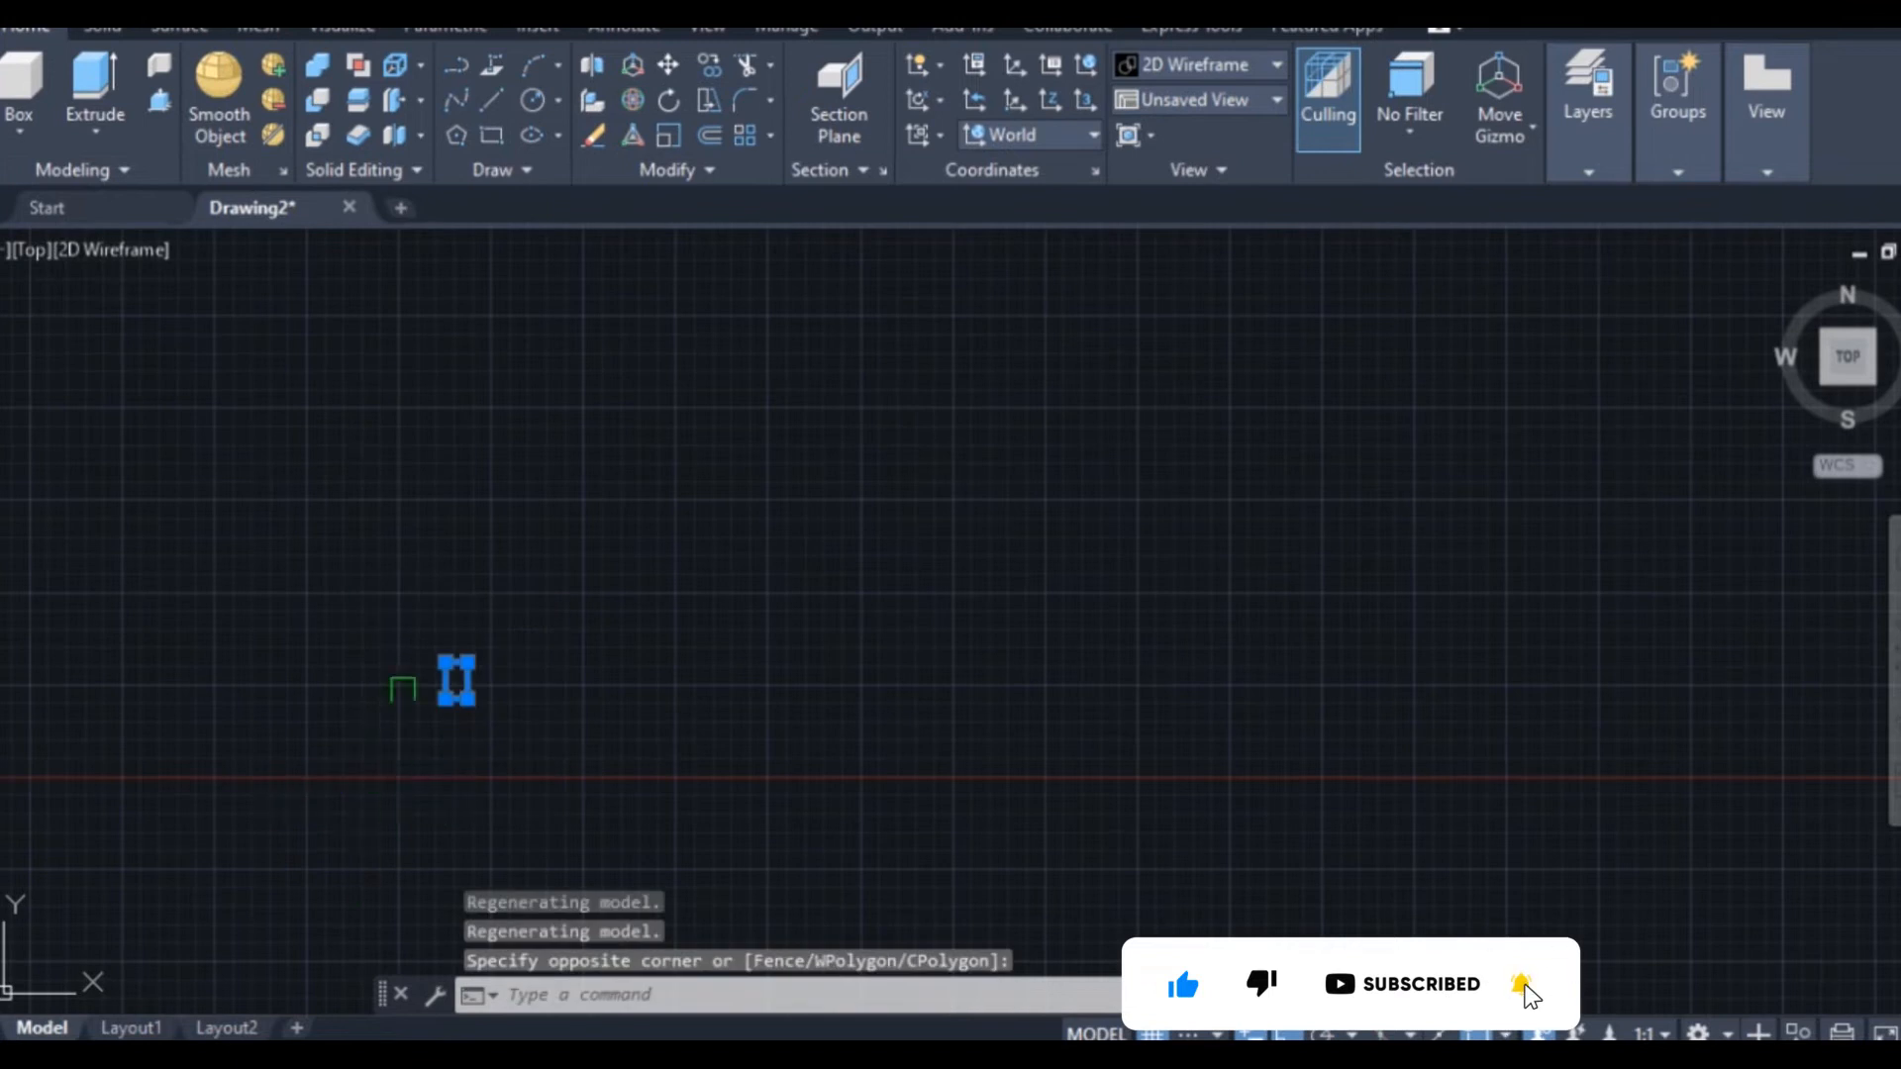
{"action": "left_click", "coordinate": [705, 65]}
{"action": "scroll", "coordinate": [476, 784], "scroll_direction": "up", "scroll_amount": 2}
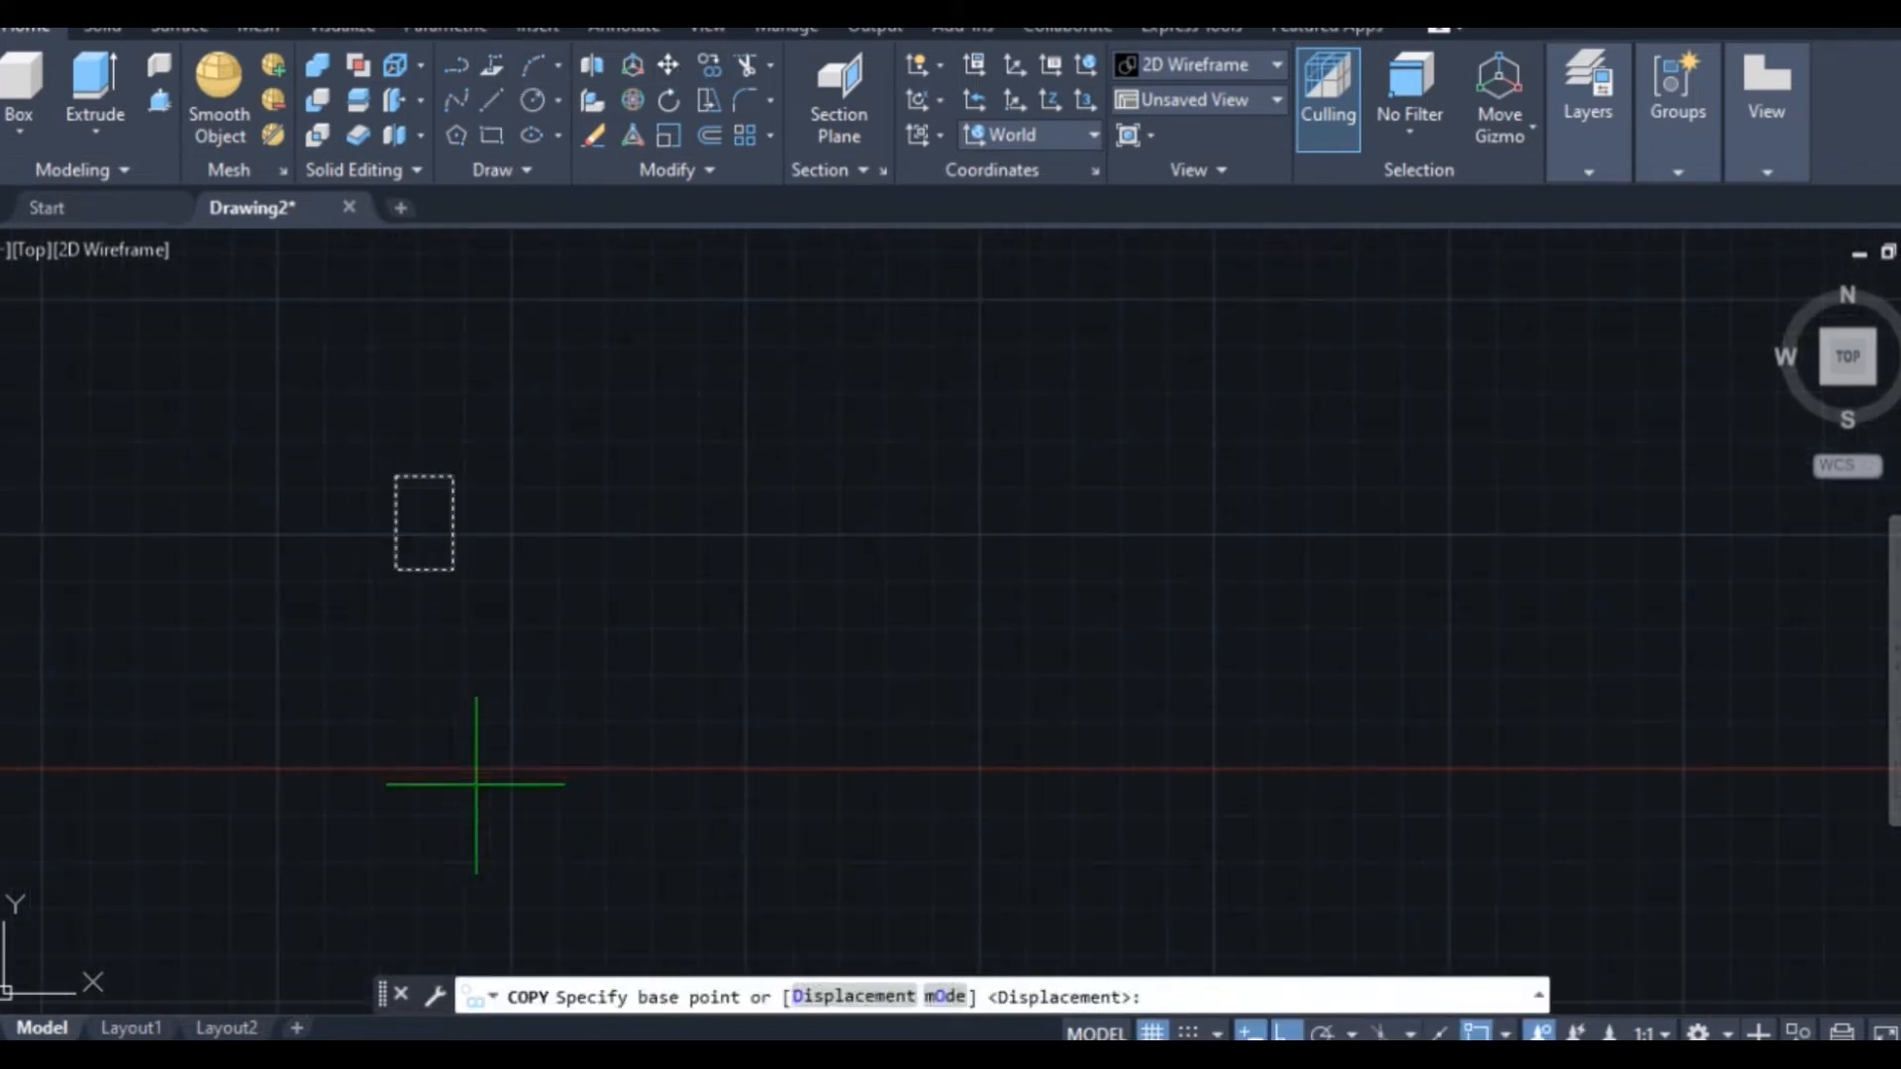
{"action": "left_click", "coordinate": [395, 569]}
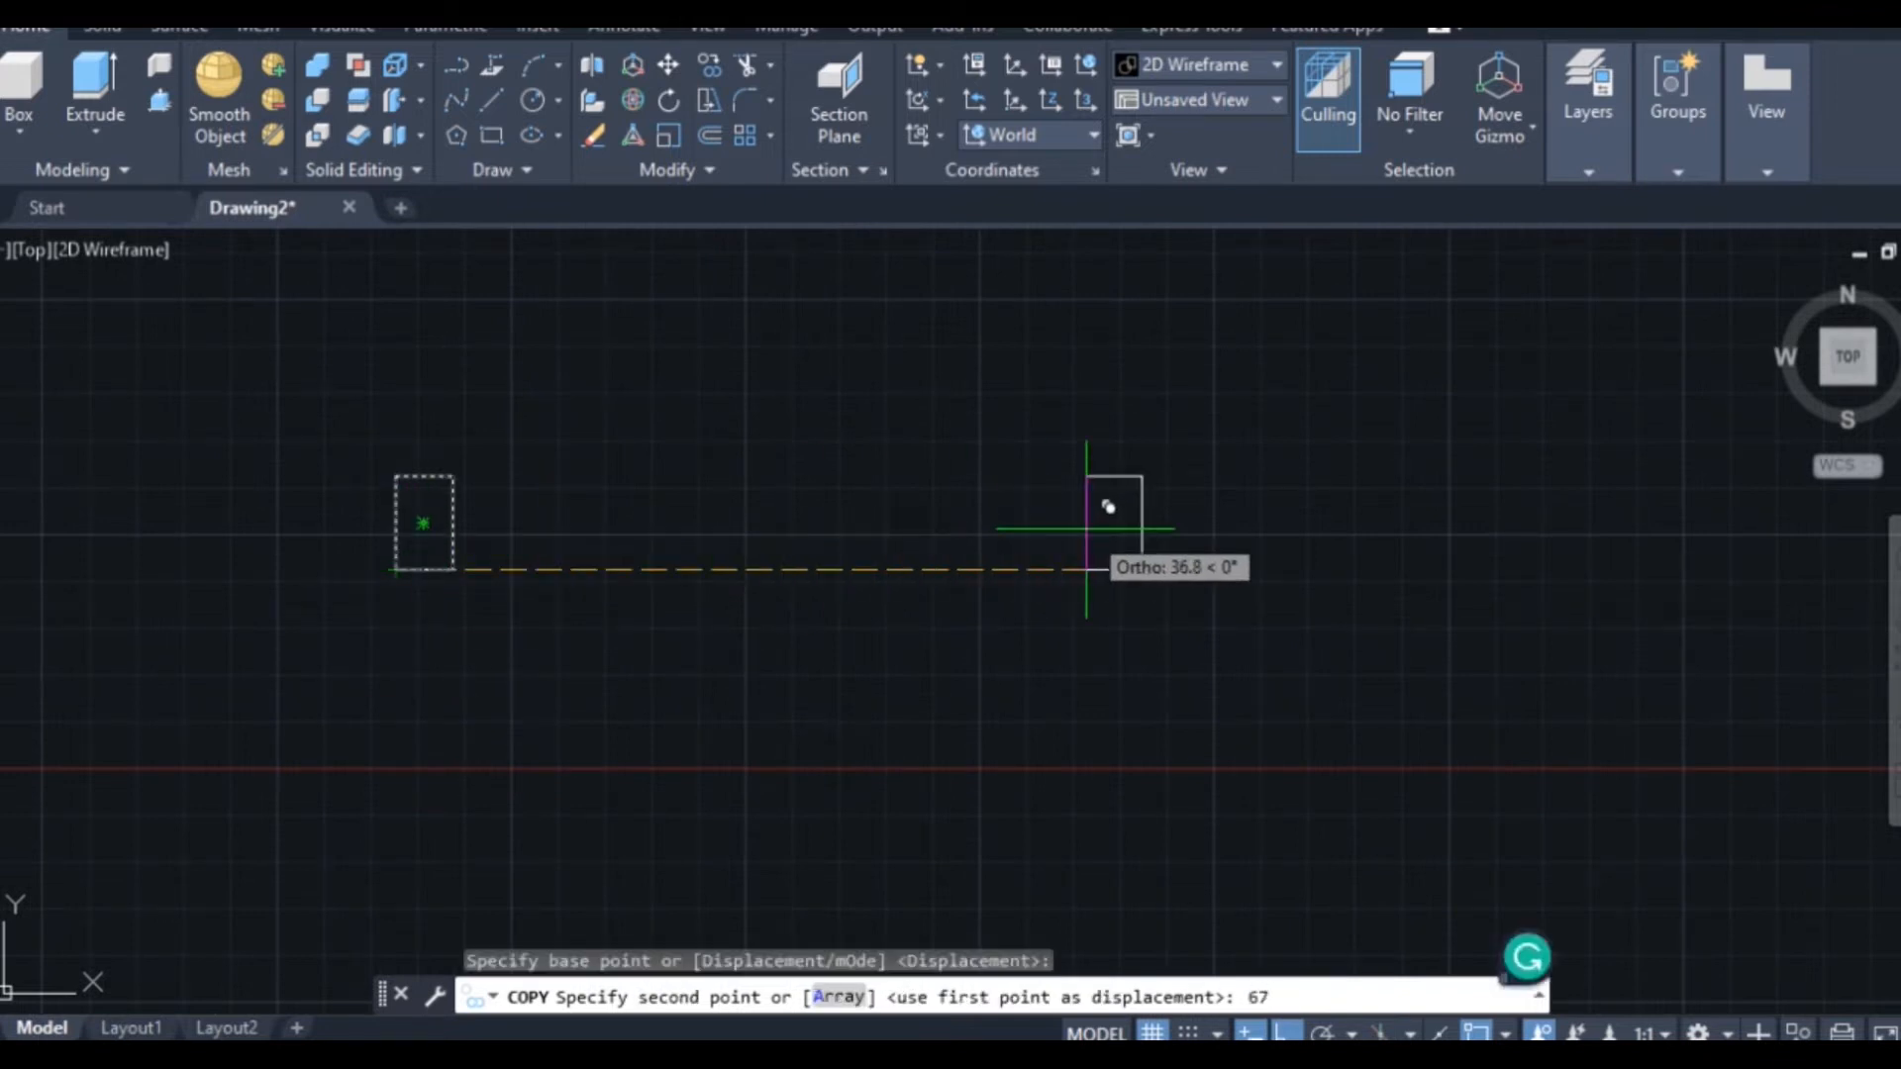
{"action": "key", "text": "Return"}
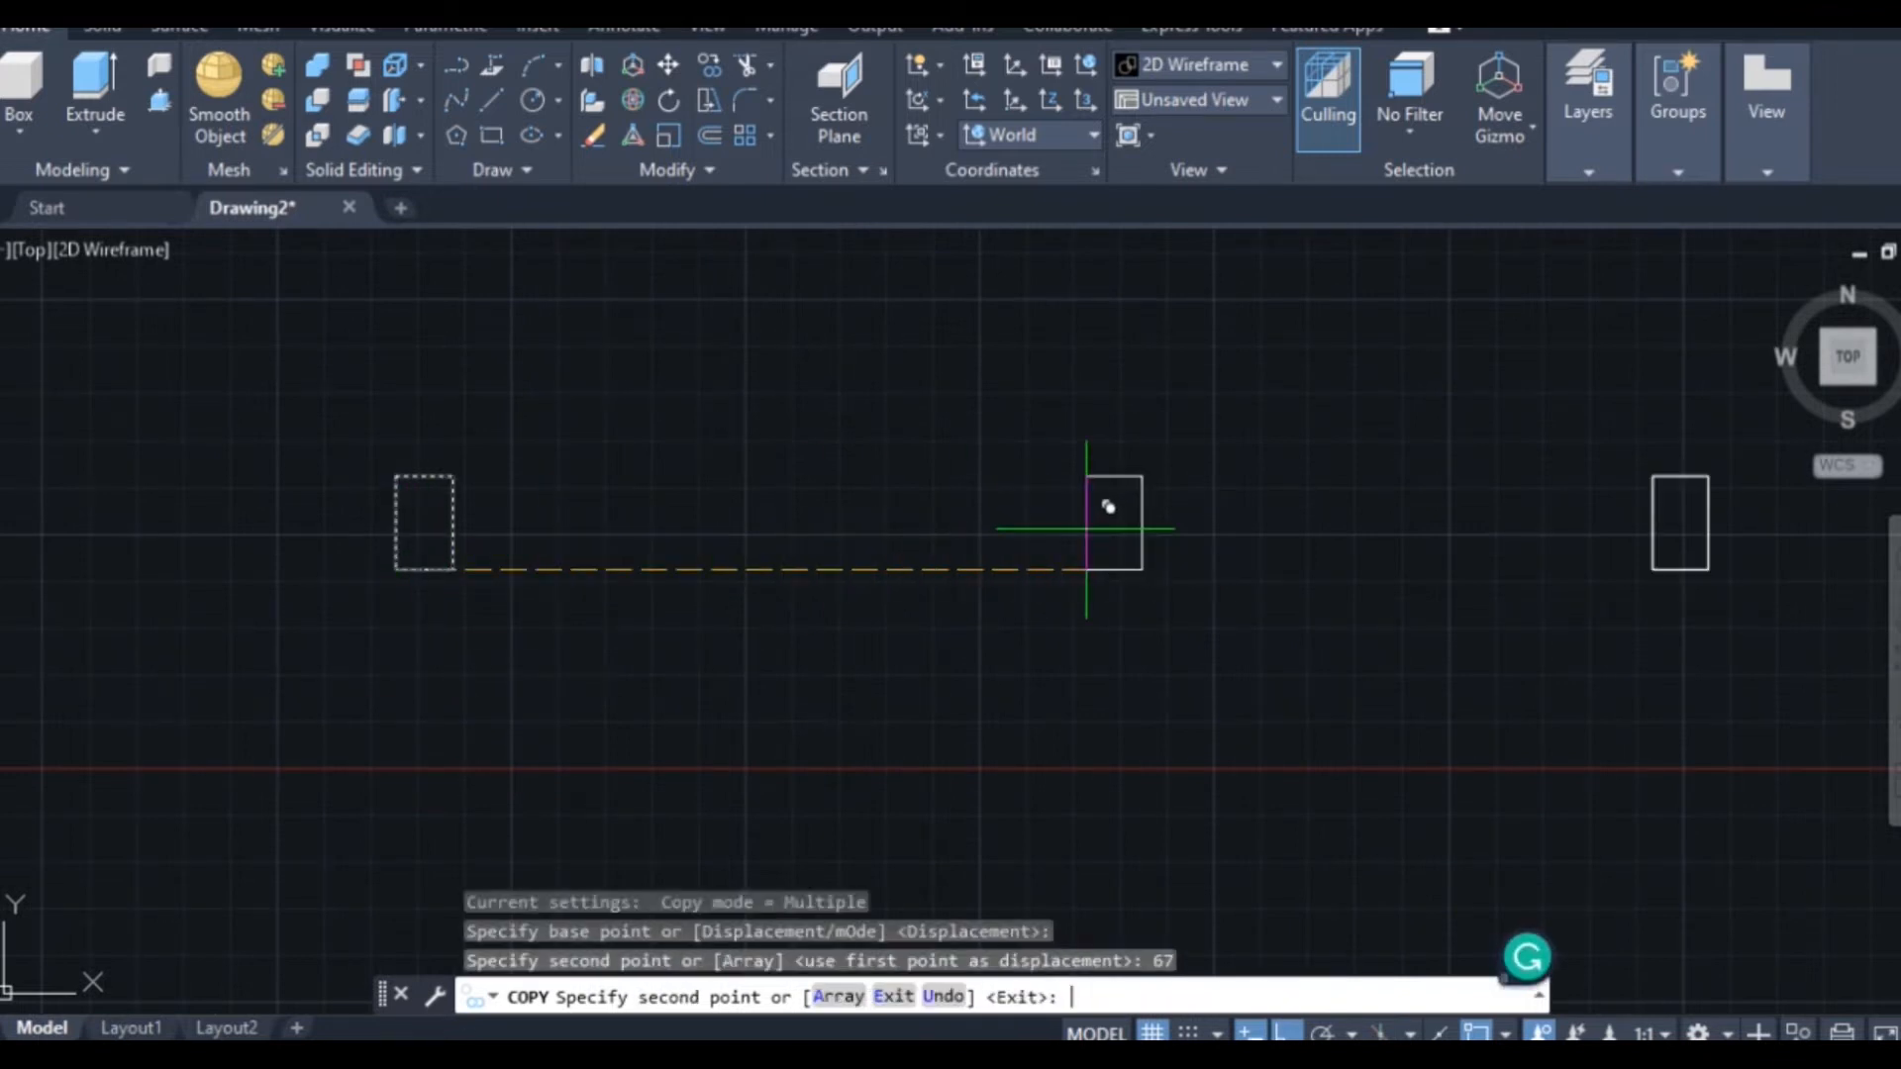
{"action": "right_click", "coordinate": [908, 378]}
{"action": "left_click", "coordinate": [931, 399]}
Copy both rectangles 58.5 in the positive Y direction to complete the four-corner layout
{"action": "scroll", "coordinate": [933, 400], "scroll_direction": "down", "scroll_amount": 4}
{"action": "scroll", "coordinate": [423, 461], "scroll_direction": "down", "scroll_amount": 3}
{"action": "left_click", "coordinate": [829, 426]}
{"action": "left_click", "coordinate": [428, 598]}
{"action": "scroll", "coordinate": [522, 309], "scroll_direction": "up", "scroll_amount": 4}
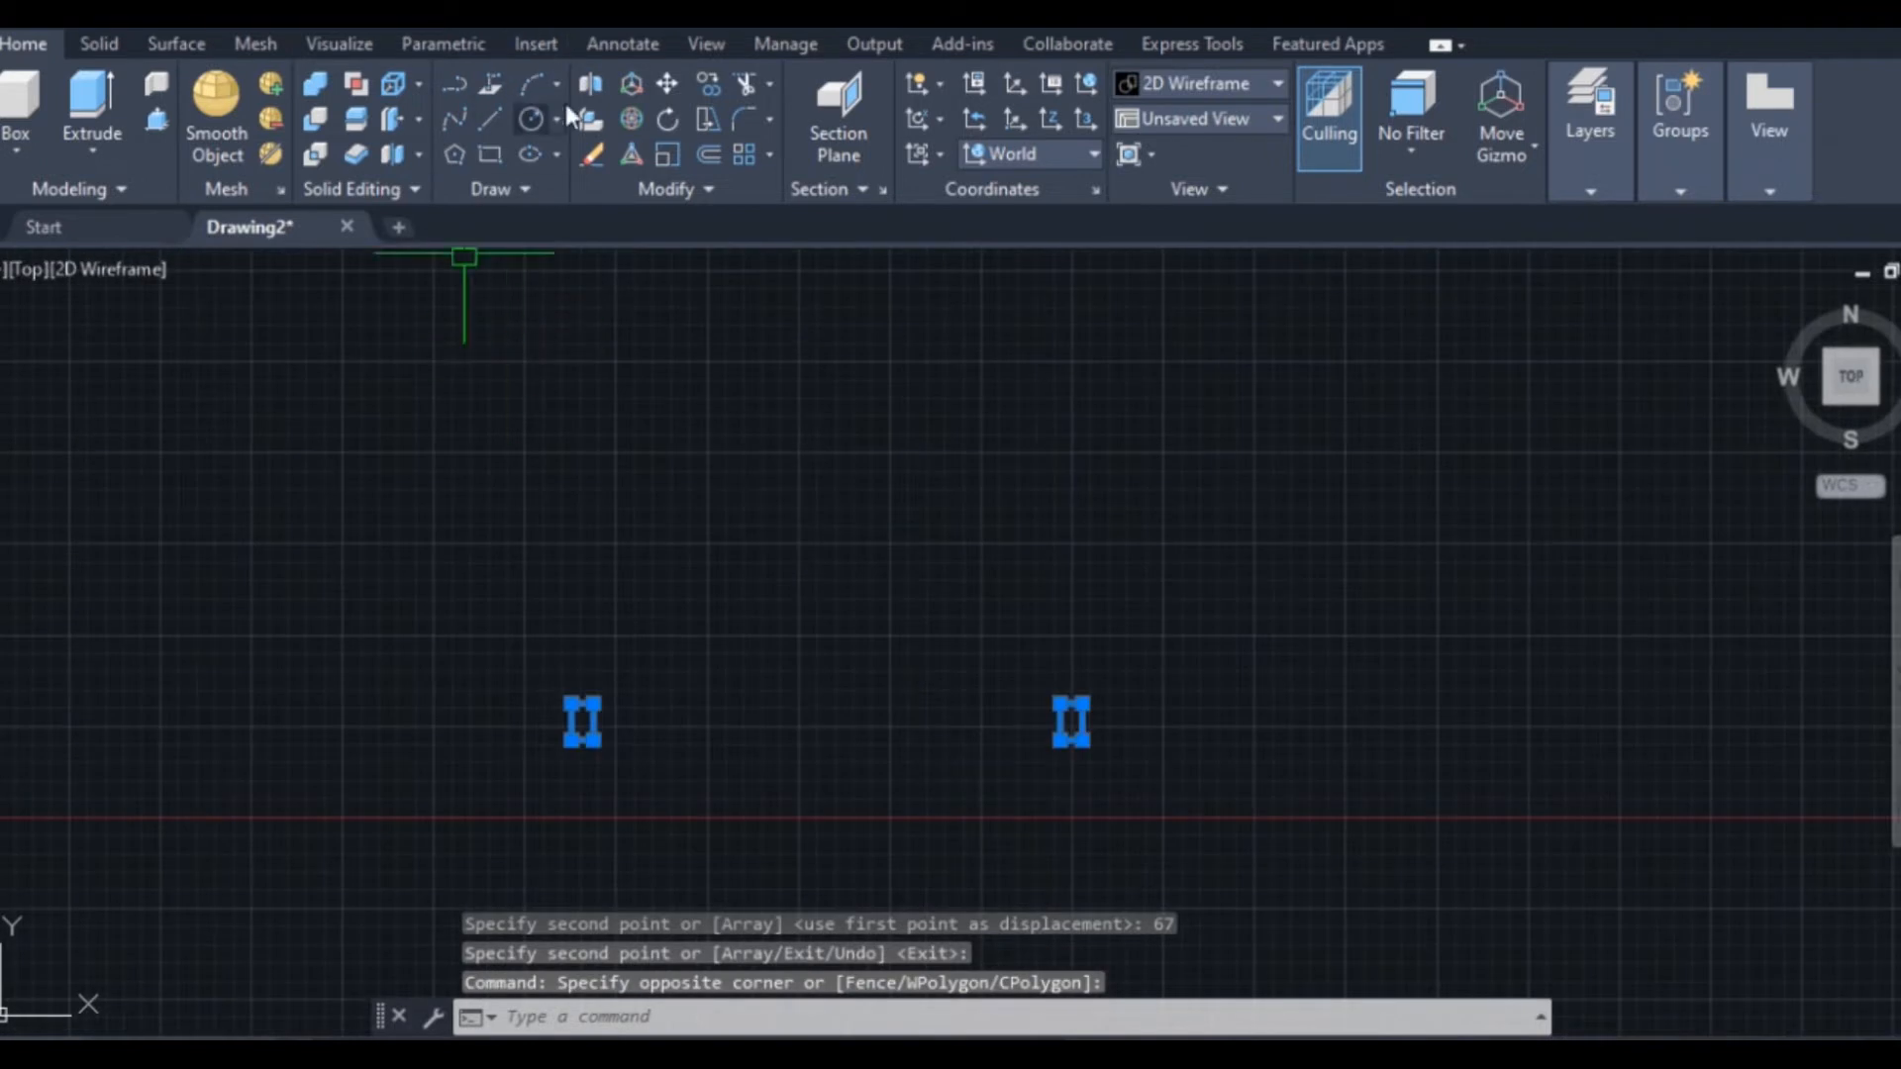
{"action": "left_click", "coordinate": [710, 75]}
{"action": "scroll", "coordinate": [582, 743], "scroll_direction": "up", "scroll_amount": 4}
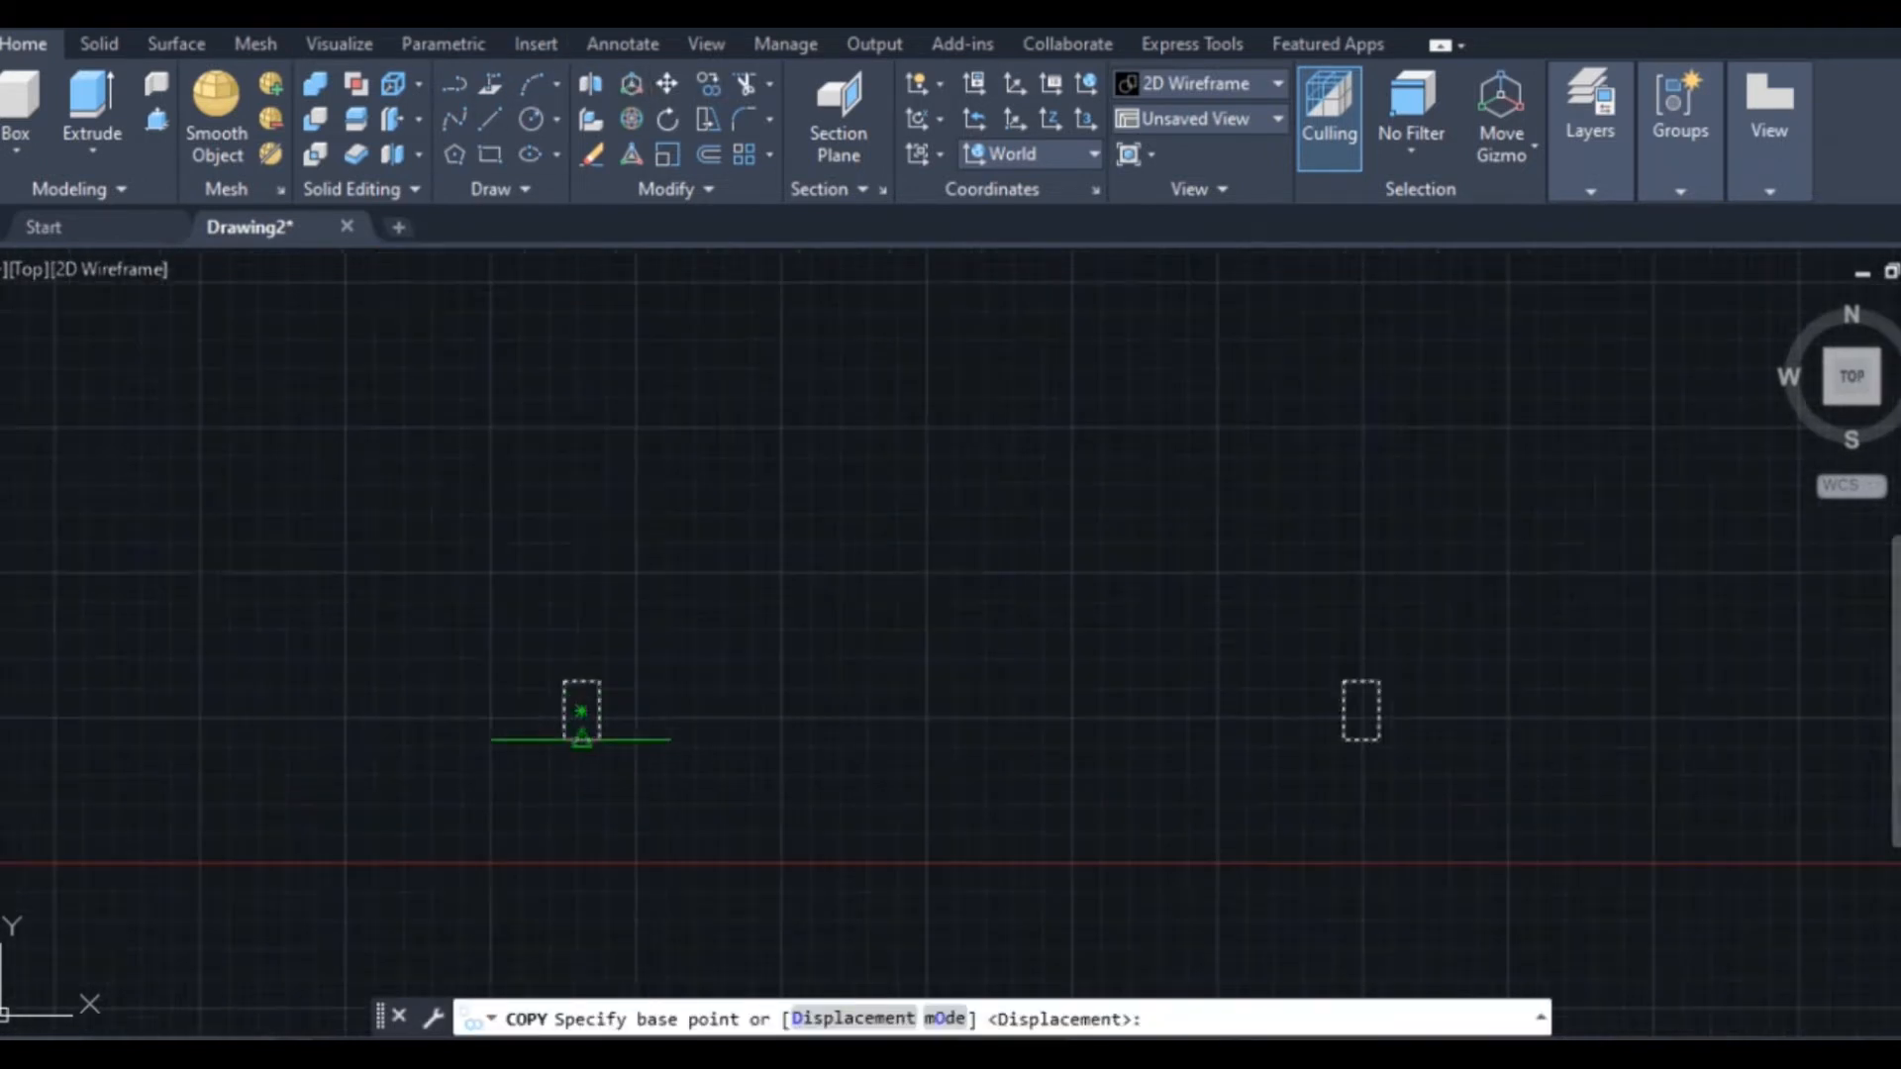
{"action": "left_click", "coordinate": [554, 738]}
{"action": "scroll", "coordinate": [580, 414], "scroll_direction": "down", "scroll_amount": 2}
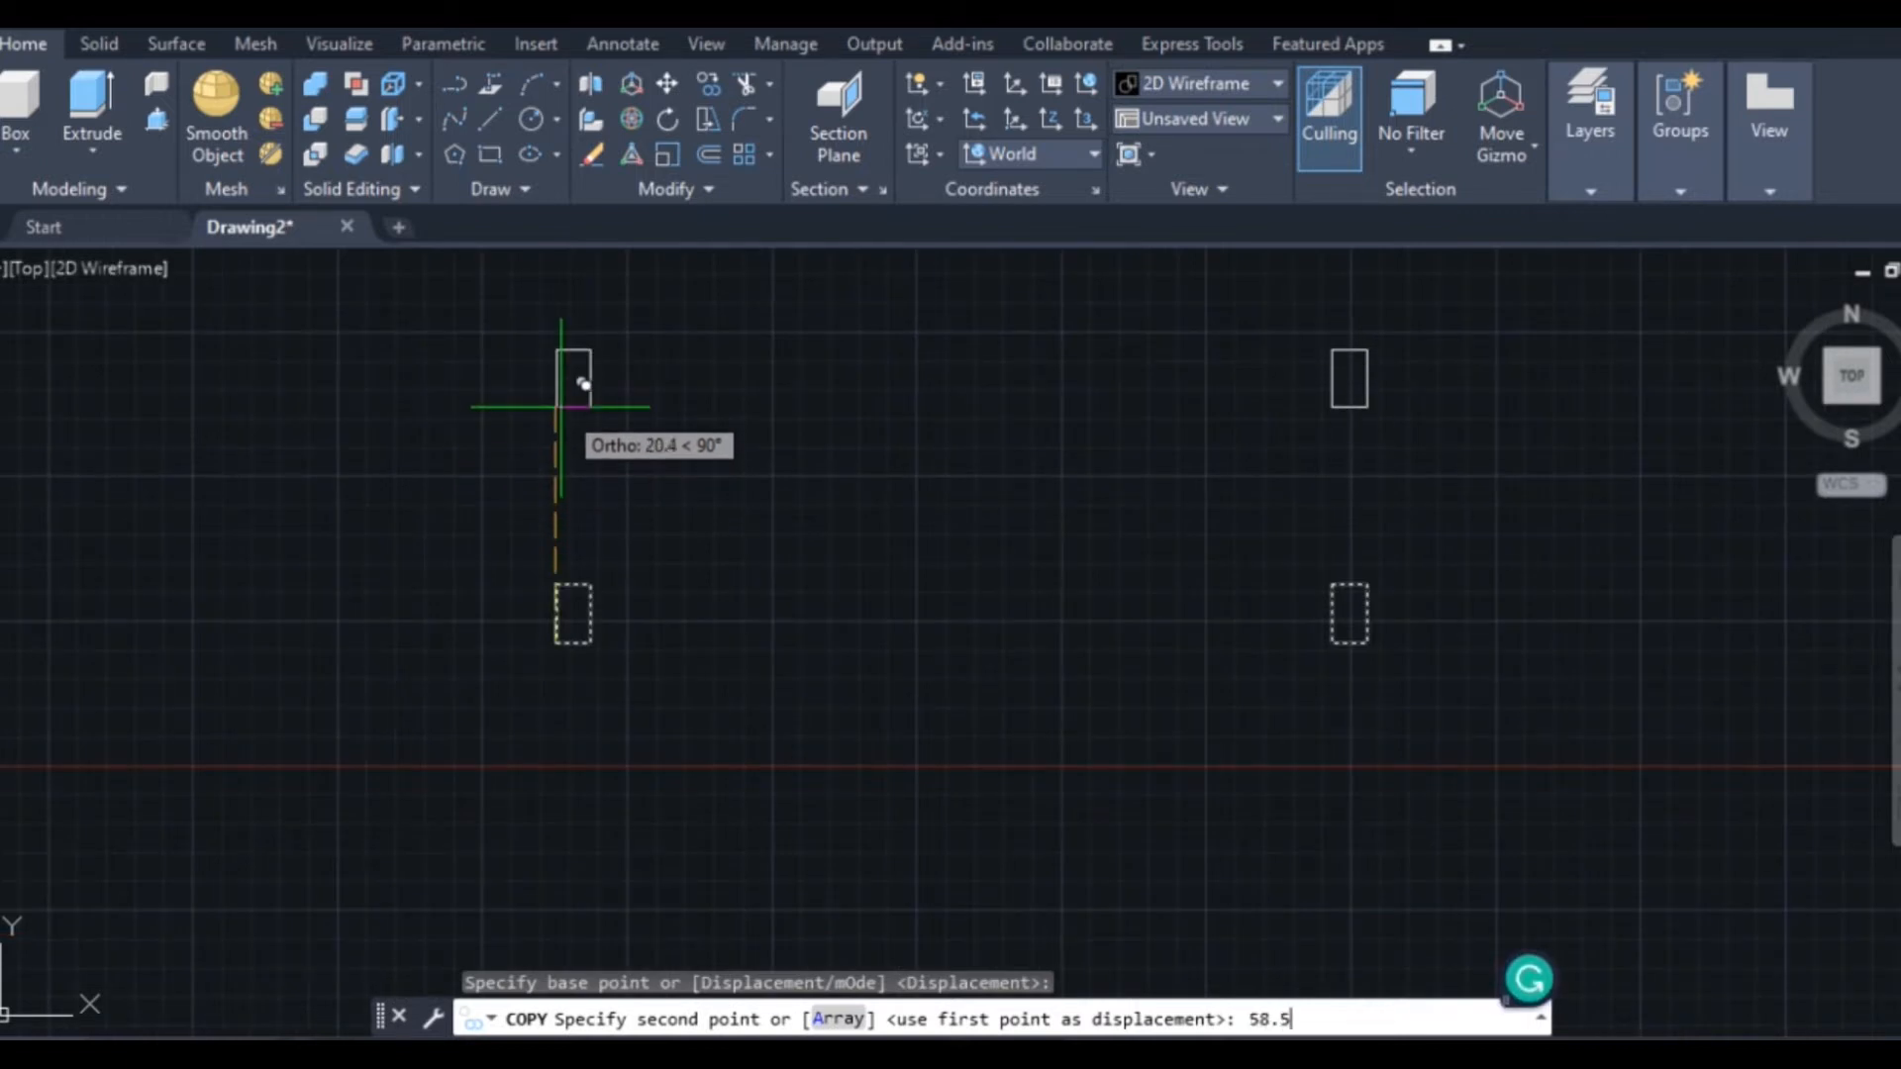
{"action": "key", "text": "Return"}
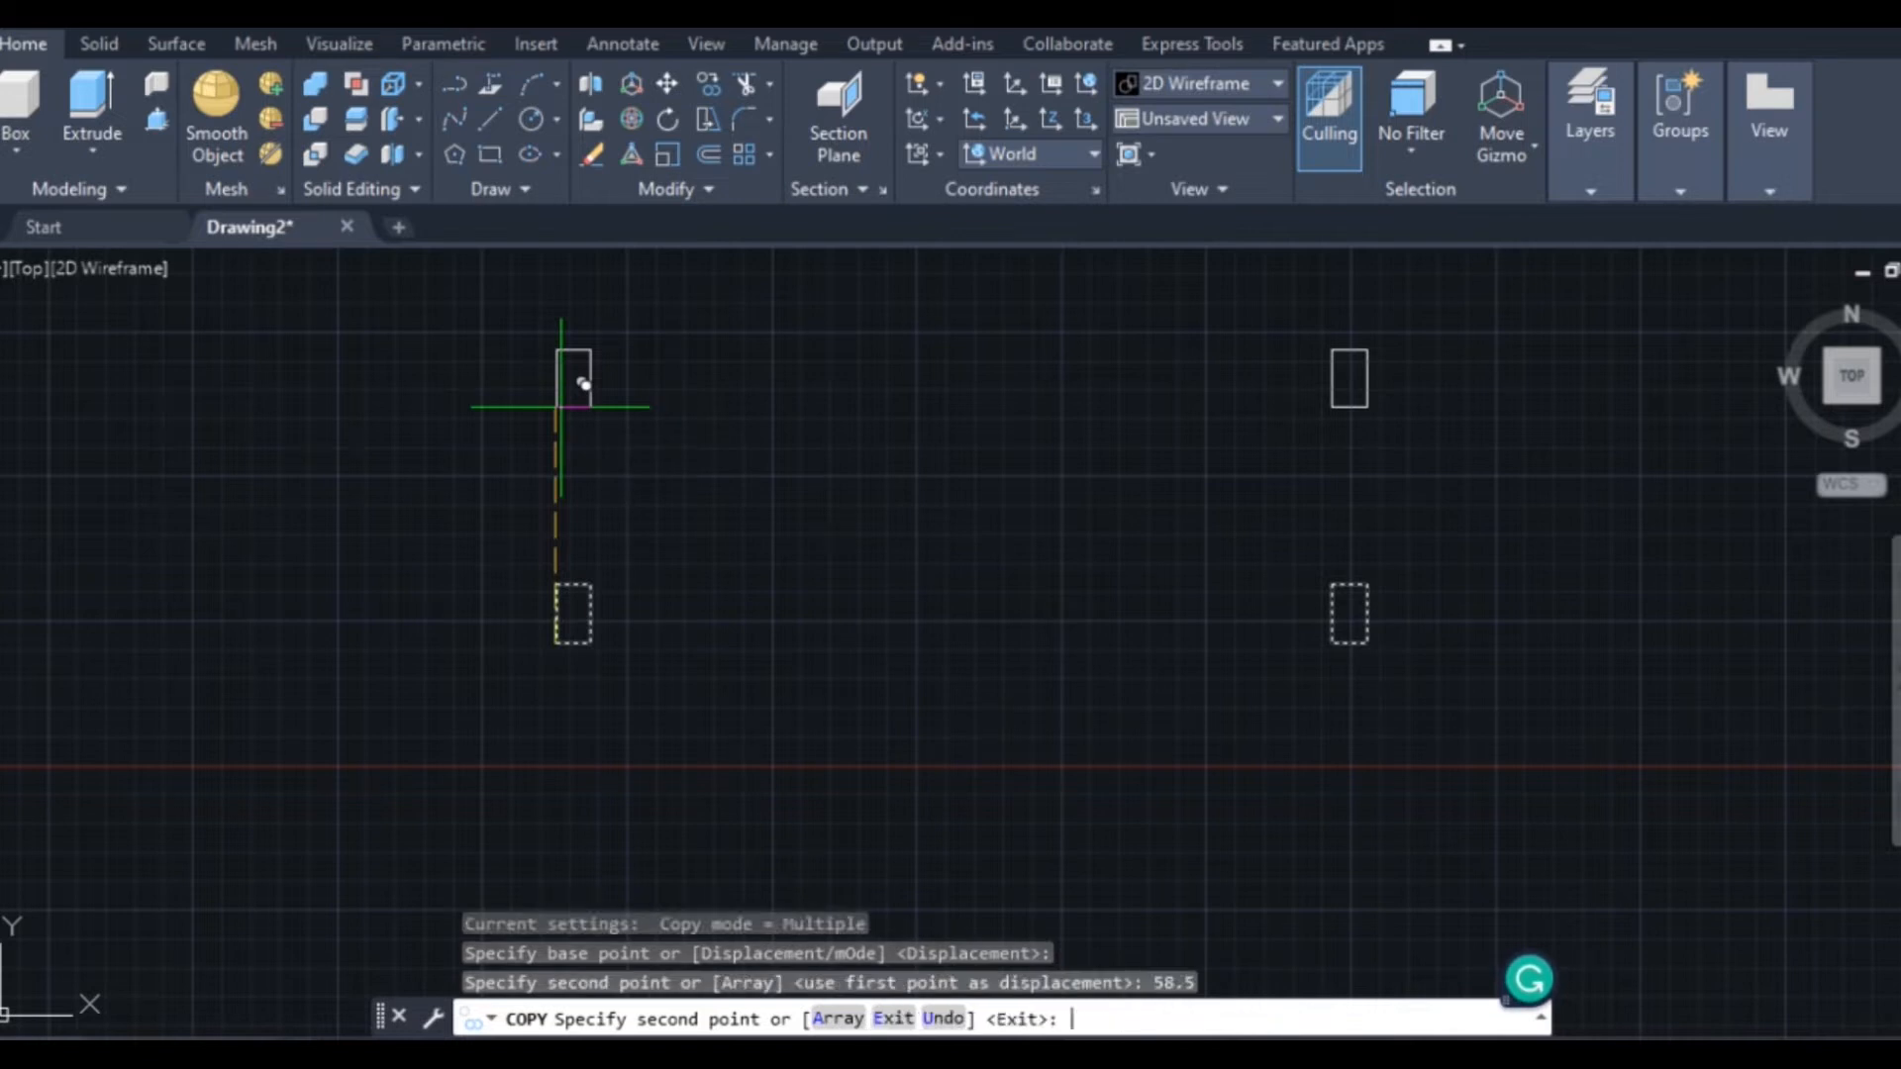
{"action": "scroll", "coordinate": [584, 384], "scroll_direction": "down", "scroll_amount": 3}
{"action": "right_click", "coordinate": [566, 482]}
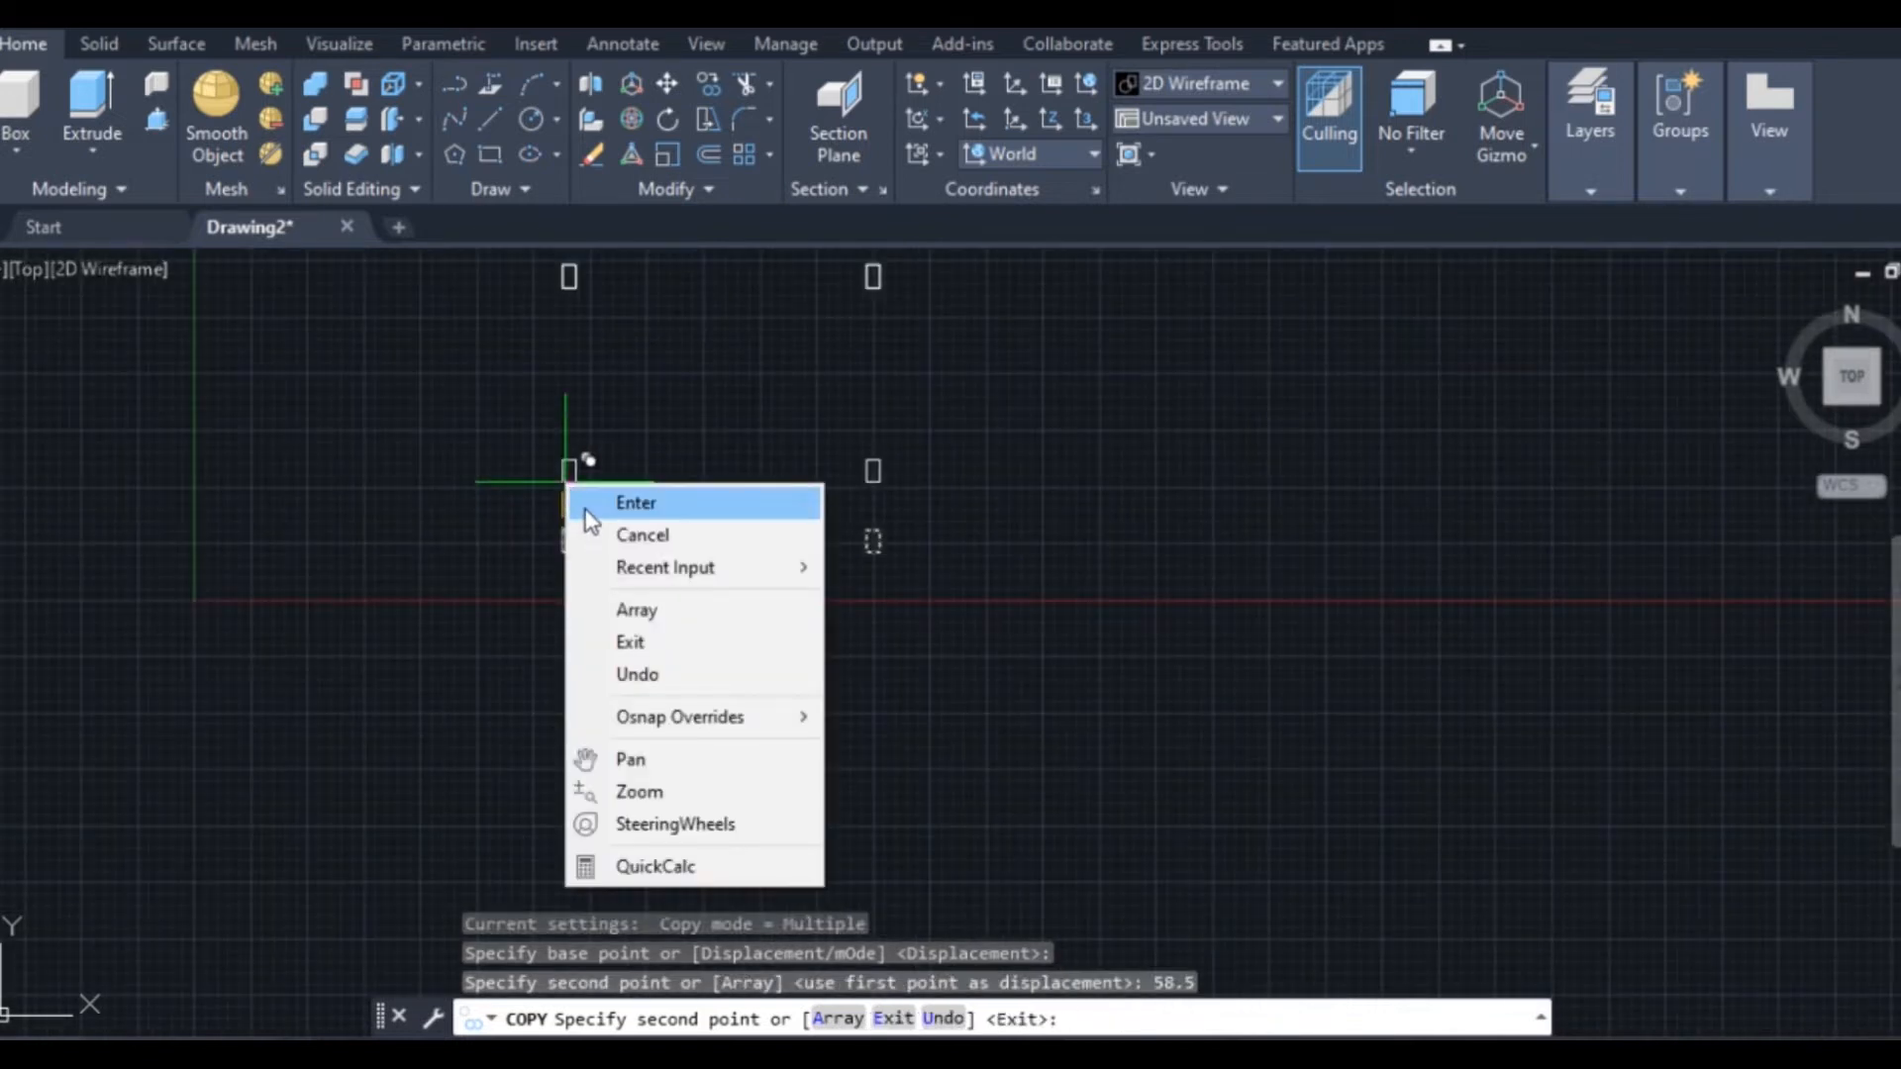
{"action": "left_click", "coordinate": [586, 512]}
Change the viewport from Top to the SE Isometric view
{"action": "scroll", "coordinate": [524, 517], "scroll_direction": "down", "scroll_amount": 2}
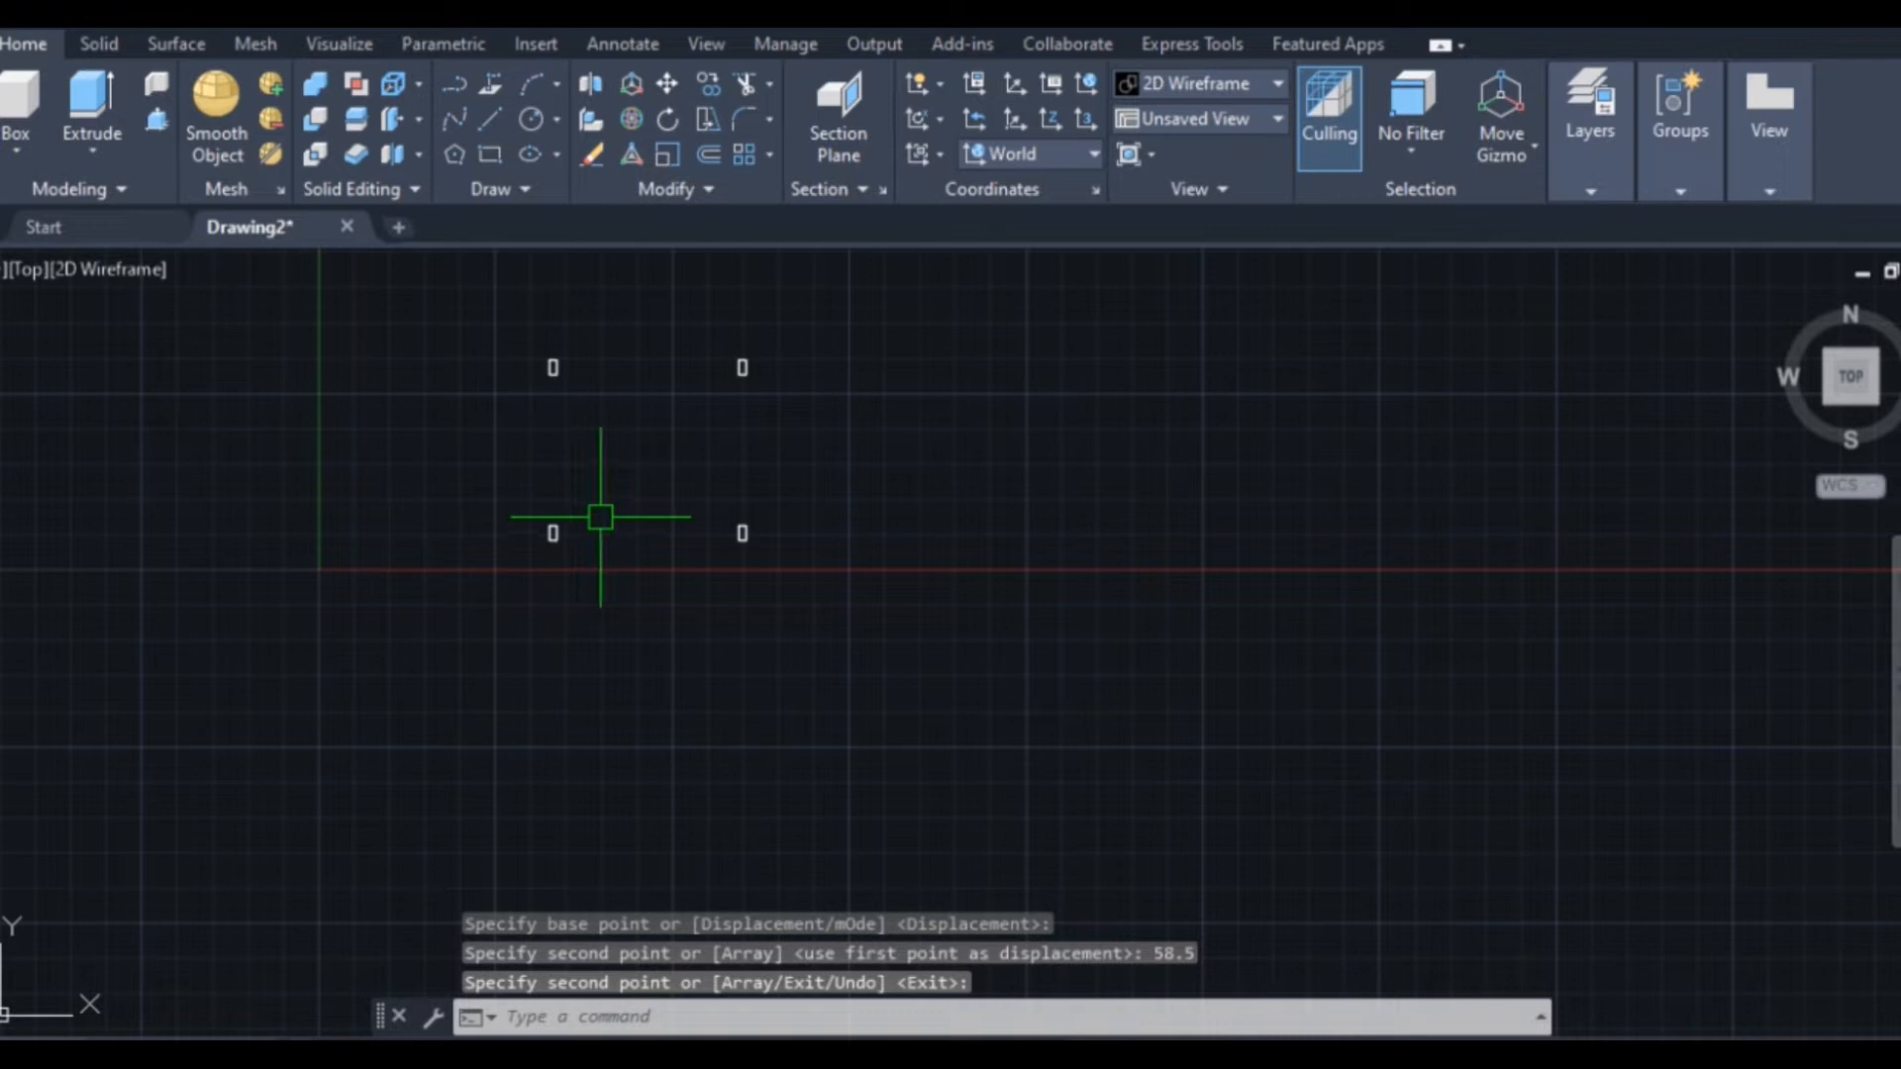
{"action": "left_click", "coordinate": [22, 275]}
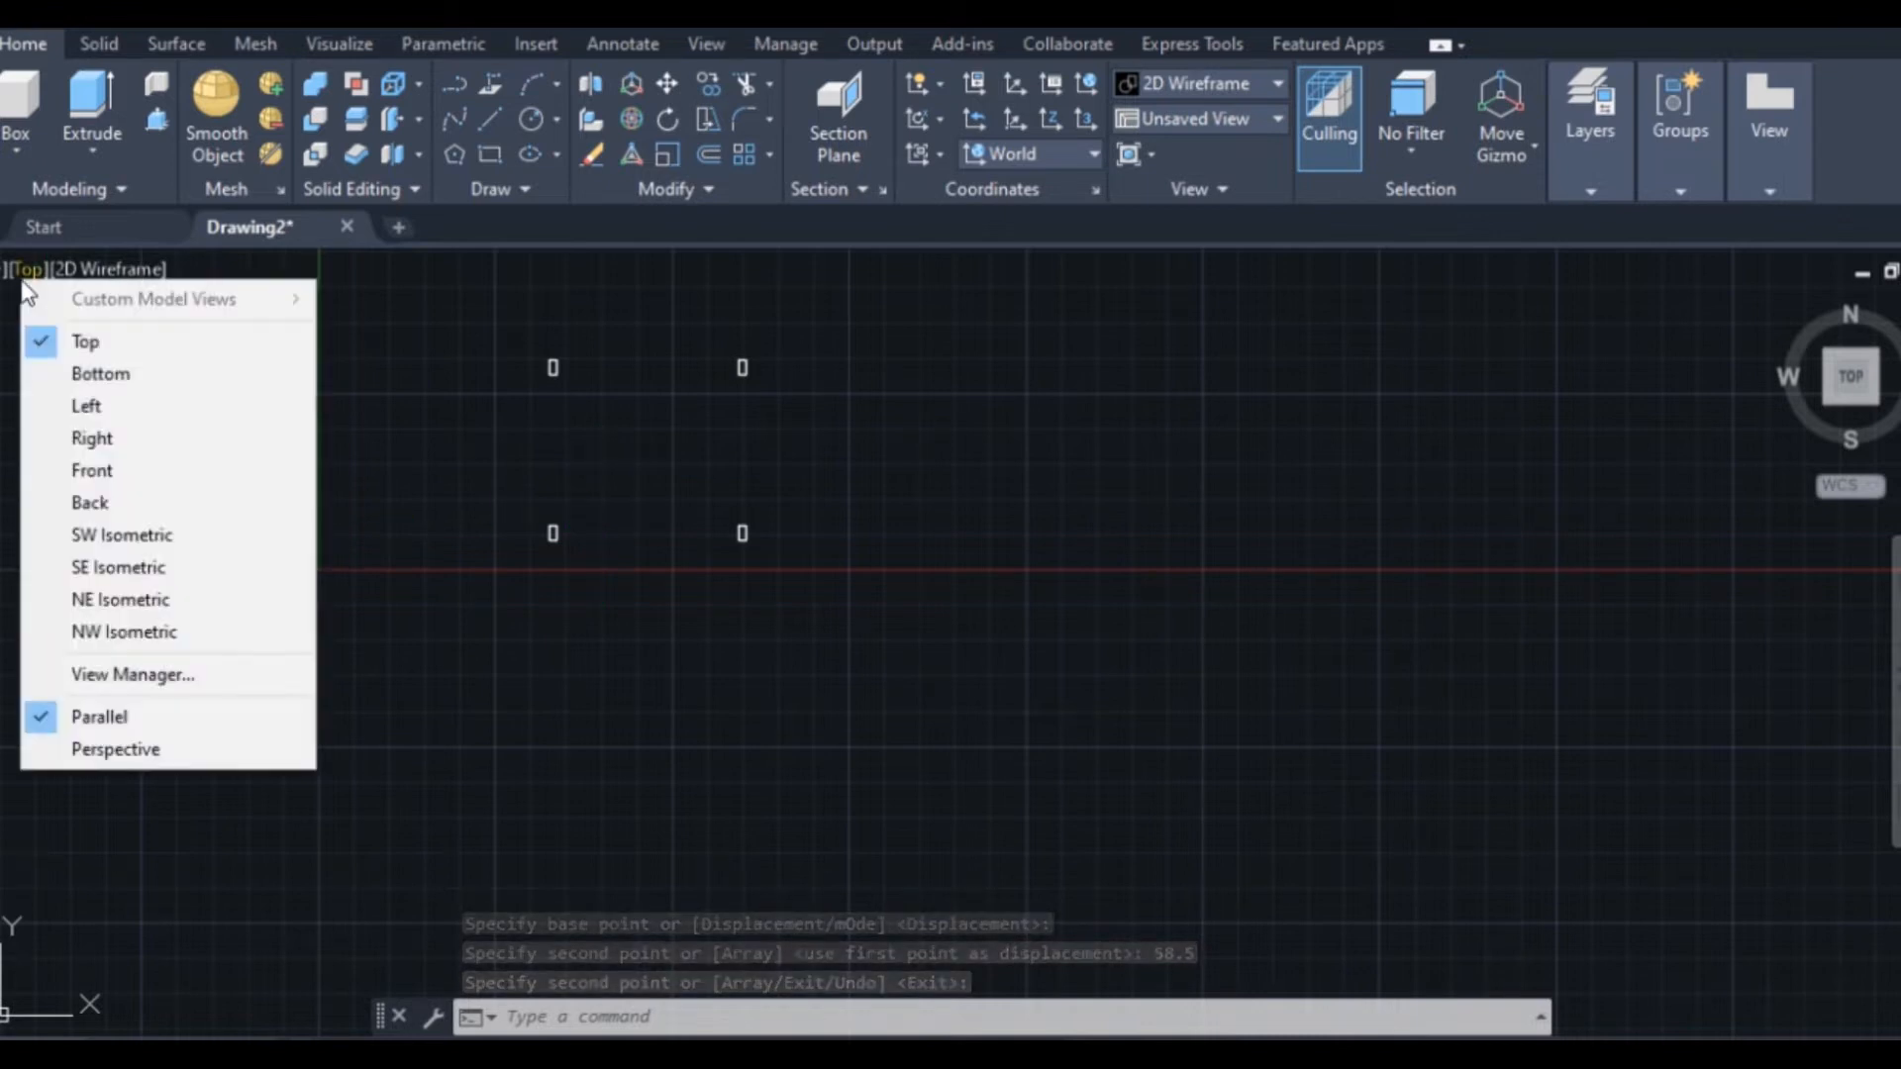
{"action": "left_click", "coordinate": [109, 568]}
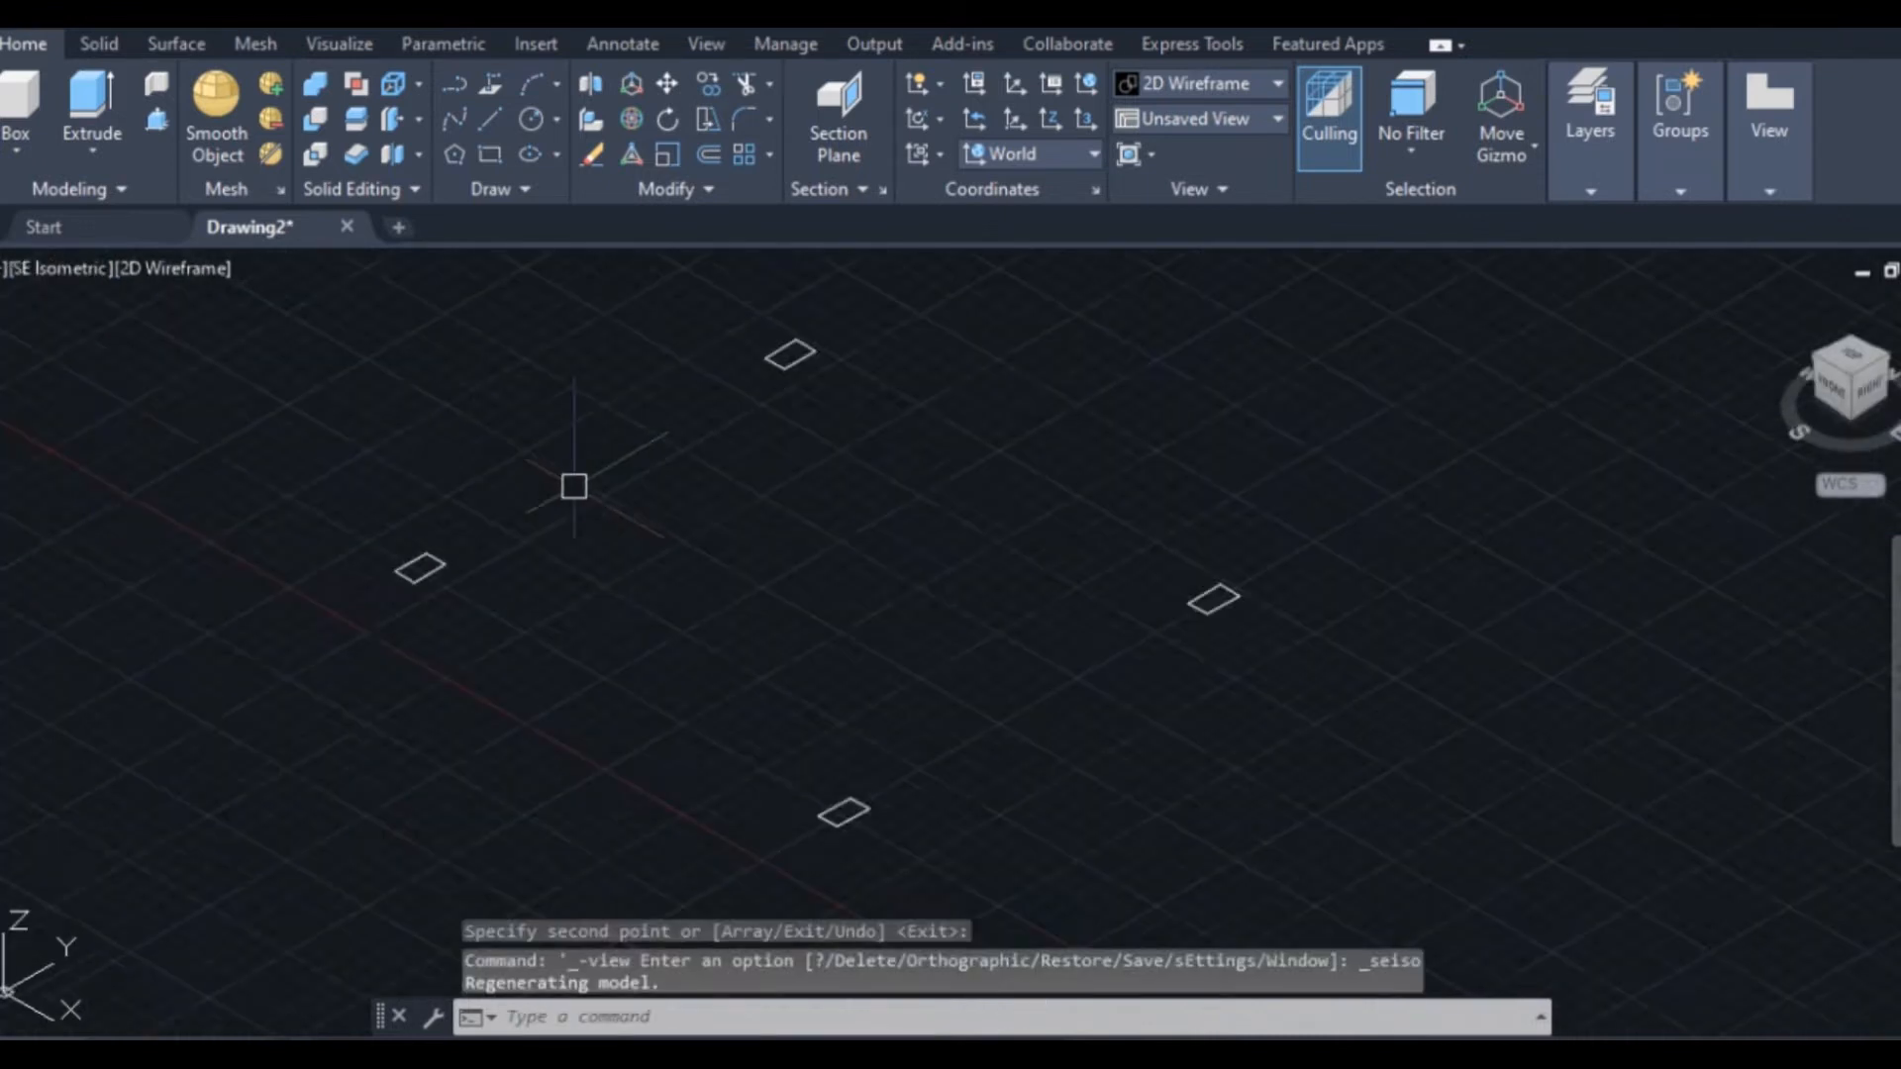
{"action": "scroll", "coordinate": [574, 486], "scroll_direction": "down", "scroll_amount": 2}
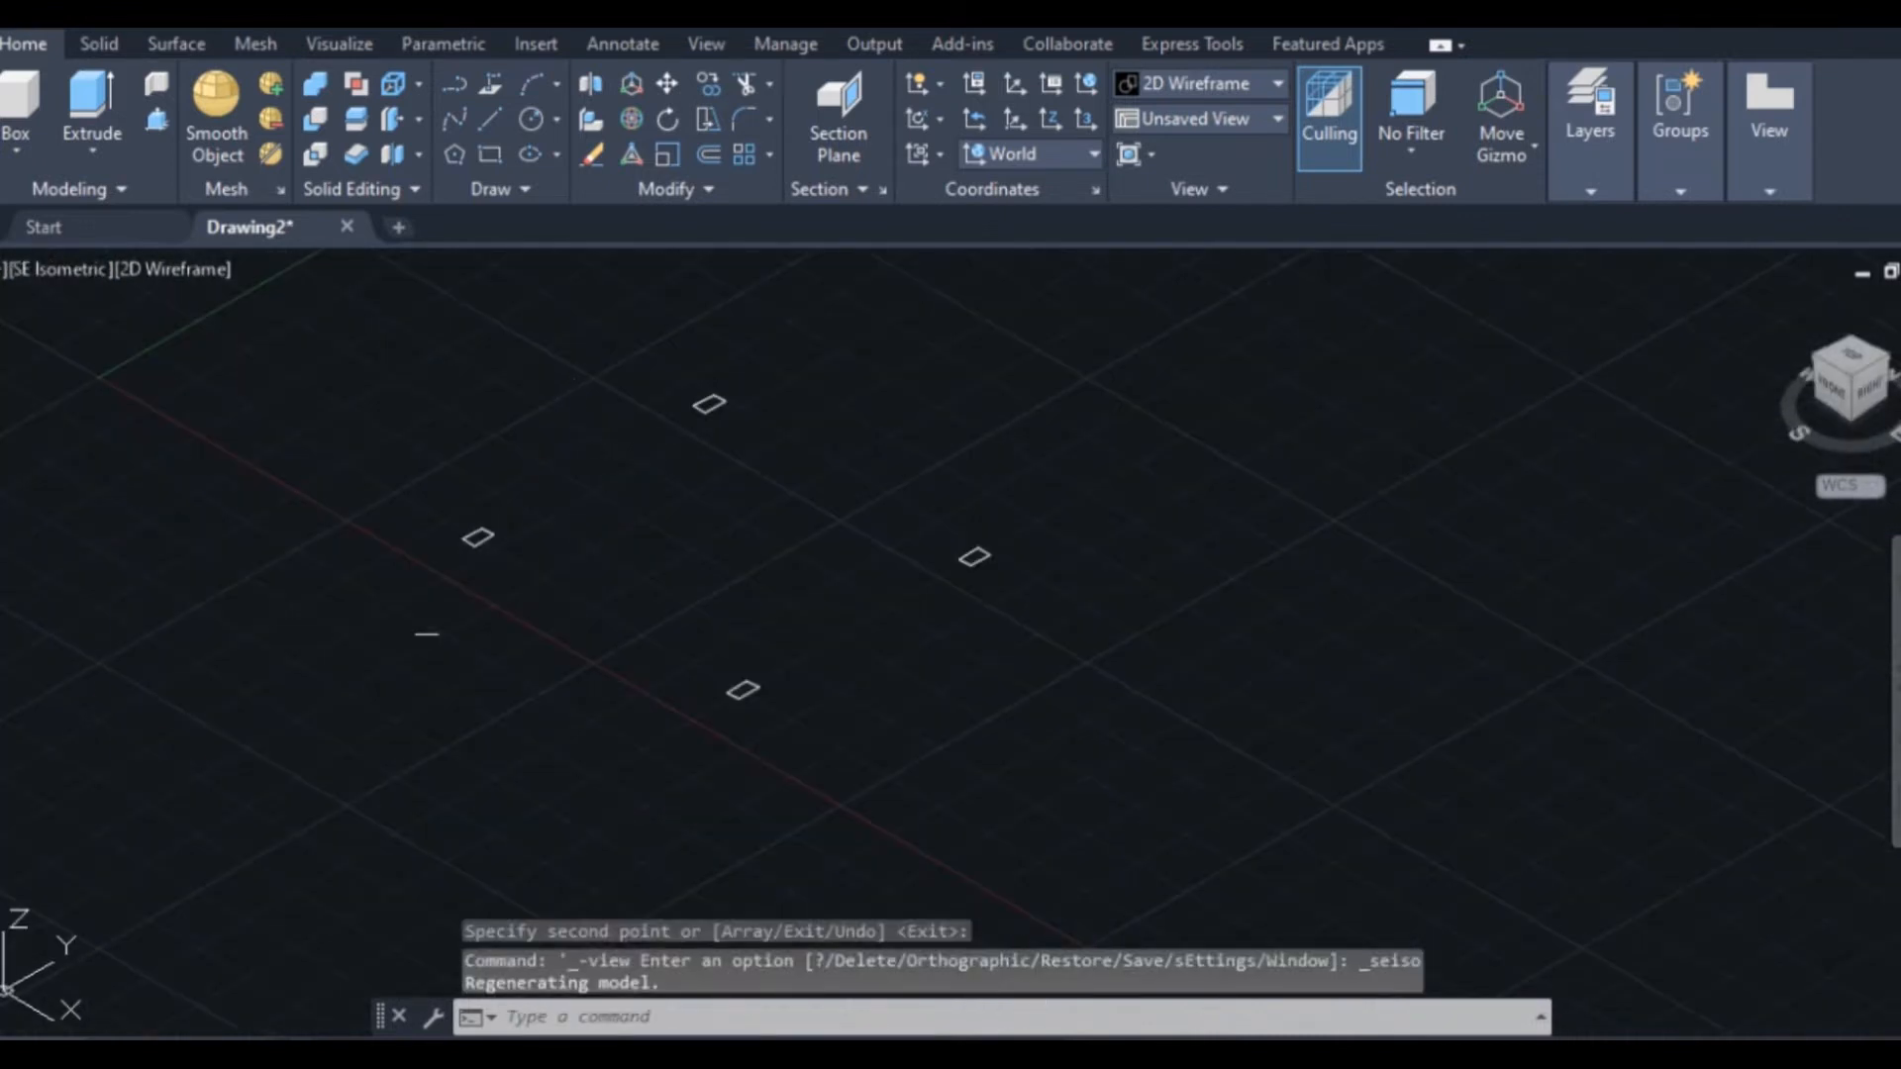
Presspull the two rectangles at the positive X end together to a height of 51, using the Multiple option
{"action": "left_click", "coordinate": [157, 123]}
{"action": "left_click", "coordinate": [717, 699]}
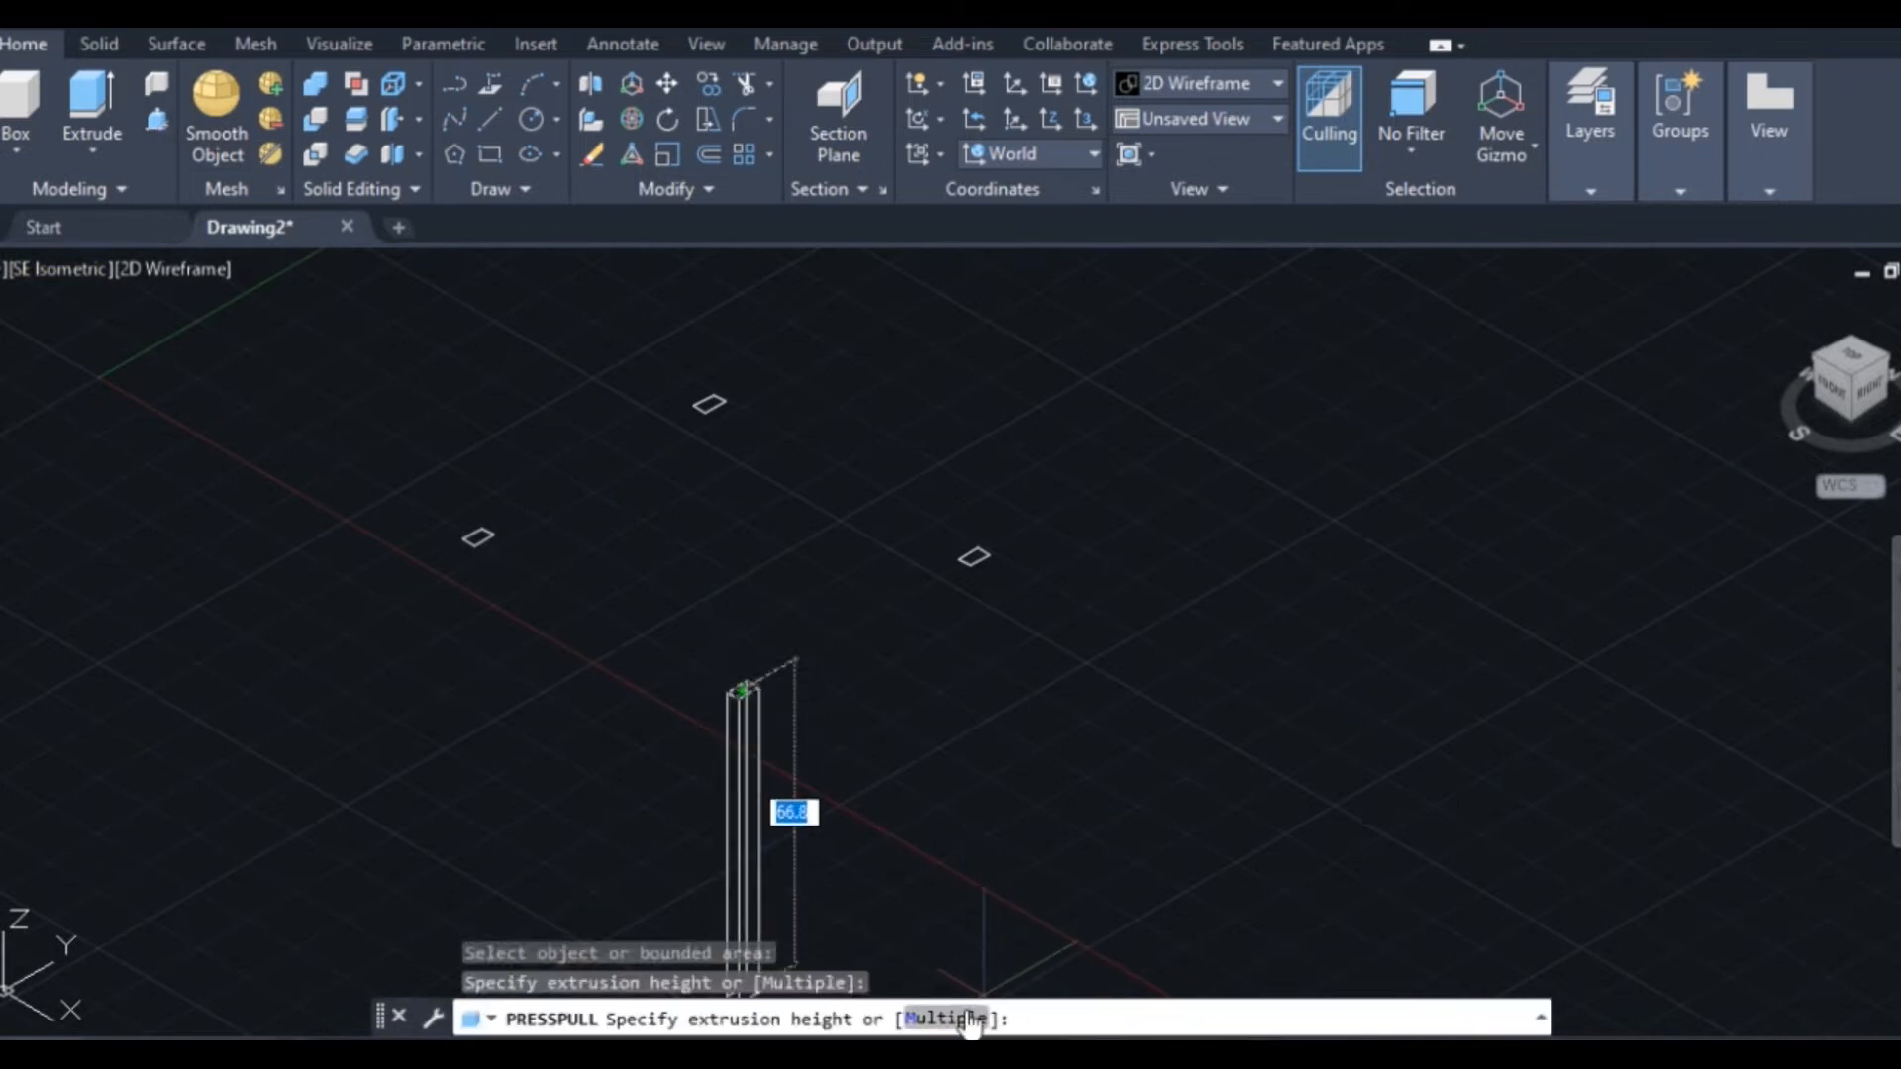
{"action": "type", "text": "M"}
{"action": "key", "text": "Return"}
{"action": "left_click", "coordinate": [972, 553]}
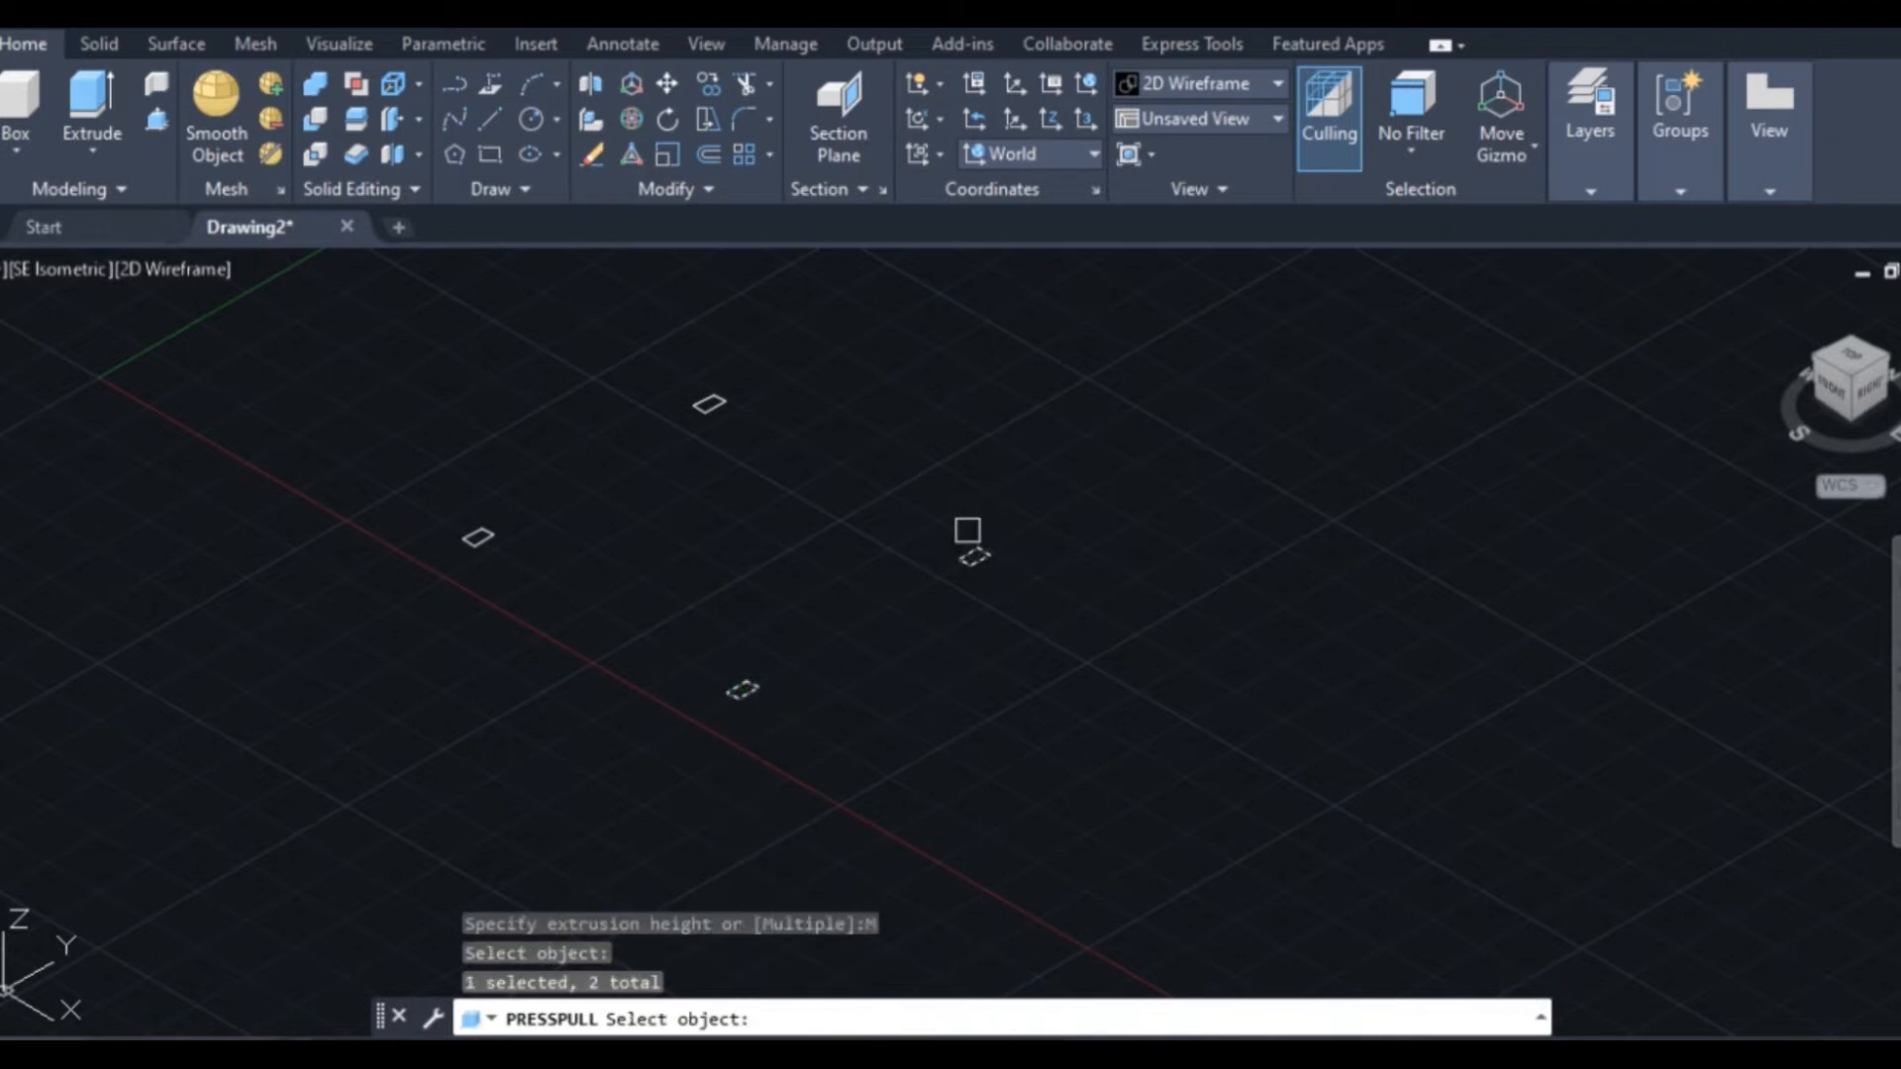
{"action": "key", "text": "Return"}
{"action": "type", "text": "51"}
{"action": "key", "text": "Return"}
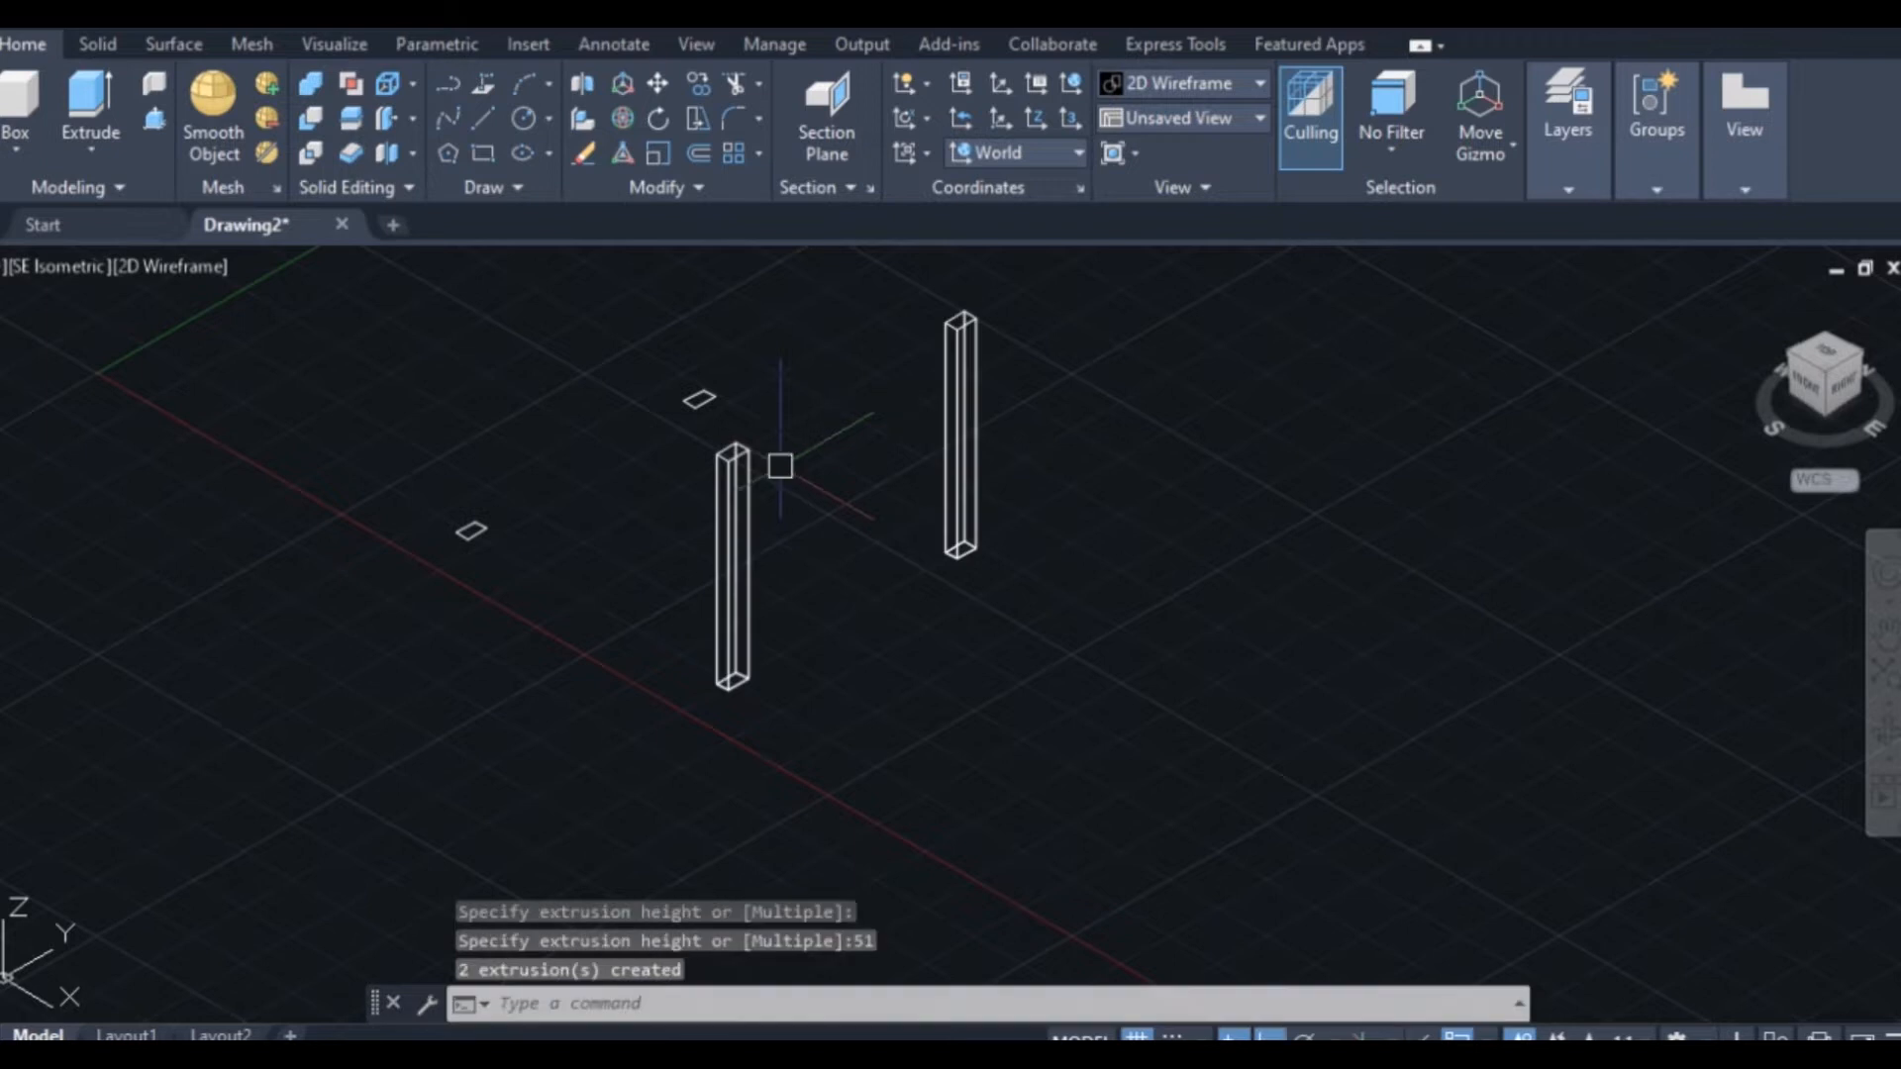
Draw a line 58 long in the negative X direction from the top face of the front leg
{"action": "middle_click_drag", "start_coordinate": [687, 382], "coordinate": [738, 432]}
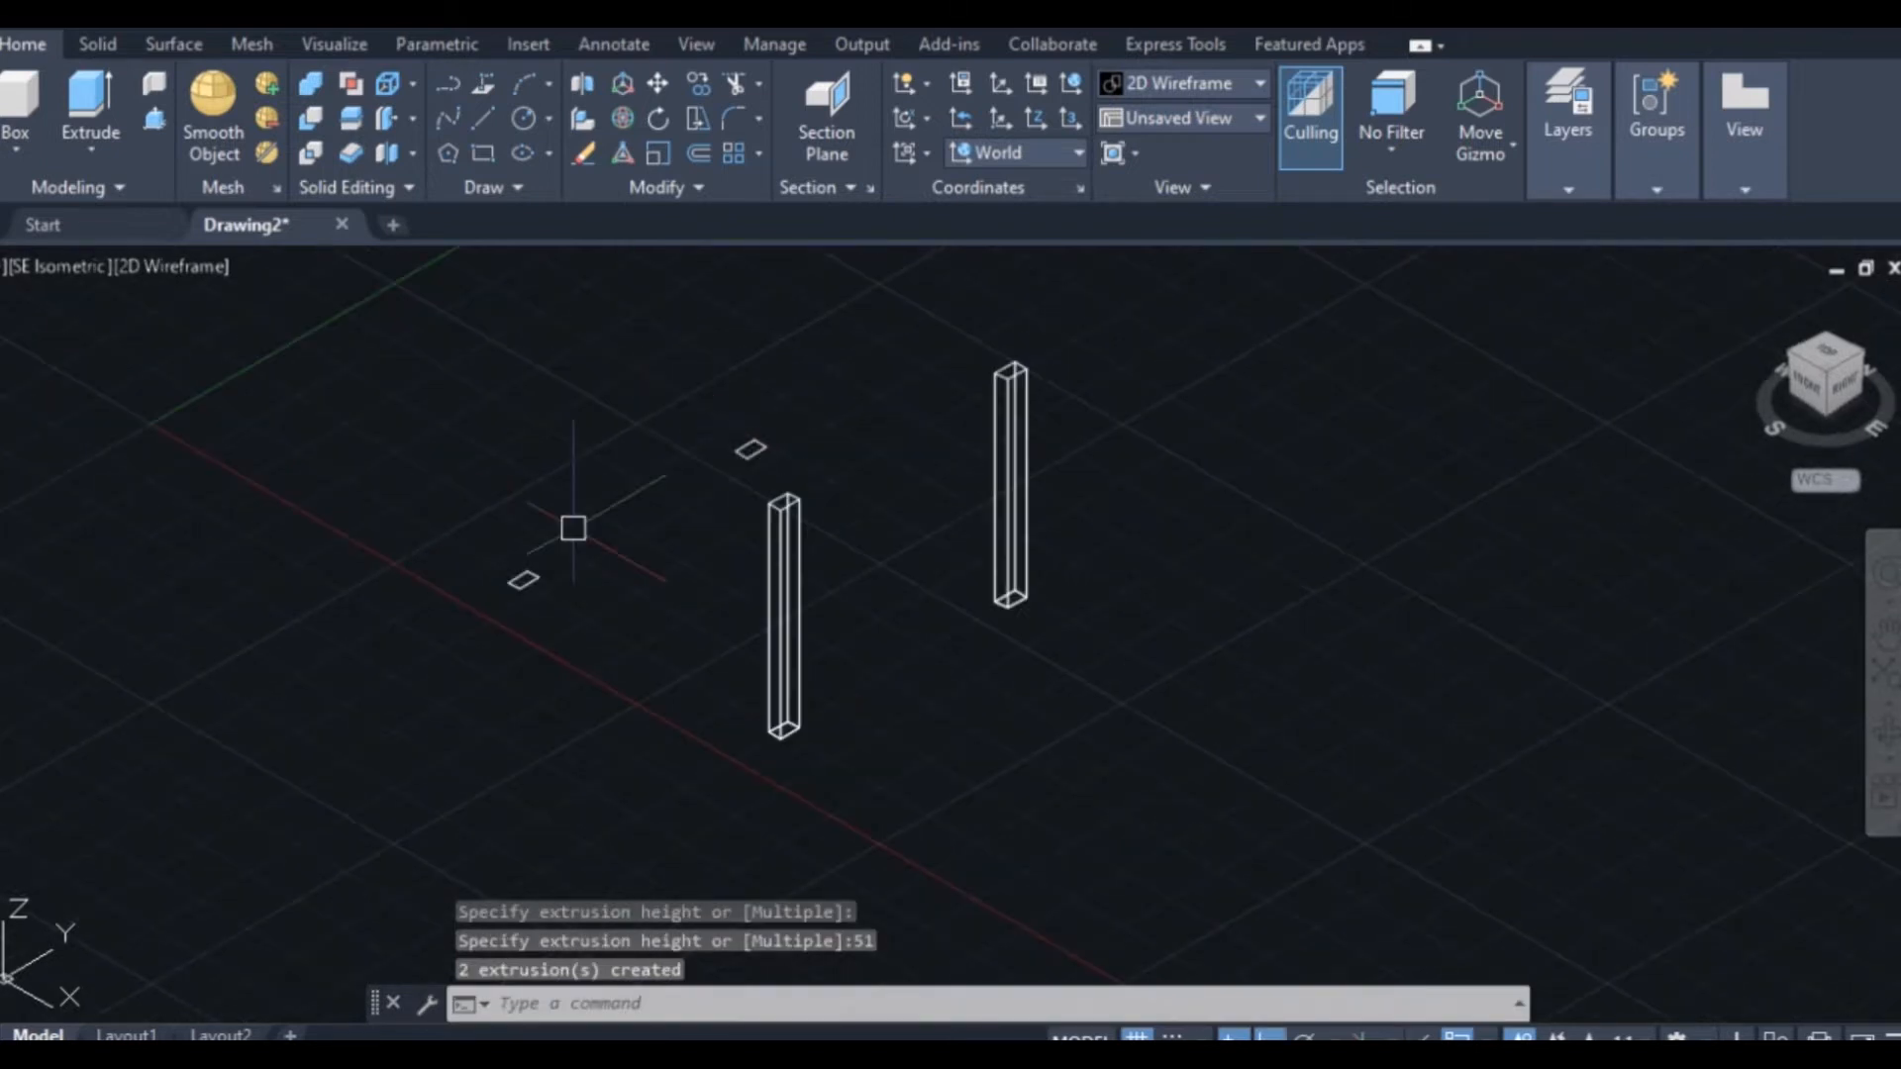
{"action": "left_click", "coordinate": [482, 118]}
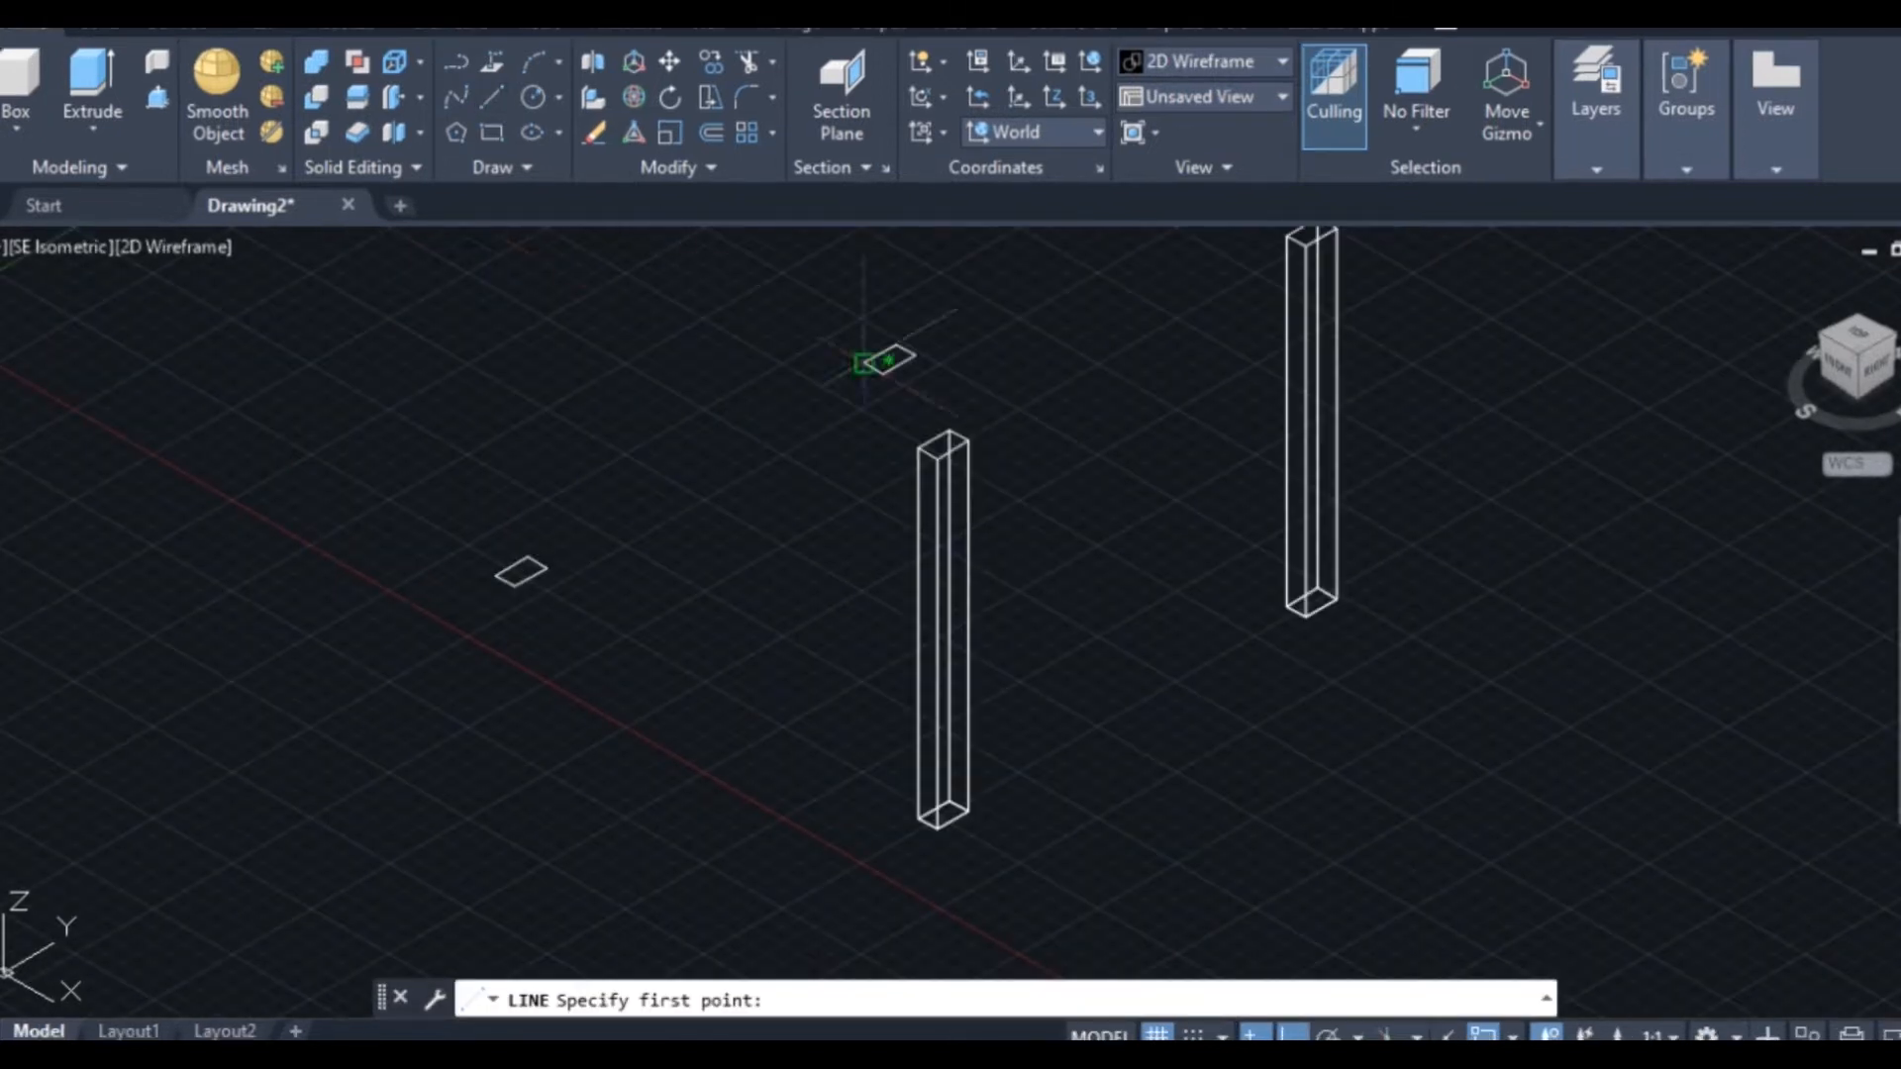
{"action": "scroll", "coordinate": [967, 477], "scroll_direction": "up", "scroll_amount": 2}
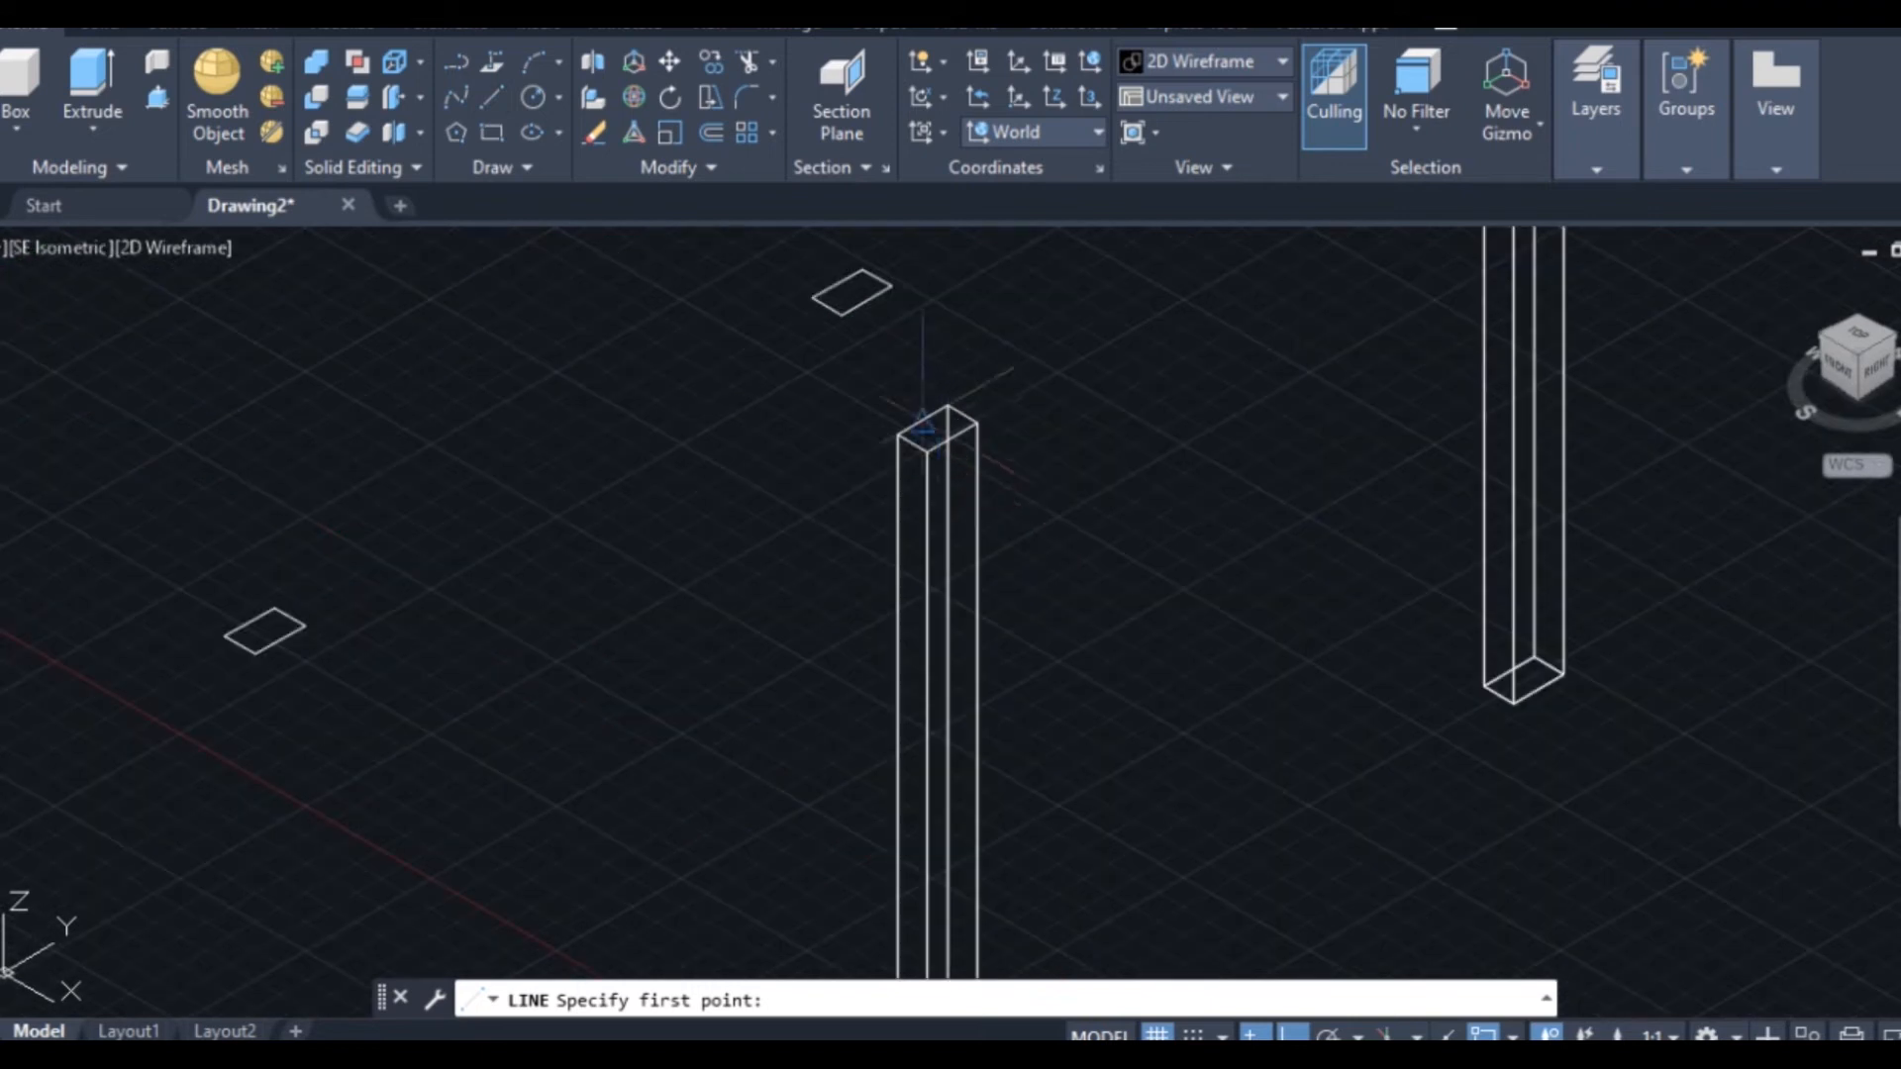
{"action": "left_click", "coordinate": [933, 424]}
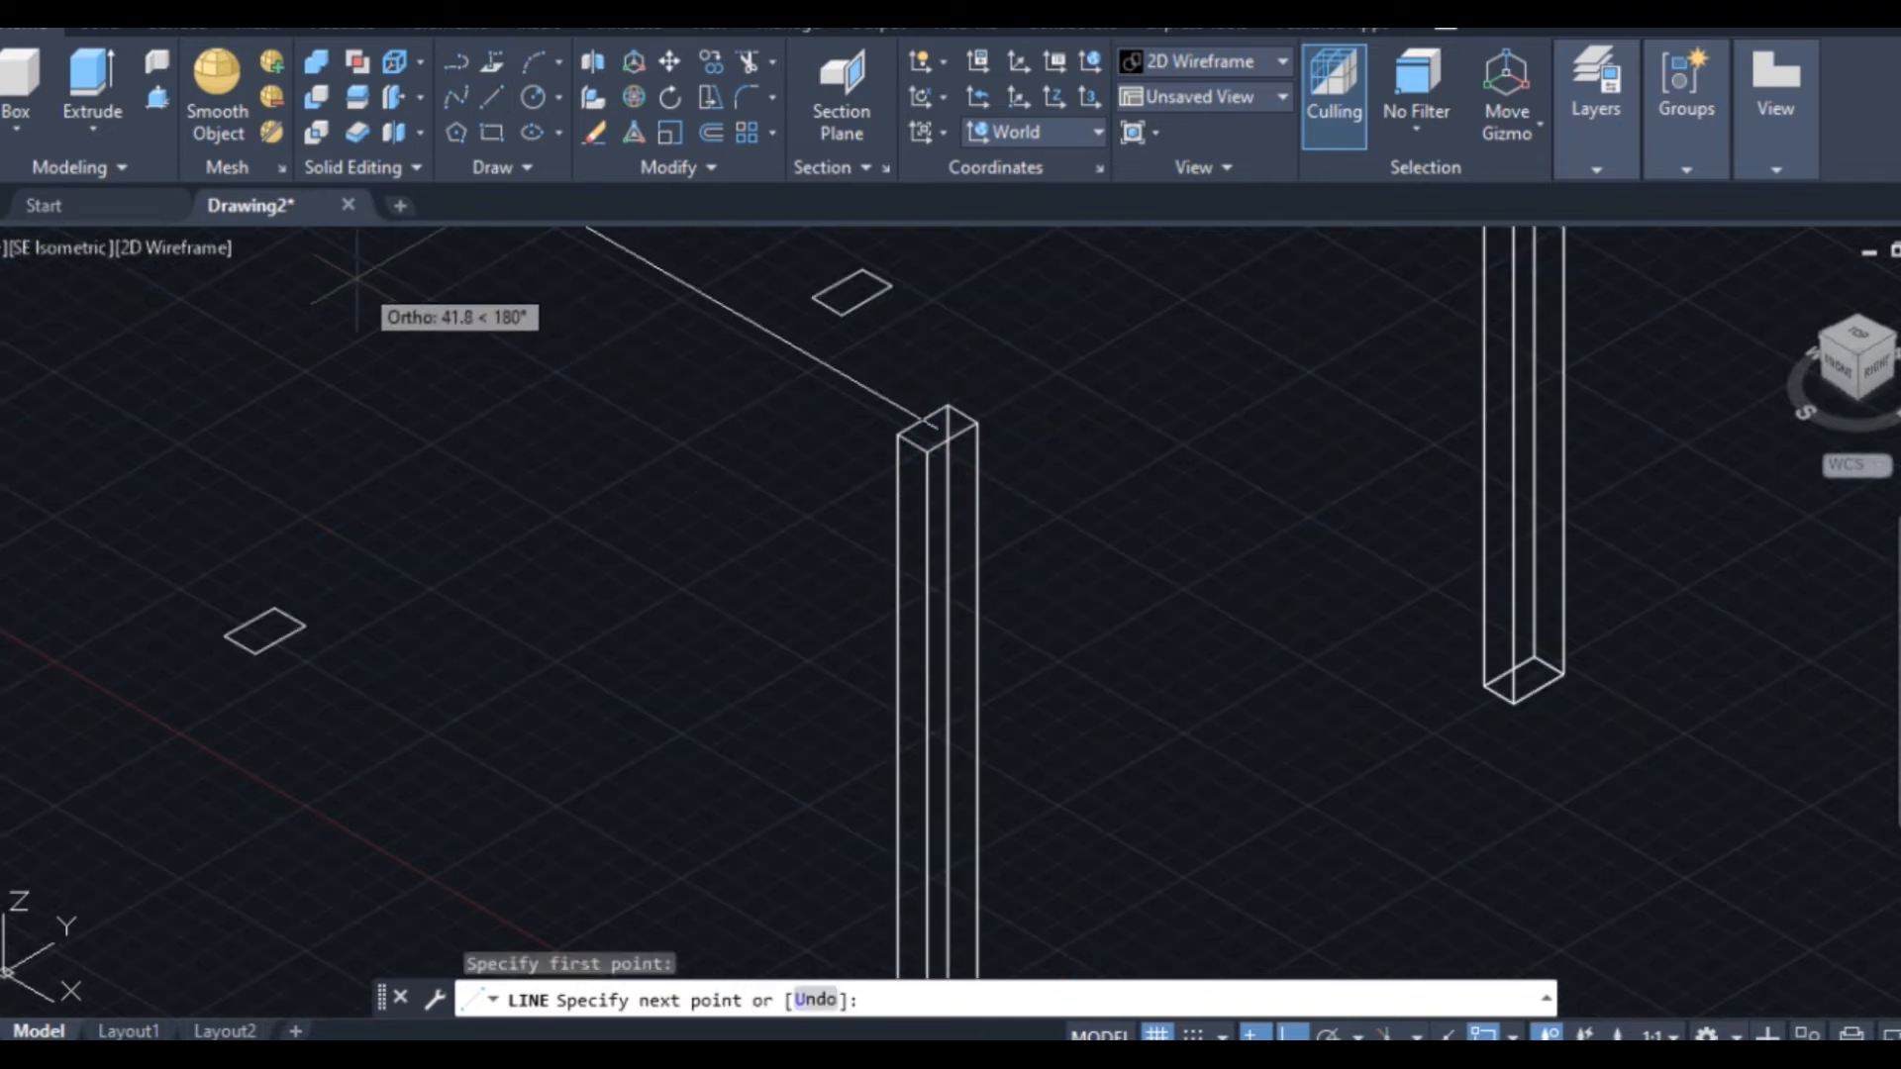
{"action": "scroll", "coordinate": [357, 280], "scroll_direction": "down", "scroll_amount": 3}
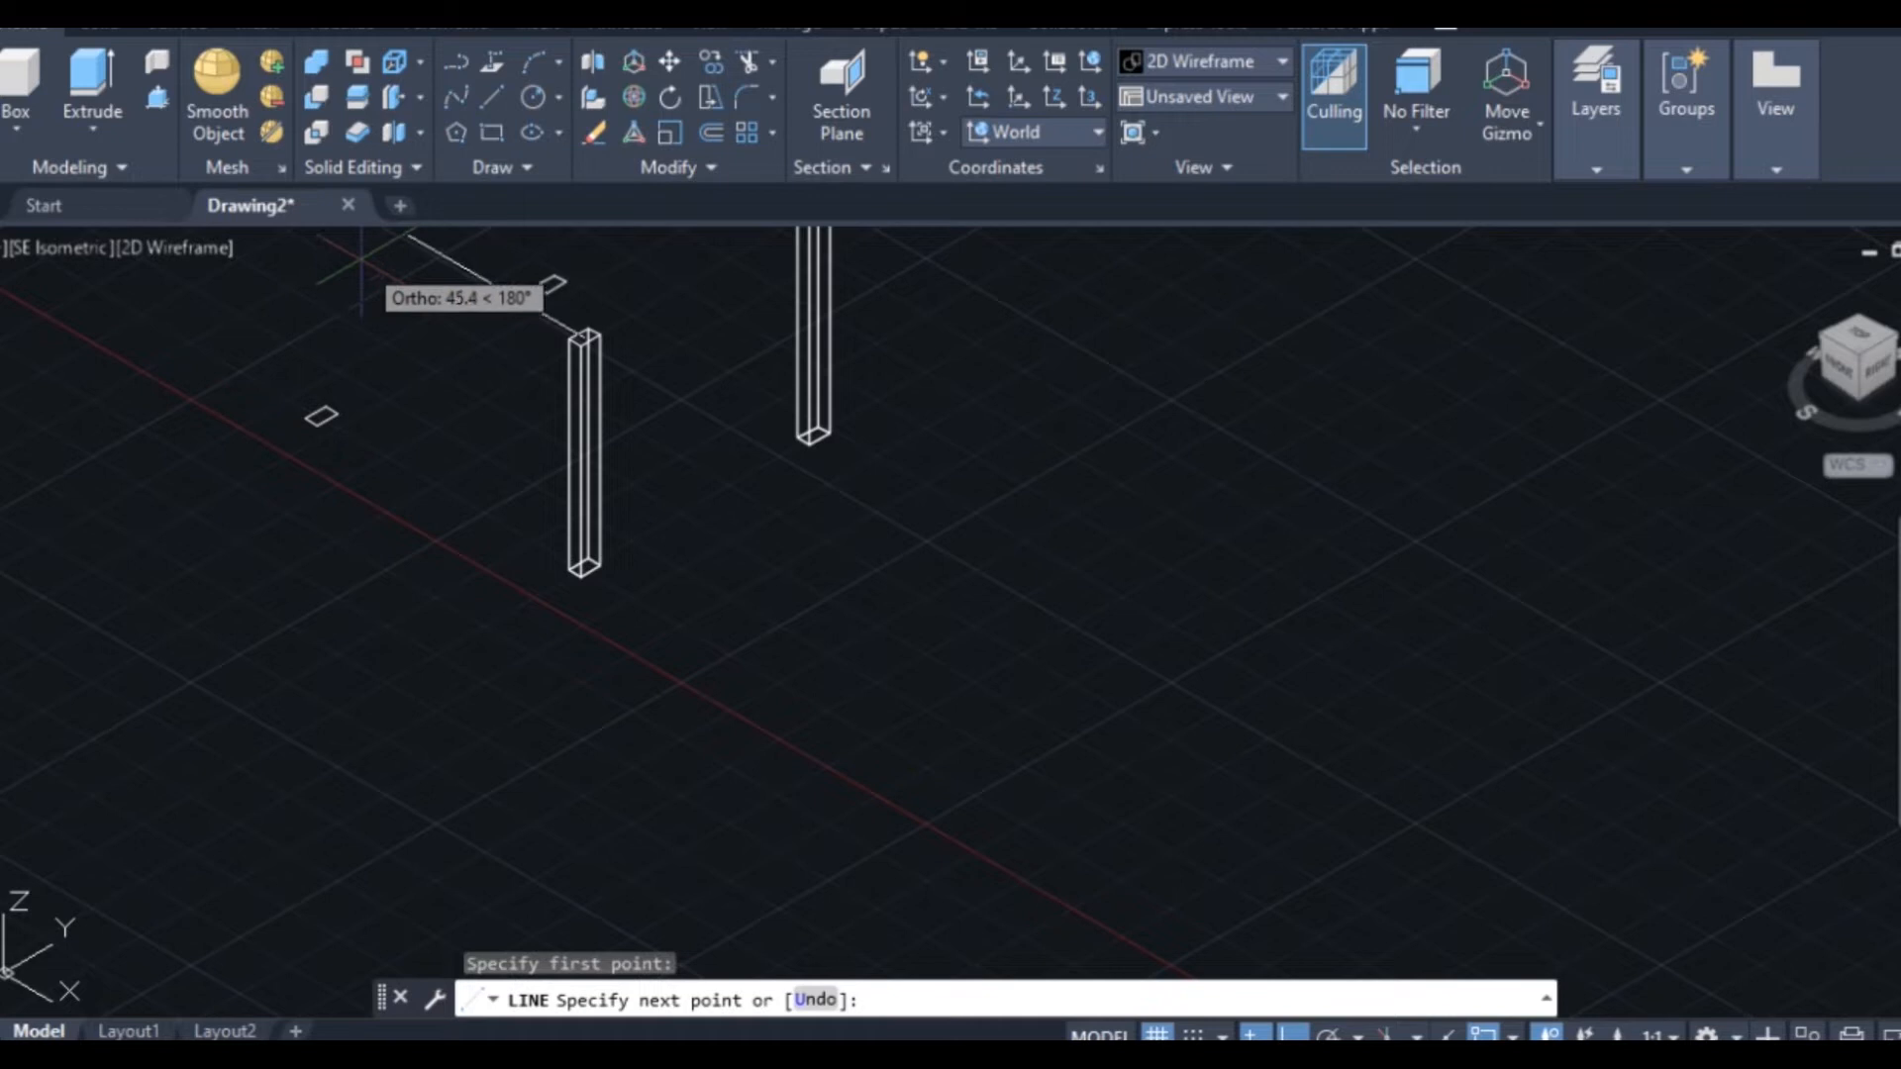
{"action": "type", "text": "58"}
{"action": "key", "text": "Return"}
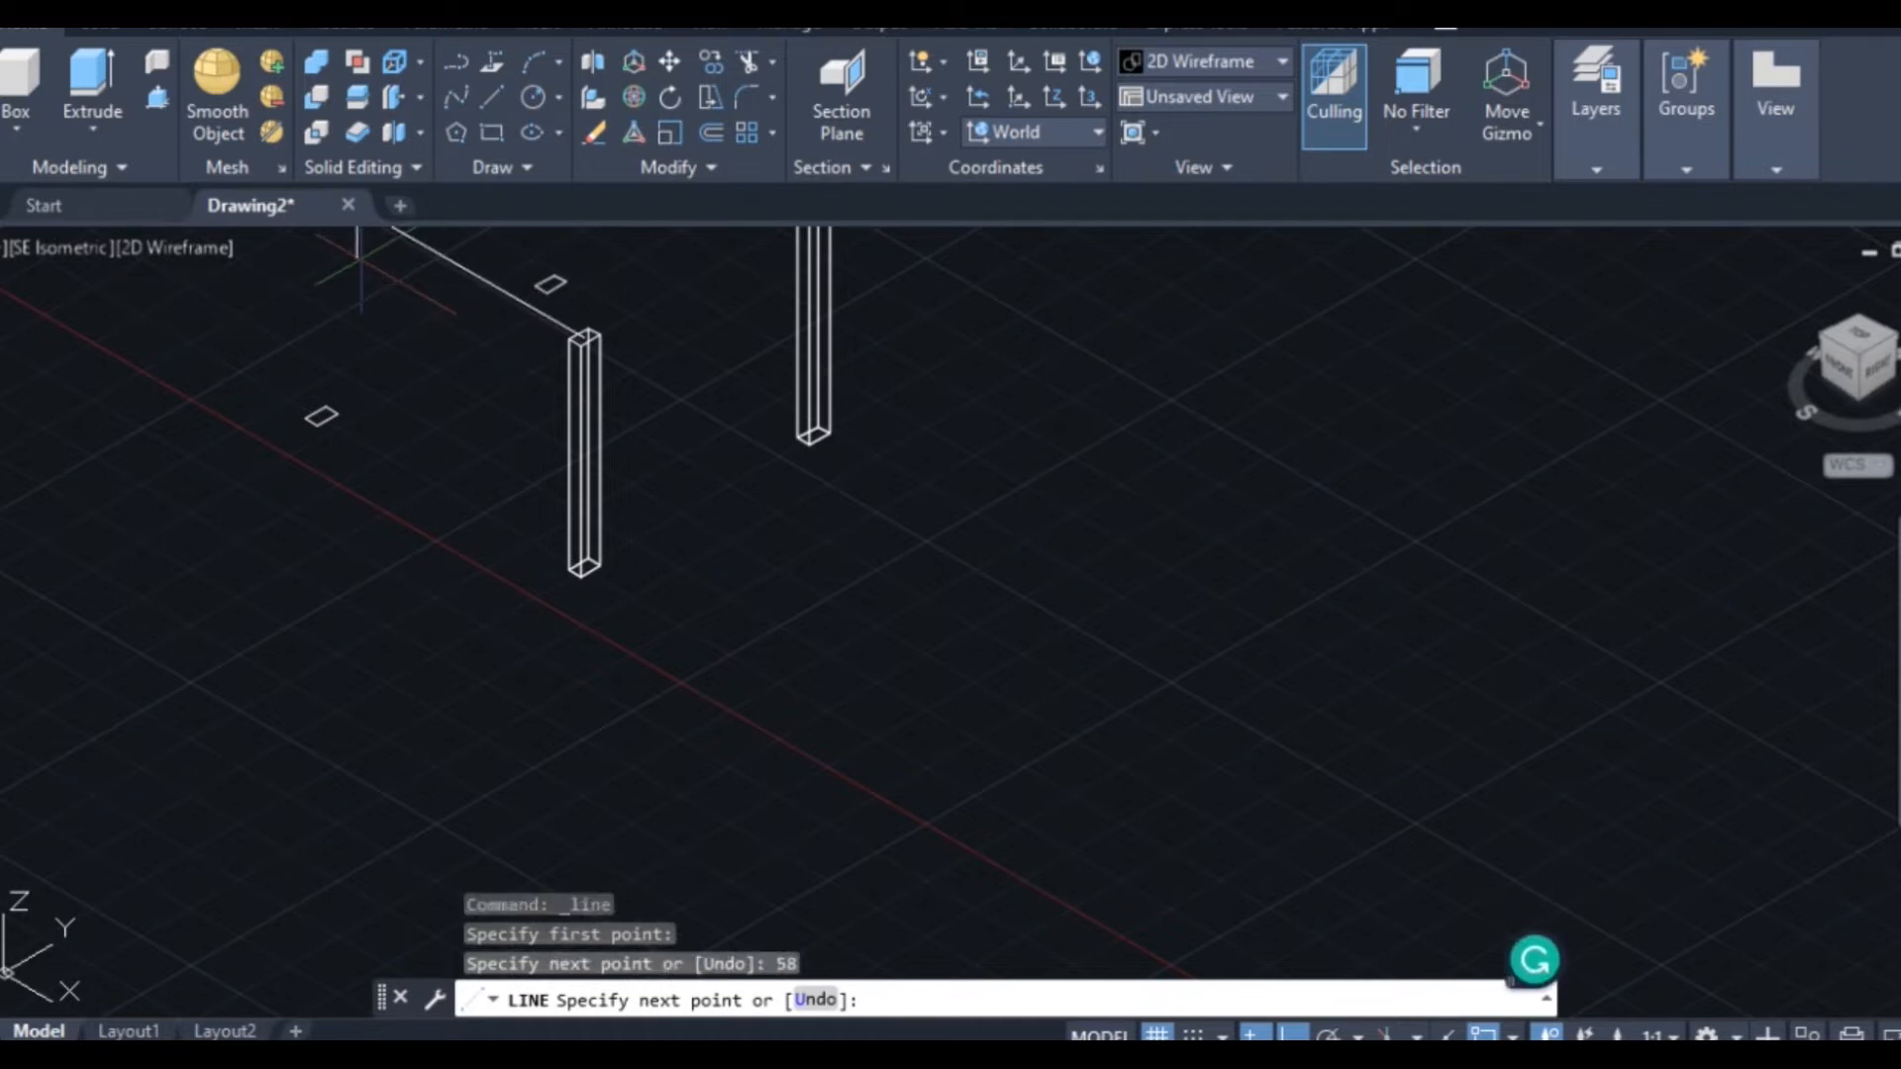
{"action": "scroll", "coordinate": [360, 259], "scroll_direction": "down", "scroll_amount": 2}
{"action": "right_click", "coordinate": [360, 280]}
{"action": "left_click", "coordinate": [421, 305]}
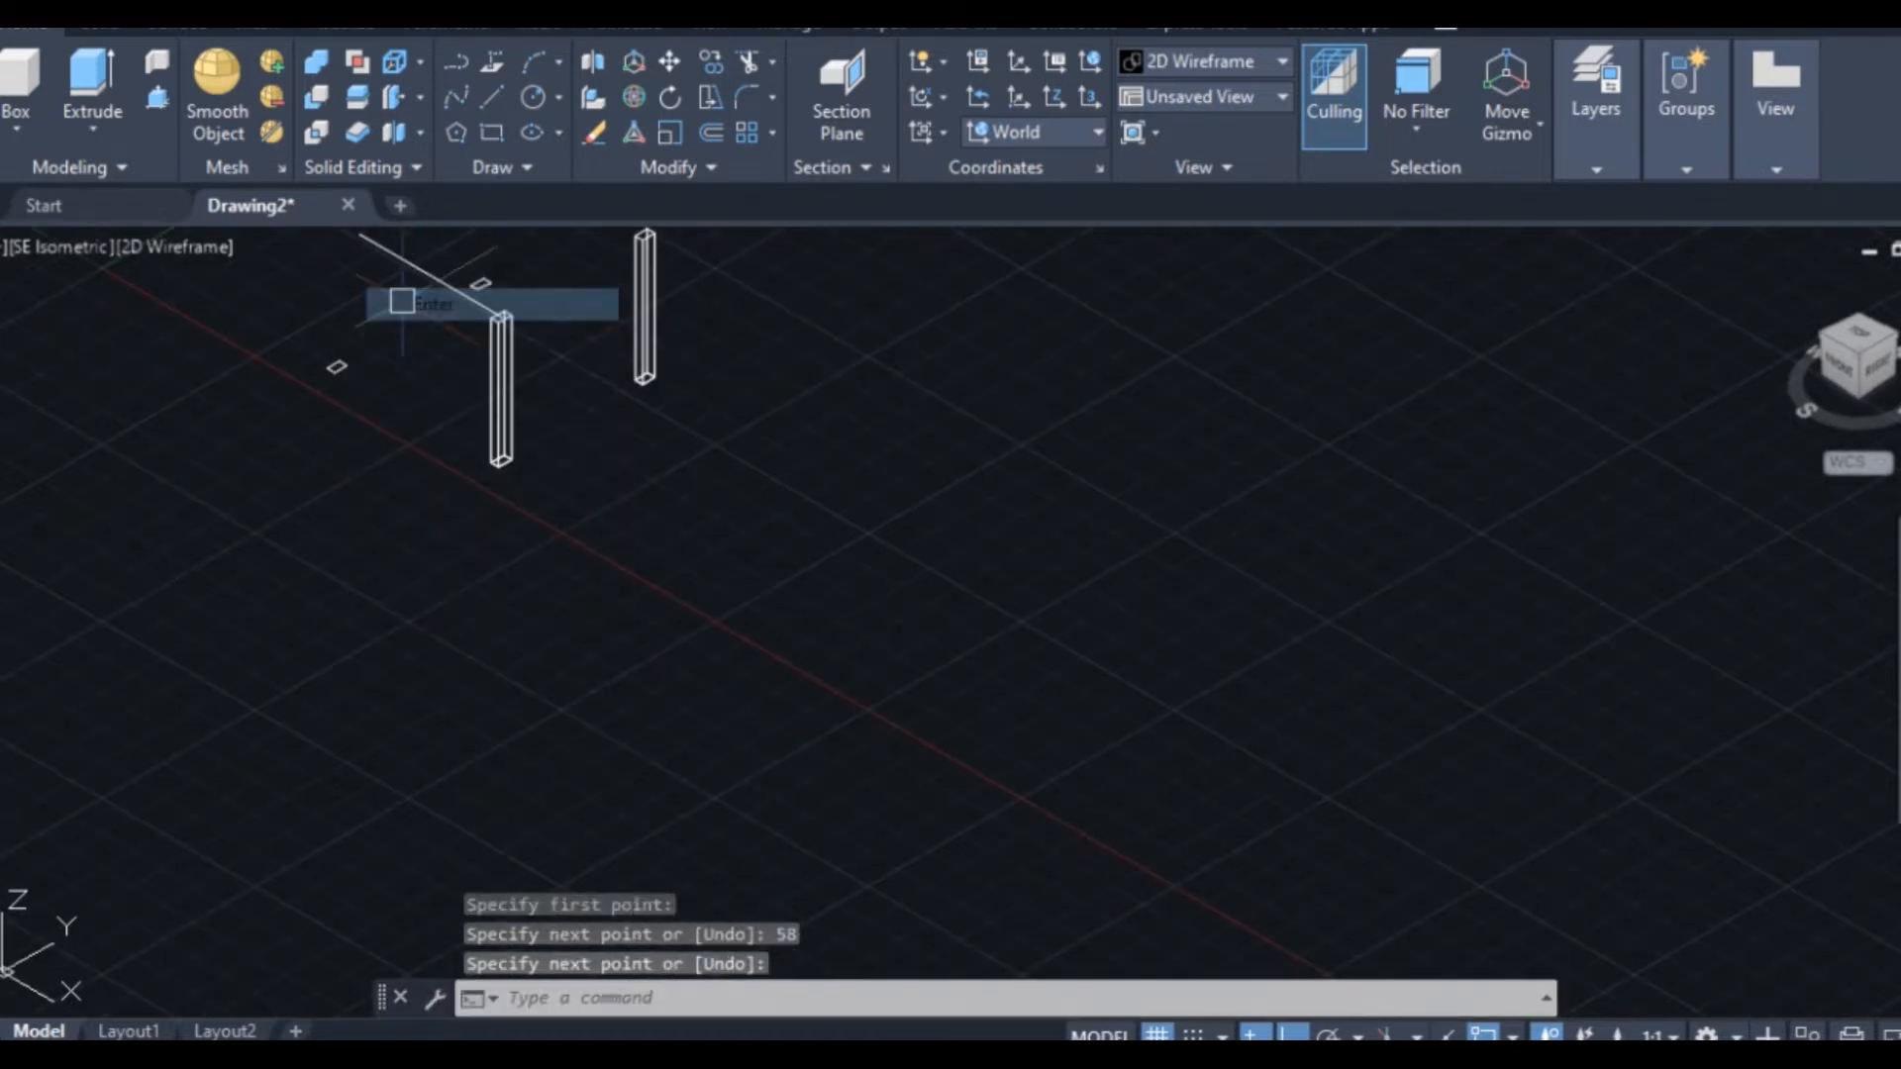
Turn off the drawing grid
{"action": "scroll", "coordinate": [416, 309], "scroll_direction": "down", "scroll_amount": 4}
{"action": "scroll", "coordinate": [359, 284], "scroll_direction": "up", "scroll_amount": 5}
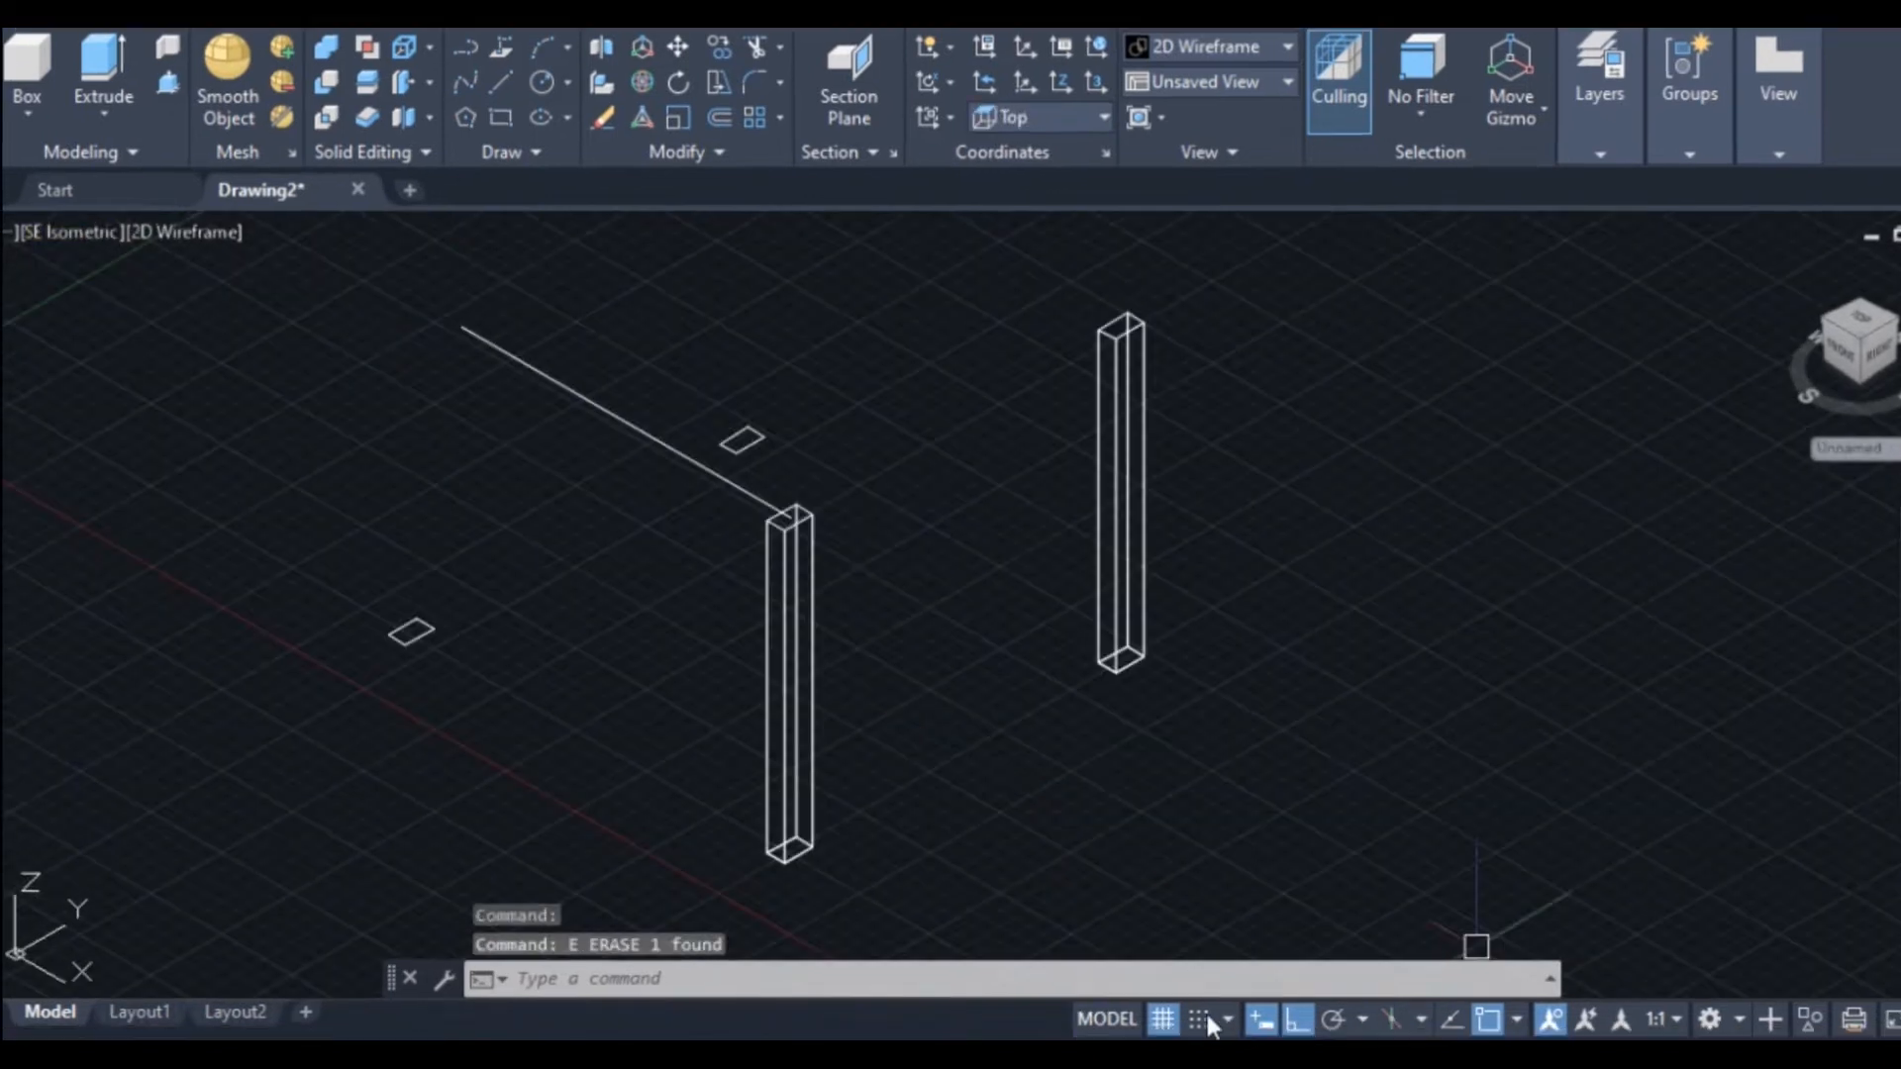
{"action": "left_click", "coordinate": [1150, 1031]}
{"action": "scroll", "coordinate": [437, 292], "scroll_direction": "up", "scroll_amount": 2}
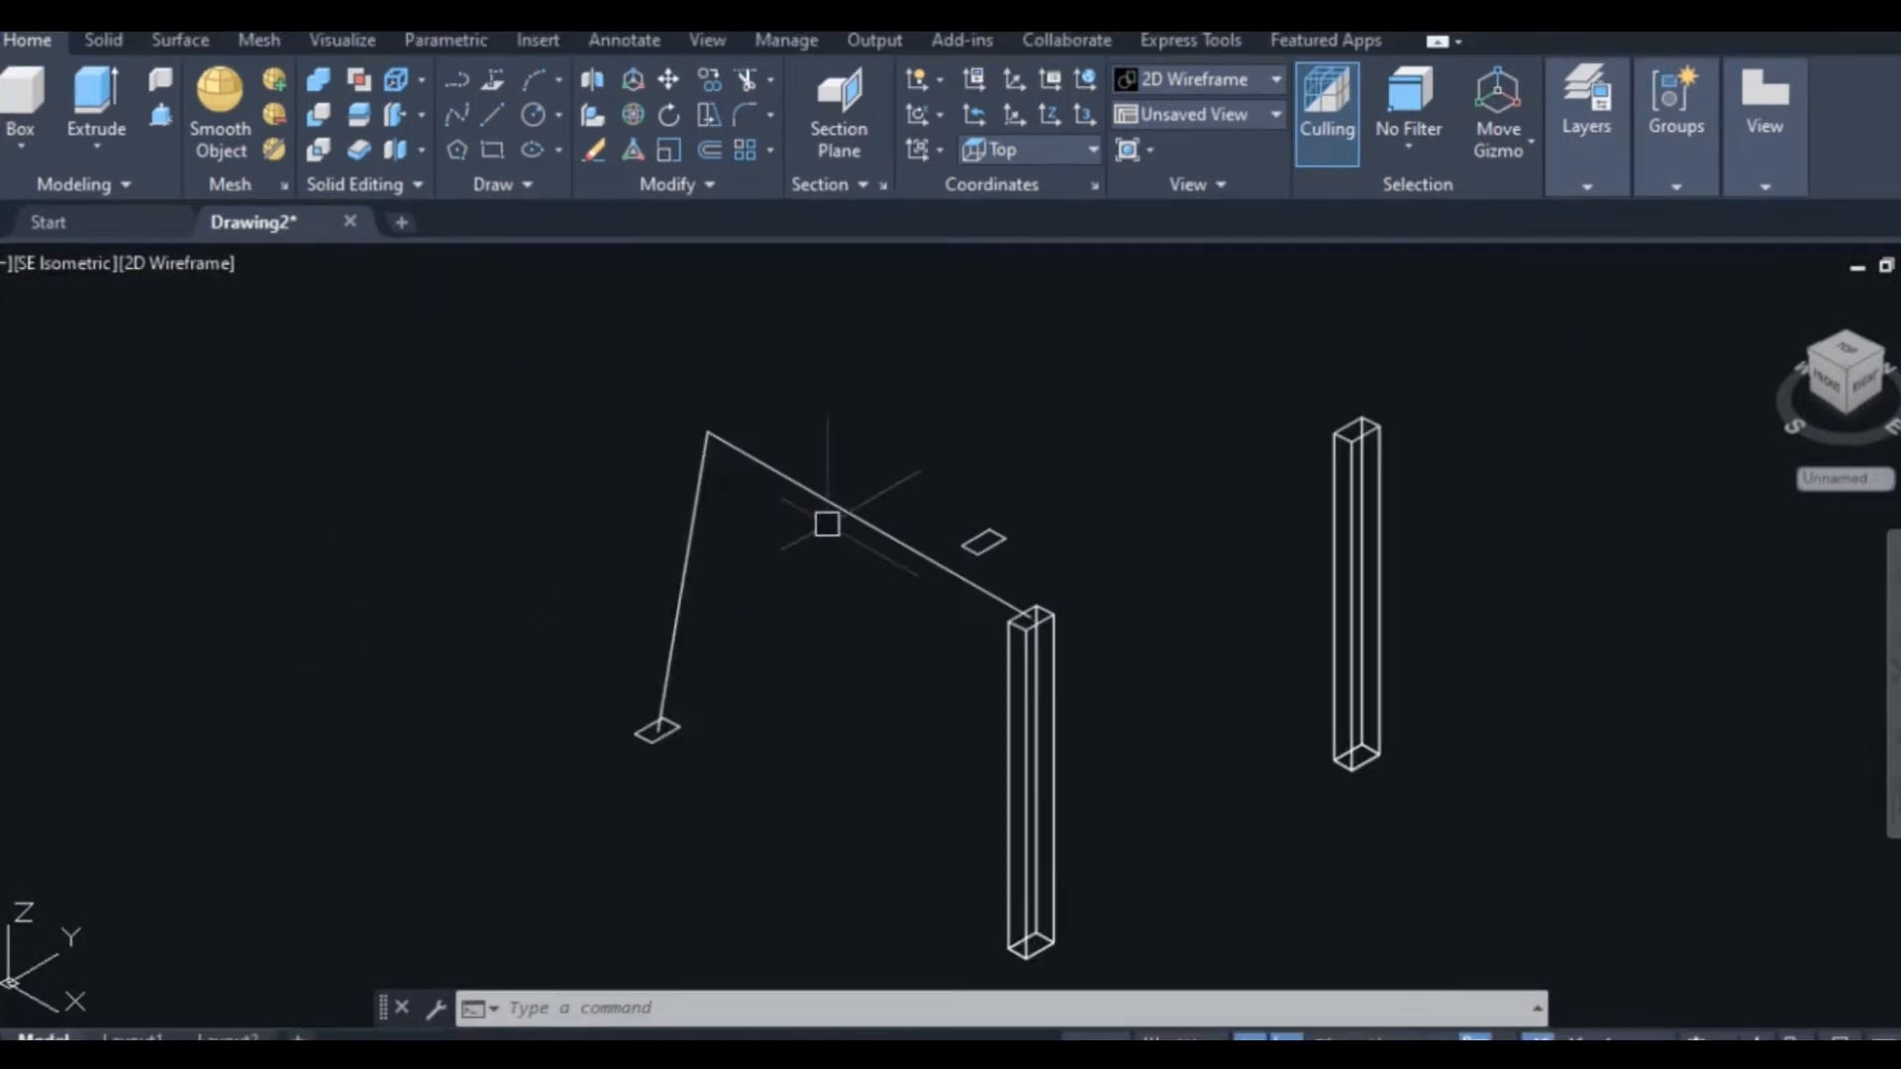
Erase the horizontal guide line between the front leg's top and the slanted line's upper end
{"action": "left_click", "coordinate": [828, 521]}
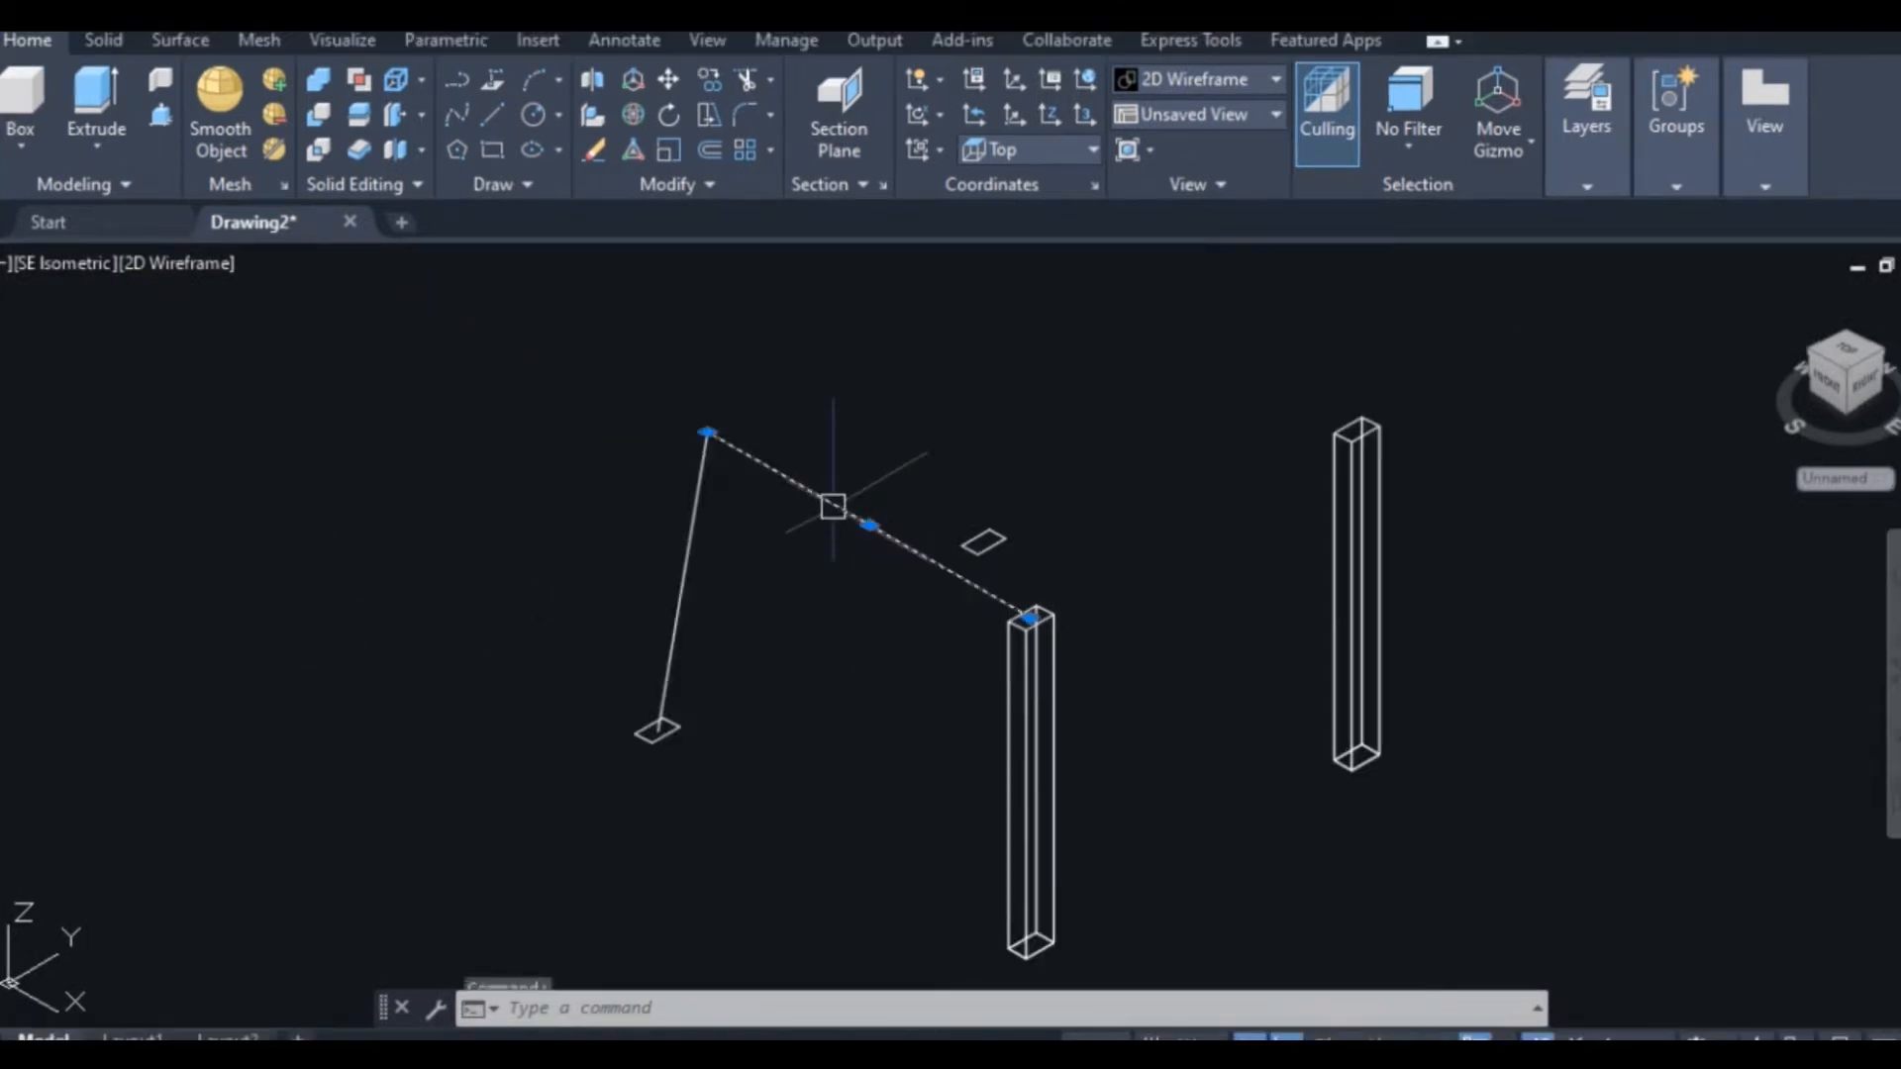
{"action": "type", "text": "e"}
{"action": "key", "text": "Return"}
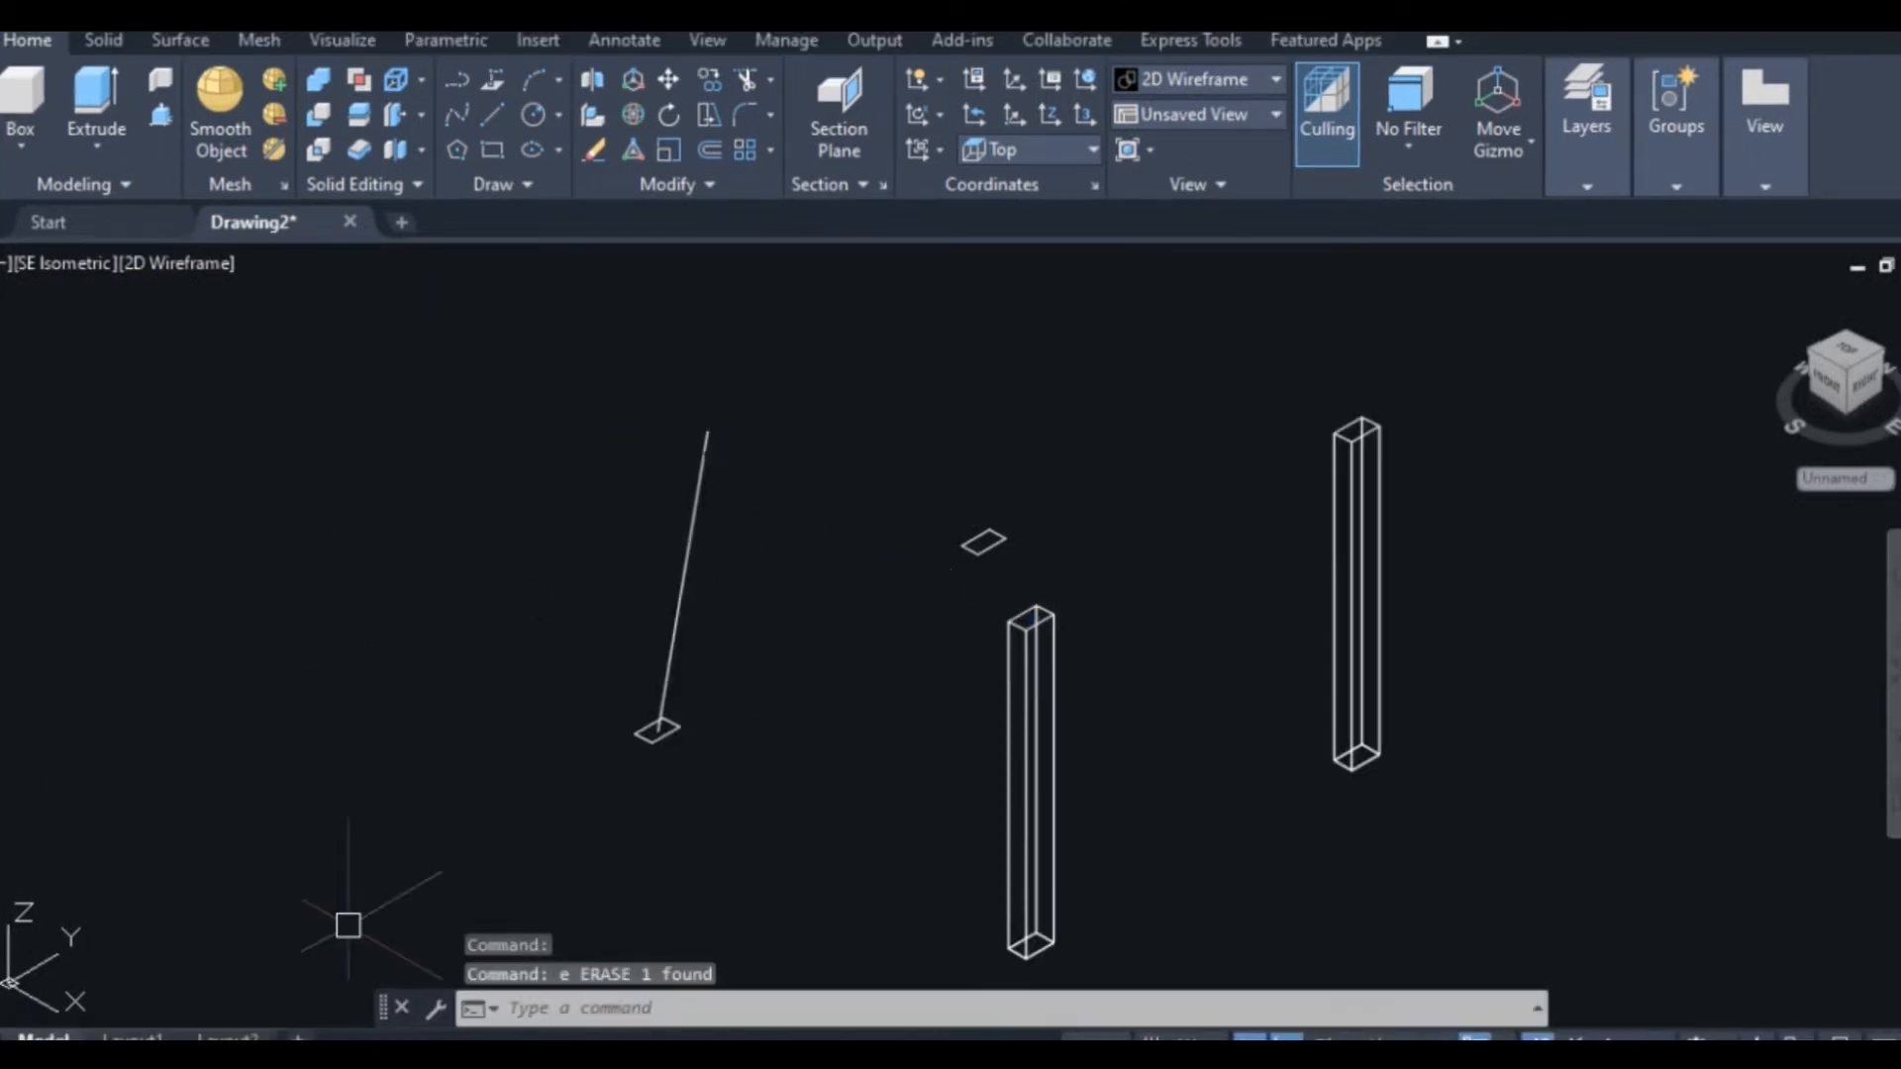
Extrude the two remaining leg rectangles together along the slanted line, using the Path option
{"action": "scroll", "coordinate": [1343, 513], "scroll_direction": "down", "scroll_amount": 2}
{"action": "scroll", "coordinate": [1211, 554], "scroll_direction": "up", "scroll_amount": 2}
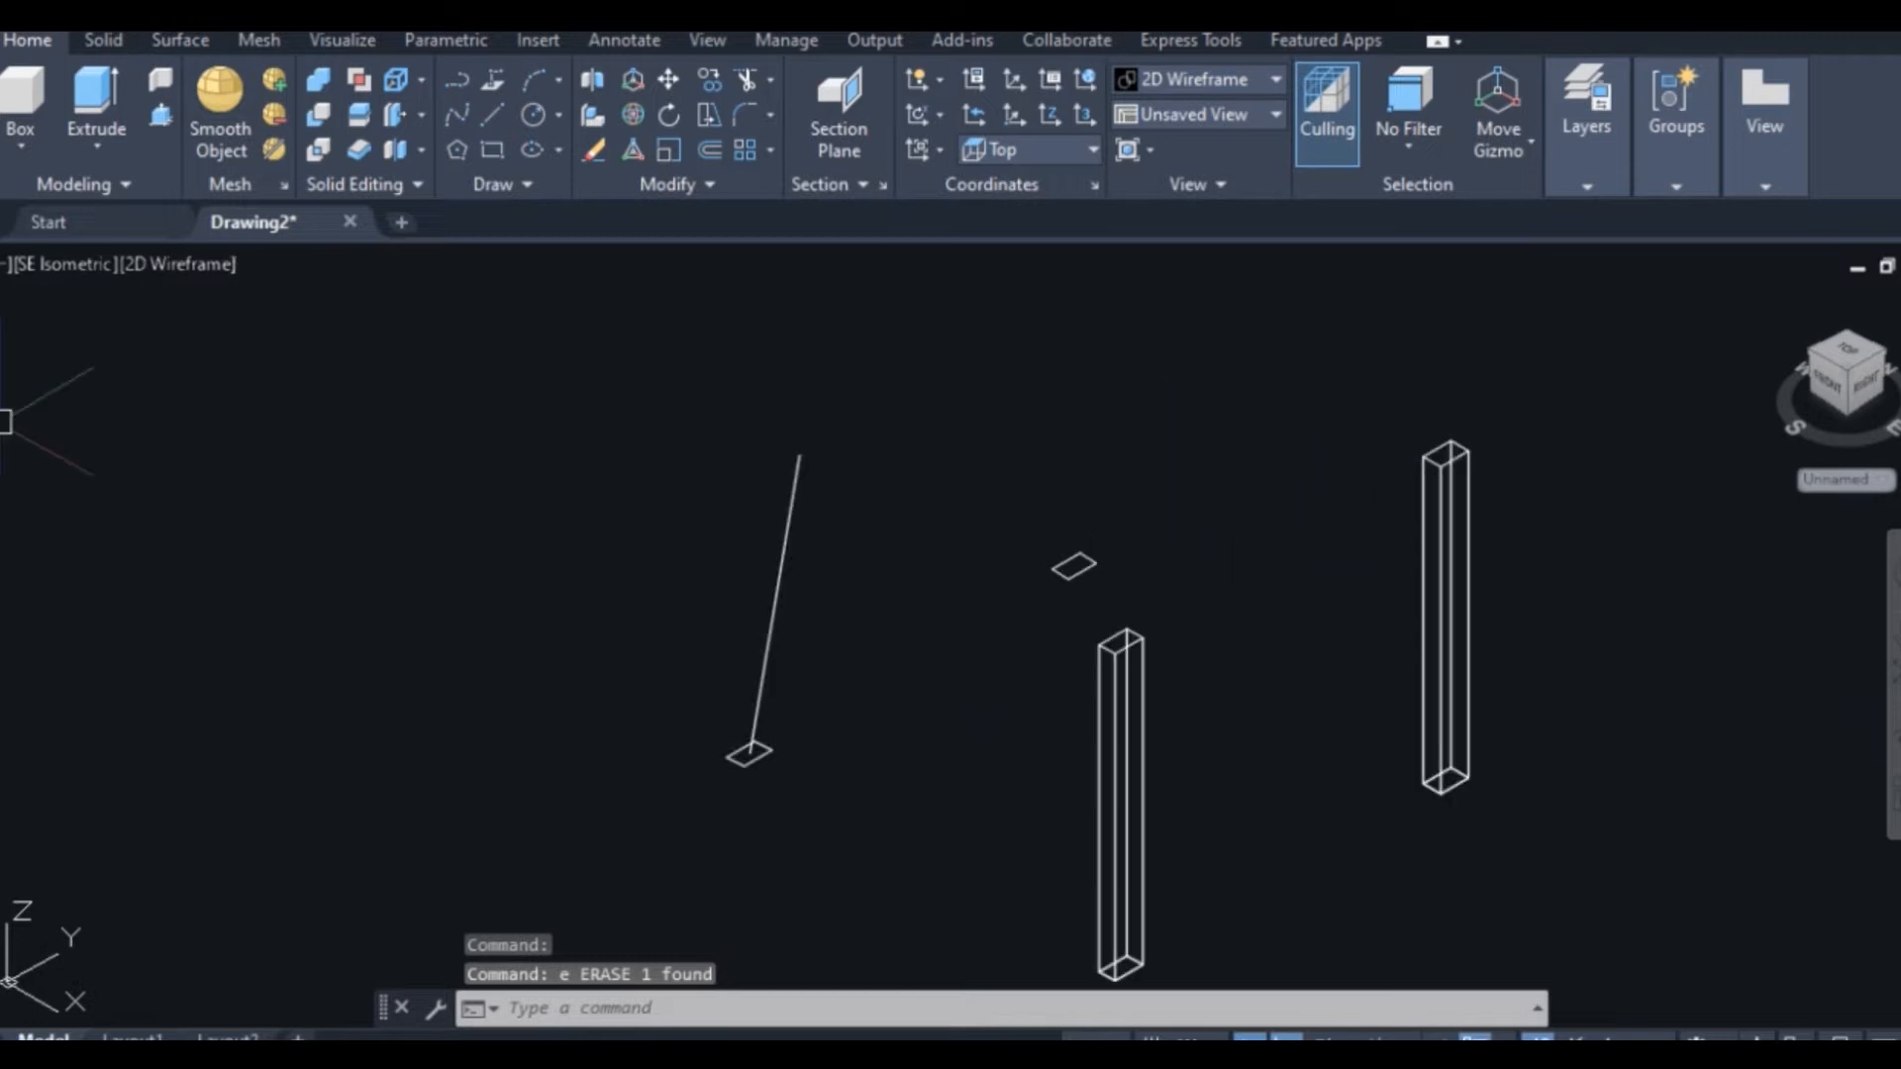
{"action": "left_click", "coordinate": [96, 99]}
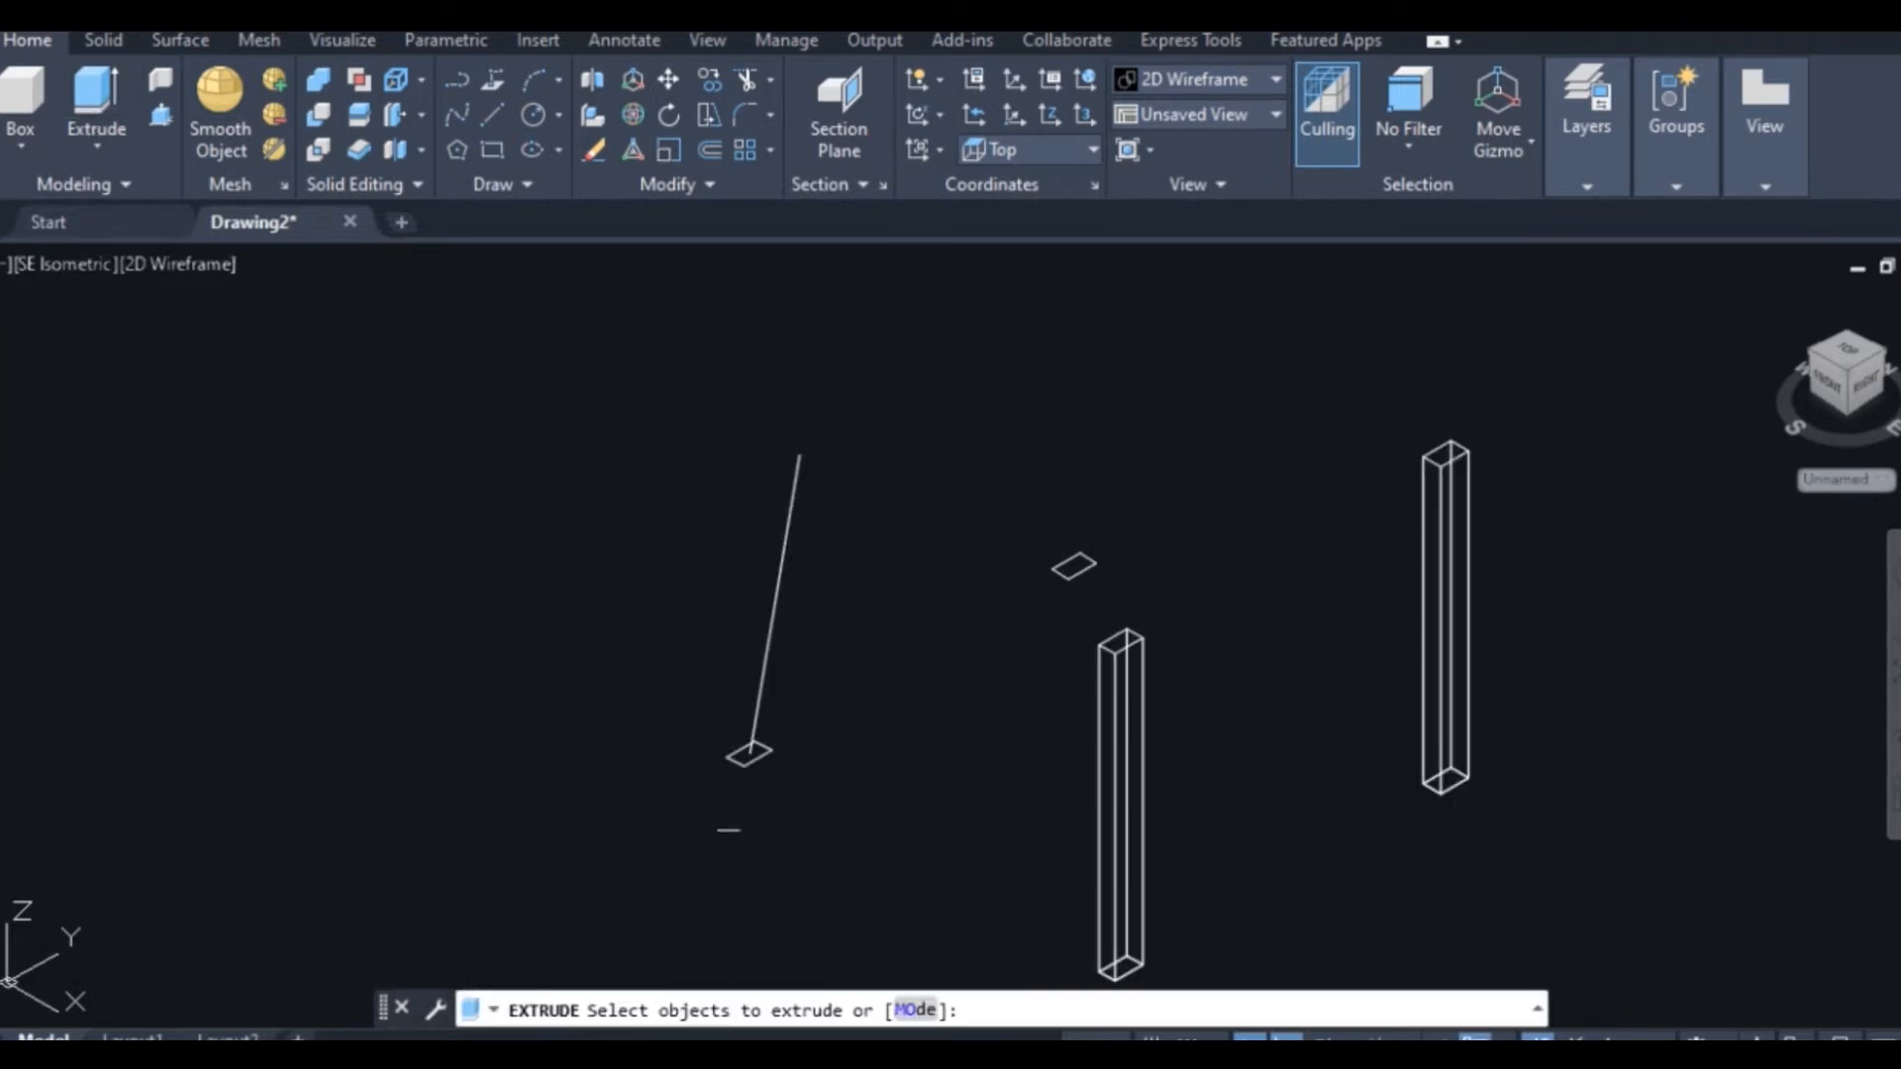
{"action": "left_click", "coordinate": [730, 764]}
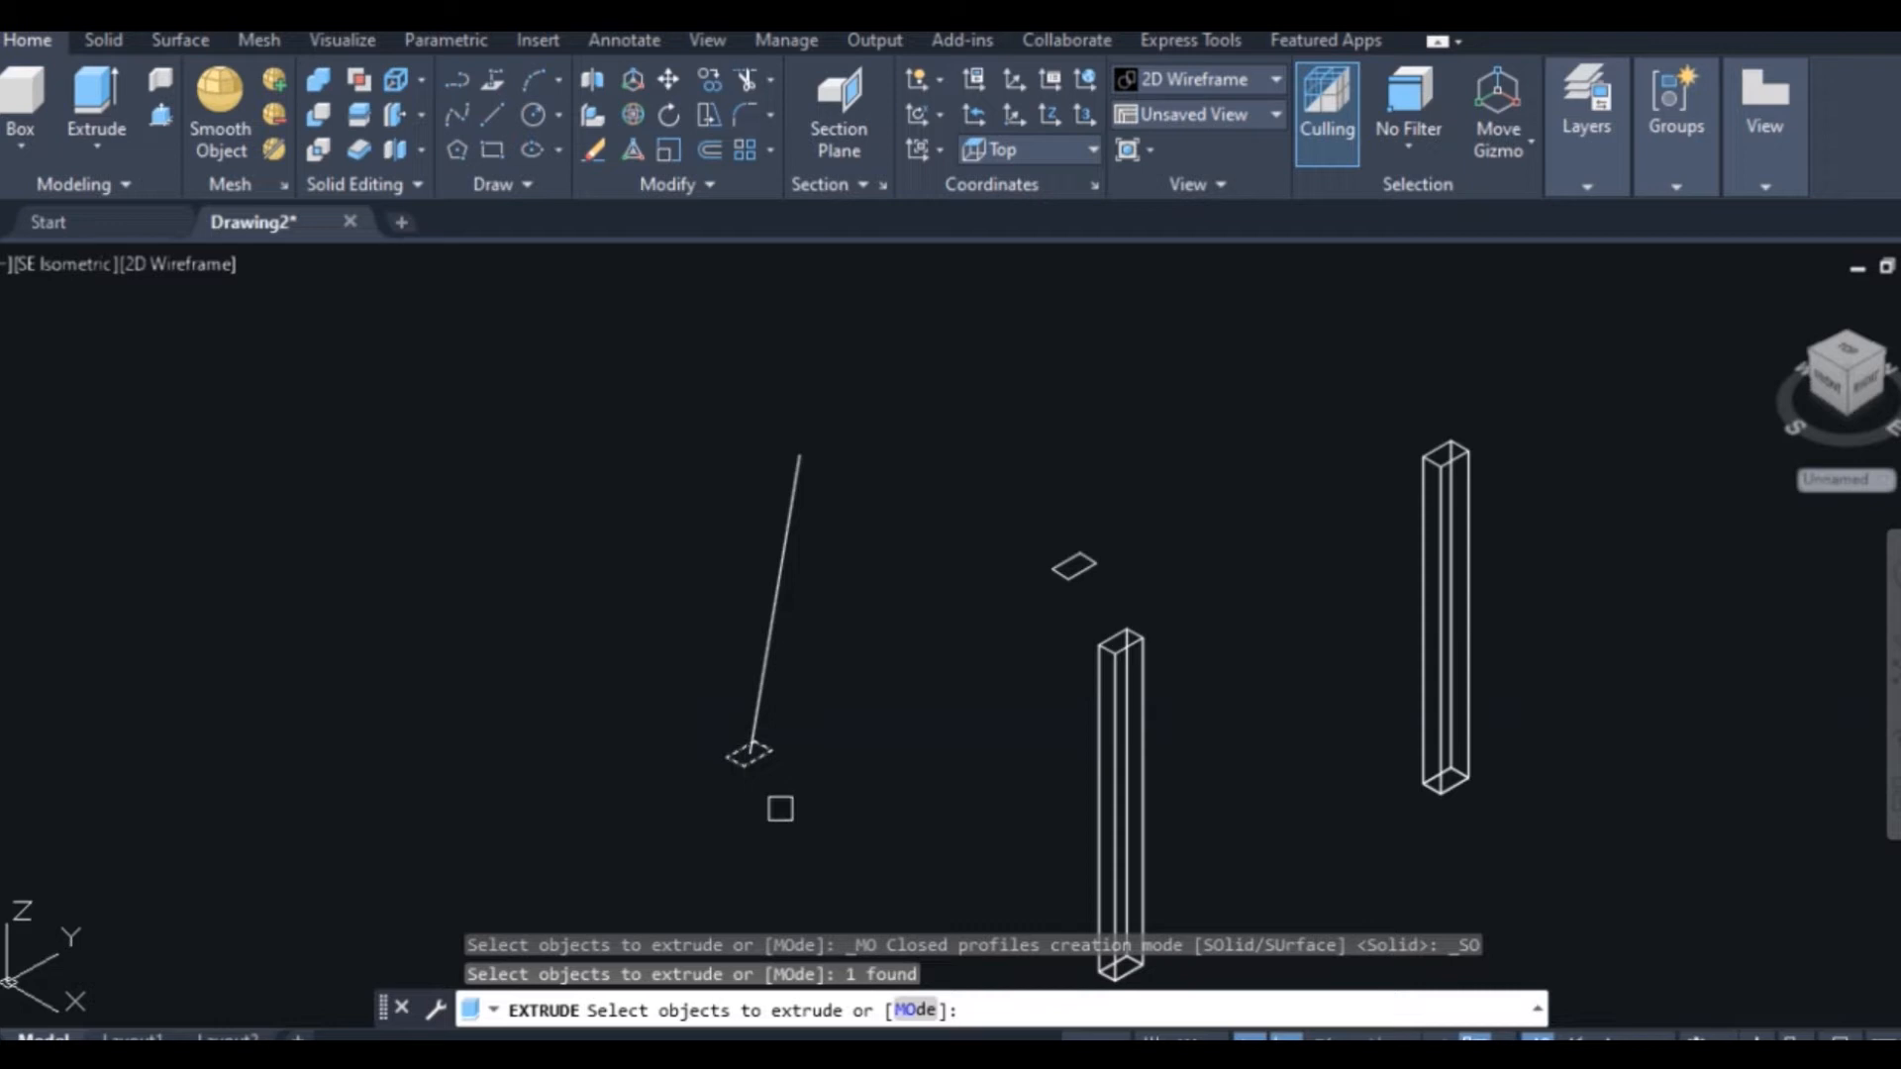
{"action": "left_click", "coordinate": [1076, 564]}
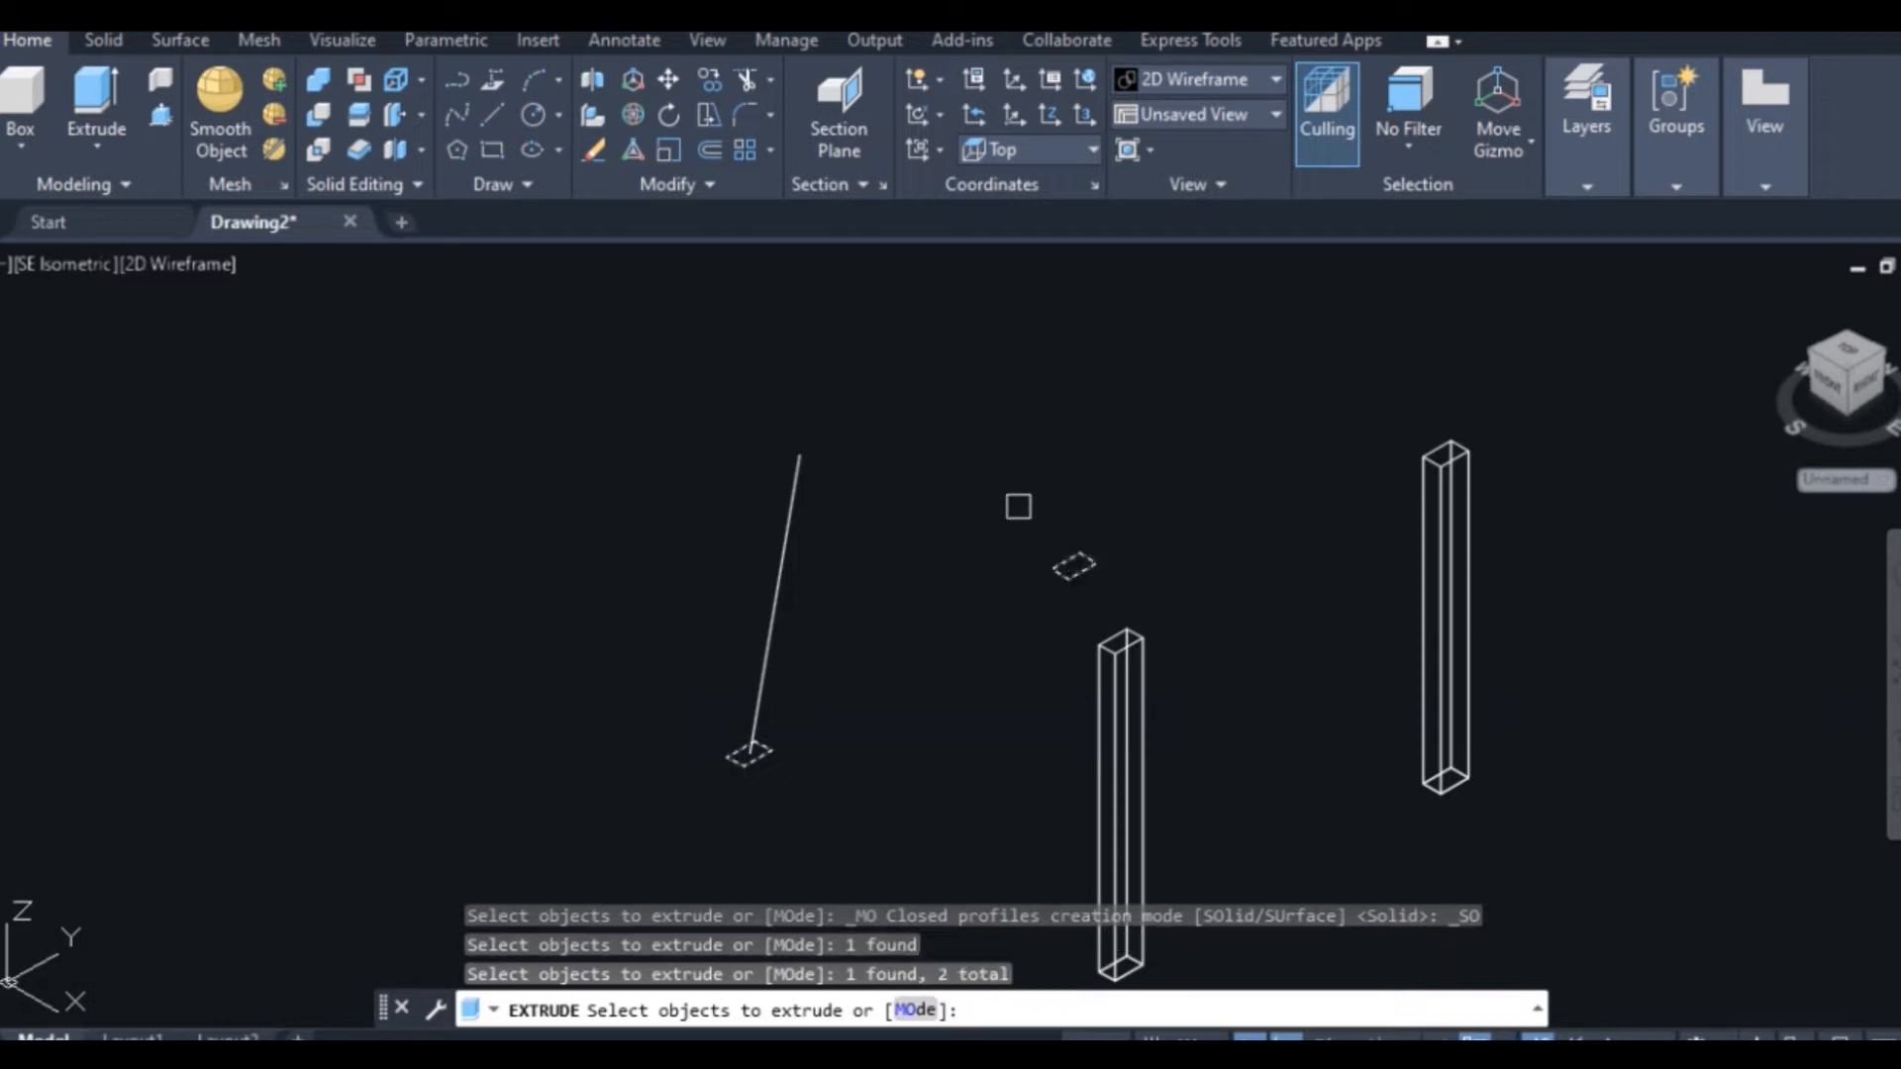
{"action": "key", "text": "Return"}
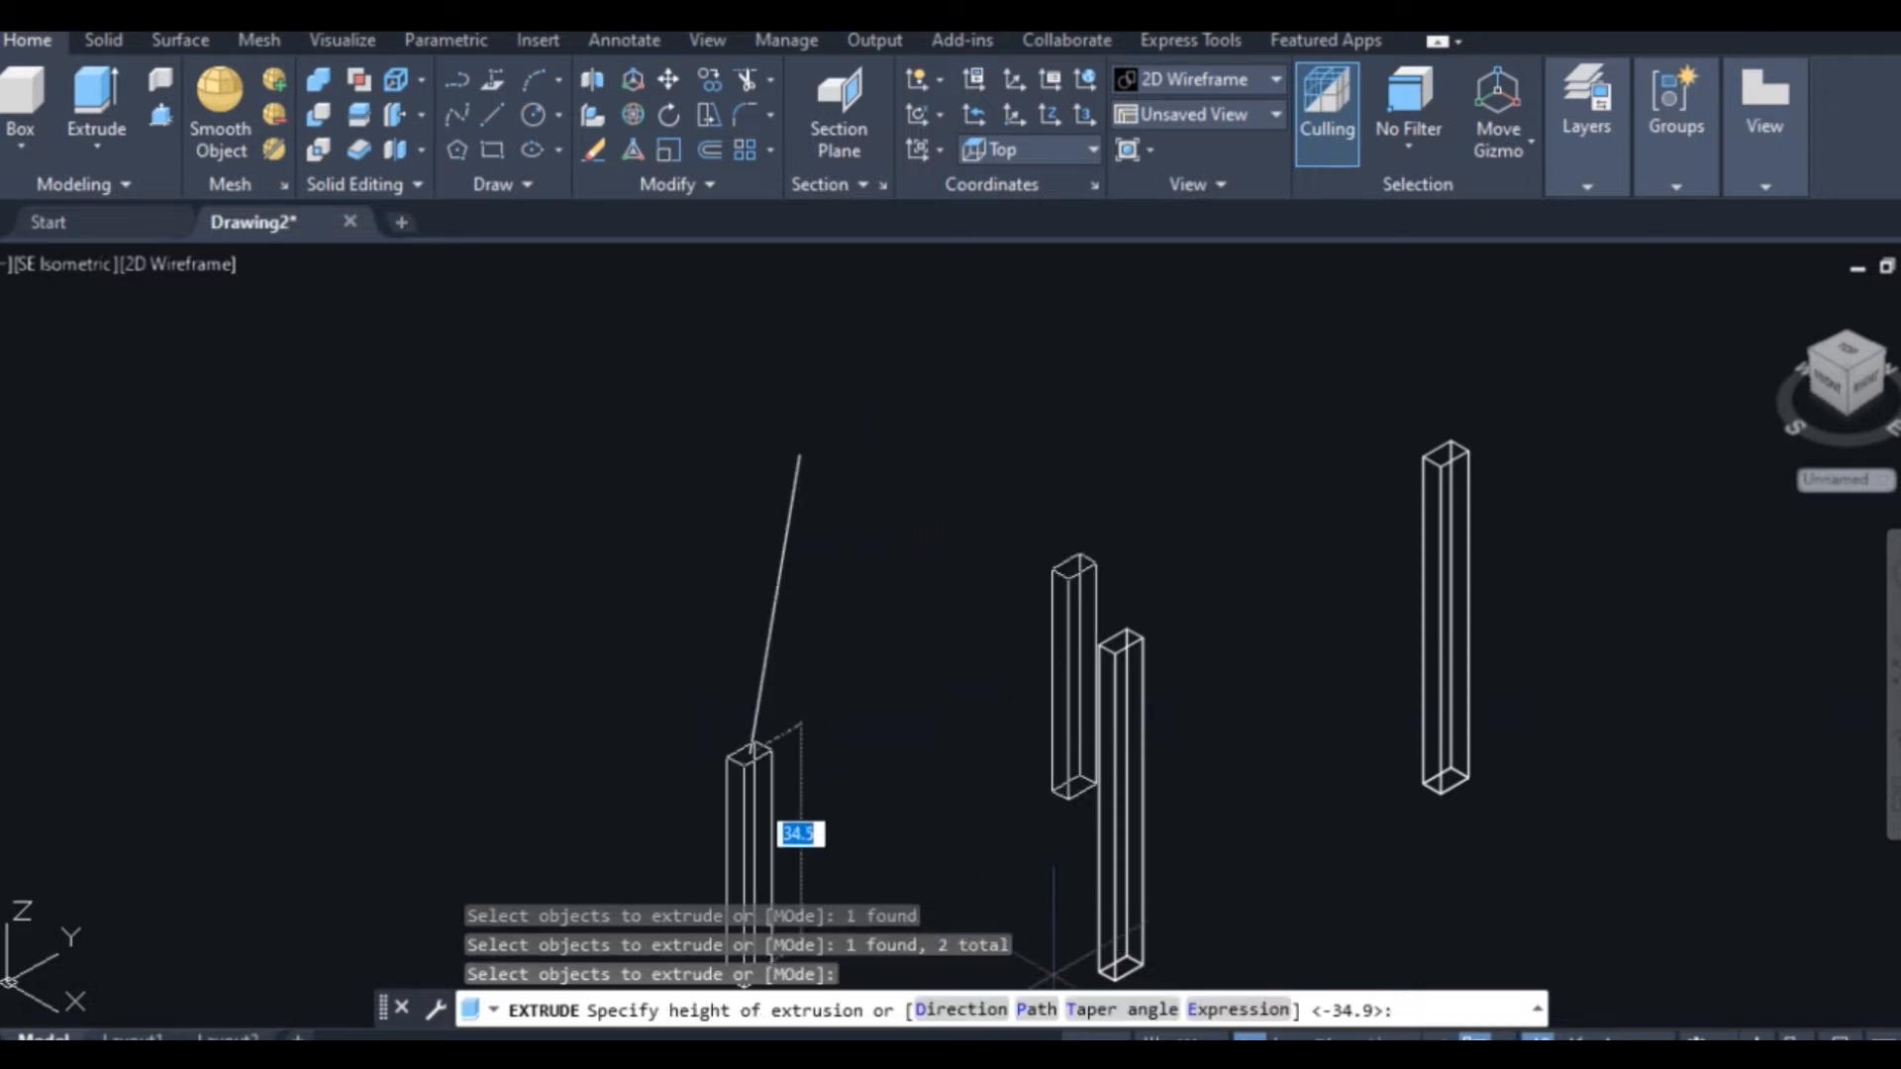
{"action": "left_click", "coordinate": [1033, 1010]}
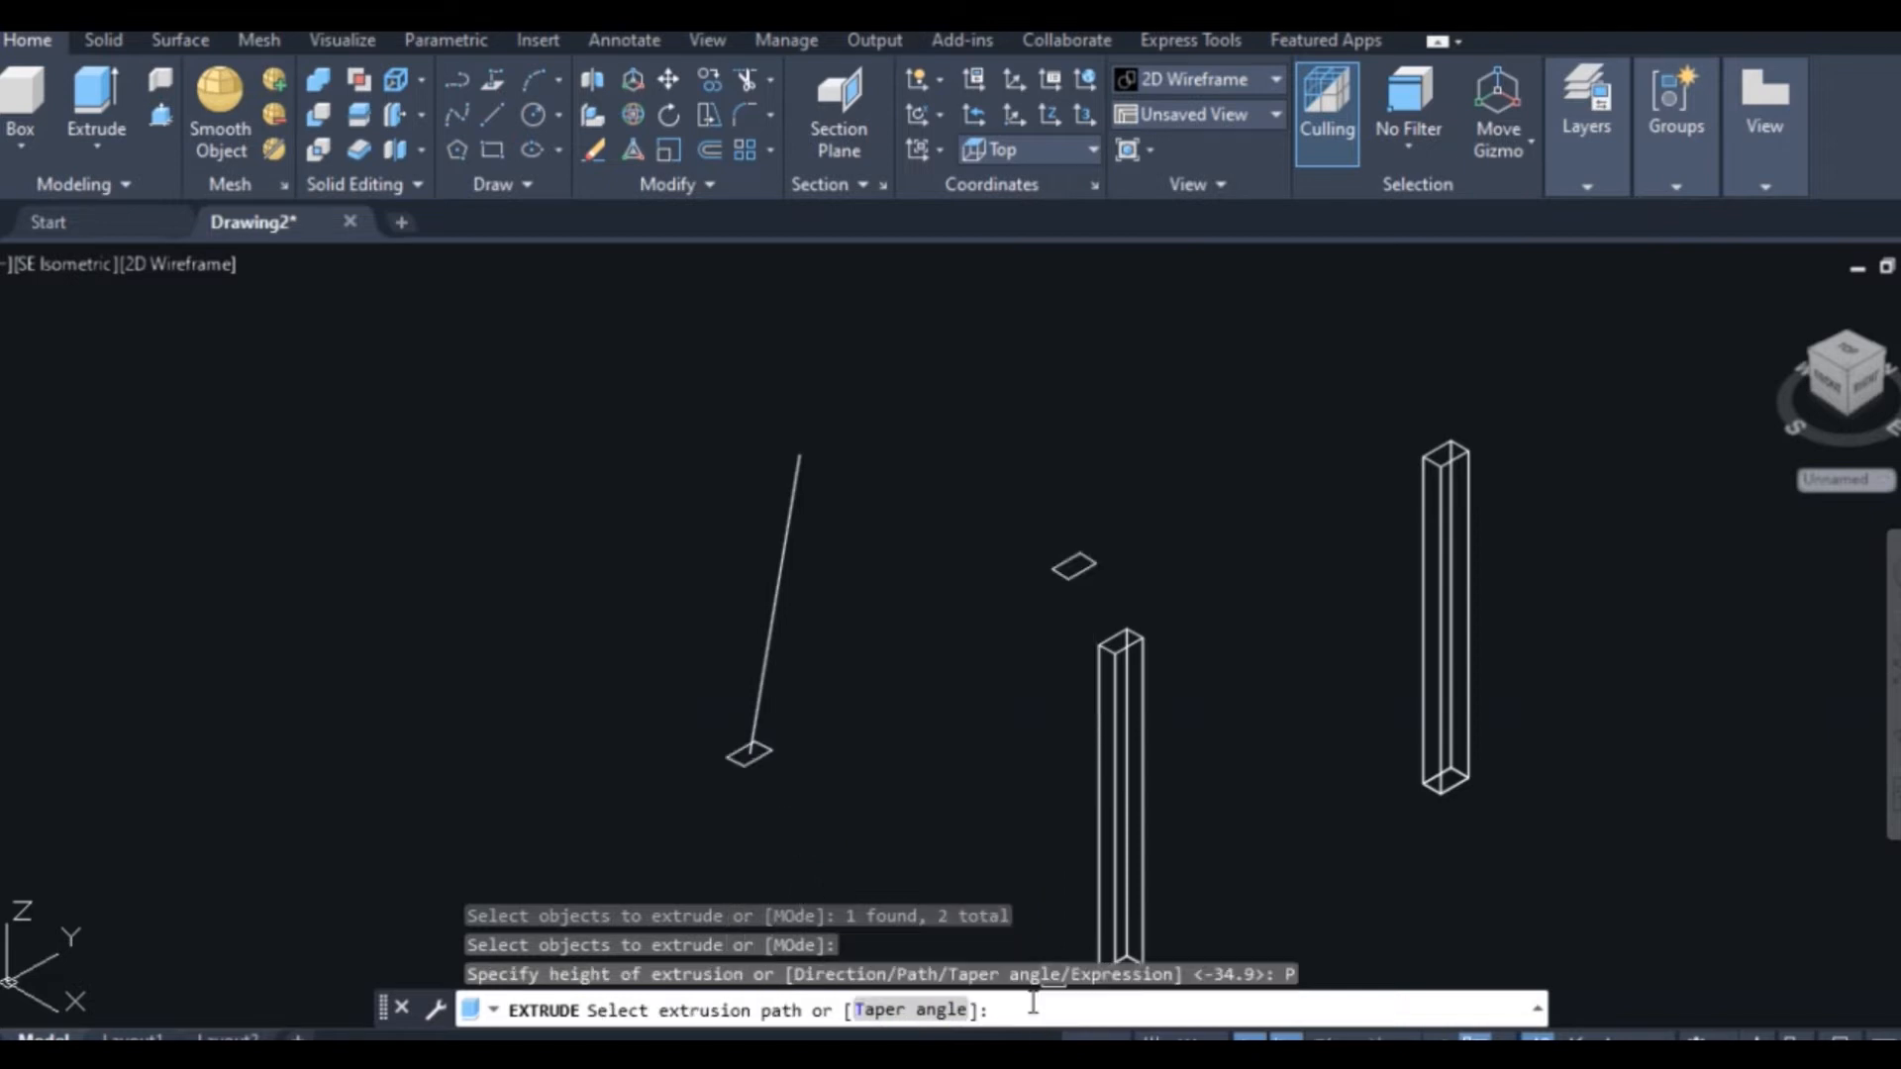
{"action": "left_click", "coordinate": [784, 512]}
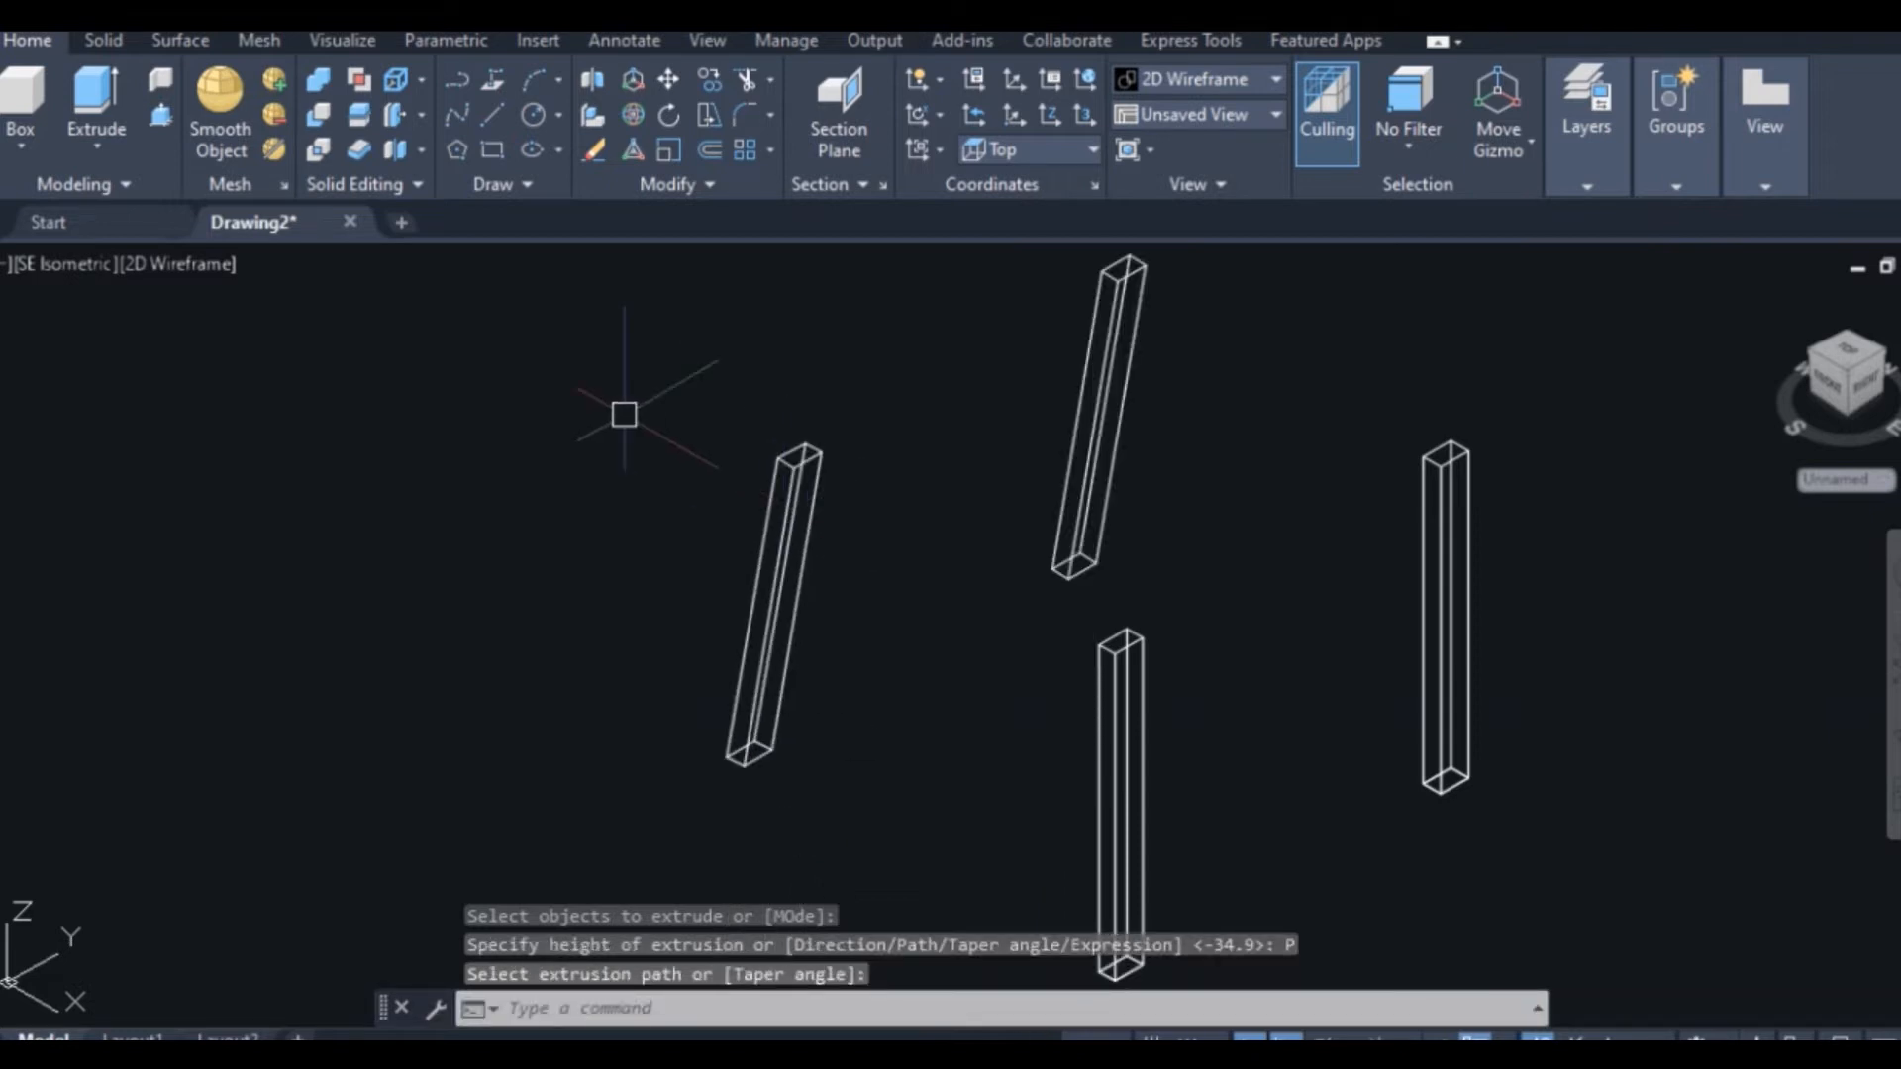
Set the view to Top to see the footprints of all four legs
{"action": "scroll", "coordinate": [624, 414], "scroll_direction": "down", "scroll_amount": 2}
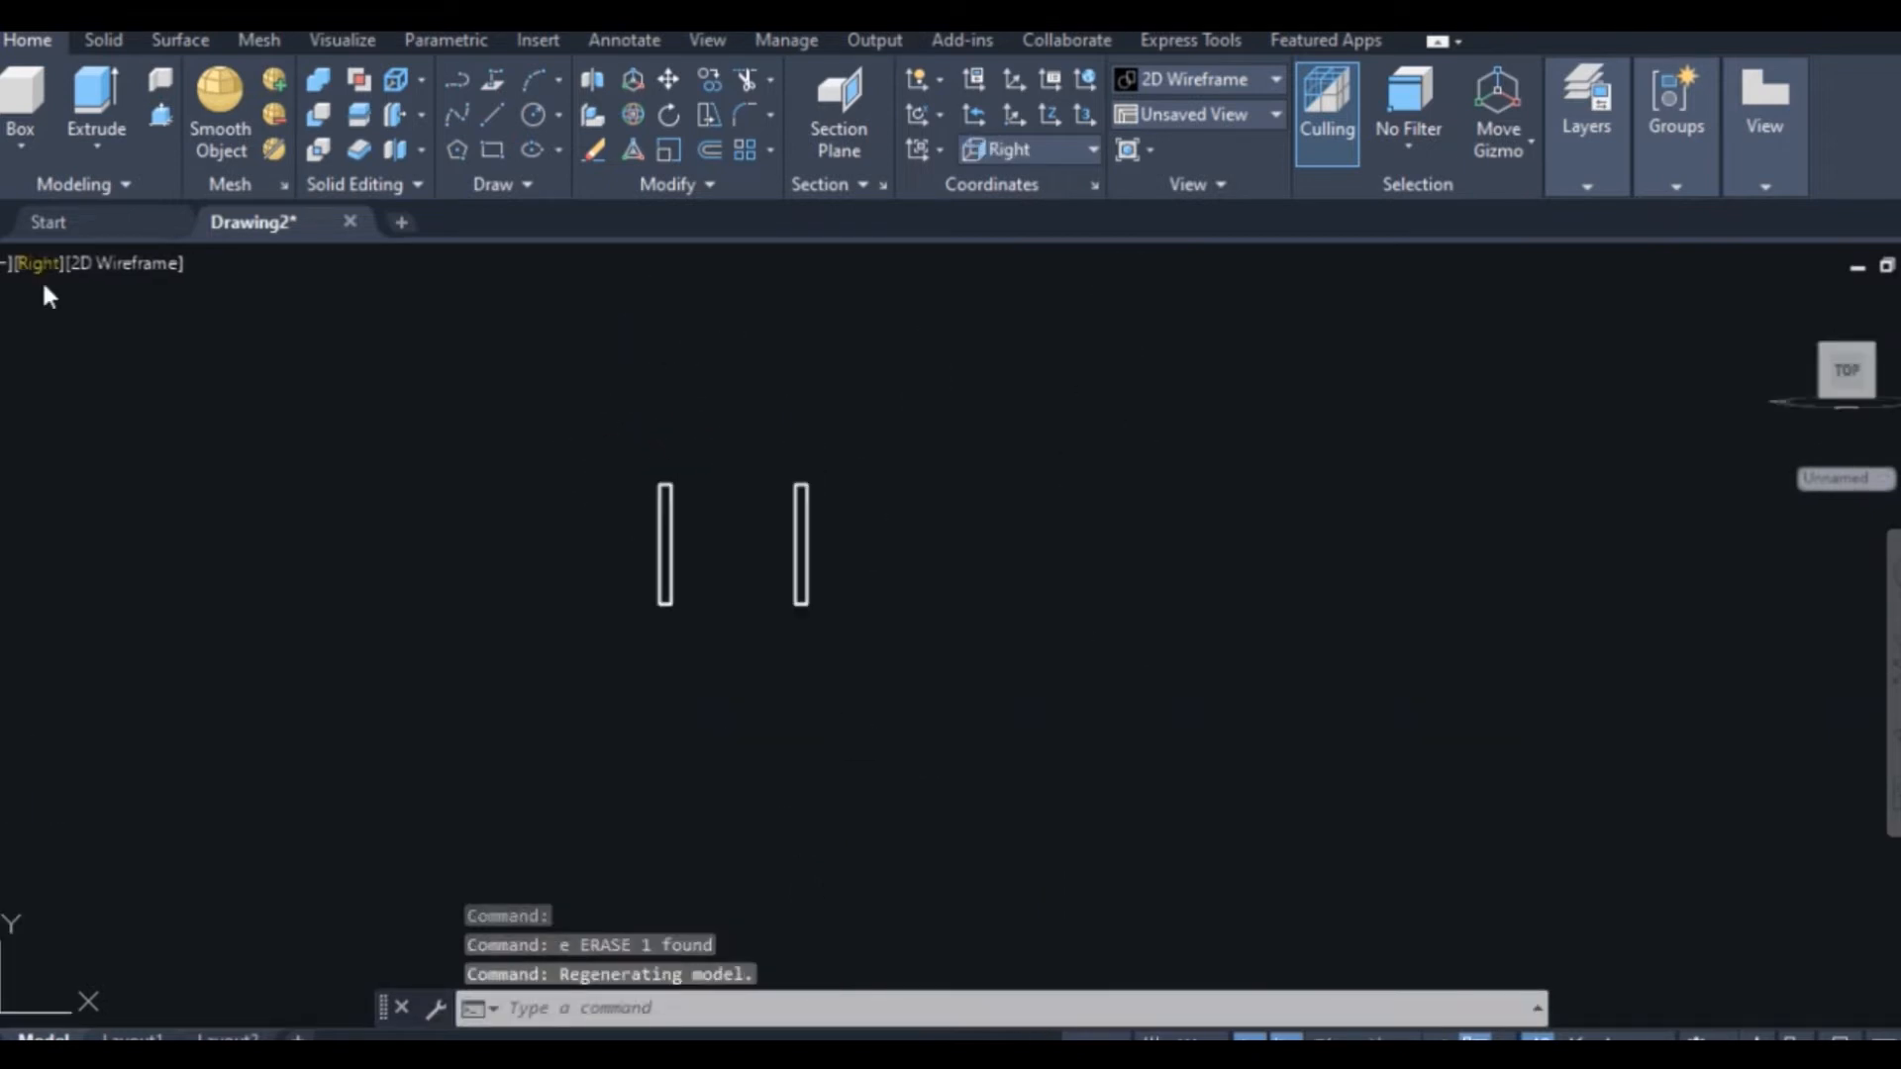
{"action": "left_click", "coordinate": [38, 264]}
{"action": "left_click", "coordinate": [125, 341]}
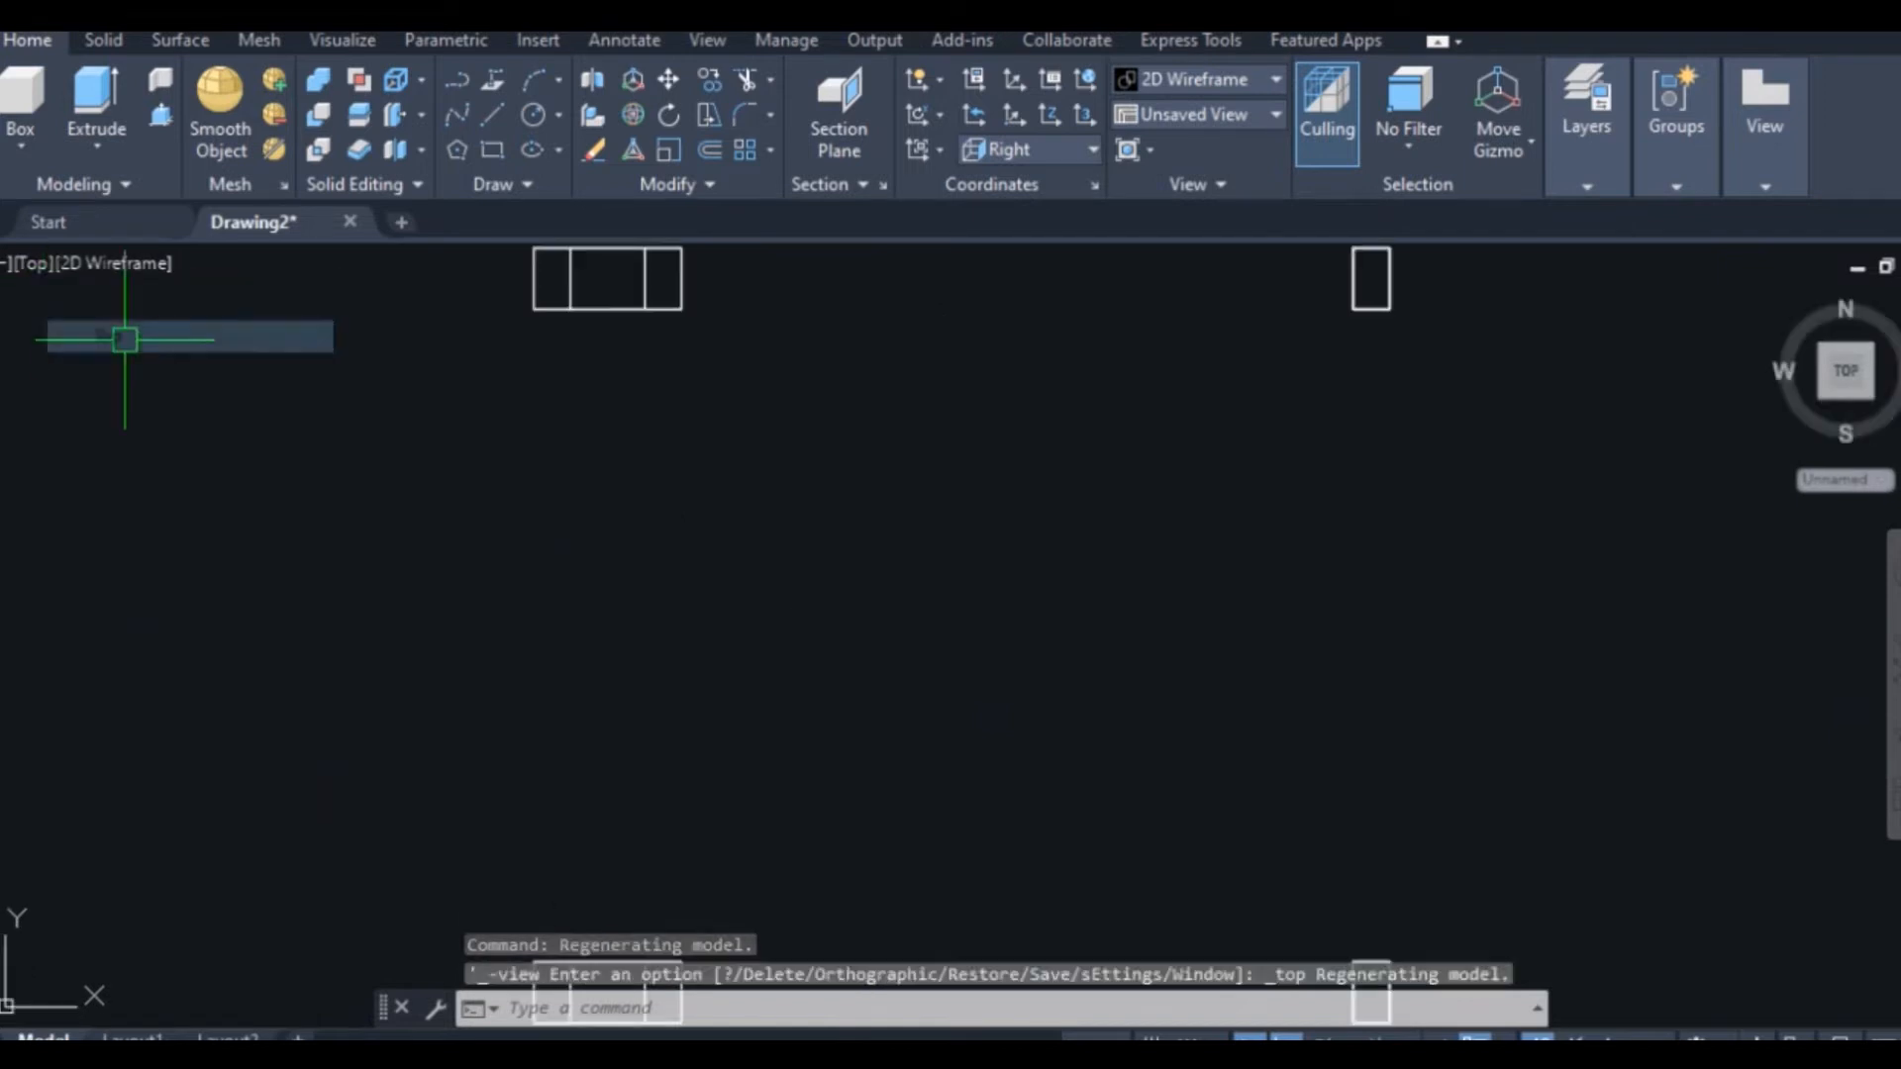
{"action": "scroll", "coordinate": [522, 451], "scroll_direction": "up", "scroll_amount": 2}
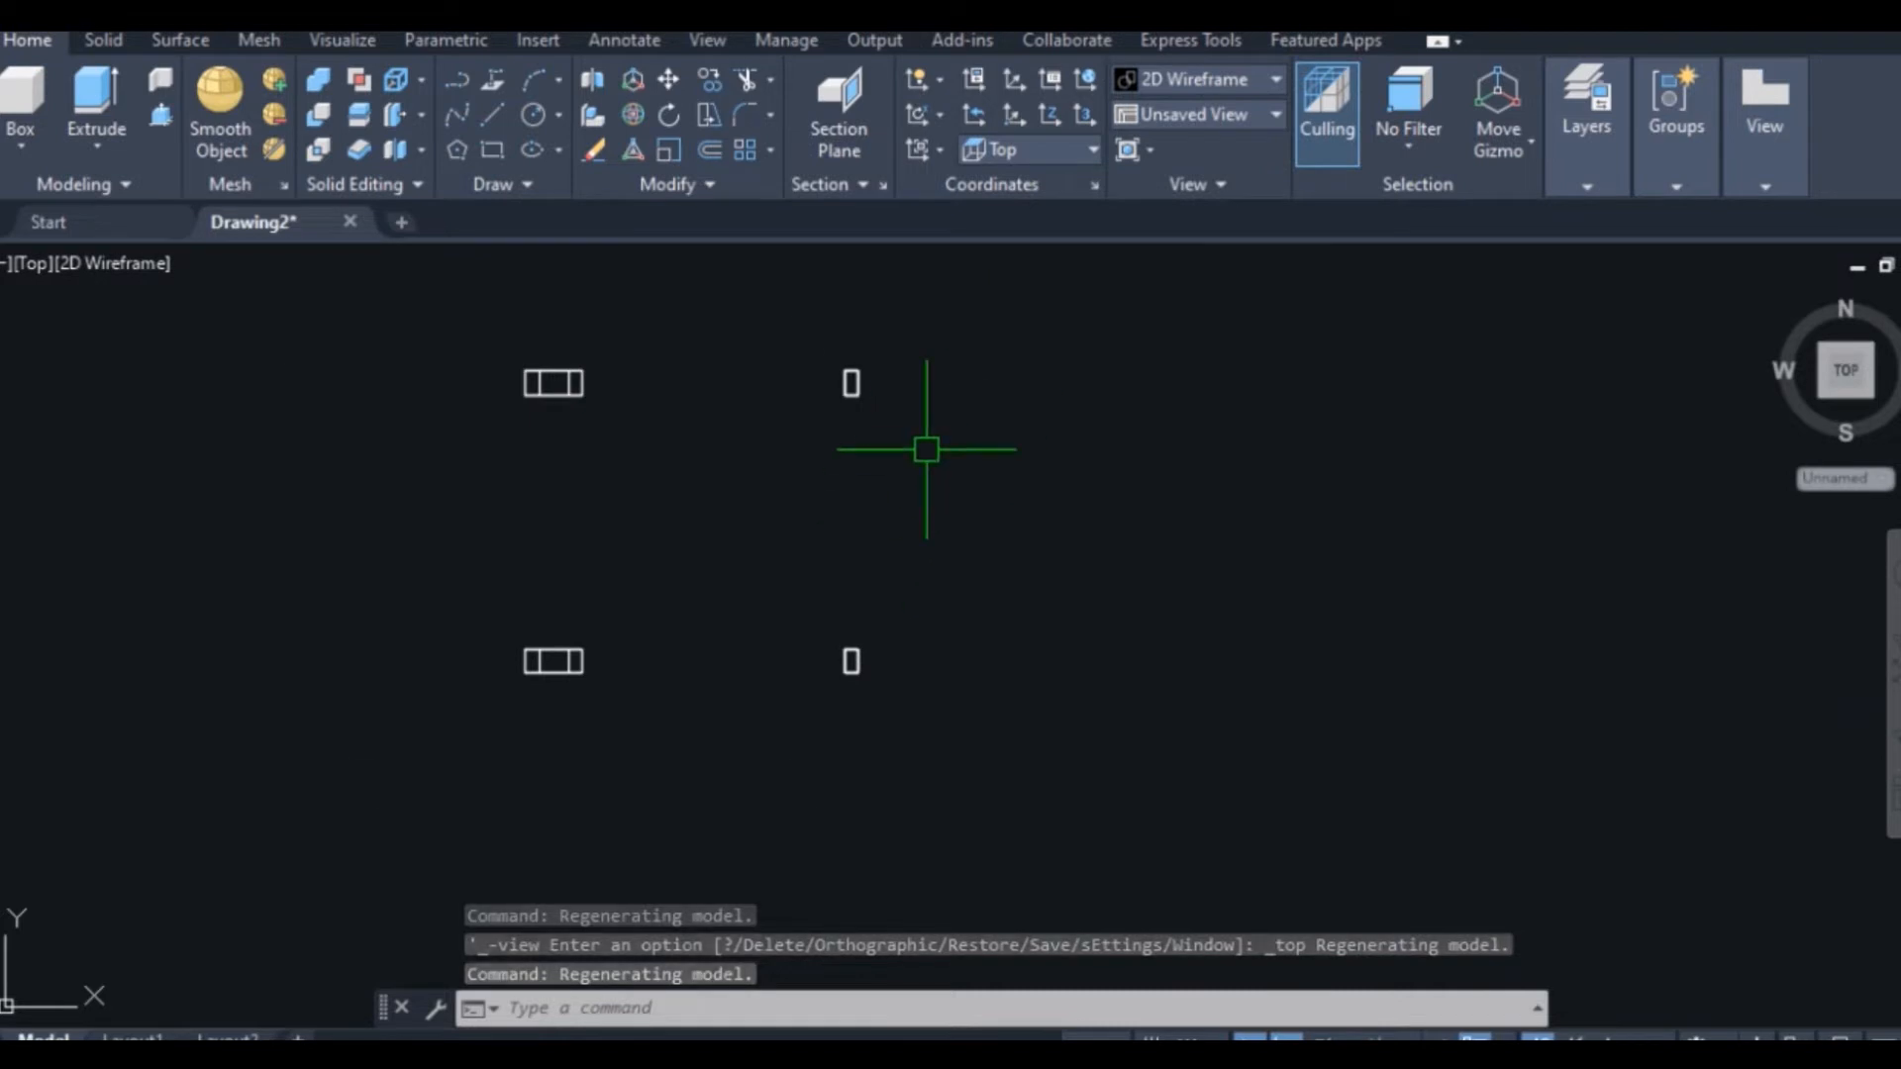
{"action": "scroll", "coordinate": [927, 448], "scroll_direction": "up", "scroll_amount": 2}
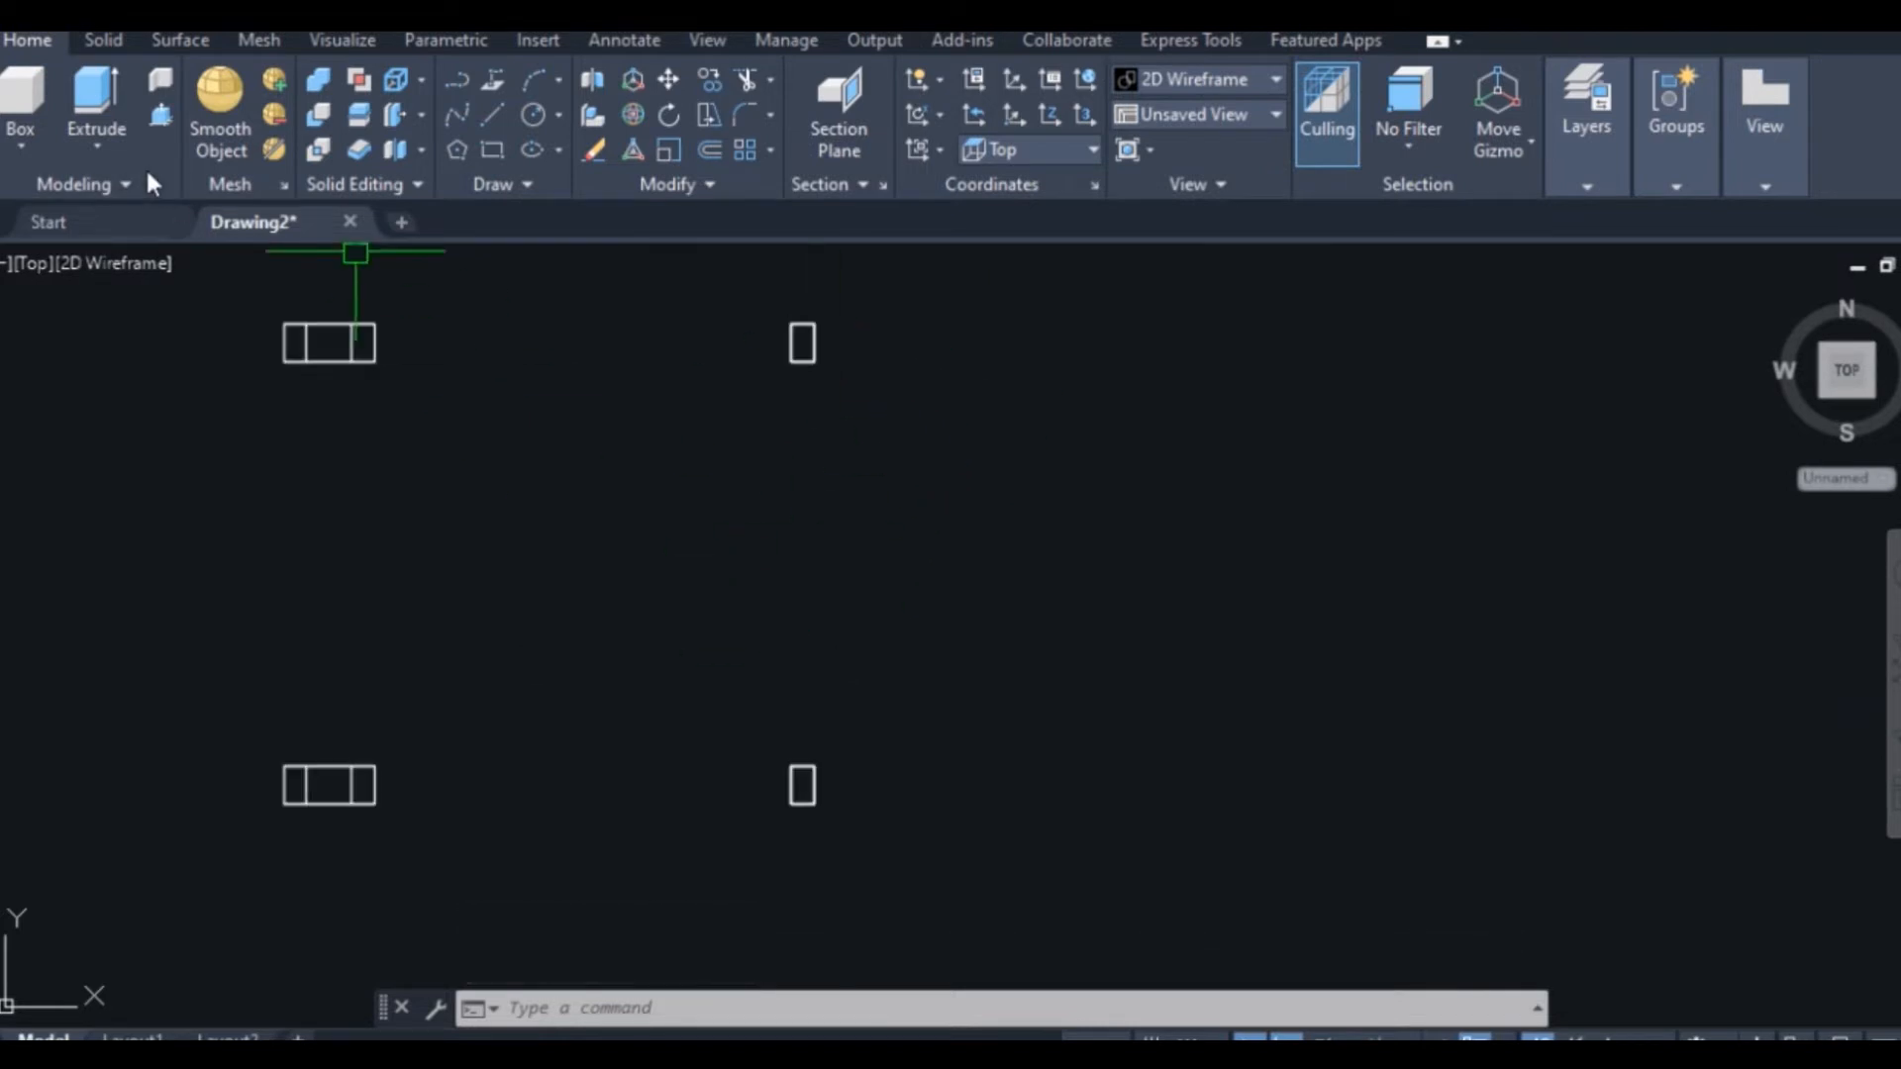
Draw a line joining the midpoints of the facing short edges of the two vertical legs
{"action": "left_click", "coordinate": [497, 115]}
{"action": "scroll", "coordinate": [821, 395], "scroll_direction": "up", "scroll_amount": 2}
{"action": "scroll", "coordinate": [821, 395], "scroll_direction": "up", "scroll_amount": 2}
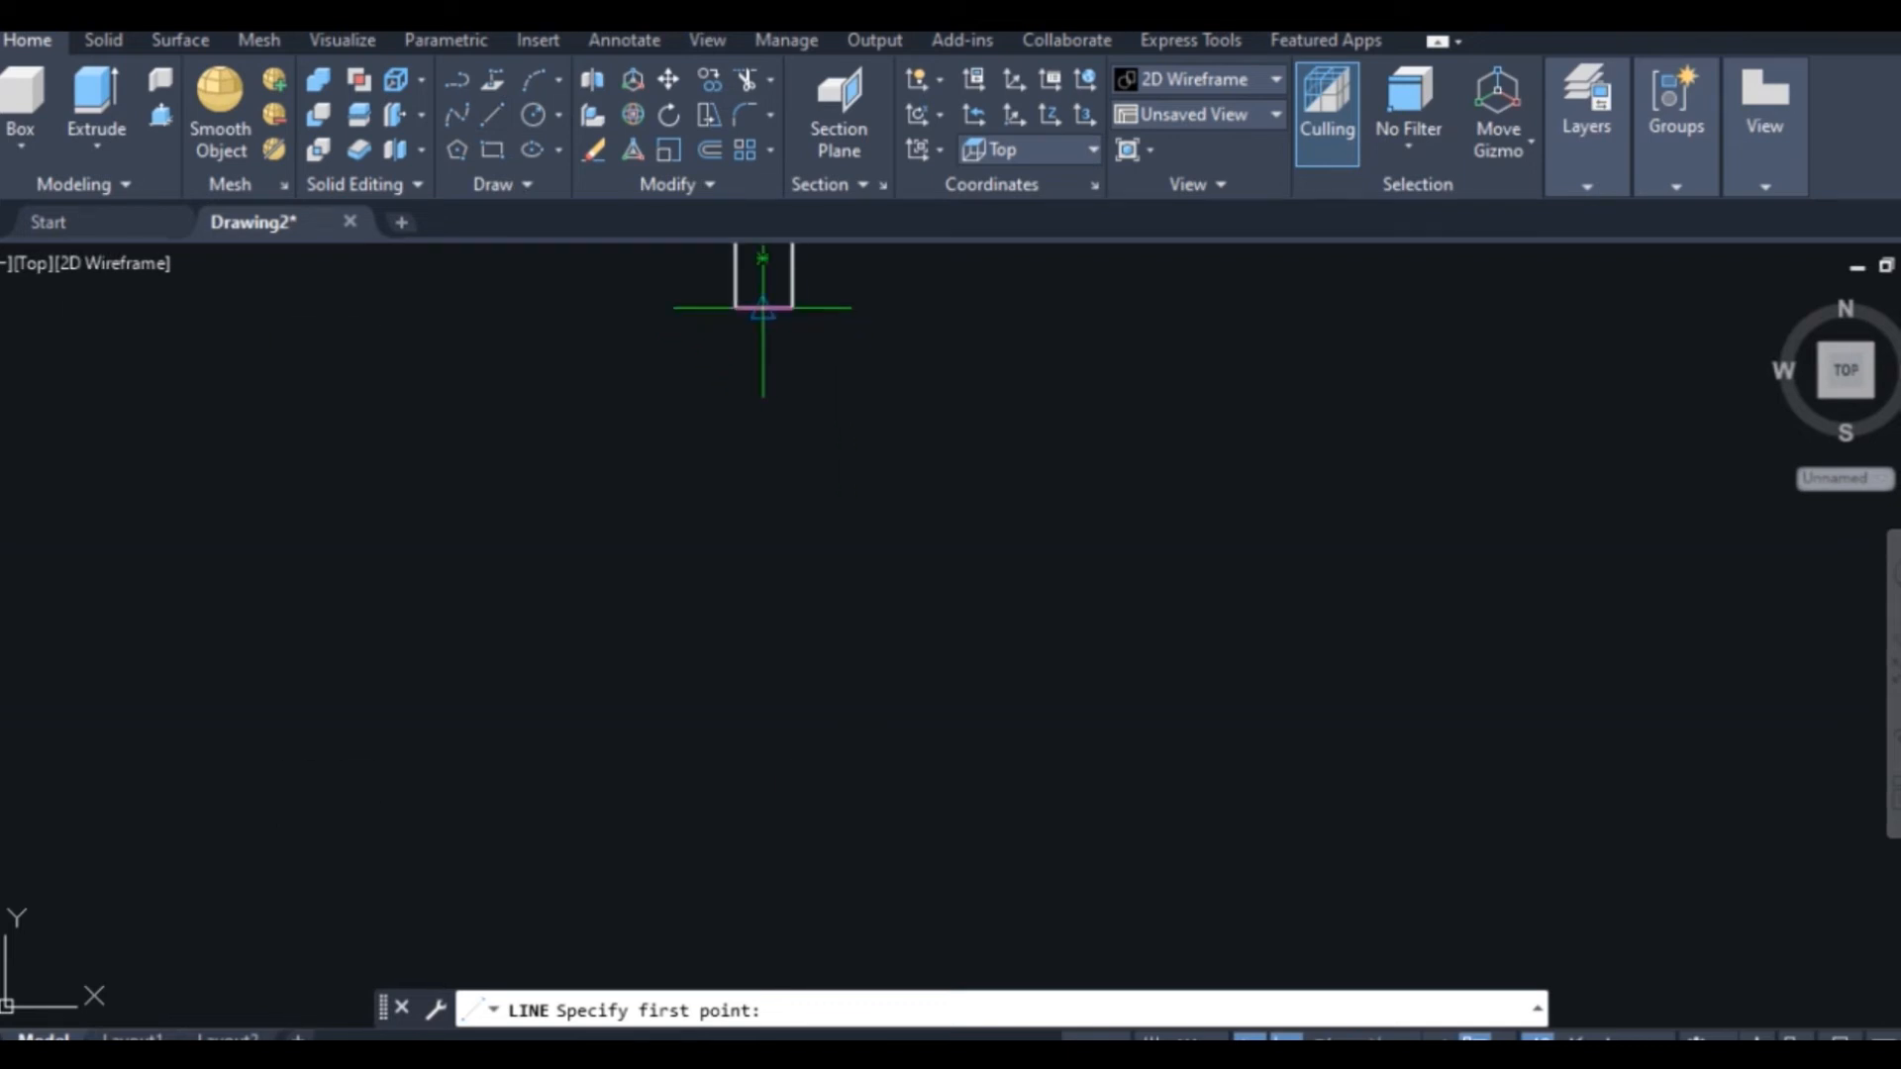
{"action": "left_click", "coordinate": [762, 307]}
{"action": "scroll", "coordinate": [757, 326], "scroll_direction": "down", "scroll_amount": 3}
{"action": "scroll", "coordinate": [744, 558], "scroll_direction": "up", "scroll_amount": 3}
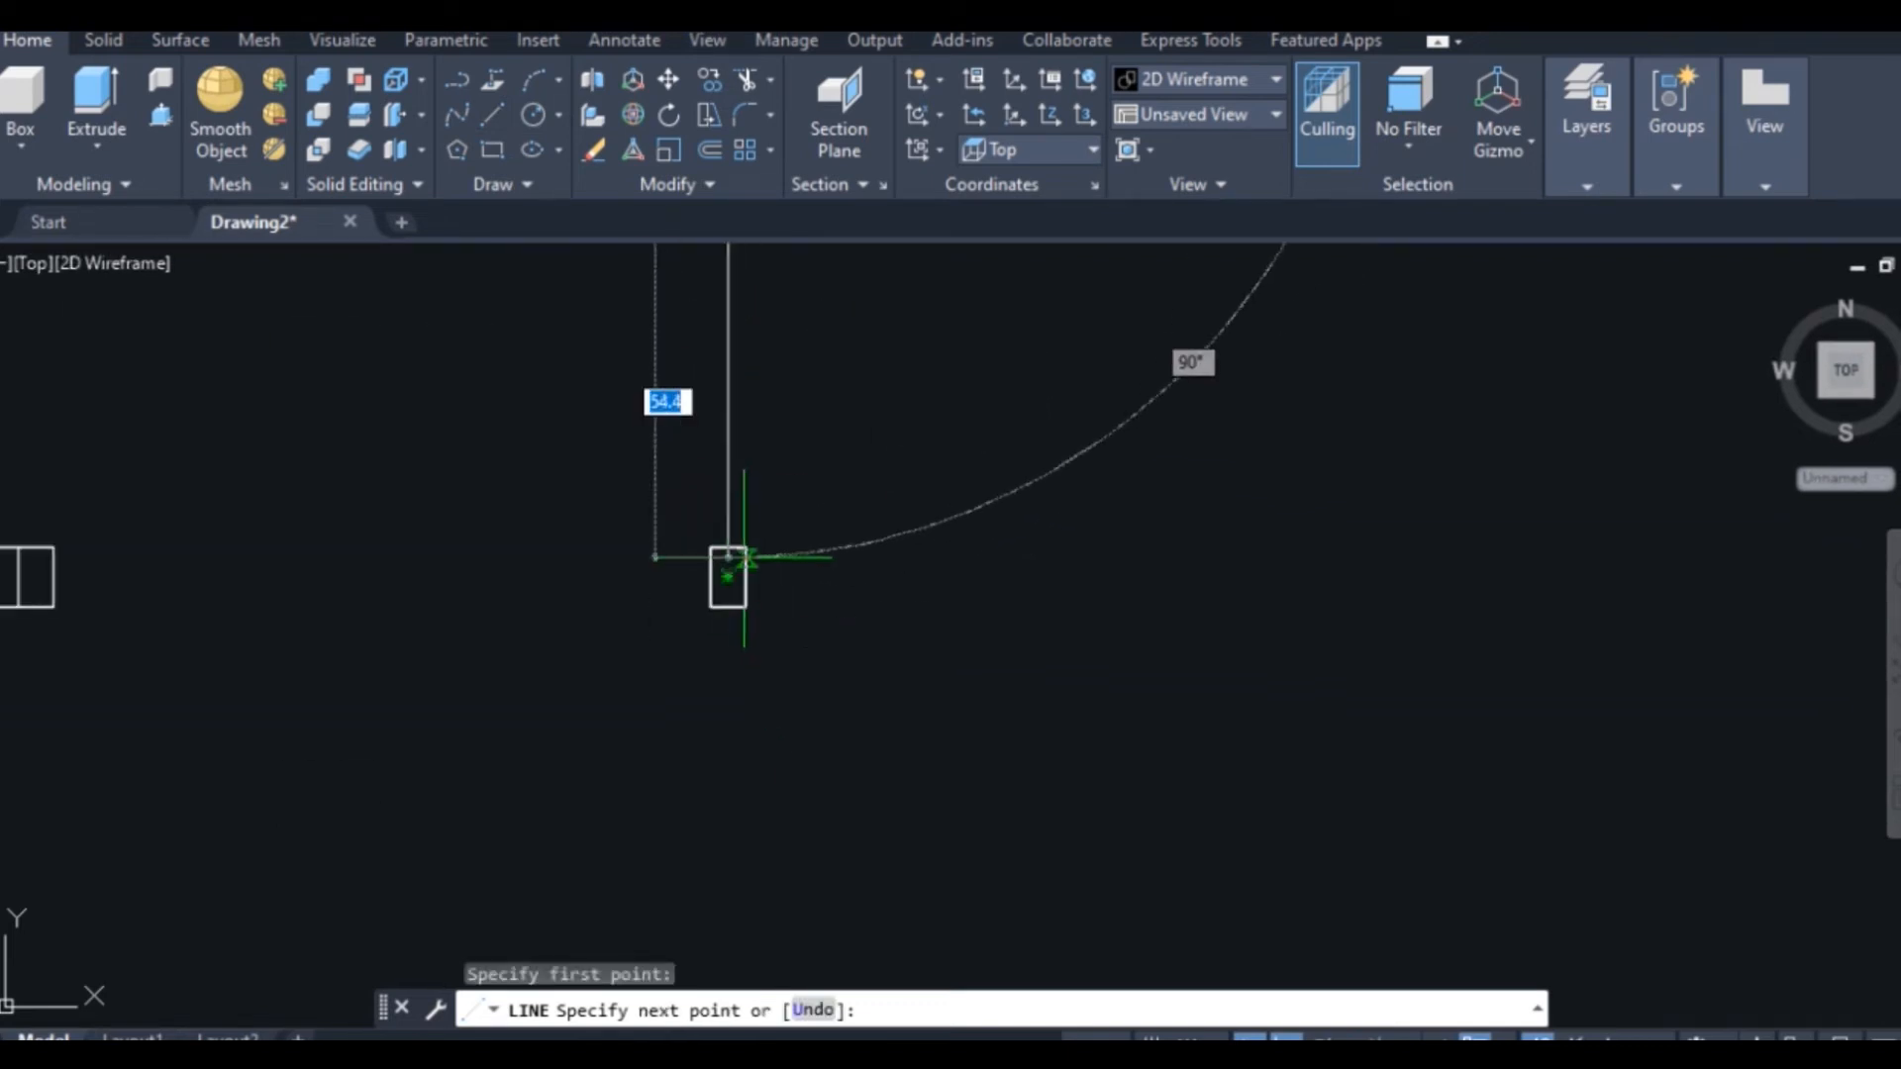
{"action": "scroll", "coordinate": [729, 562], "scroll_direction": "up", "scroll_amount": 5}
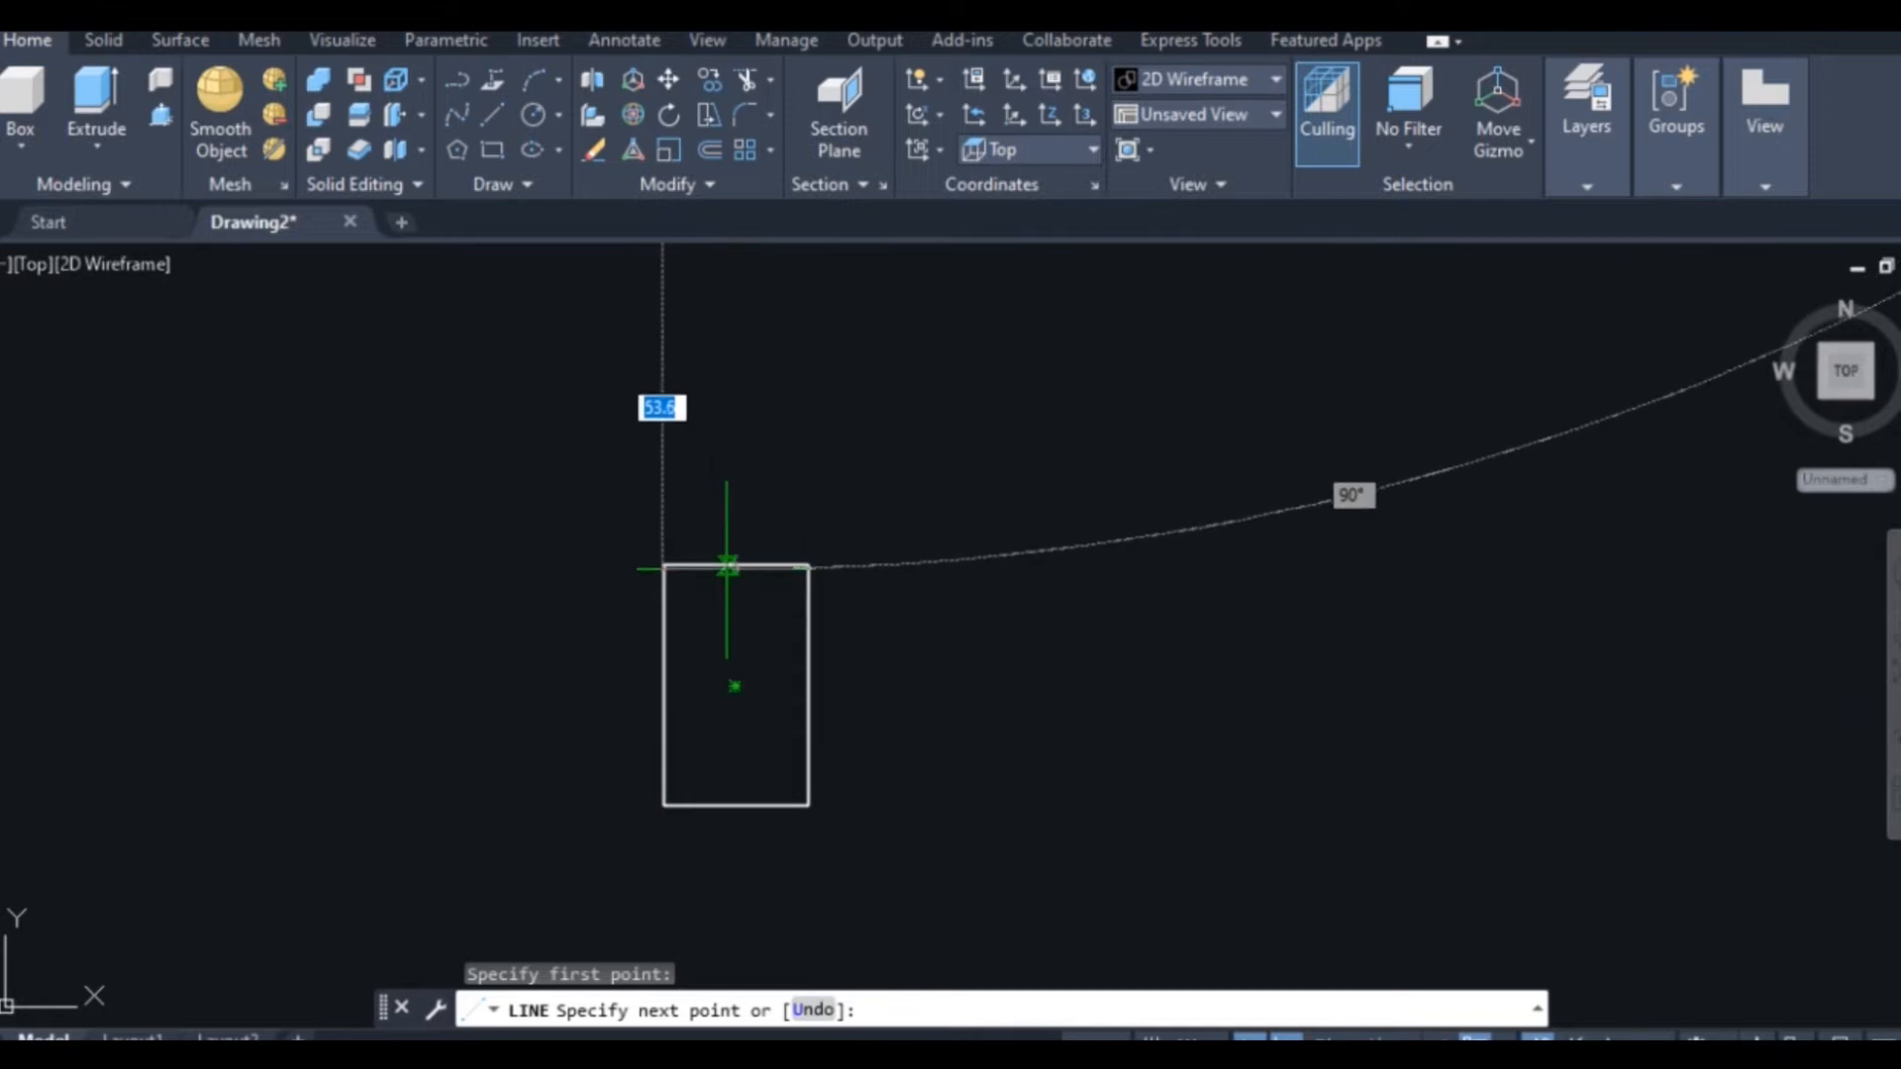
{"action": "left_click", "coordinate": [735, 565]}
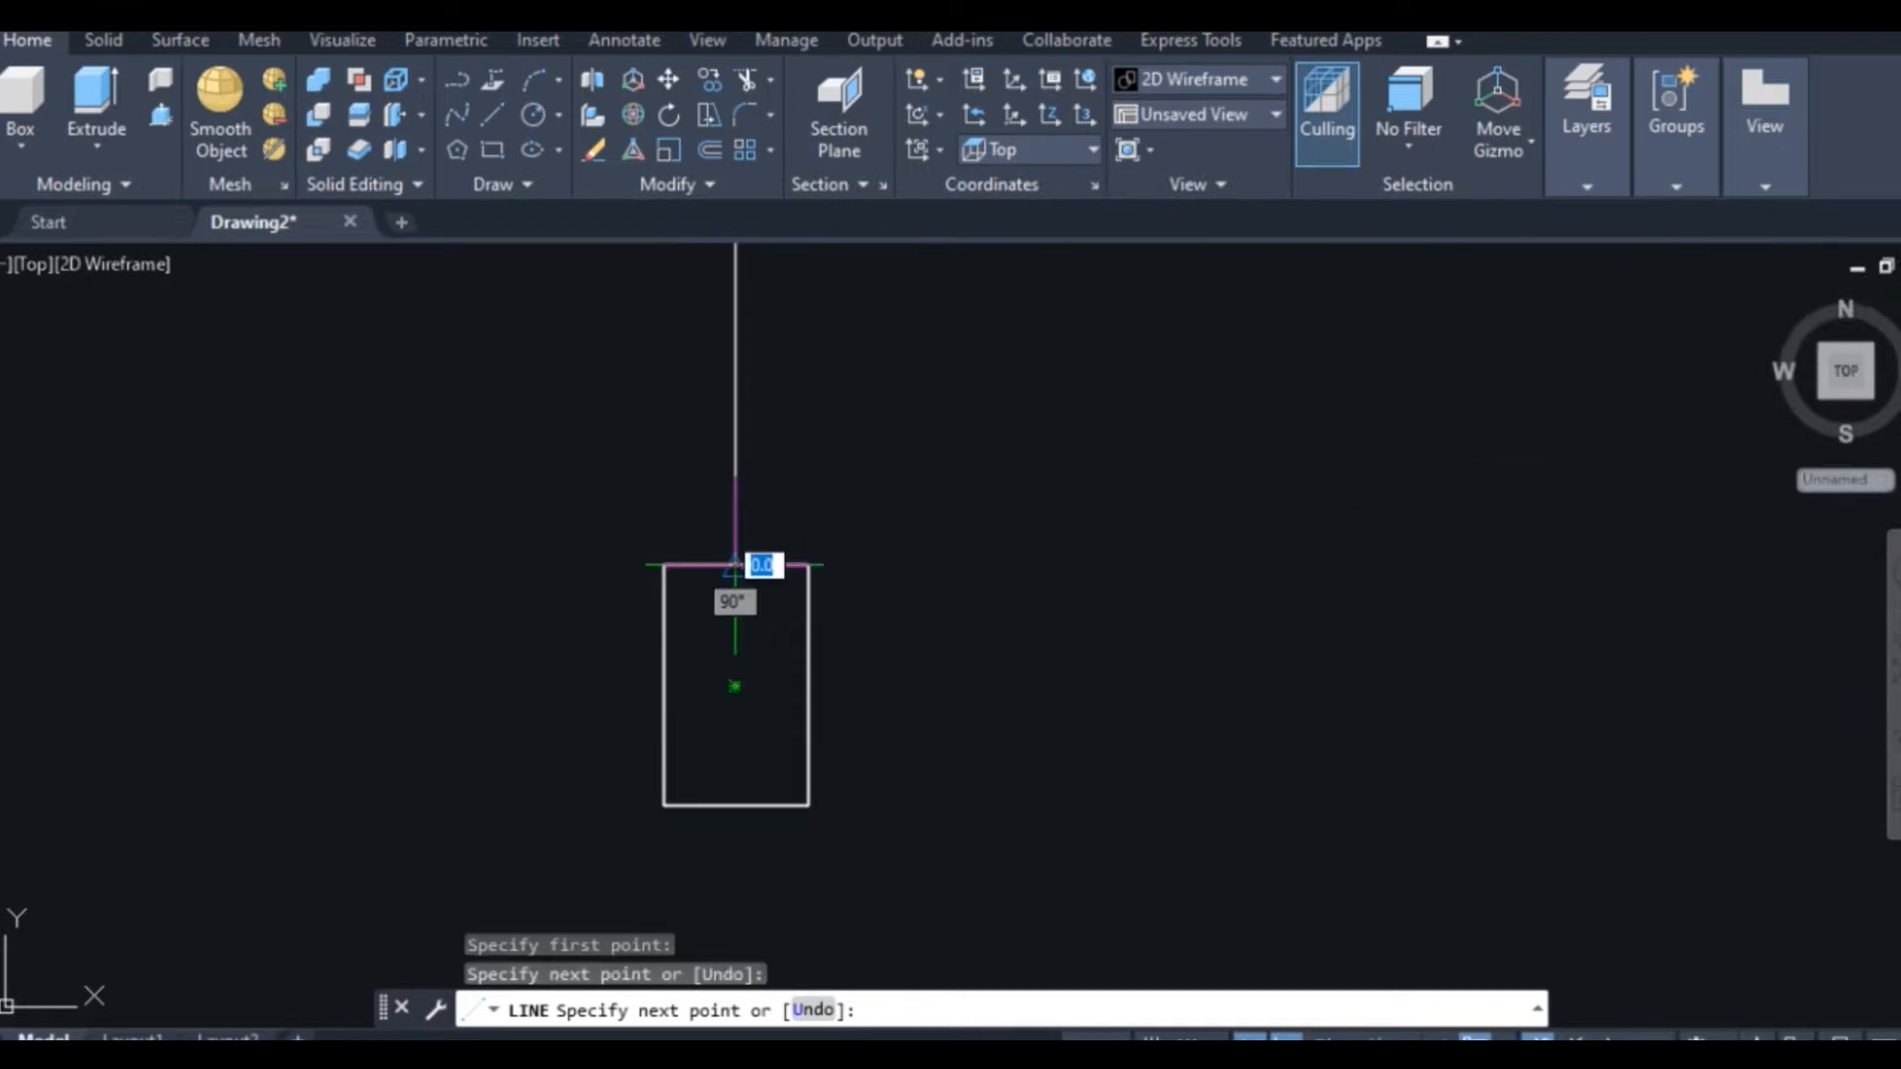
{"action": "right_click", "coordinate": [734, 564]}
{"action": "left_click", "coordinate": [816, 594]}
{"action": "scroll", "coordinate": [820, 616], "scroll_direction": "down", "scroll_amount": 5}
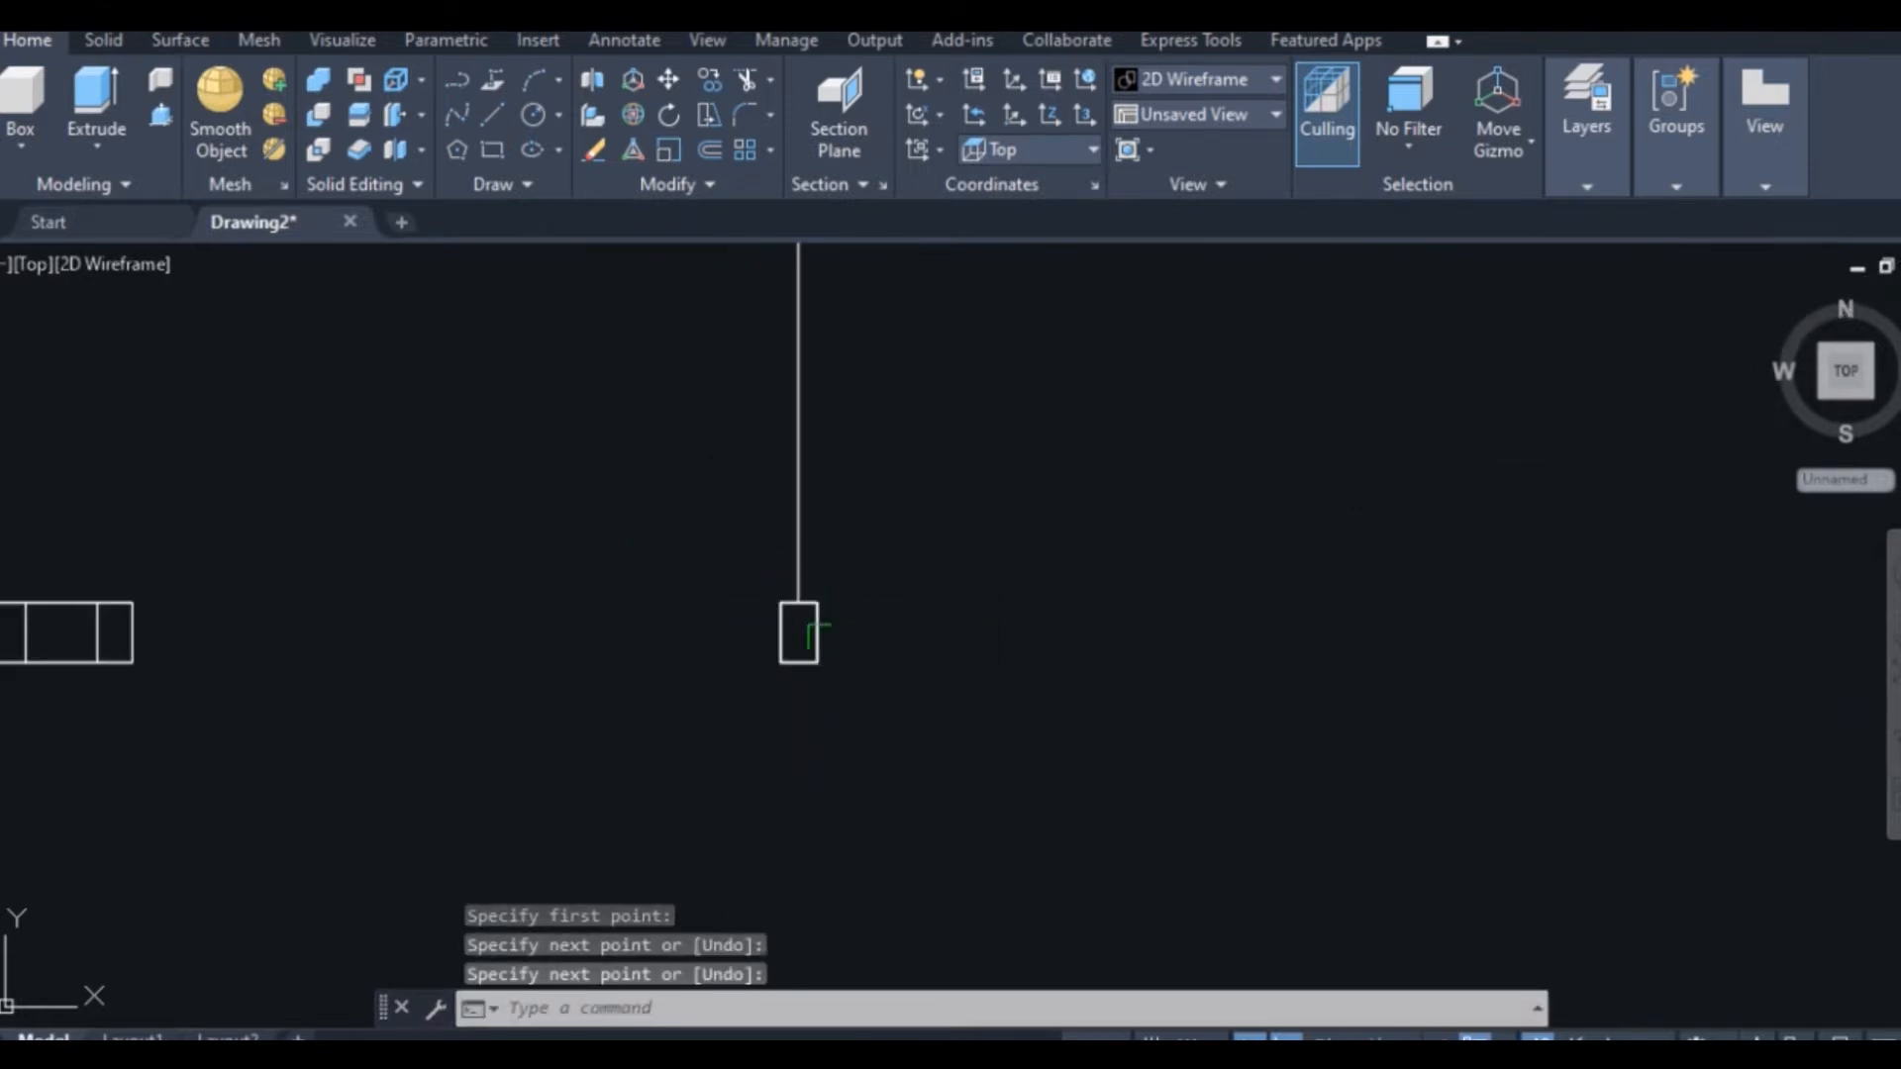
{"action": "scroll", "coordinate": [817, 633], "scroll_direction": "down", "scroll_amount": 5}
{"action": "scroll", "coordinate": [752, 551], "scroll_direction": "up", "scroll_amount": 2}
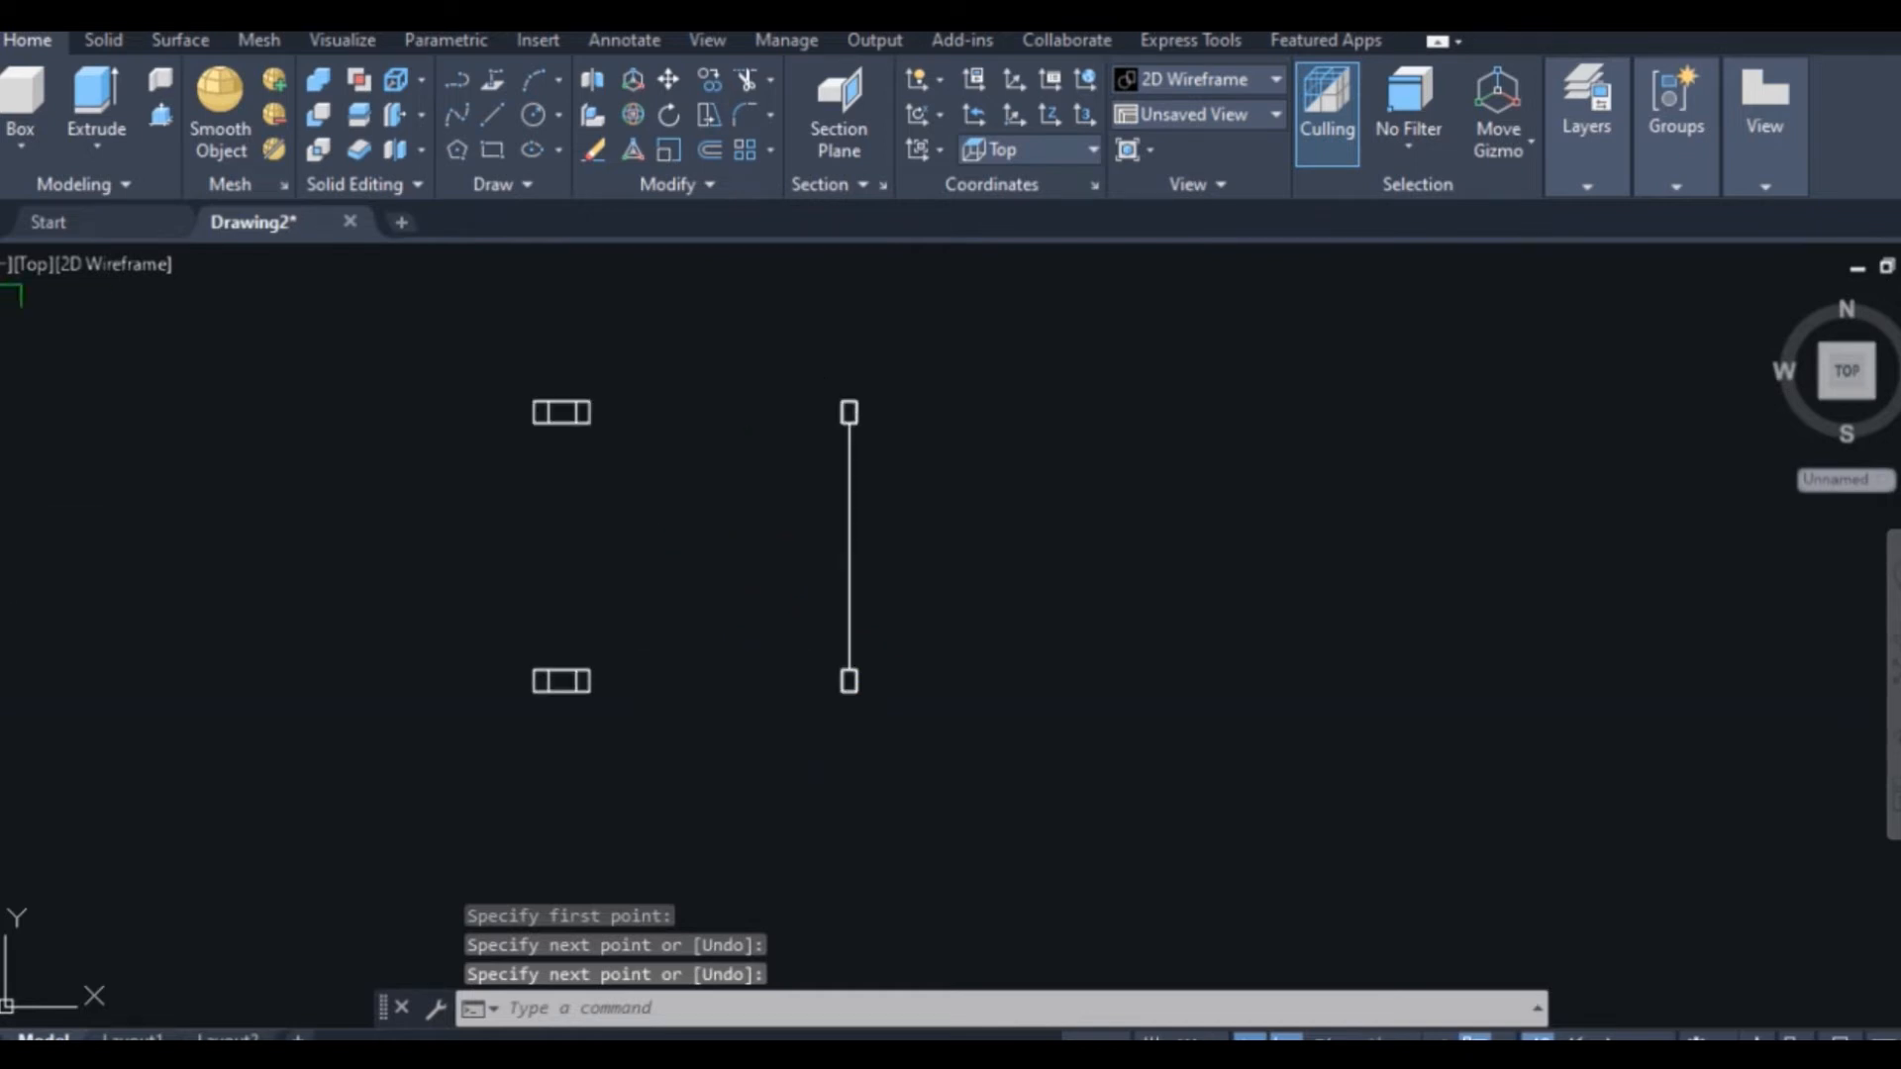
Return to the SE Isometric view and split the drawing area into two vertical viewports
{"action": "left_click", "coordinate": [31, 264]}
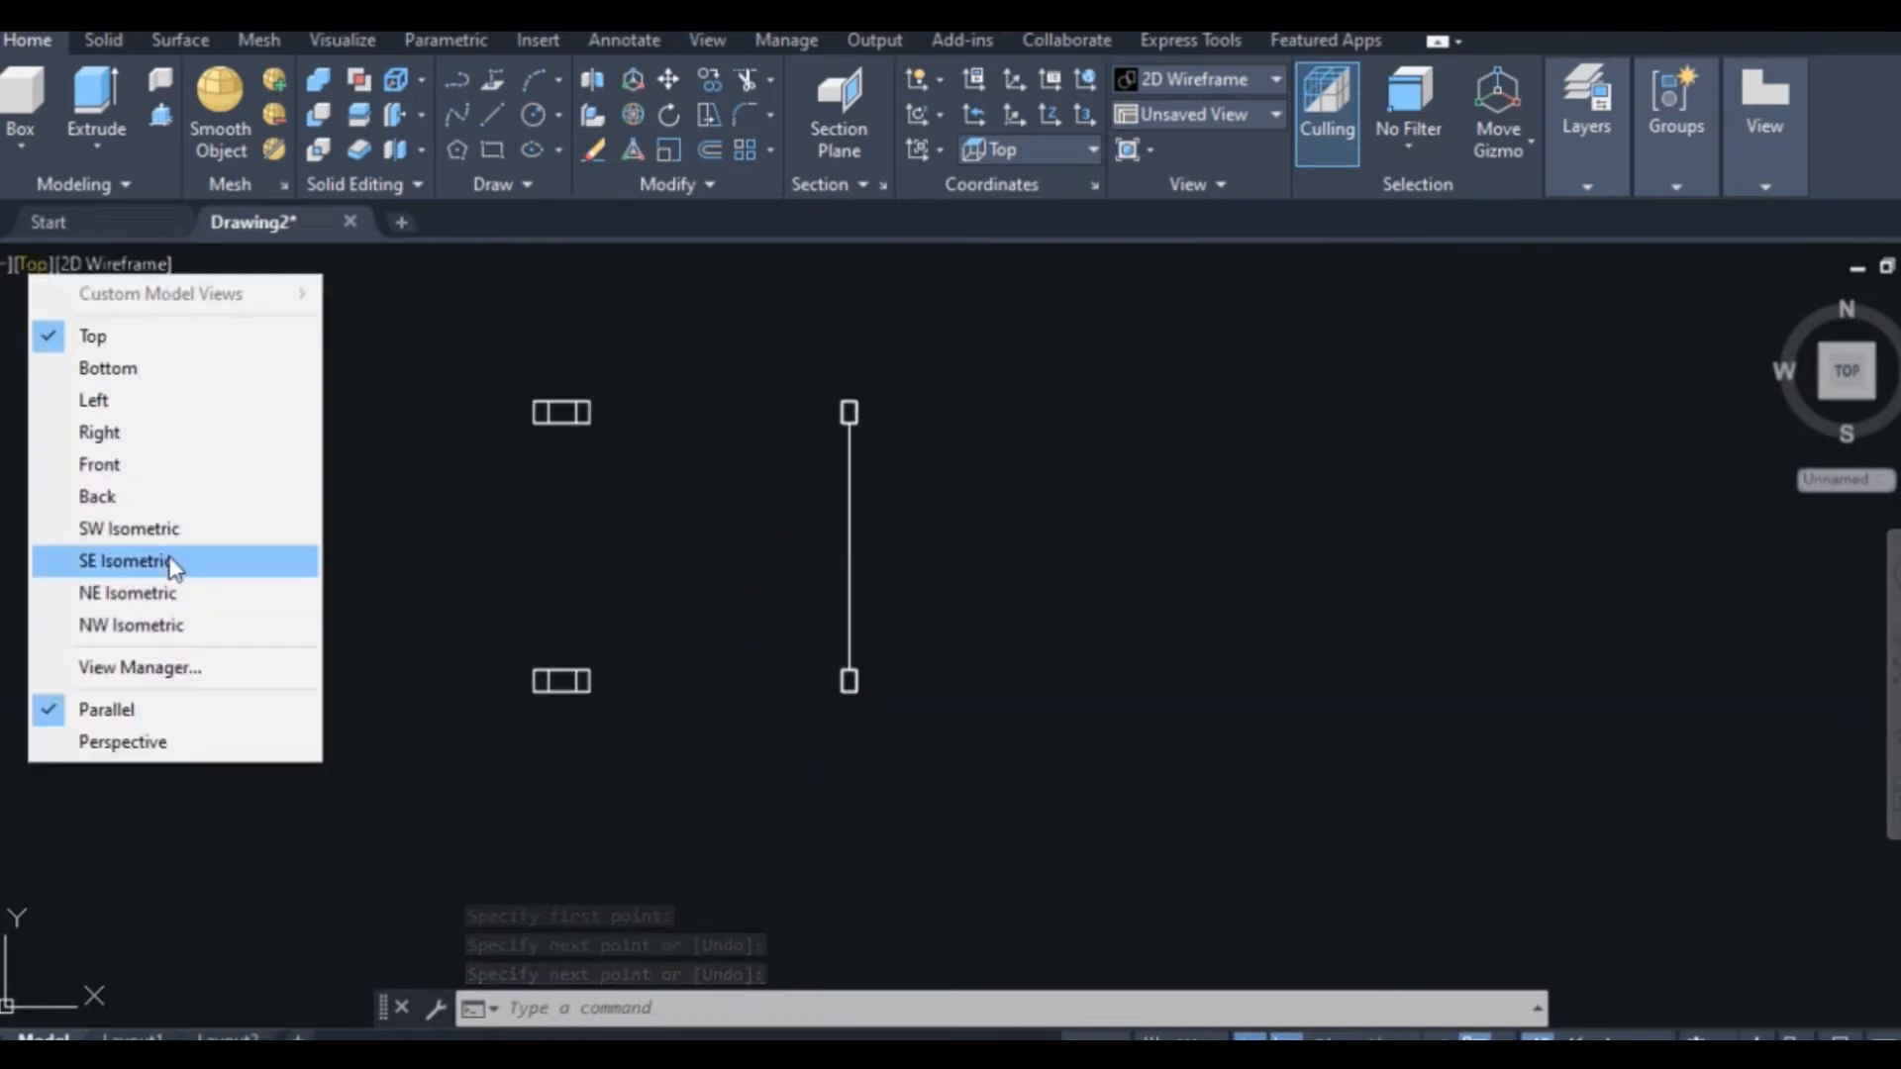
{"action": "left_click", "coordinate": [124, 561]}
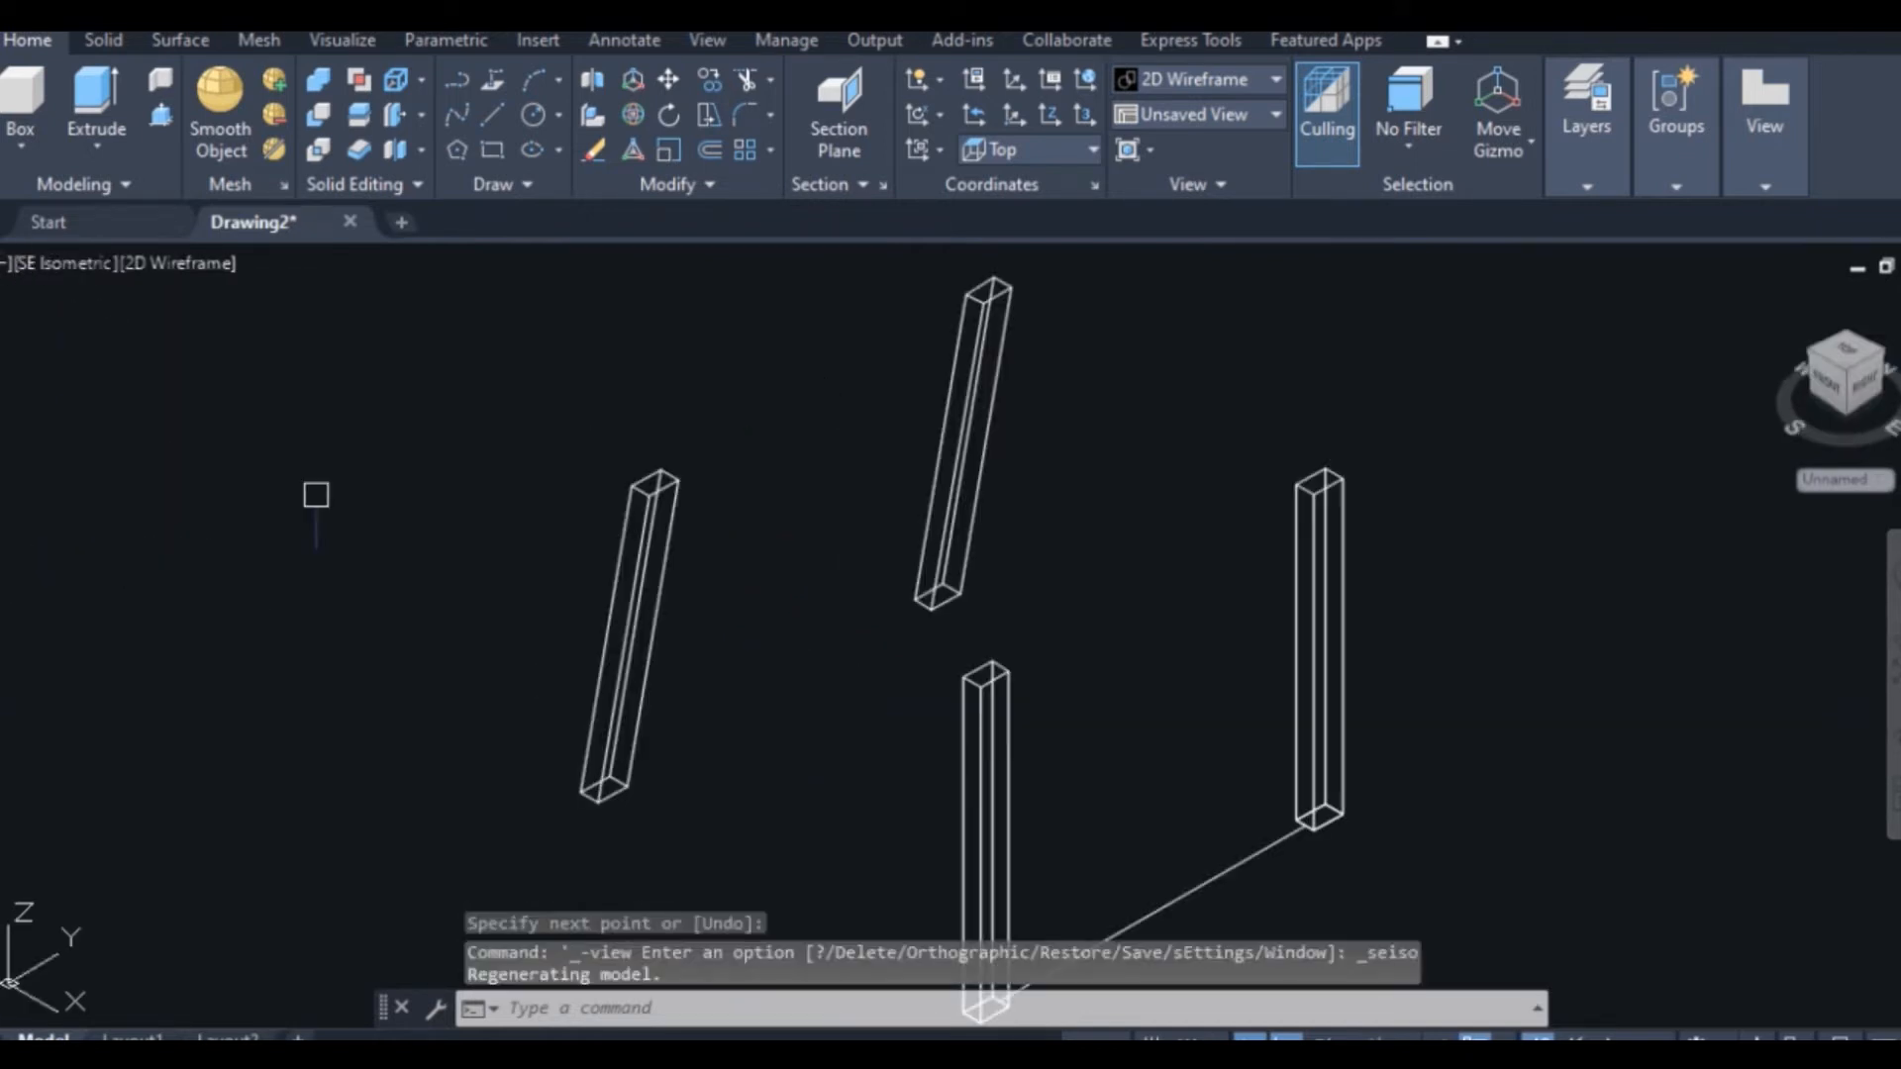
{"action": "left_click", "coordinate": [343, 39]}
{"action": "left_click", "coordinate": [498, 146]}
{"action": "left_click", "coordinate": [497, 259]}
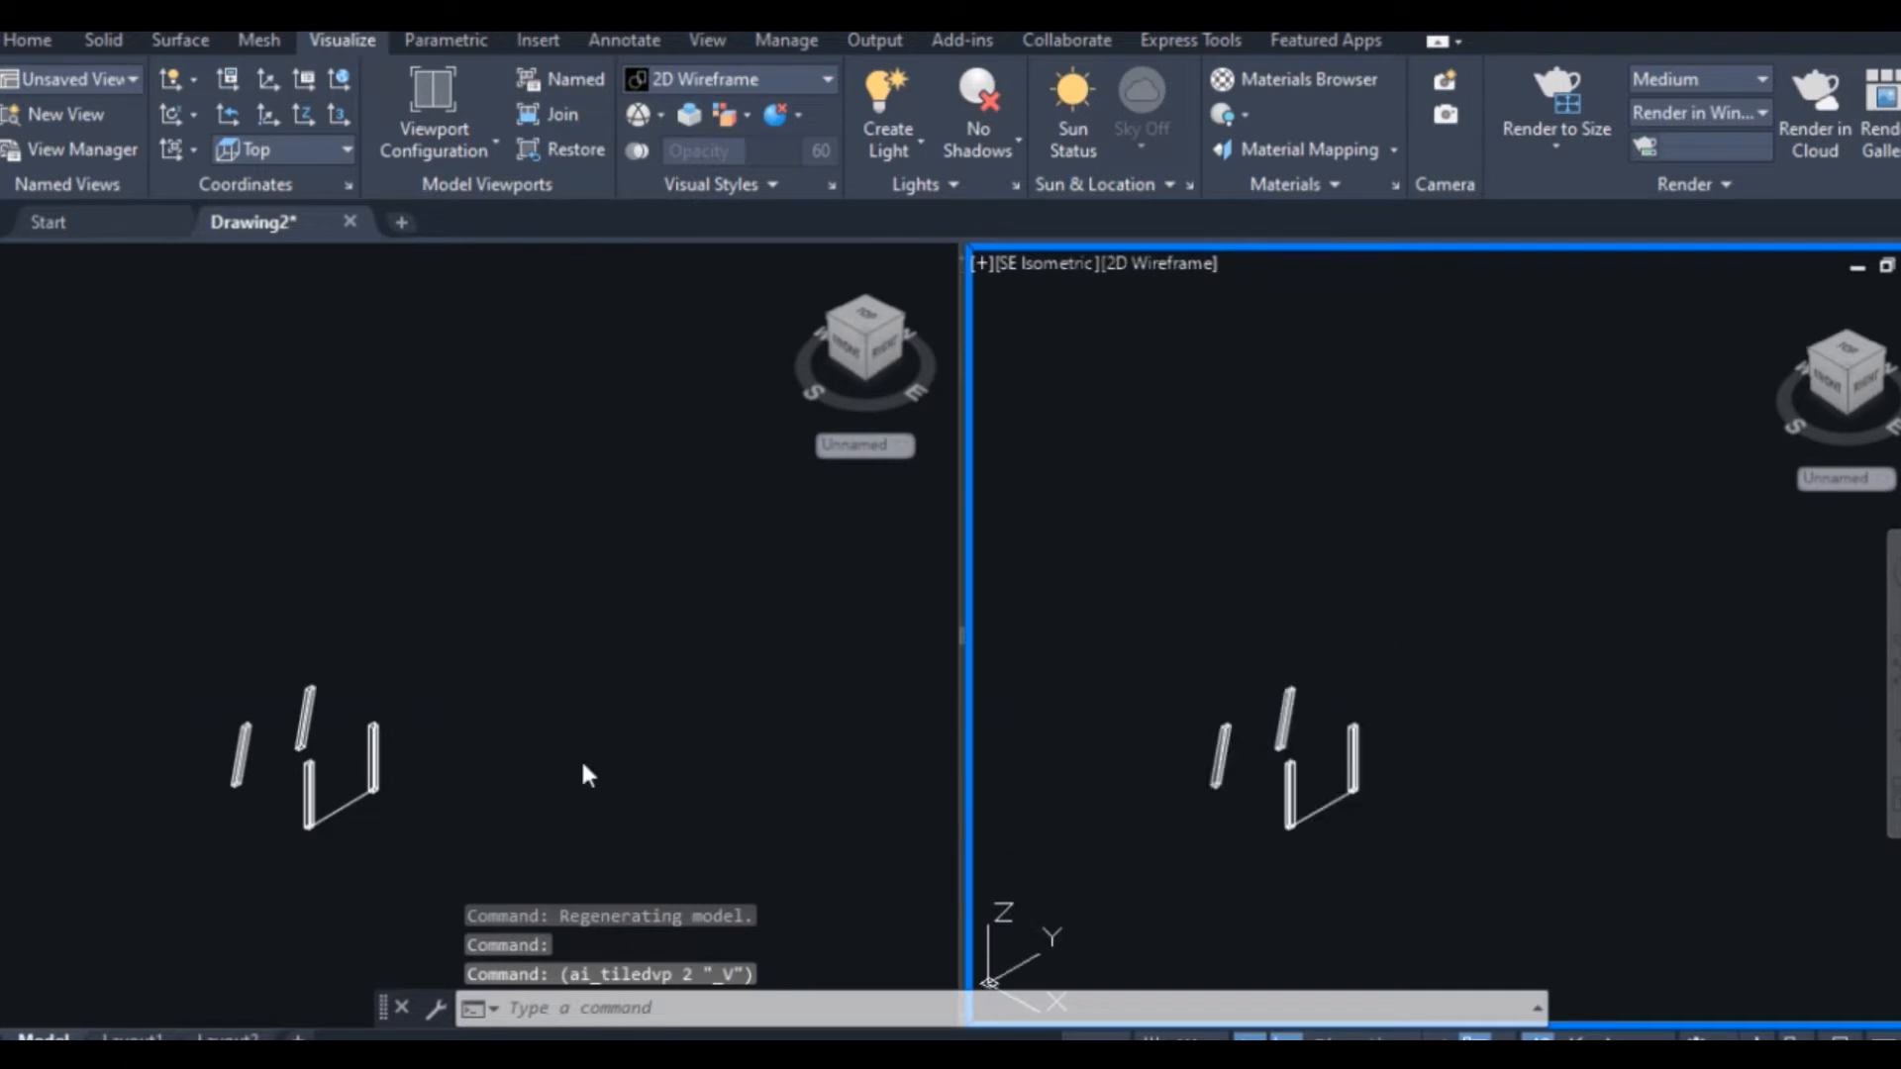
{"action": "left_click", "coordinate": [539, 774]}
{"action": "scroll", "coordinate": [198, 865], "scroll_direction": "up", "scroll_amount": 2}
{"action": "scroll", "coordinate": [193, 865], "scroll_direction": "up", "scroll_amount": 2}
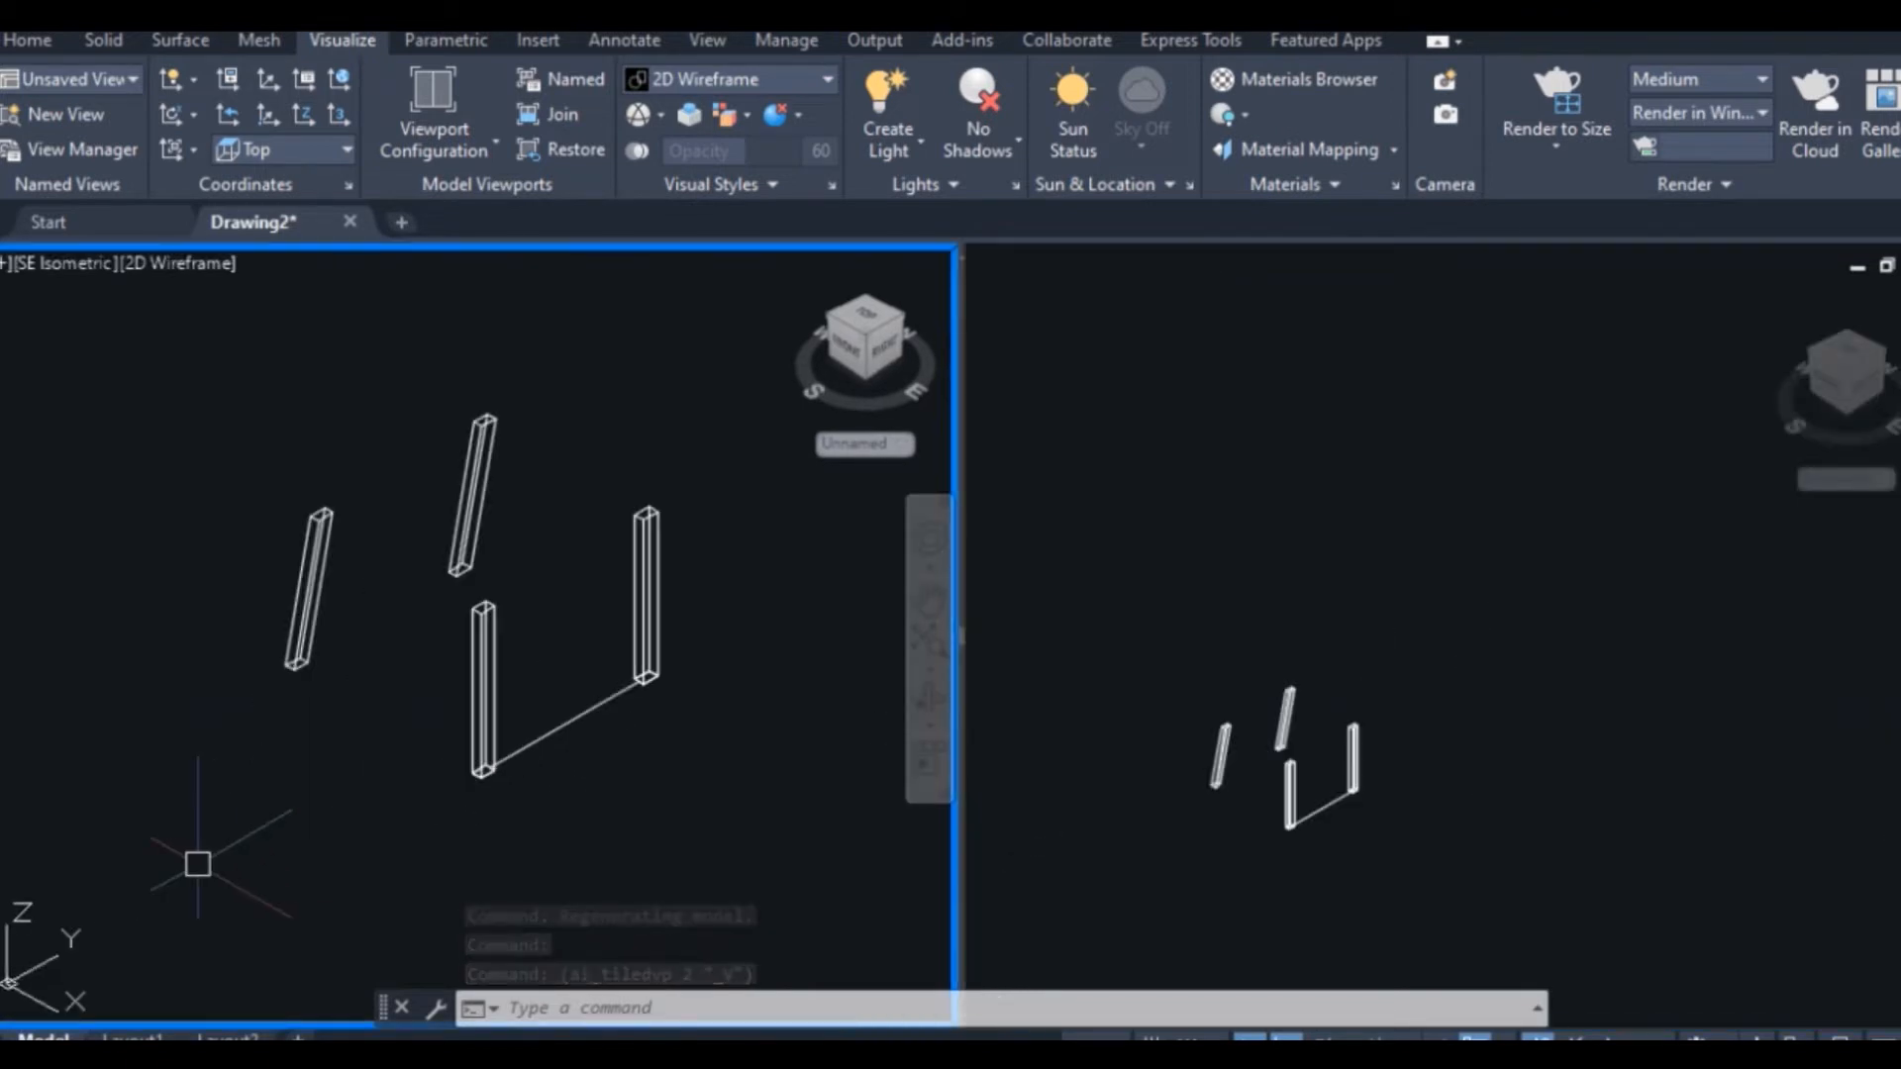
Set the second viewport to the Right view, leaving the first one in SE Isometric
{"action": "left_click", "coordinate": [1431, 745]}
{"action": "scroll", "coordinate": [1349, 853], "scroll_direction": "up", "scroll_amount": 2}
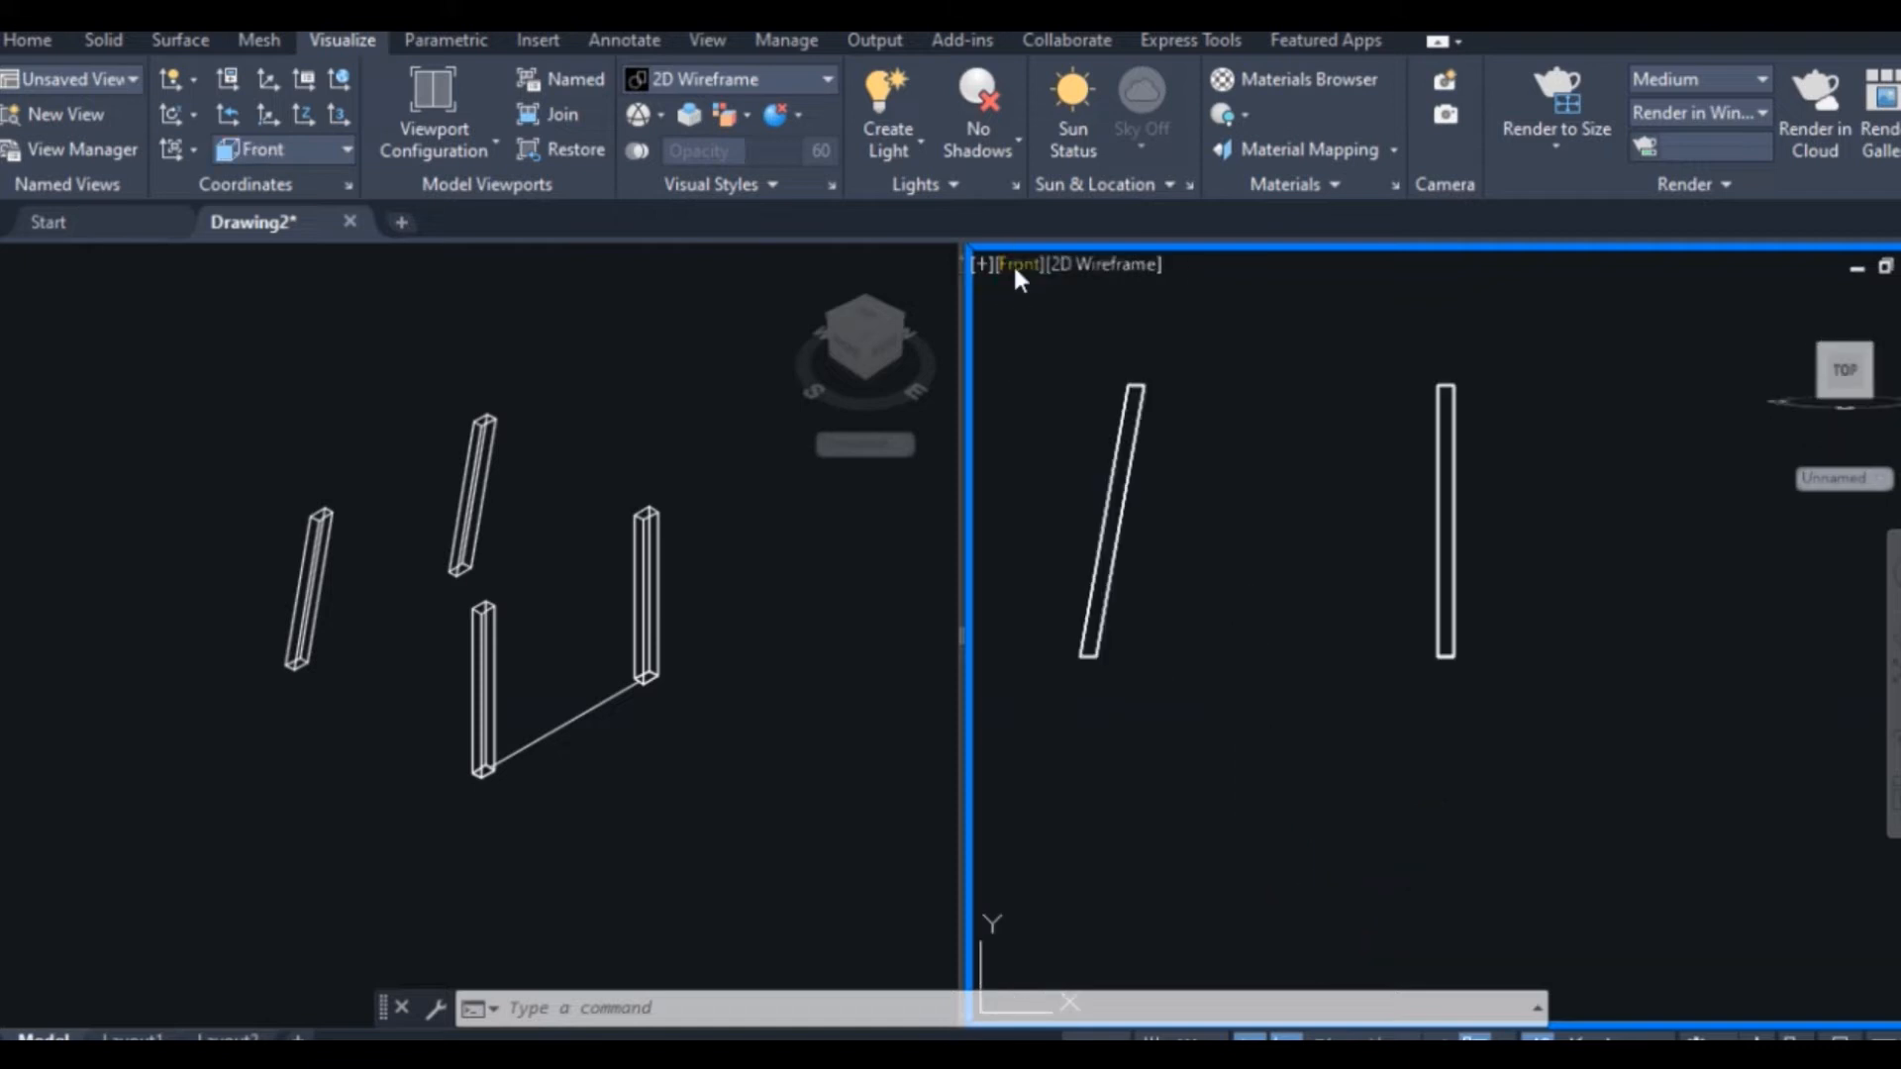
{"action": "left_click", "coordinate": [1015, 271]}
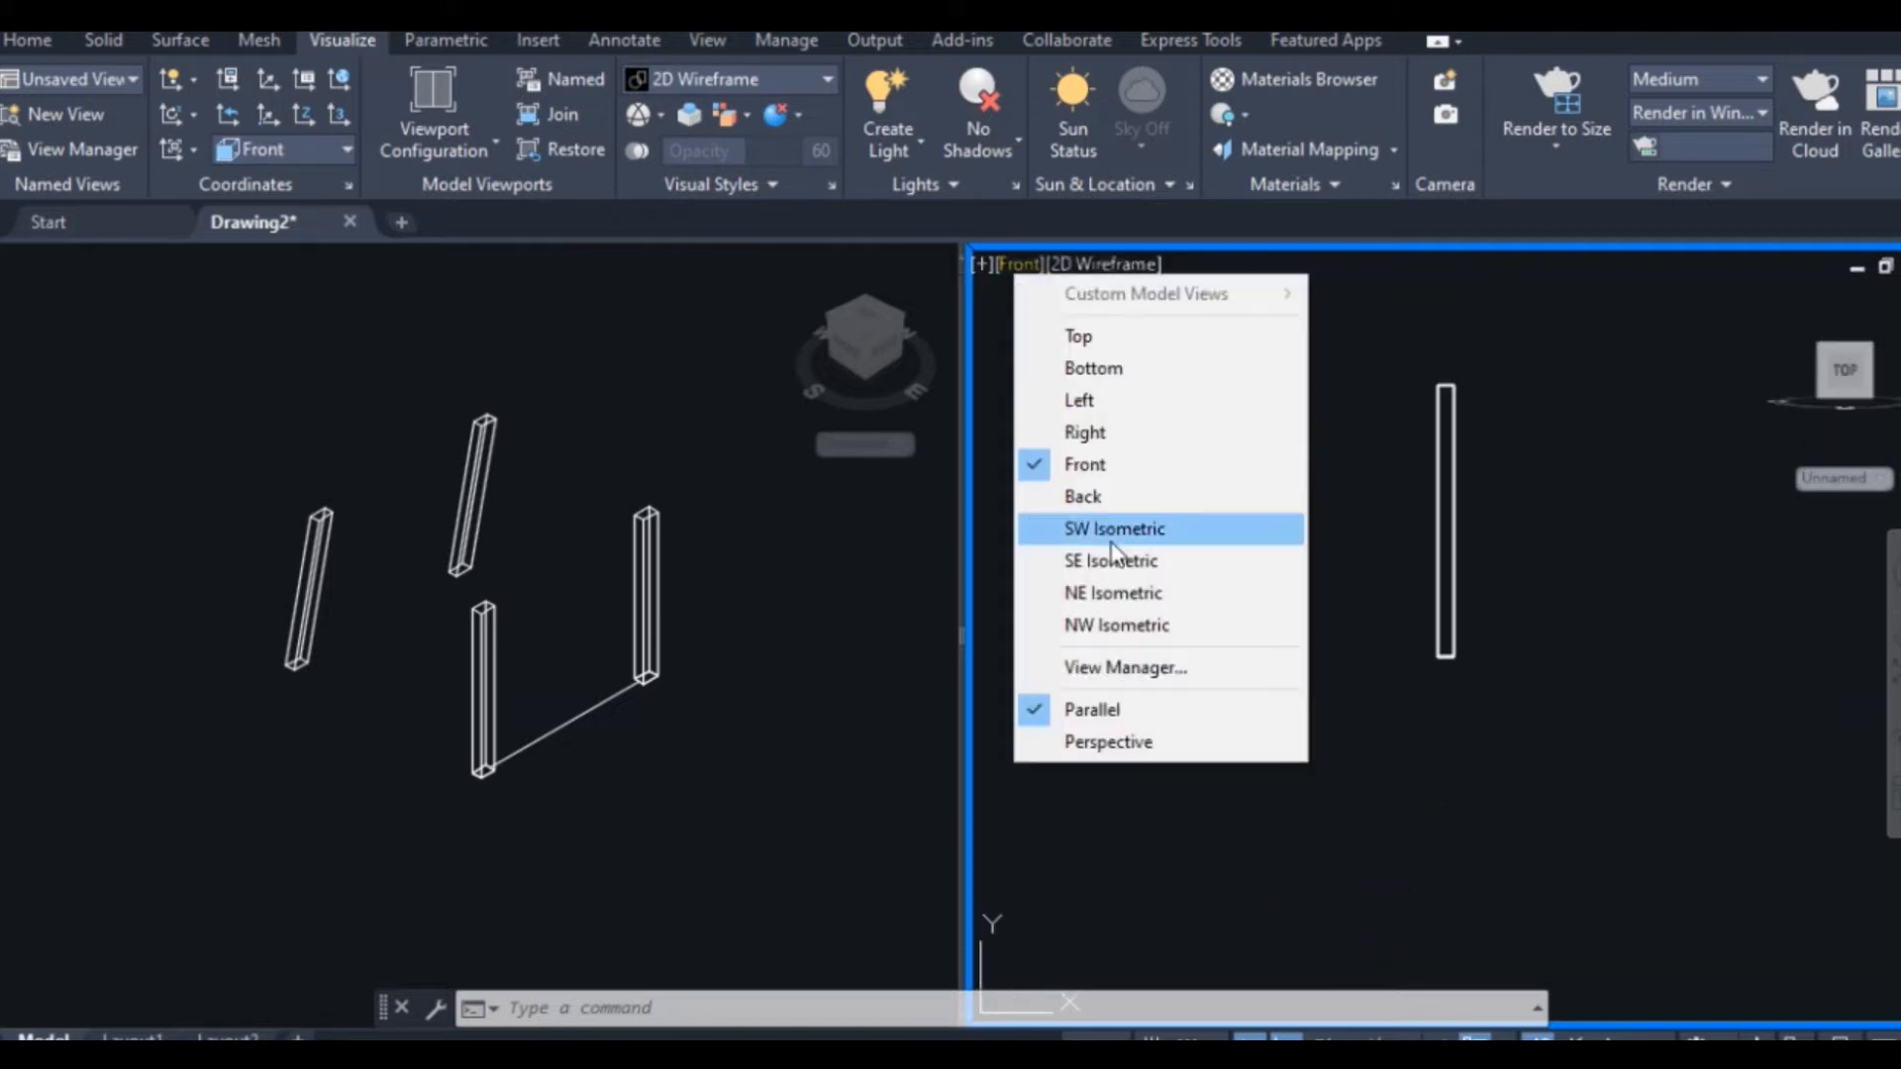
{"action": "left_click", "coordinate": [1089, 432]}
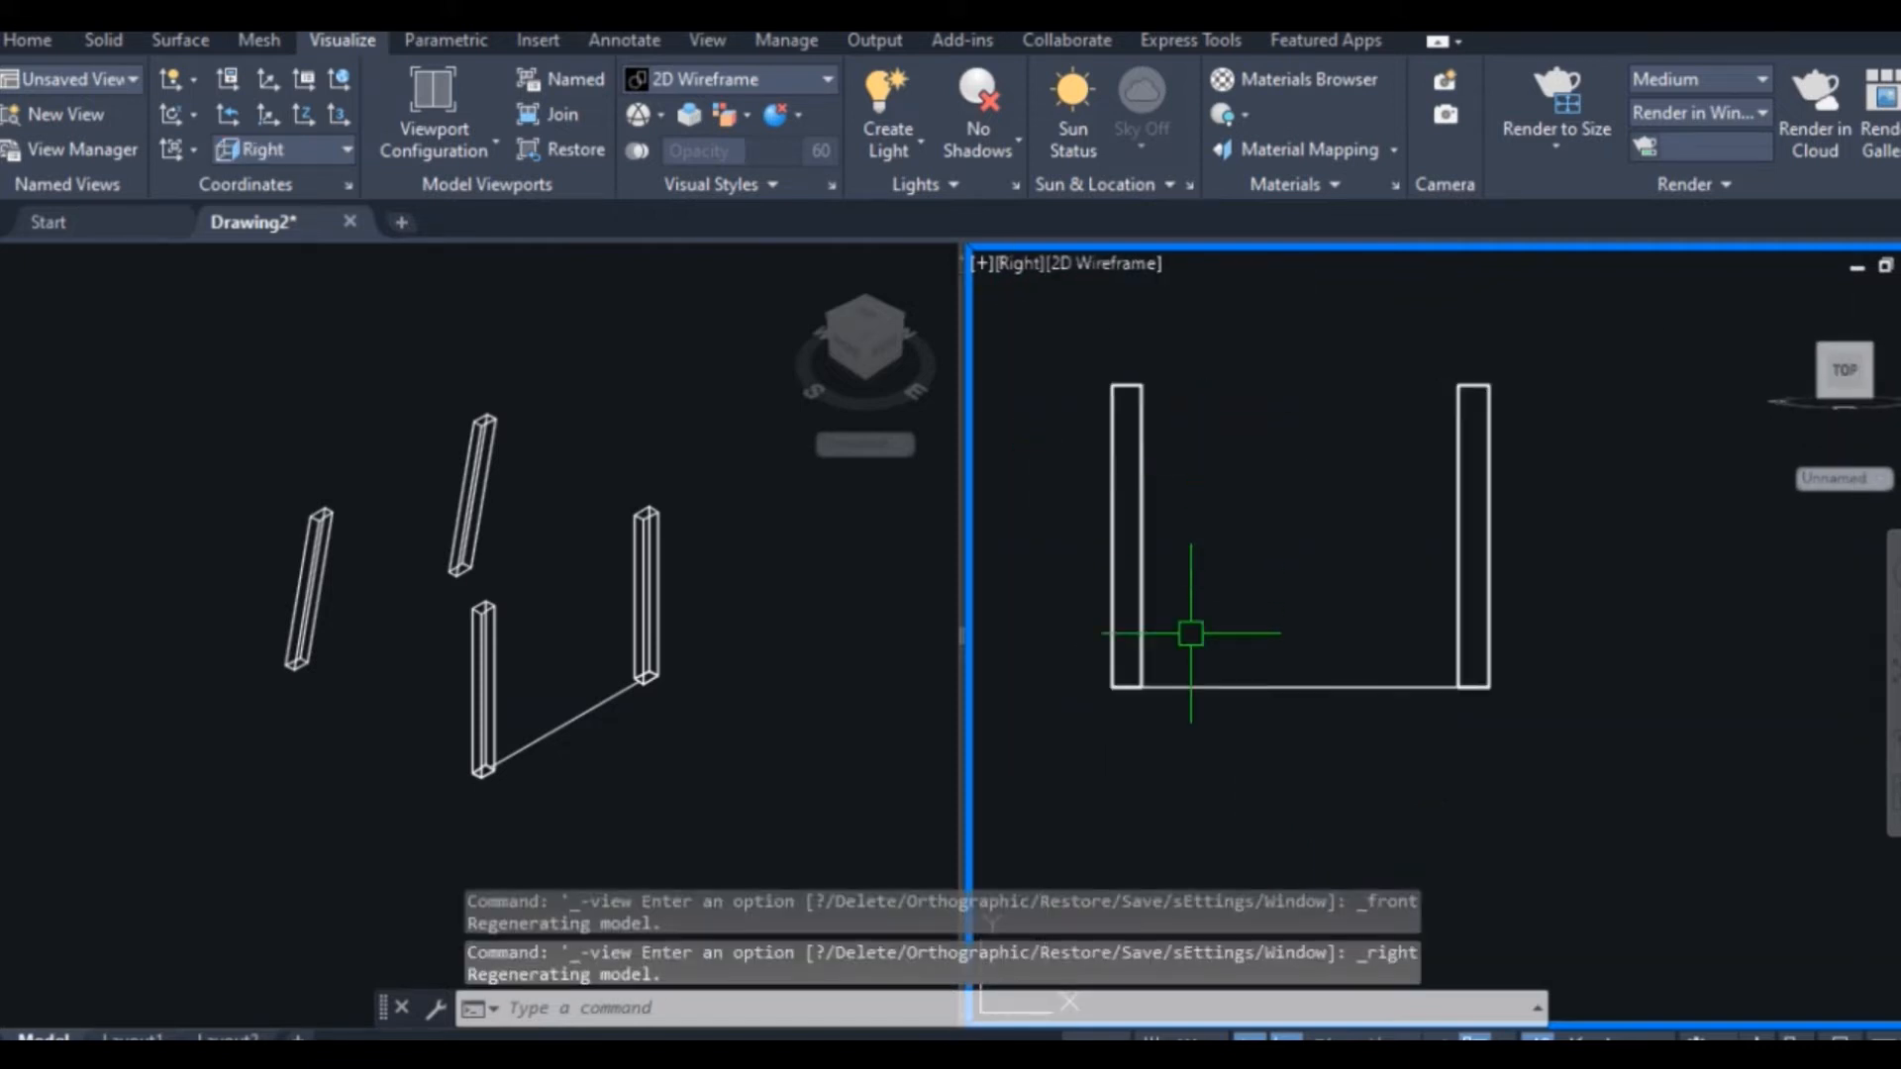
Move the connecting line straight up from the bottom of the vertical legs to their mid-height
{"action": "scroll", "coordinate": [1221, 726], "scroll_direction": "up", "scroll_amount": 2}
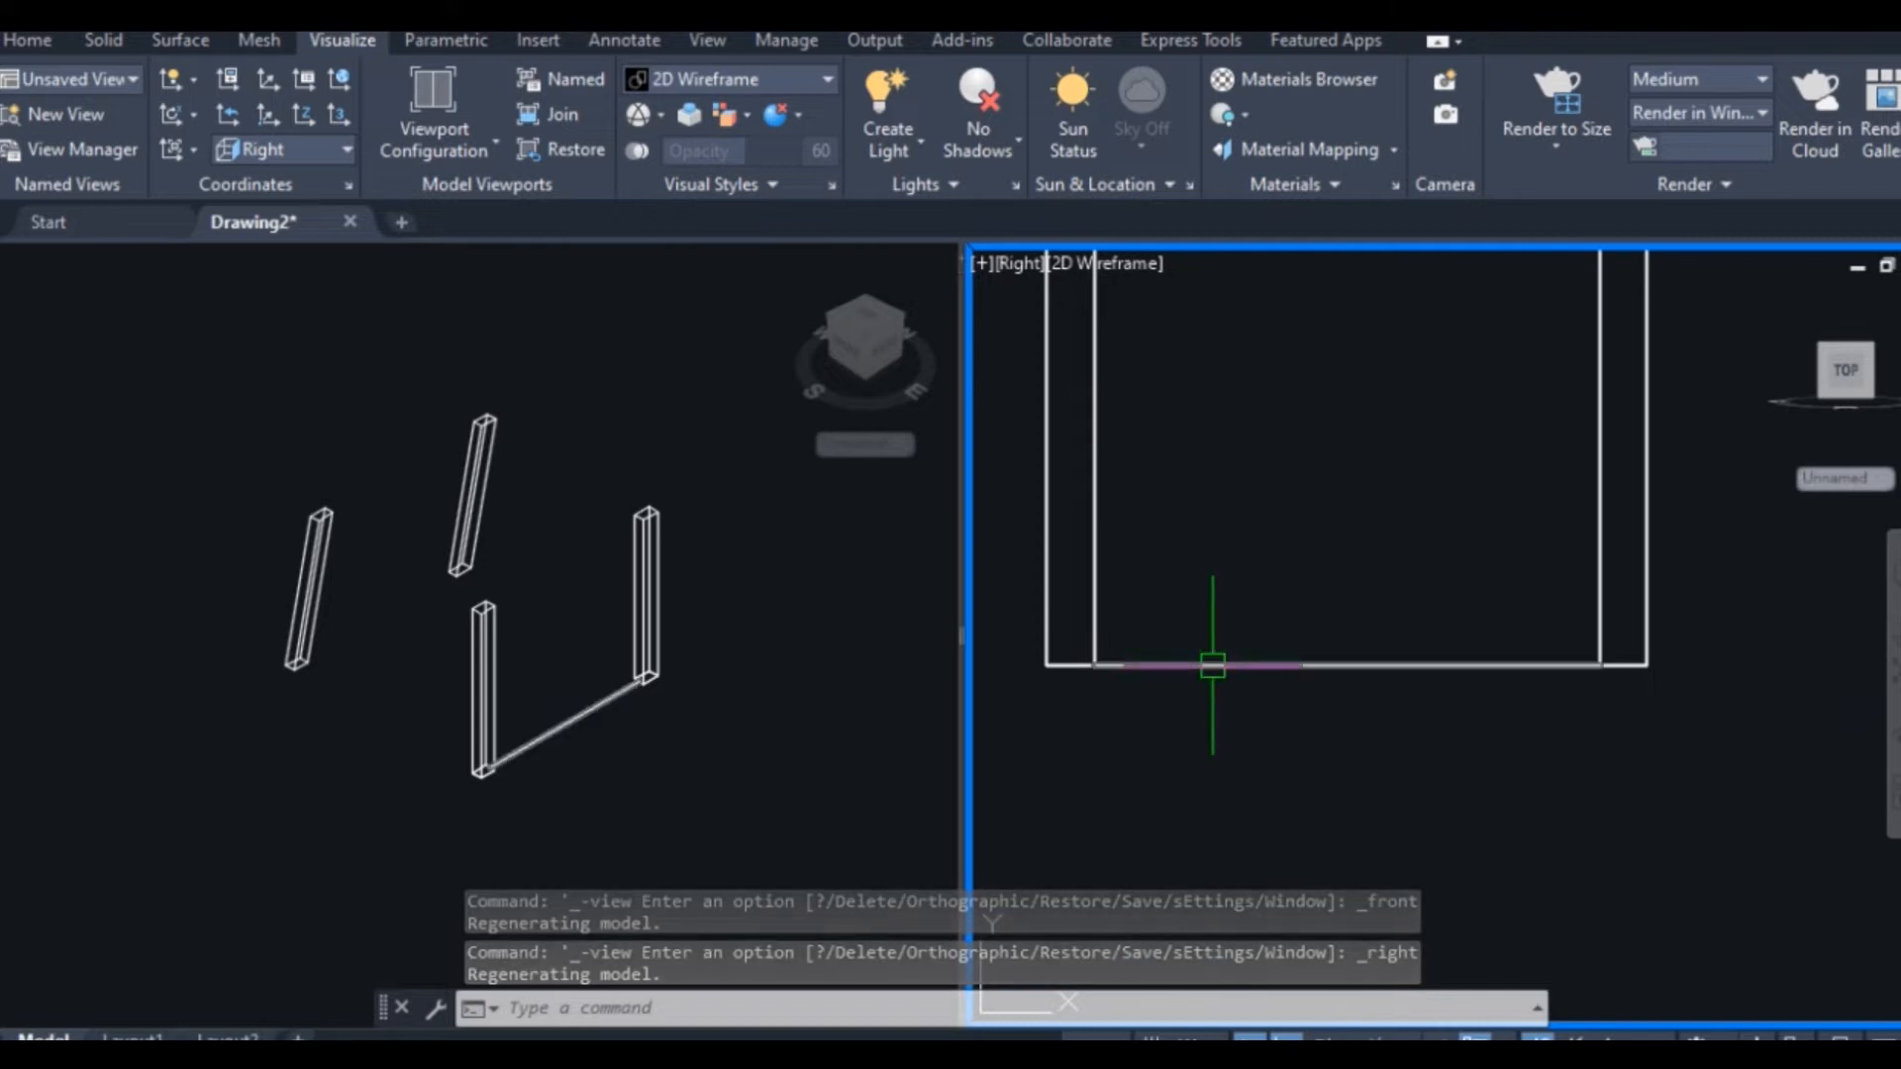
{"action": "left_click", "coordinate": [1212, 664]}
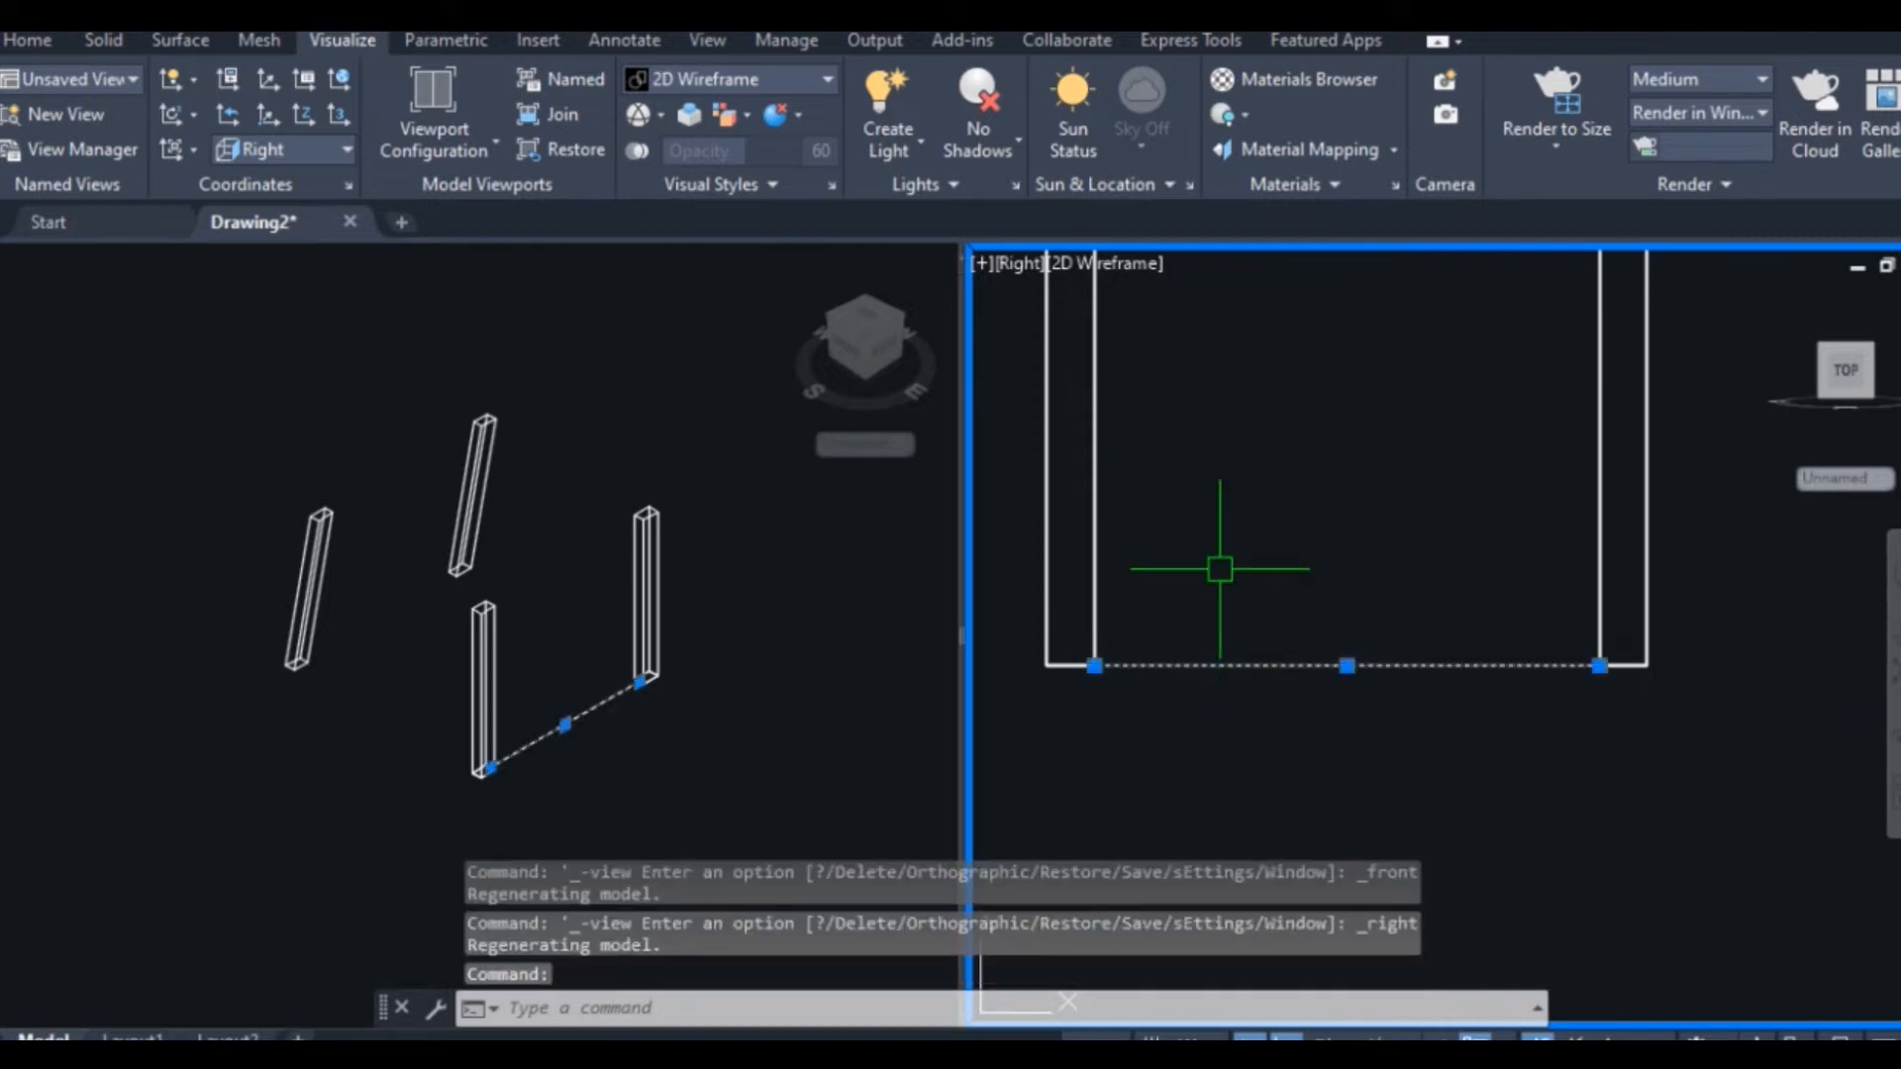
{"action": "type", "text": "m"}
{"action": "key", "text": "Return"}
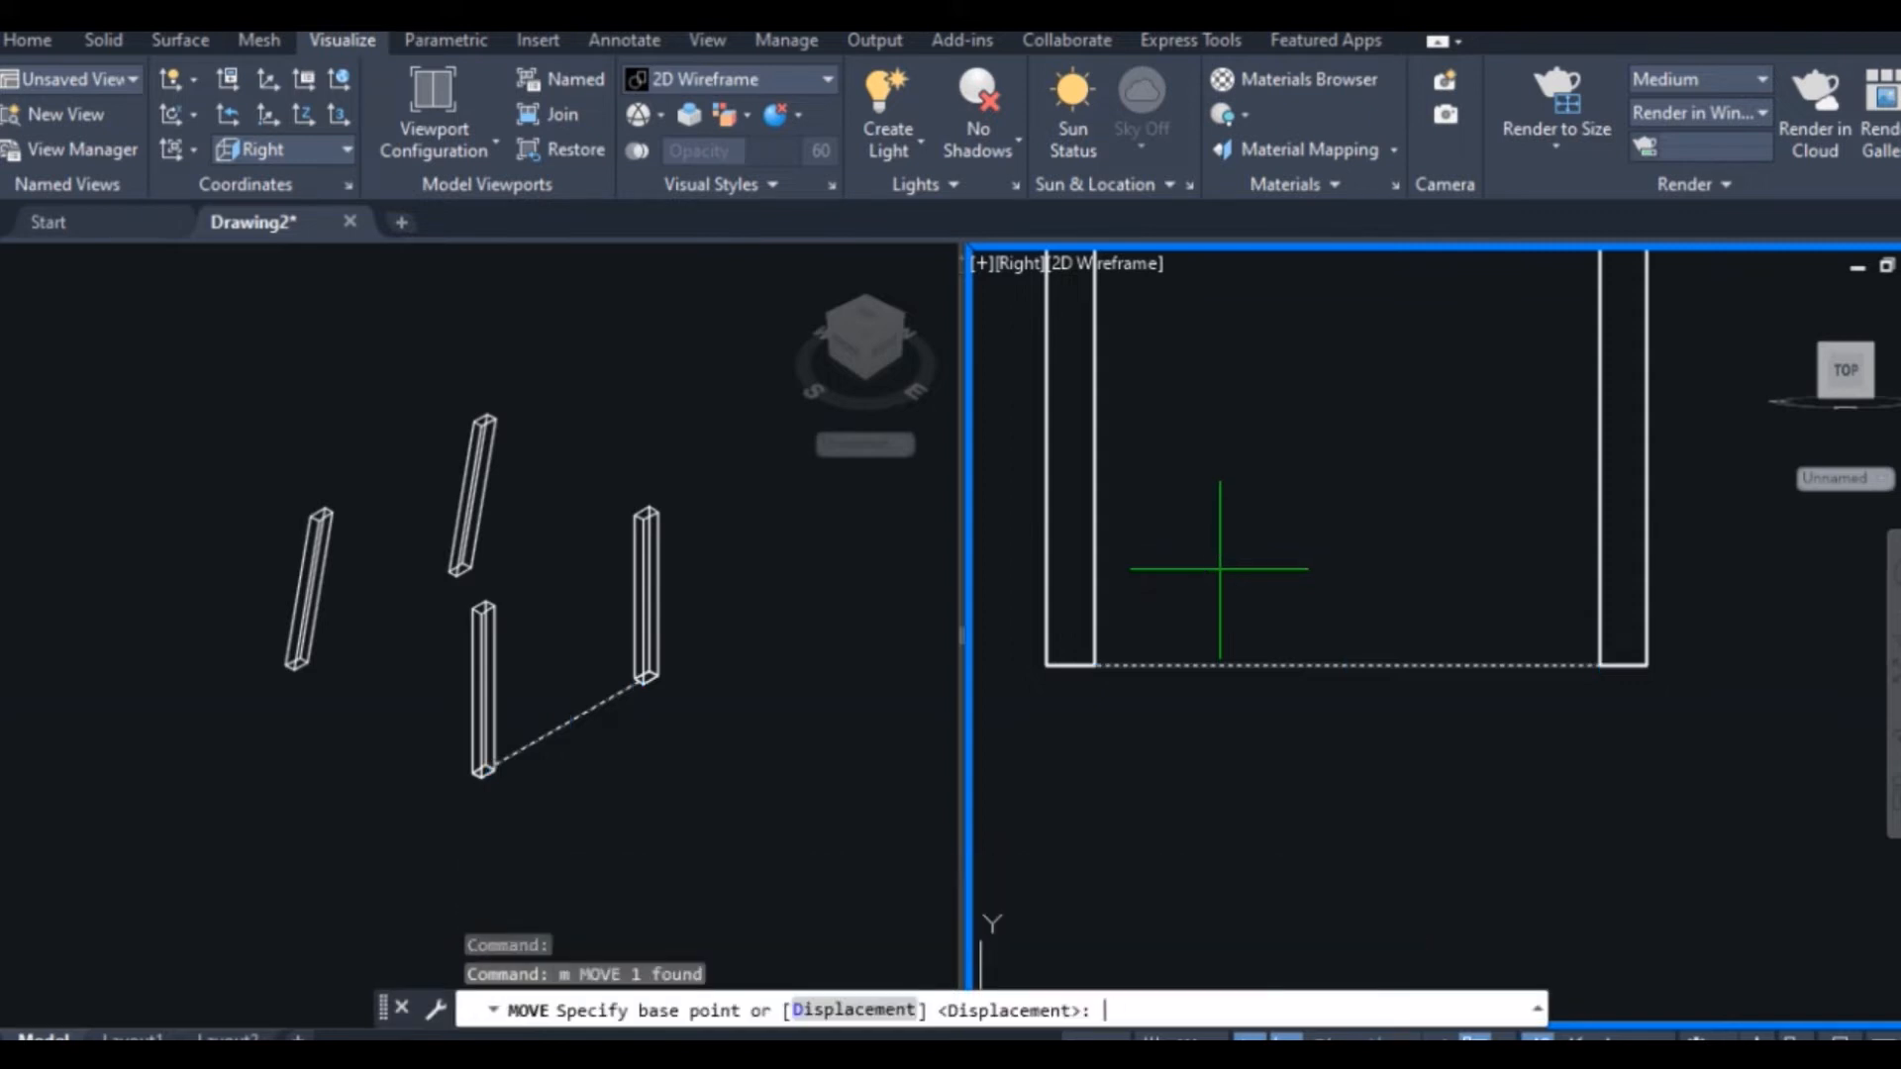
{"action": "left_click", "coordinate": [1074, 661]}
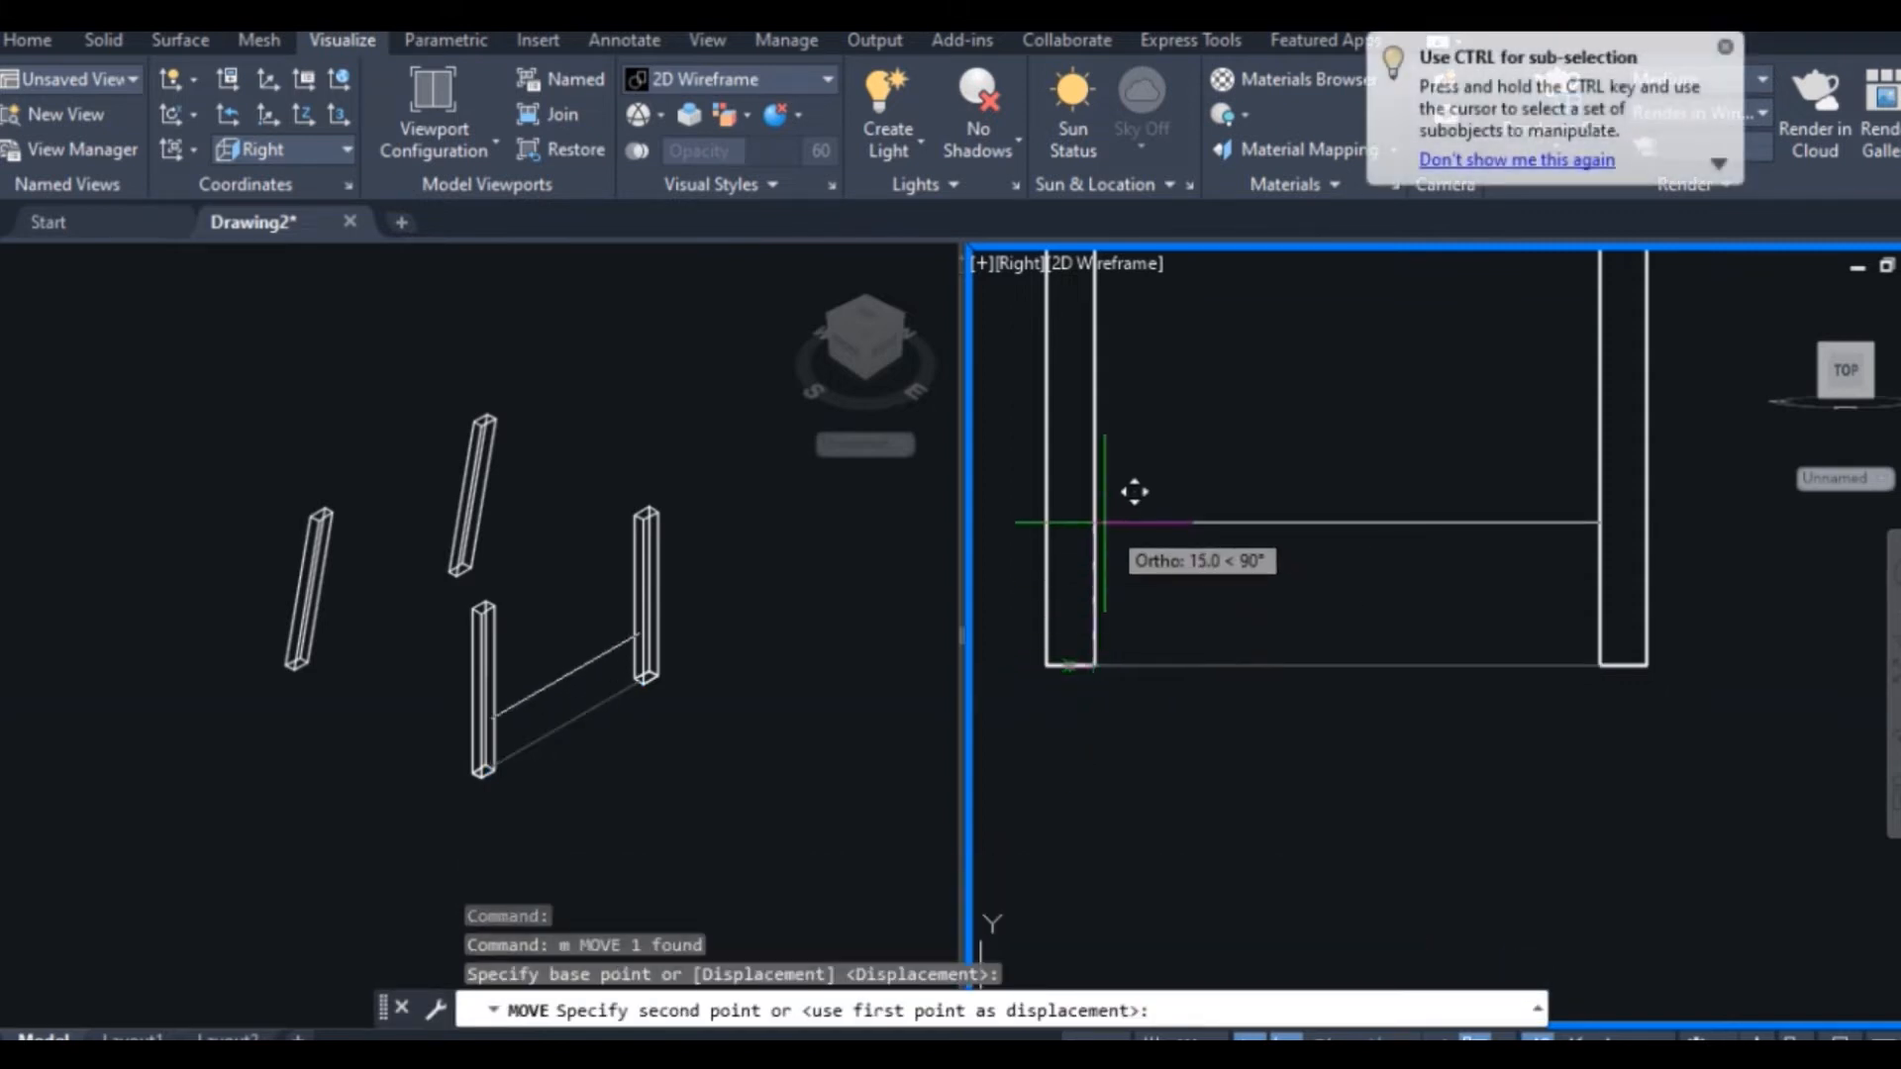
{"action": "scroll", "coordinate": [1134, 440], "scroll_direction": "down", "scroll_amount": 4}
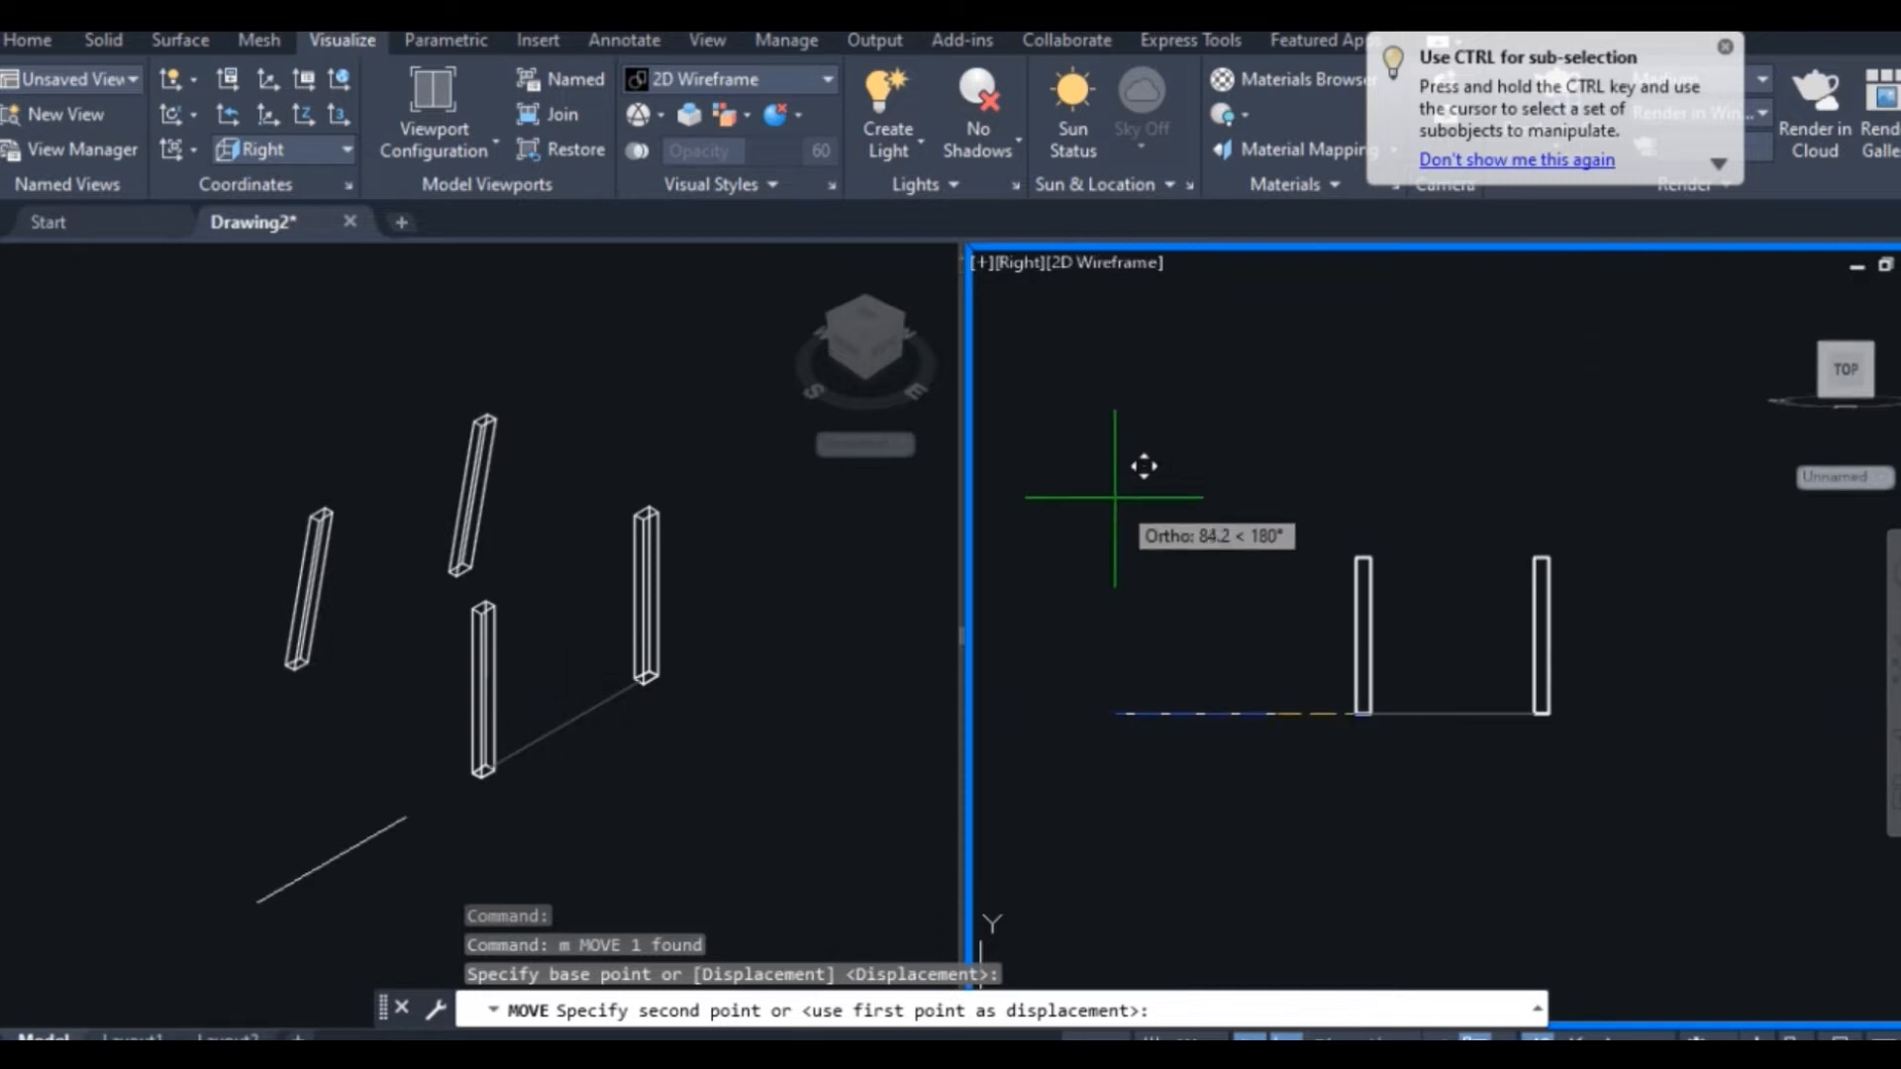
{"action": "scroll", "coordinate": [1396, 624], "scroll_direction": "up", "scroll_amount": 2}
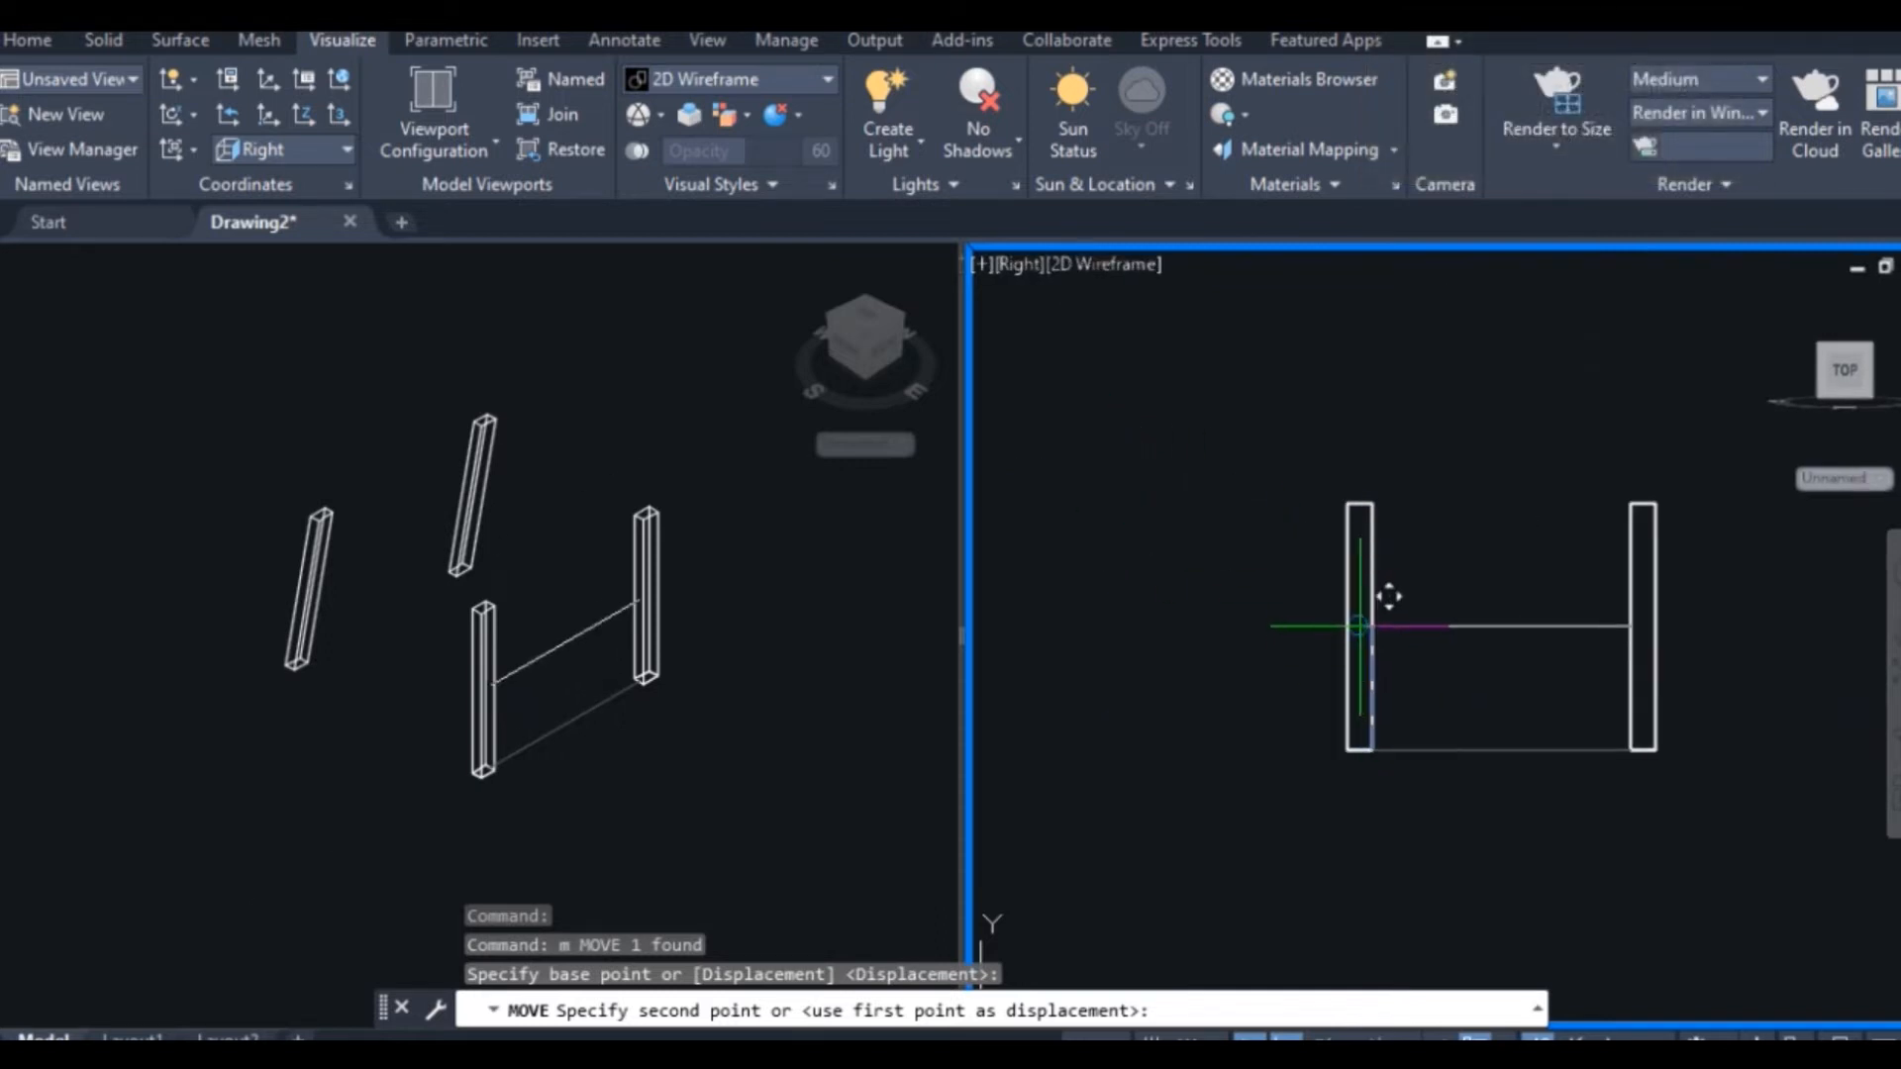
{"action": "scroll", "coordinate": [1398, 606], "scroll_direction": "up", "scroll_amount": 3}
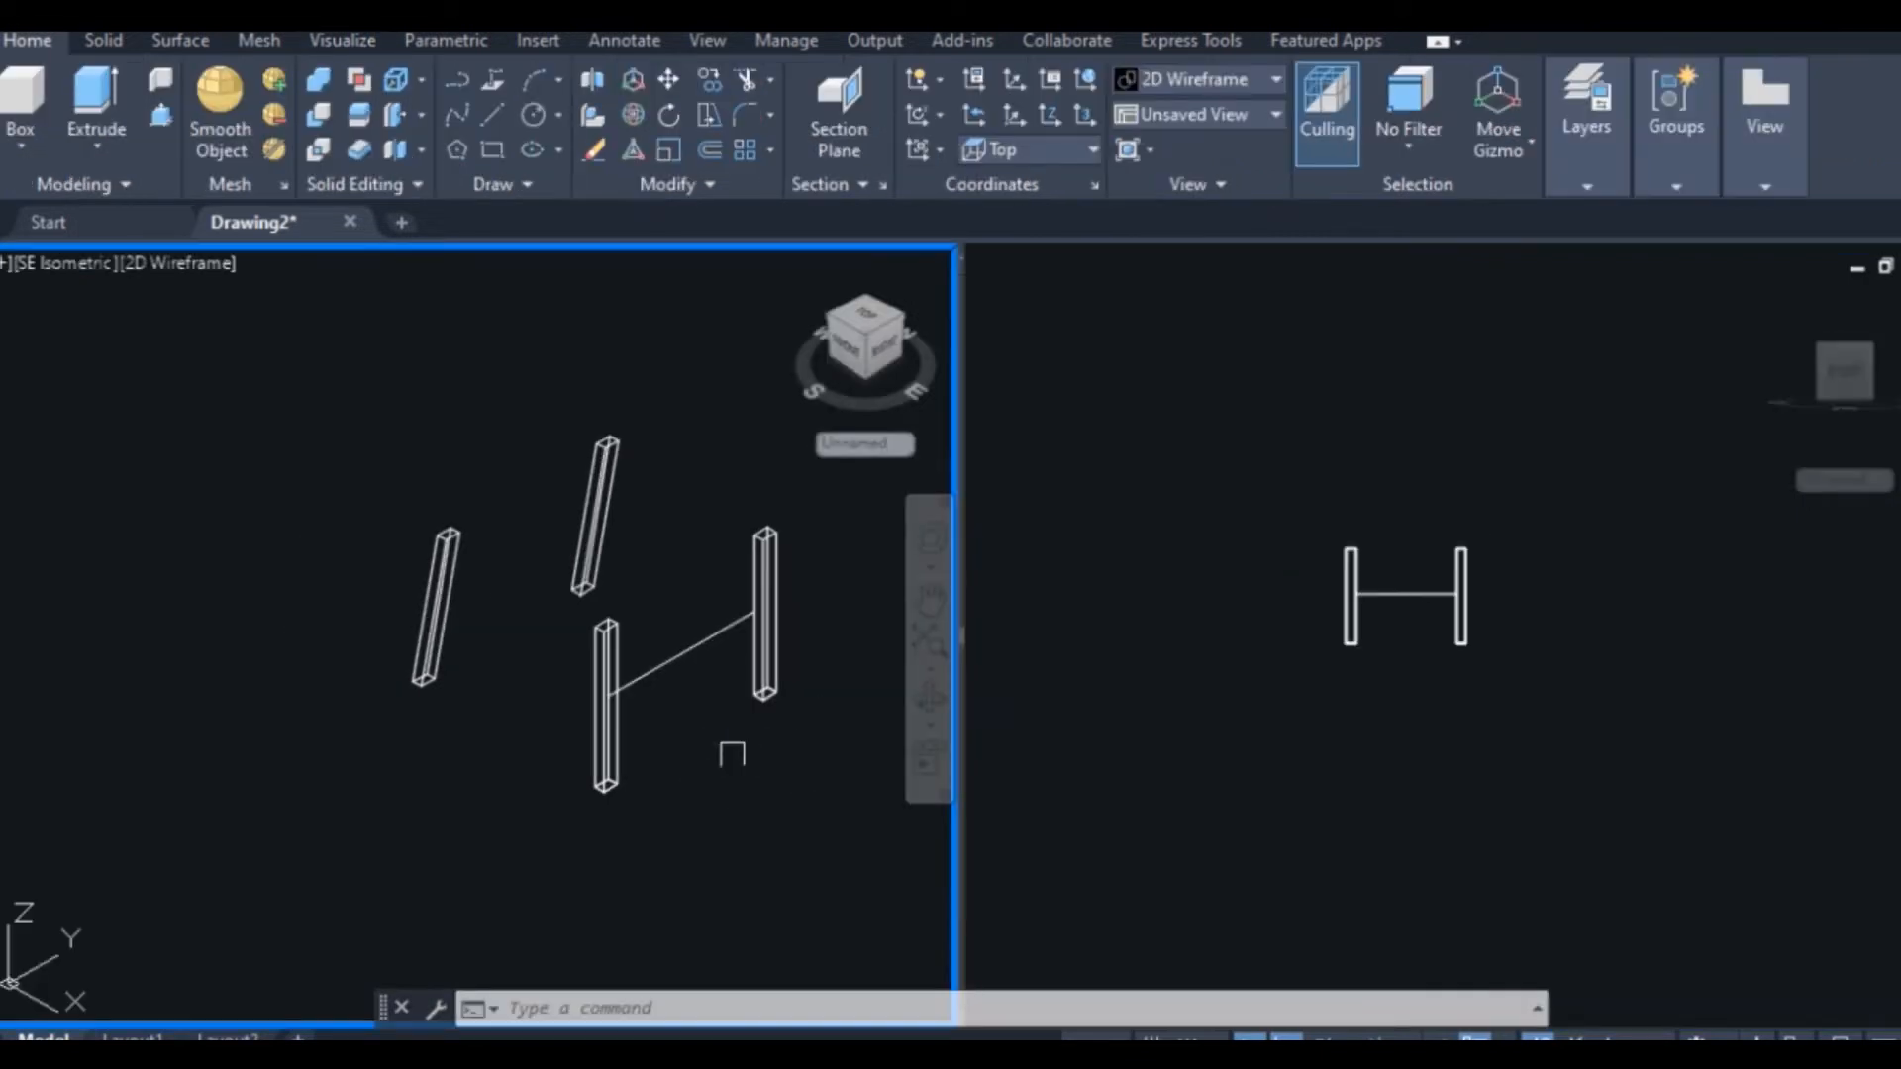
Hide the two vertical legs, leaving the connecting line between them accessible
{"action": "scroll", "coordinate": [667, 726], "scroll_direction": "up", "scroll_amount": 2}
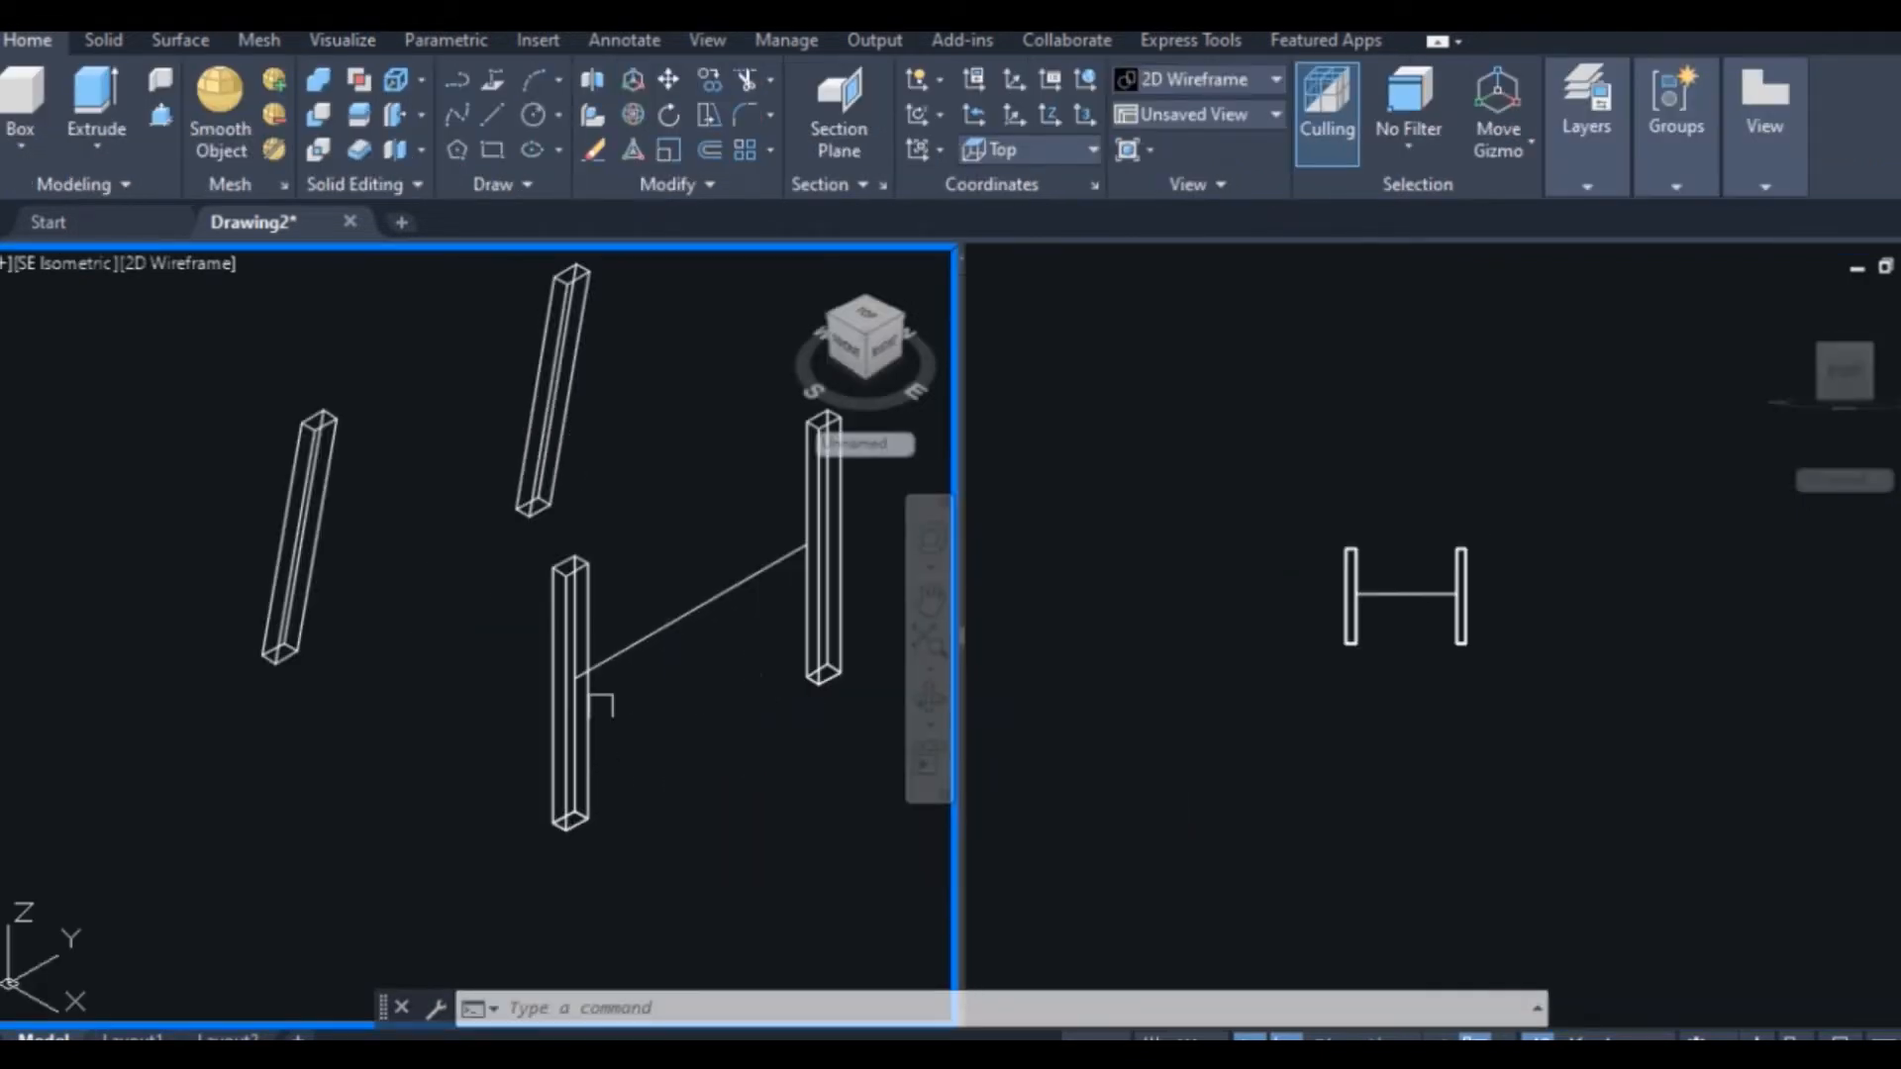
{"action": "left_click", "coordinate": [576, 662]}
{"action": "left_click", "coordinate": [810, 554]}
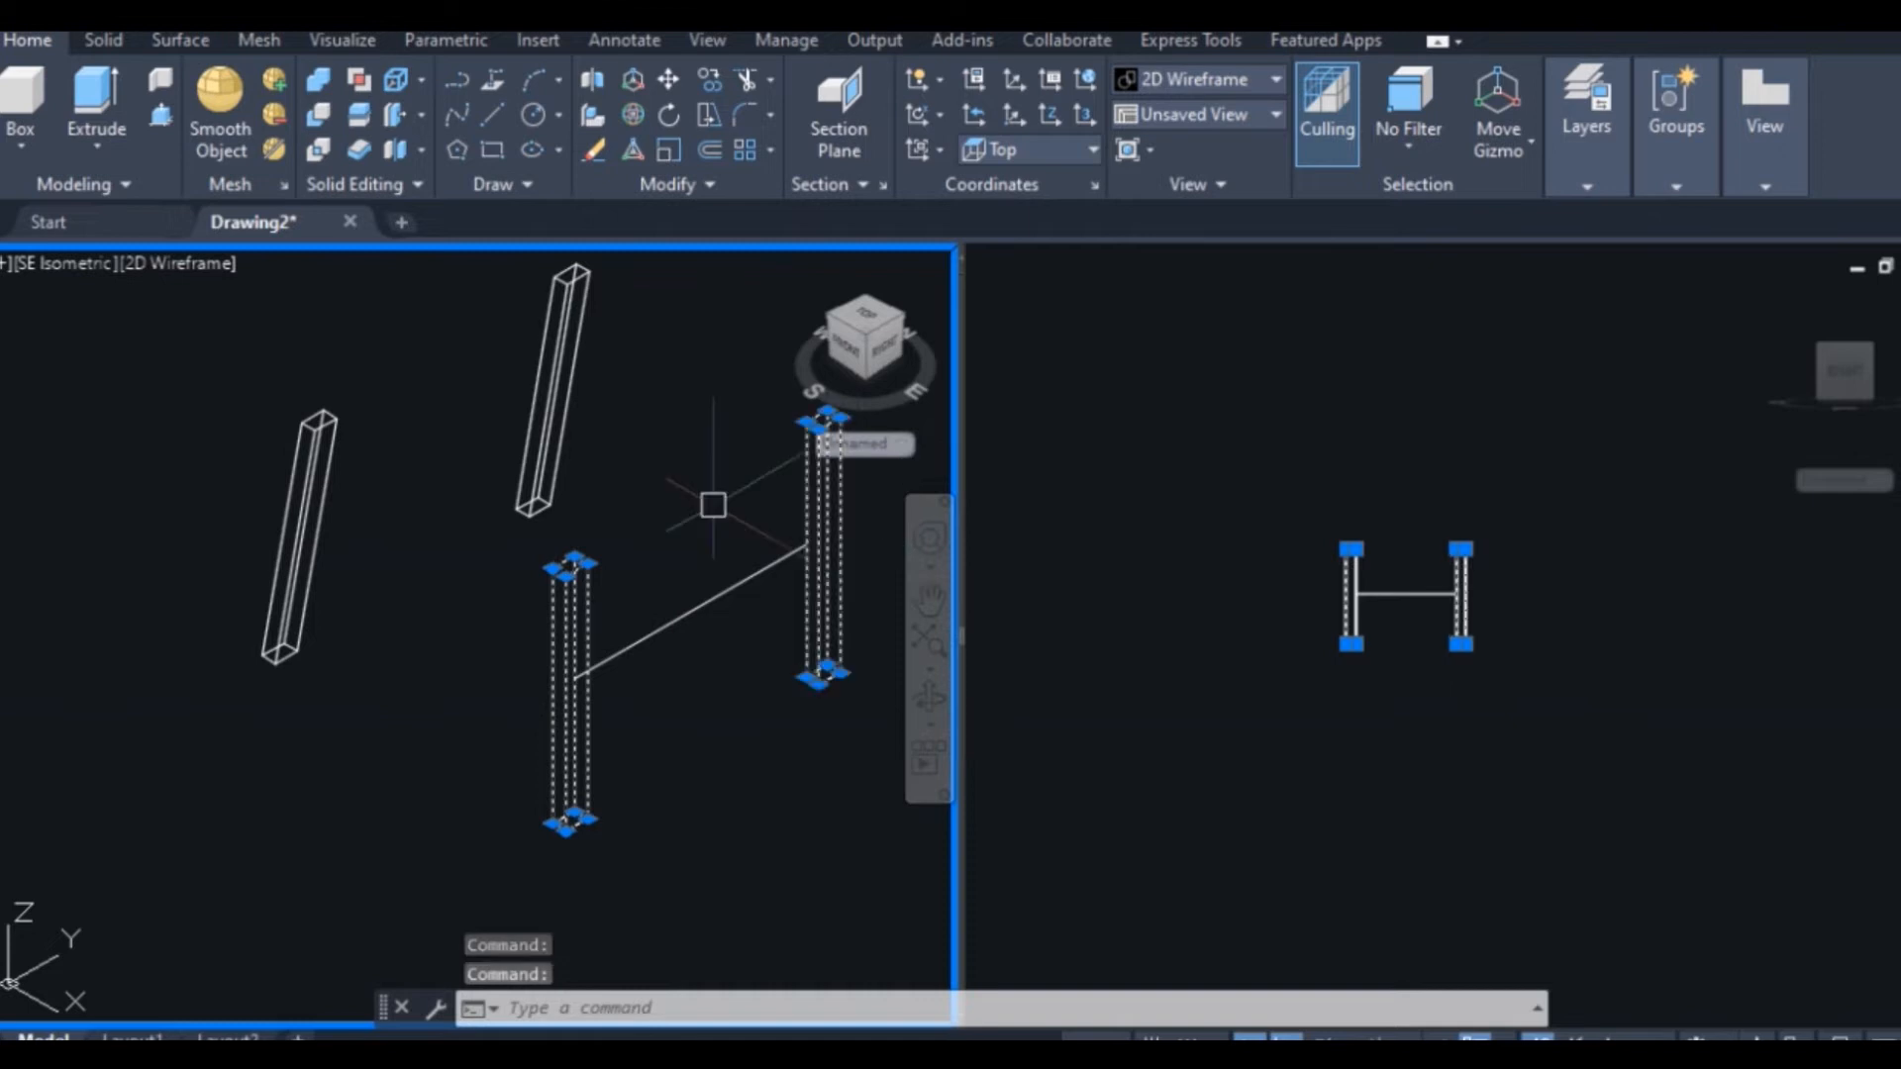
{"action": "right_click", "coordinate": [704, 493]}
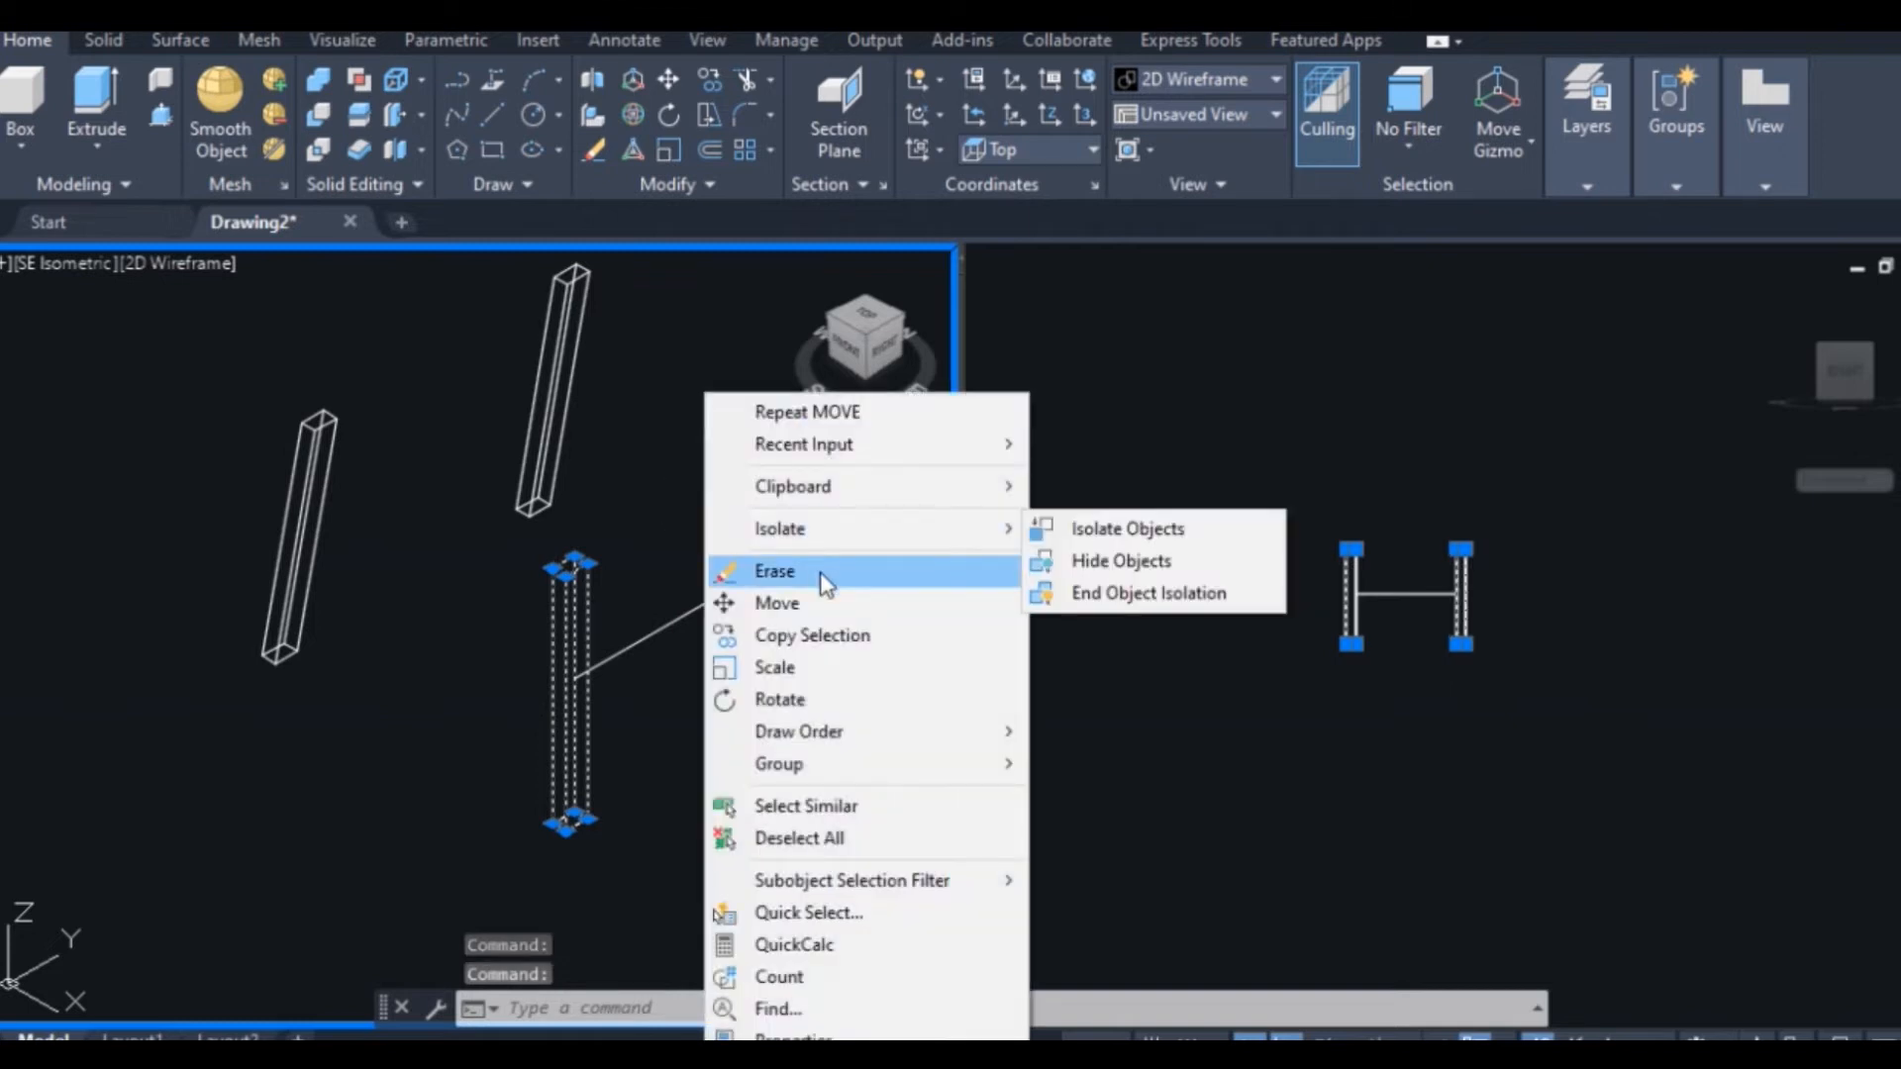
{"action": "mouse_move", "coordinate": [955, 530]}
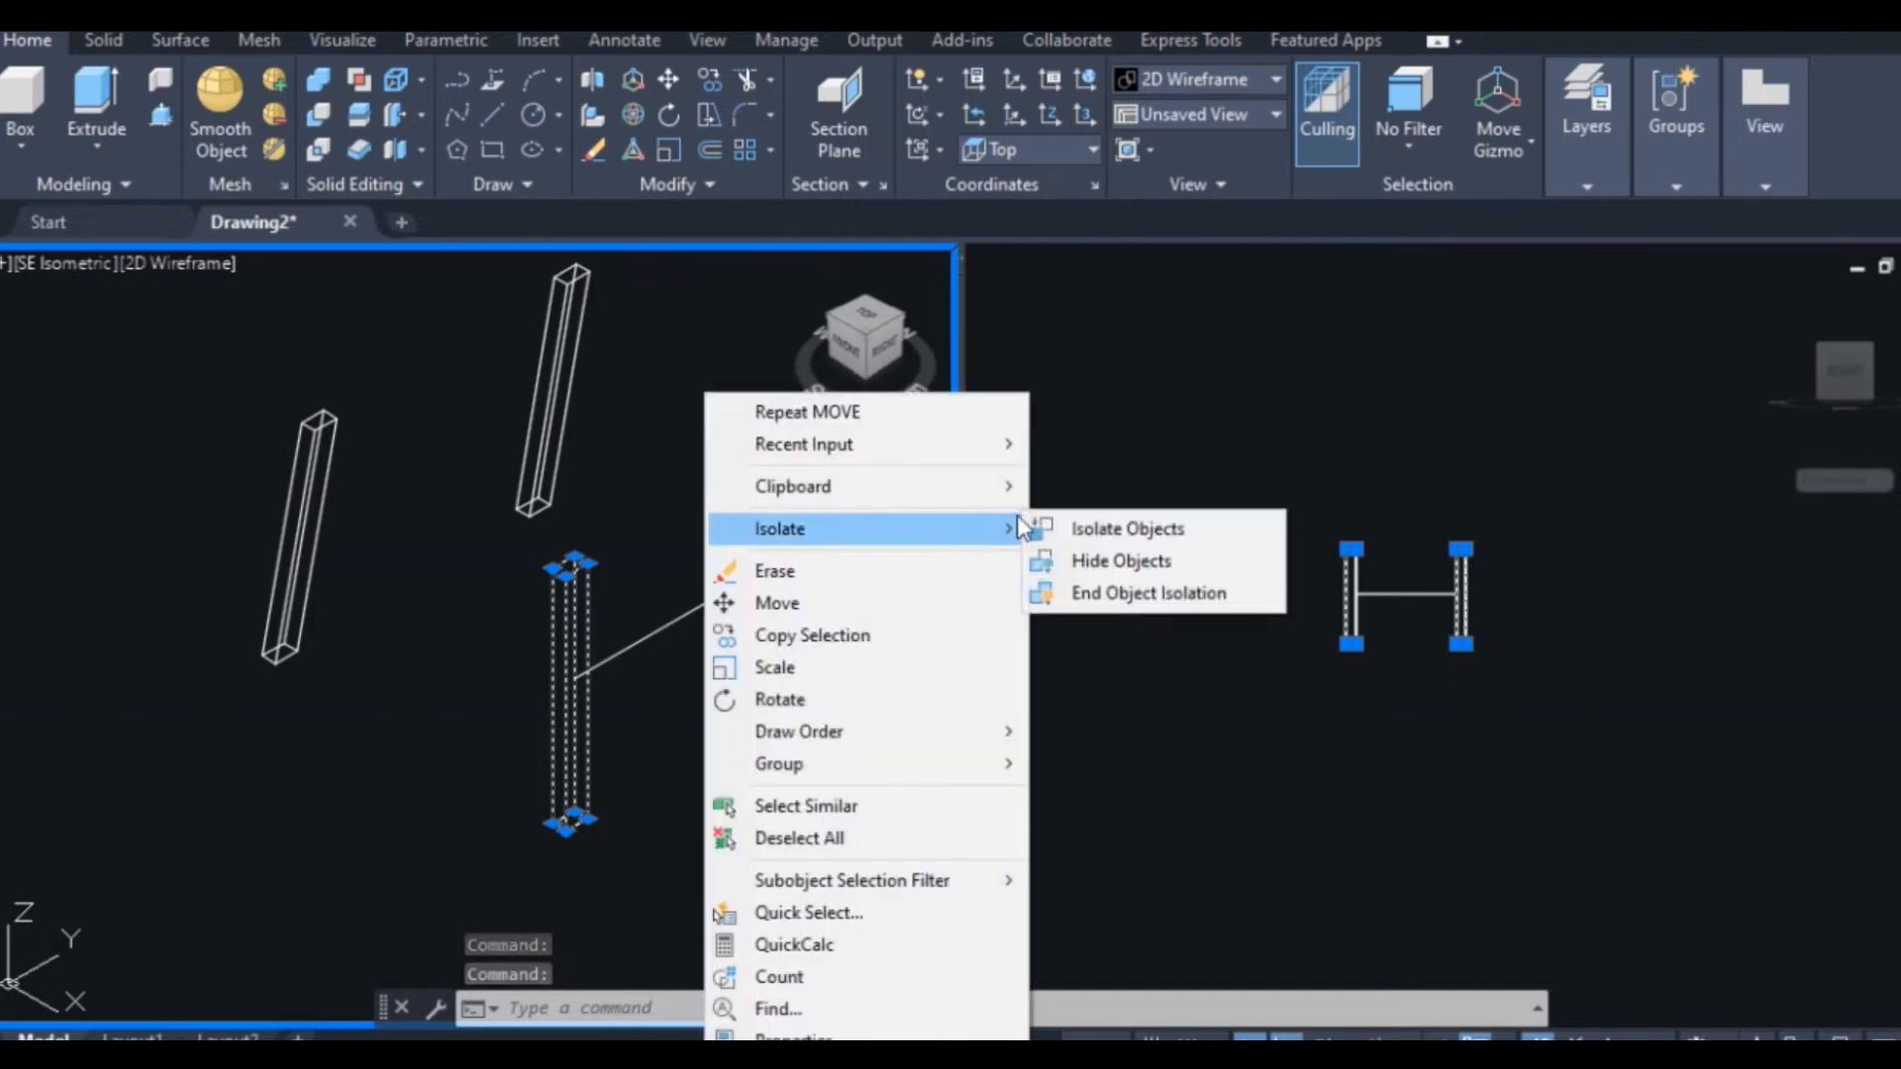
{"action": "left_click", "coordinate": [1124, 562]}
{"action": "middle_click_drag", "start_coordinate": [574, 624], "coordinate": [574, 594], "text": "shift"}
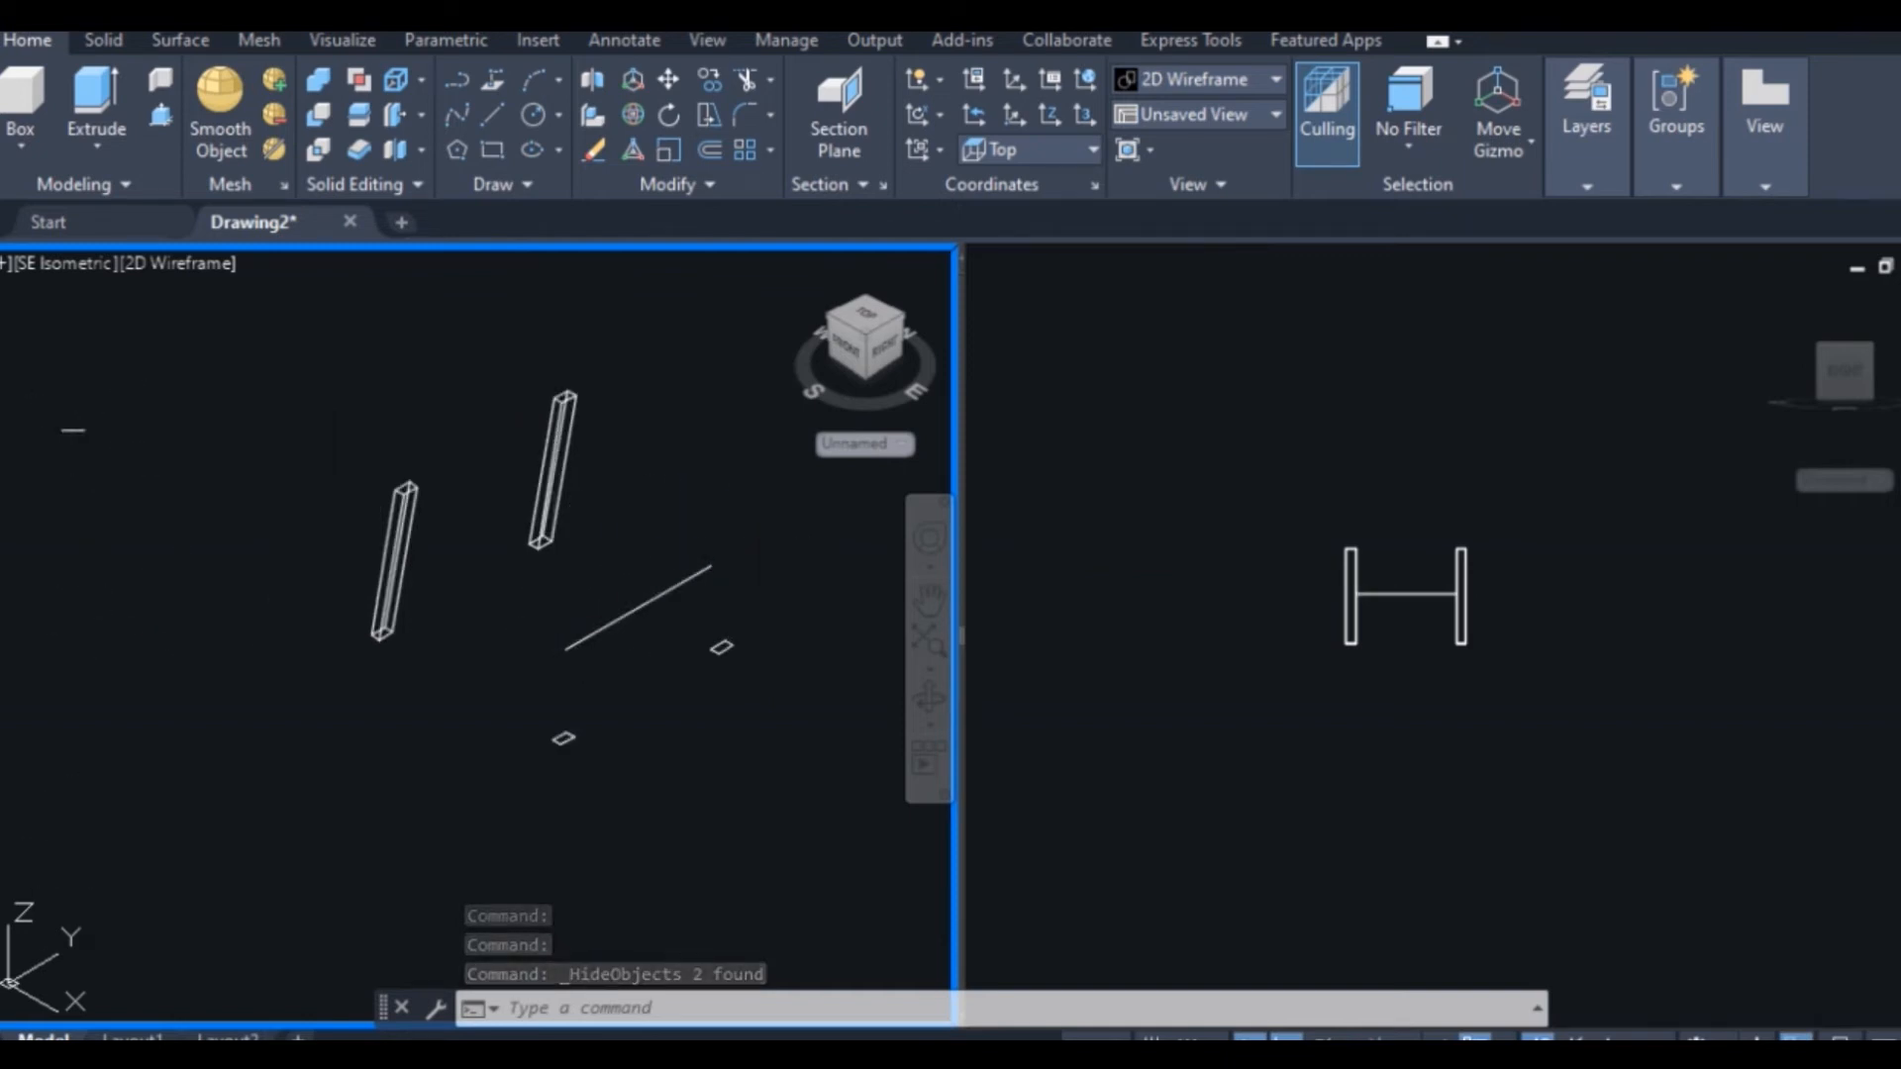
Set the second viewport to the Front view and bring the whole model's front into sight
{"action": "left_click", "coordinate": [1201, 462]}
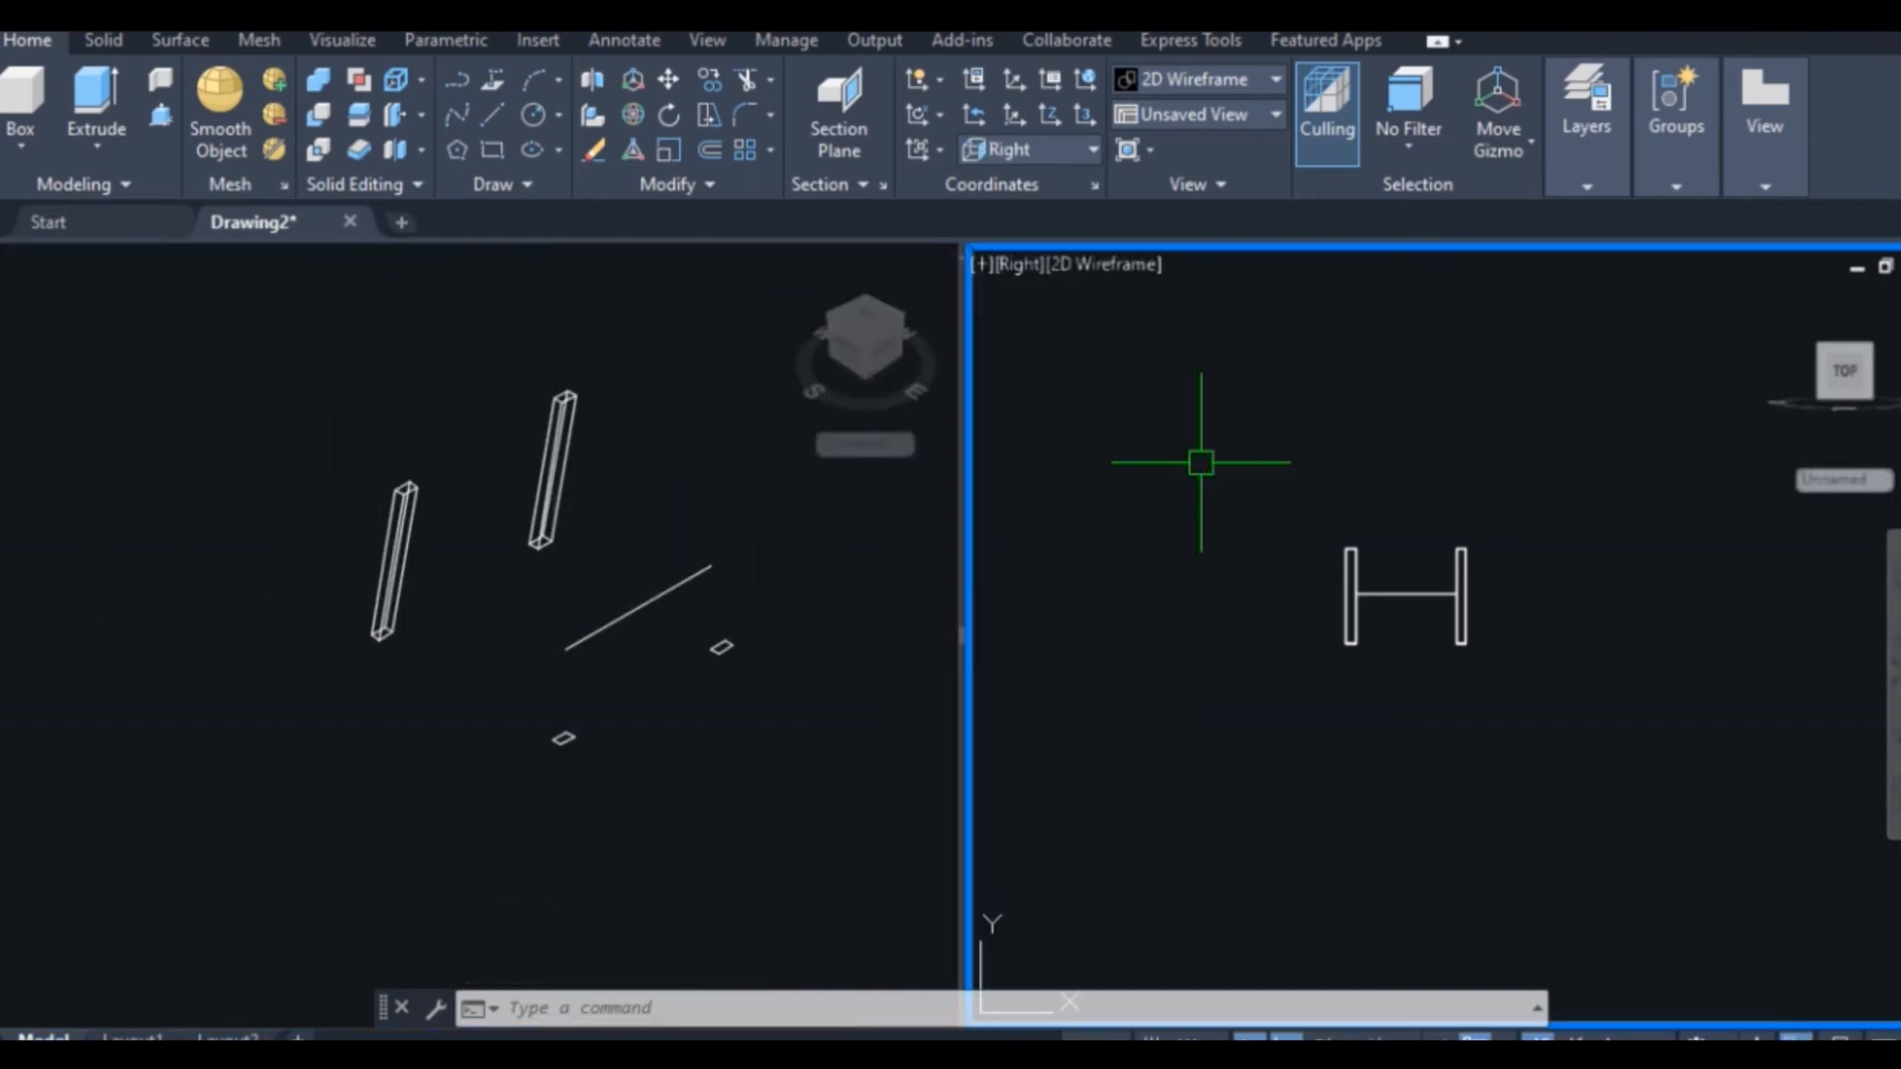
{"action": "left_click", "coordinate": [1025, 265]}
{"action": "left_click", "coordinate": [1109, 467]}
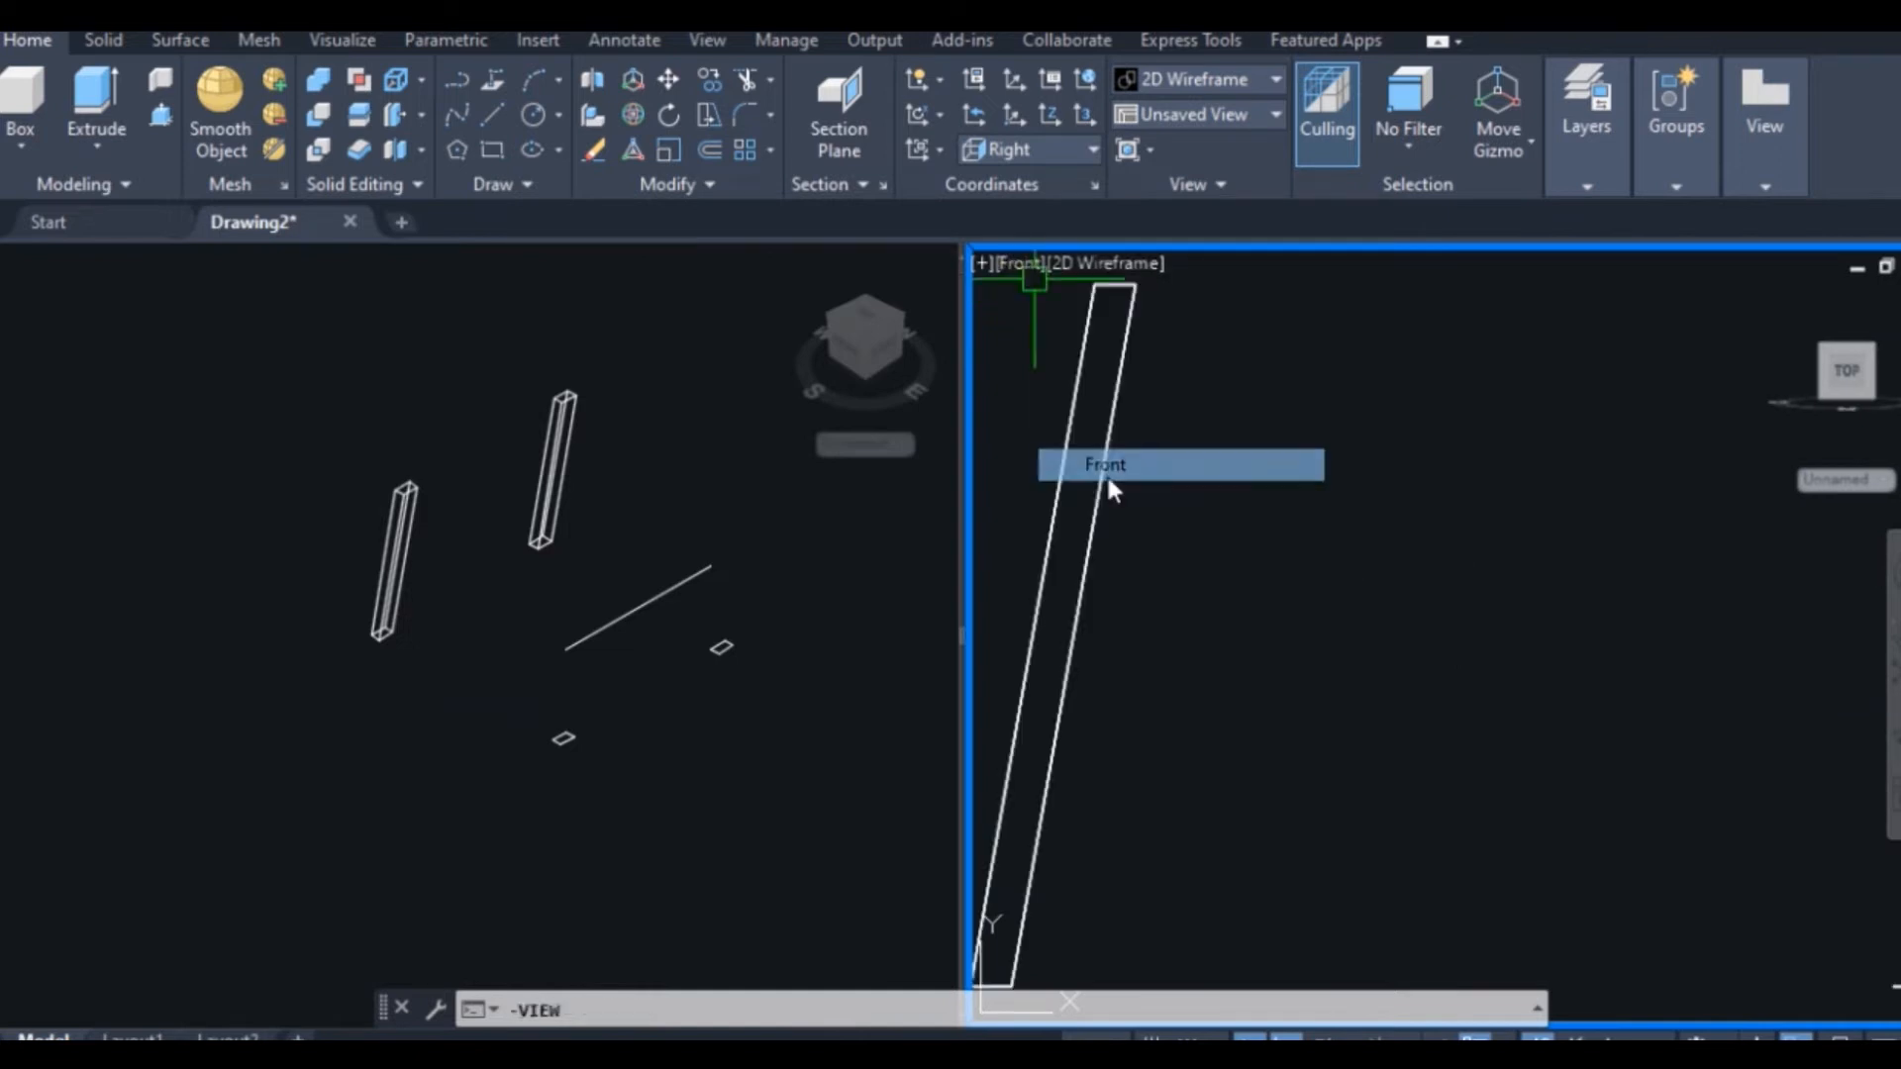
{"action": "scroll", "coordinate": [1272, 527], "scroll_direction": "down", "scroll_amount": 5}
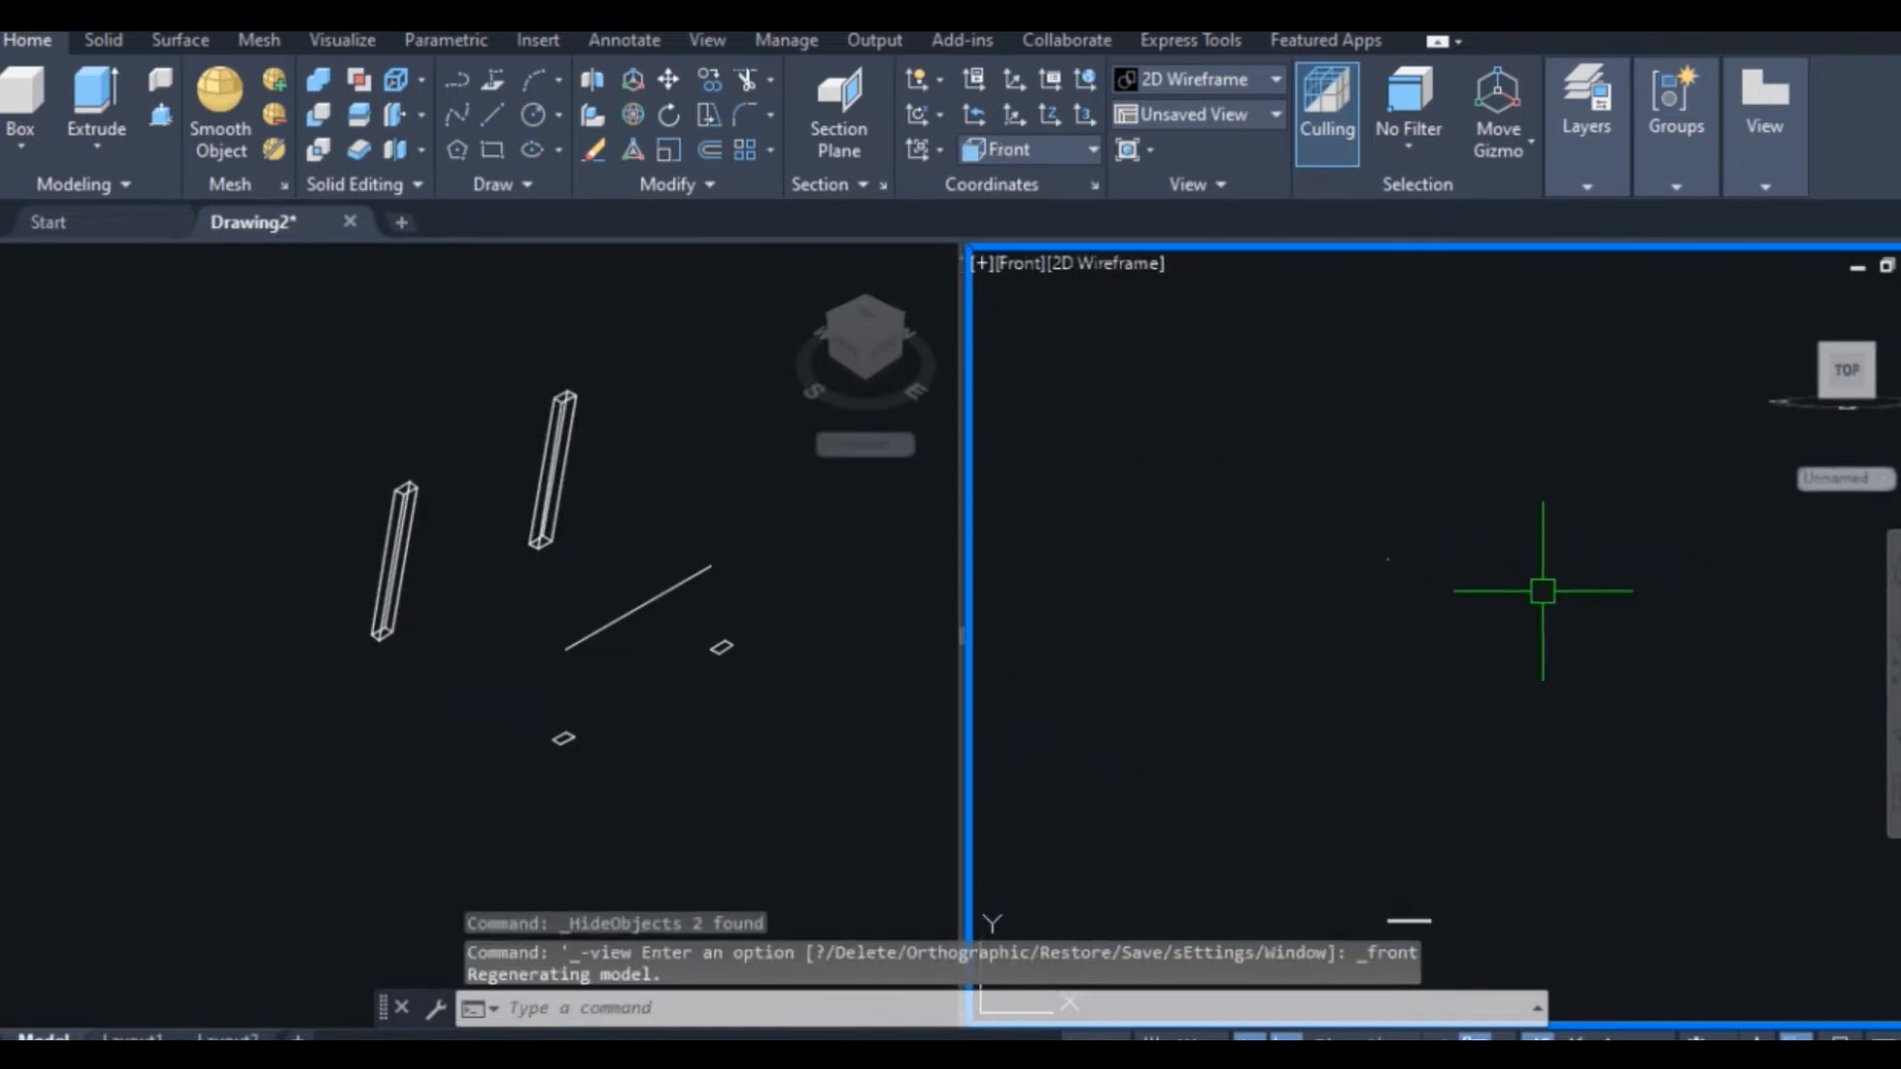
Draw a rectangle 2 cm wide and 3 cm high around the connecting line's end in the Front view
{"action": "left_click", "coordinate": [491, 149]}
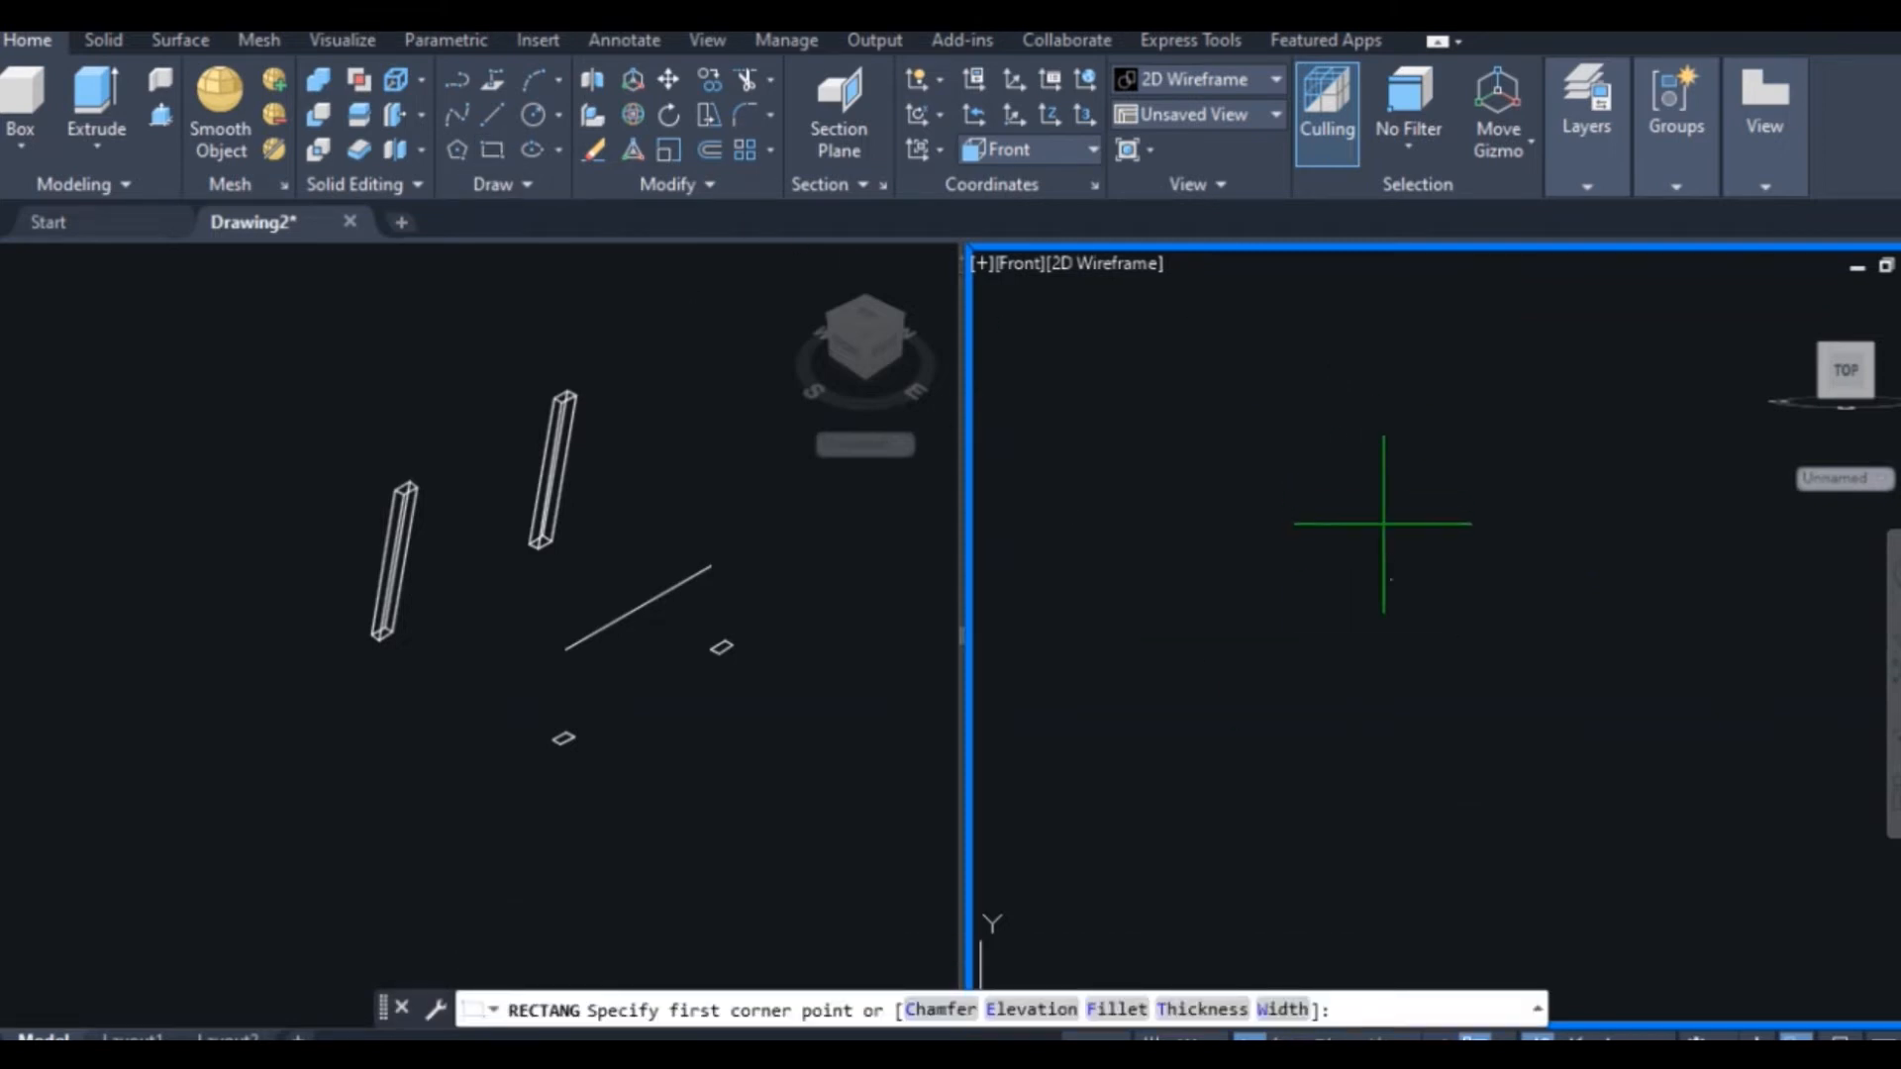
{"action": "left_click", "coordinate": [1367, 549]}
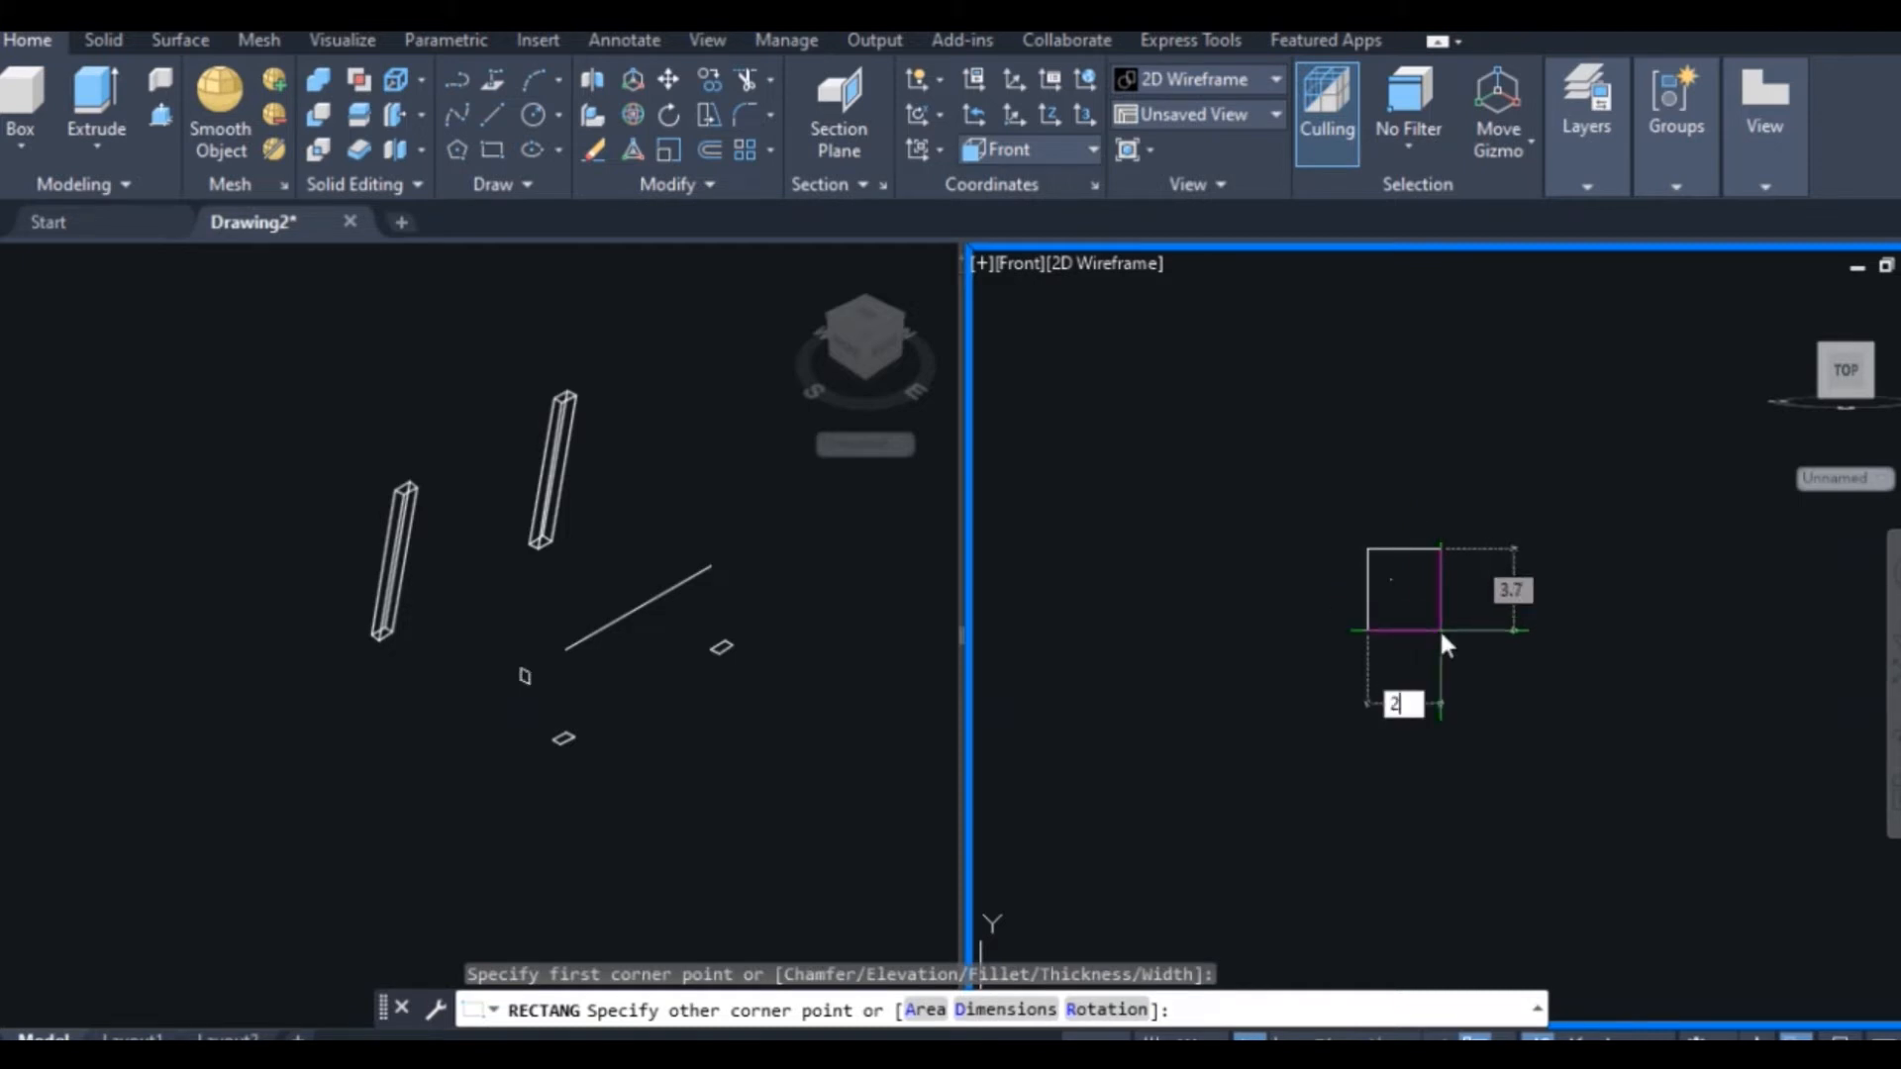
{"action": "type", "text": "2"}
{"action": "key", "text": "Tab"}
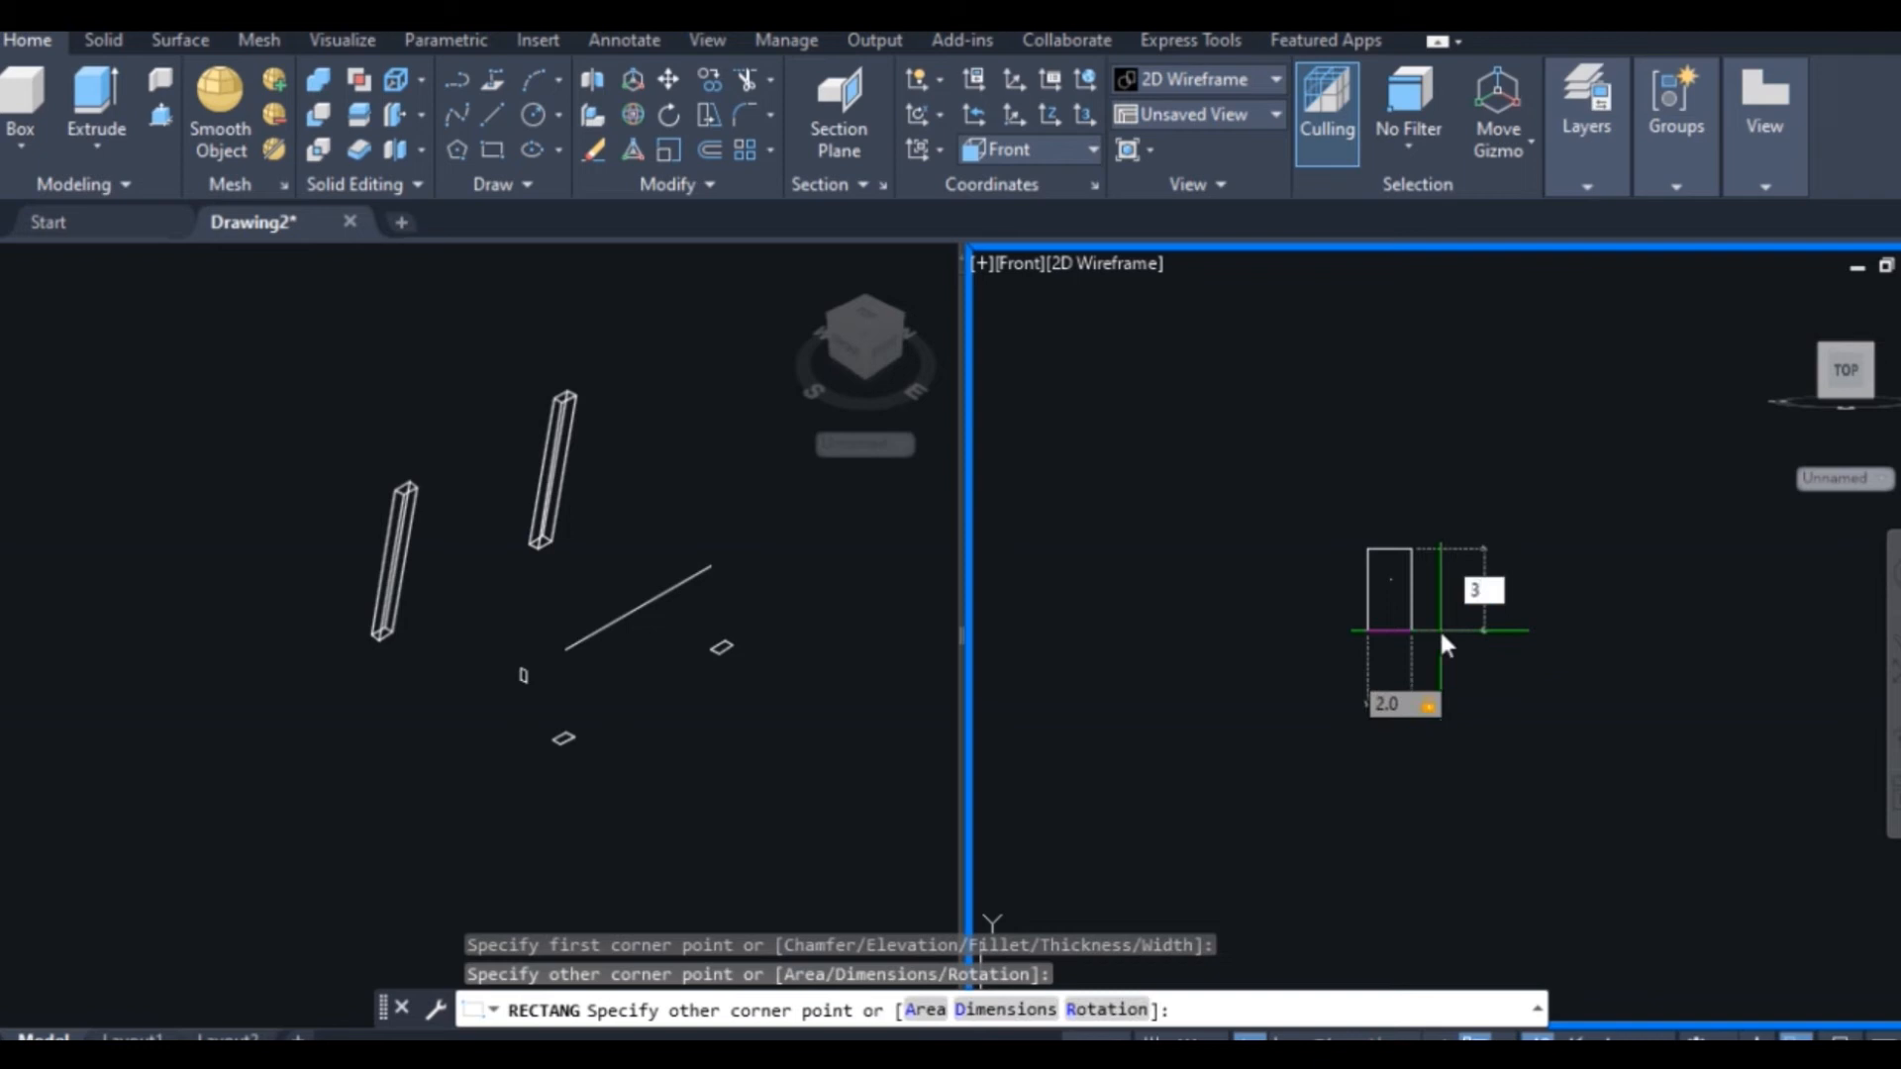
{"action": "key", "text": "Return"}
{"action": "scroll", "coordinate": [1377, 555], "scroll_direction": "up", "scroll_amount": 1}
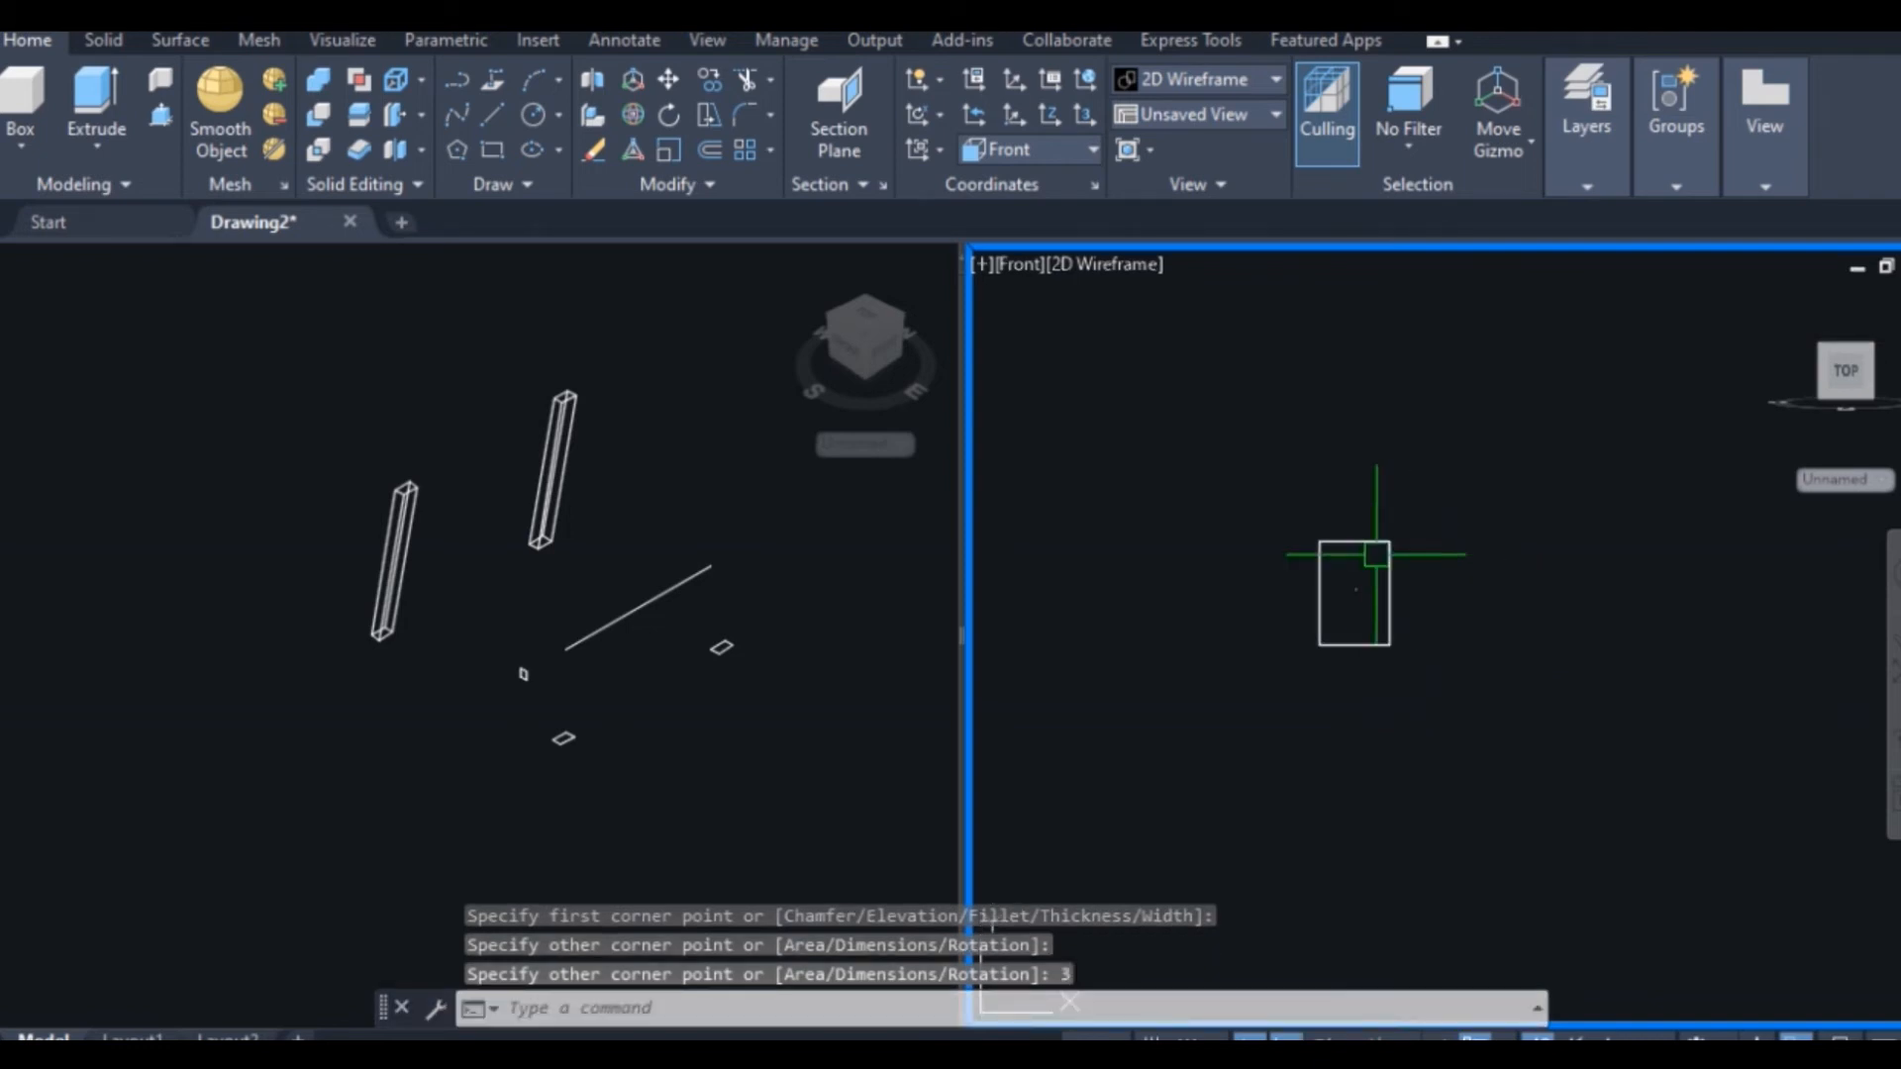
Move the rectangle by its center onto the end-on connecting line in the Front view
{"action": "left_click", "coordinate": [1354, 542]}
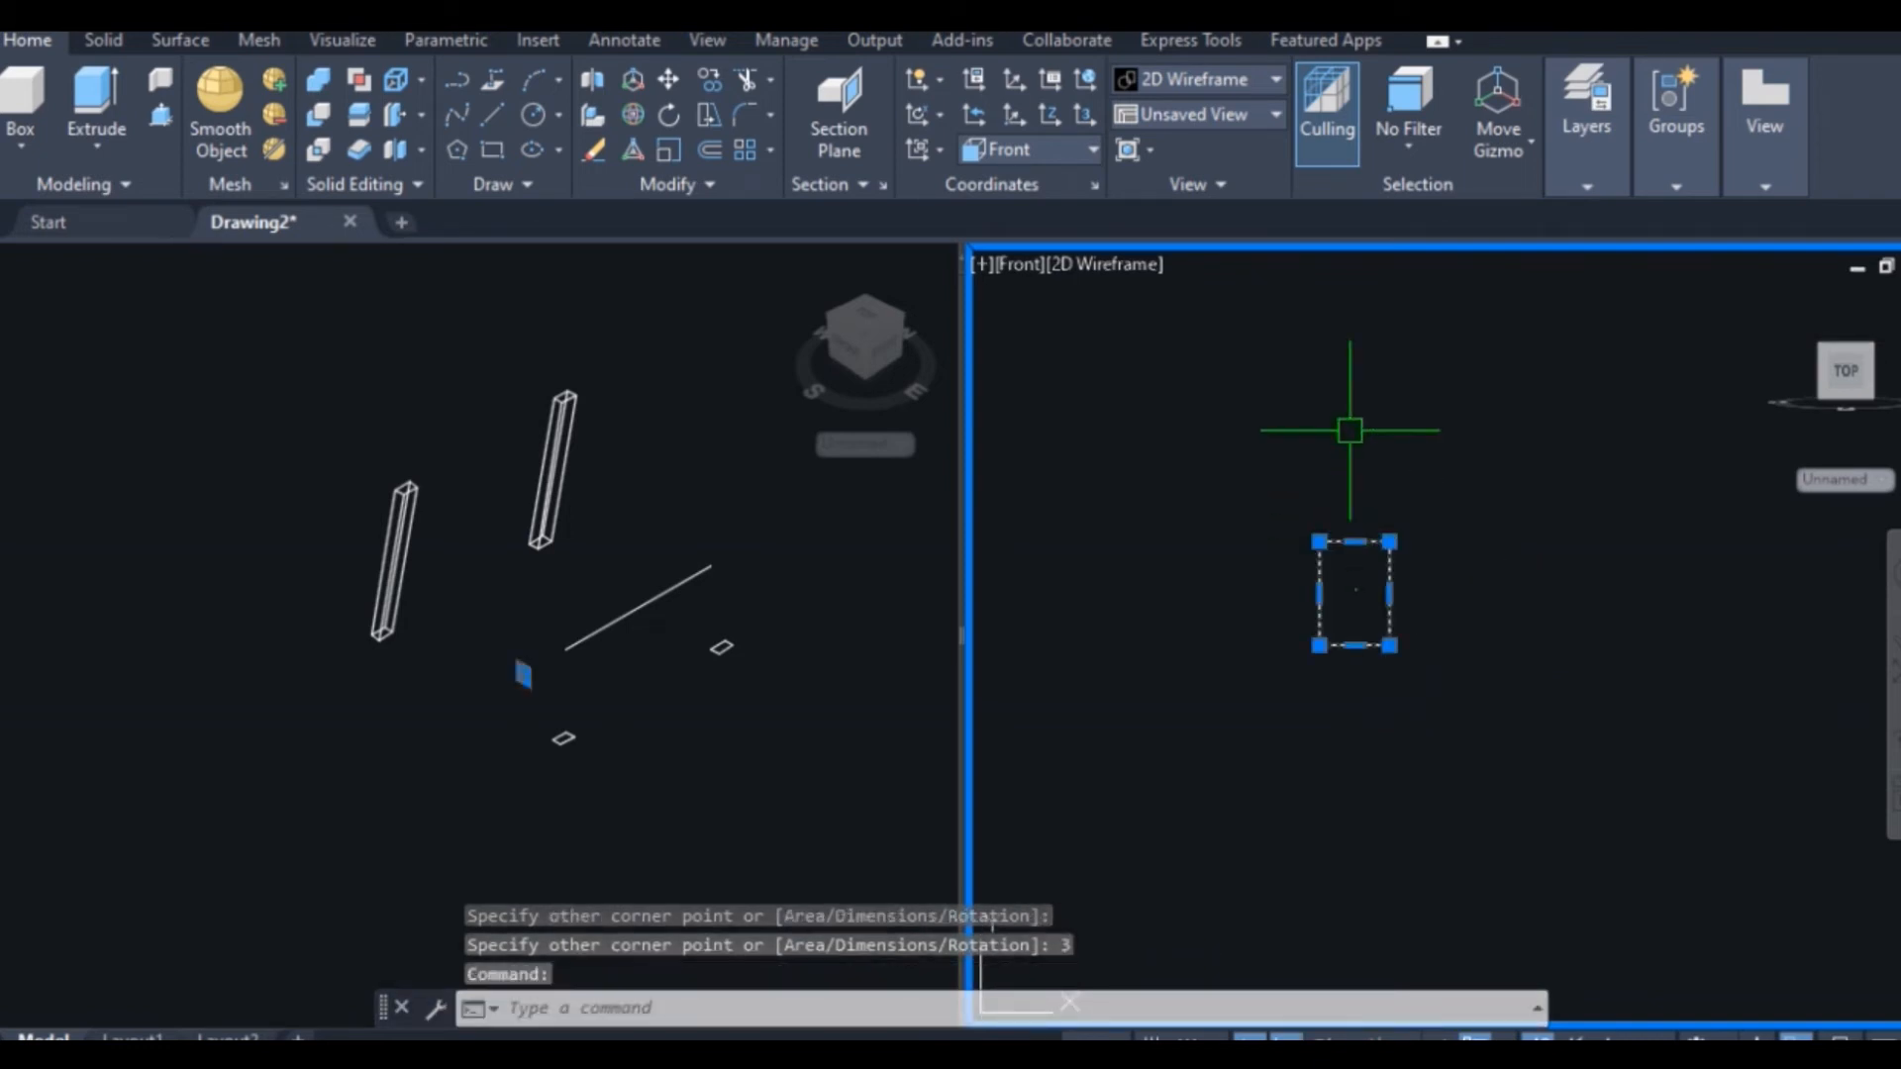
{"action": "type", "text": "m"}
{"action": "key", "text": "Return"}
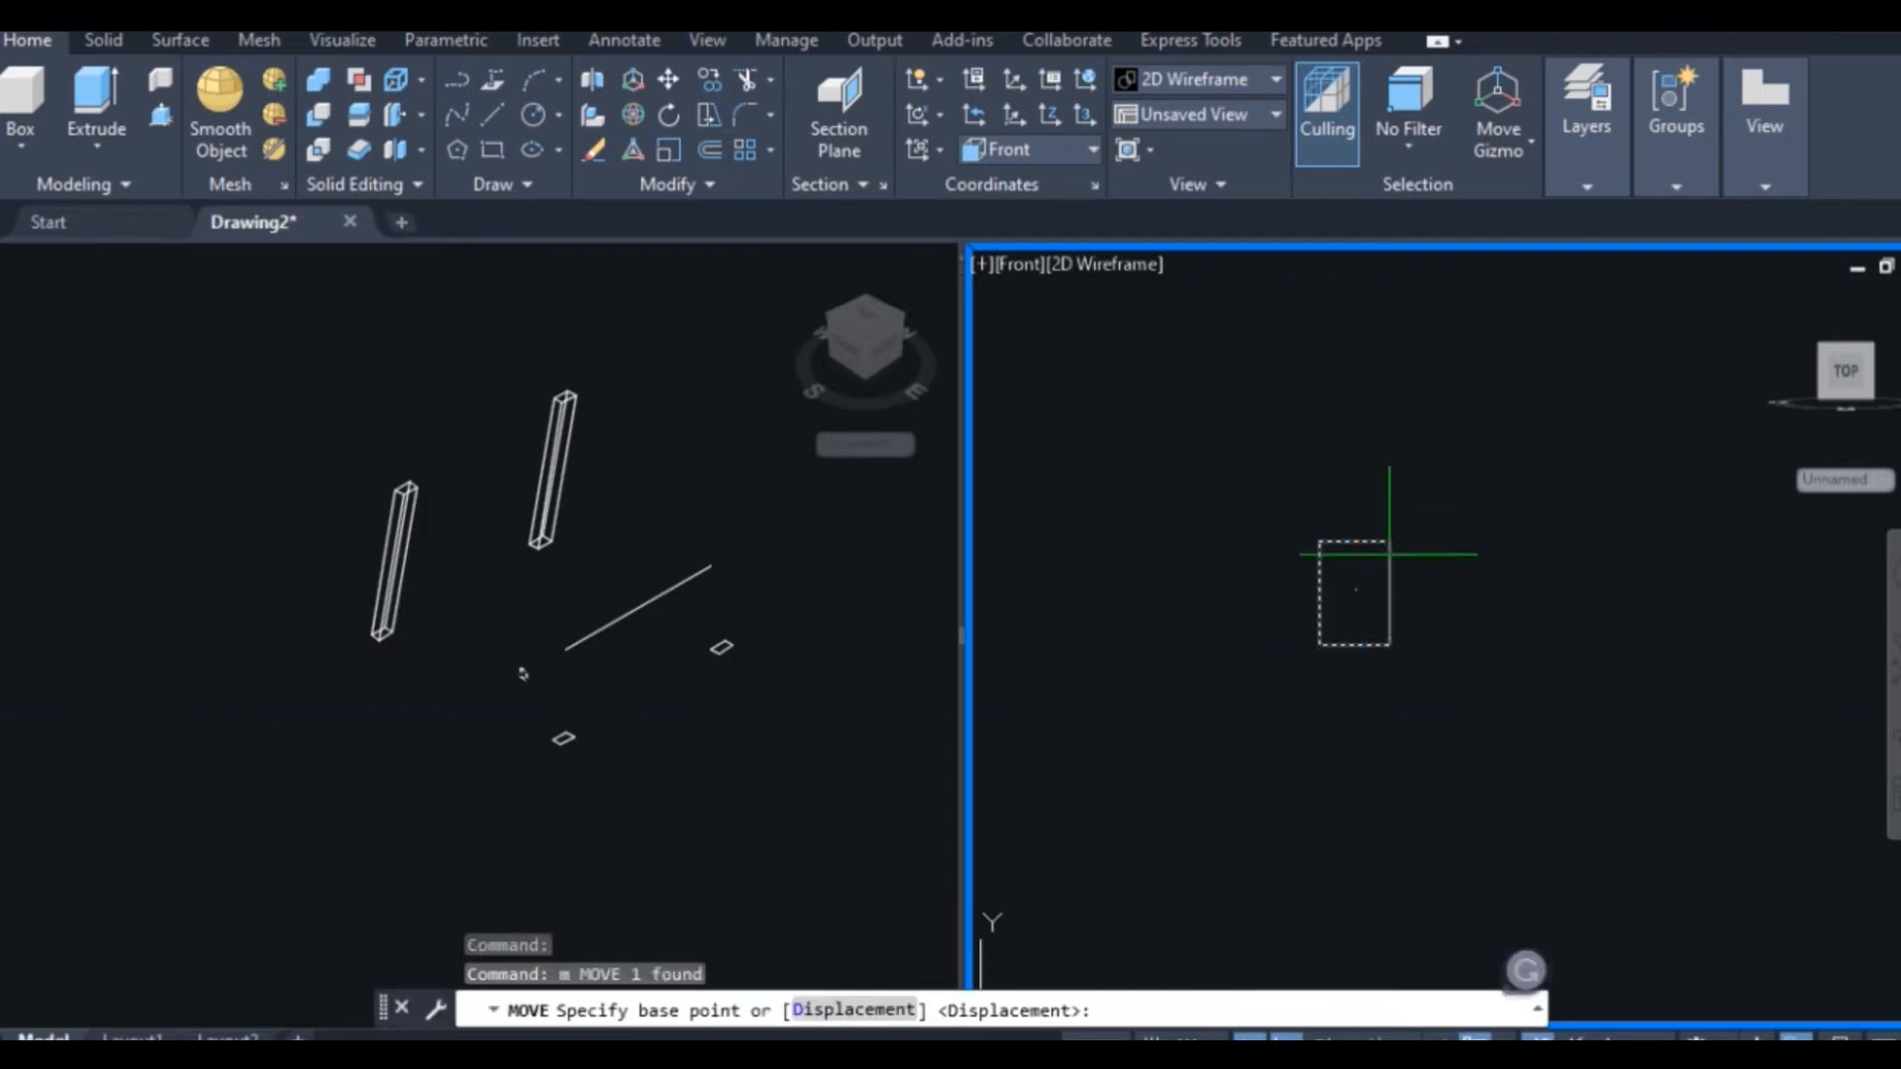
{"action": "left_click", "coordinate": [1356, 596]}
{"action": "left_click", "coordinate": [1359, 594]}
{"action": "scroll", "coordinate": [1317, 580], "scroll_direction": "down", "scroll_amount": 1}
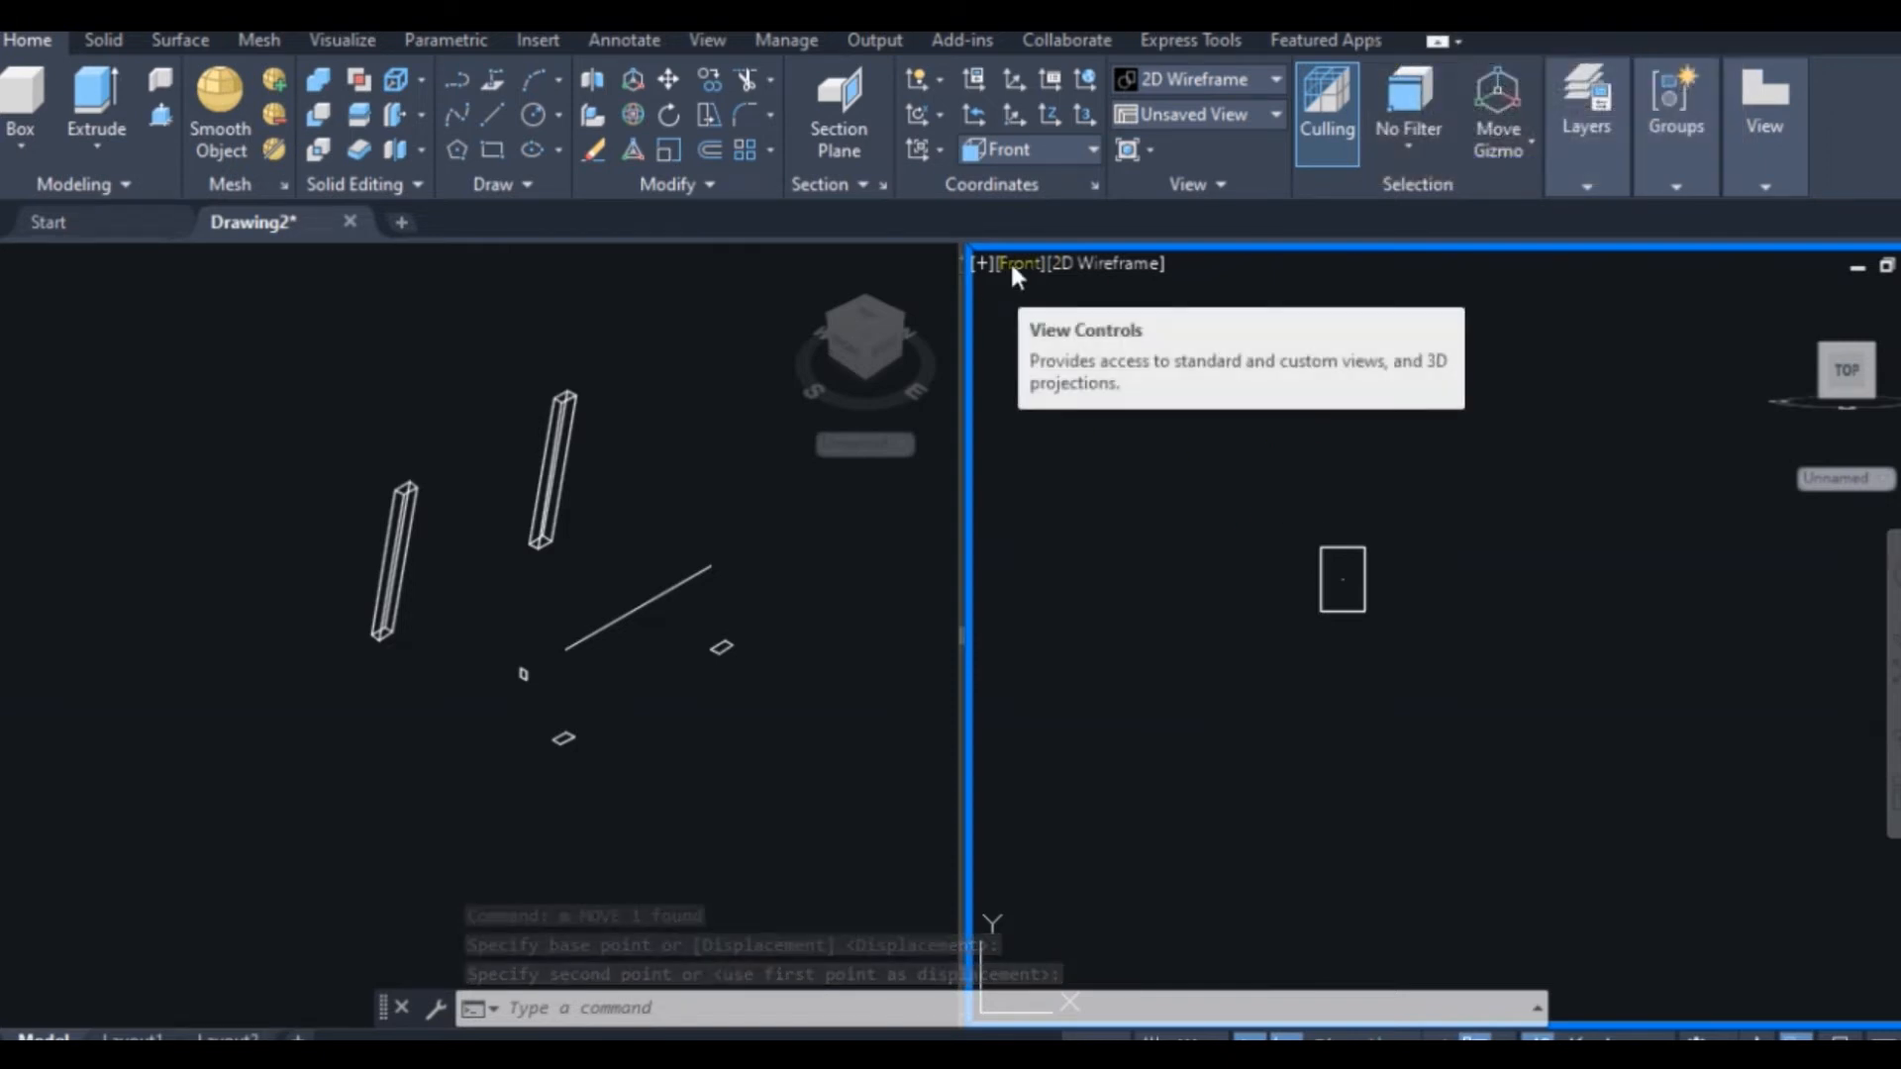
Move the rectangle in the SE Isometric viewport from its center onto the near endpoint of the connecting line
{"action": "left_click", "coordinate": [703, 632]}
{"action": "scroll", "coordinate": [703, 631], "scroll_direction": "up", "scroll_amount": 2}
{"action": "left_click", "coordinate": [1233, 473]}
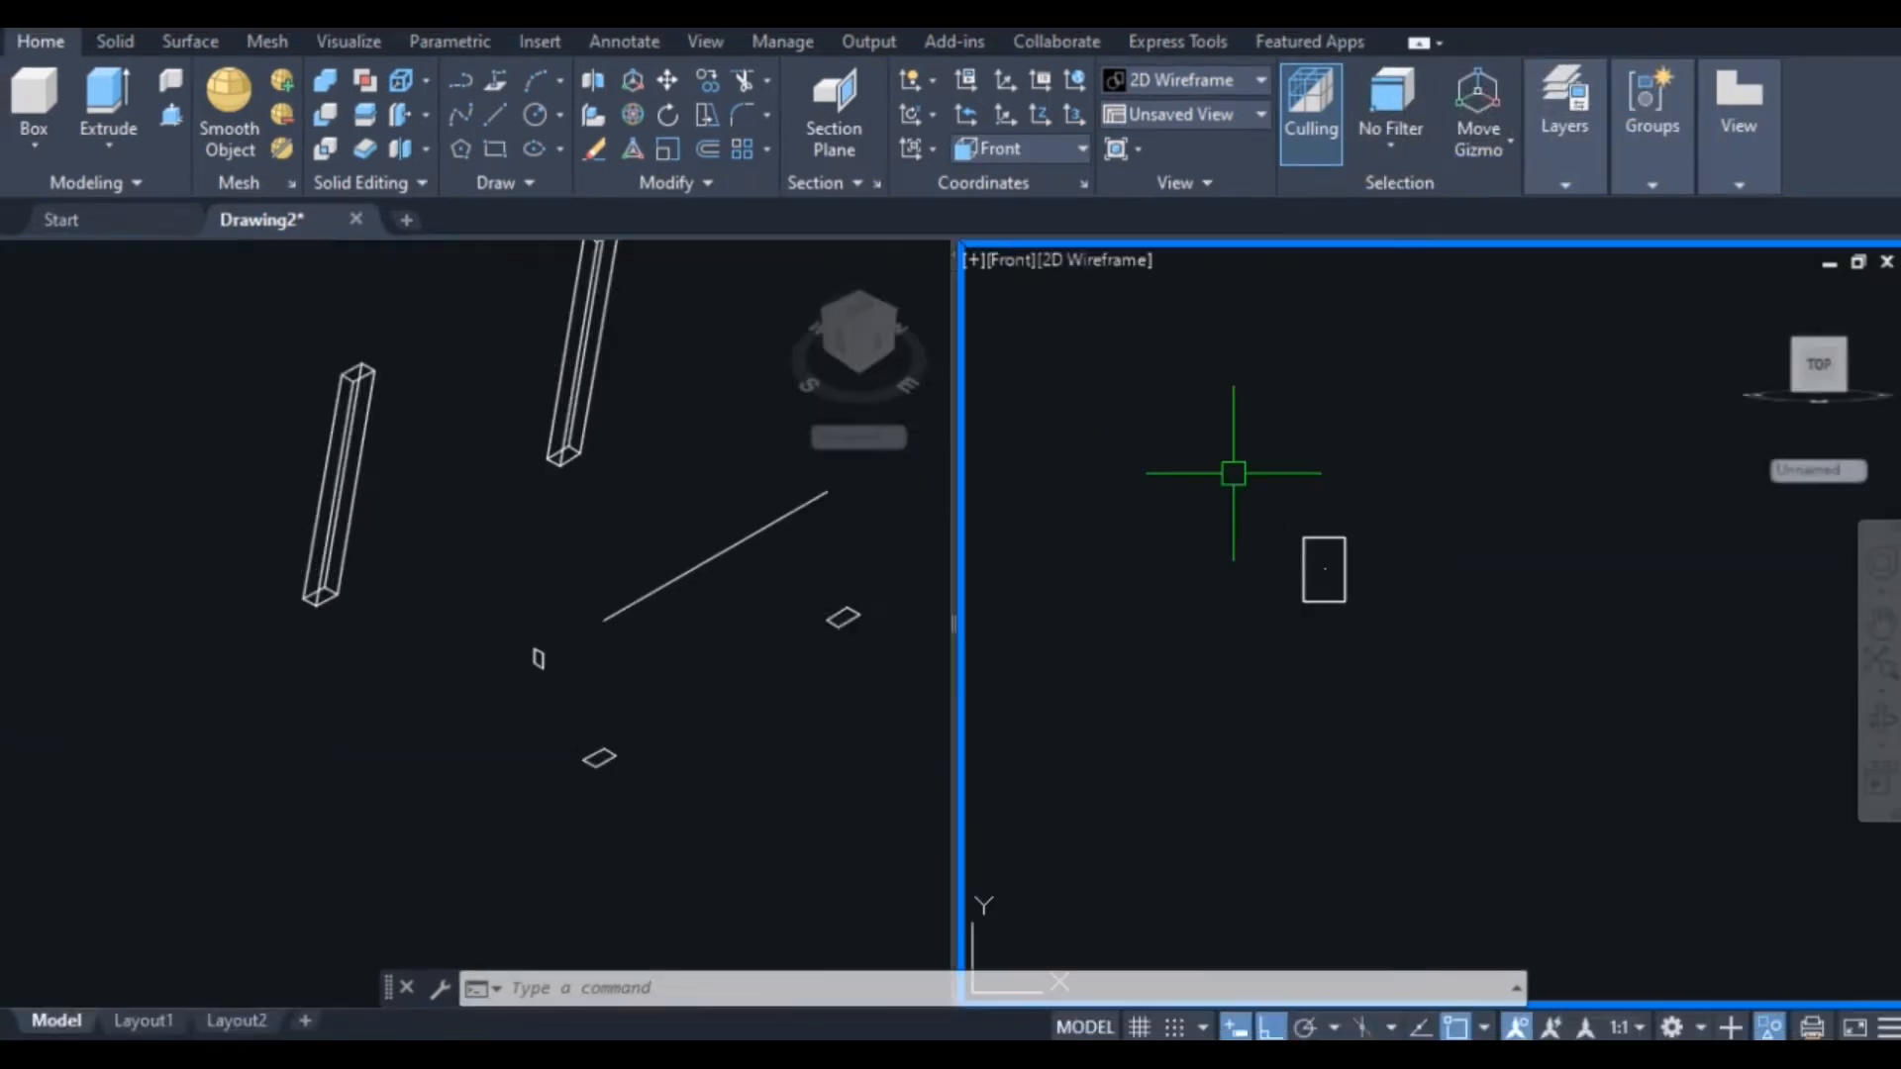
{"action": "left_click", "coordinate": [518, 545]}
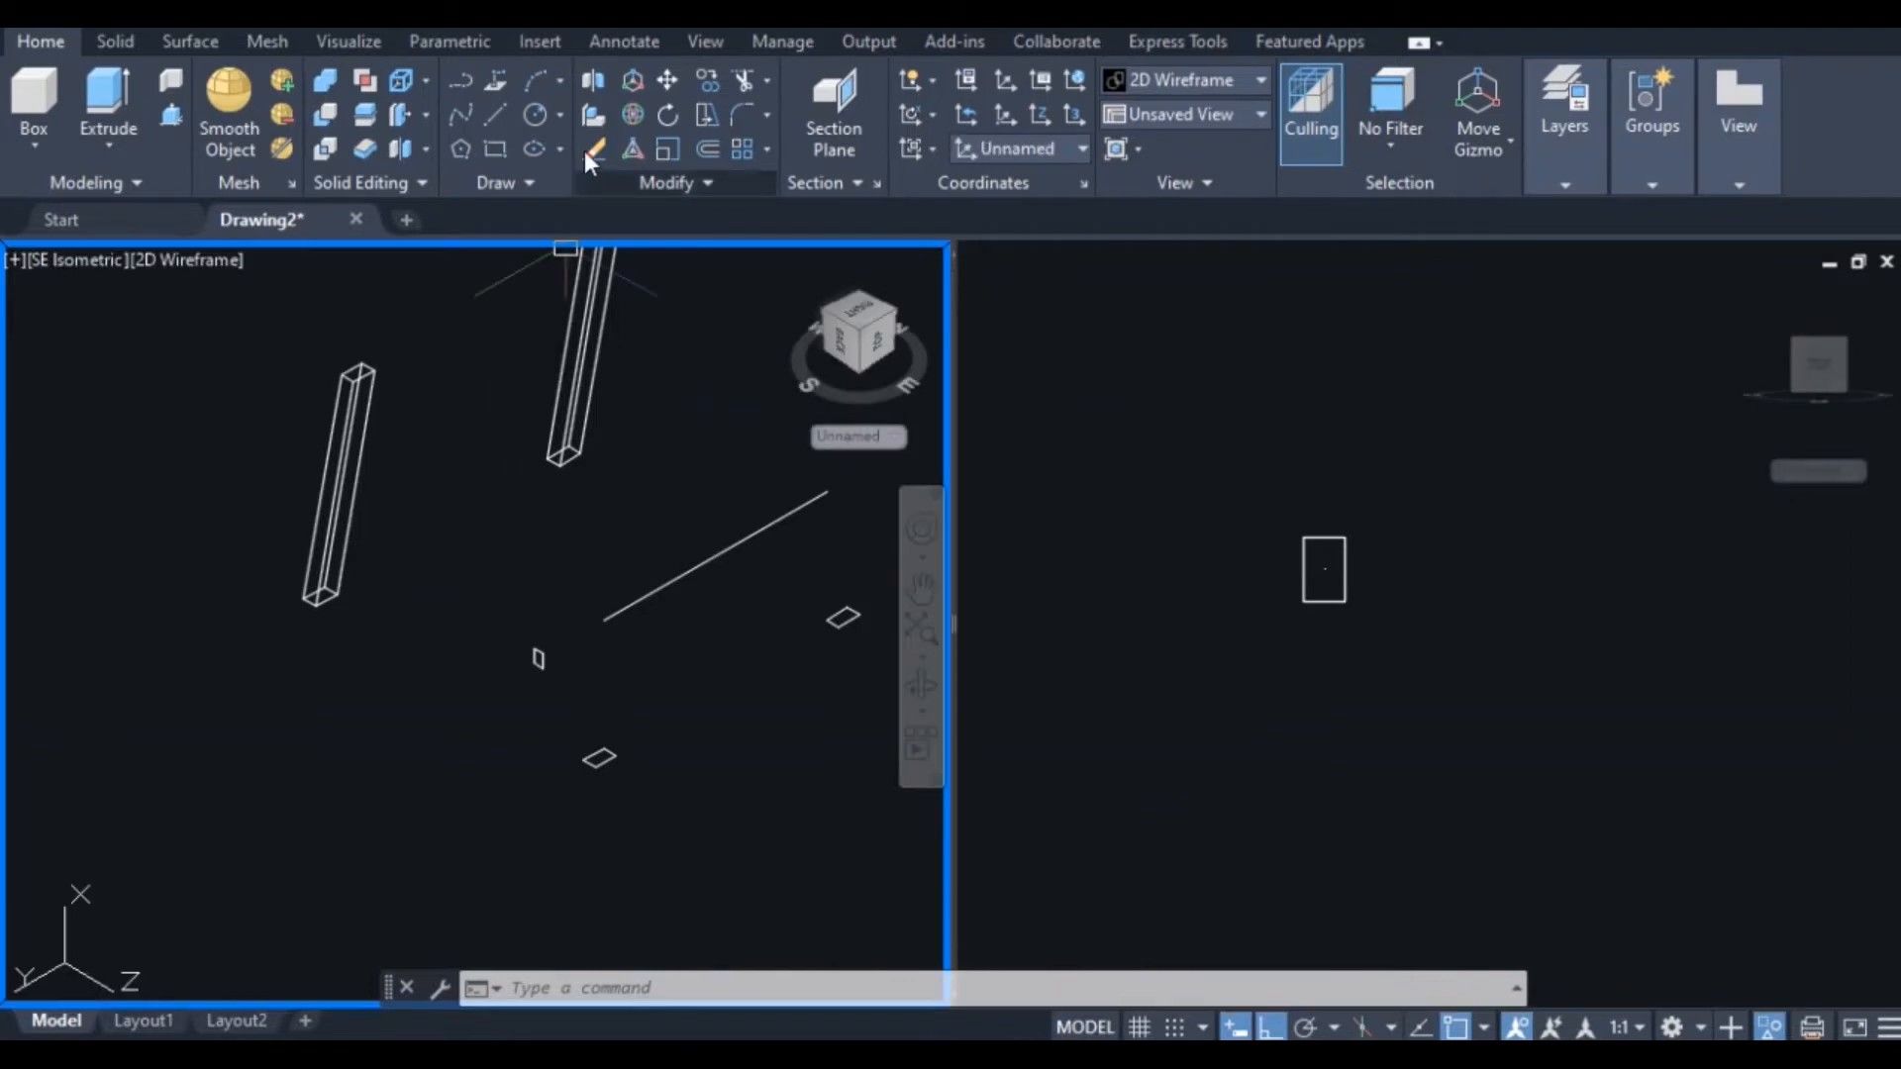
{"action": "left_click", "coordinate": [666, 79]}
{"action": "scroll", "coordinate": [537, 704], "scroll_direction": "up", "scroll_amount": 3}
{"action": "left_click", "coordinate": [540, 634]}
{"action": "key", "text": "Return"}
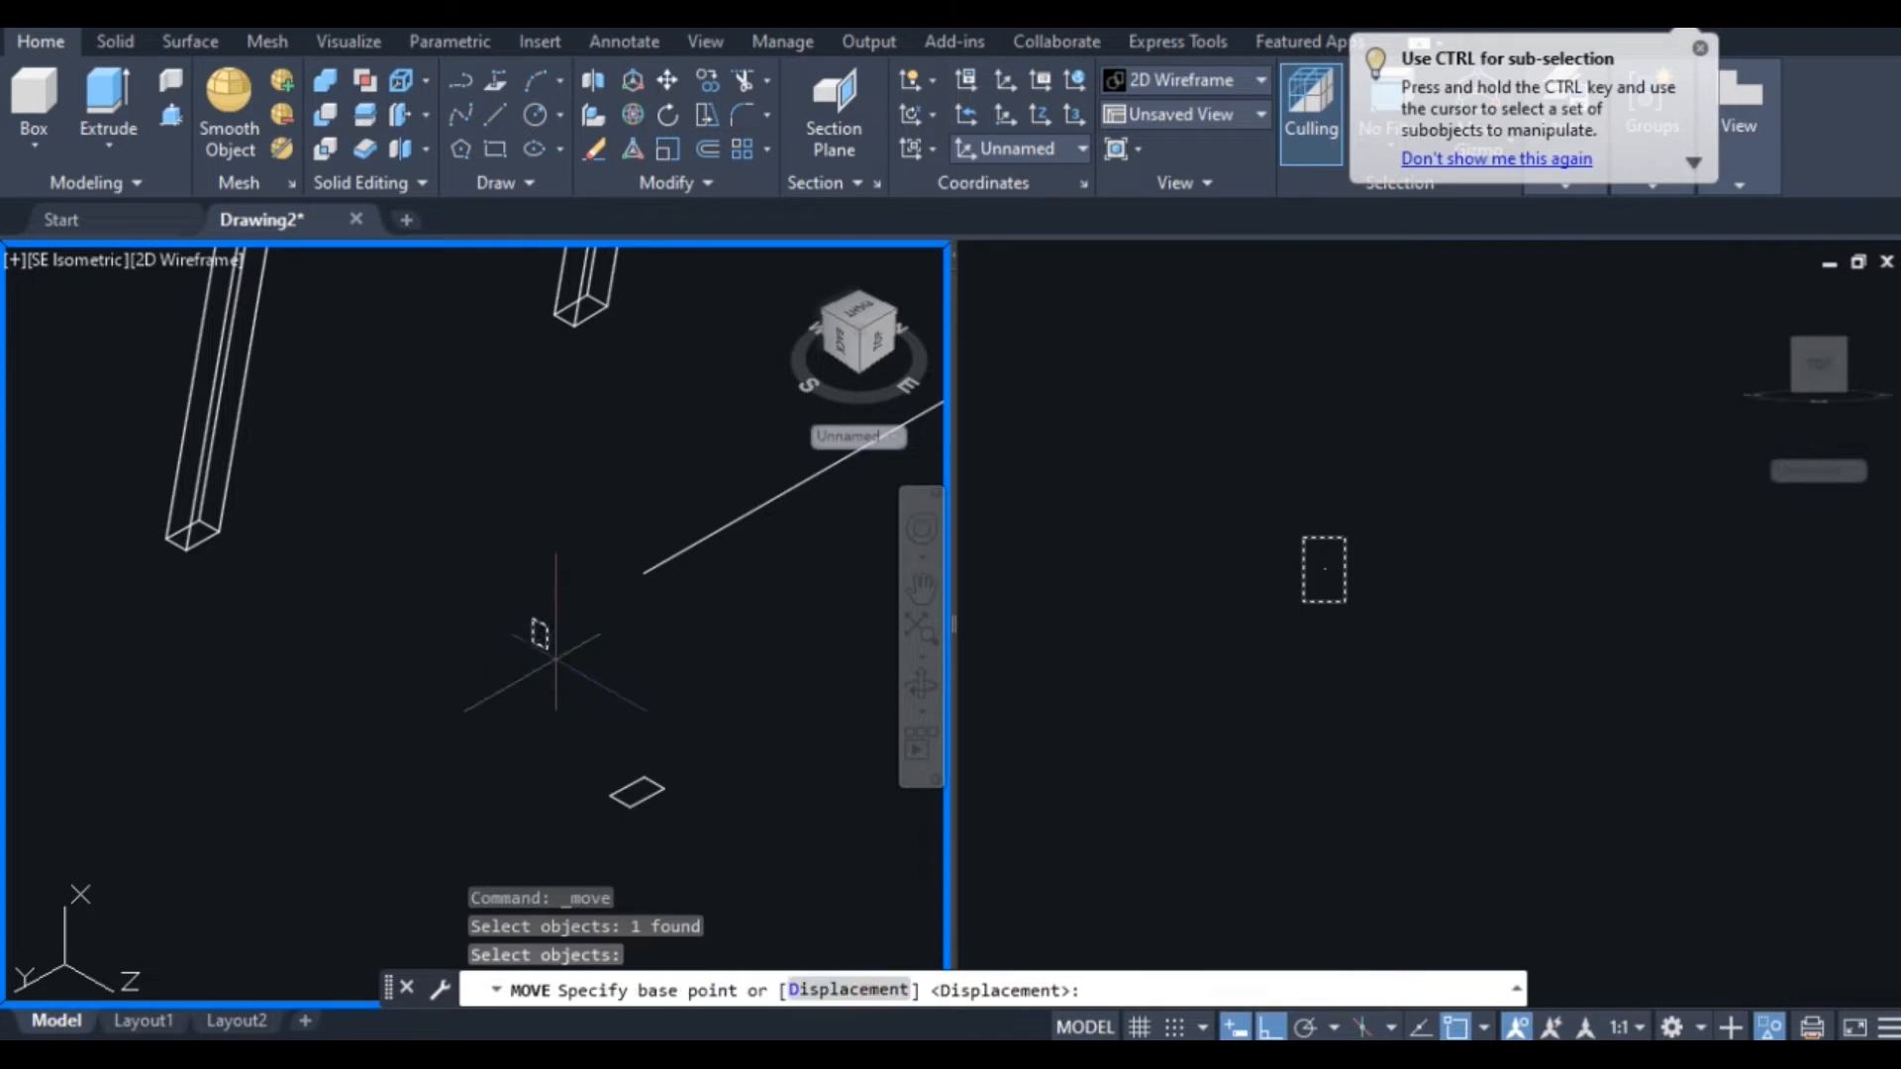
{"action": "scroll", "coordinate": [534, 623], "scroll_direction": "up", "scroll_amount": 4}
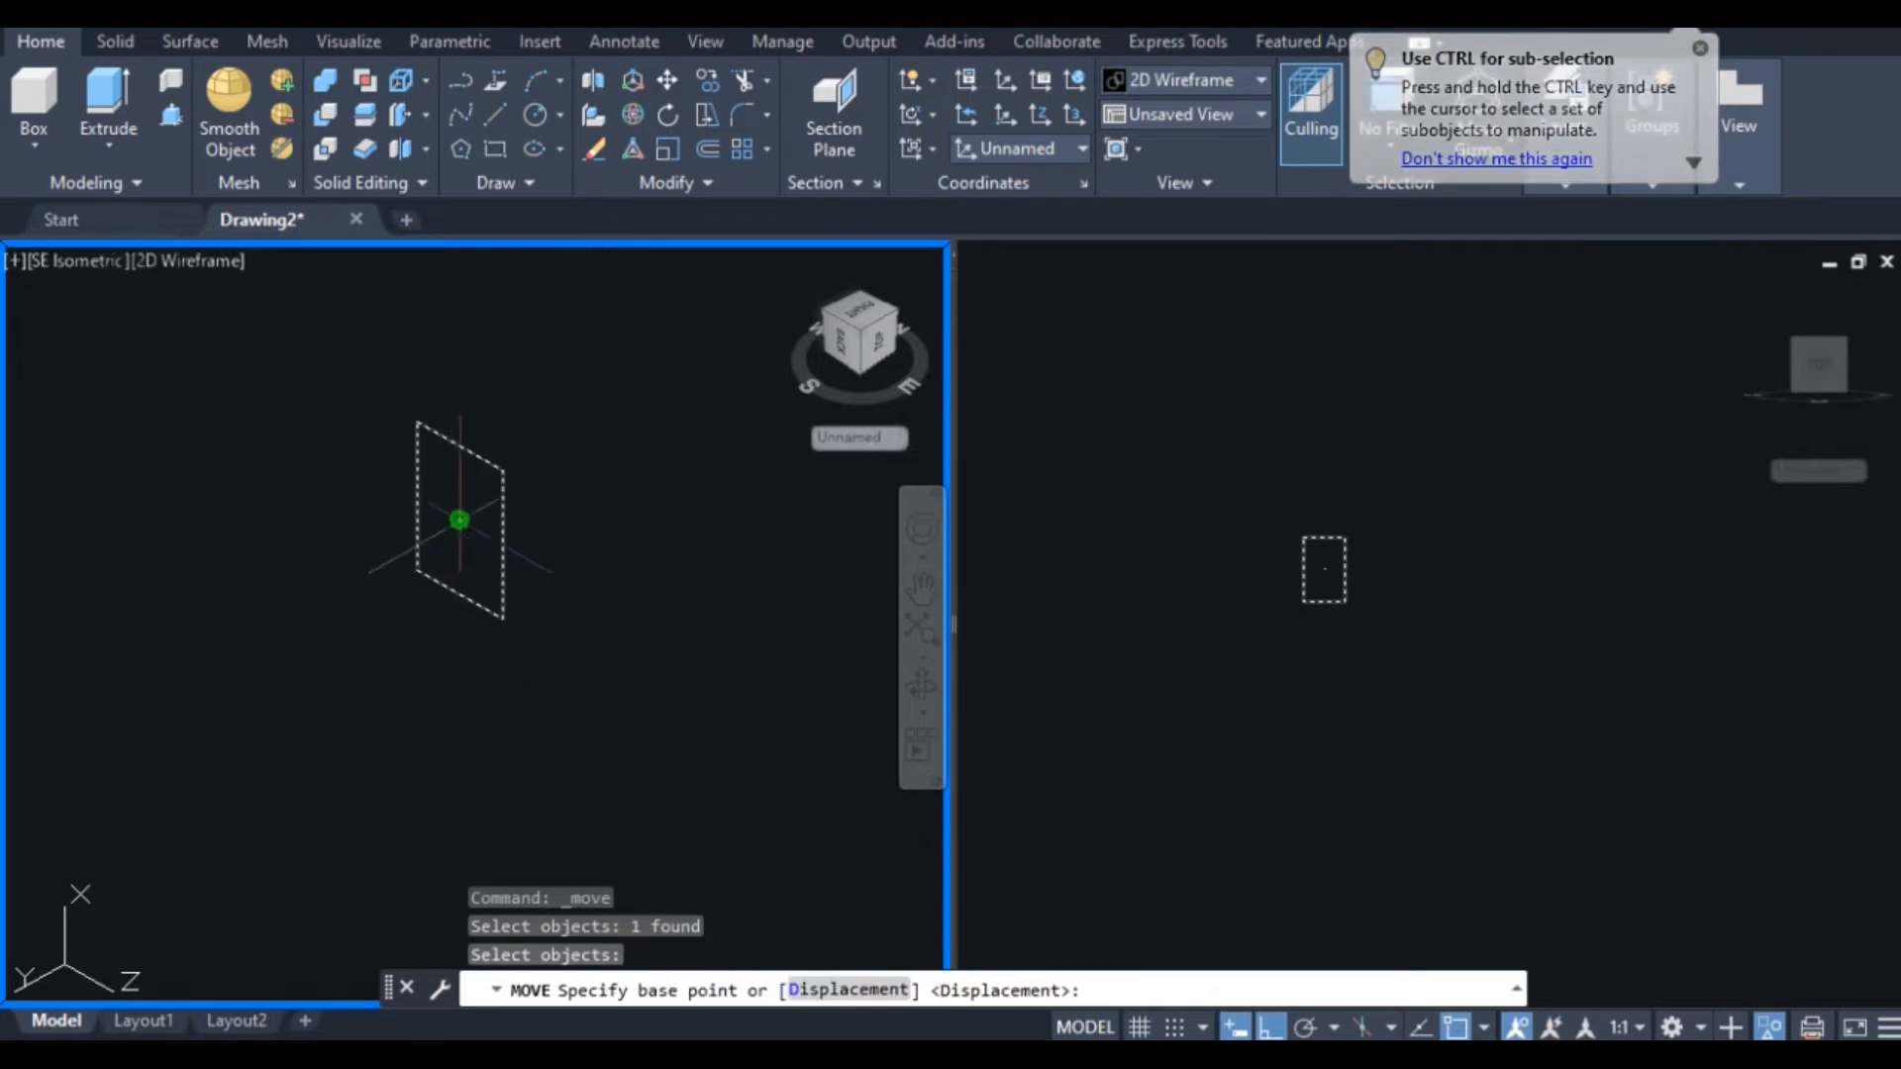
{"action": "left_click", "coordinate": [459, 522]}
{"action": "scroll", "coordinate": [492, 496], "scroll_direction": "down", "scroll_amount": 3}
{"action": "scroll", "coordinate": [637, 396], "scroll_direction": "up", "scroll_amount": 3}
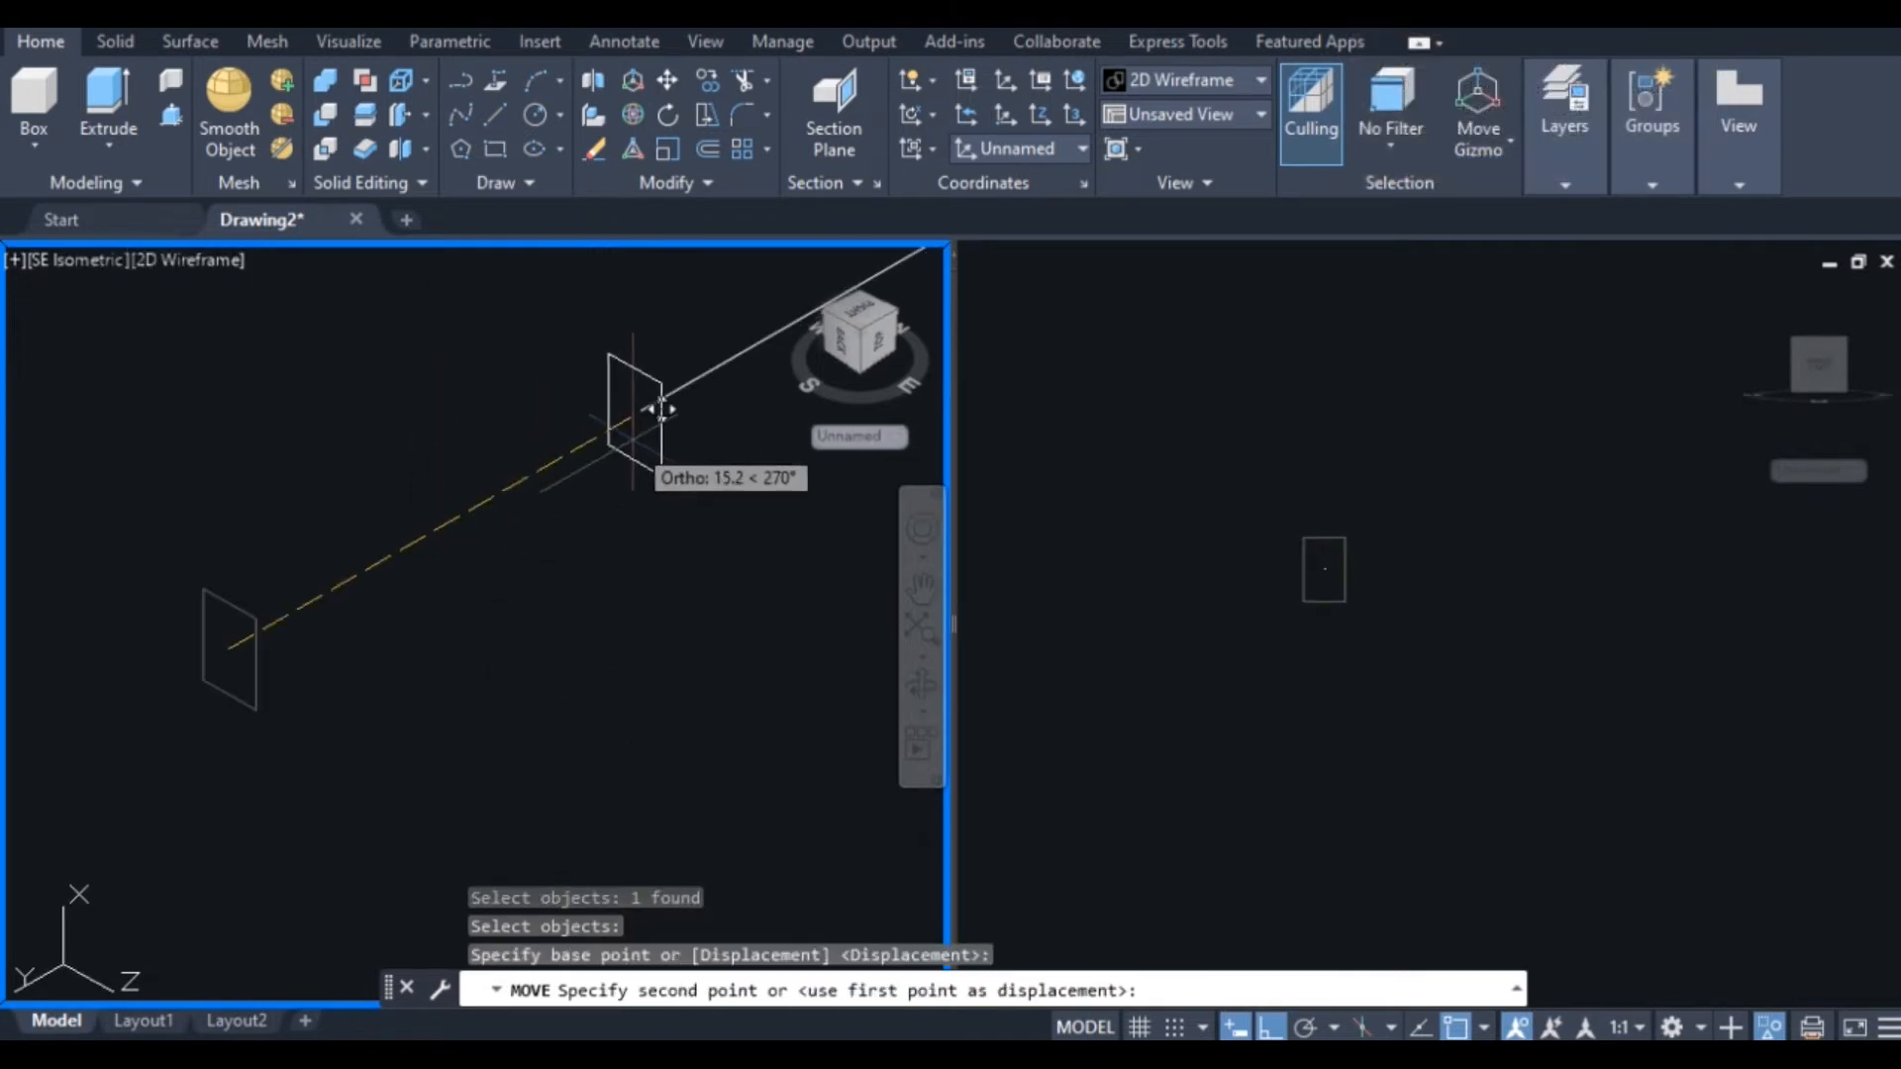
{"action": "left_click", "coordinate": [644, 398]}
{"action": "scroll", "coordinate": [629, 415], "scroll_direction": "down", "scroll_amount": 4}
{"action": "scroll", "coordinate": [626, 435], "scroll_direction": "down", "scroll_amount": 4}
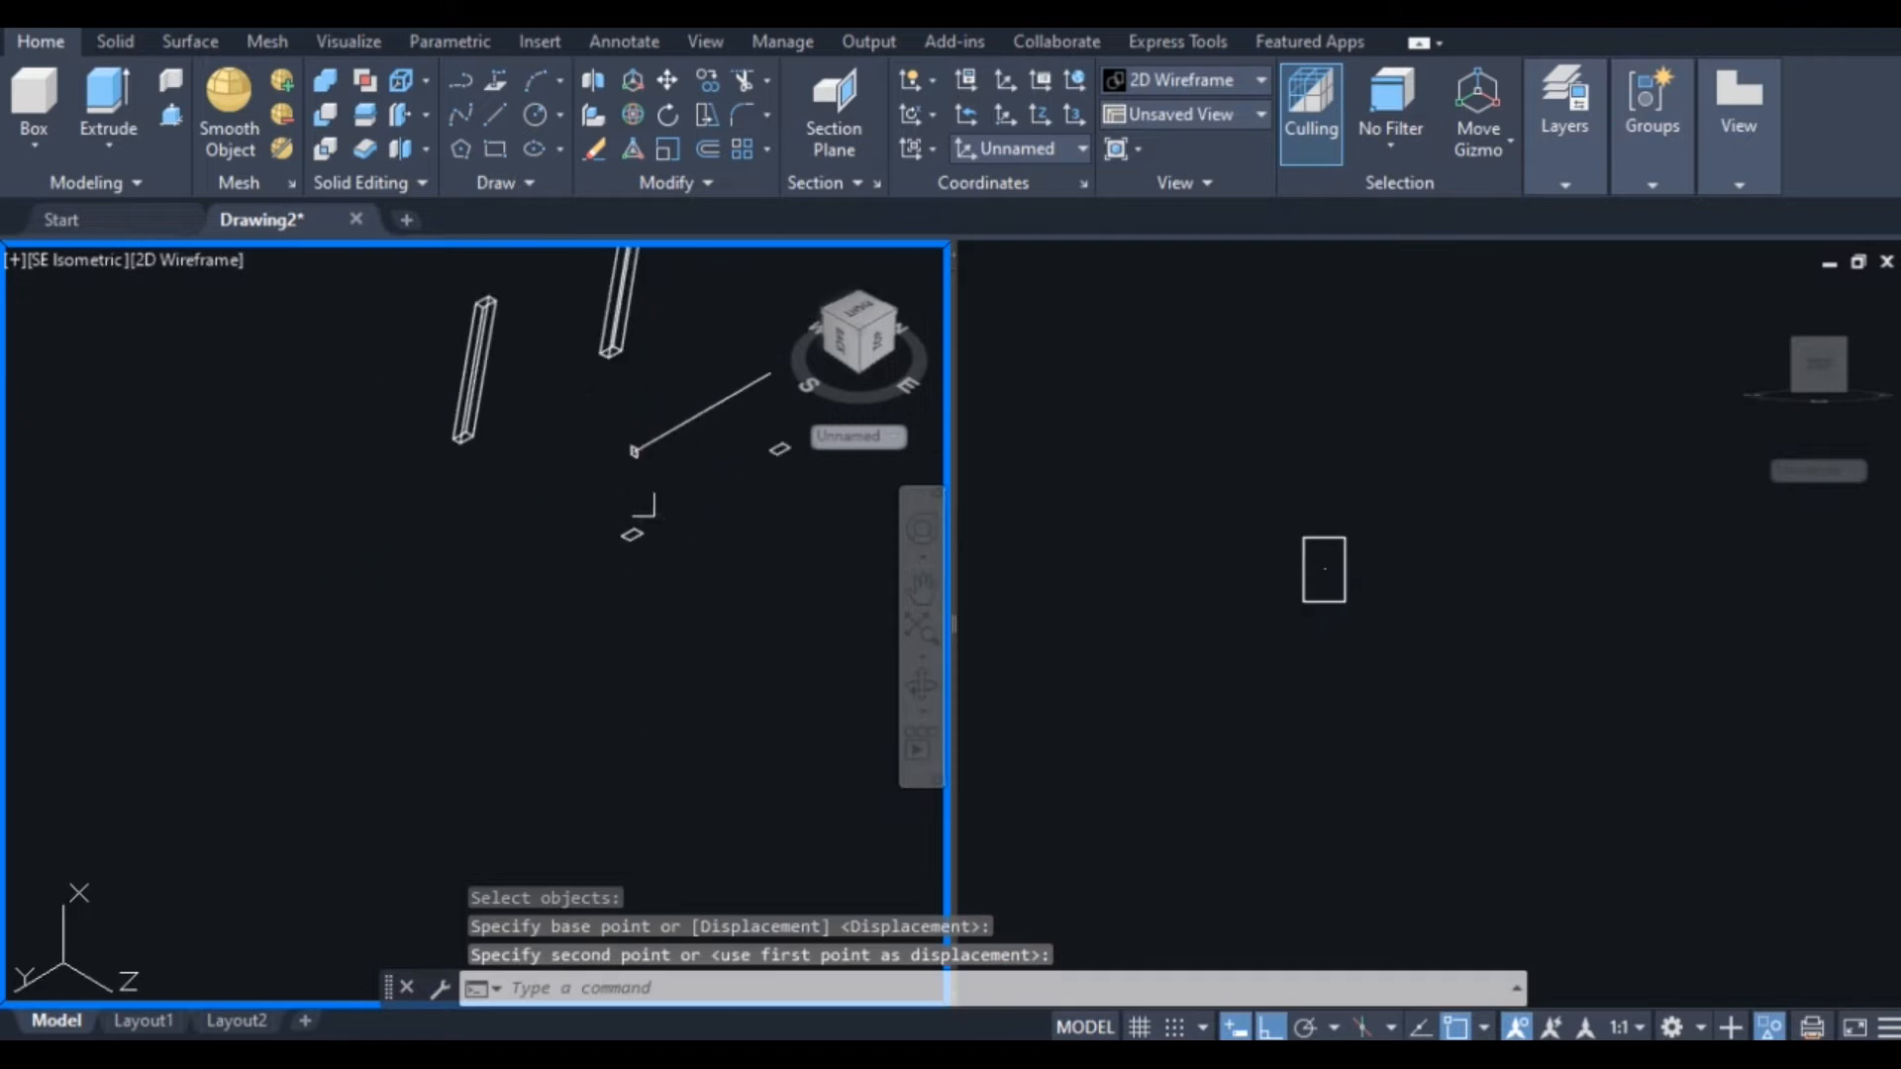
Presspull the rectangle along the connecting line up to the line's far endpoint to form the crosspiece
{"action": "scroll", "coordinate": [752, 463], "scroll_direction": "up", "scroll_amount": 4}
{"action": "scroll", "coordinate": [330, 468], "scroll_direction": "up", "scroll_amount": 2}
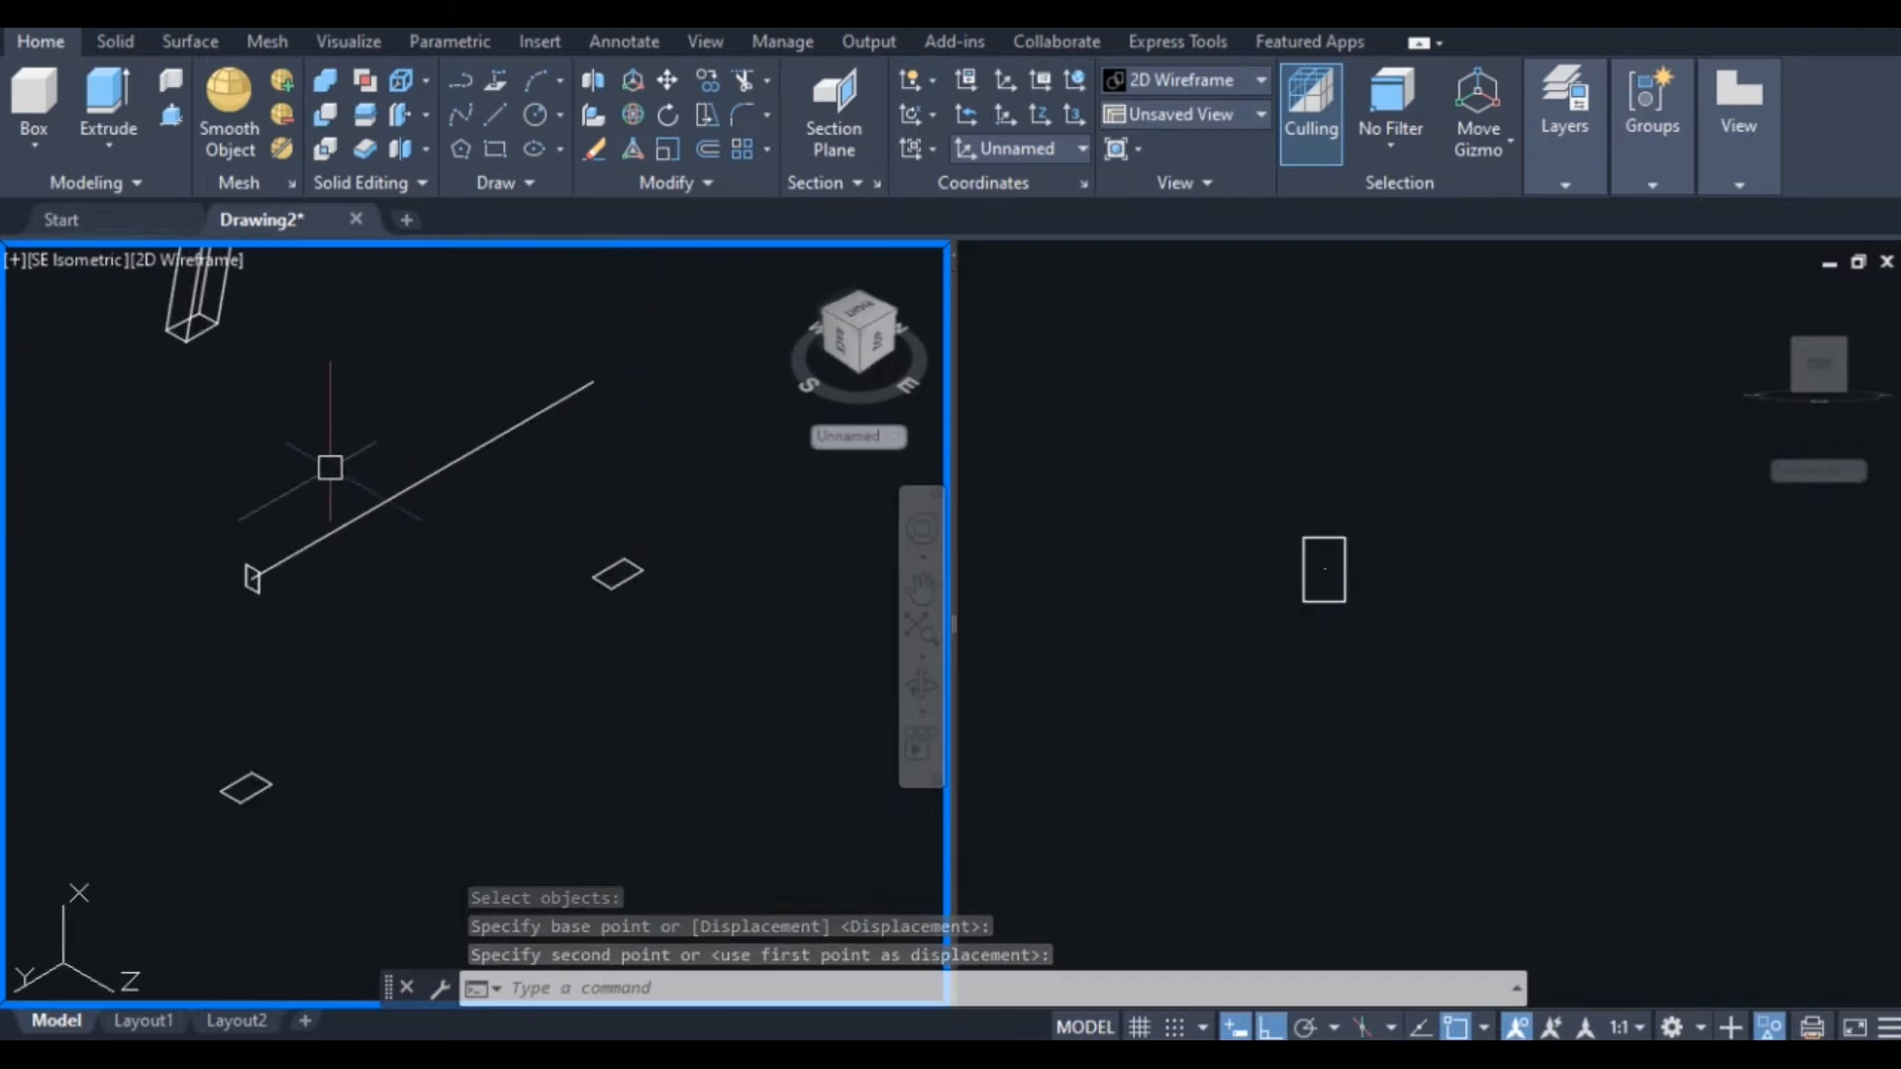
{"action": "left_click", "coordinate": [176, 117]}
{"action": "scroll", "coordinate": [229, 646], "scroll_direction": "up", "scroll_amount": 2}
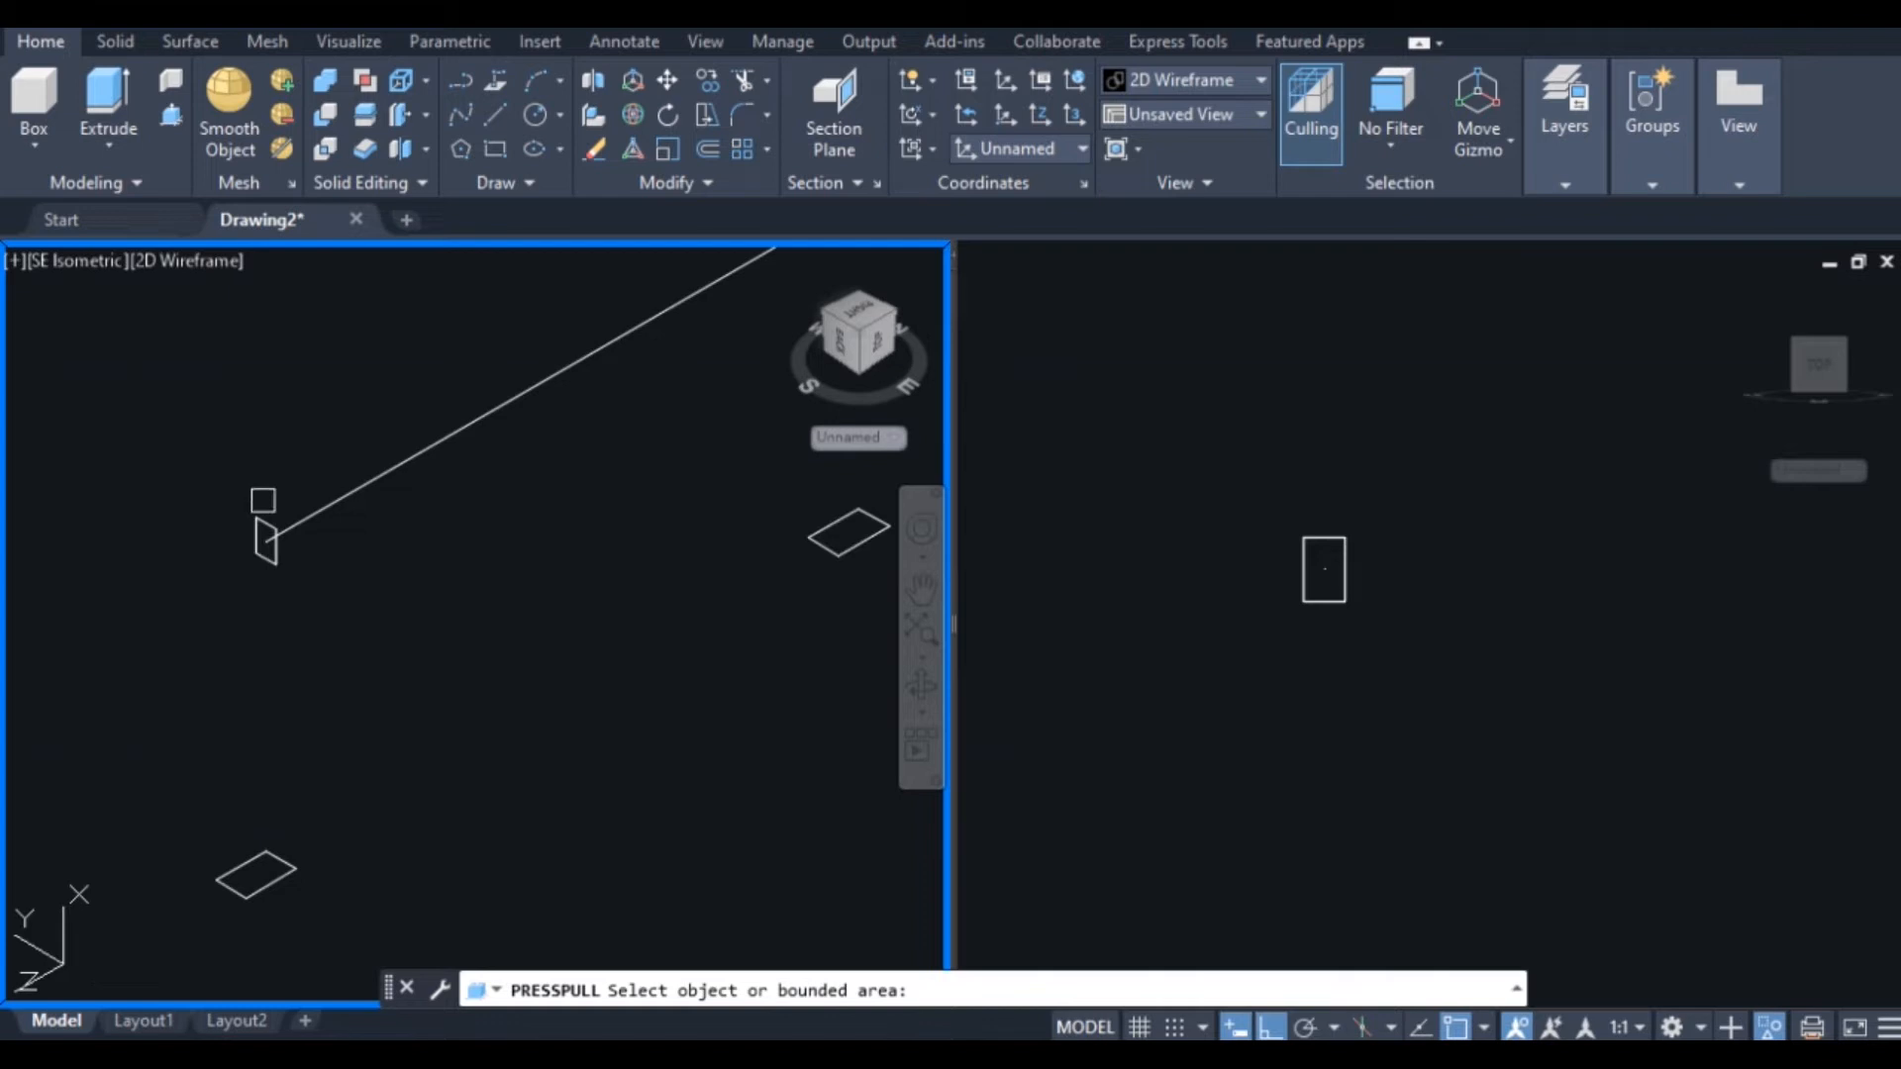
{"action": "left_click", "coordinate": [257, 535]}
{"action": "scroll", "coordinate": [327, 459], "scroll_direction": "down", "scroll_amount": 3}
{"action": "scroll", "coordinate": [416, 435], "scroll_direction": "up", "scroll_amount": 4}
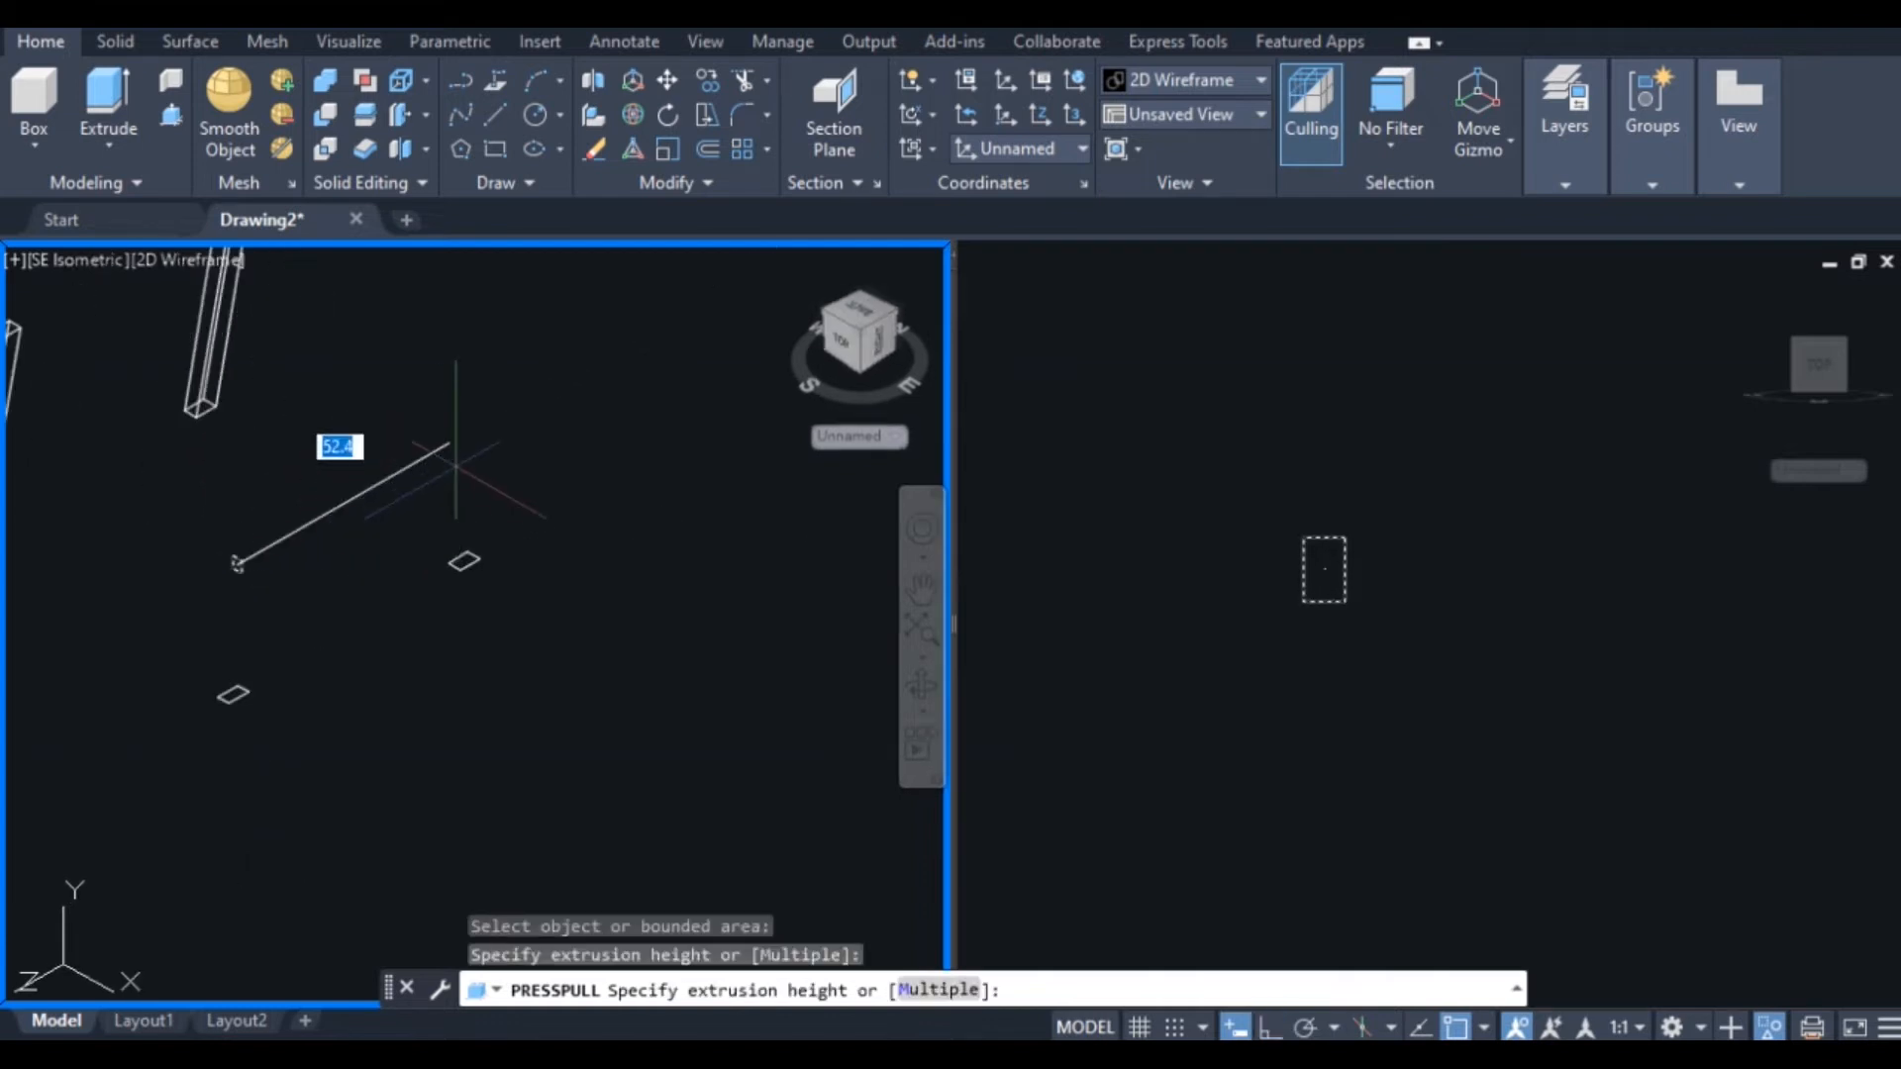
{"action": "left_click", "coordinate": [450, 449]}
{"action": "scroll", "coordinate": [460, 466], "scroll_direction": "down", "scroll_amount": 3}
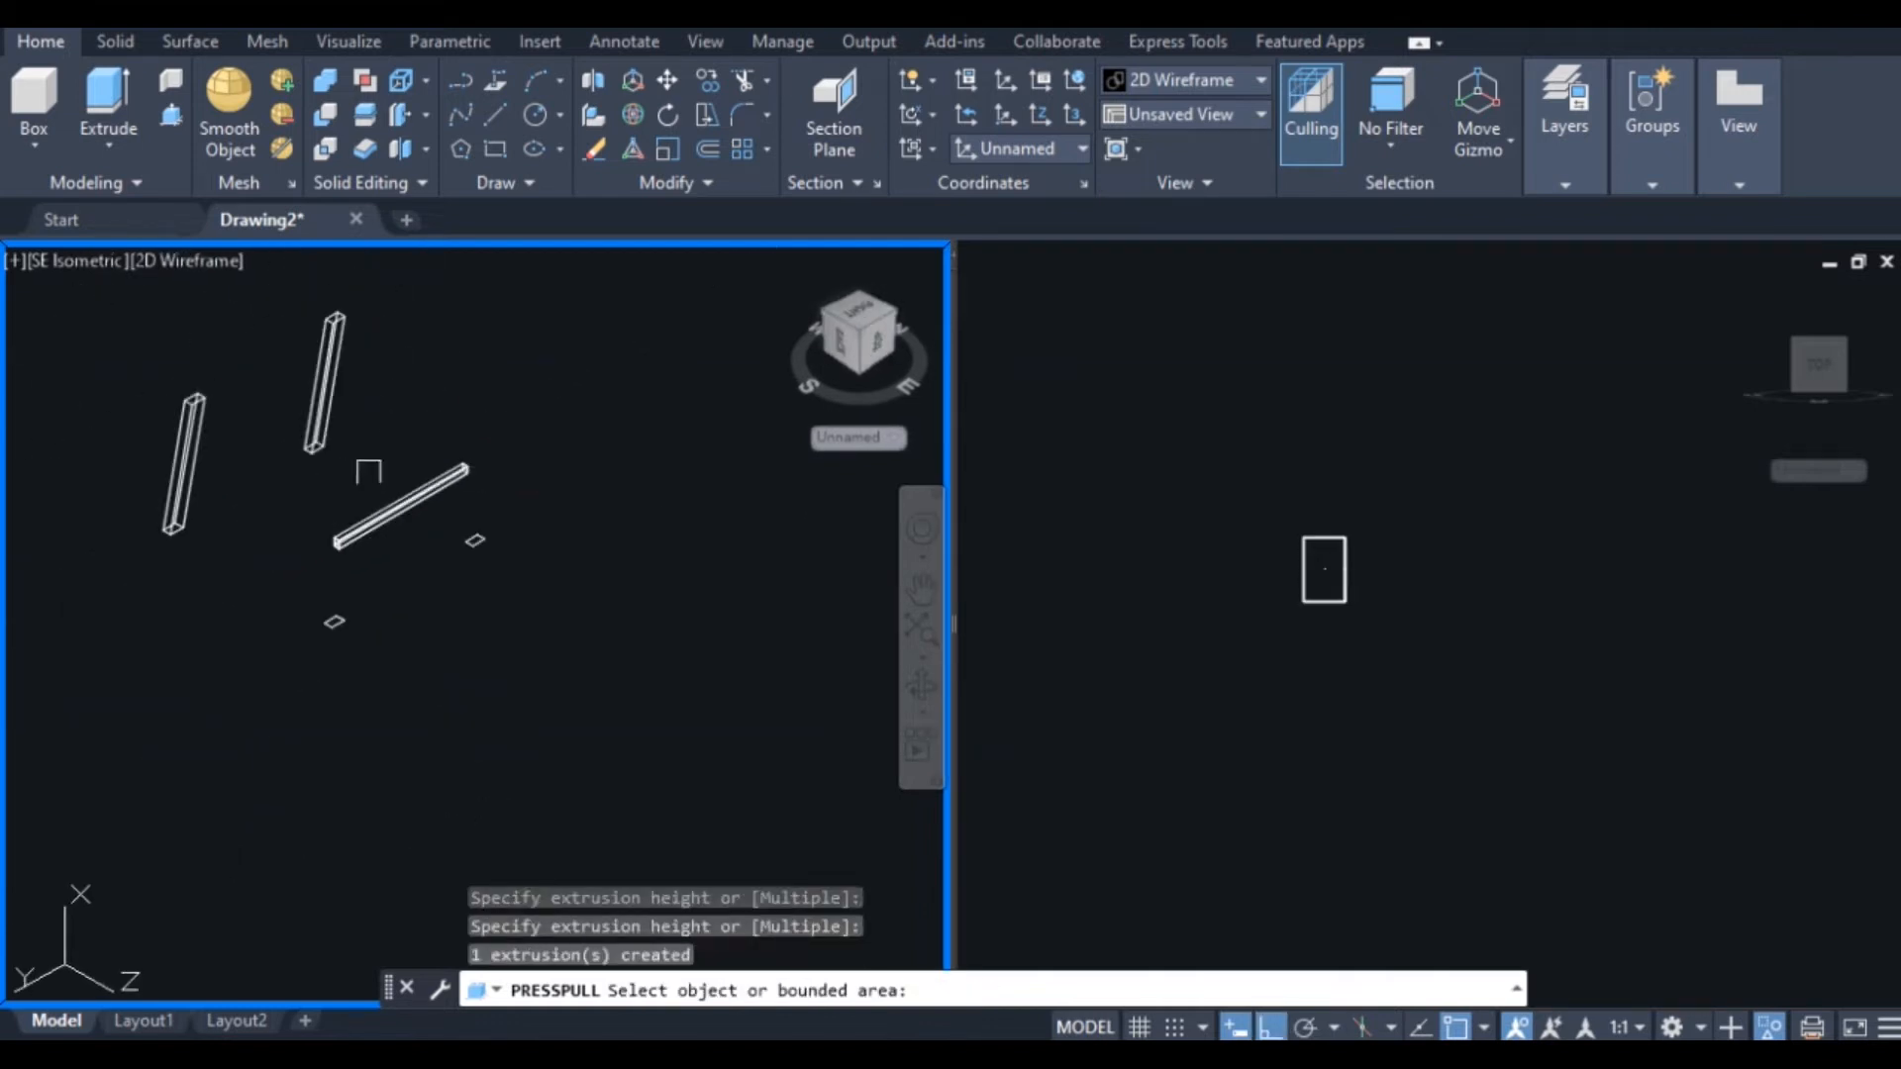
{"action": "right_click", "coordinate": [433, 352]}
End the object isolation to show the two hidden vertical legs again
{"action": "right_click", "coordinate": [434, 365]}
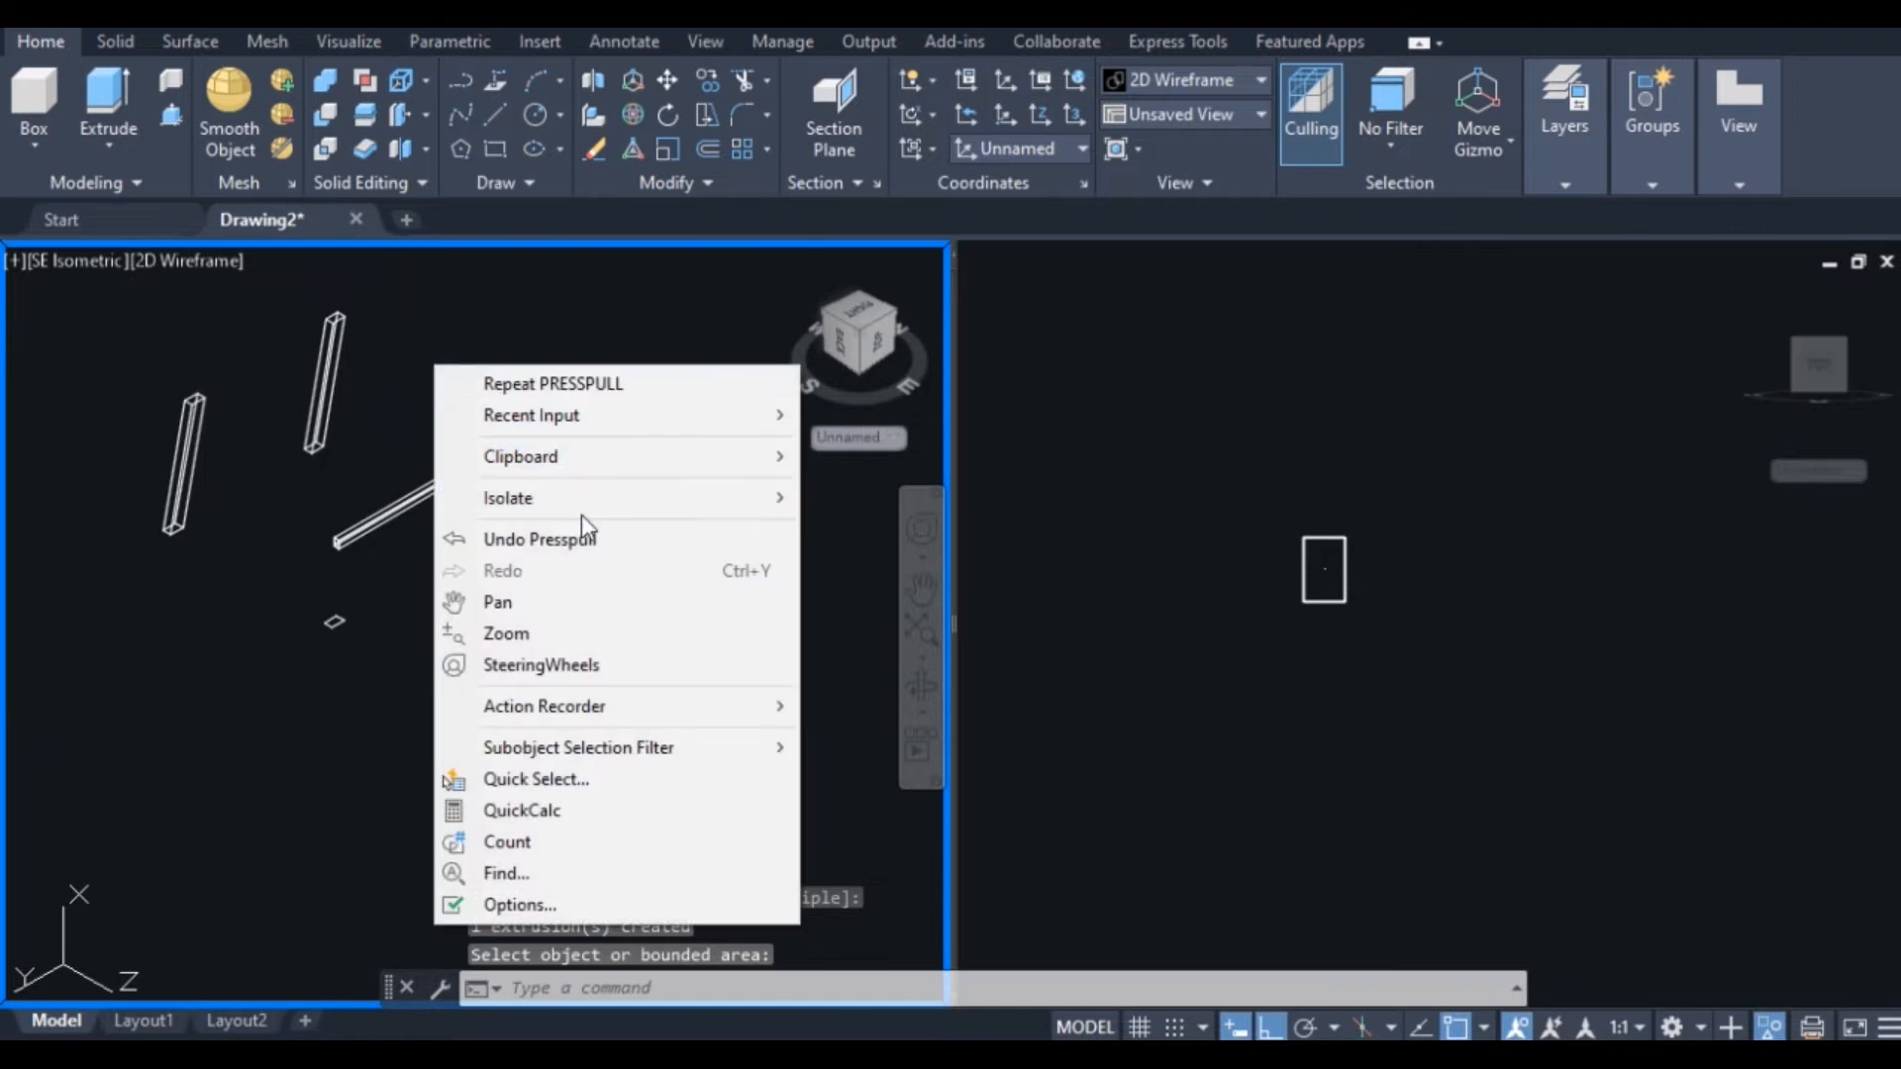
{"action": "mouse_move", "coordinate": [676, 509]}
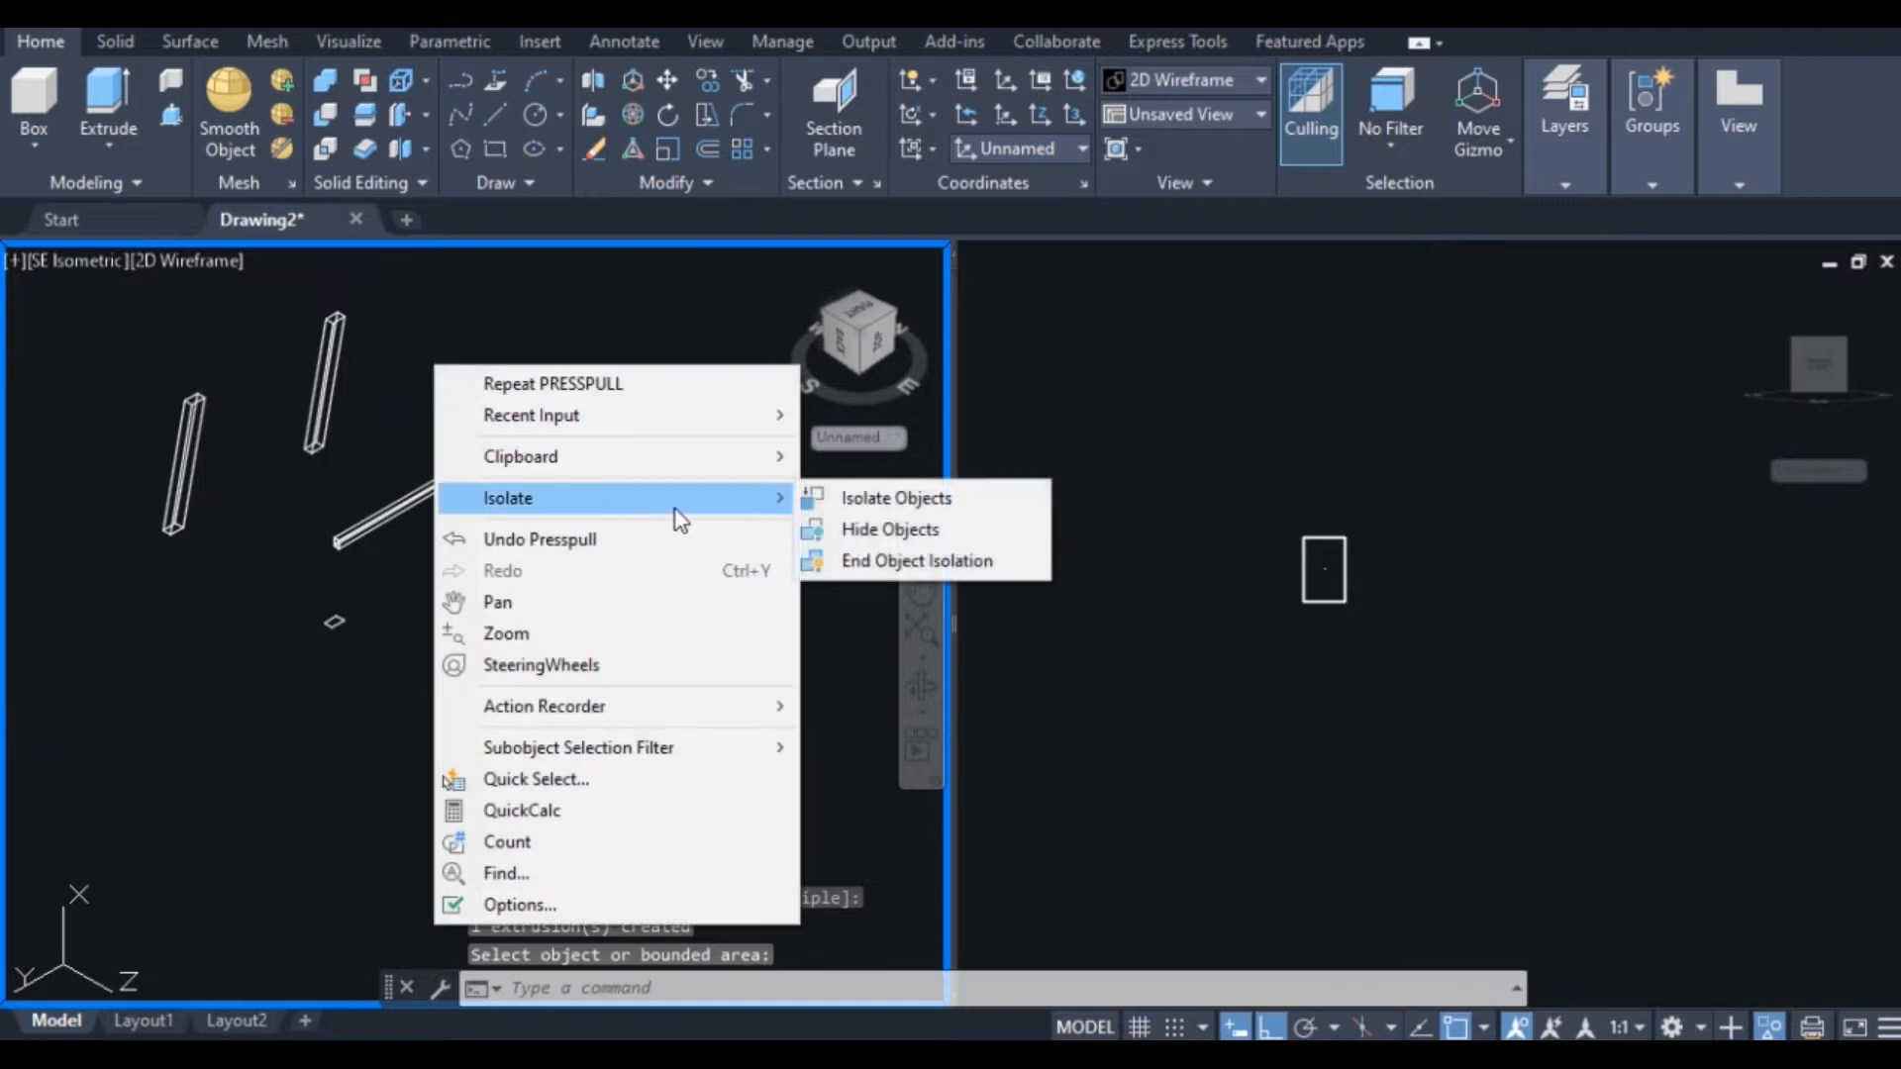
{"action": "left_click", "coordinate": [879, 556]}
Draw a 28 cm vertical line upward from the midpoint of the near vertical leg's inner short bottom edge
{"action": "type", "text": "l"}
{"action": "key", "text": "Return"}
{"action": "scroll", "coordinate": [412, 689], "scroll_direction": "up", "scroll_amount": 5}
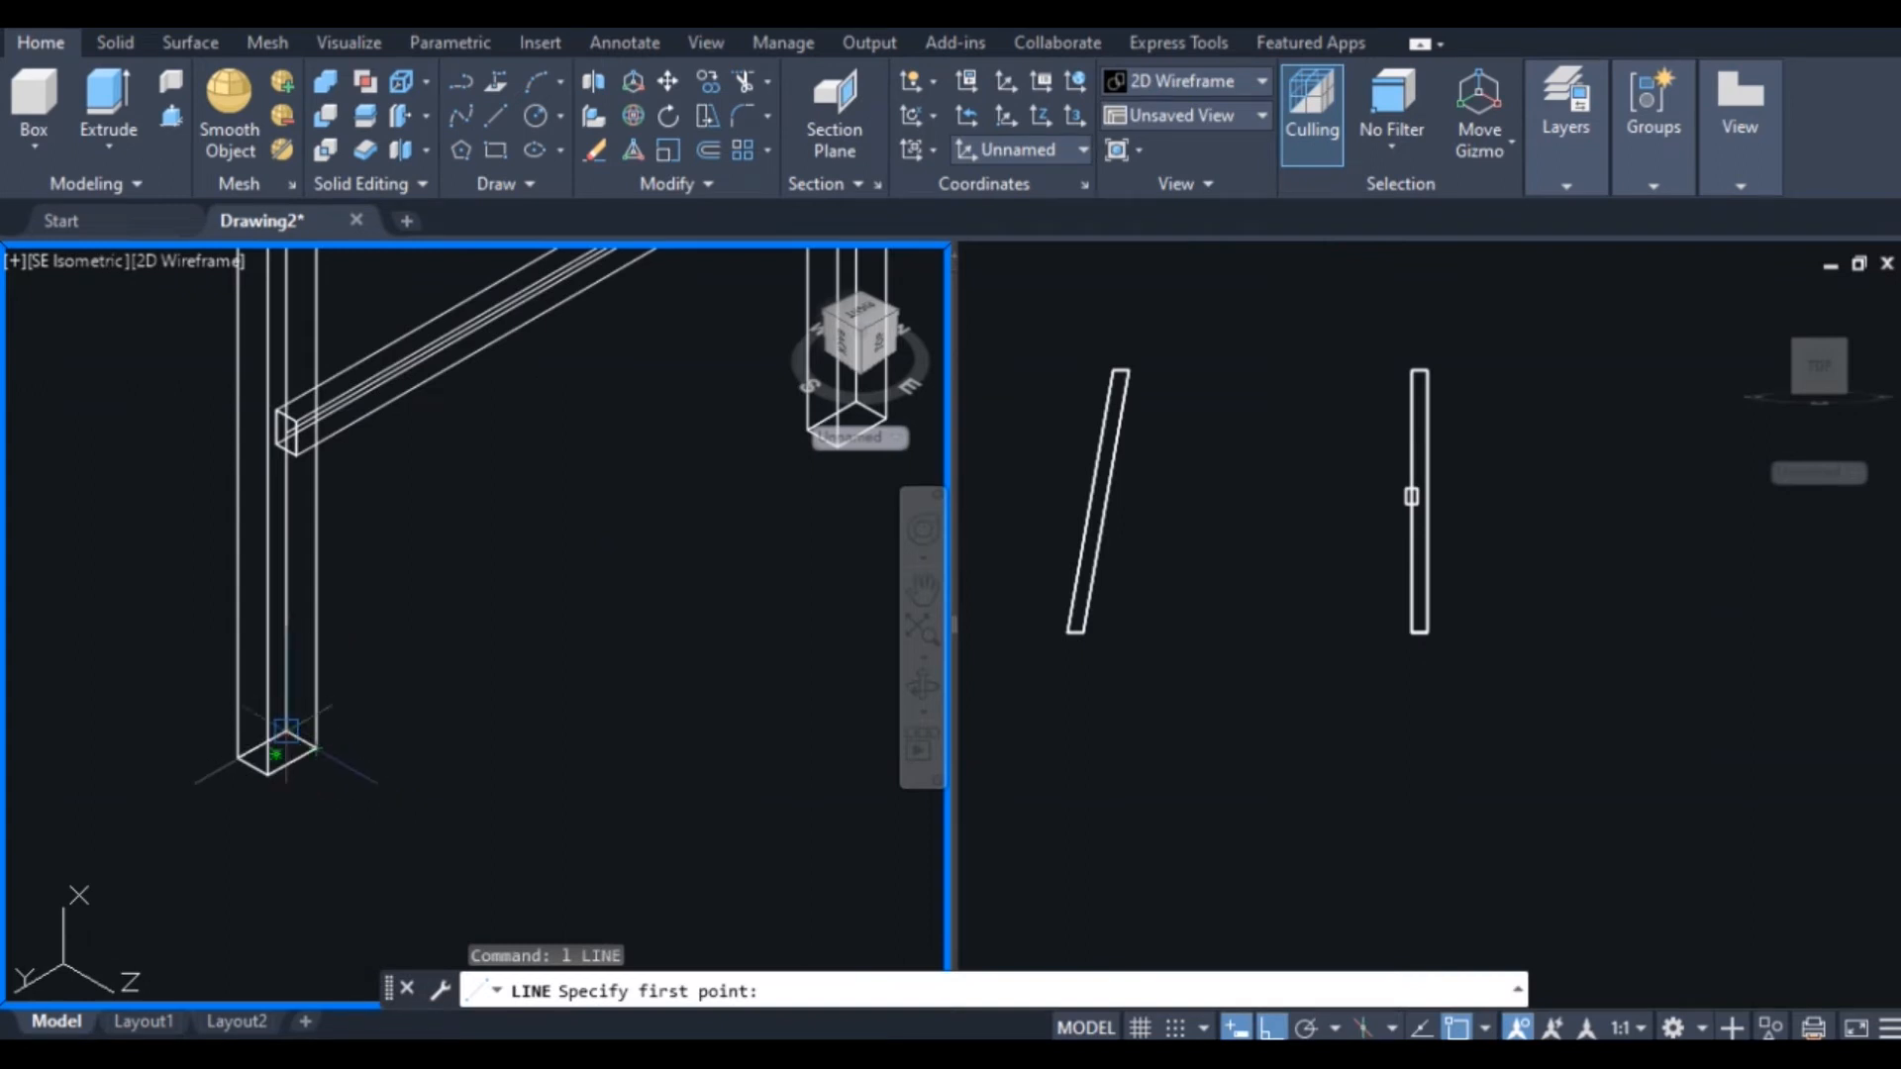
{"action": "scroll", "coordinate": [286, 735], "scroll_direction": "up", "scroll_amount": 5}
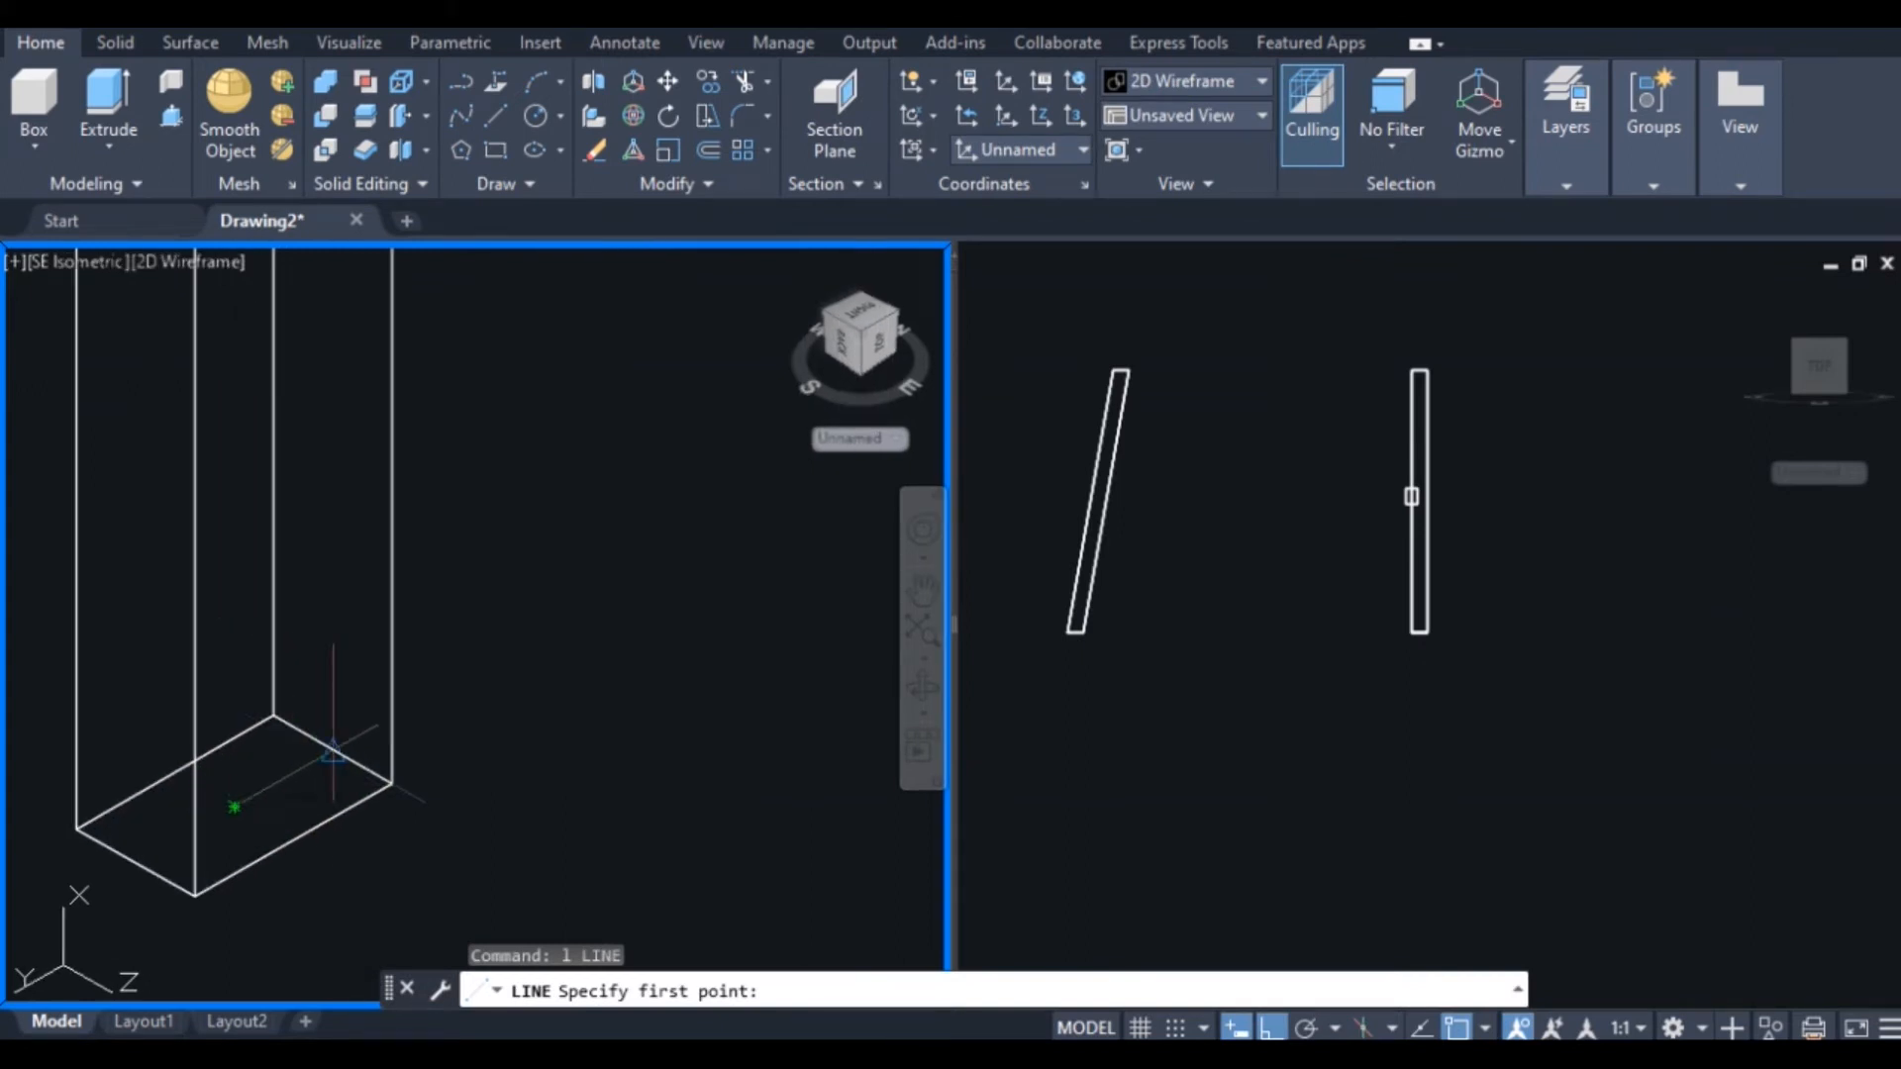
{"action": "left_click", "coordinate": [333, 752]}
{"action": "scroll", "coordinate": [352, 485], "scroll_direction": "down", "scroll_amount": 5}
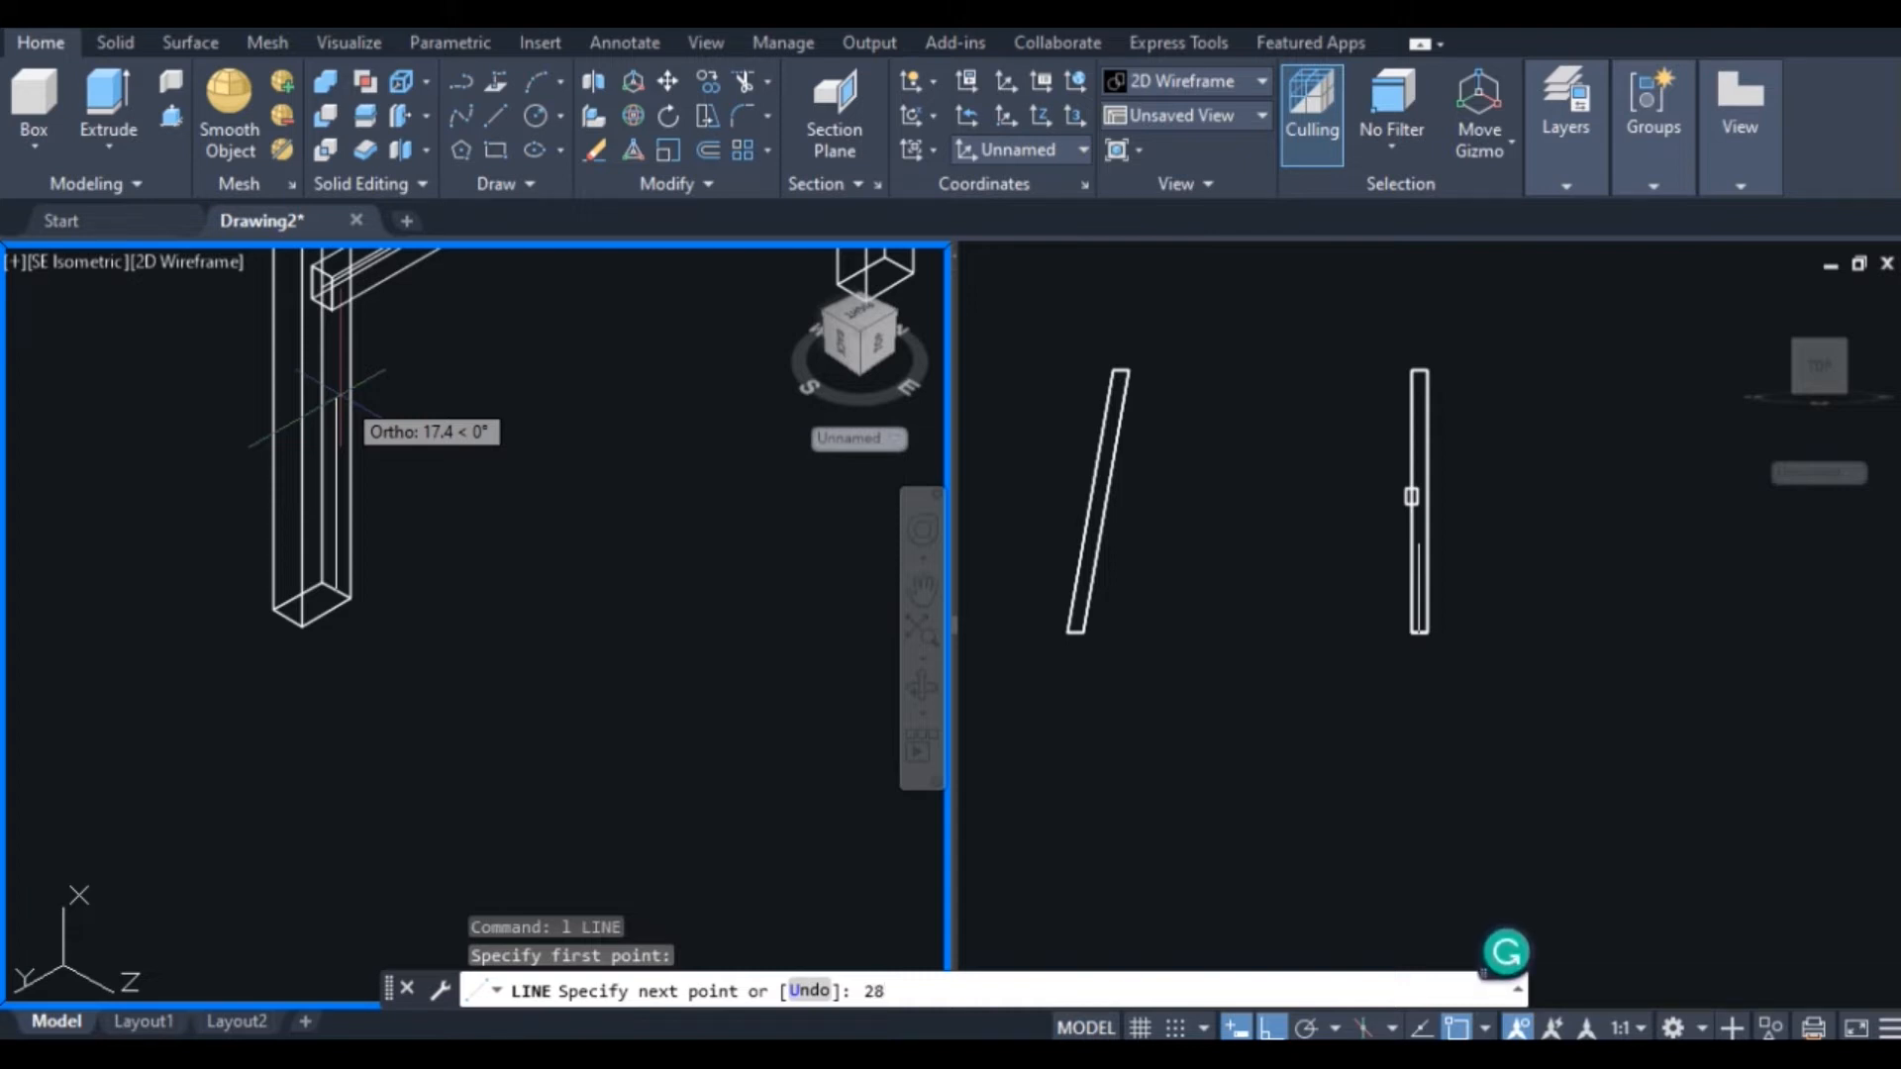
{"action": "key", "text": "Return"}
{"action": "right_click", "coordinate": [339, 406]}
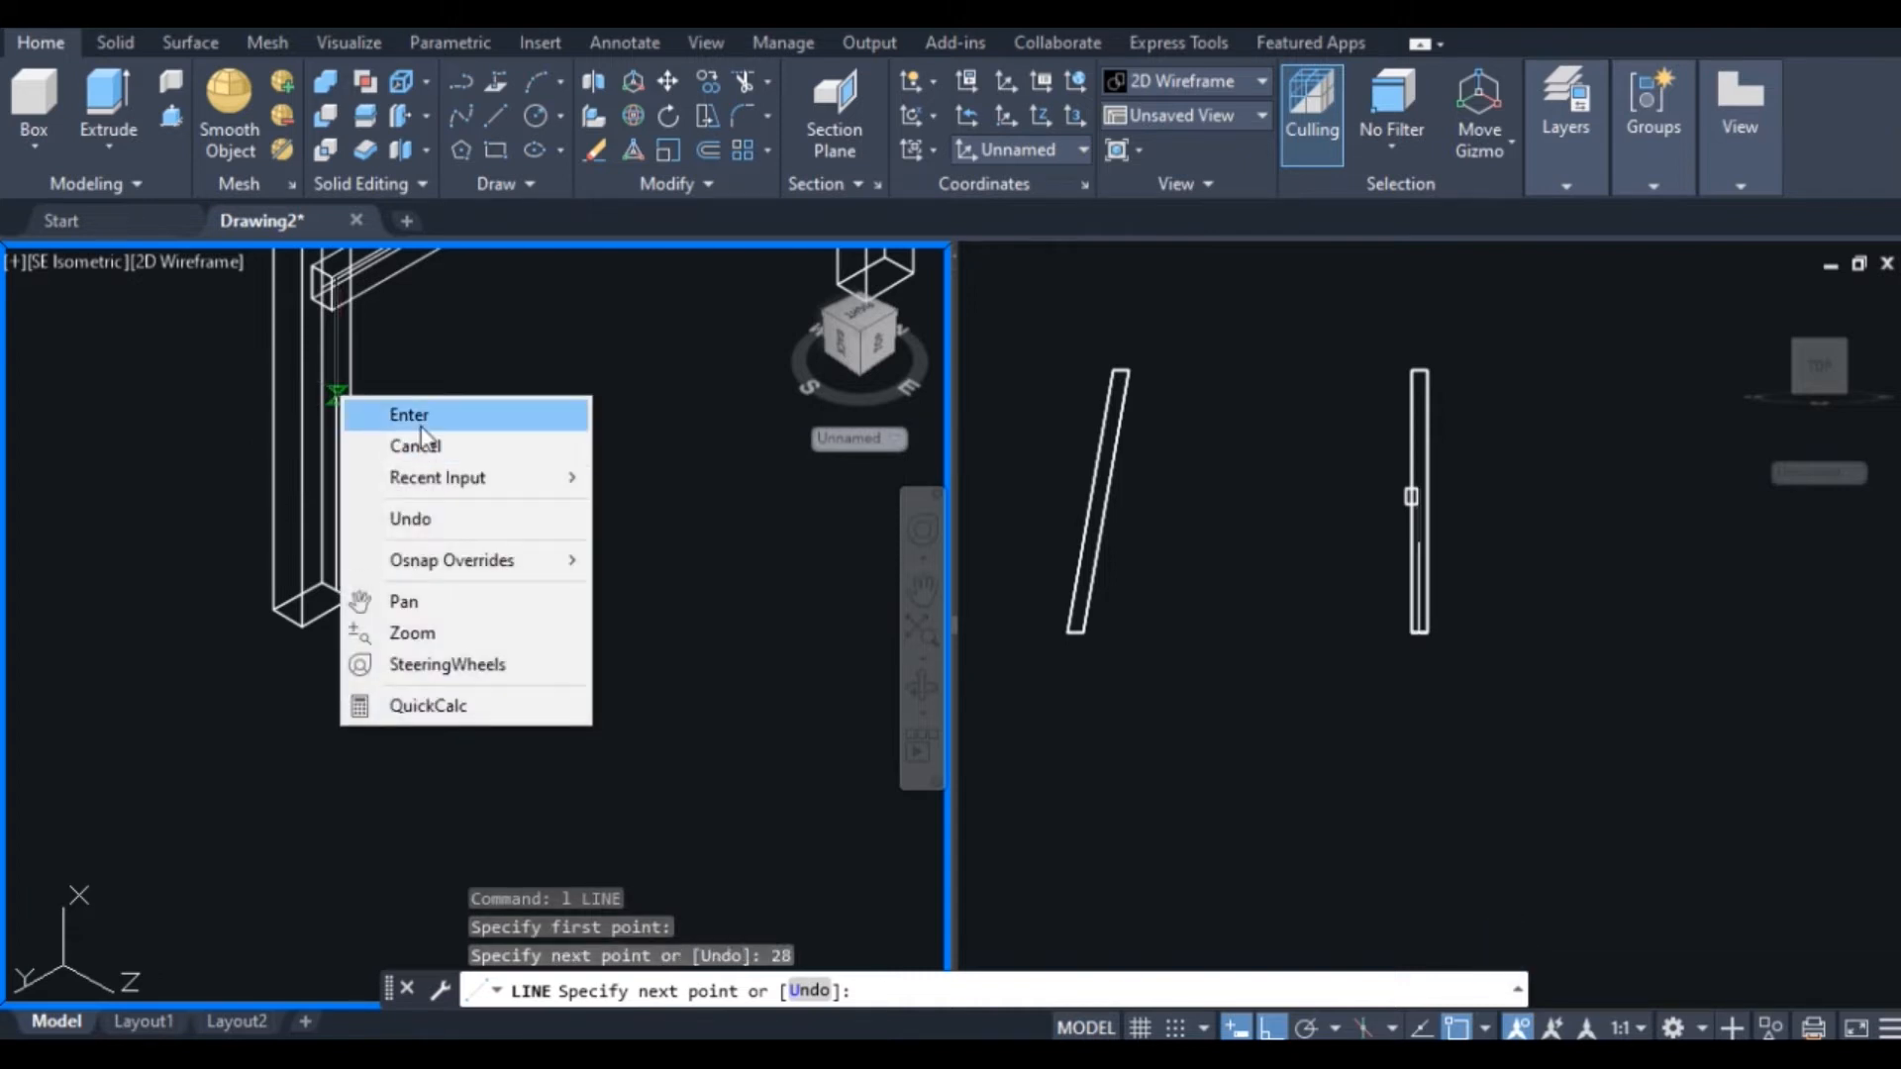
{"action": "left_click", "coordinate": [406, 412]}
{"action": "scroll", "coordinate": [441, 429], "scroll_direction": "down", "scroll_amount": 2}
{"action": "scroll", "coordinate": [441, 429], "scroll_direction": "down", "scroll_amount": 2}
Move the crosspiece from its near end's center onto the upper endpoint of the 28 cm vertical line
{"action": "scroll", "coordinate": [441, 314], "scroll_direction": "up", "scroll_amount": 4}
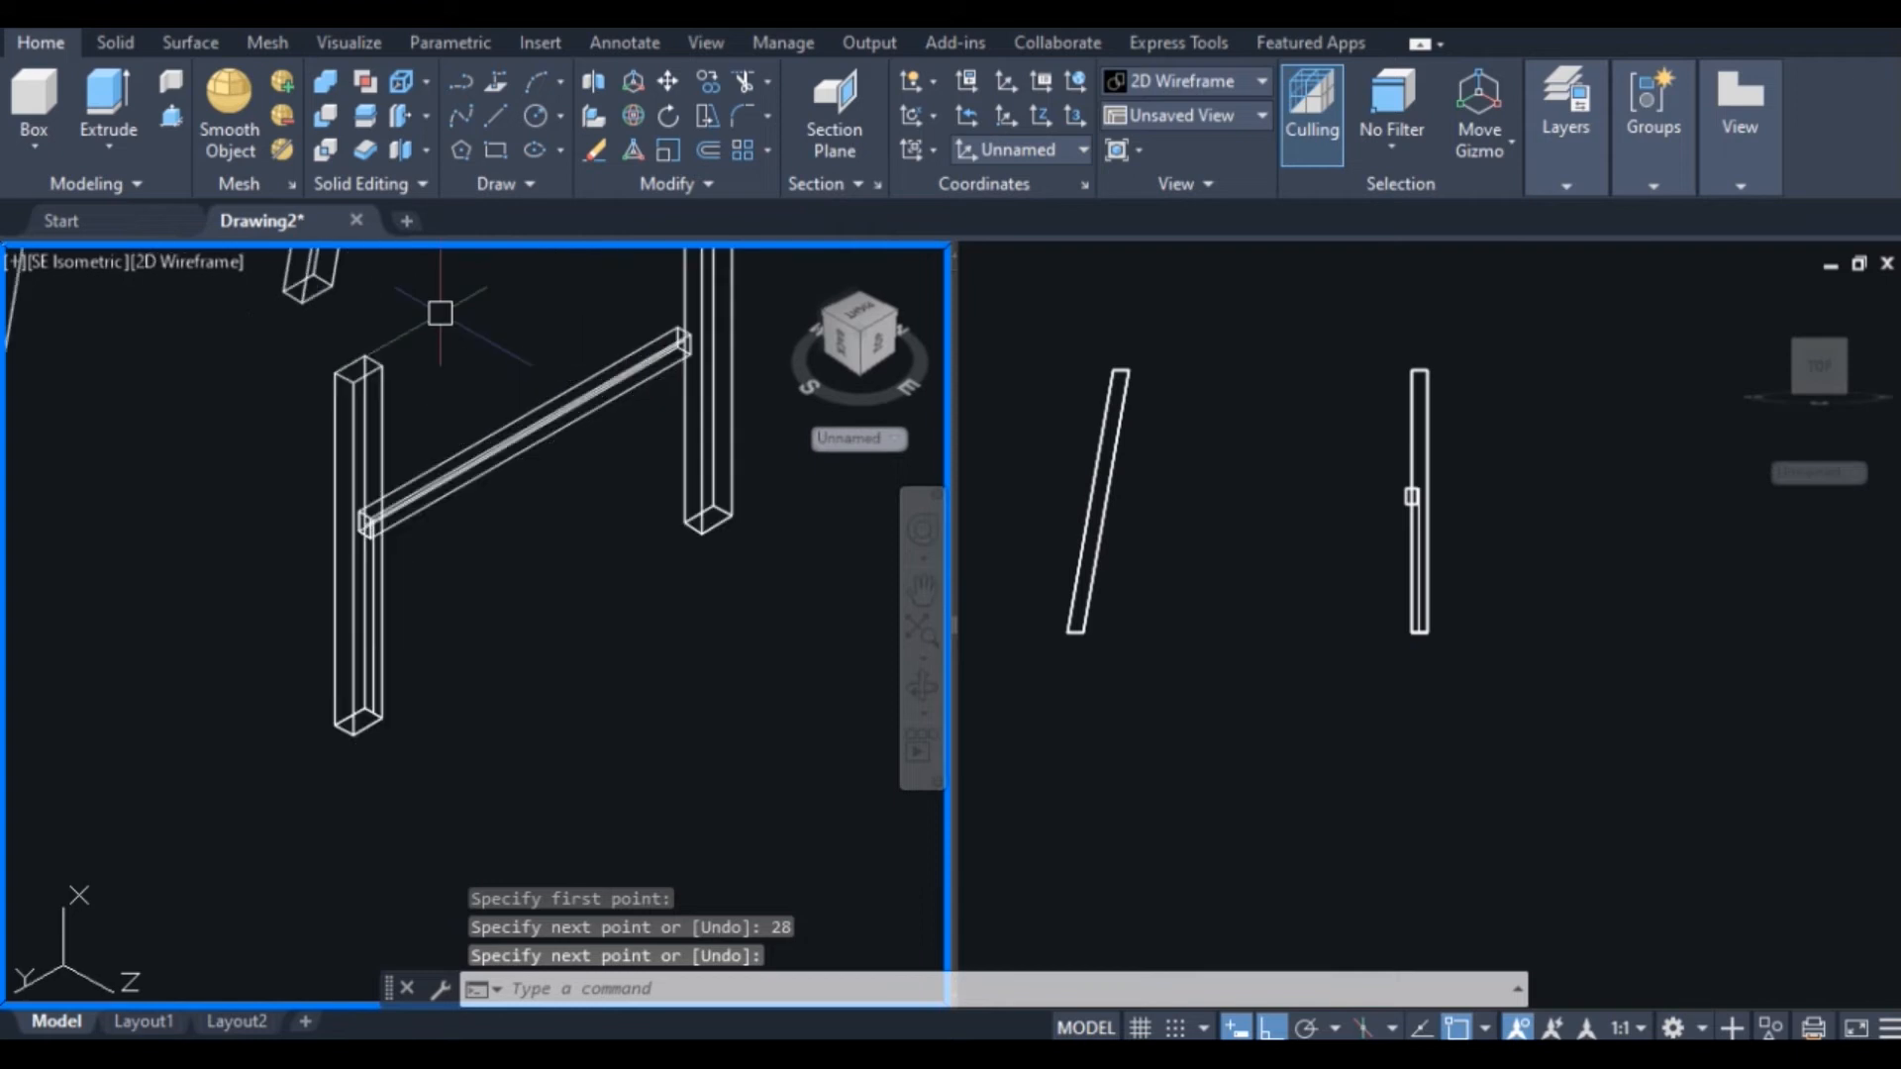
{"action": "left_click", "coordinate": [474, 698]}
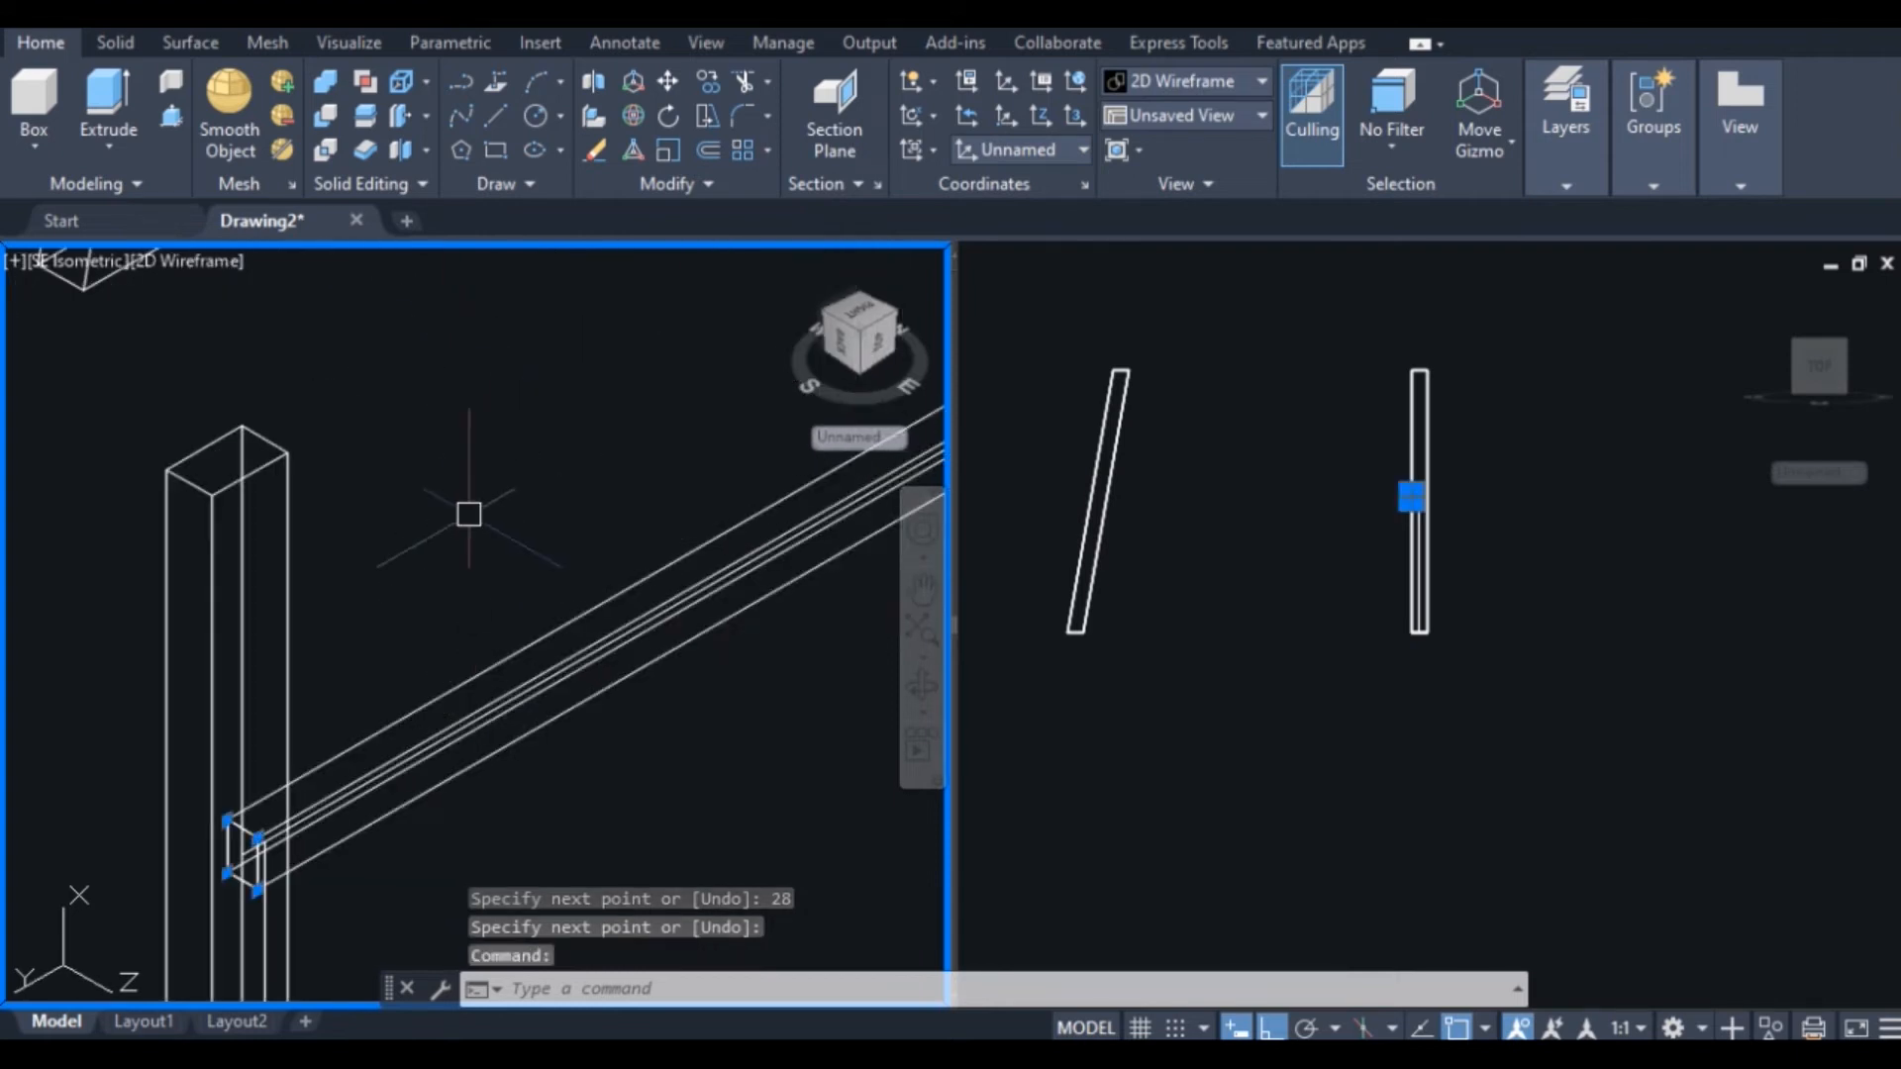
{"action": "key", "text": "Return"}
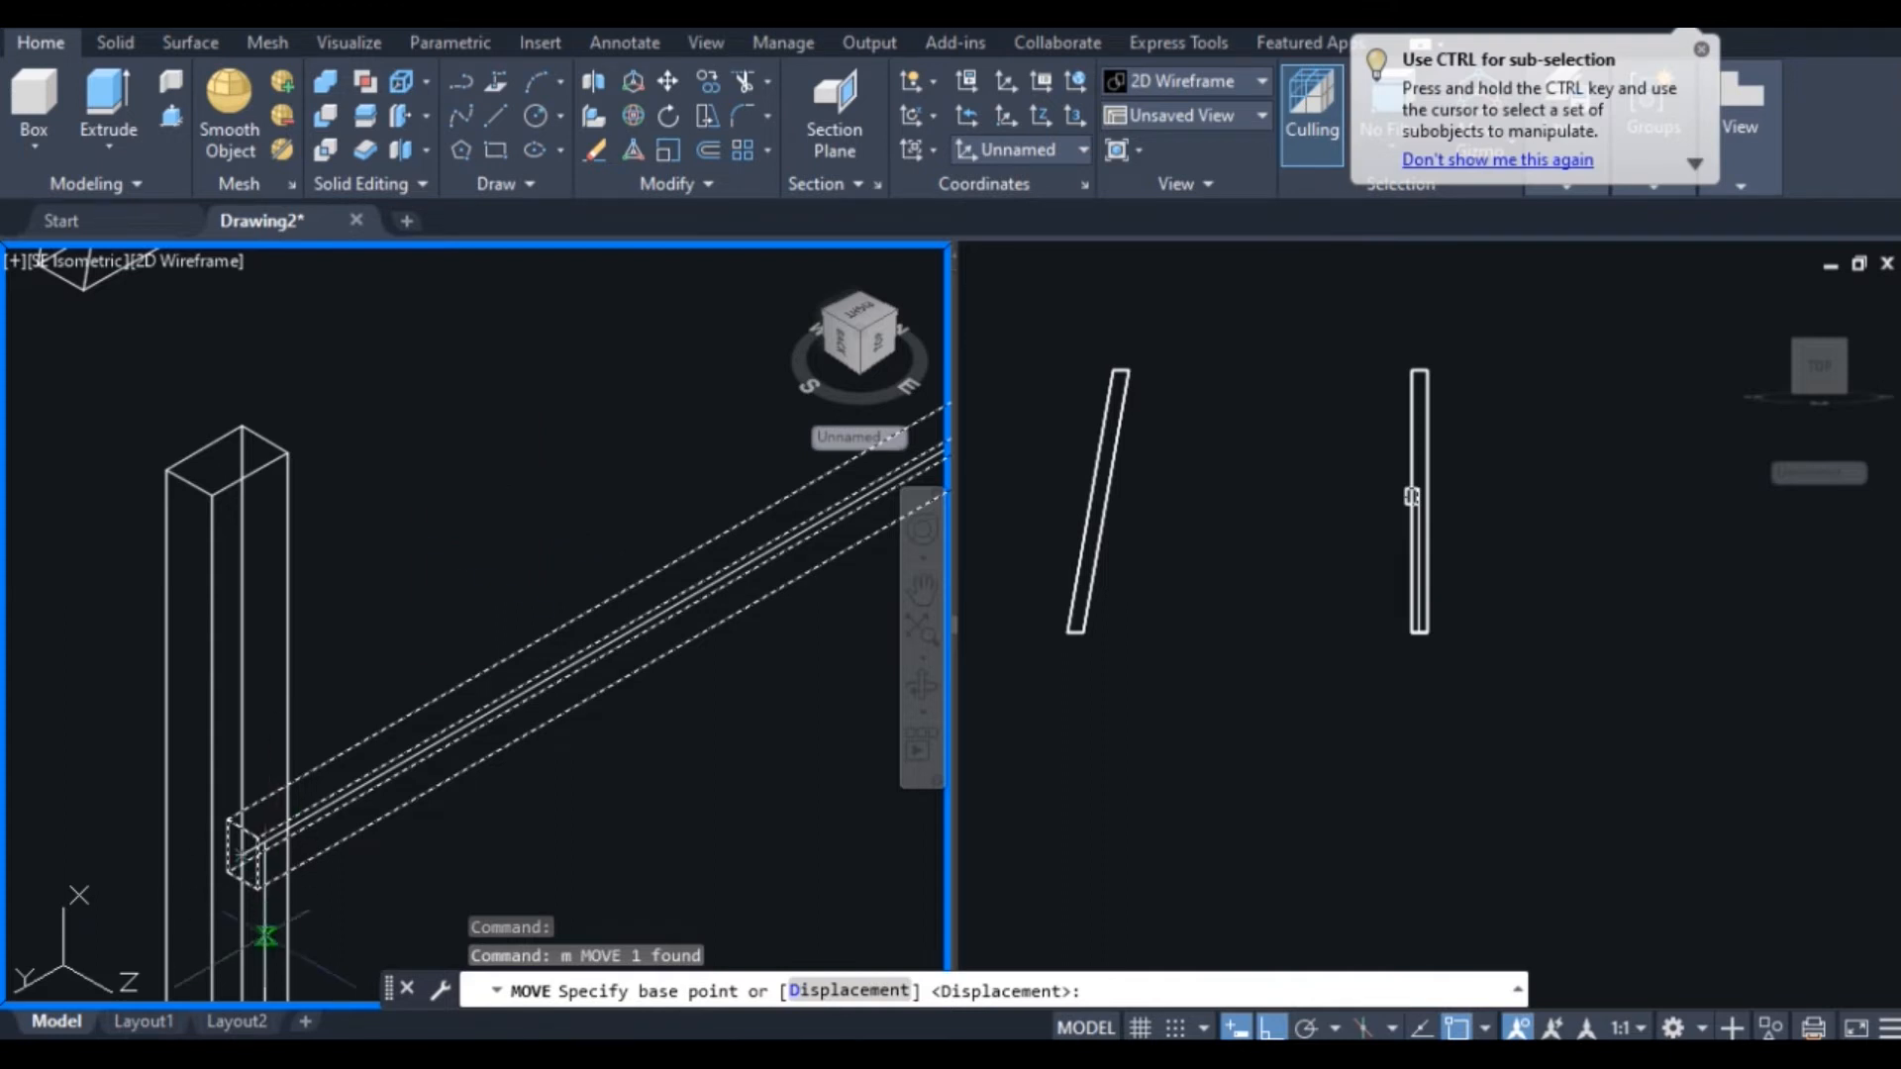
{"action": "scroll", "coordinate": [247, 851], "scroll_direction": "up", "scroll_amount": 3}
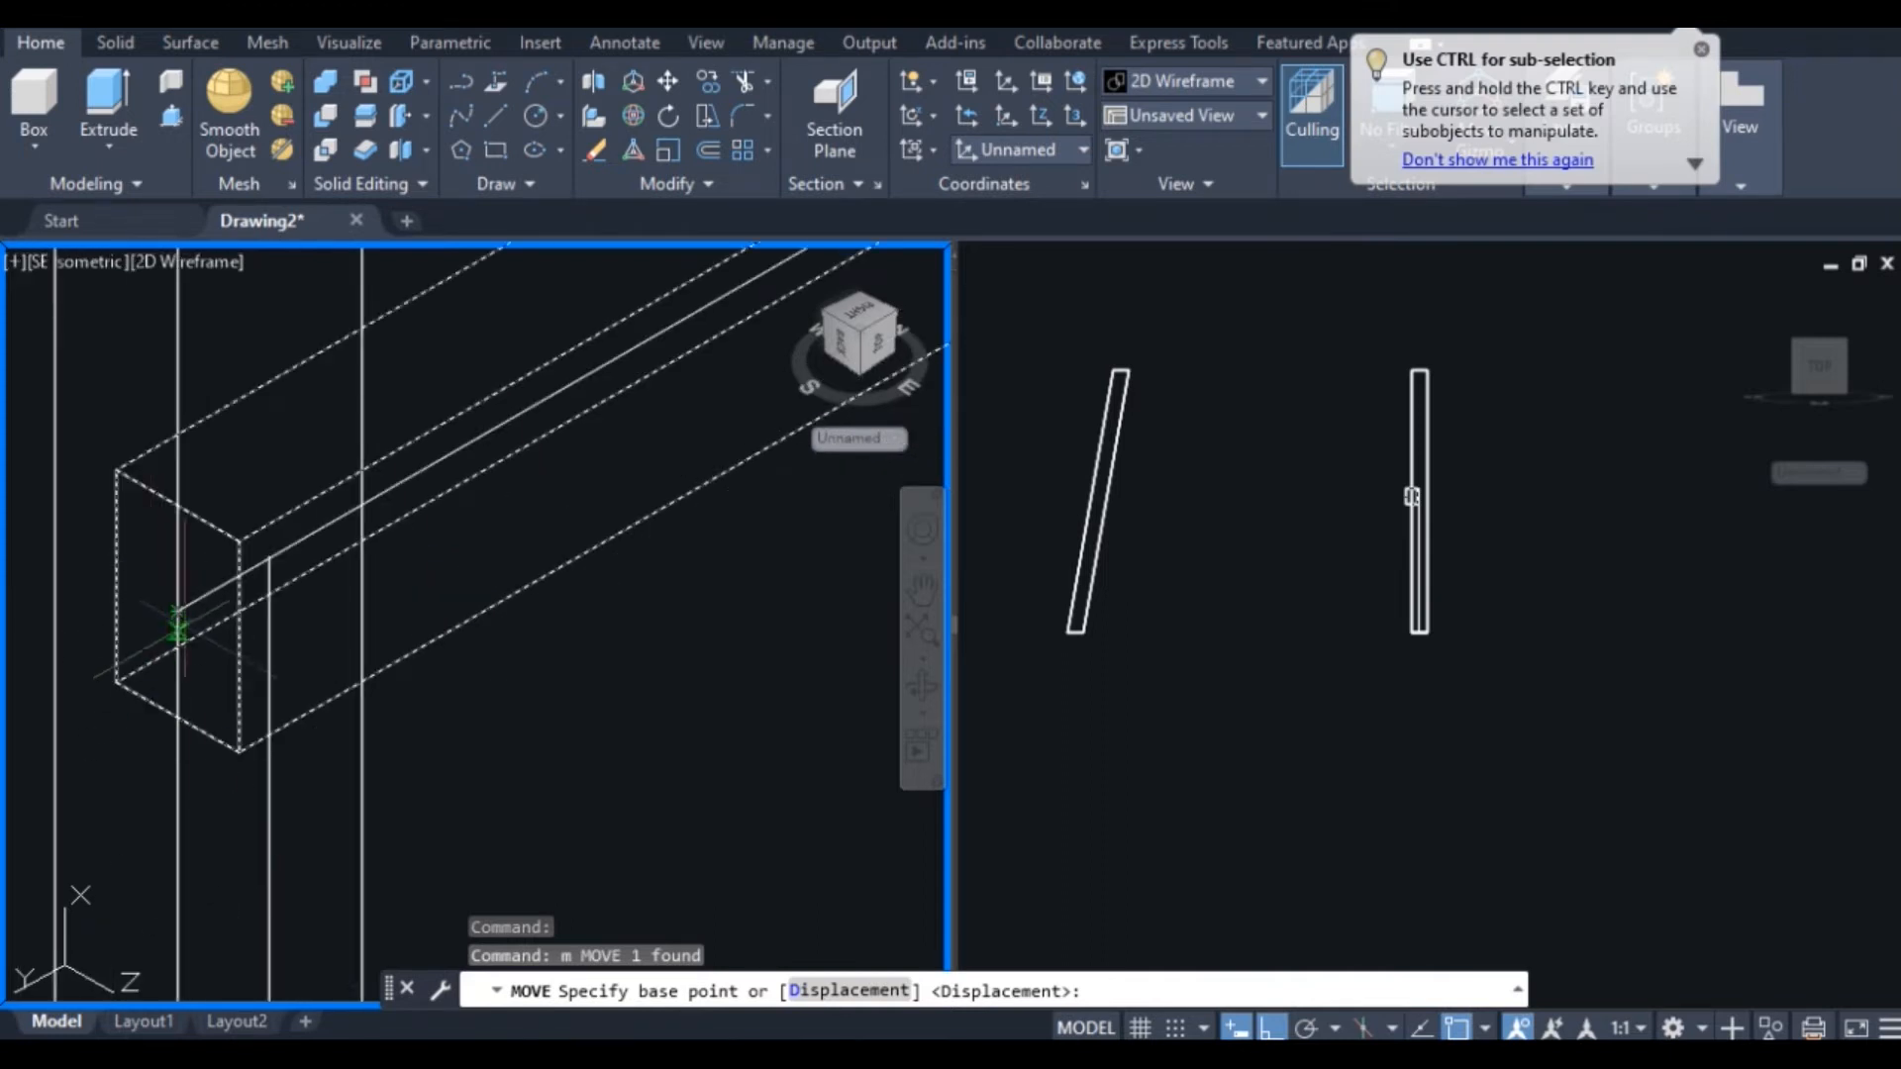
{"action": "left_click", "coordinate": [177, 624]}
{"action": "left_click", "coordinate": [270, 565]}
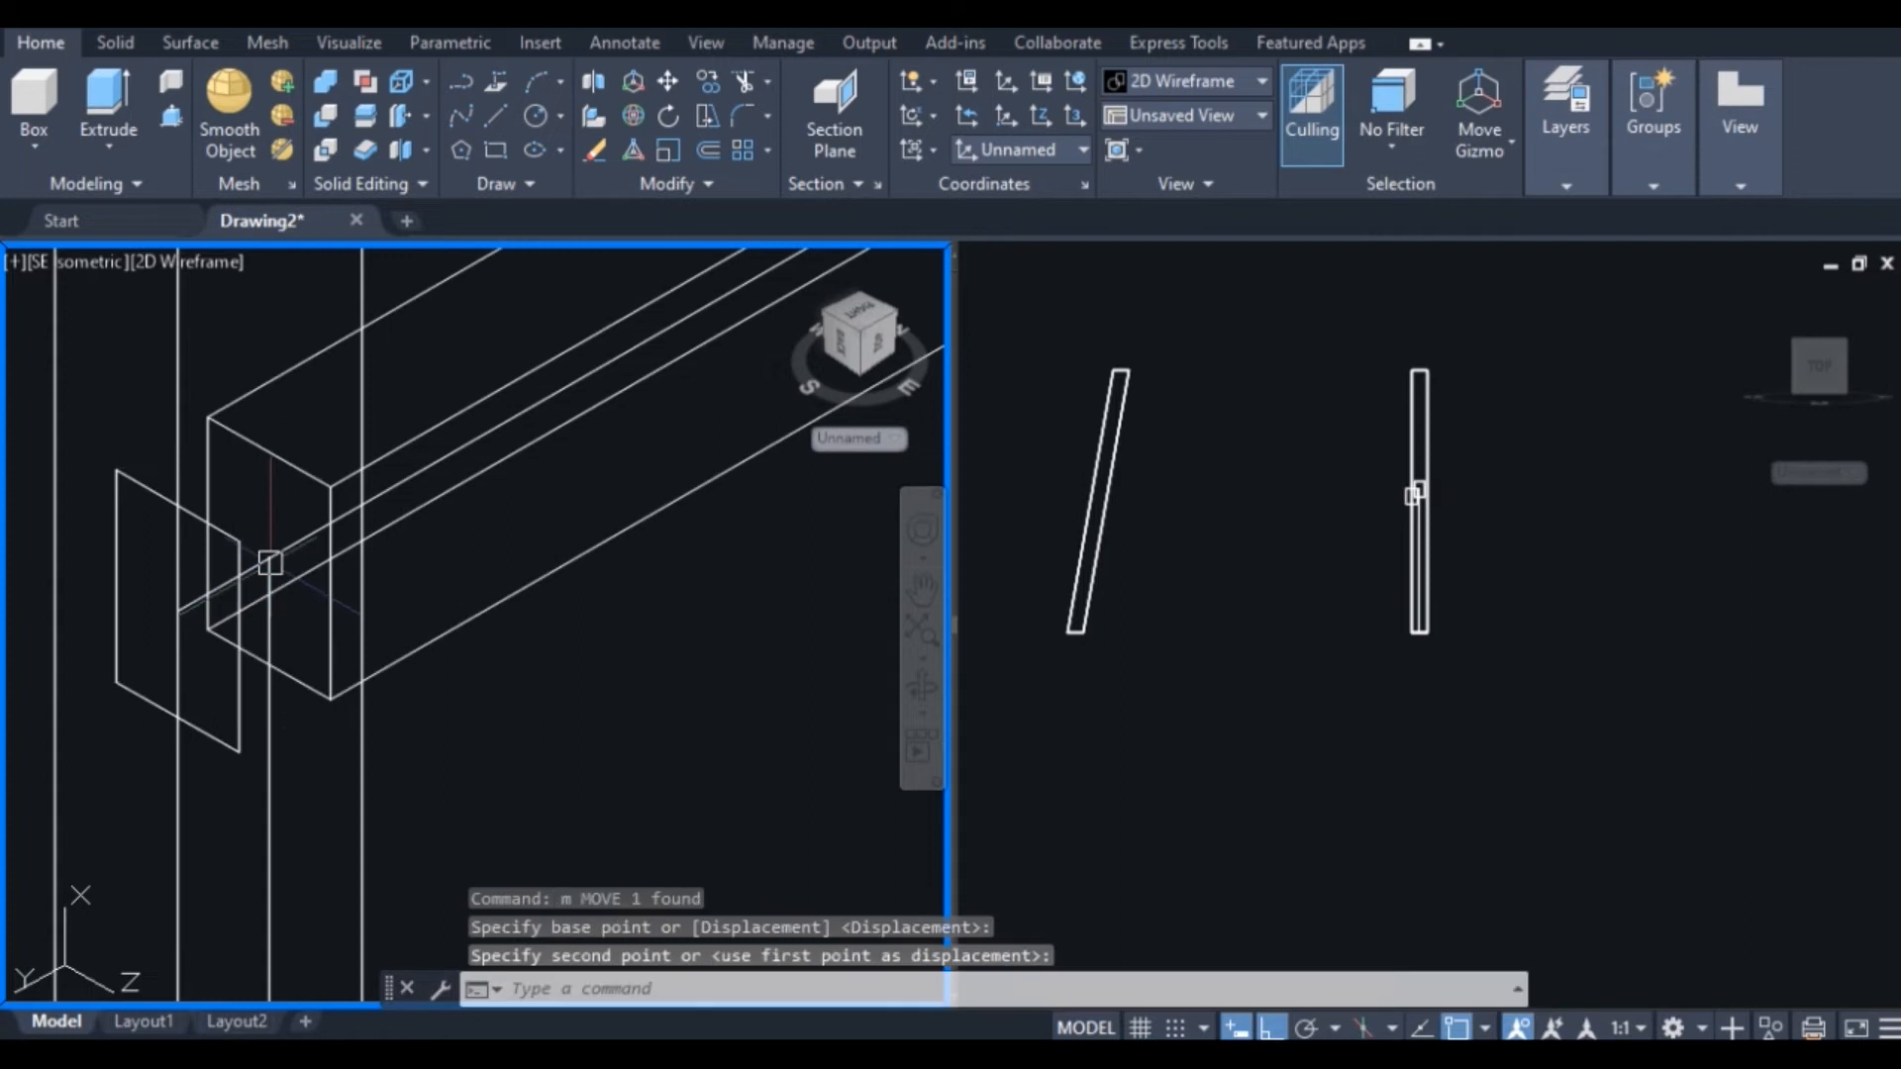
{"action": "scroll", "coordinate": [270, 565], "scroll_direction": "down", "scroll_amount": 2}
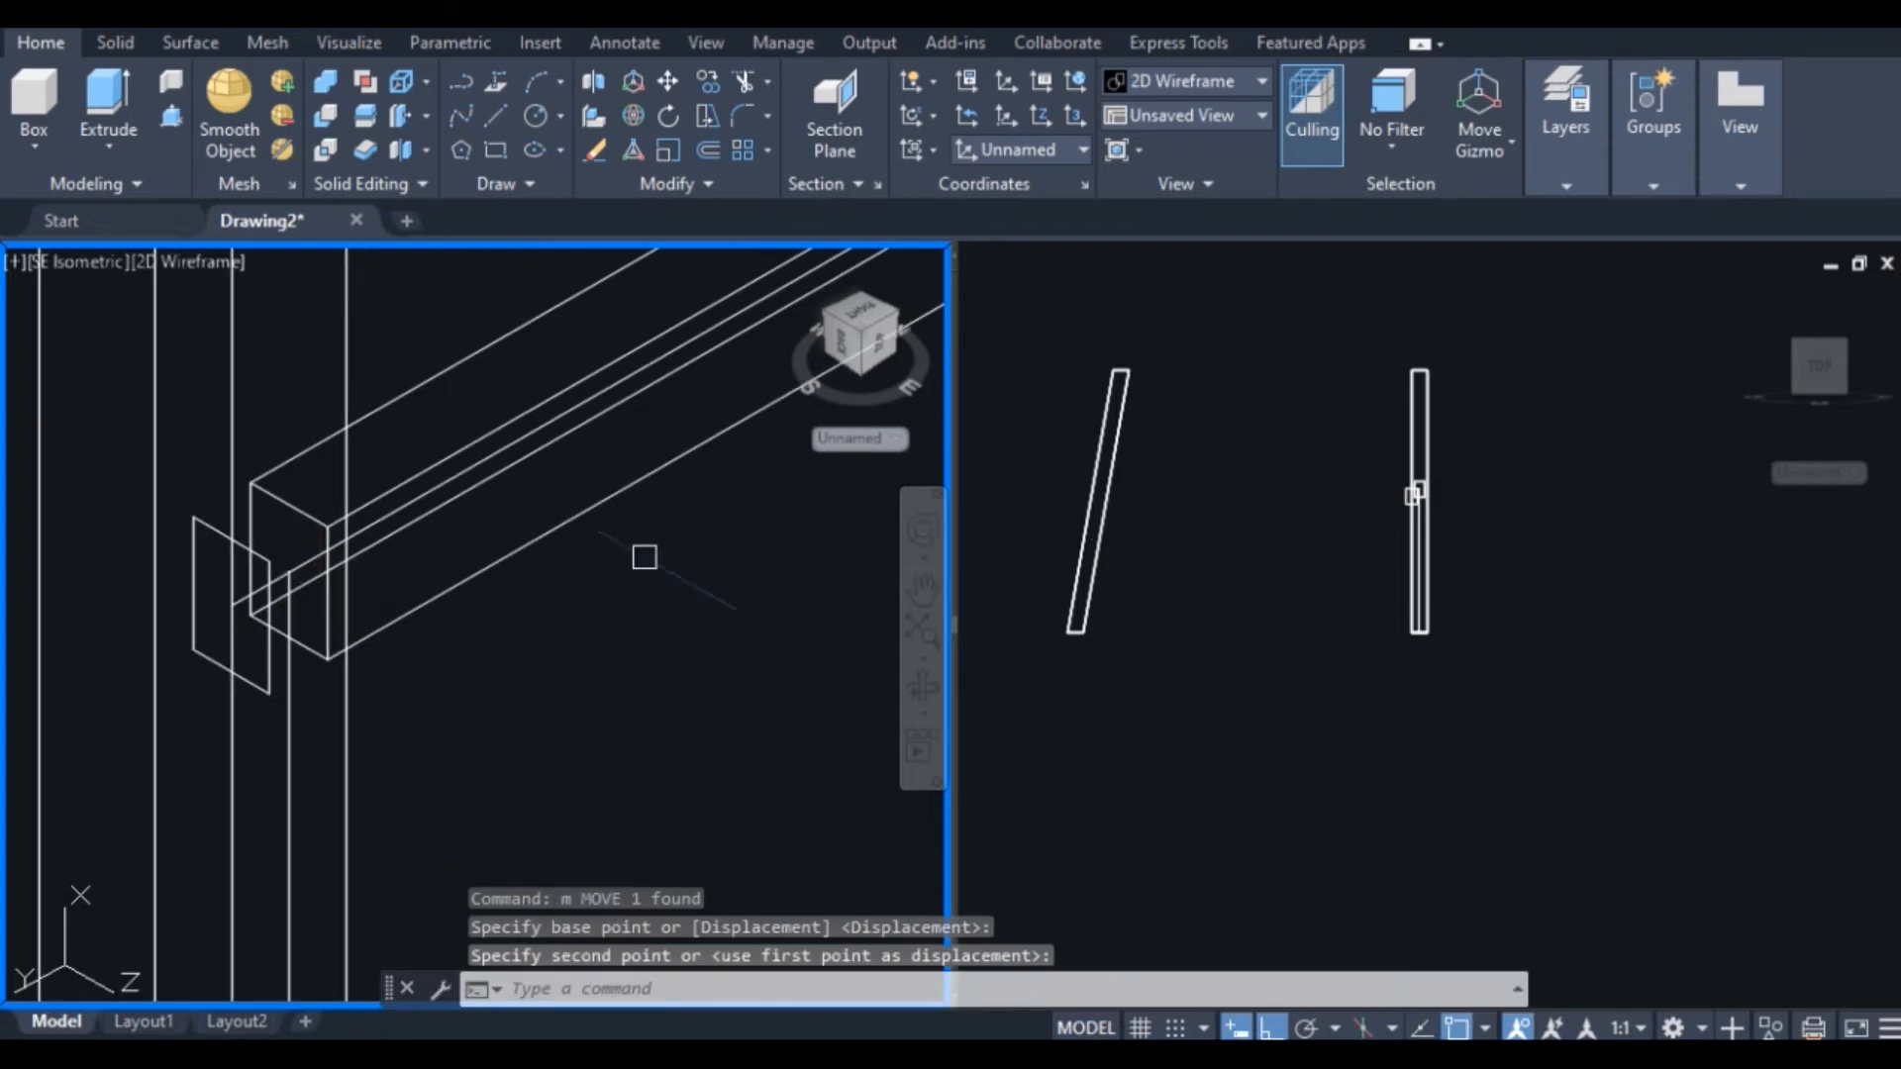
Erase the leftover profile rectangle and the 28 cm vertical guide line at the near vertical leg
{"action": "left_click", "coordinate": [200, 516]}
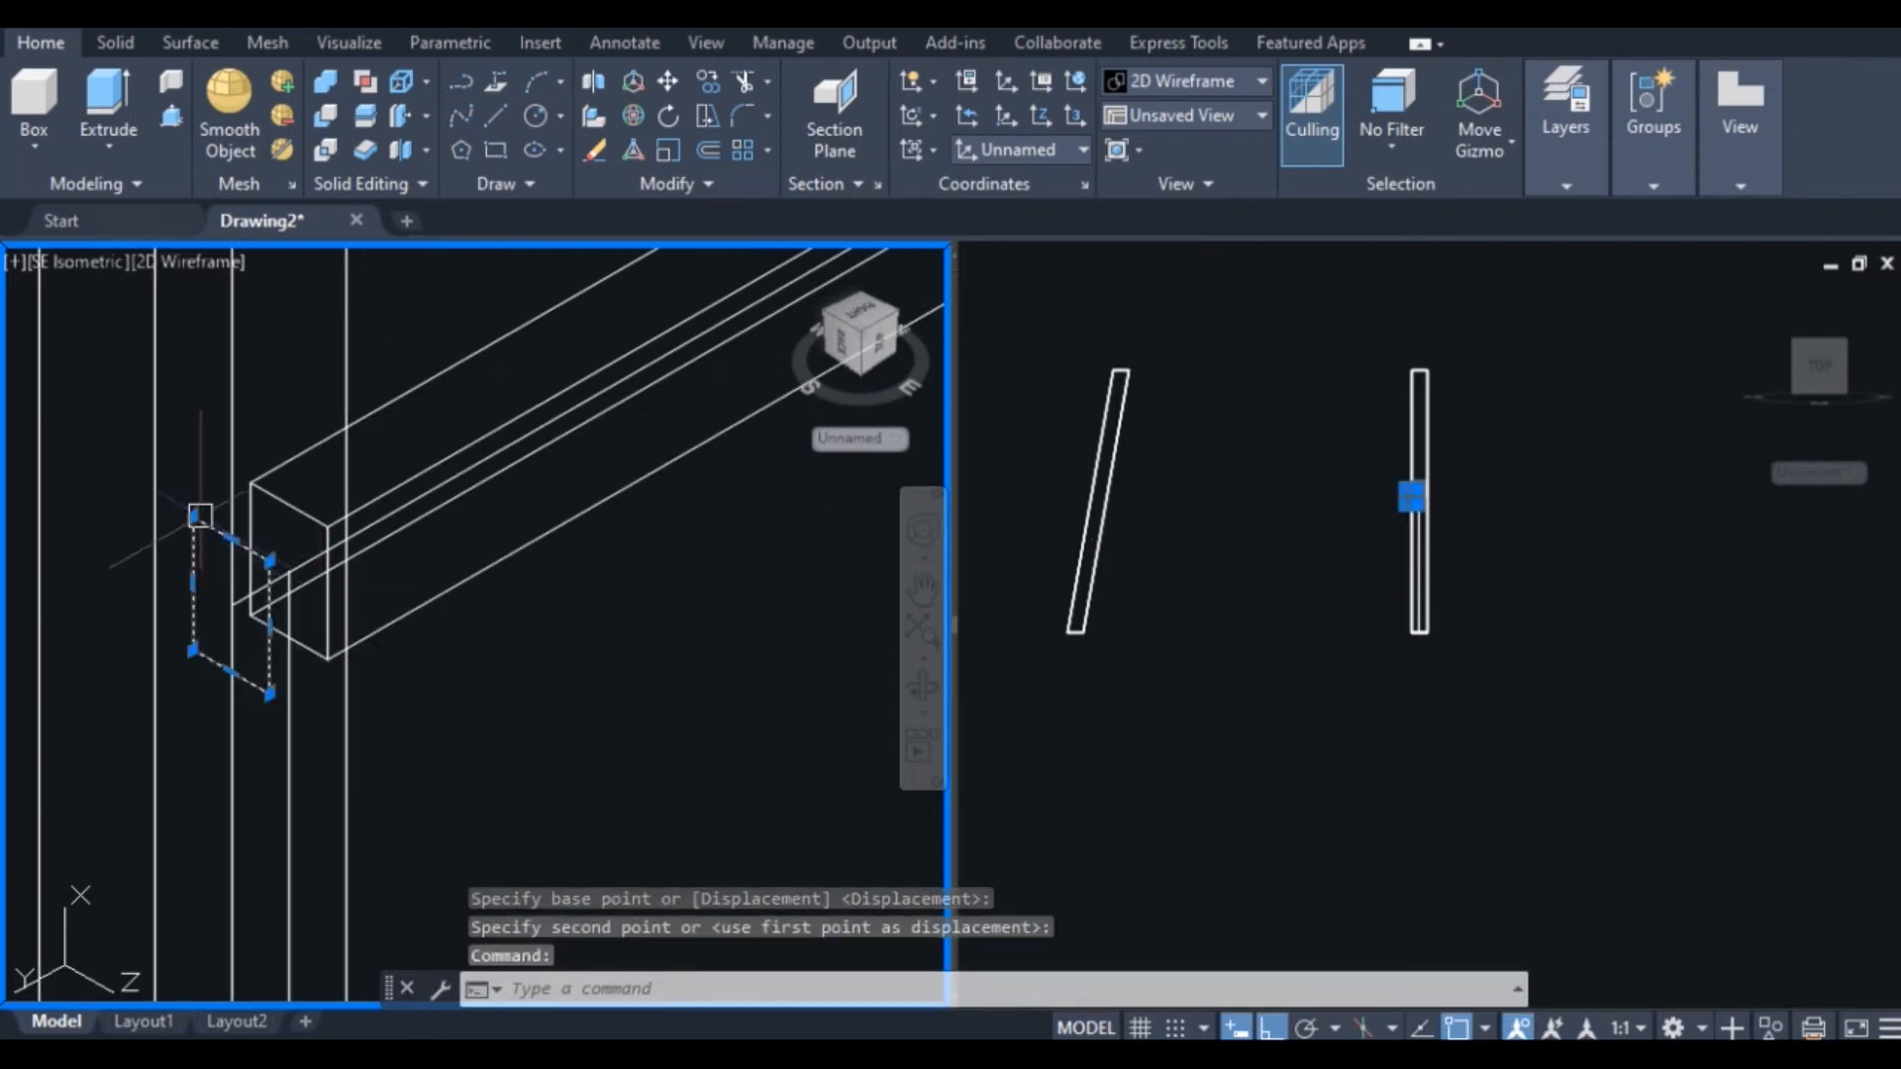
{"action": "type", "text": "e"}
{"action": "key", "text": "Return"}
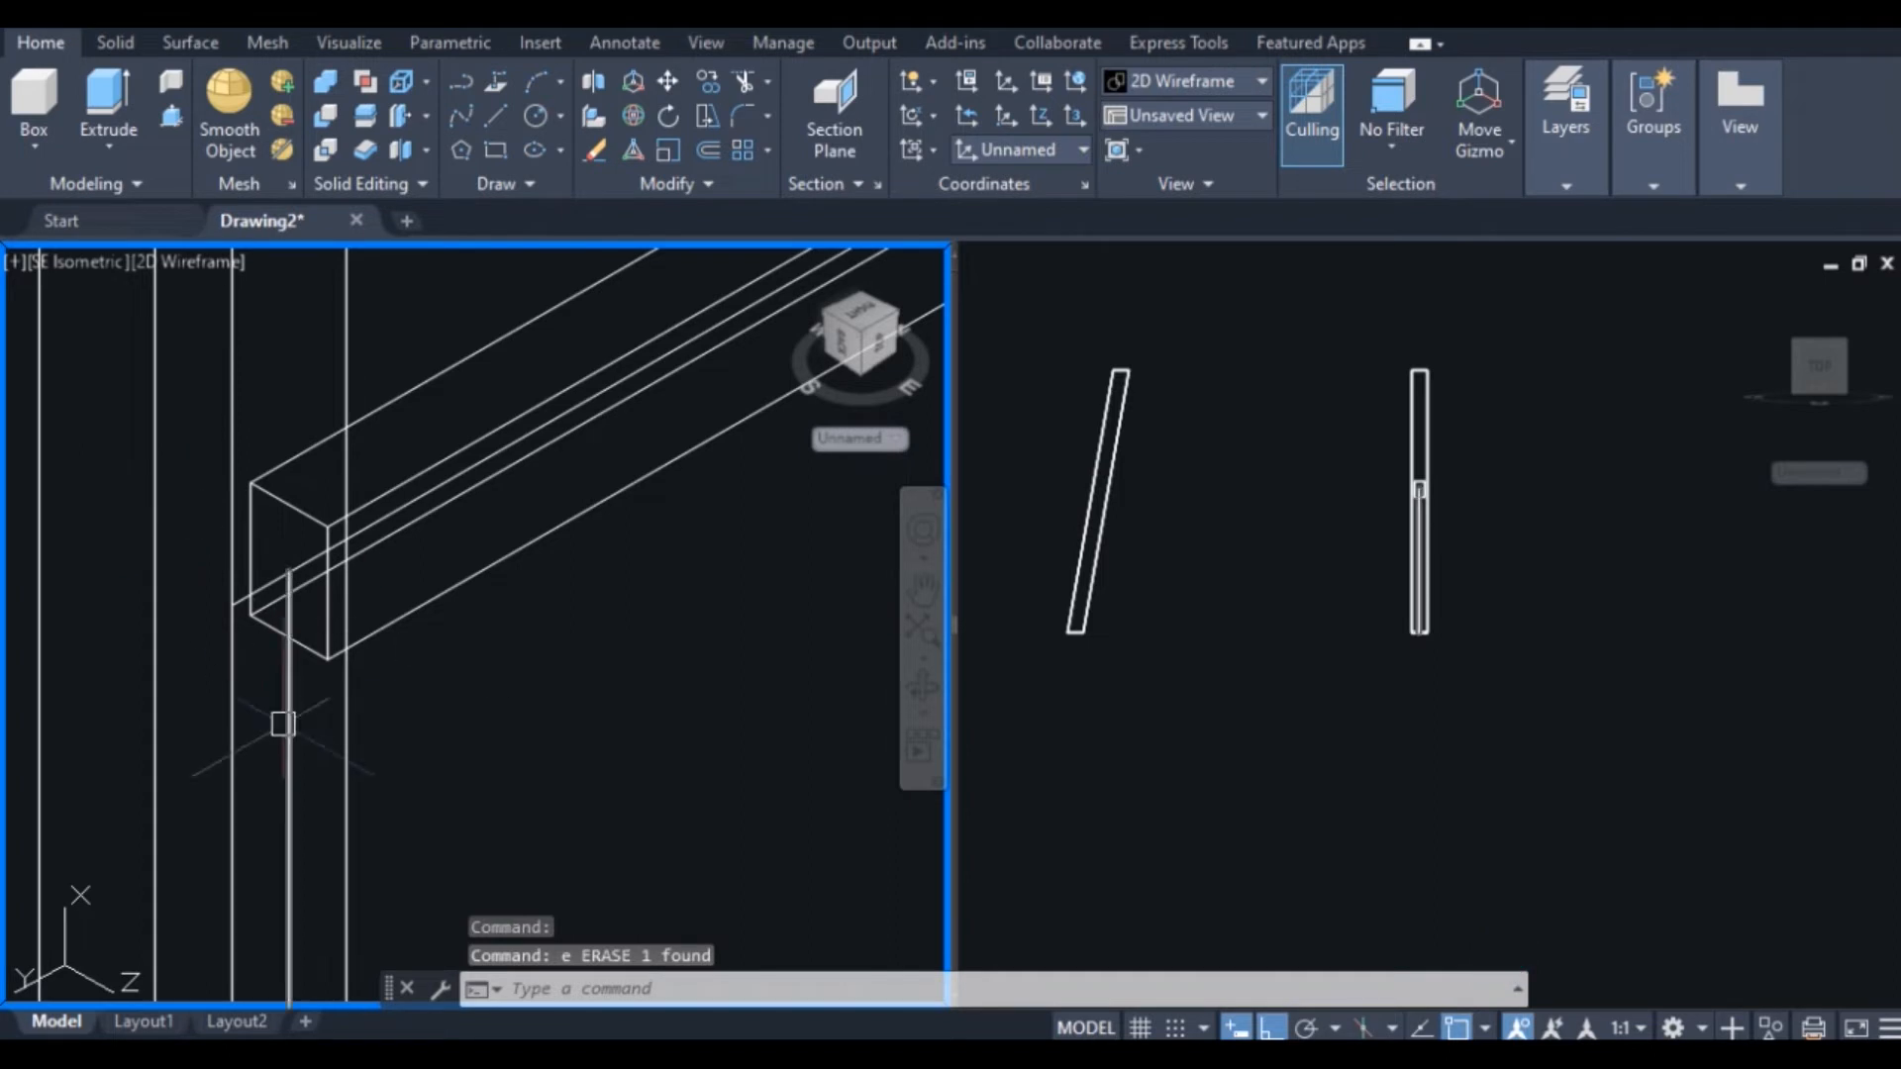
{"action": "scroll", "coordinate": [615, 702], "scroll_direction": "down", "scroll_amount": 3}
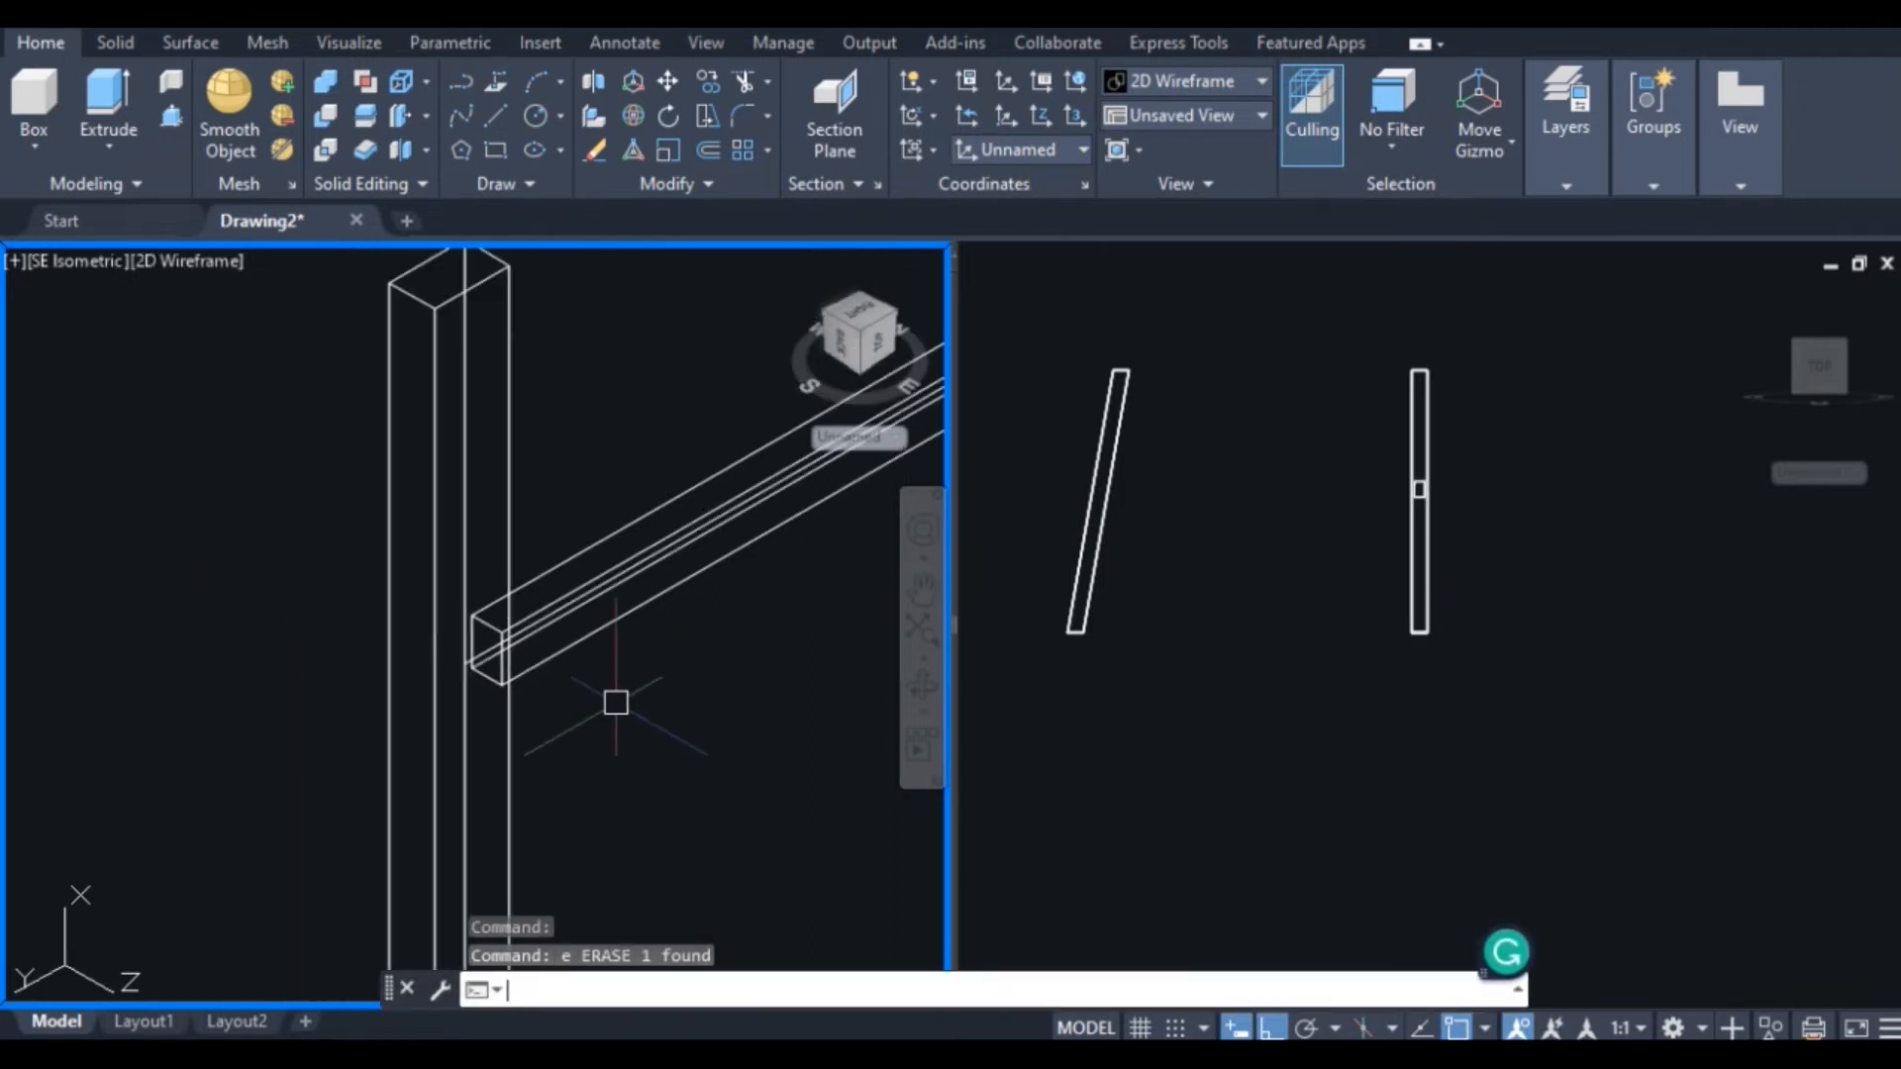
Set the coordinate system of the SE Isometric viewport to World
{"action": "scroll", "coordinate": [615, 702], "scroll_direction": "down", "scroll_amount": 3}
{"action": "scroll", "coordinate": [594, 700], "scroll_direction": "down", "scroll_amount": 5}
{"action": "scroll", "coordinate": [531, 730], "scroll_direction": "up", "scroll_amount": 5}
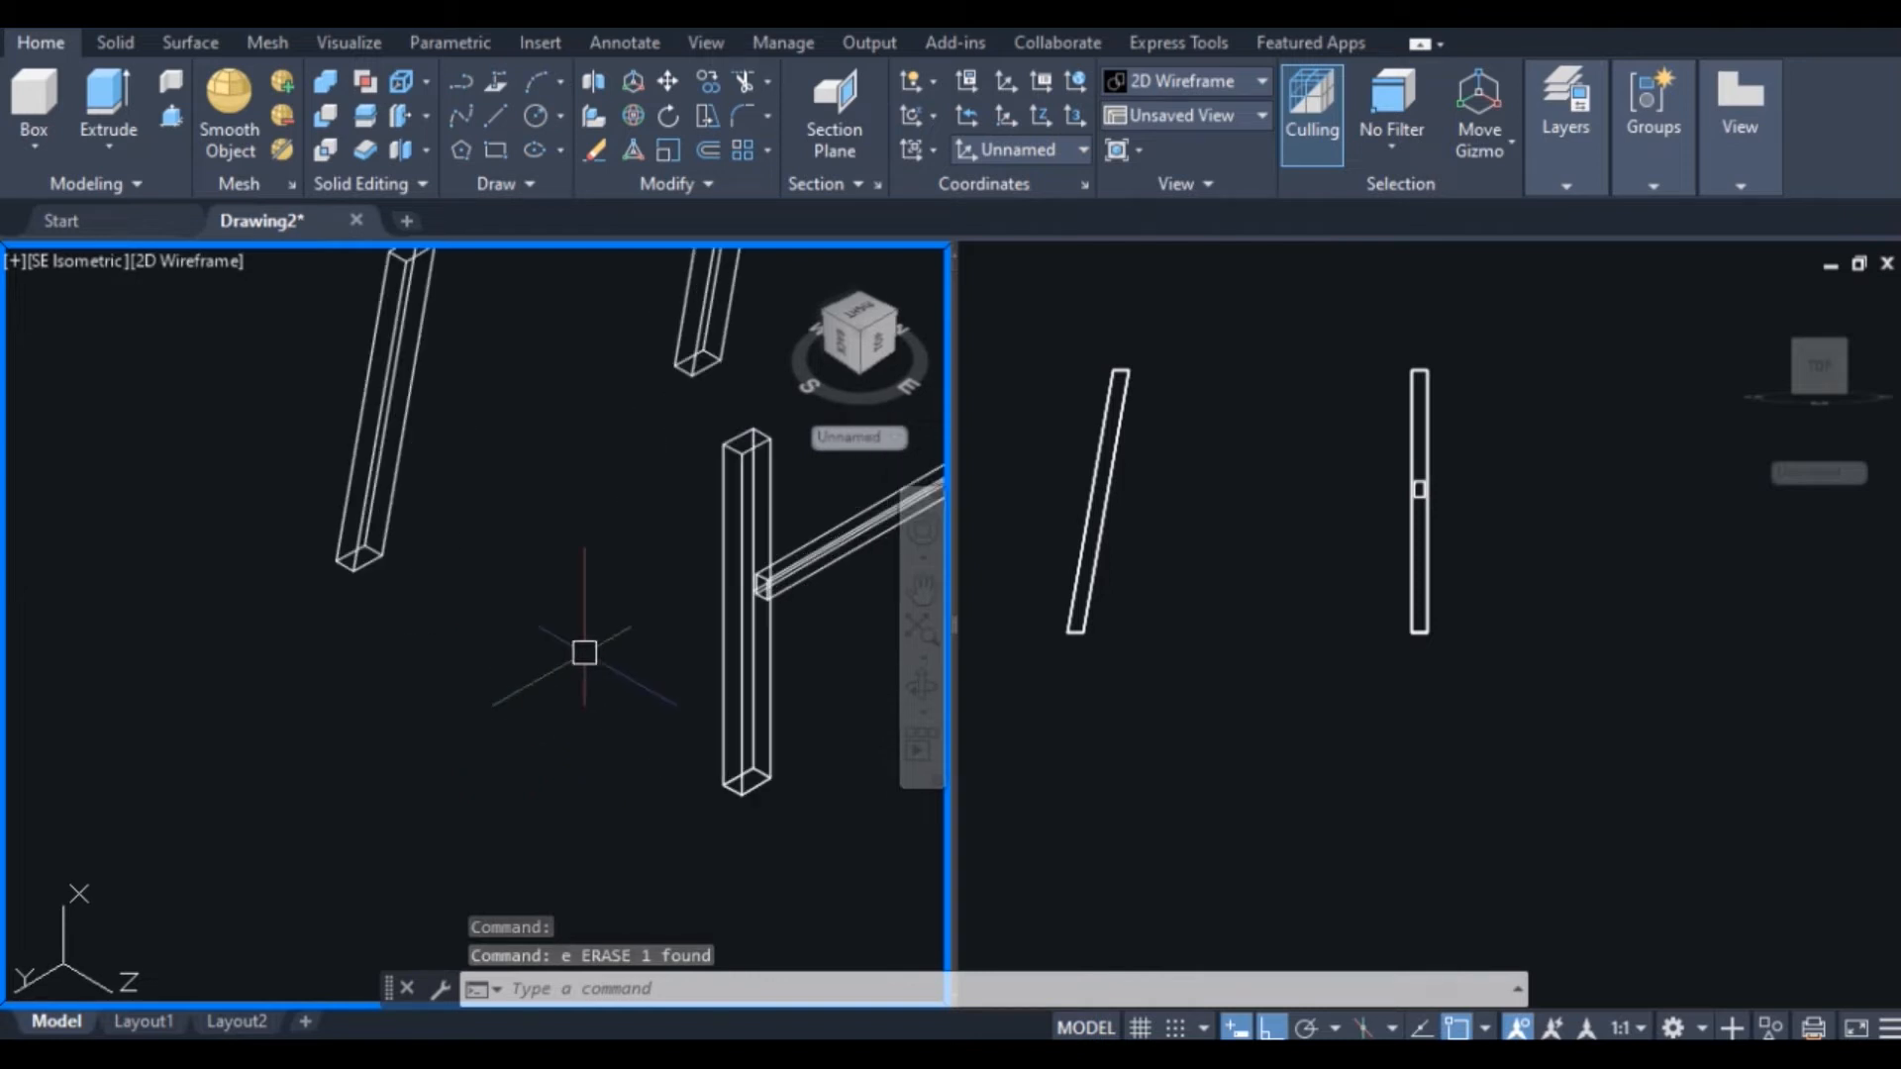
{"action": "scroll", "coordinate": [581, 644], "scroll_direction": "down", "scroll_amount": 2}
{"action": "scroll", "coordinate": [758, 559], "scroll_direction": "up", "scroll_amount": 2}
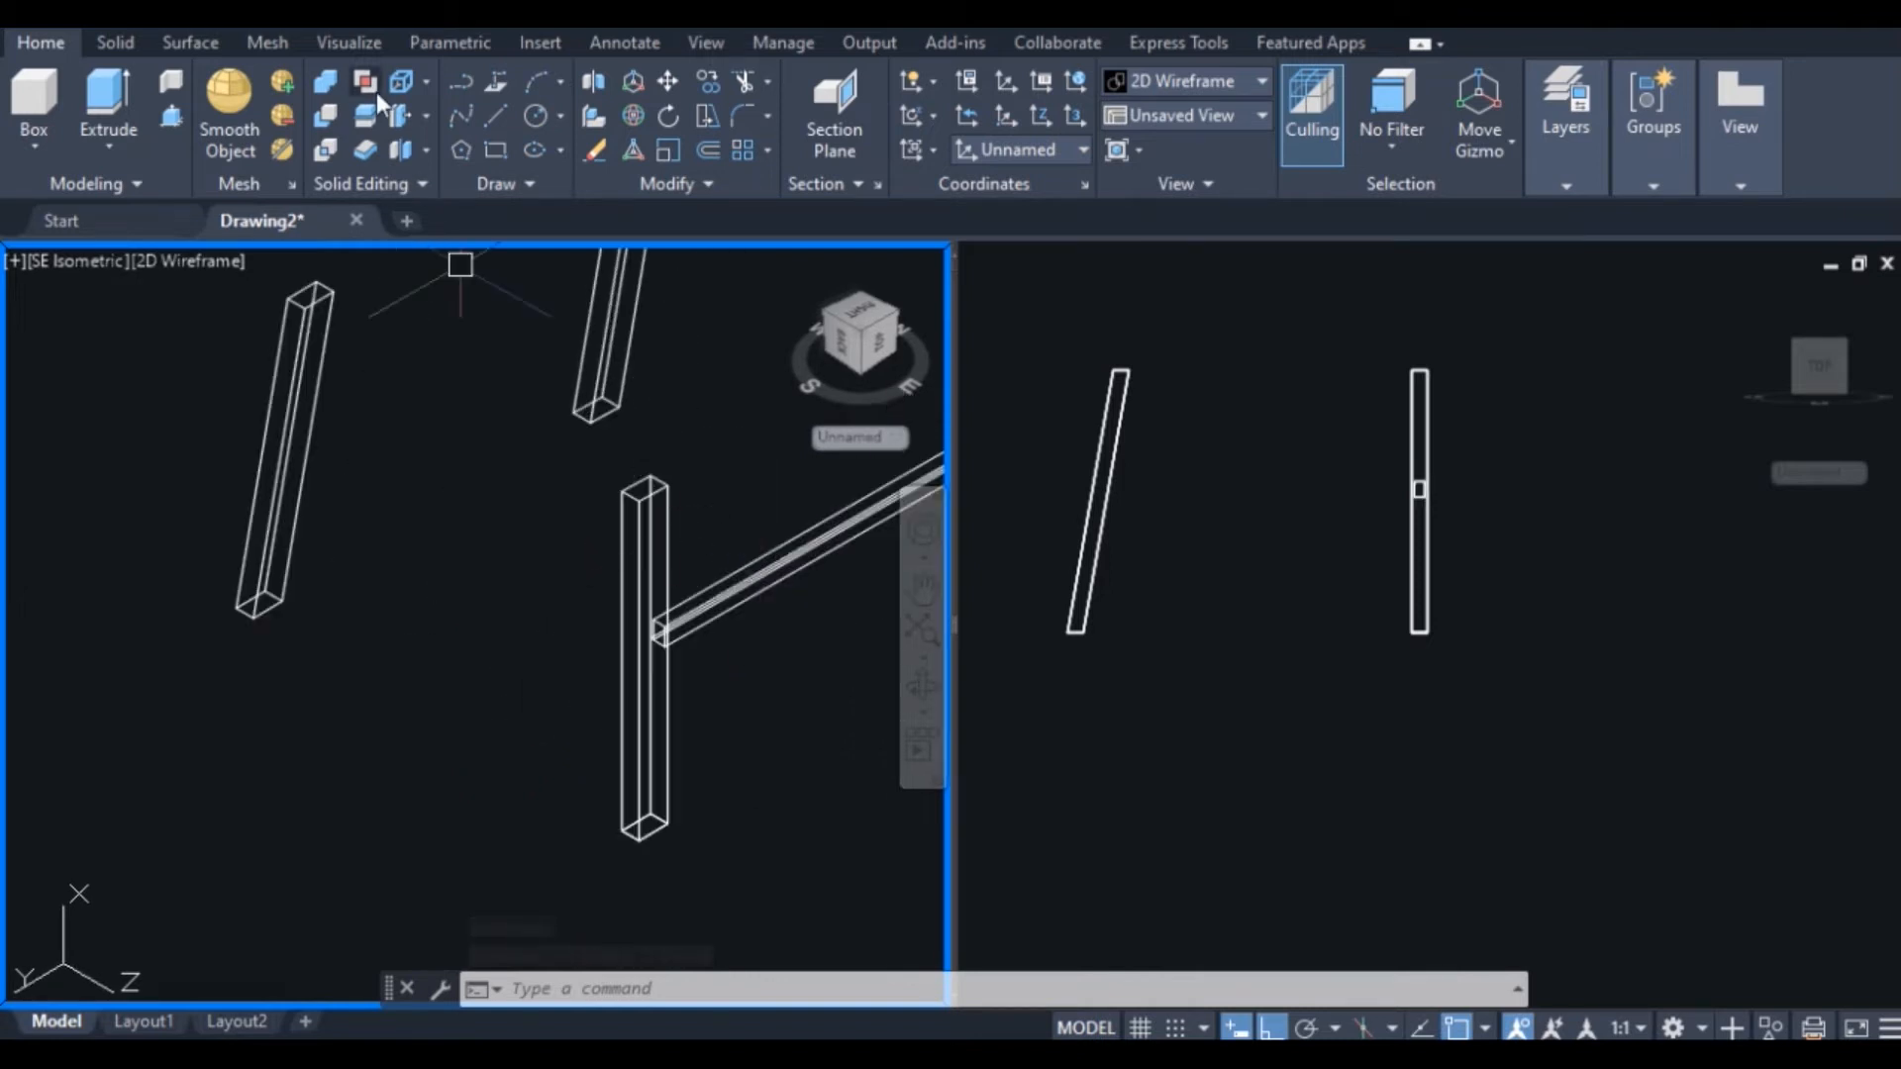
{"action": "left_click", "coordinate": [1015, 151]}
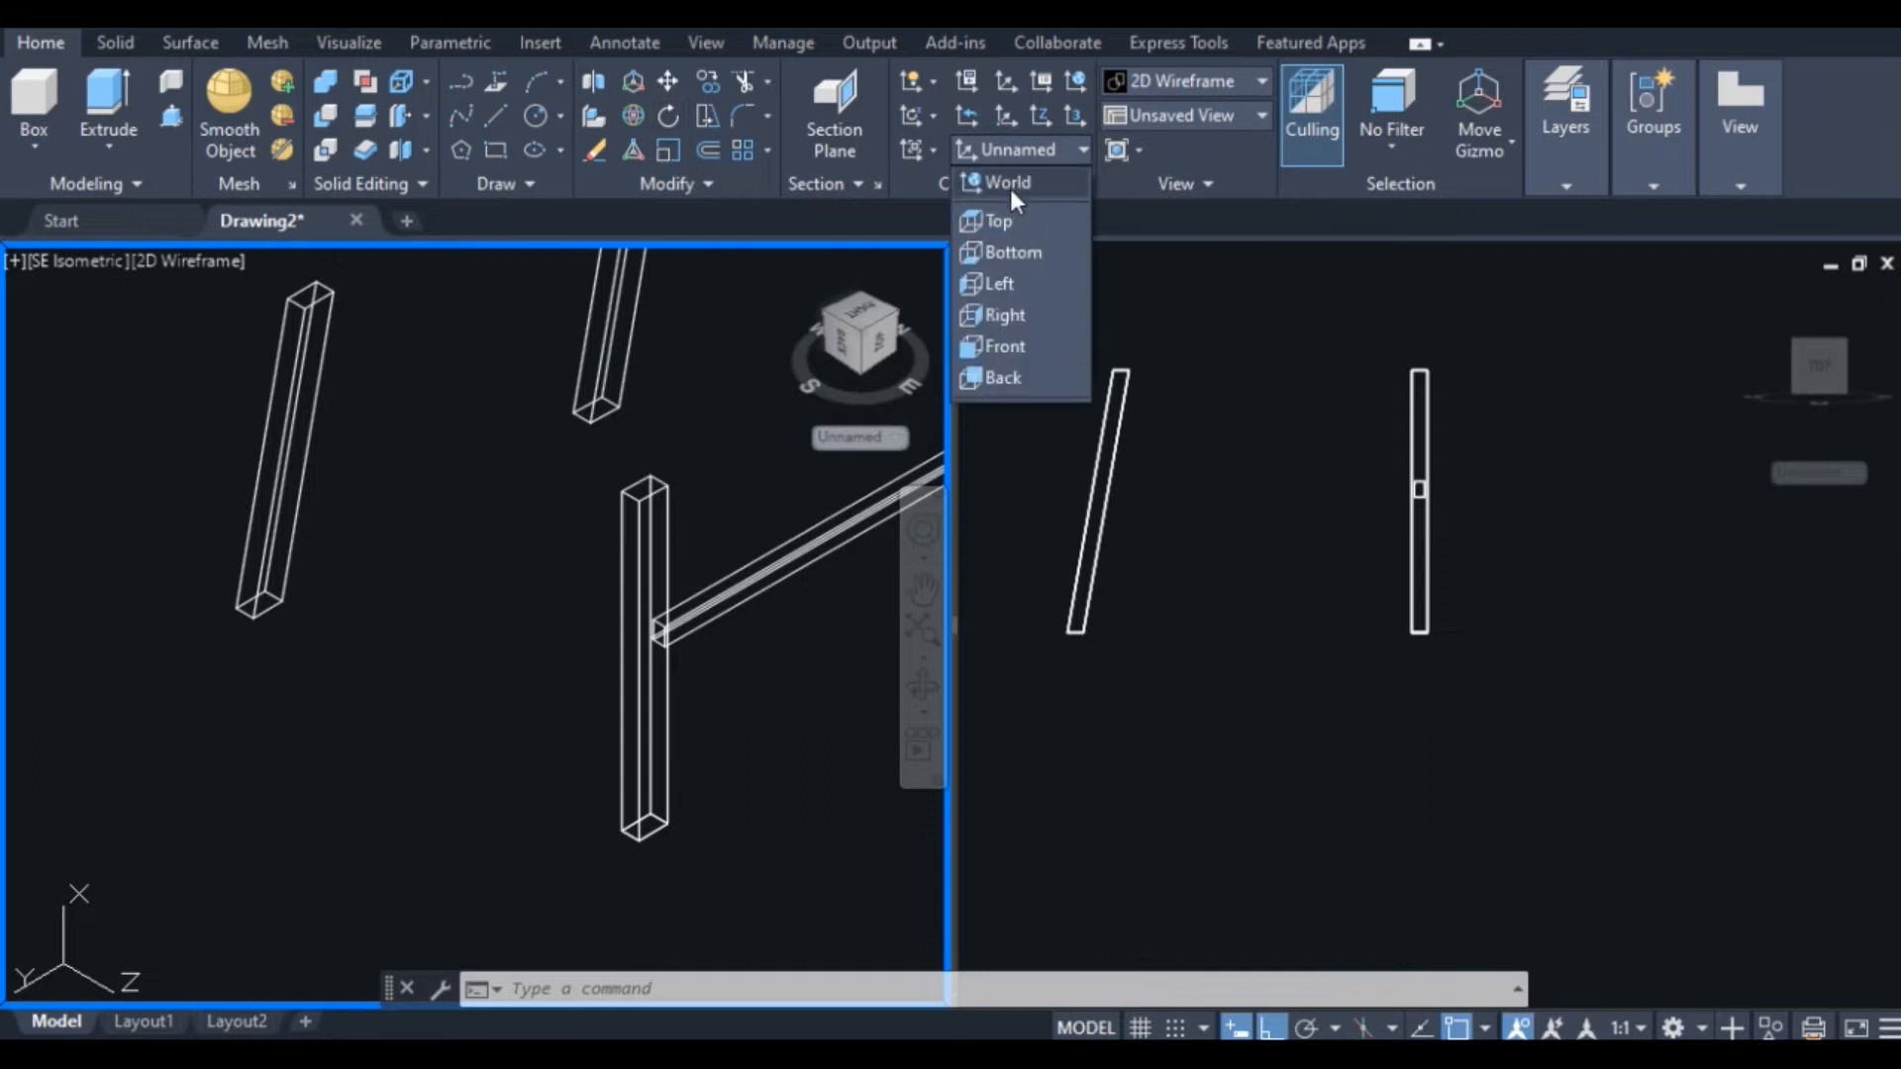
{"action": "left_click", "coordinate": [1010, 184]}
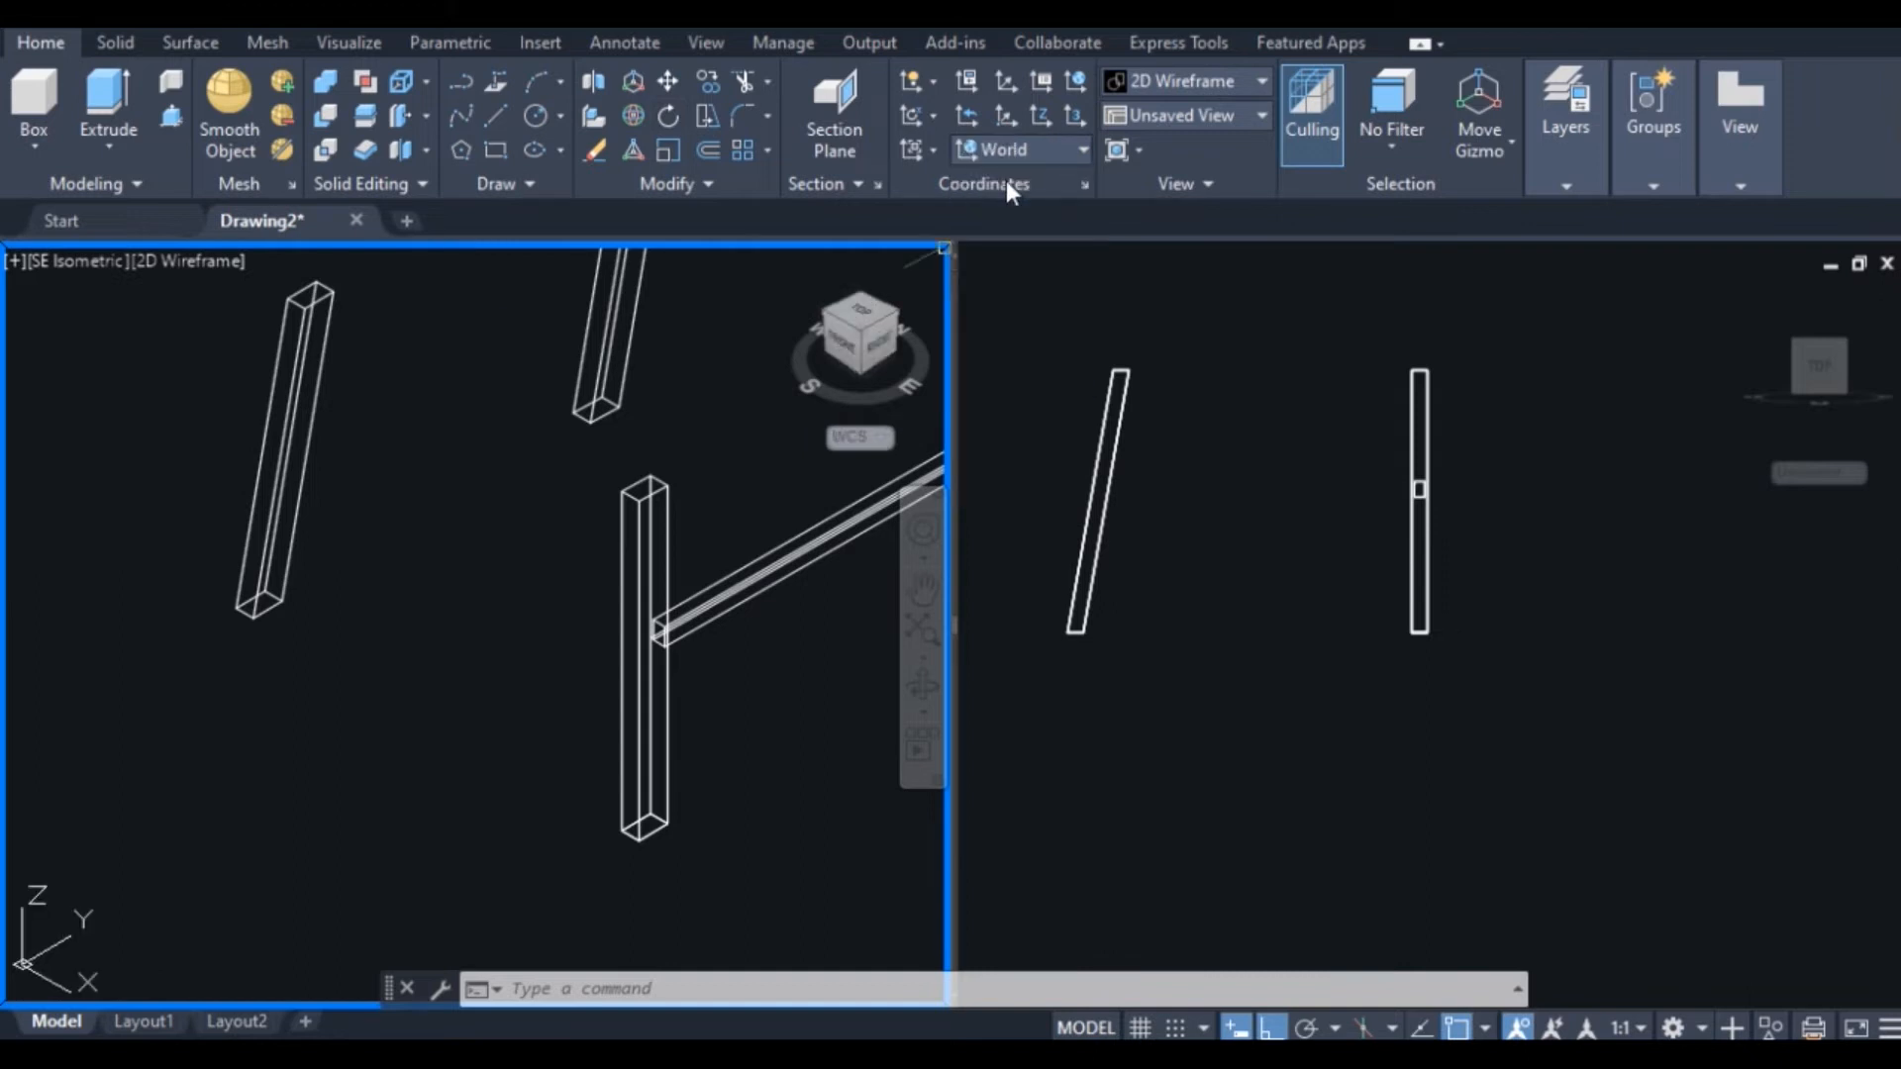
Draw a horizontal line from the upper outer corner of the crosspiece's near end to the inner edge of the near slanted leg
{"action": "left_click", "coordinate": [495, 115]}
{"action": "scroll", "coordinate": [659, 700], "scroll_direction": "up", "scroll_amount": 3}
{"action": "scroll", "coordinate": [658, 700], "scroll_direction": "up", "scroll_amount": 2}
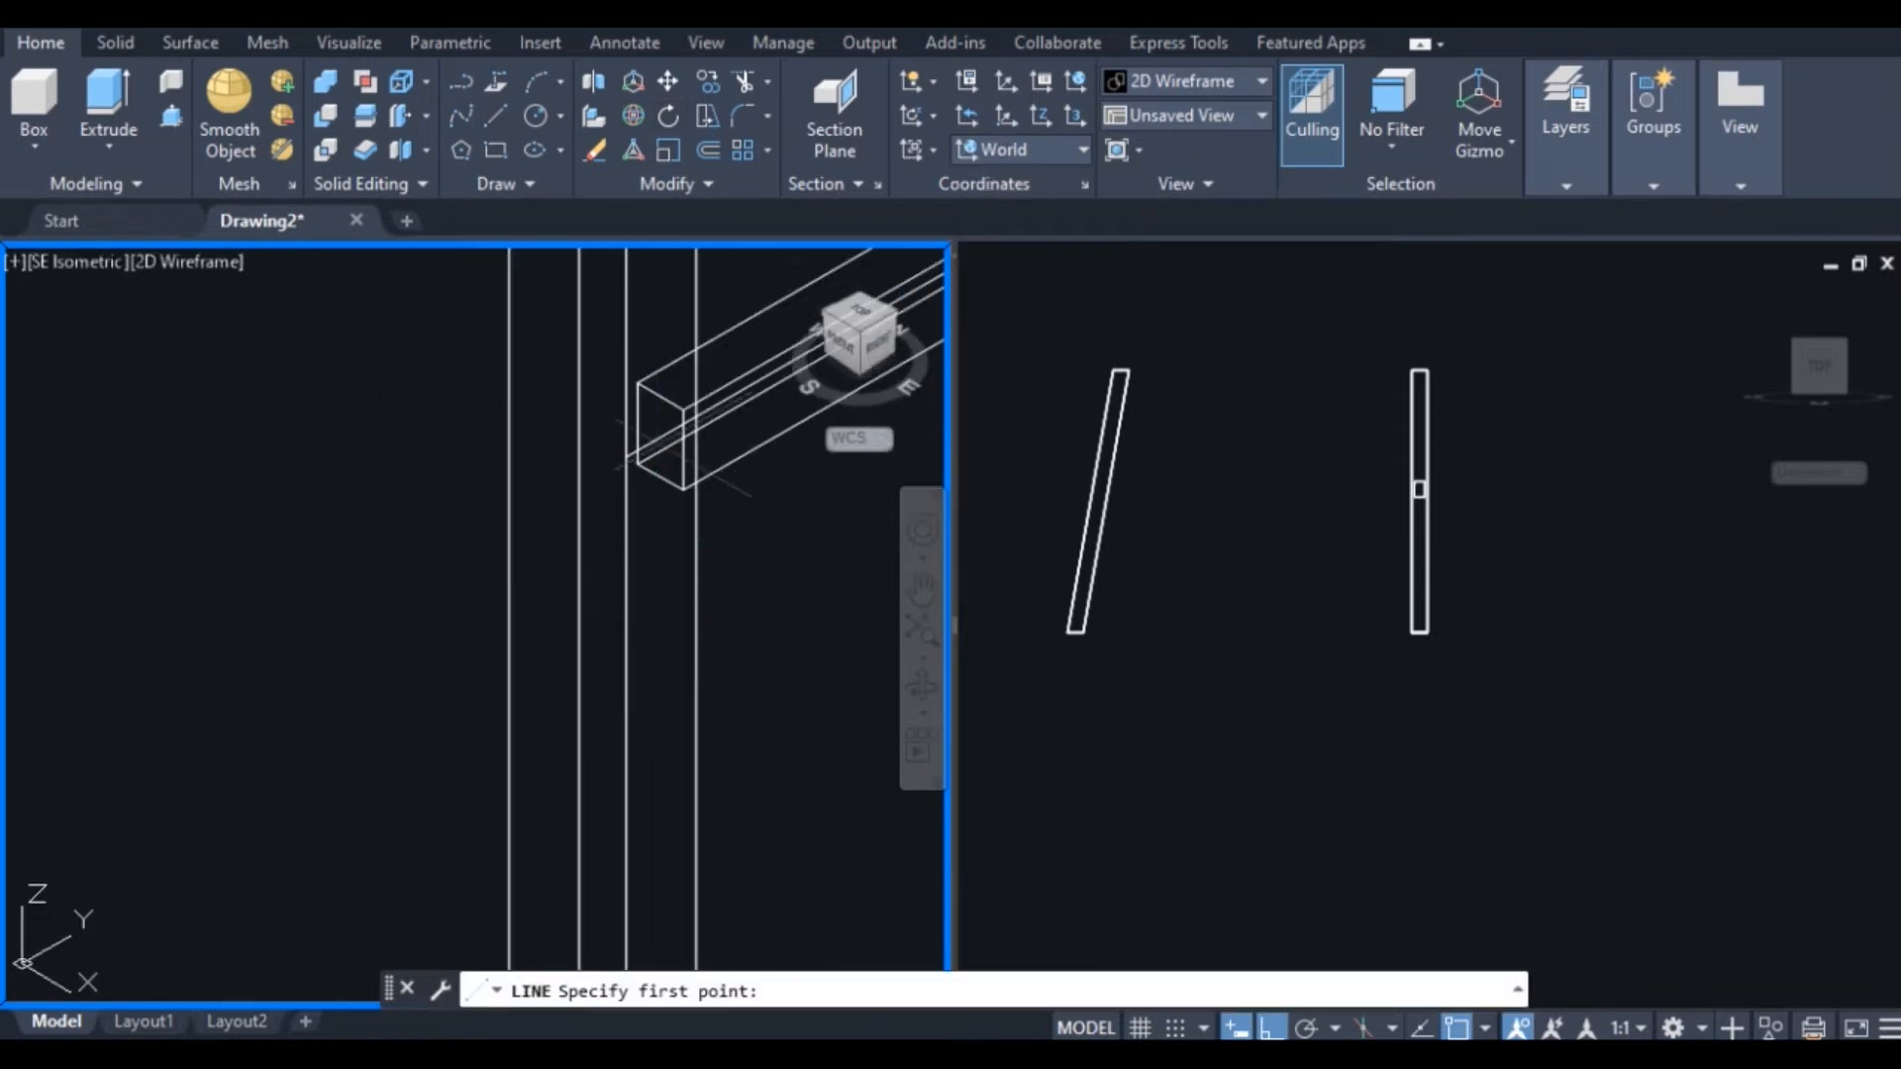
{"action": "left_click", "coordinate": [644, 386]}
{"action": "scroll", "coordinate": [642, 384], "scroll_direction": "down", "scroll_amount": 2}
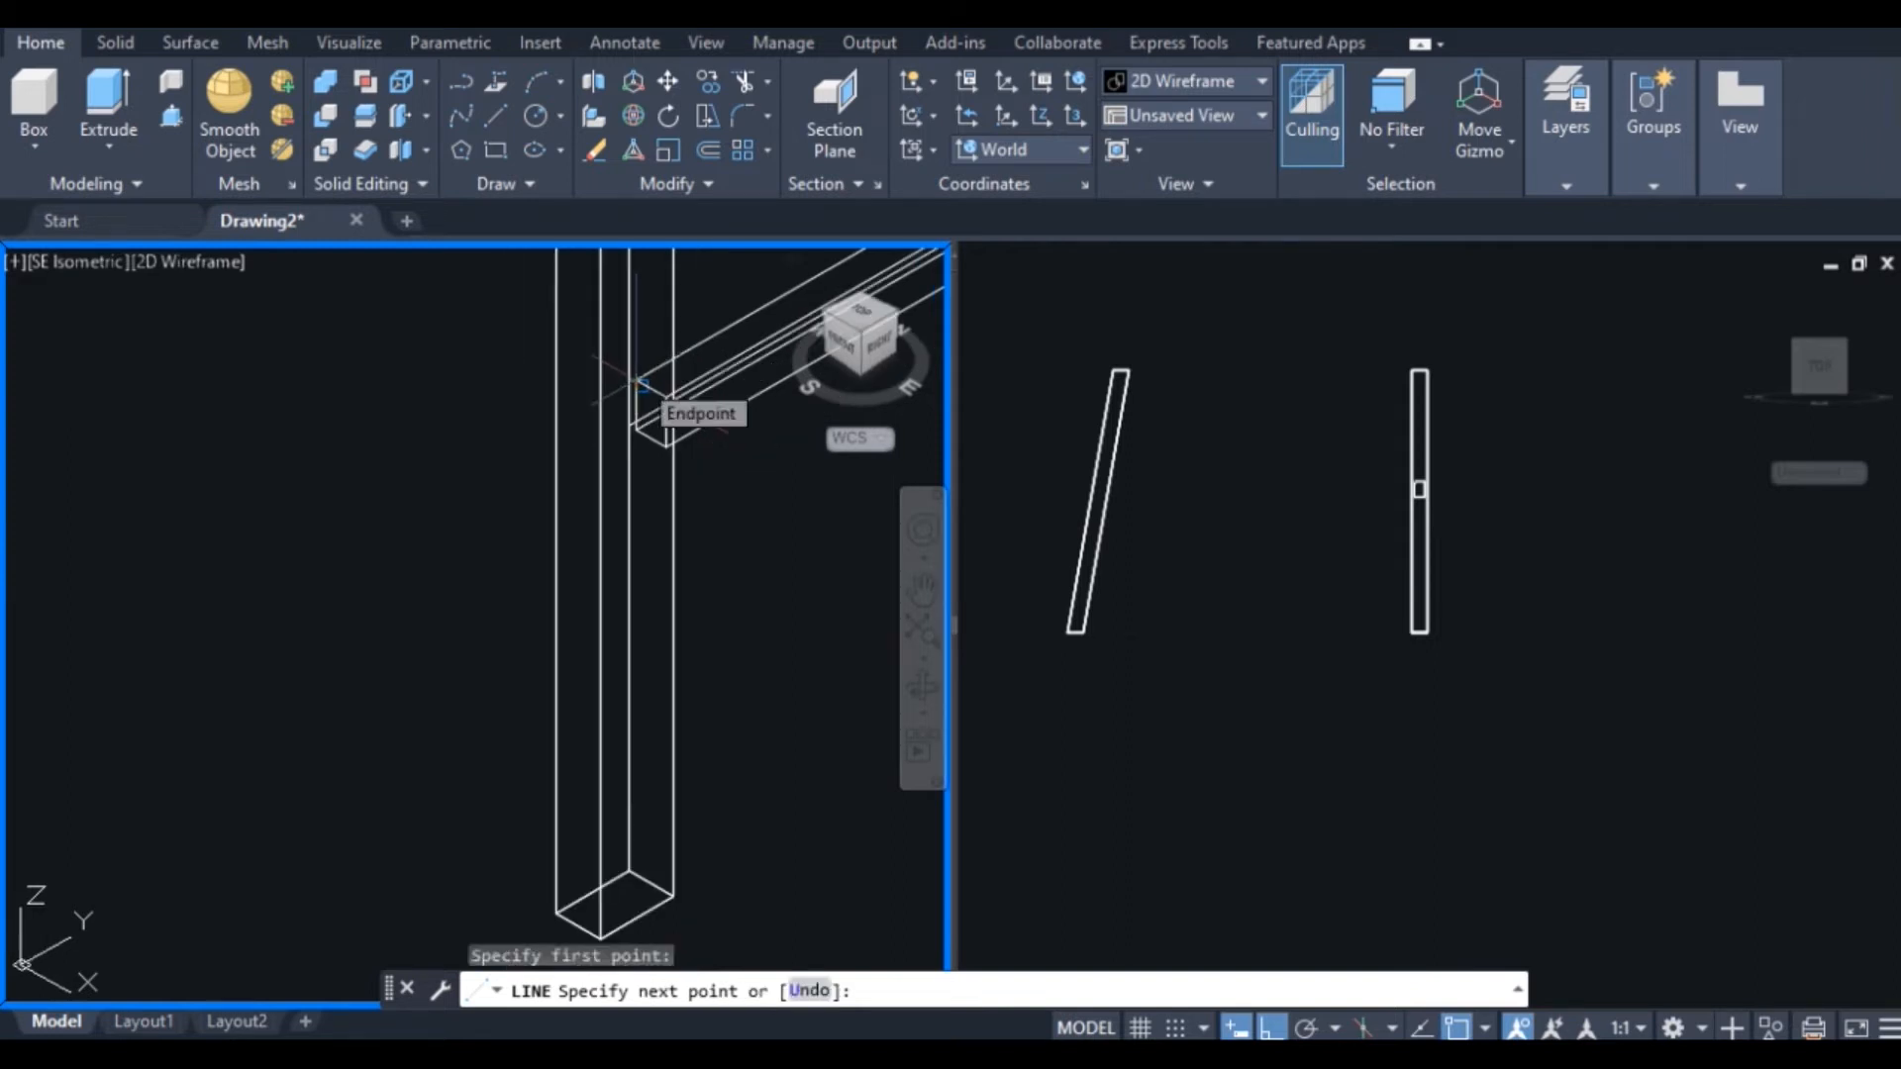
{"action": "scroll", "coordinate": [641, 384], "scroll_direction": "up", "scroll_amount": 2}
{"action": "scroll", "coordinate": [639, 381], "scroll_direction": "down", "scroll_amount": 4}
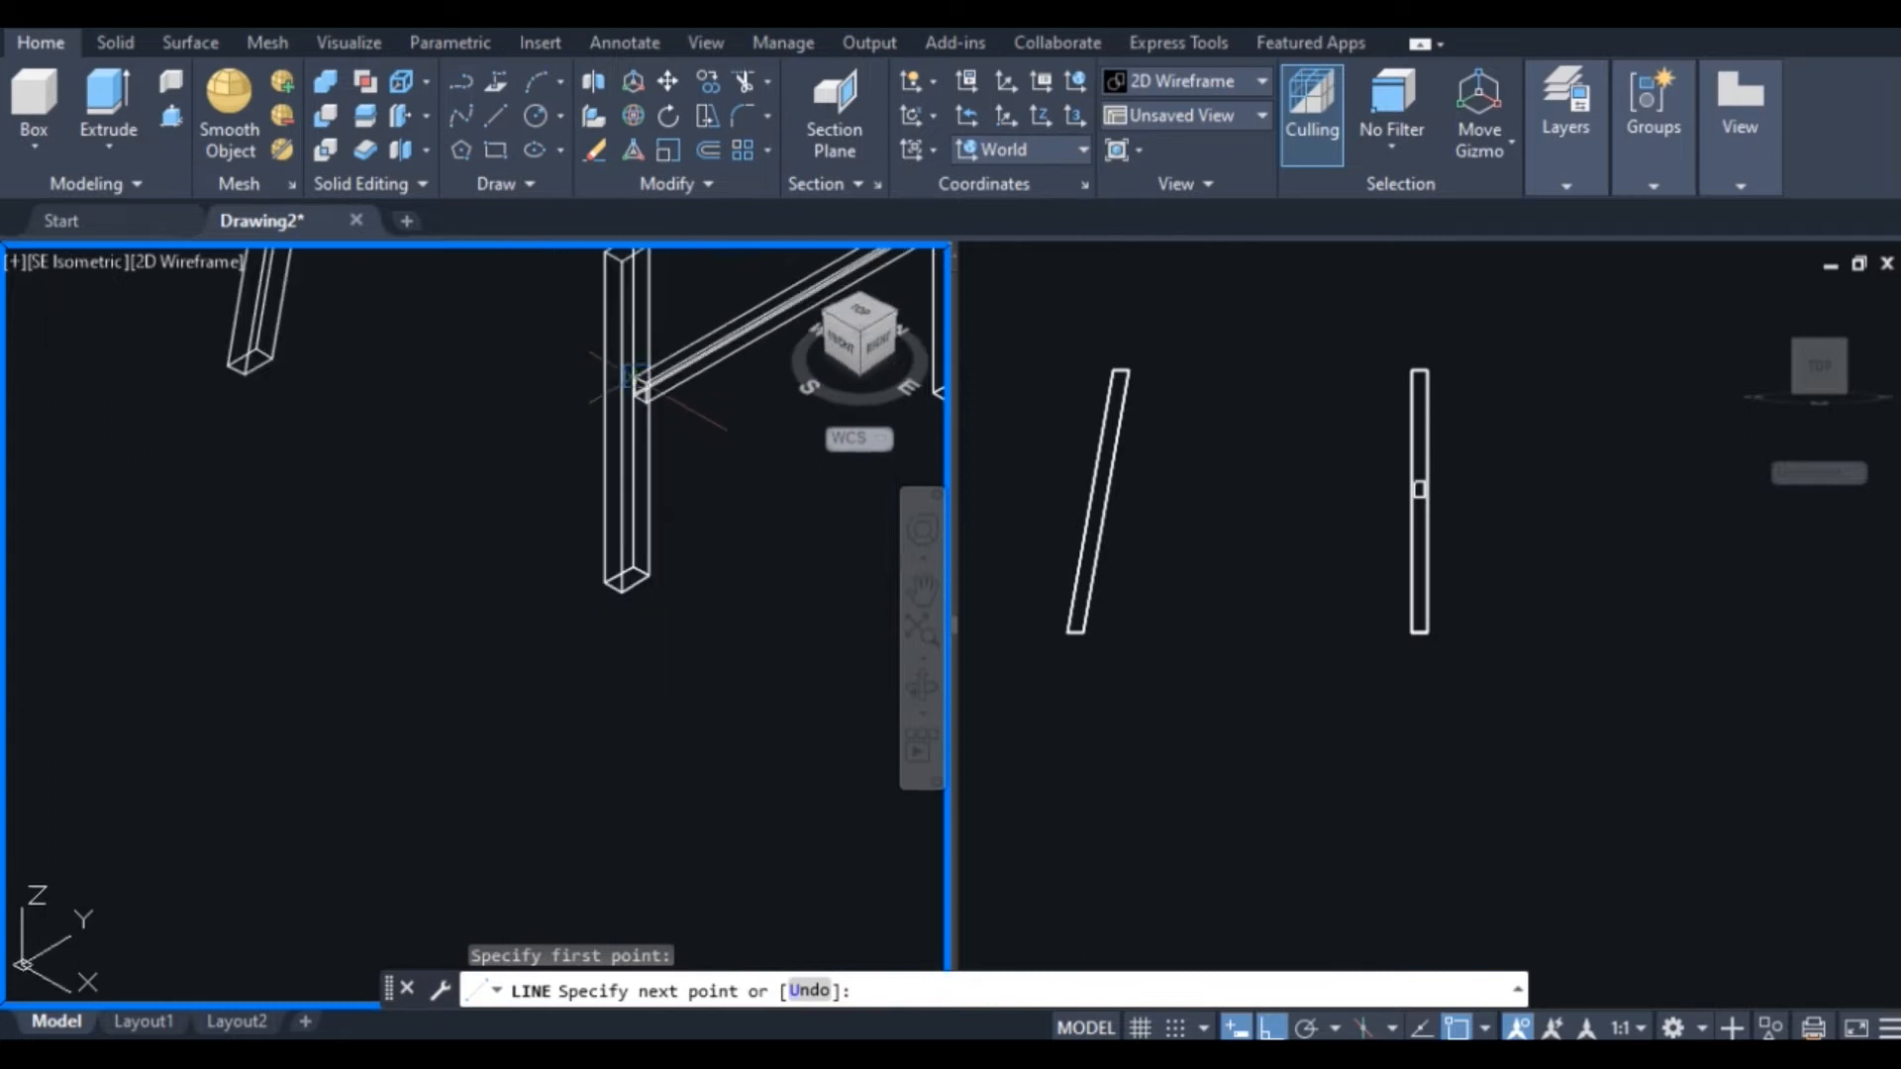
{"action": "scroll", "coordinate": [352, 297], "scroll_direction": "down", "scroll_amount": 3}
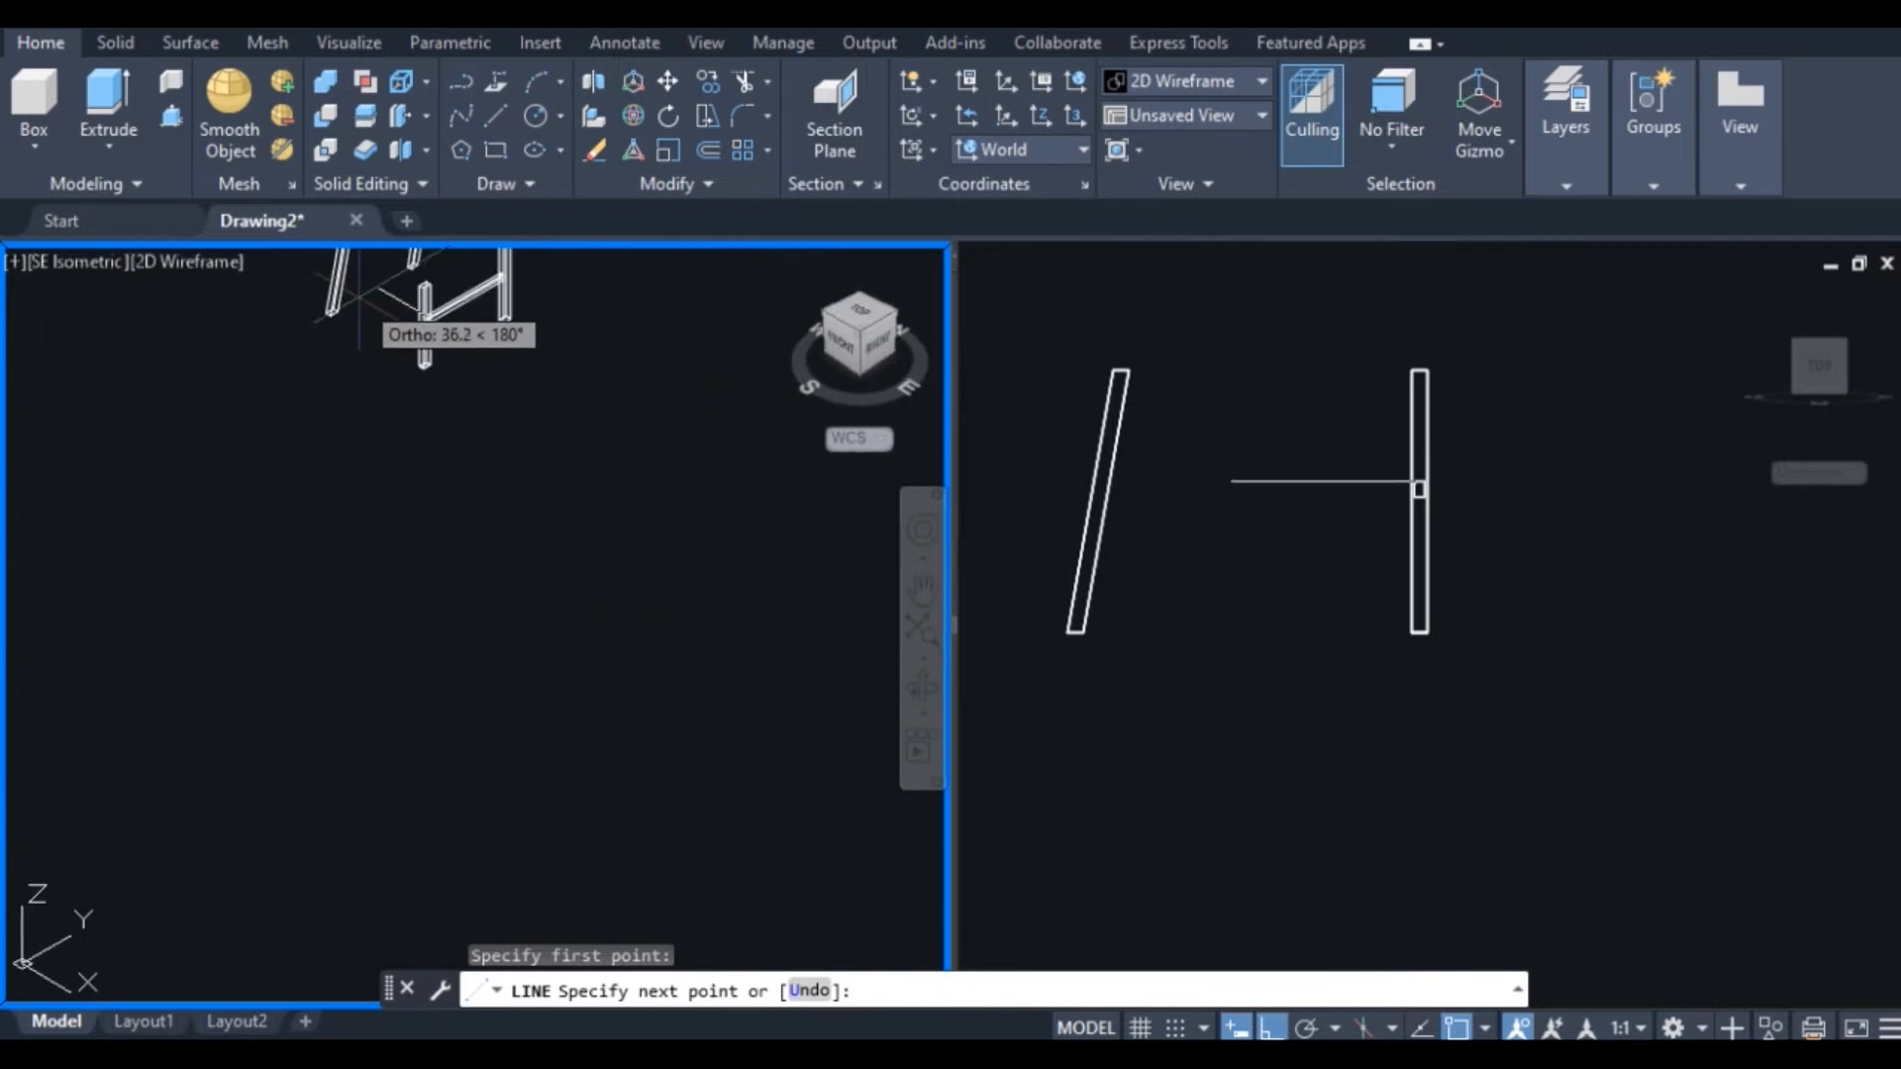
{"action": "scroll", "coordinate": [341, 366], "scroll_direction": "up", "scroll_amount": 3}
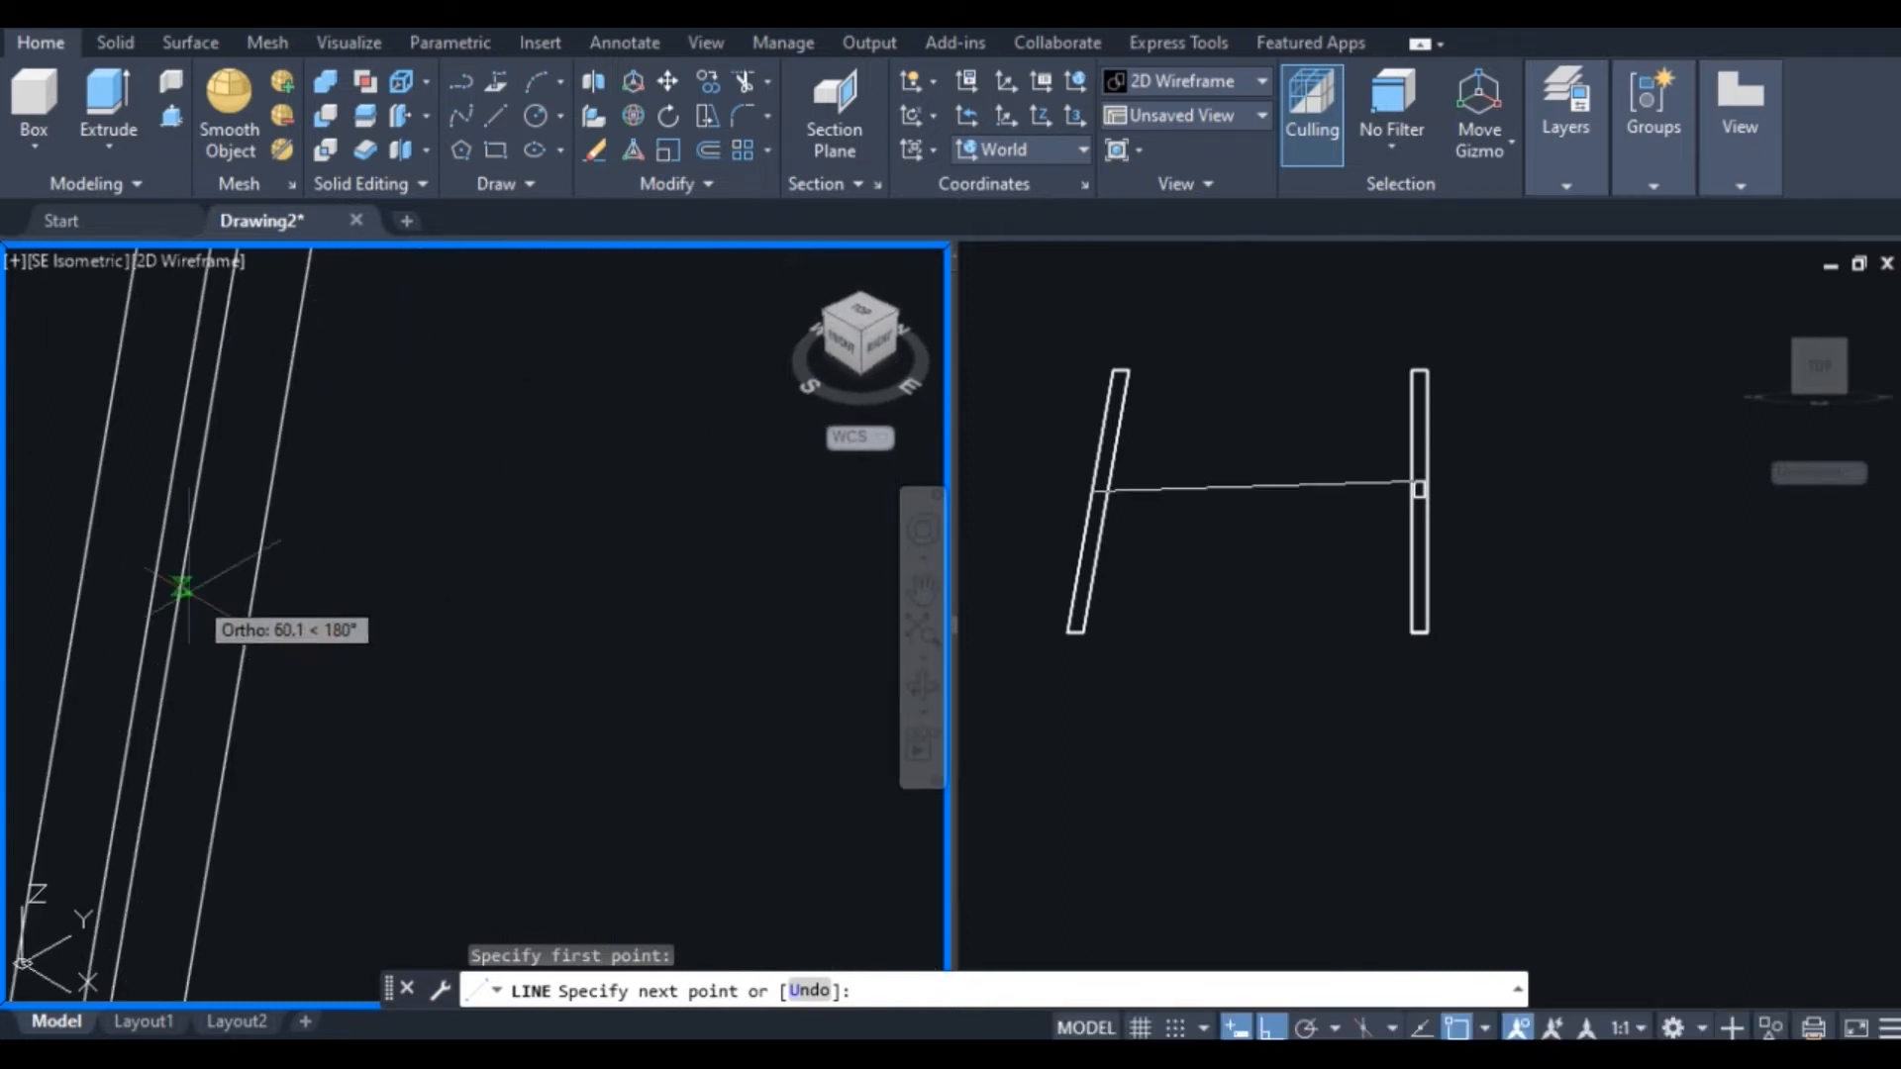
{"action": "left_click", "coordinate": [255, 584]}
{"action": "right_click", "coordinate": [256, 584]}
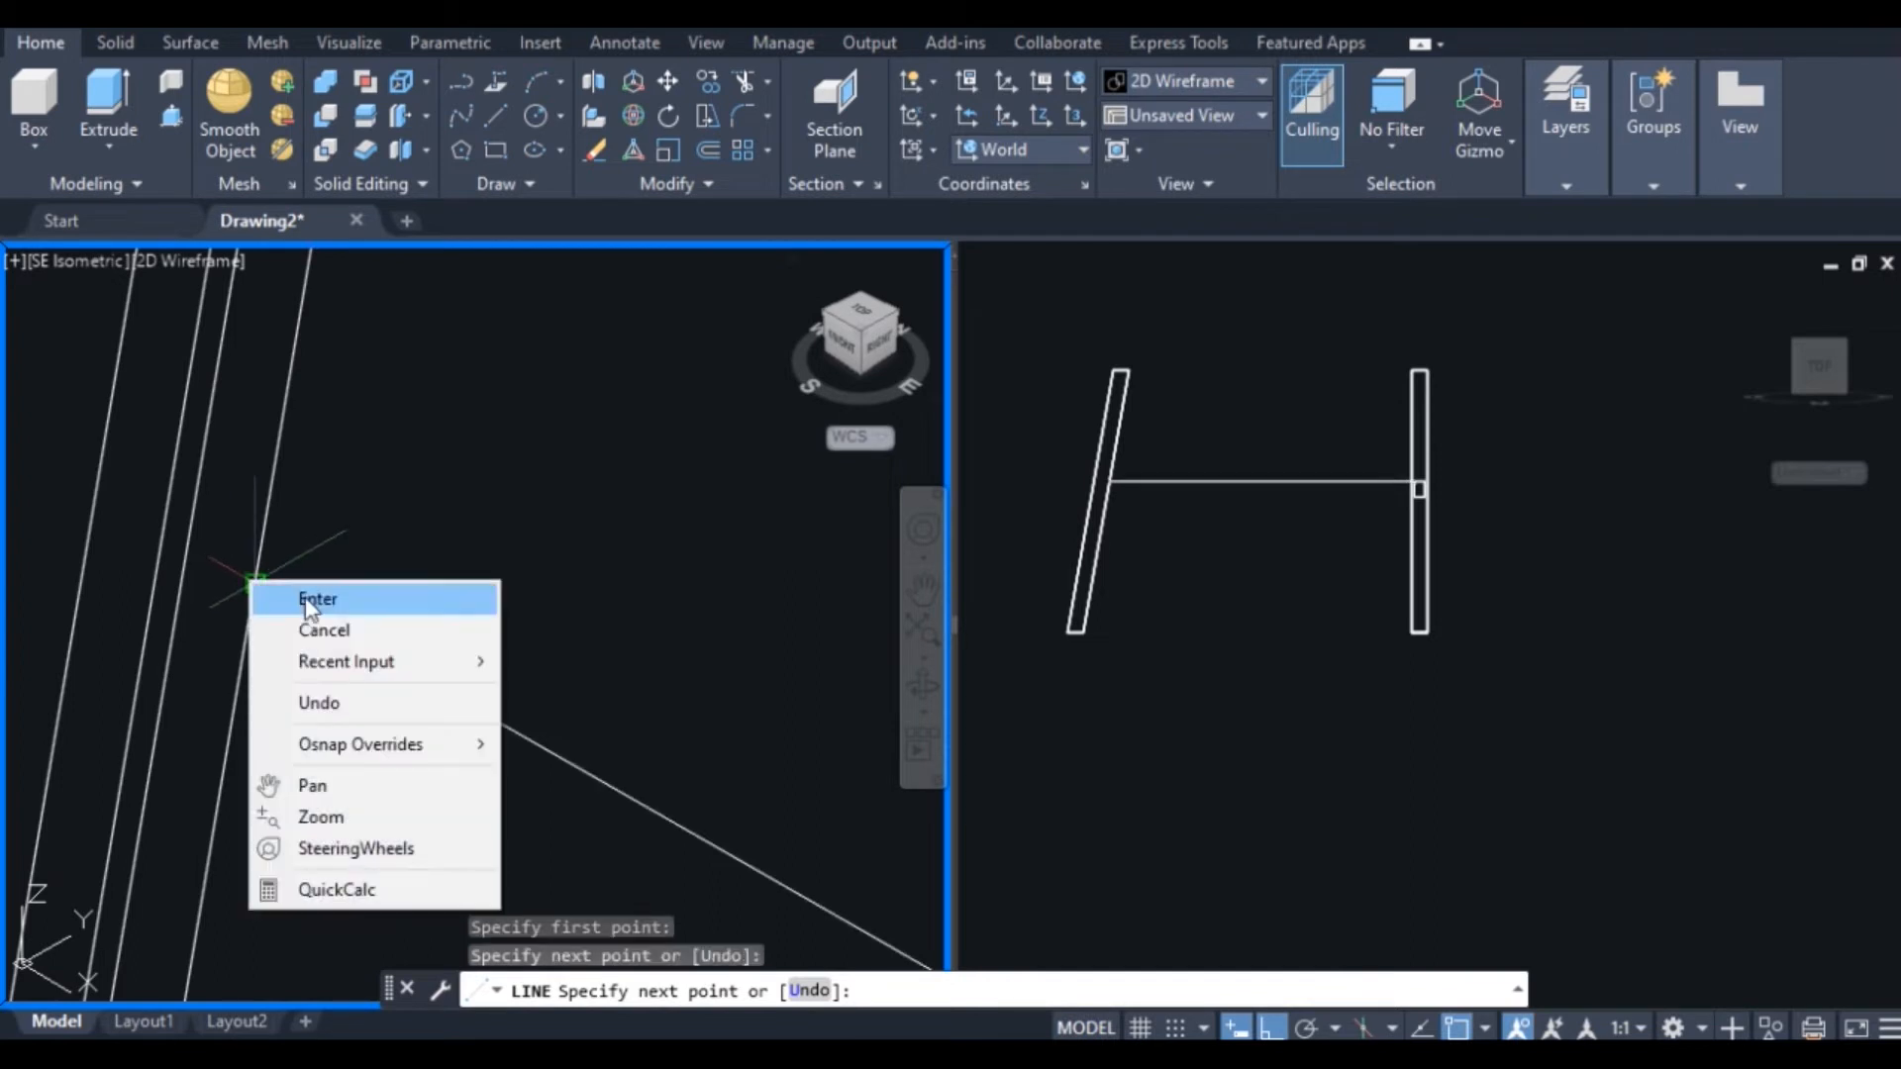
{"action": "left_click", "coordinate": [318, 597]}
{"action": "scroll", "coordinate": [360, 581], "scroll_direction": "down", "scroll_amount": 3}
{"action": "scroll", "coordinate": [595, 708], "scroll_direction": "up", "scroll_amount": 2}
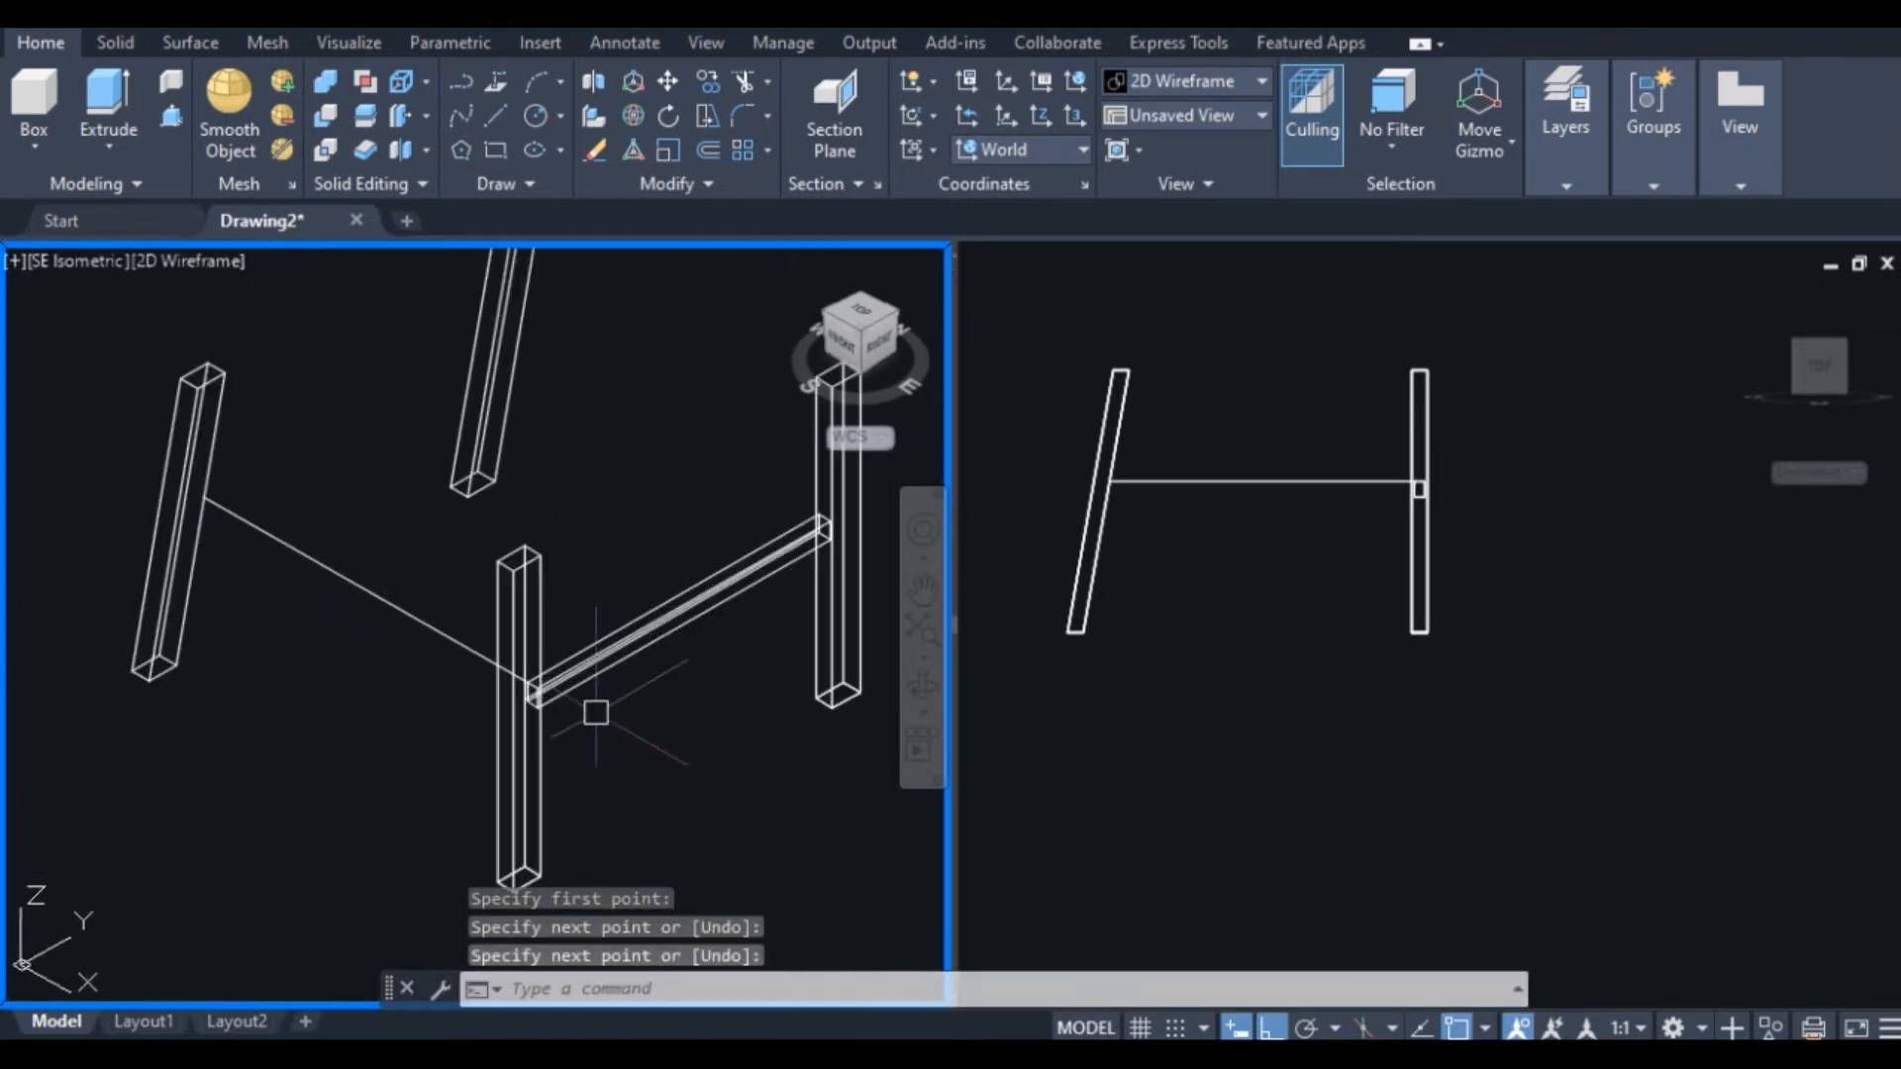
Change the Front viewport to the Right view
{"action": "left_click", "coordinate": [1444, 640]}
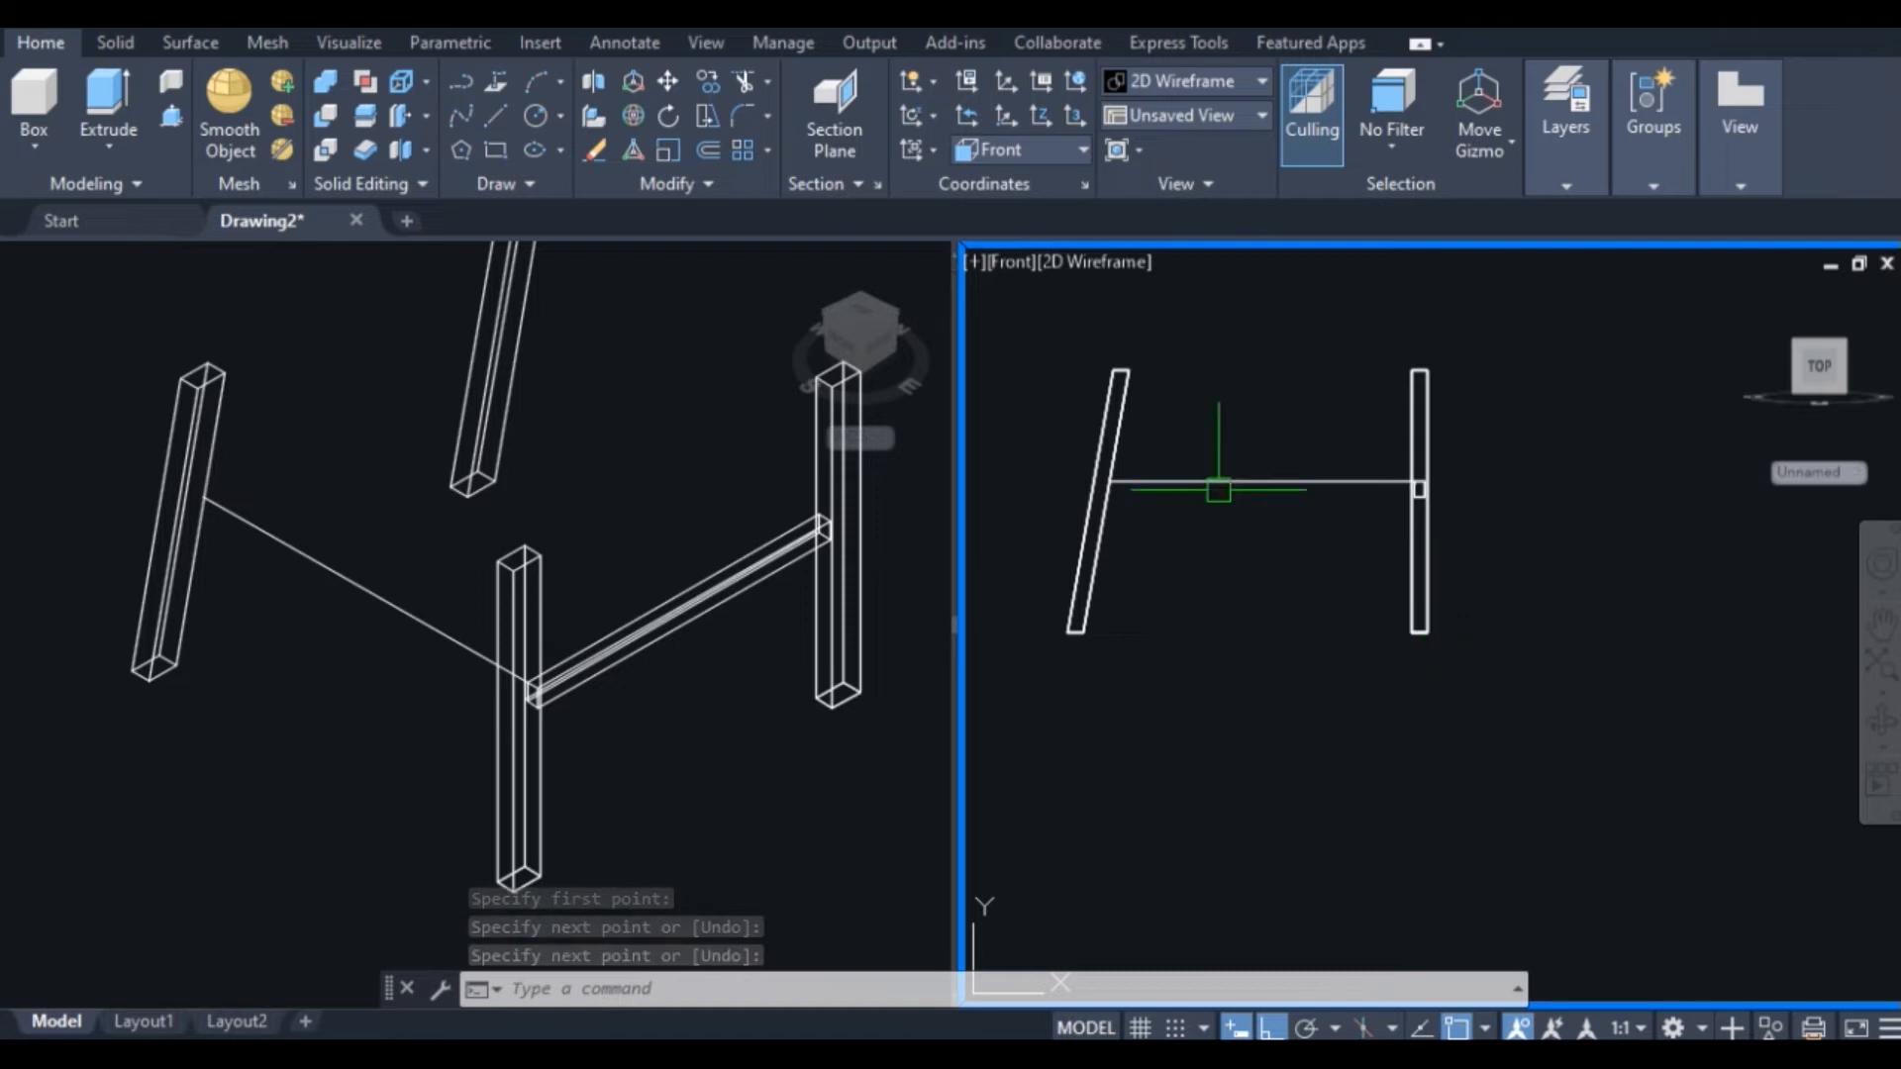
{"action": "left_click", "coordinate": [1003, 264]}
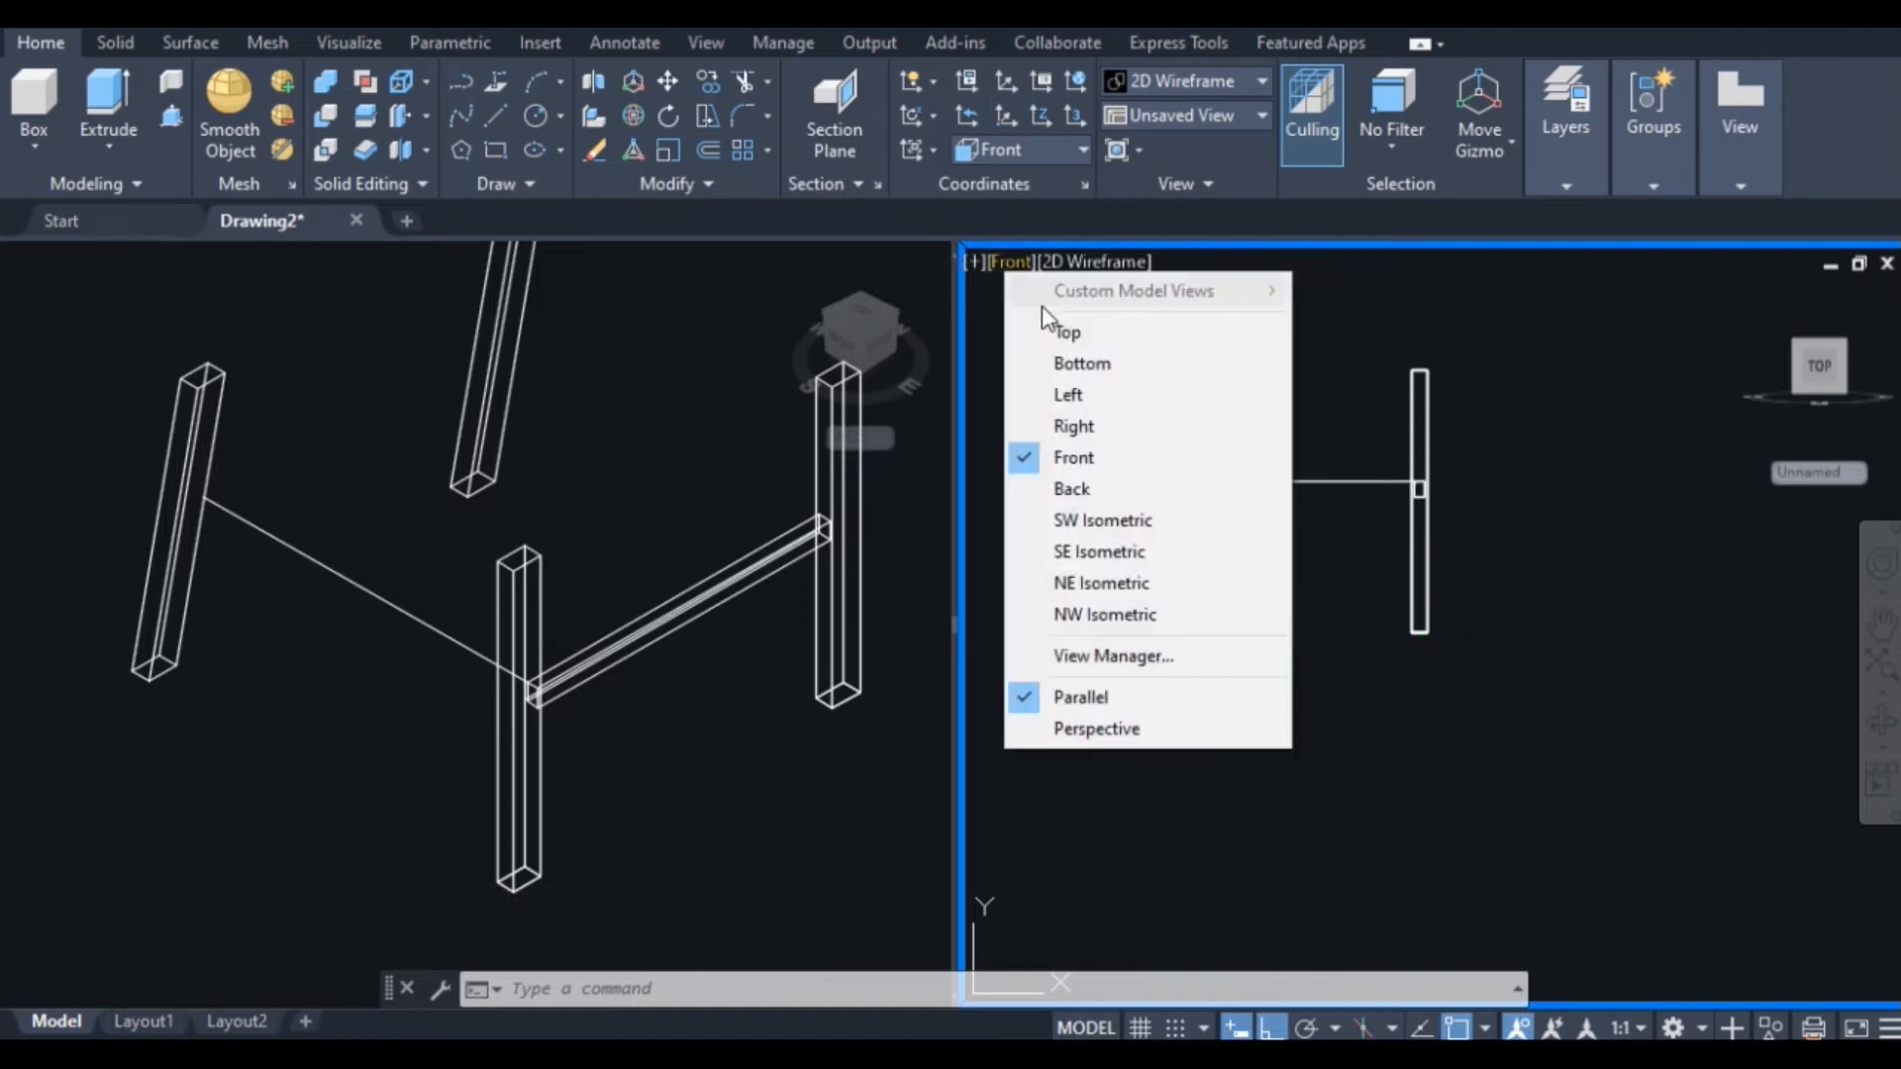
{"action": "left_click", "coordinate": [1097, 426]}
{"action": "scroll", "coordinate": [1285, 487], "scroll_direction": "down", "scroll_amount": 3}
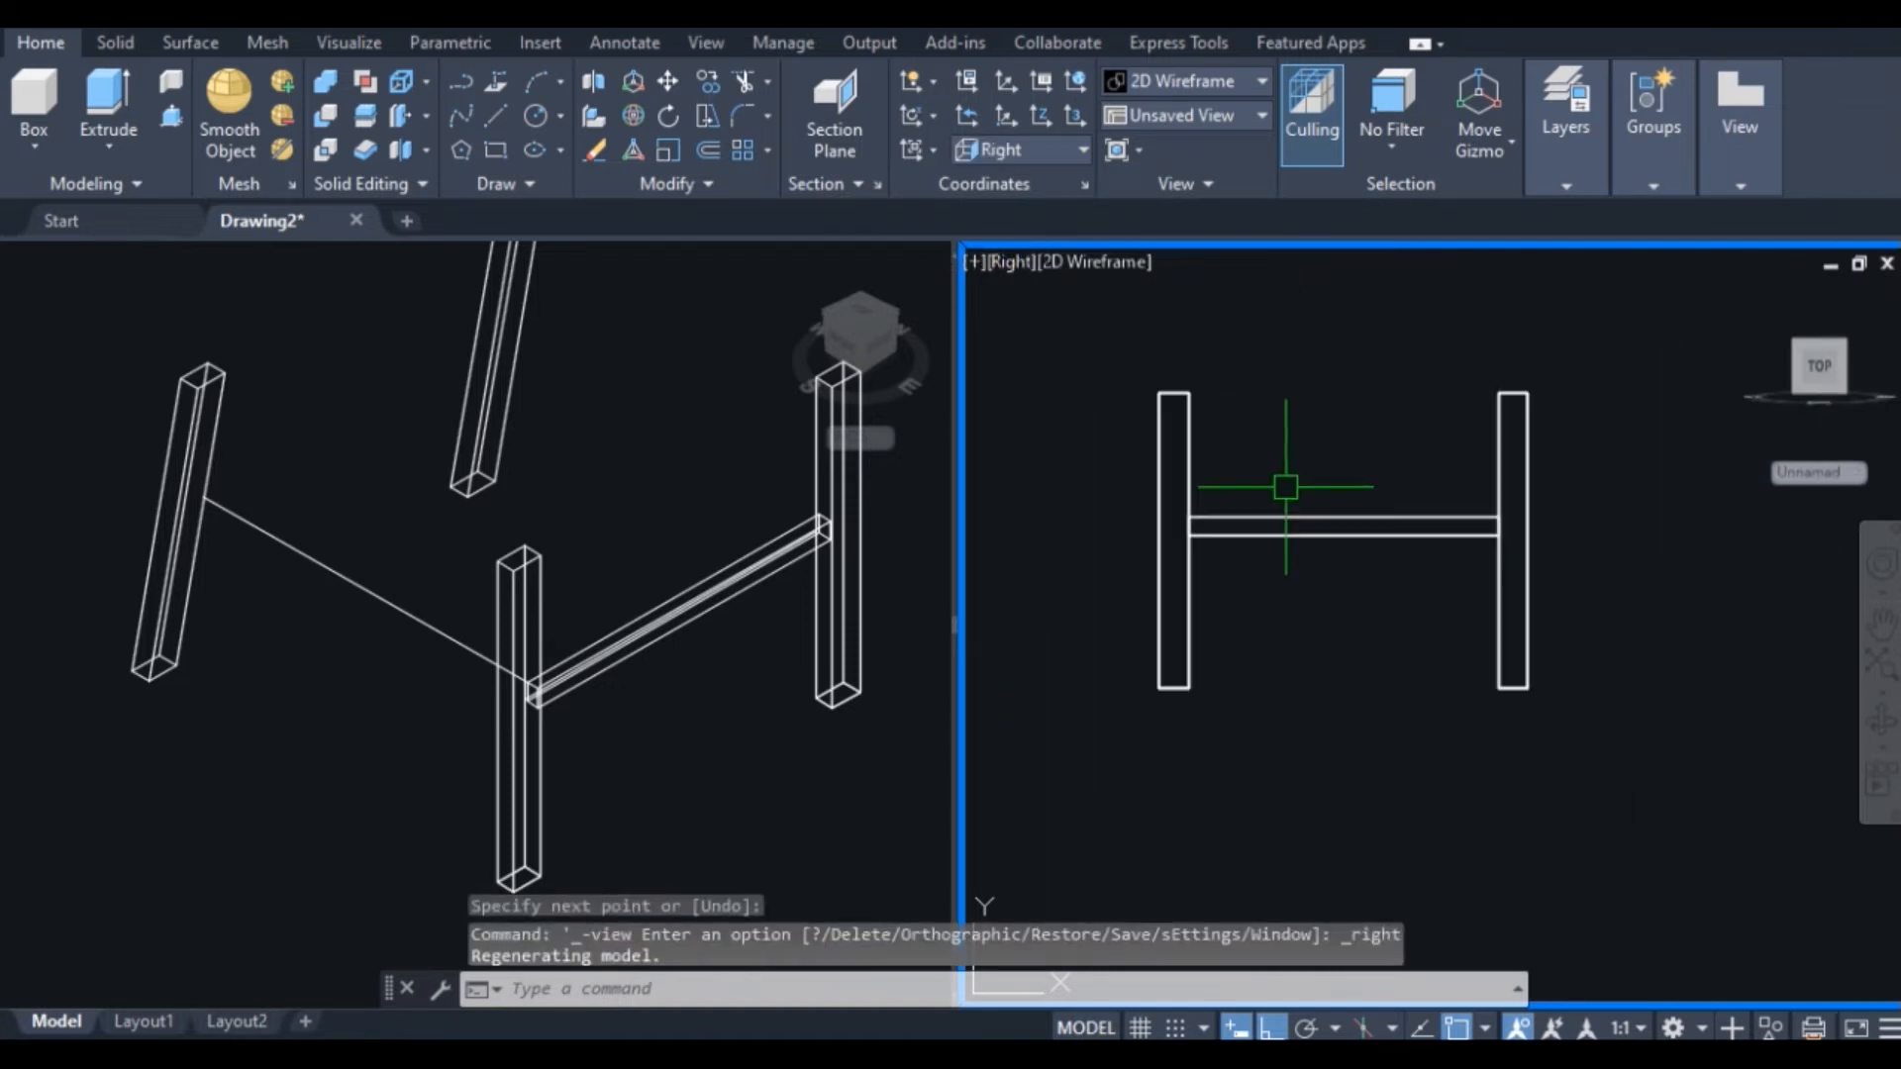
Hide the near slanted leg and the crosspiece using the Right view
{"action": "scroll", "coordinate": [1204, 539], "scroll_direction": "up", "scroll_amount": 5}
{"action": "key", "text": "Escape"}
{"action": "left_click", "coordinate": [1149, 703]}
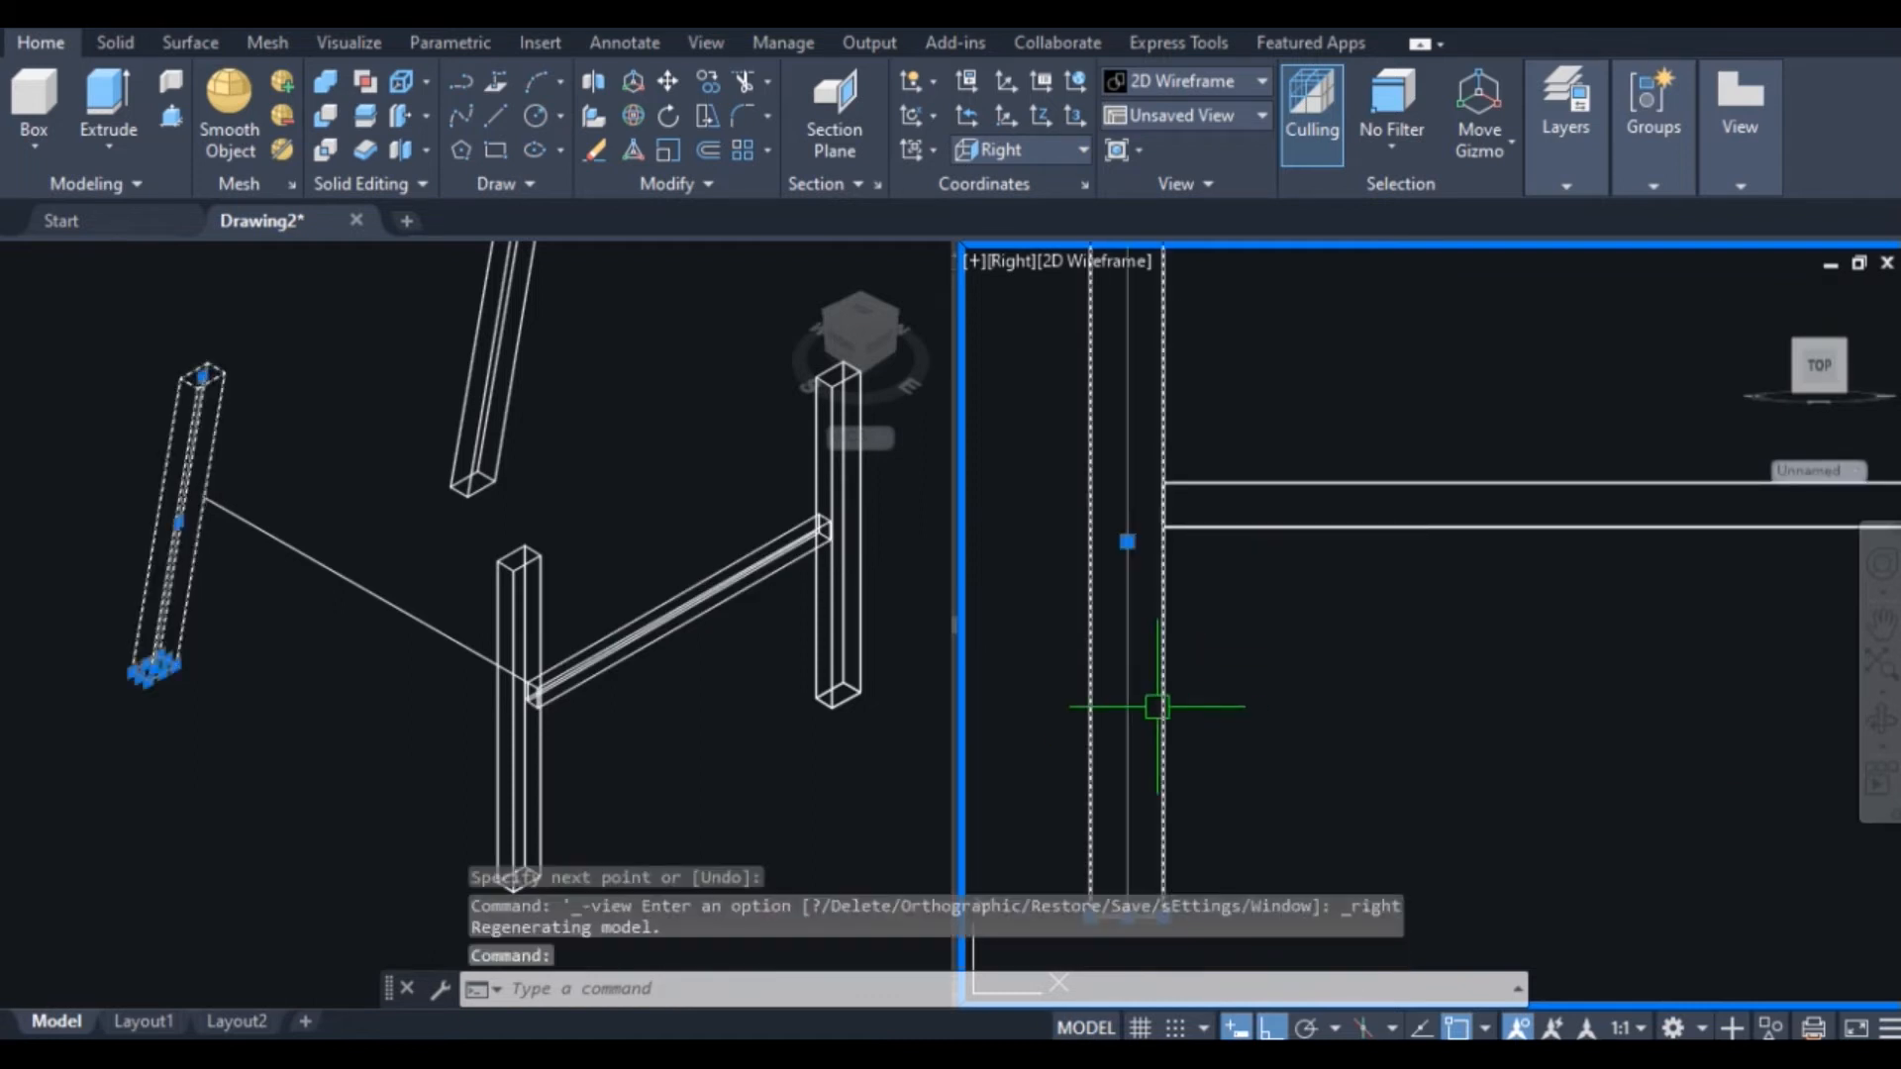
{"action": "left_click", "coordinate": [1271, 479]}
{"action": "right_click", "coordinate": [1276, 441]}
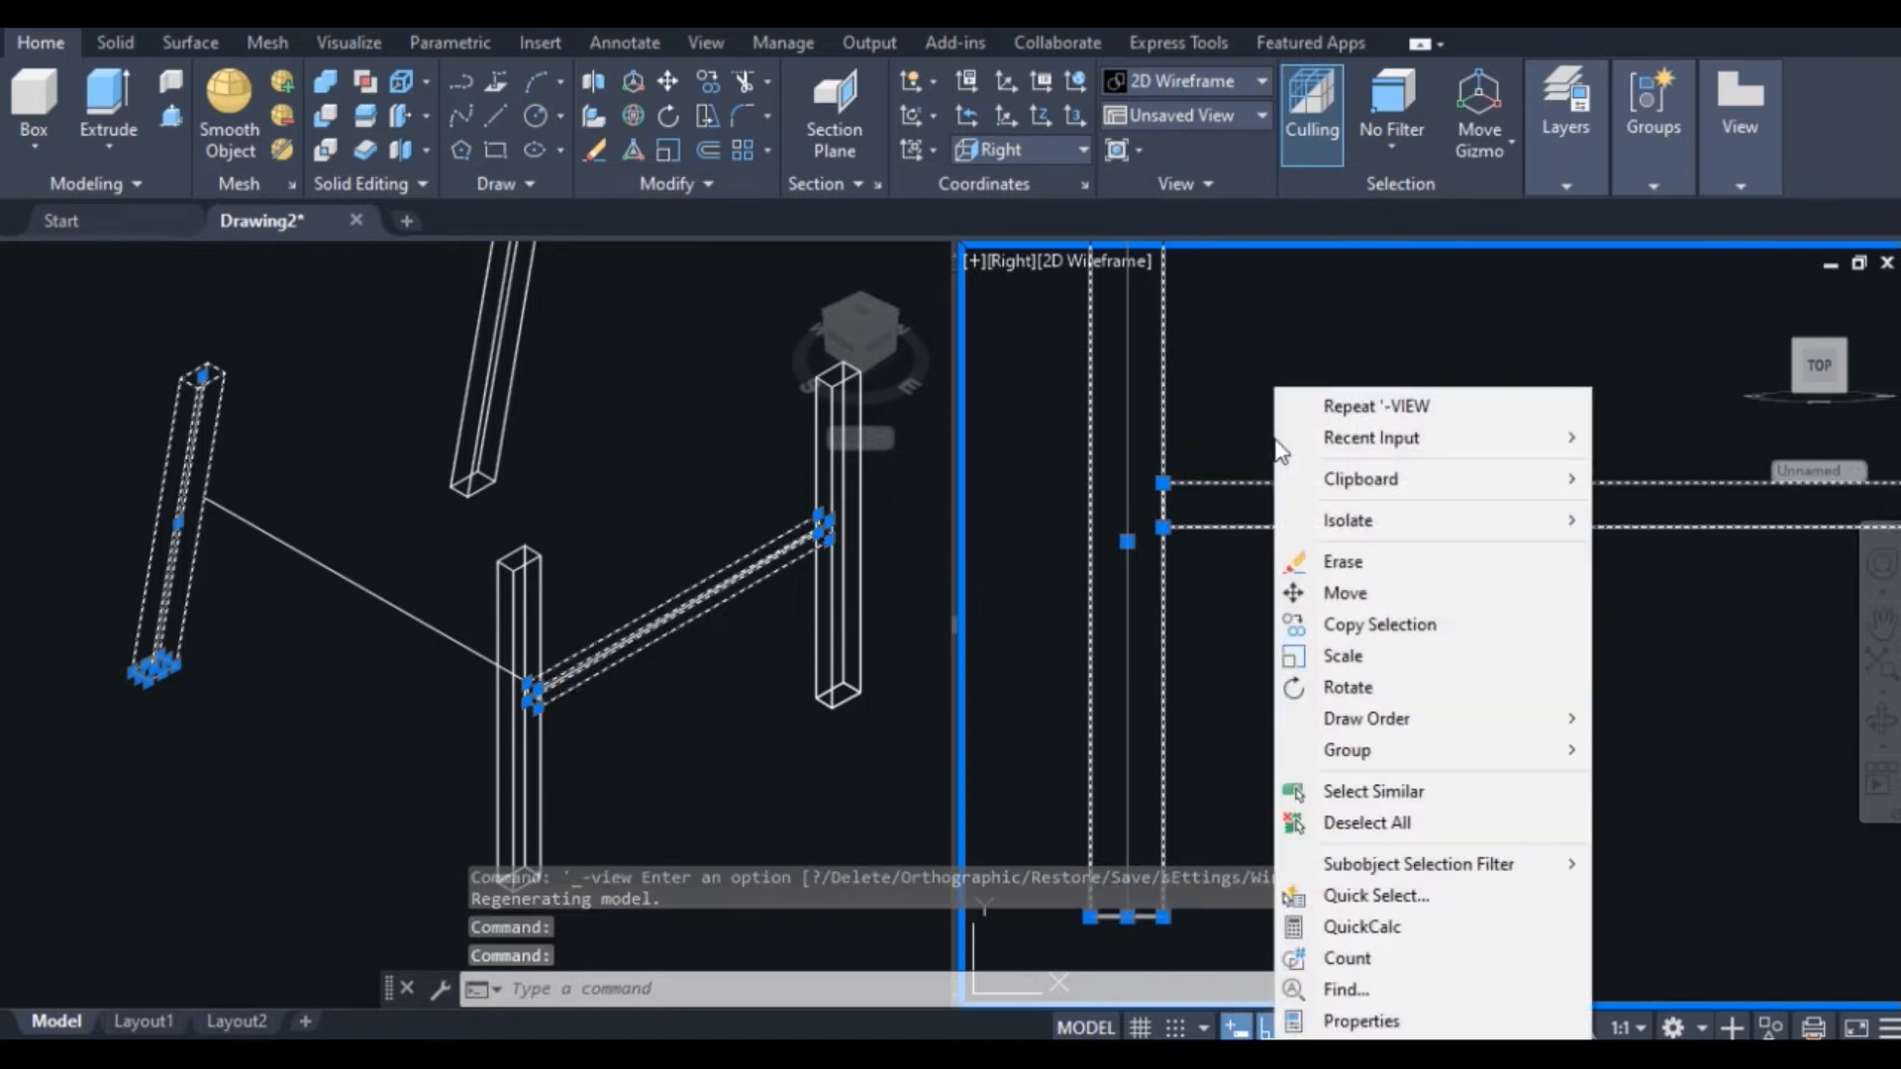
{"action": "mouse_move", "coordinate": [1386, 530]}
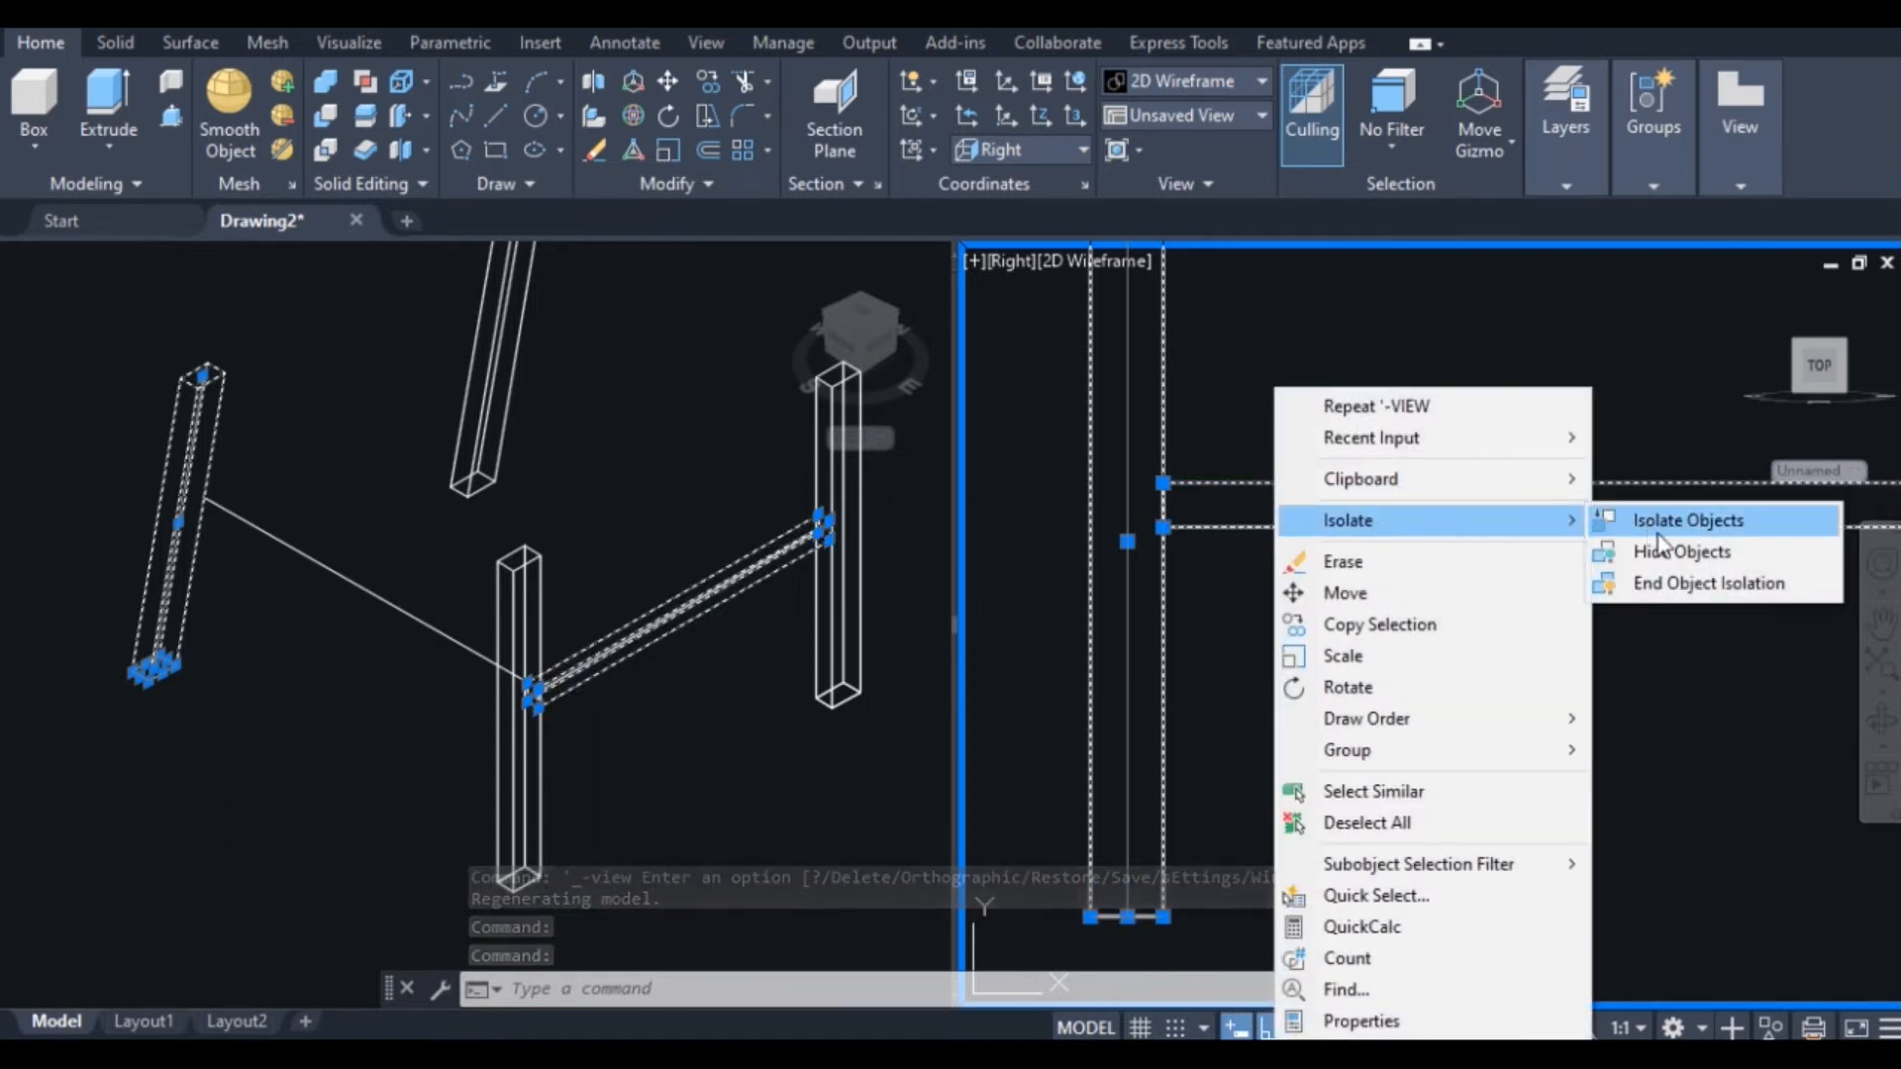
{"action": "left_click", "coordinate": [1669, 560]}
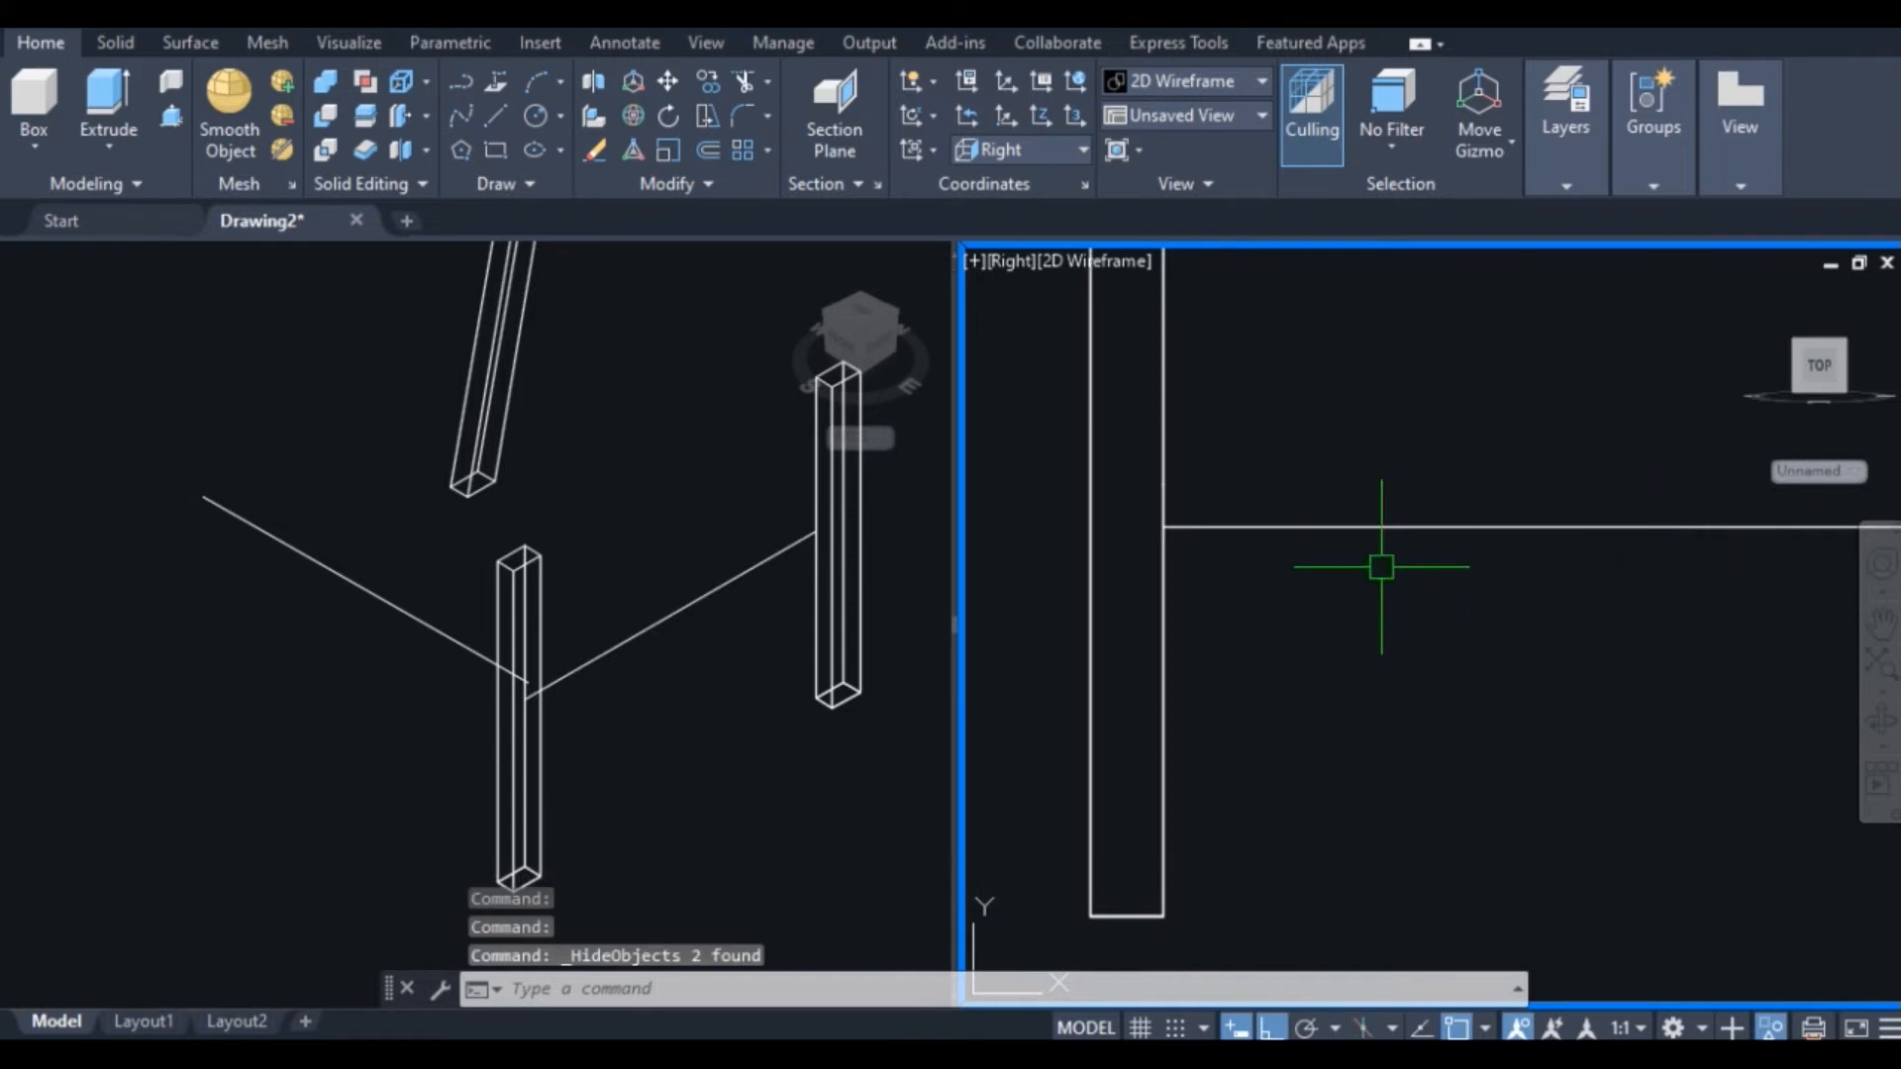
{"action": "scroll", "coordinate": [1381, 568], "scroll_direction": "down", "scroll_amount": 5}
{"action": "scroll", "coordinate": [1382, 567], "scroll_direction": "up", "scroll_amount": 3}
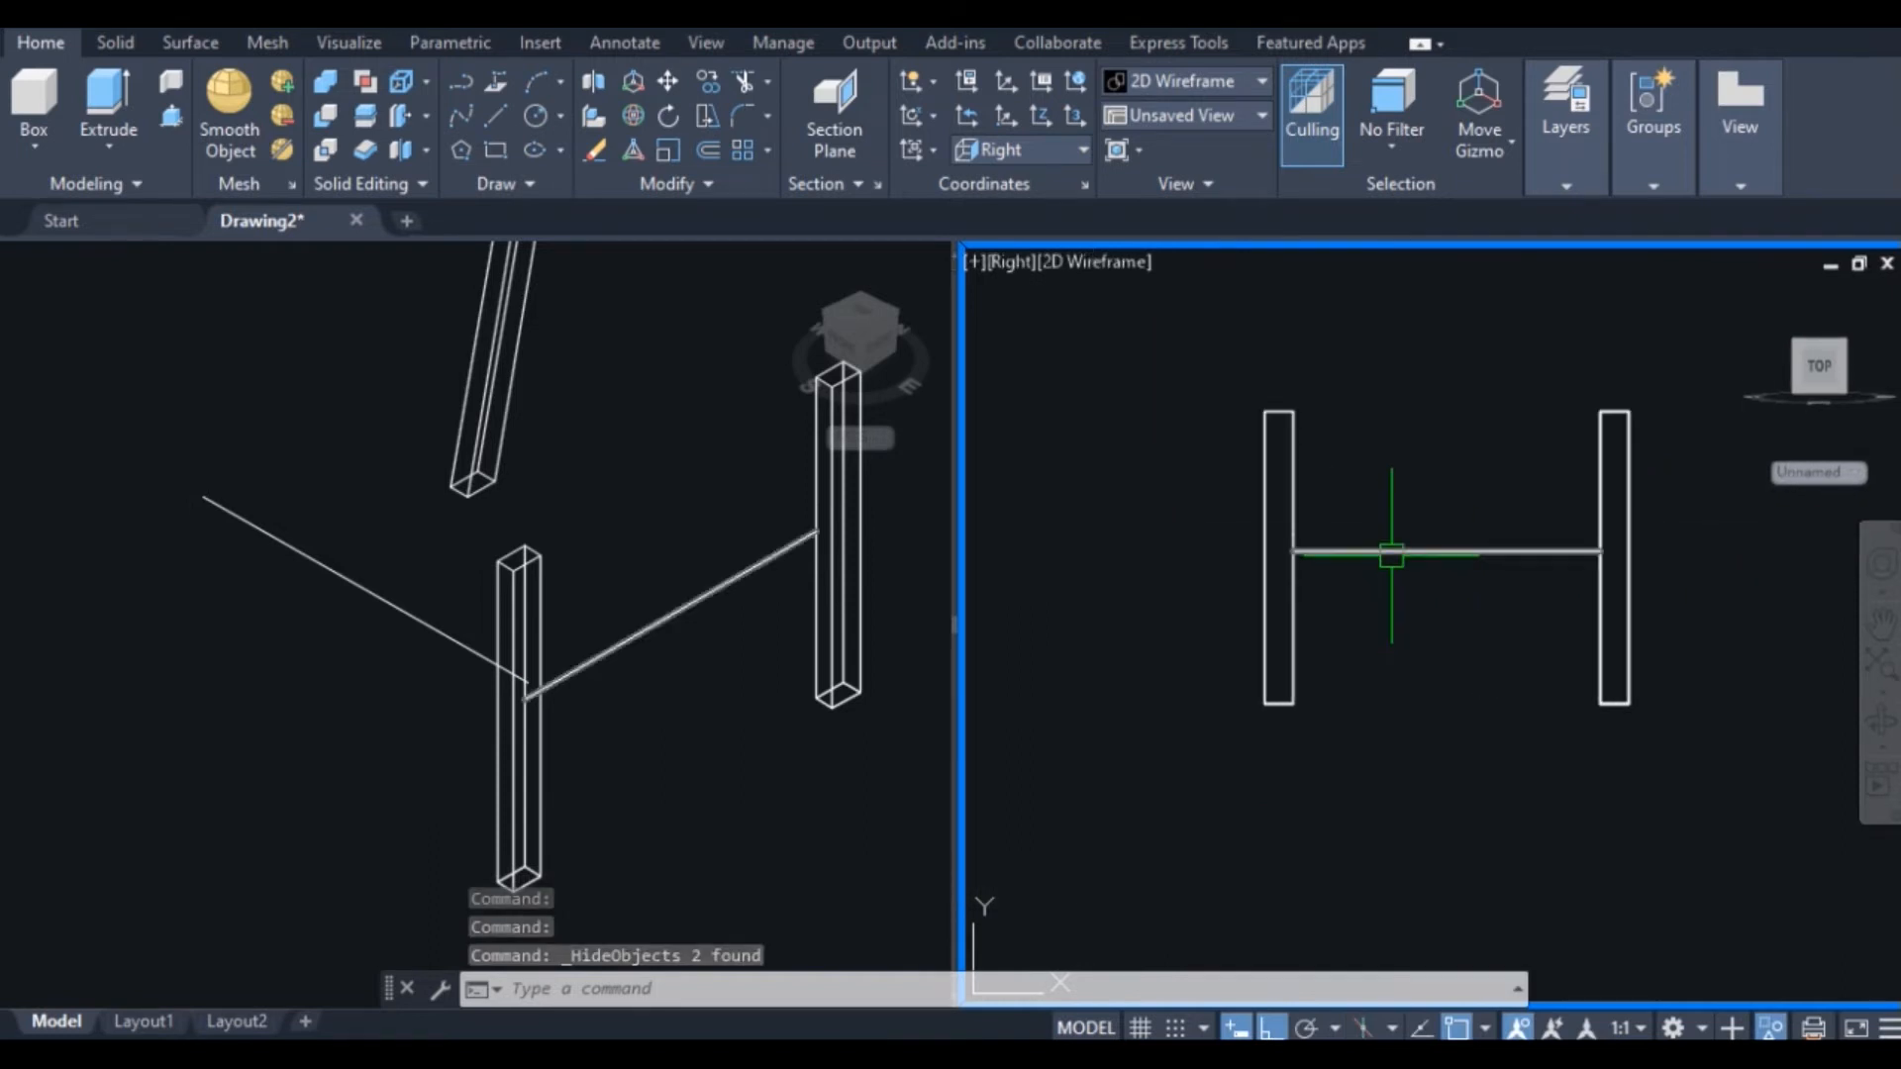
Erase the leftover connecting line between the two vertical legs
{"action": "left_click", "coordinate": [1391, 552]}
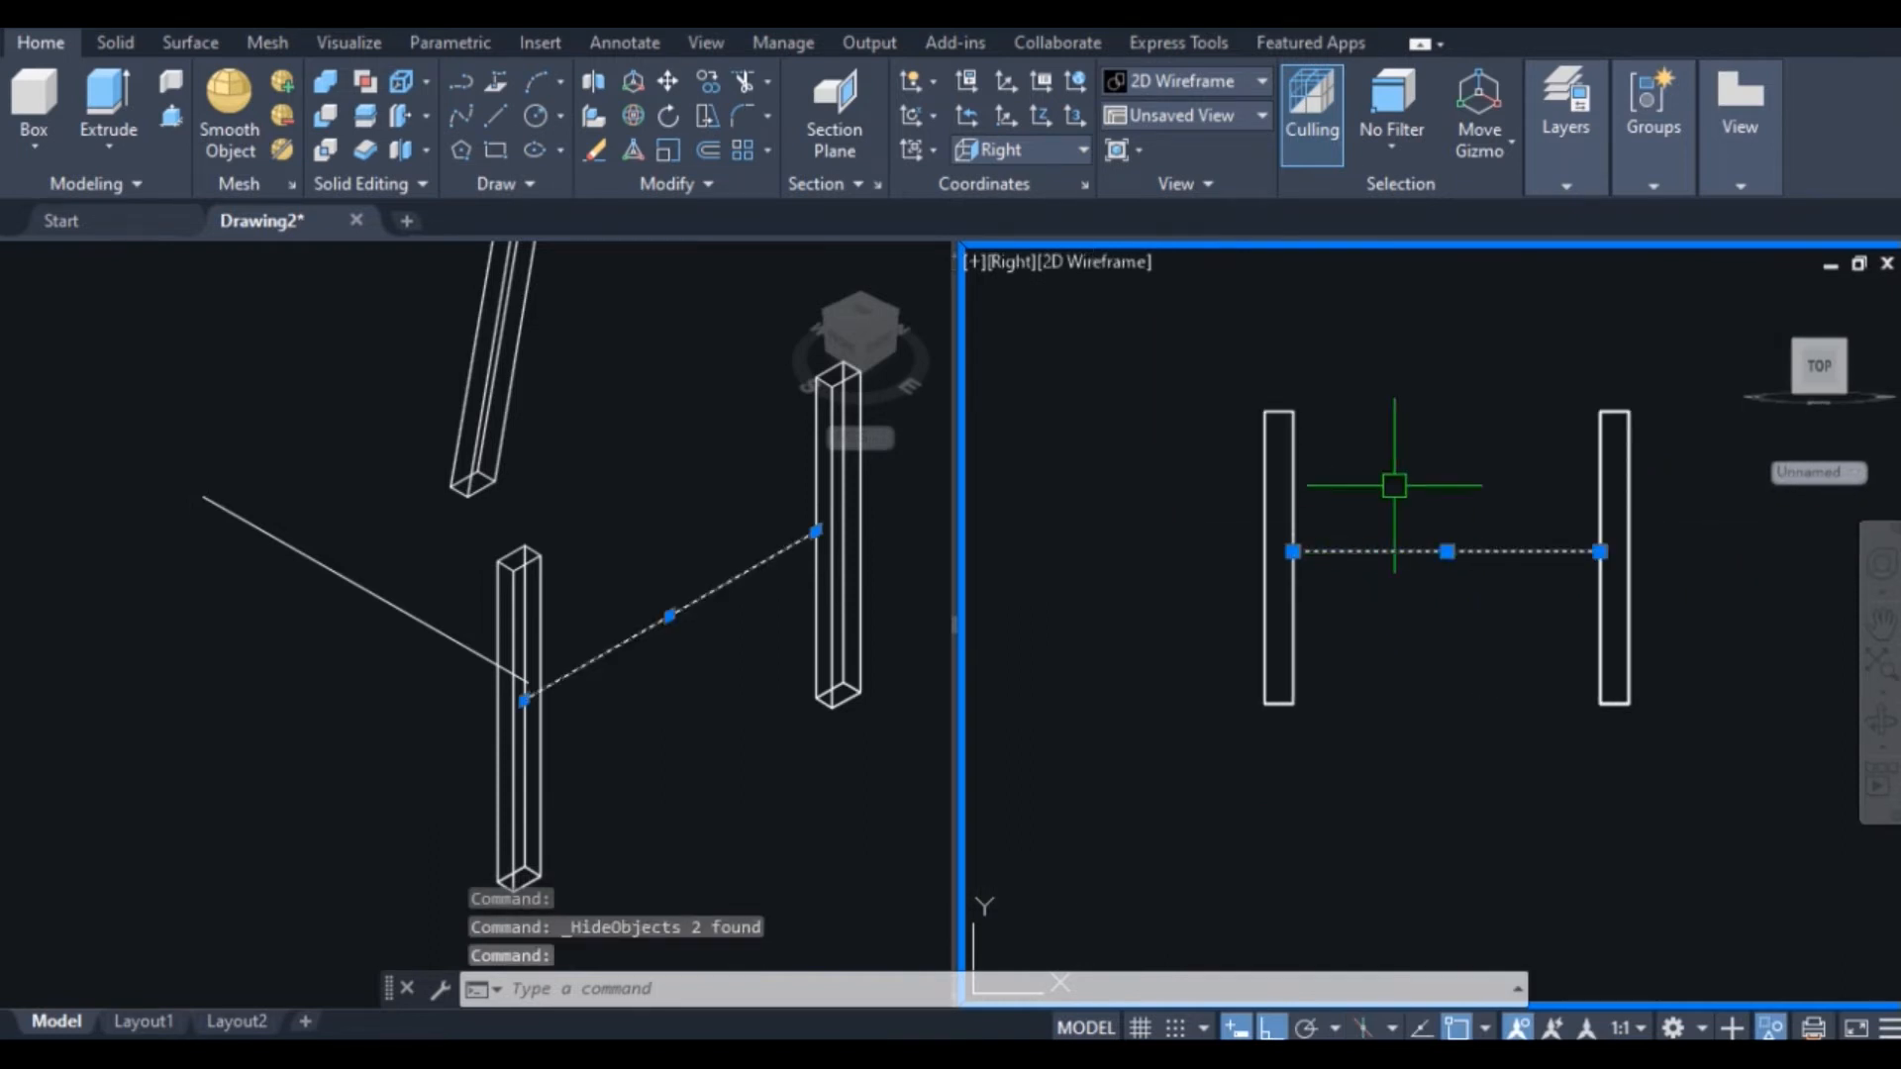
{"action": "type", "text": "e"}
{"action": "key", "text": "Return"}
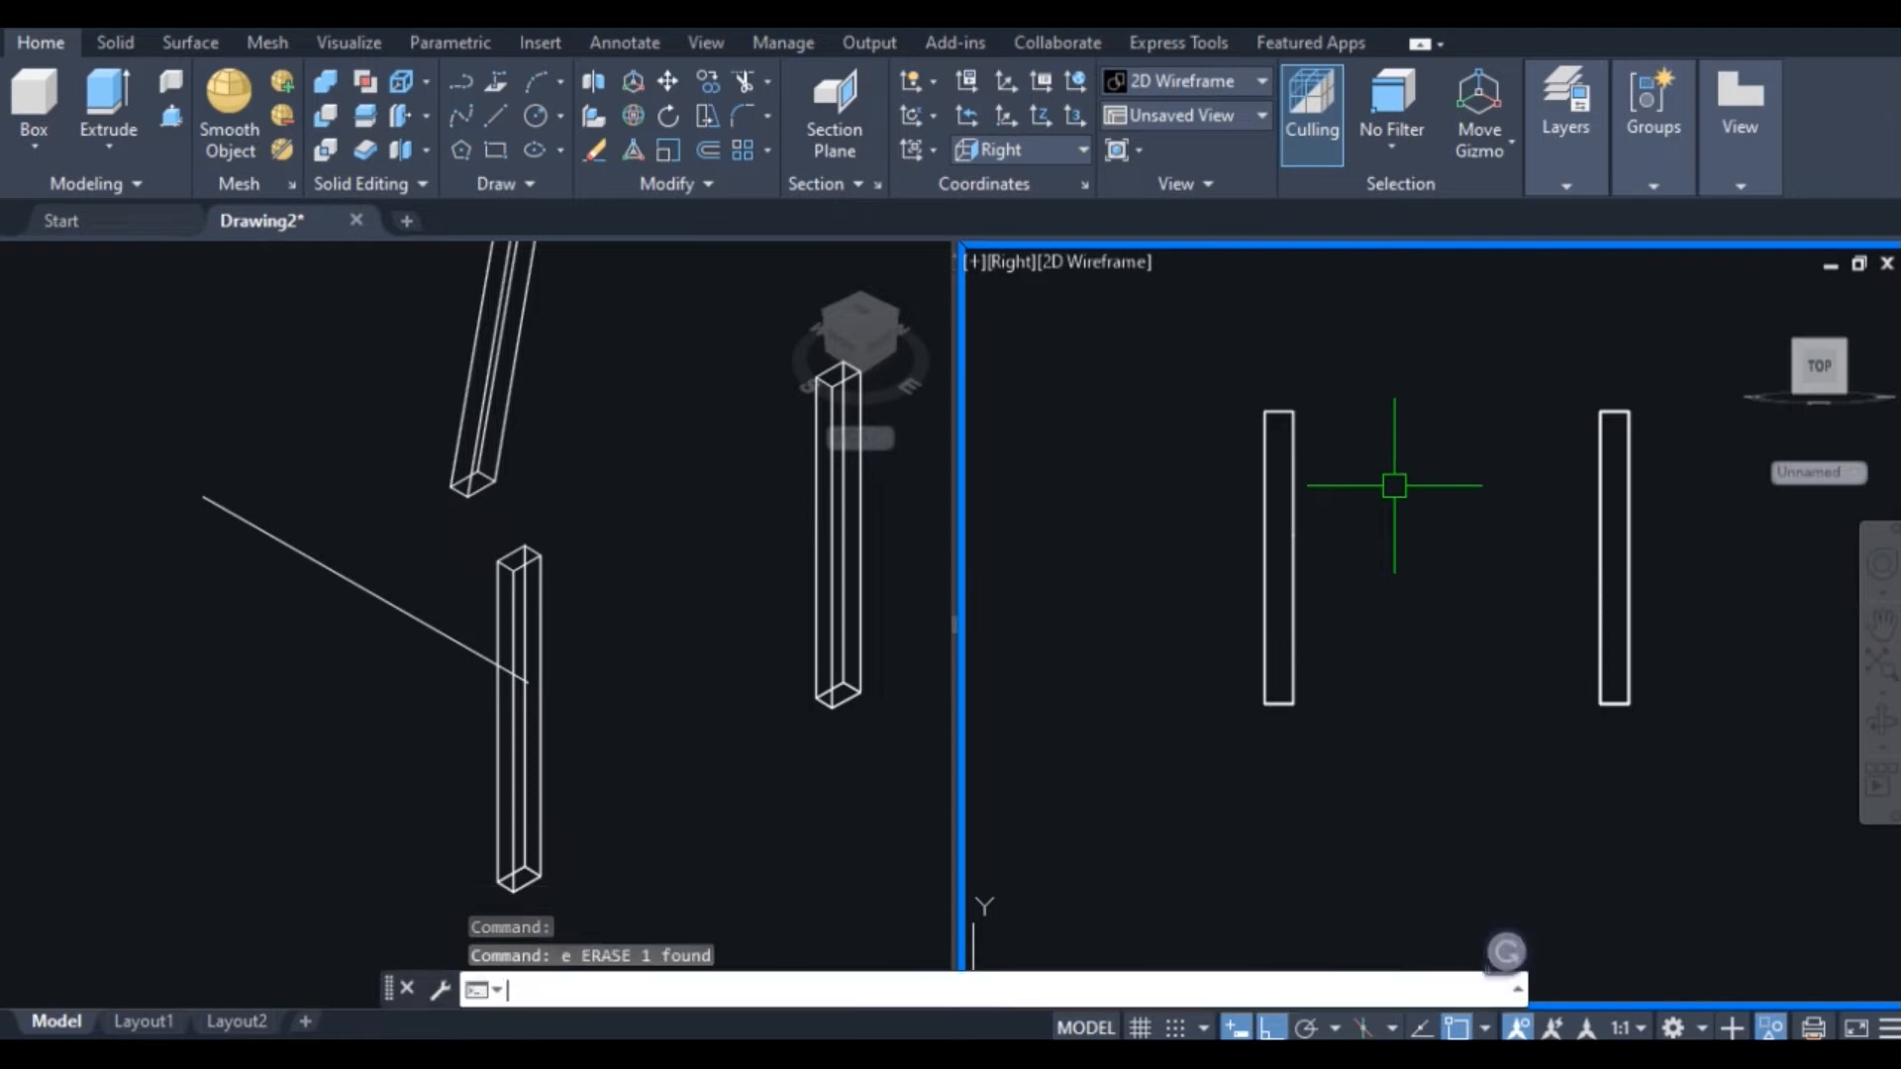
Hide the near vertical leg to expose the end of the new horizontal line
{"action": "left_click", "coordinate": [1287, 457]}
{"action": "right_click", "coordinate": [1297, 466]}
{"action": "mouse_move", "coordinate": [1447, 485]}
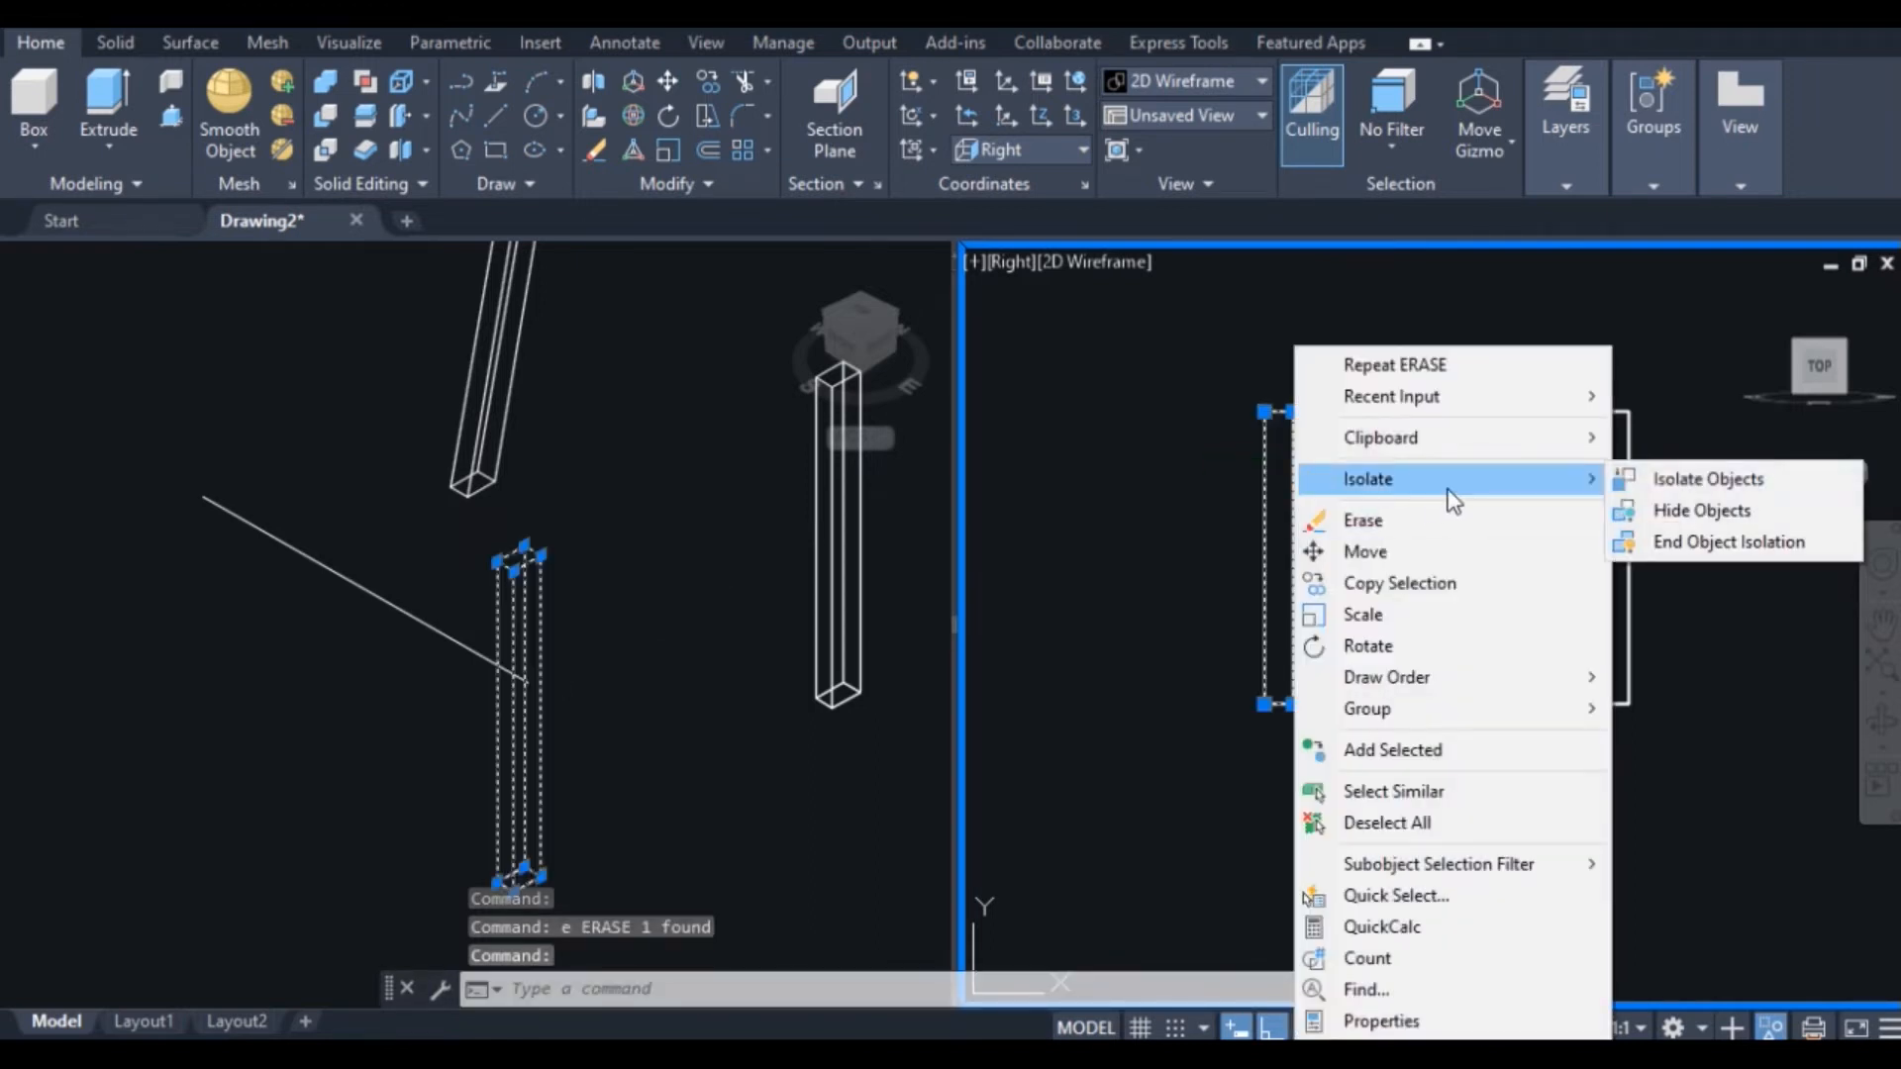
{"action": "left_click", "coordinate": [1691, 510]}
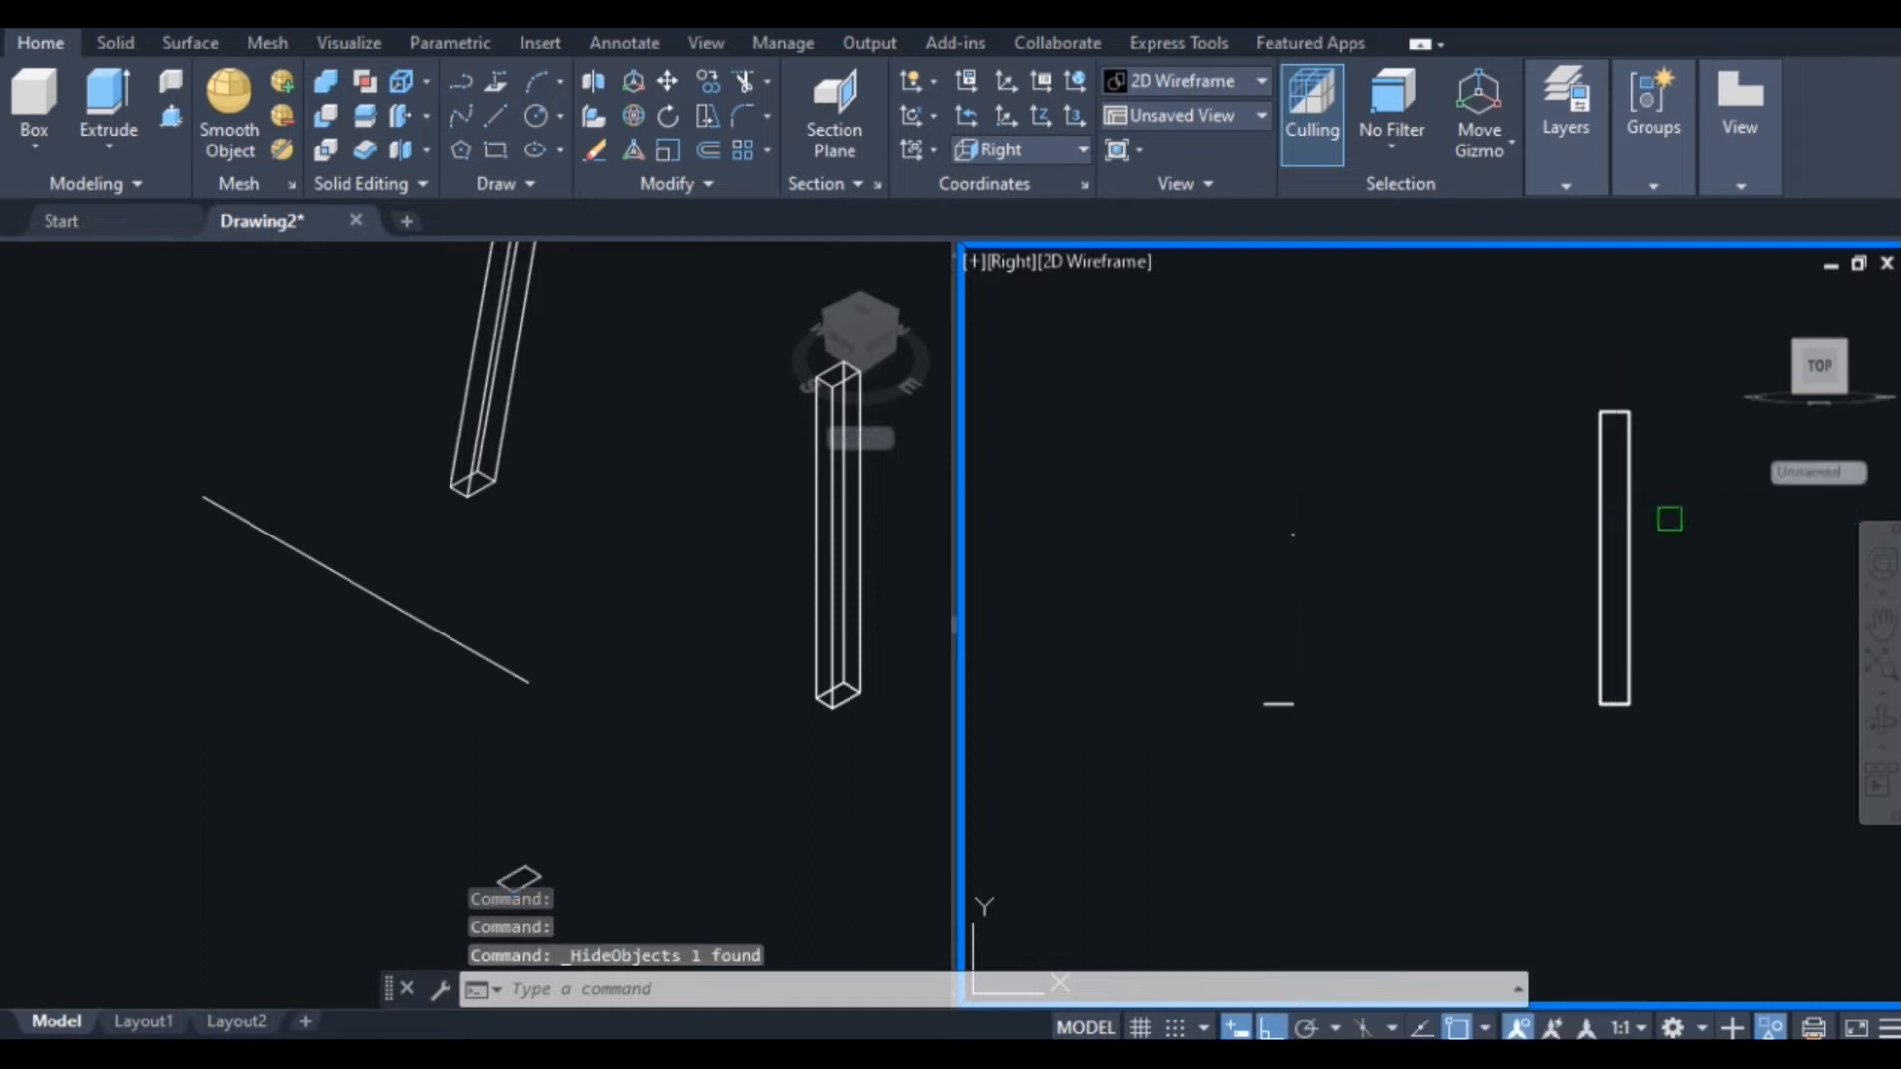
Draw a 2.5 by 3 cm rectangle in the Right view, starting at the end point of the horizontal line
{"action": "scroll", "coordinate": [1323, 545], "scroll_direction": "up", "scroll_amount": 2}
{"action": "scroll", "coordinate": [1323, 546], "scroll_direction": "up", "scroll_amount": 2}
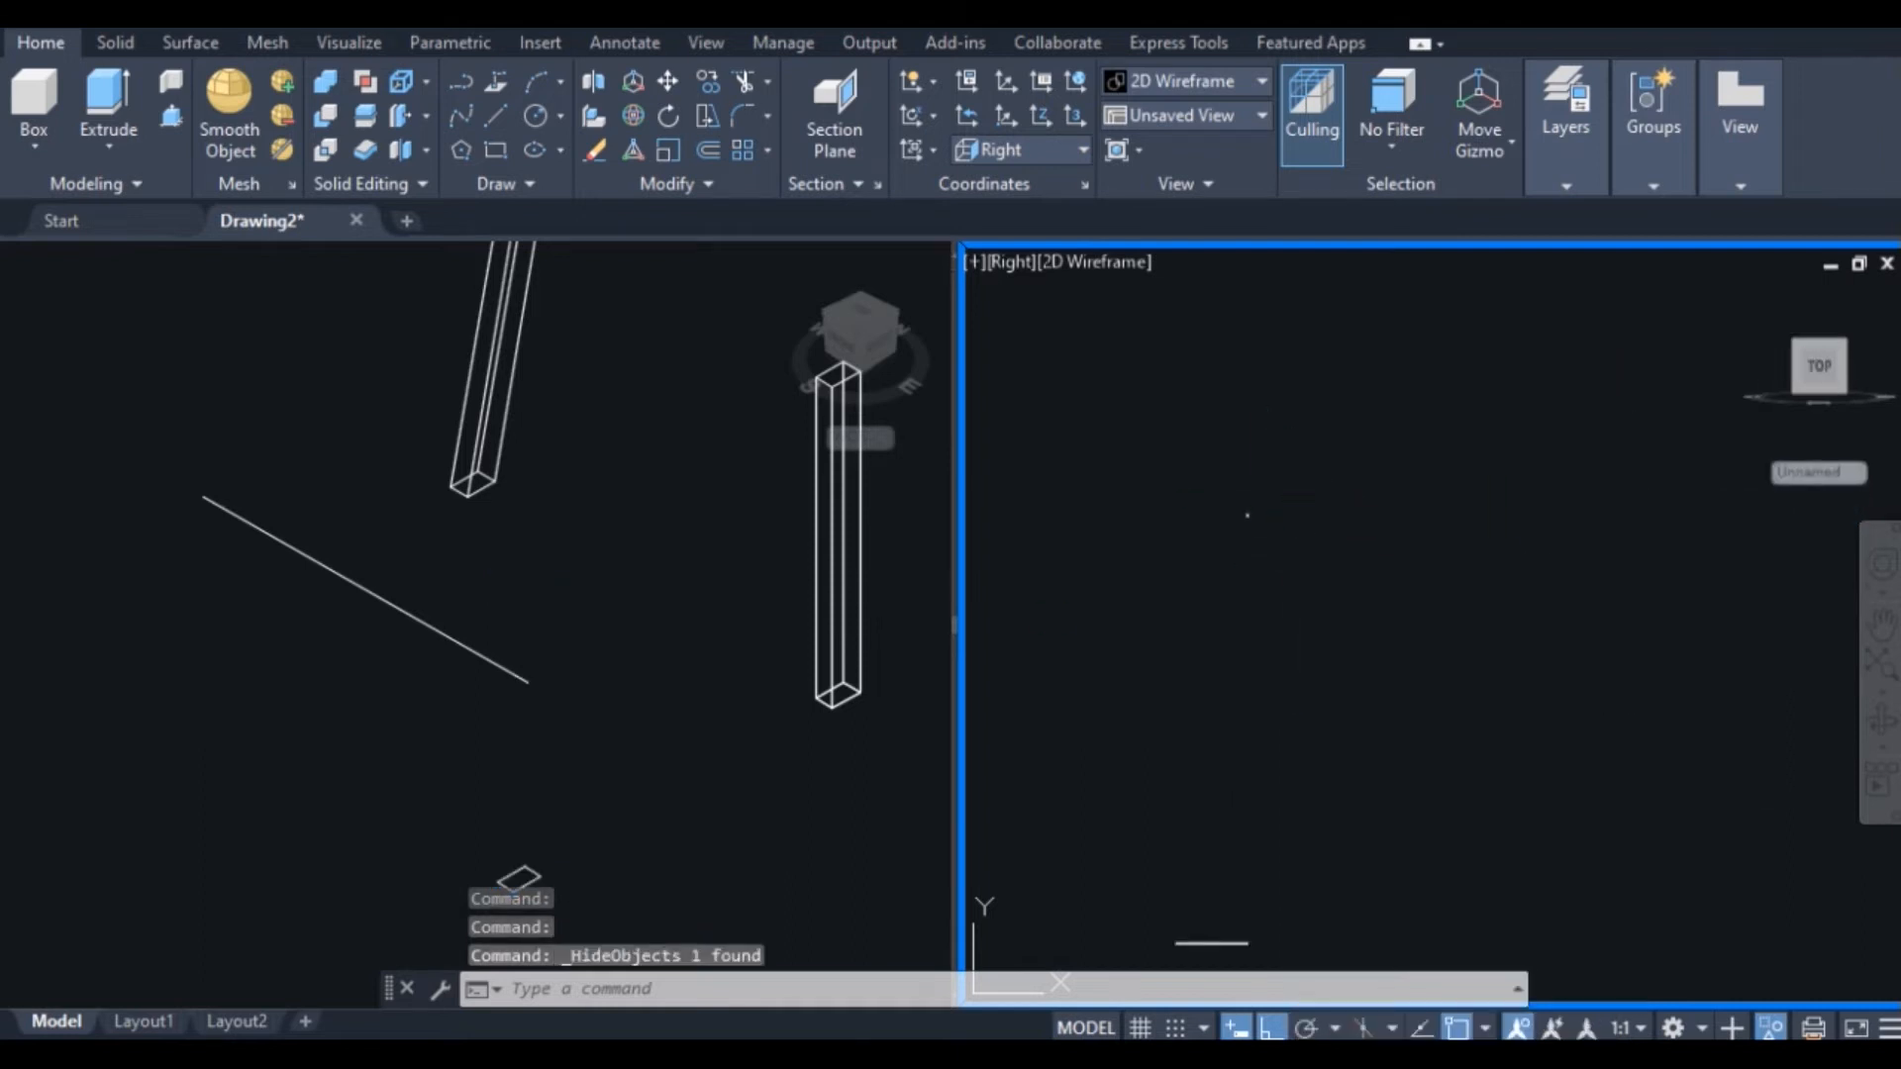
{"action": "left_click", "coordinate": [495, 150]}
{"action": "left_click", "coordinate": [1249, 514]}
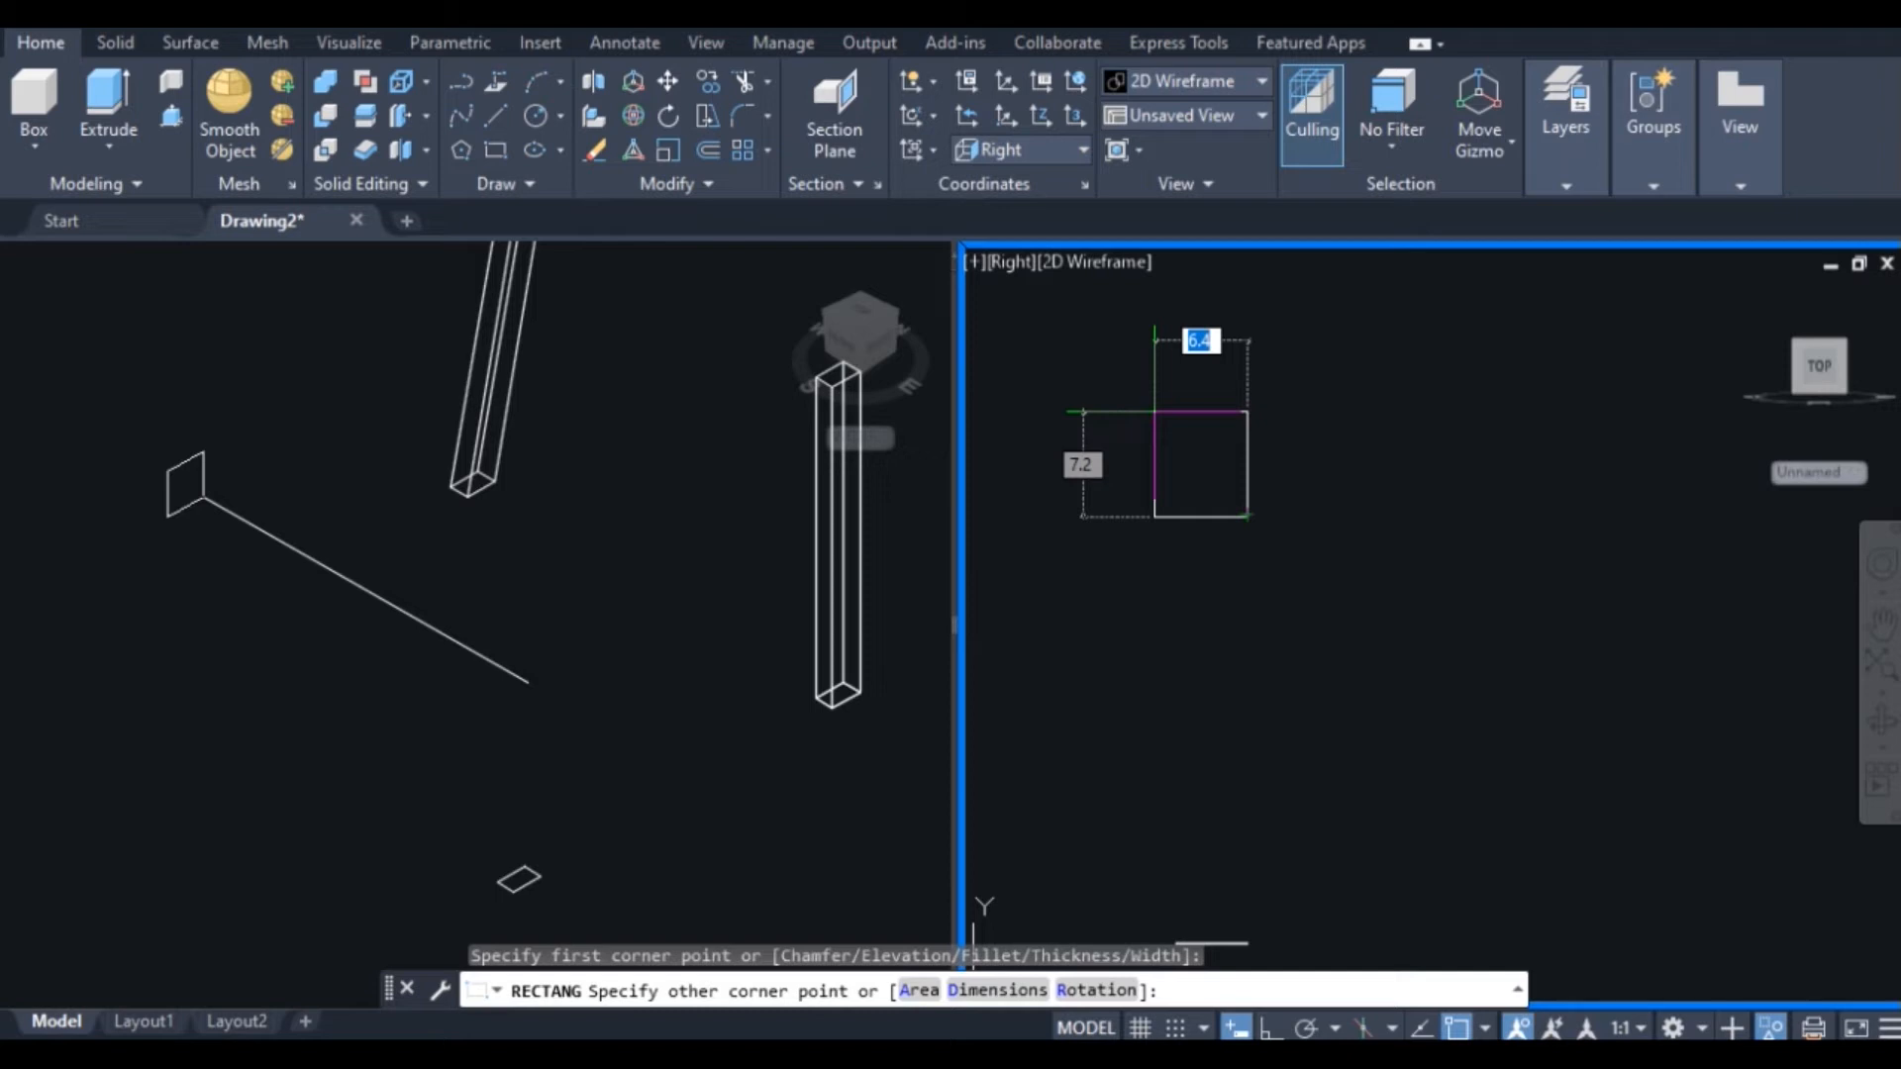
{"action": "type", "text": "3"}
{"action": "key", "text": "BackSpace"}
{"action": "type", "text": "2.5"}
{"action": "key", "text": "Tab"}
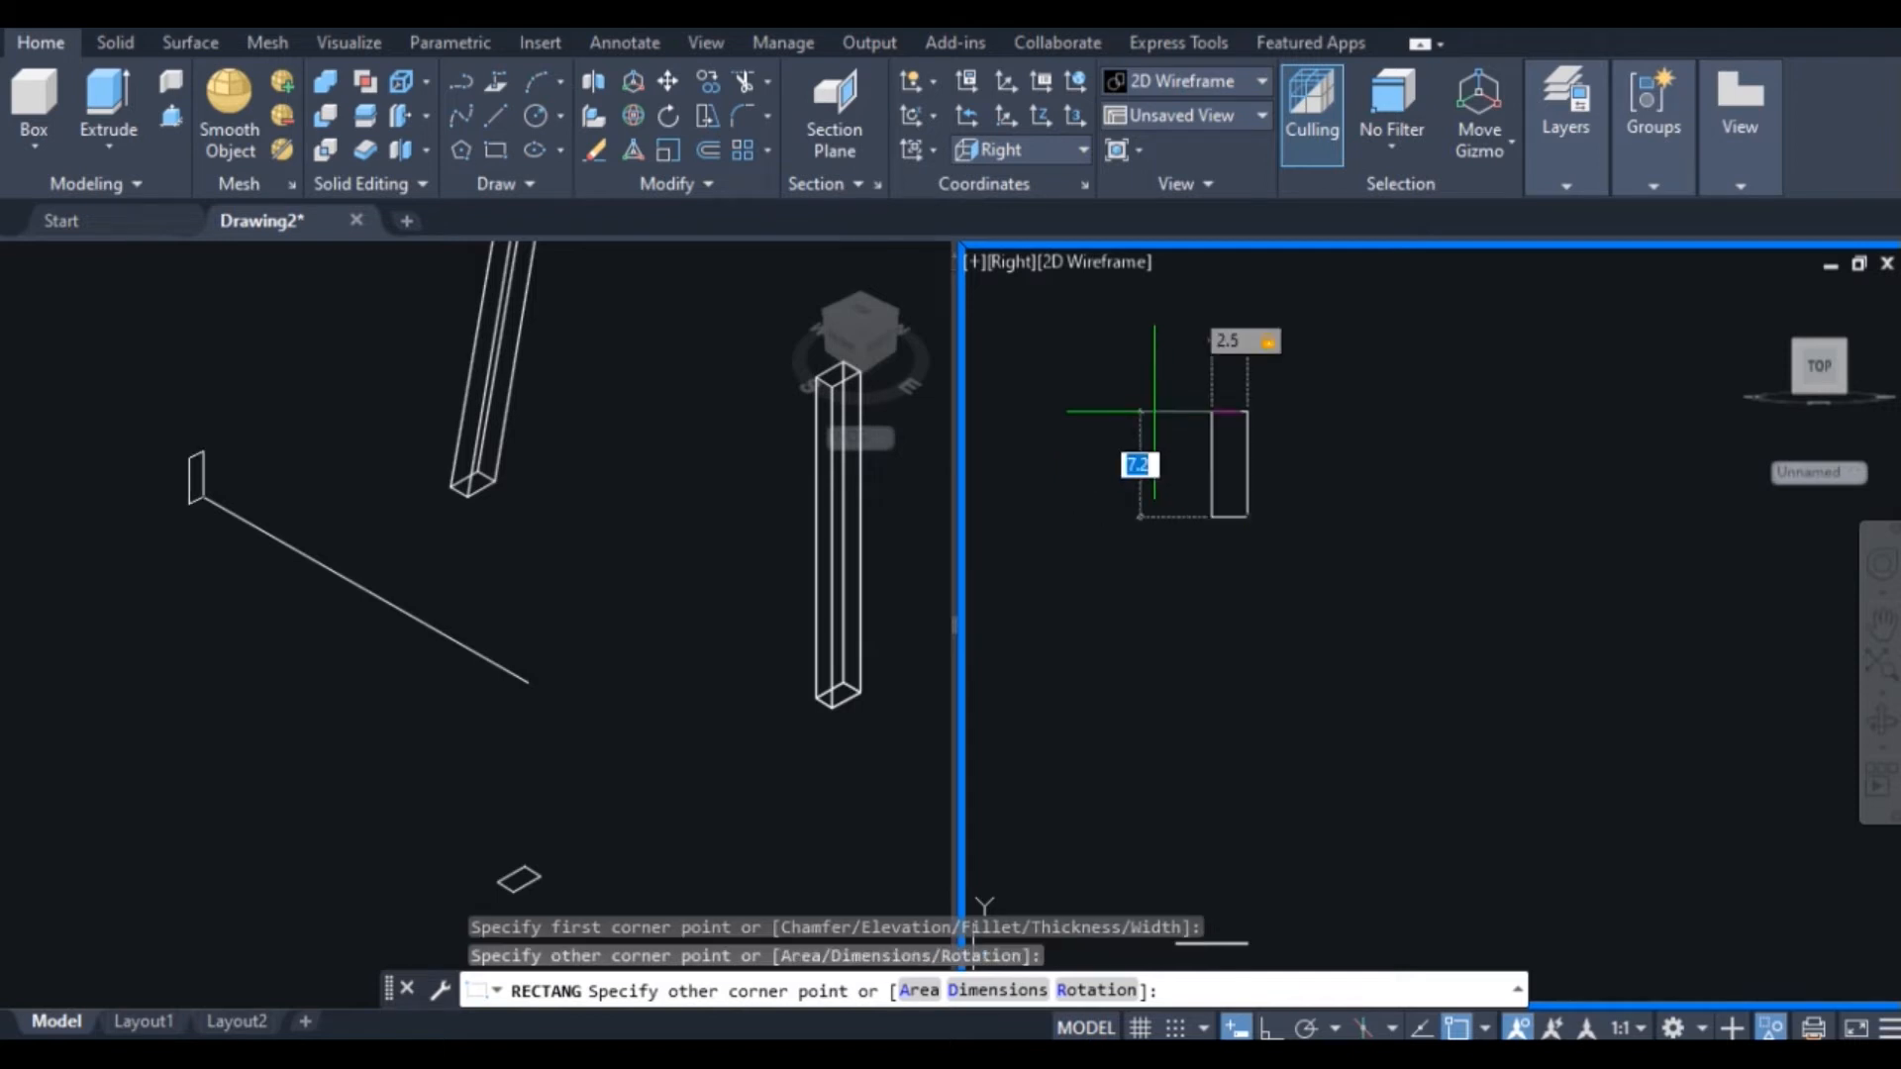
{"action": "type", "text": "3"}
{"action": "key", "text": "Return"}
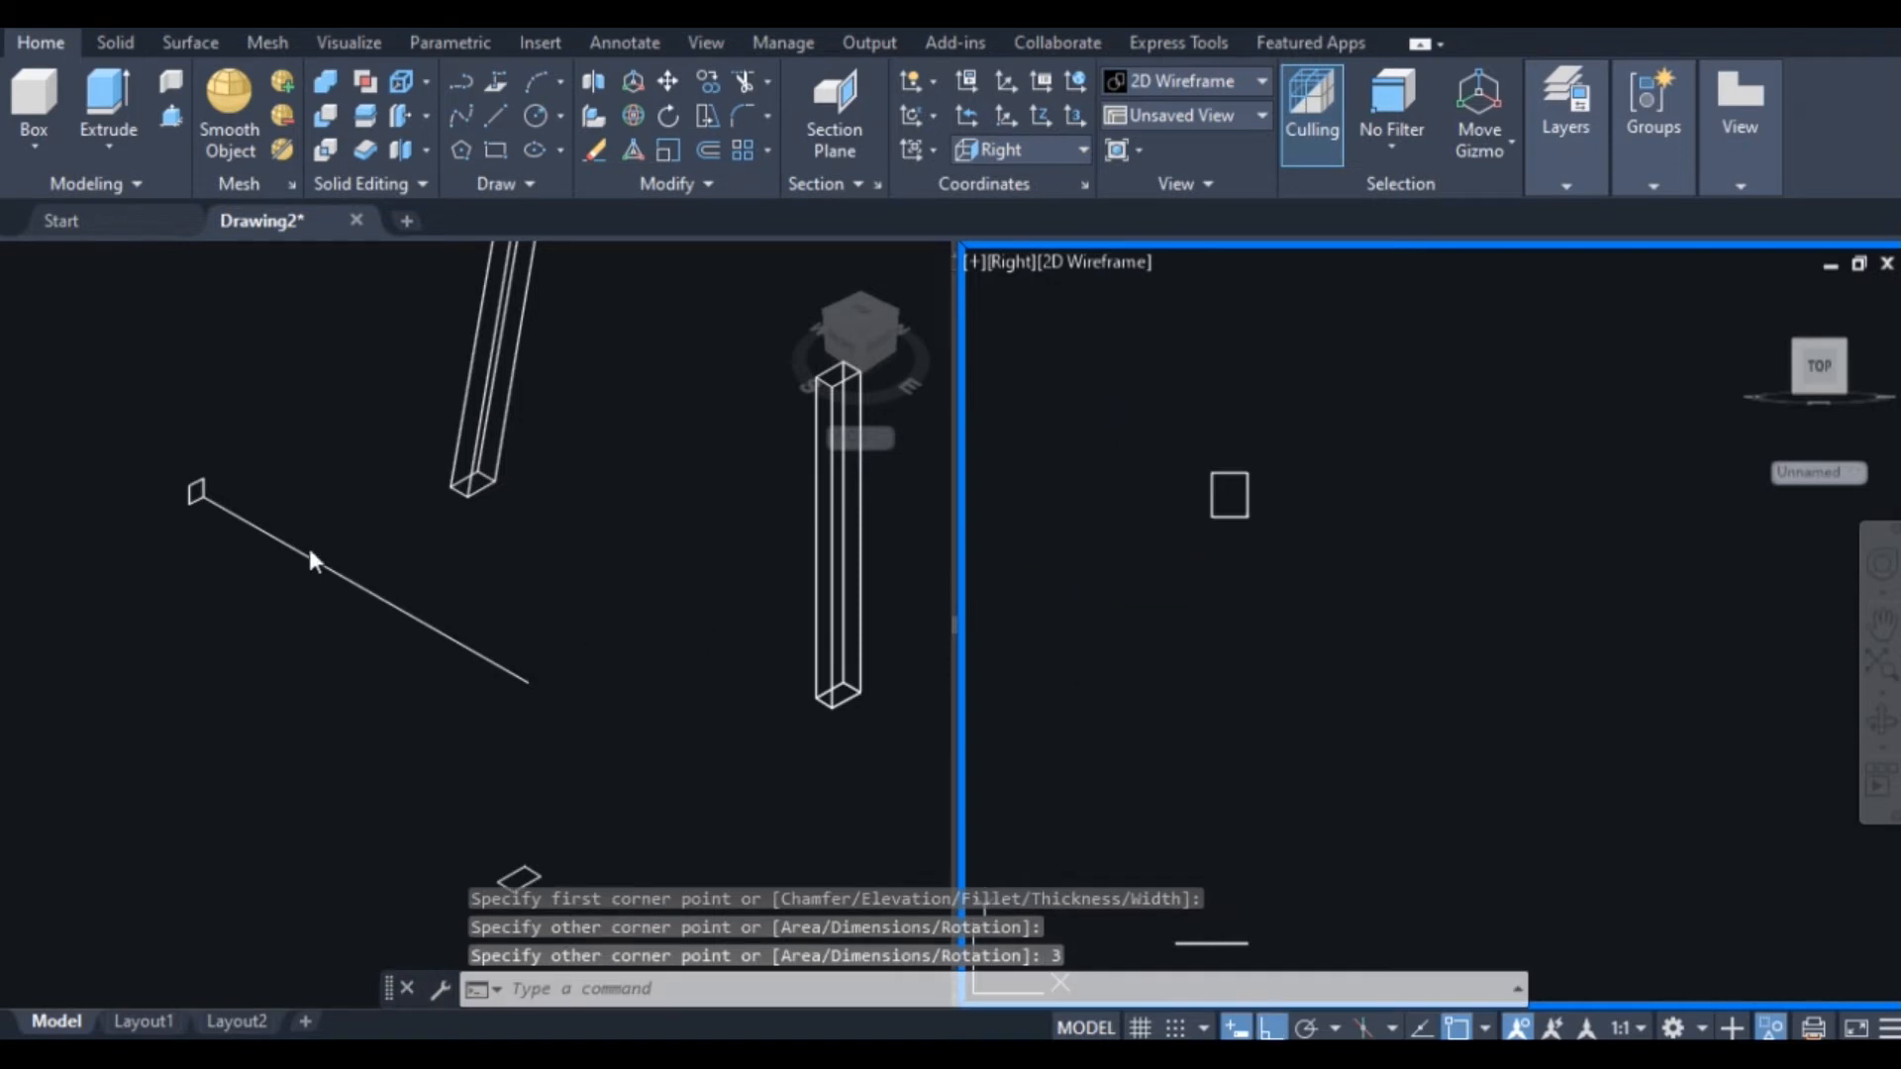
Press-pull the rectangle along the horizontal line to its far end to form the crosspiece in the isometric view
{"action": "left_click", "coordinate": [117, 354]}
{"action": "left_click", "coordinate": [174, 113]}
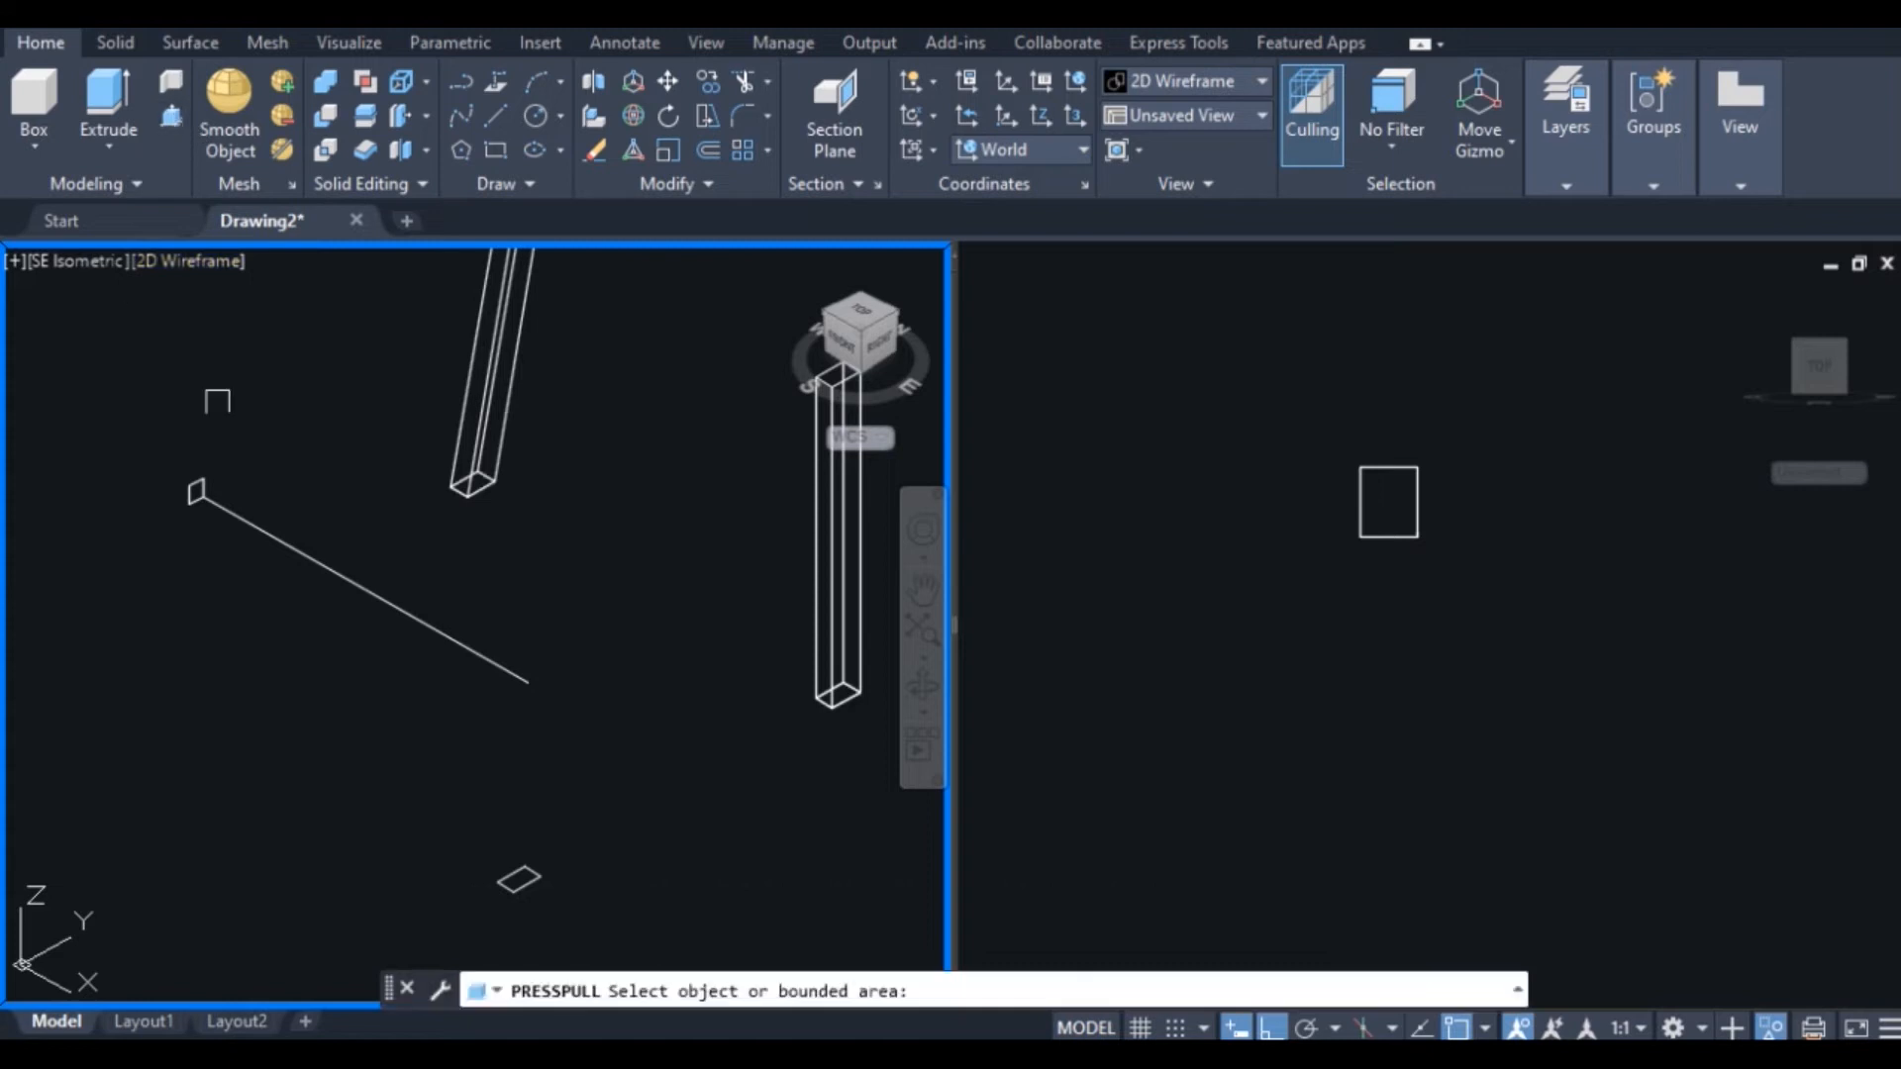
{"action": "scroll", "coordinate": [223, 475], "scroll_direction": "up", "scroll_amount": 3}
{"action": "left_click", "coordinate": [142, 506]}
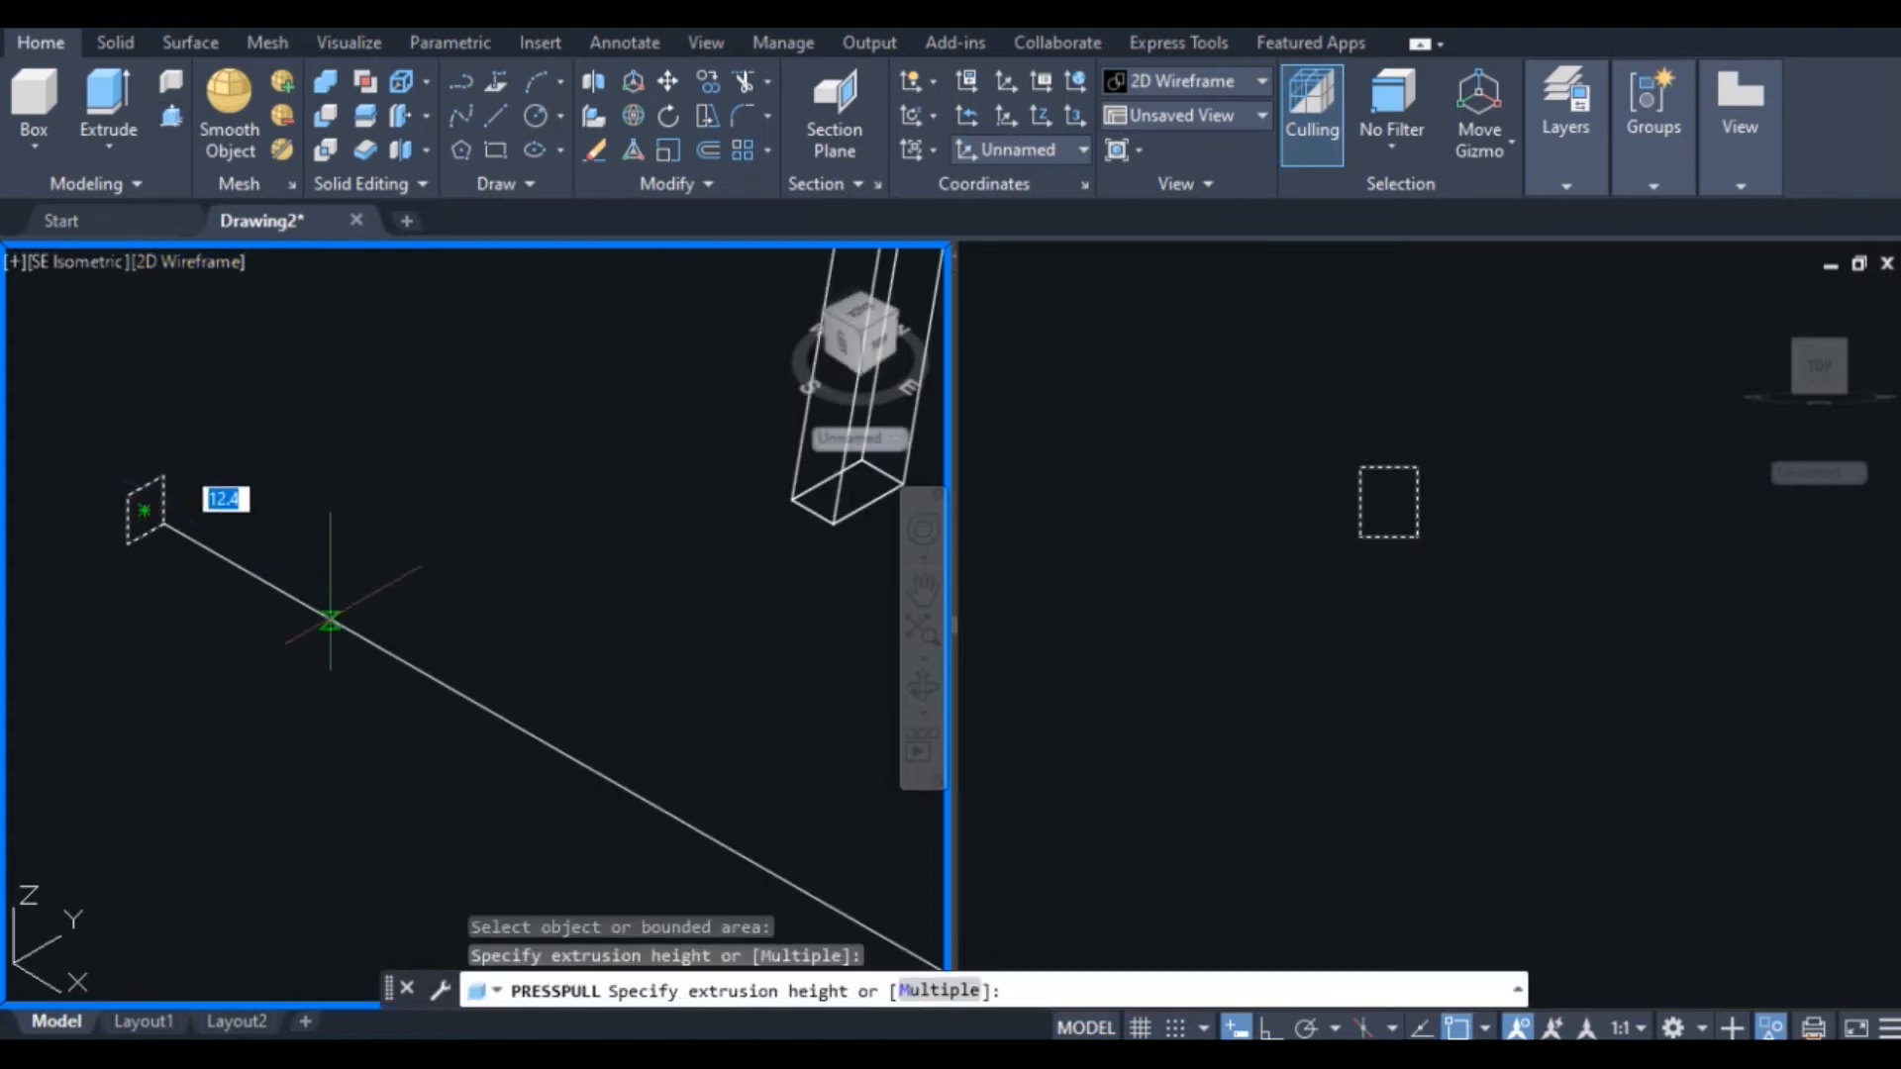
{"action": "scroll", "coordinate": [401, 653], "scroll_direction": "down", "scroll_amount": 6}
{"action": "scroll", "coordinate": [596, 764], "scroll_direction": "up", "scroll_amount": 6}
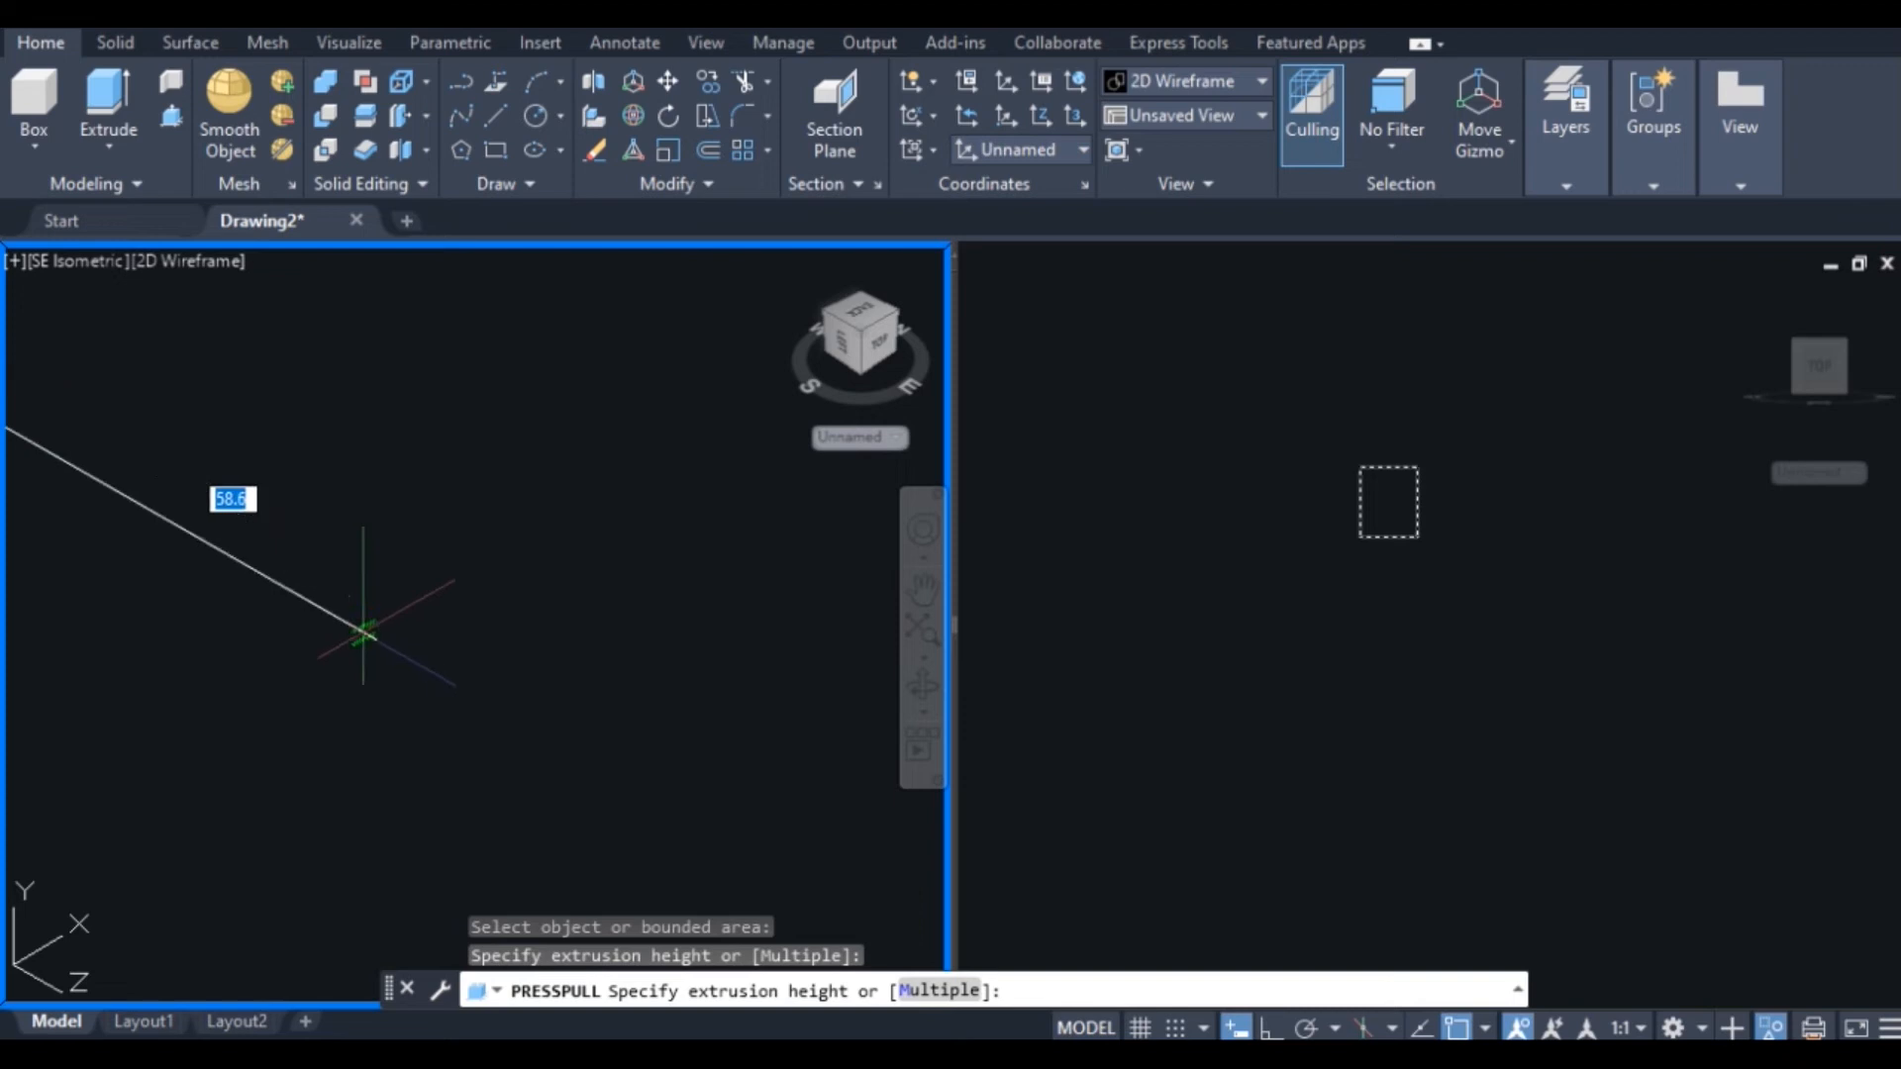
{"action": "left_click", "coordinate": [363, 634]}
{"action": "scroll", "coordinate": [605, 564], "scroll_direction": "down", "scroll_amount": 5}
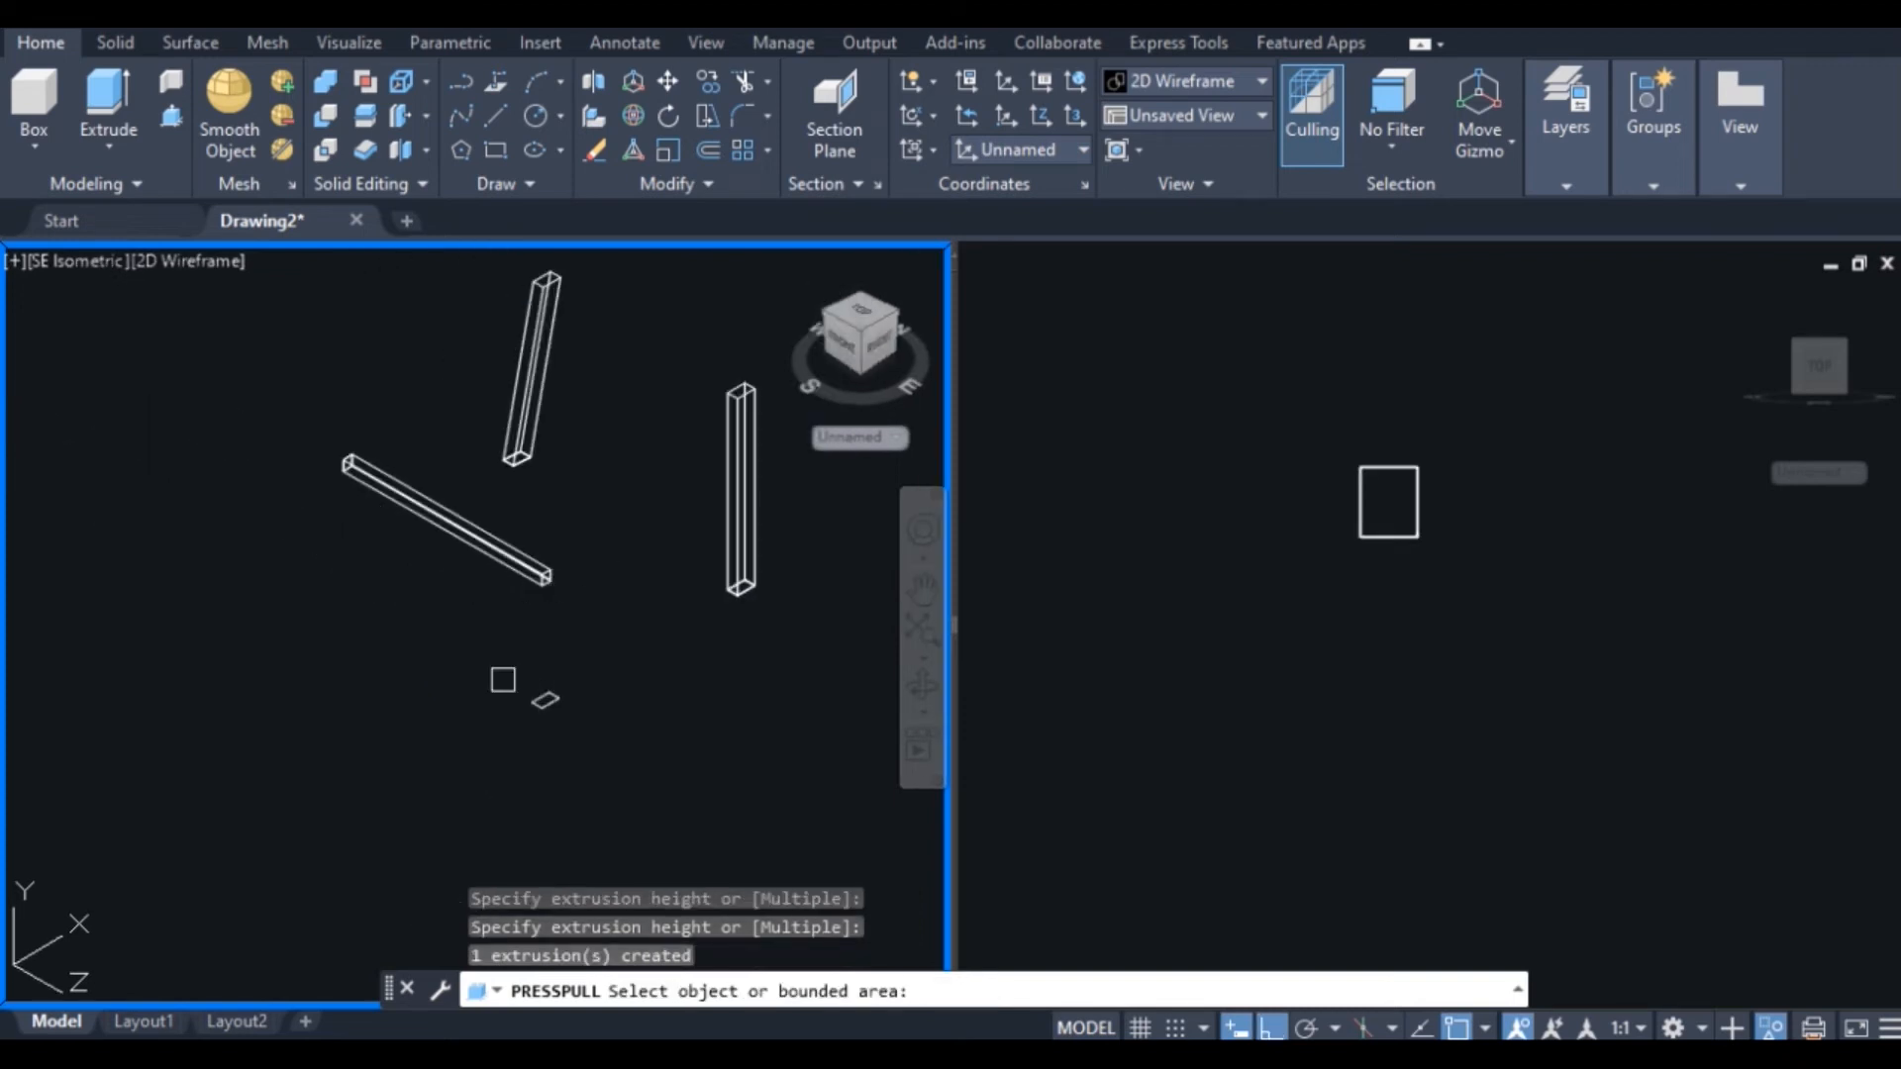
{"action": "key", "text": "Return"}
Erase the small flat rectangle left below the crosspiece
{"action": "left_click", "coordinate": [537, 700]}
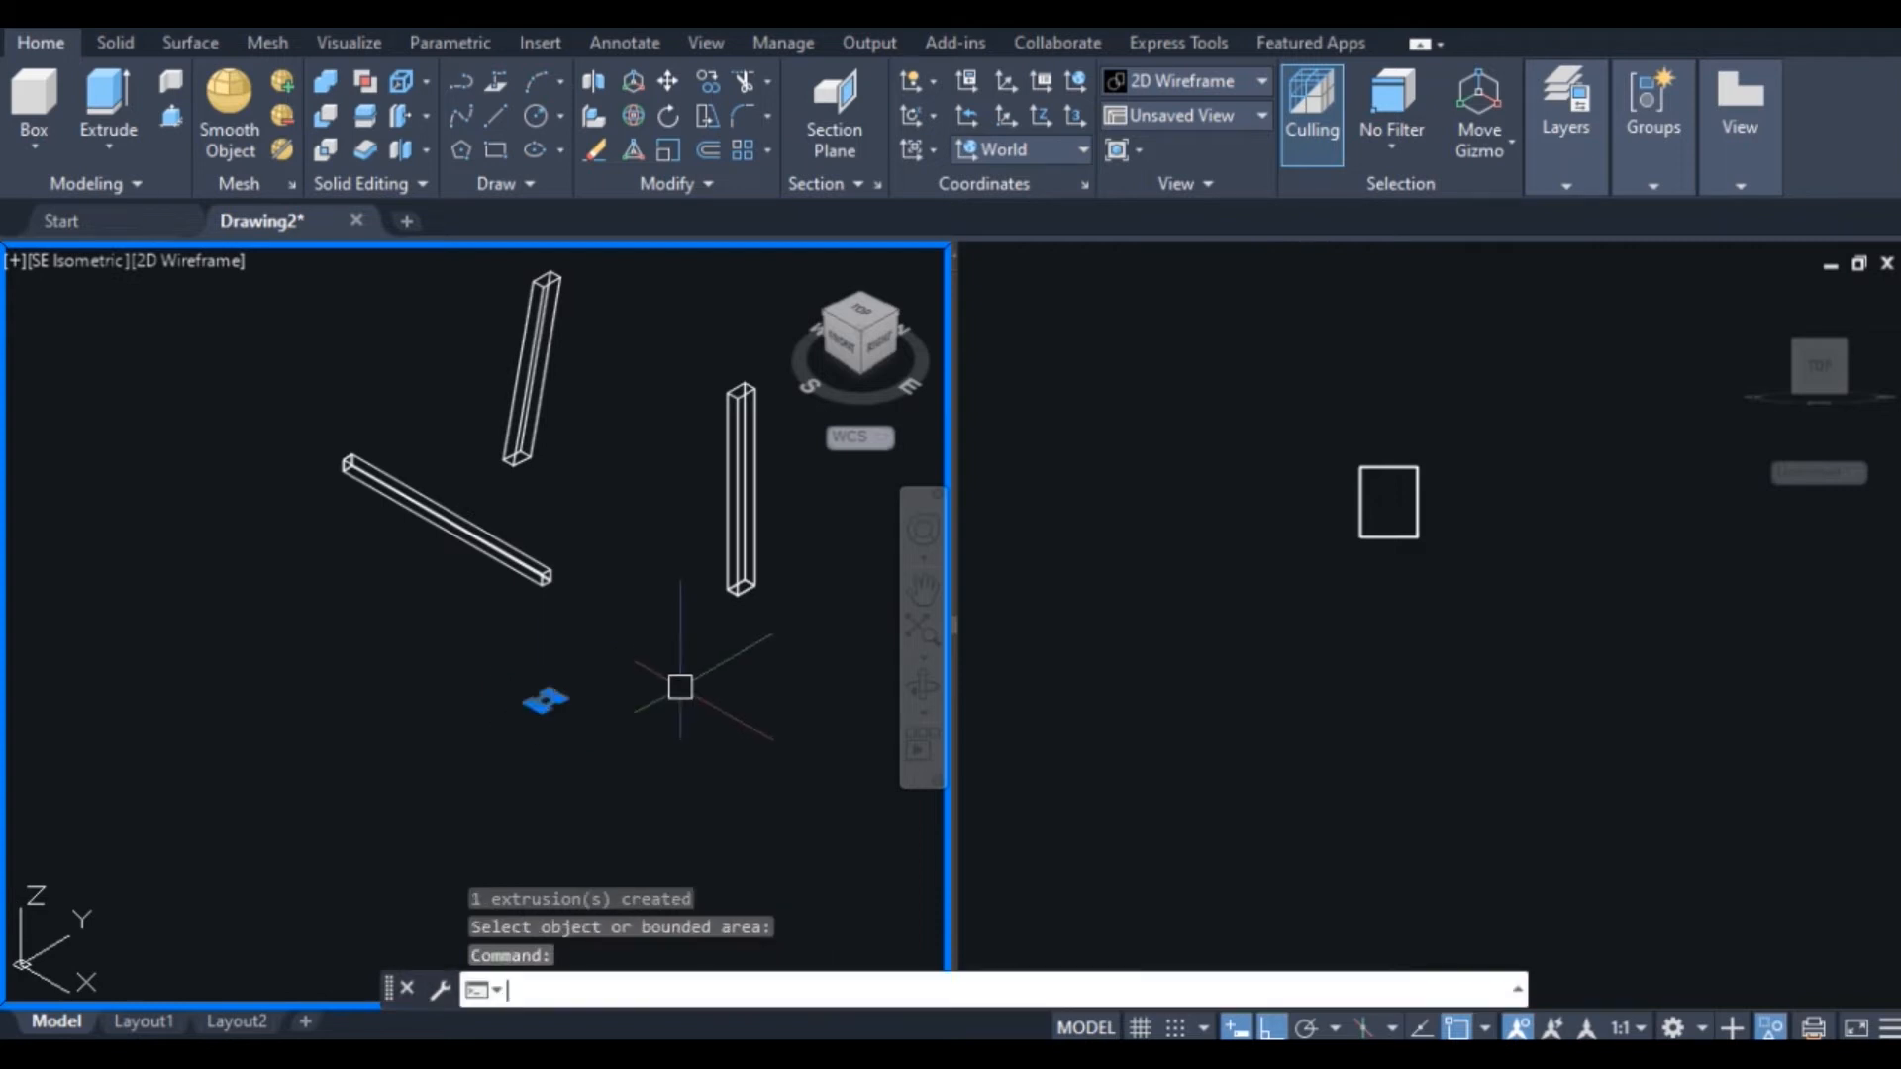
{"action": "type", "text": "e"}
{"action": "key", "text": "Return"}
End the object isolation to bring back the hidden legs and crosspiece
{"action": "scroll", "coordinate": [543, 623], "scroll_direction": "down", "scroll_amount": 3}
{"action": "right_click", "coordinate": [553, 639]}
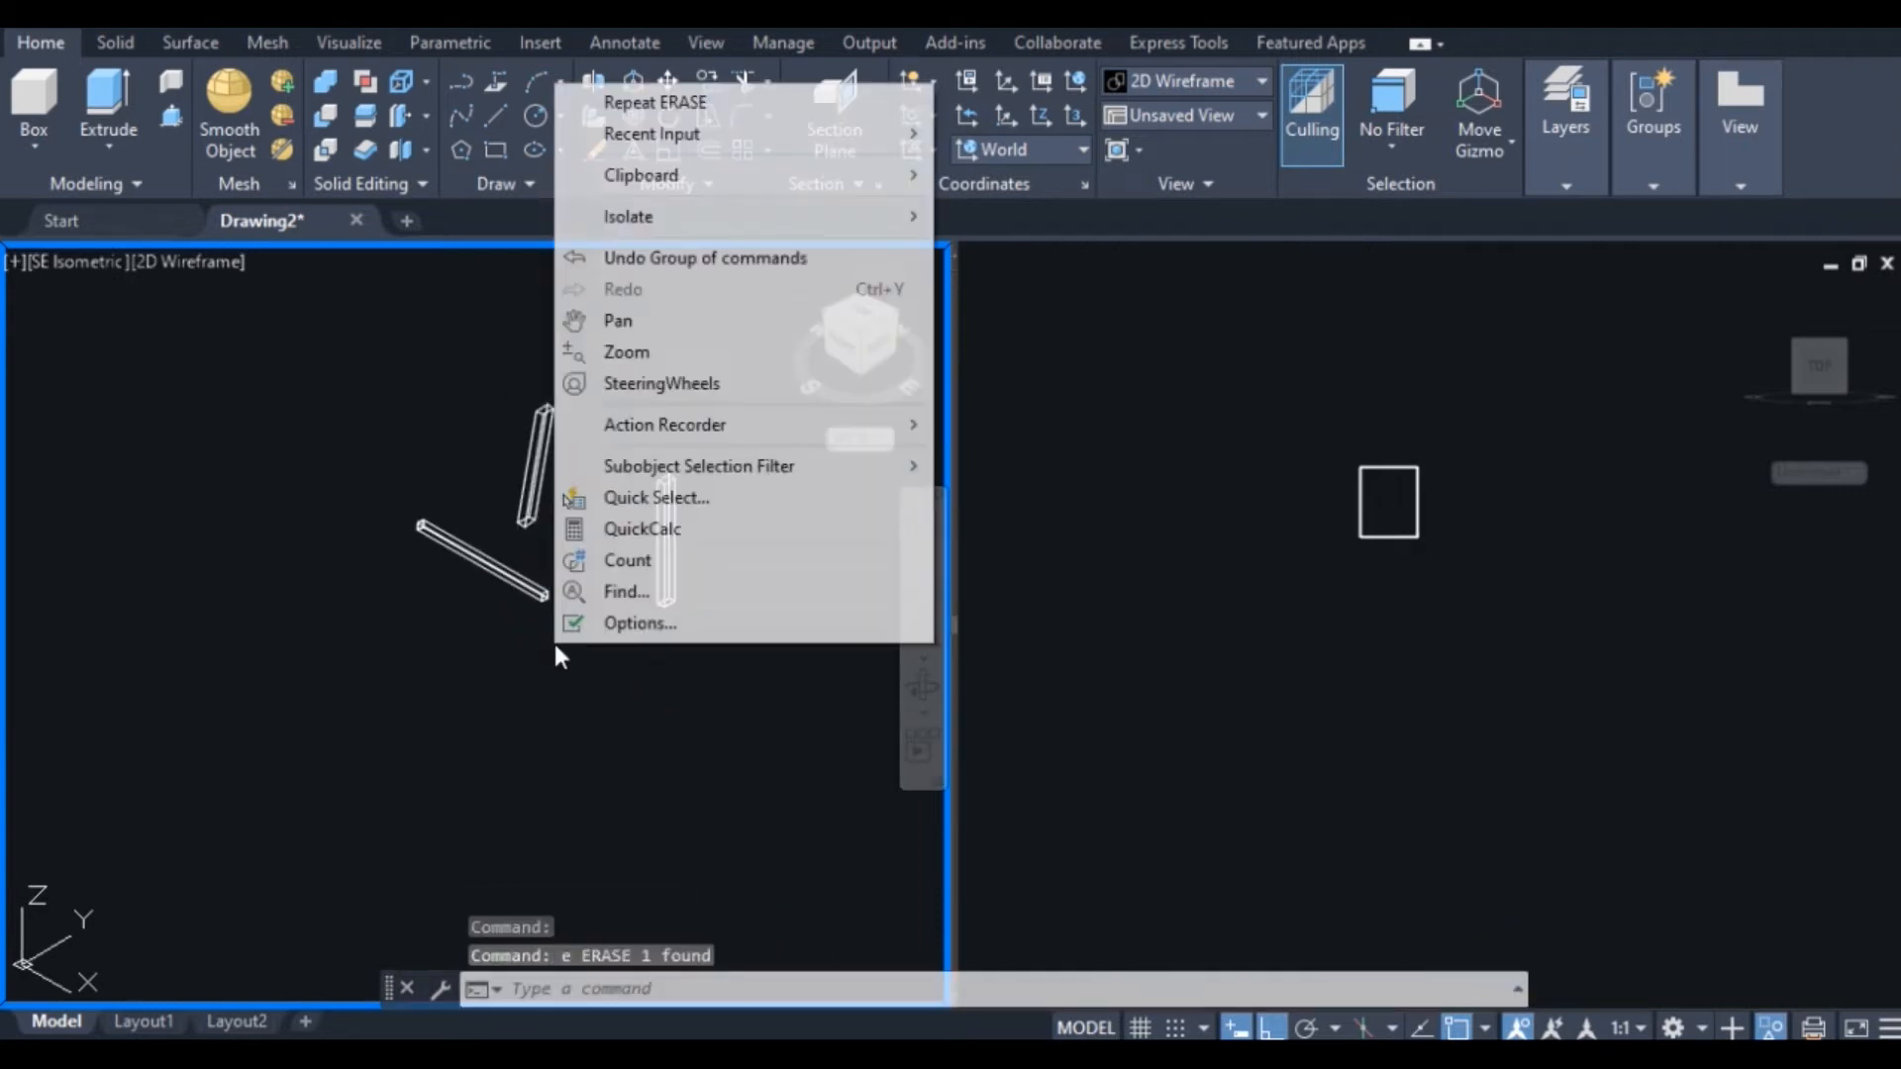
{"action": "mouse_move", "coordinate": [819, 216]}
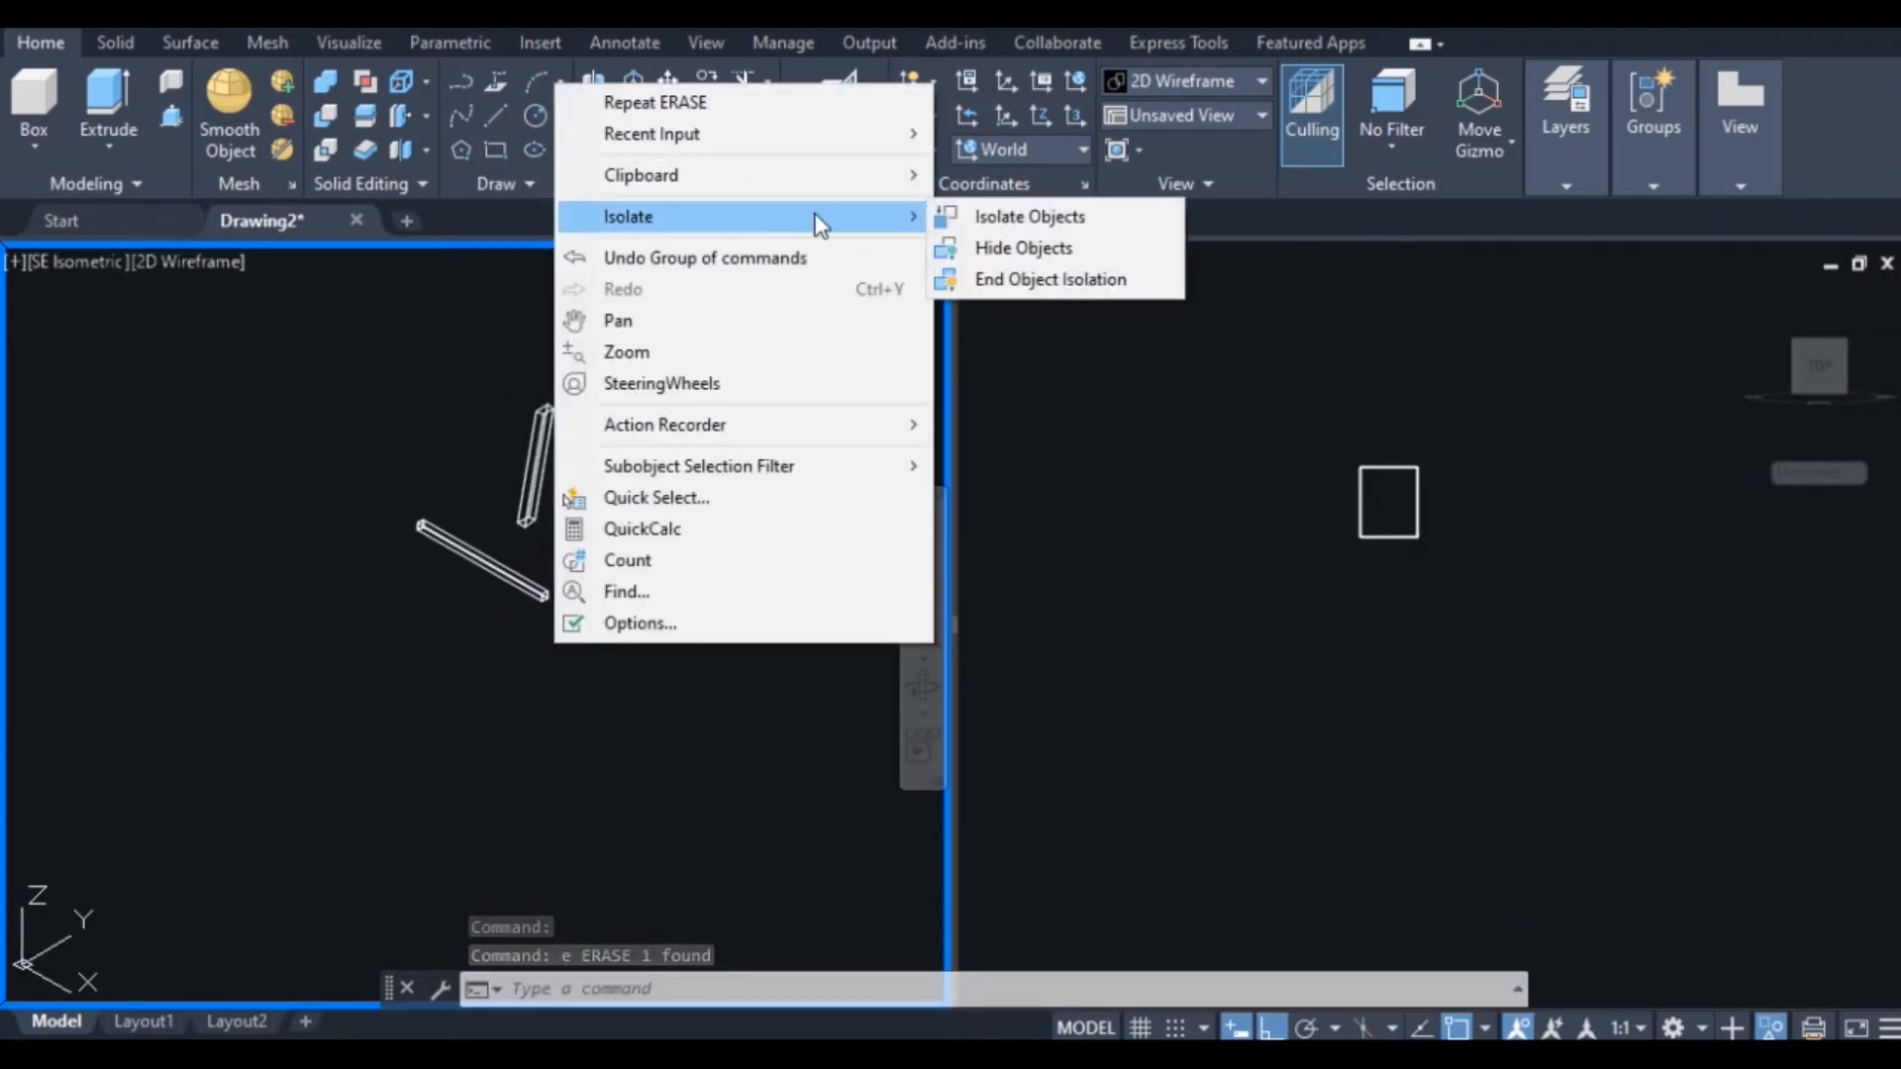
{"action": "left_click", "coordinate": [1050, 279]}
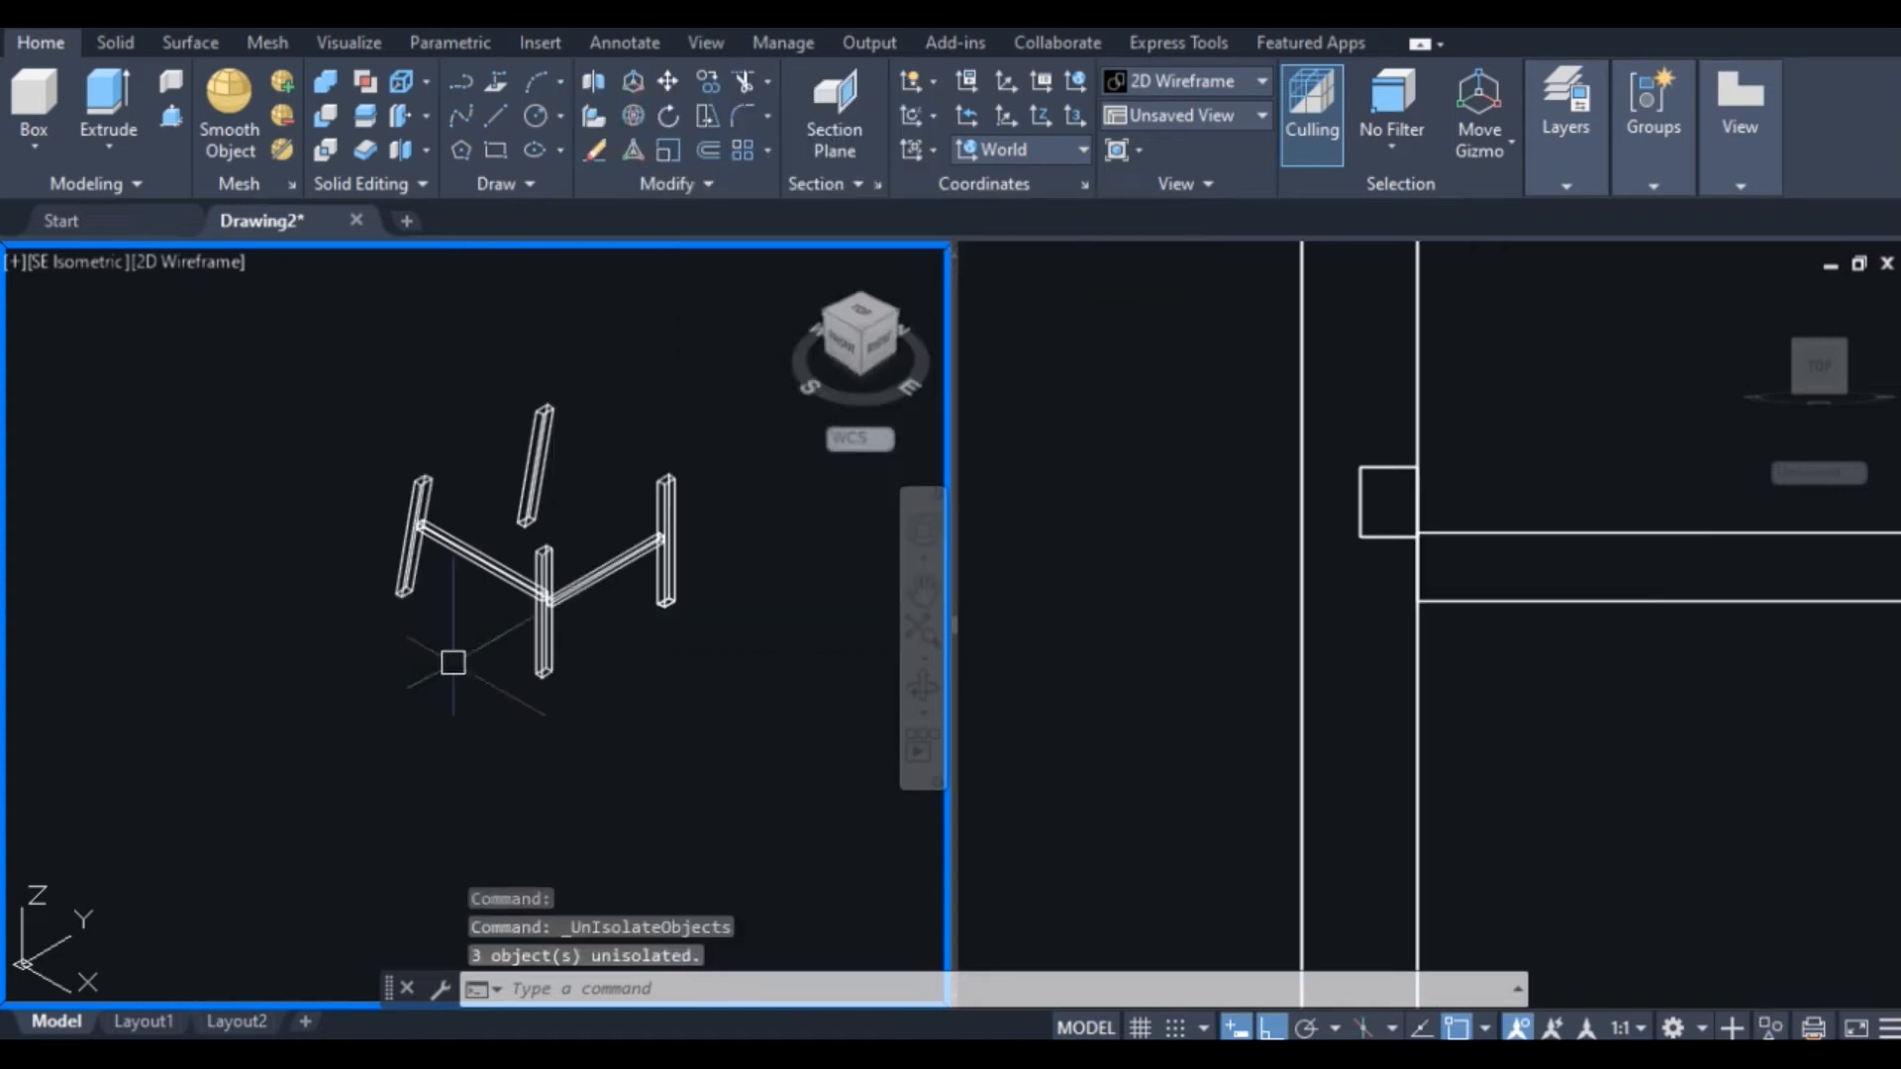
{"action": "scroll", "coordinate": [520, 627], "scroll_direction": "up", "scroll_amount": 2}
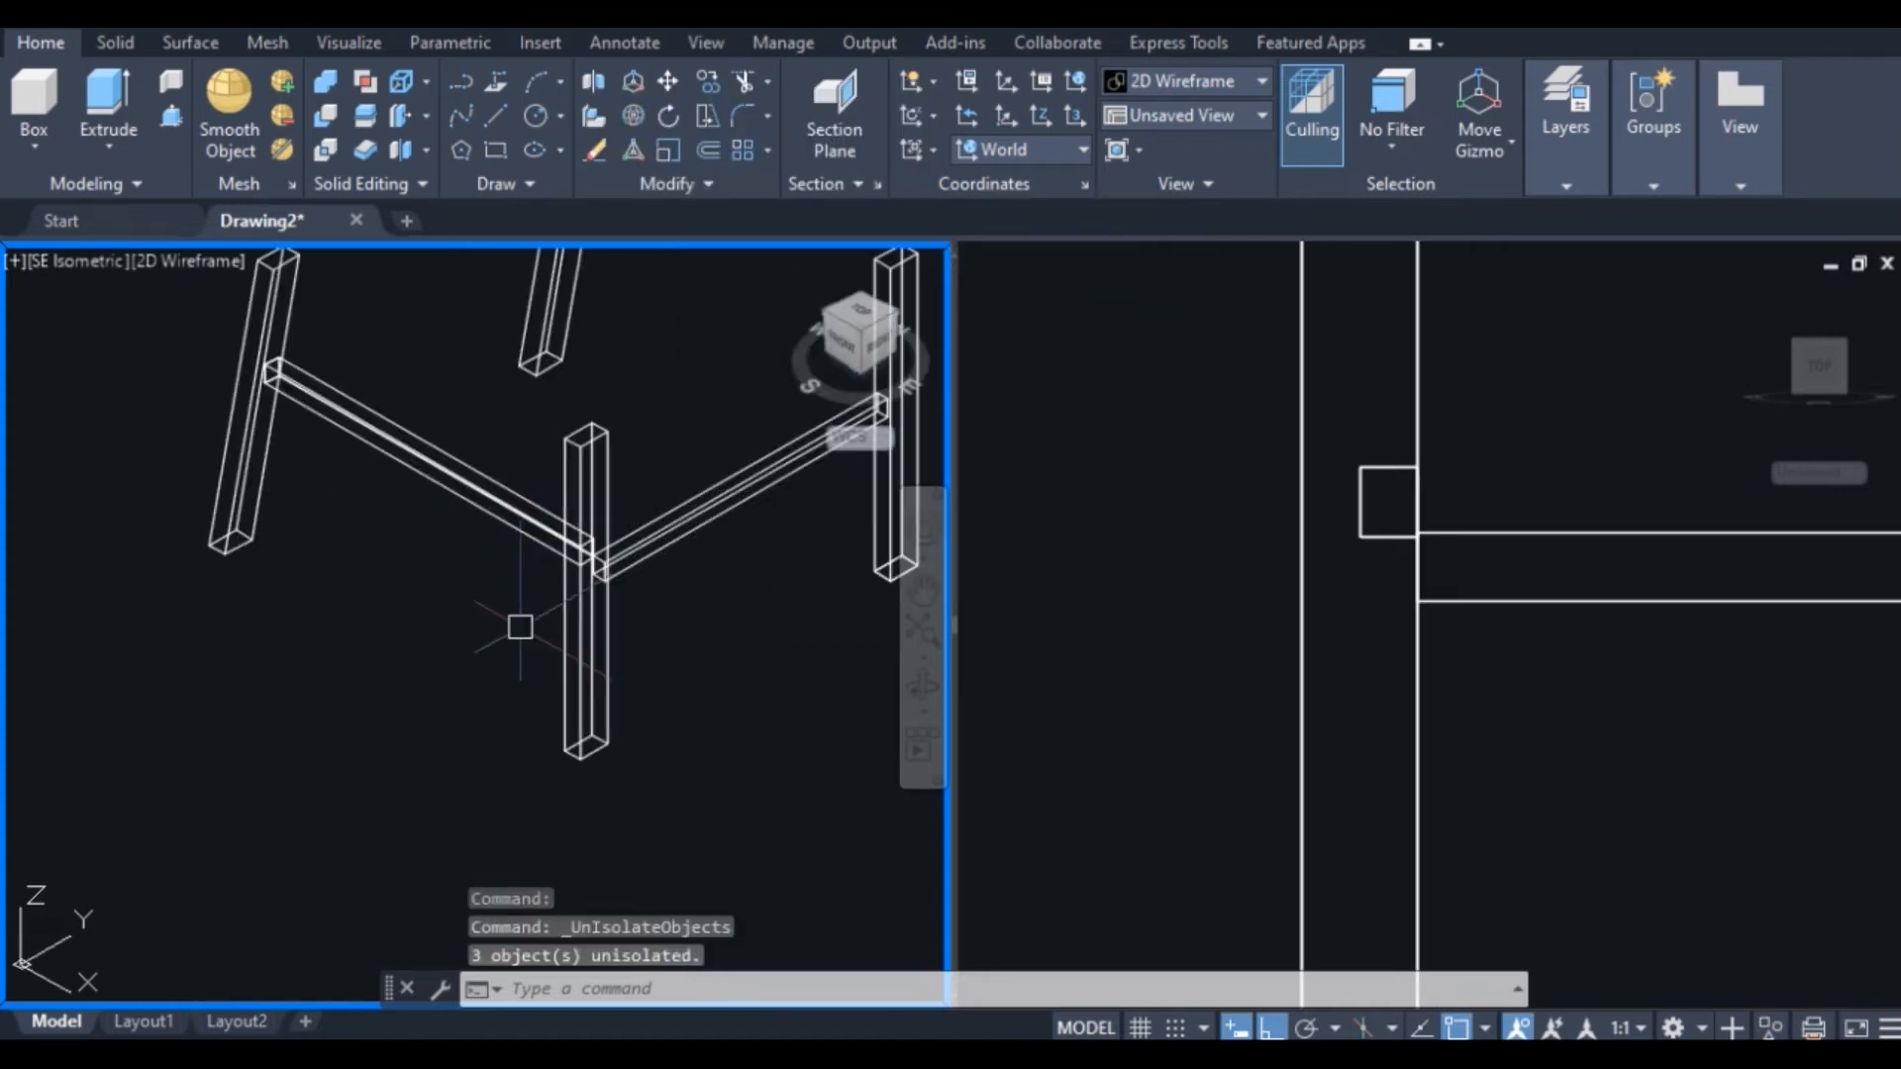
{"action": "scroll", "coordinate": [520, 627], "scroll_direction": "down", "scroll_amount": 4}
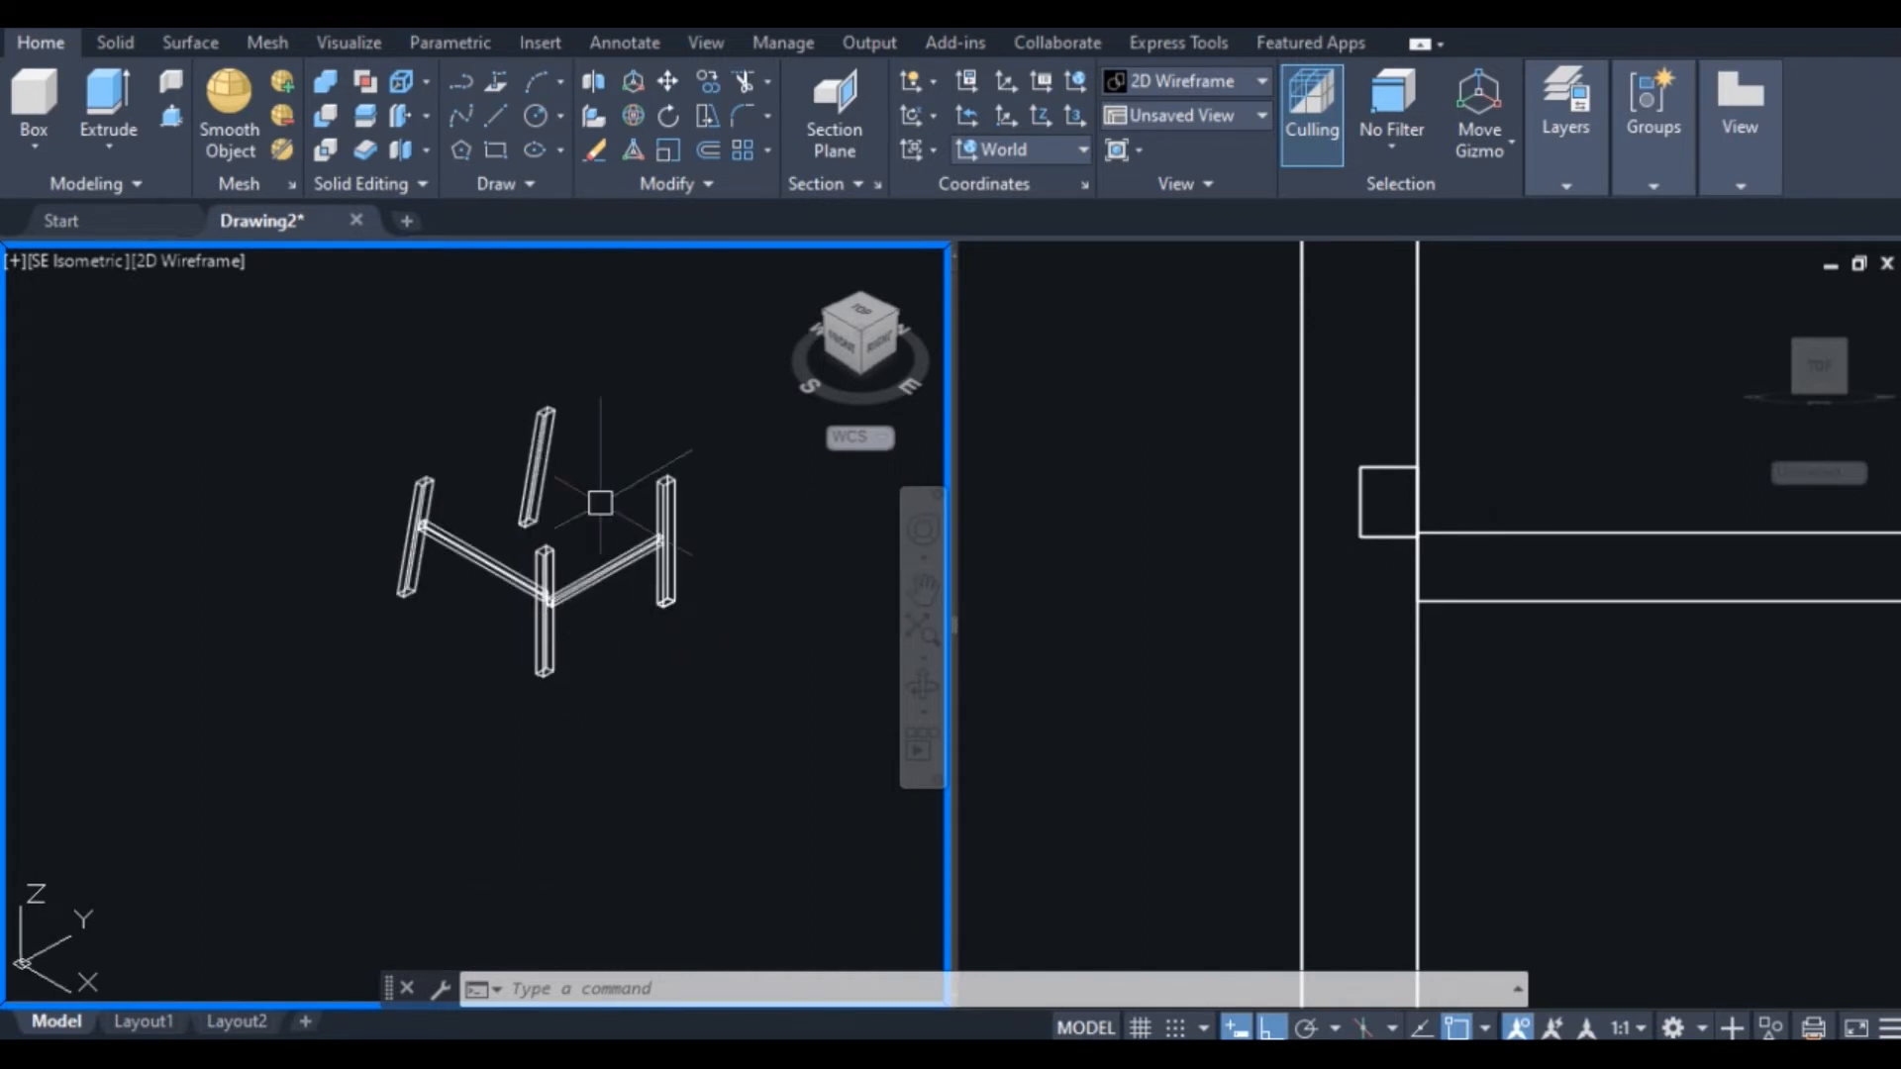
Copy the near vertical-to-slanted-leg crosspiece by its lower end corner to the matching position at the far vertical leg
{"action": "scroll", "coordinate": [733, 543], "scroll_direction": "up", "scroll_amount": 4}
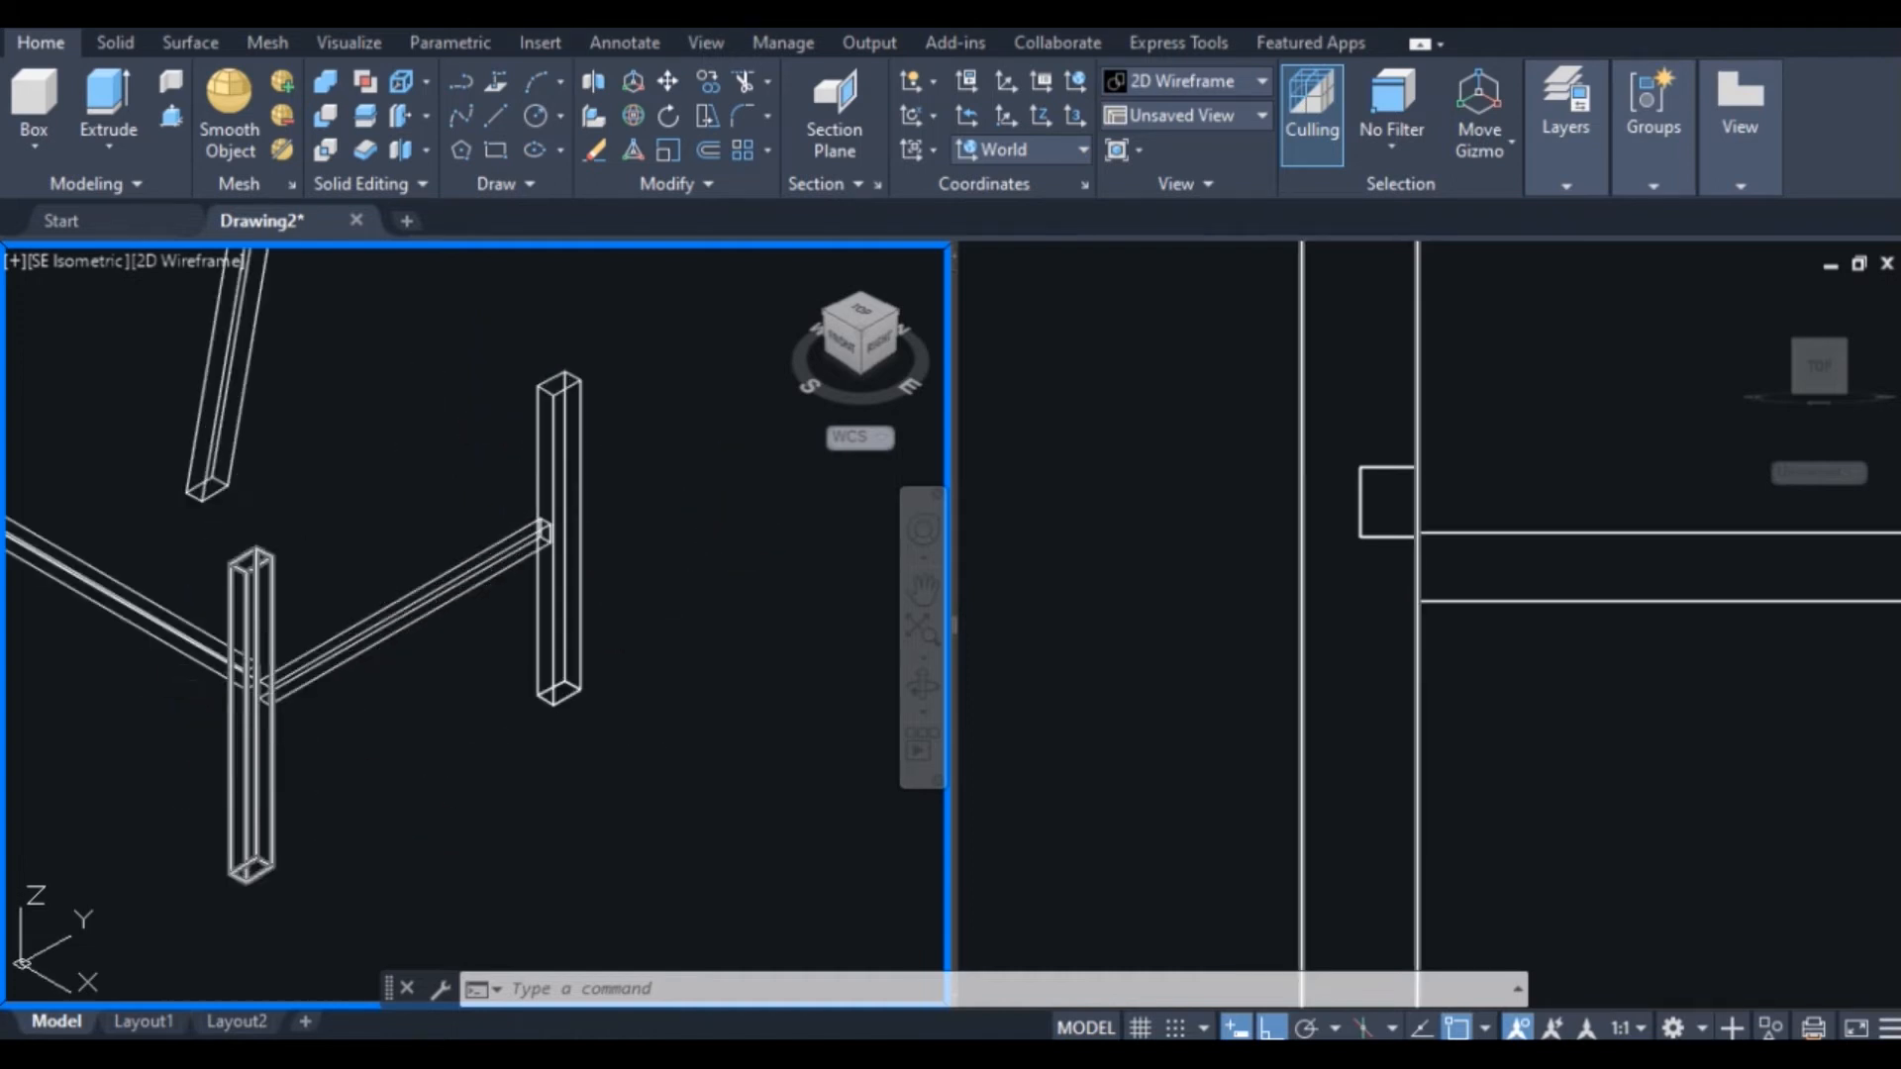
{"action": "scroll", "coordinate": [167, 616], "scroll_direction": "up", "scroll_amount": 4}
{"action": "left_click", "coordinate": [167, 616]}
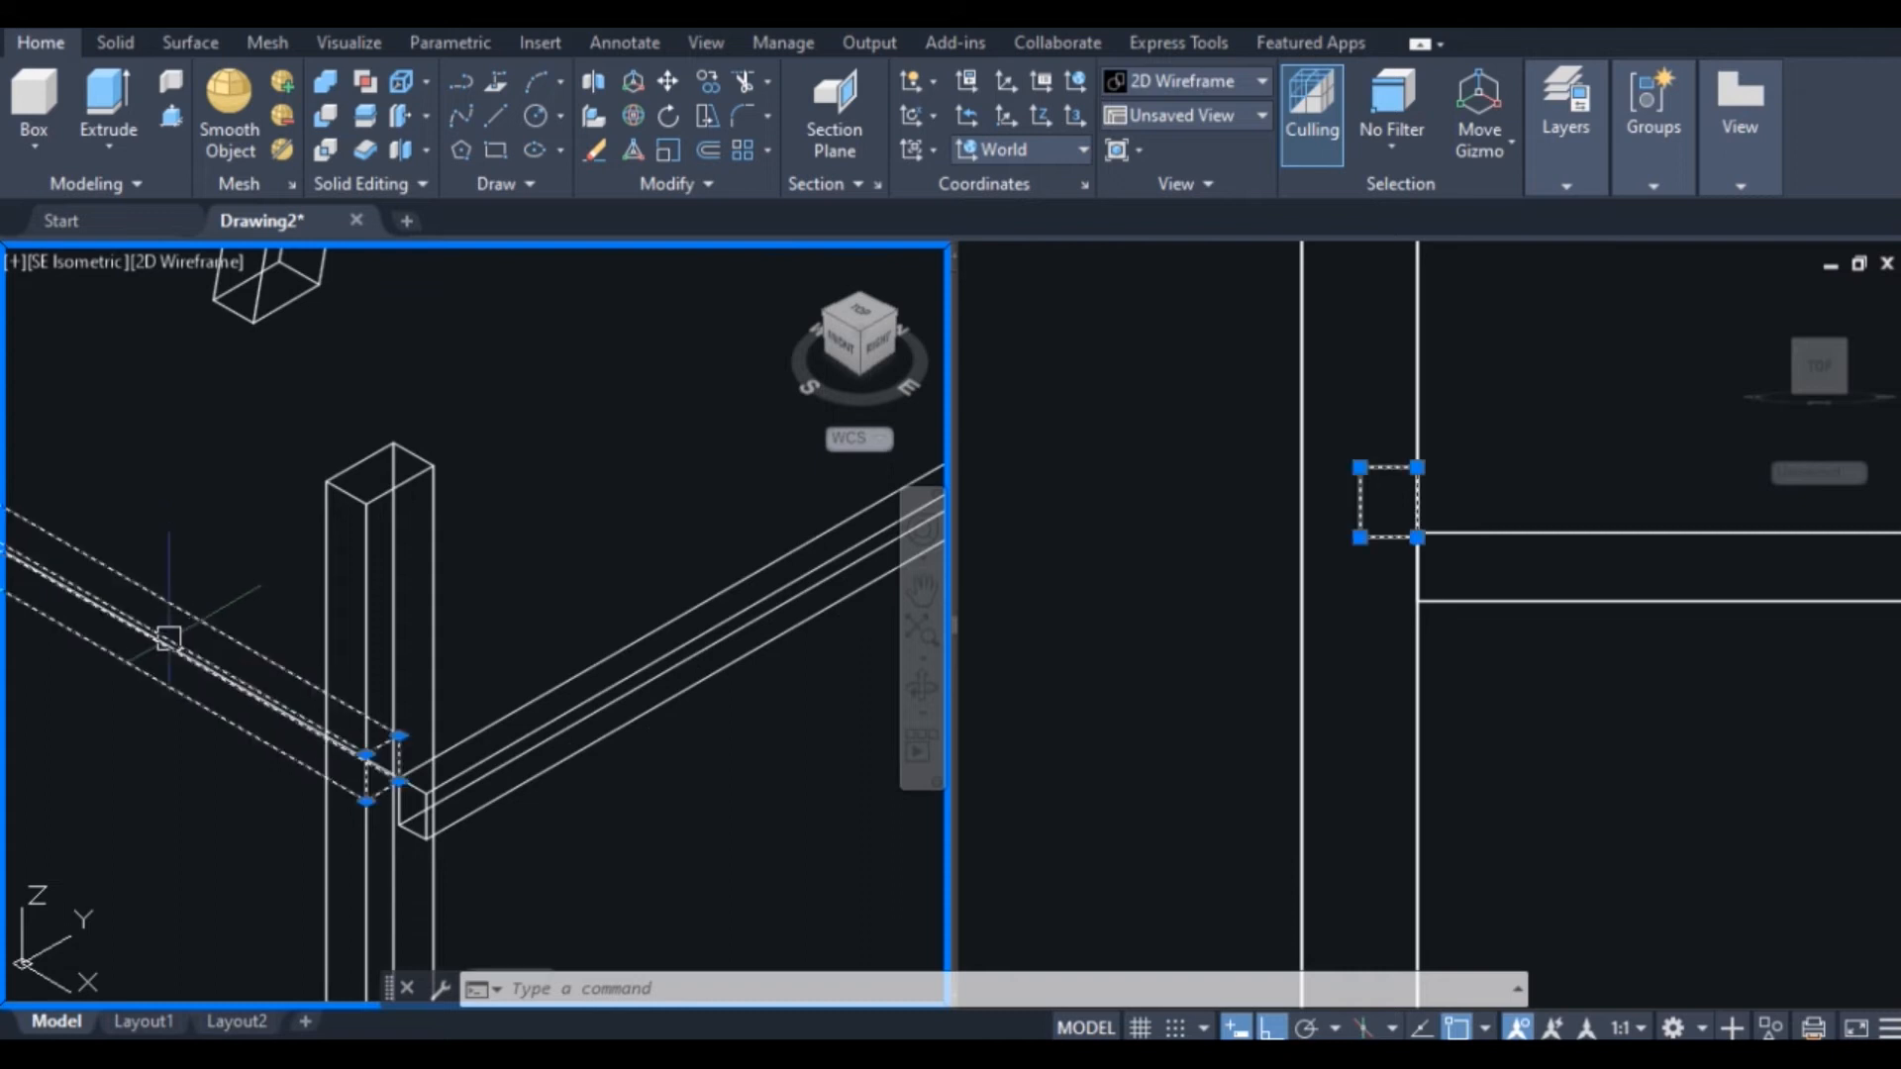
{"action": "left_click", "coordinate": [709, 80]}
{"action": "scroll", "coordinate": [398, 824], "scroll_direction": "up", "scroll_amount": 5}
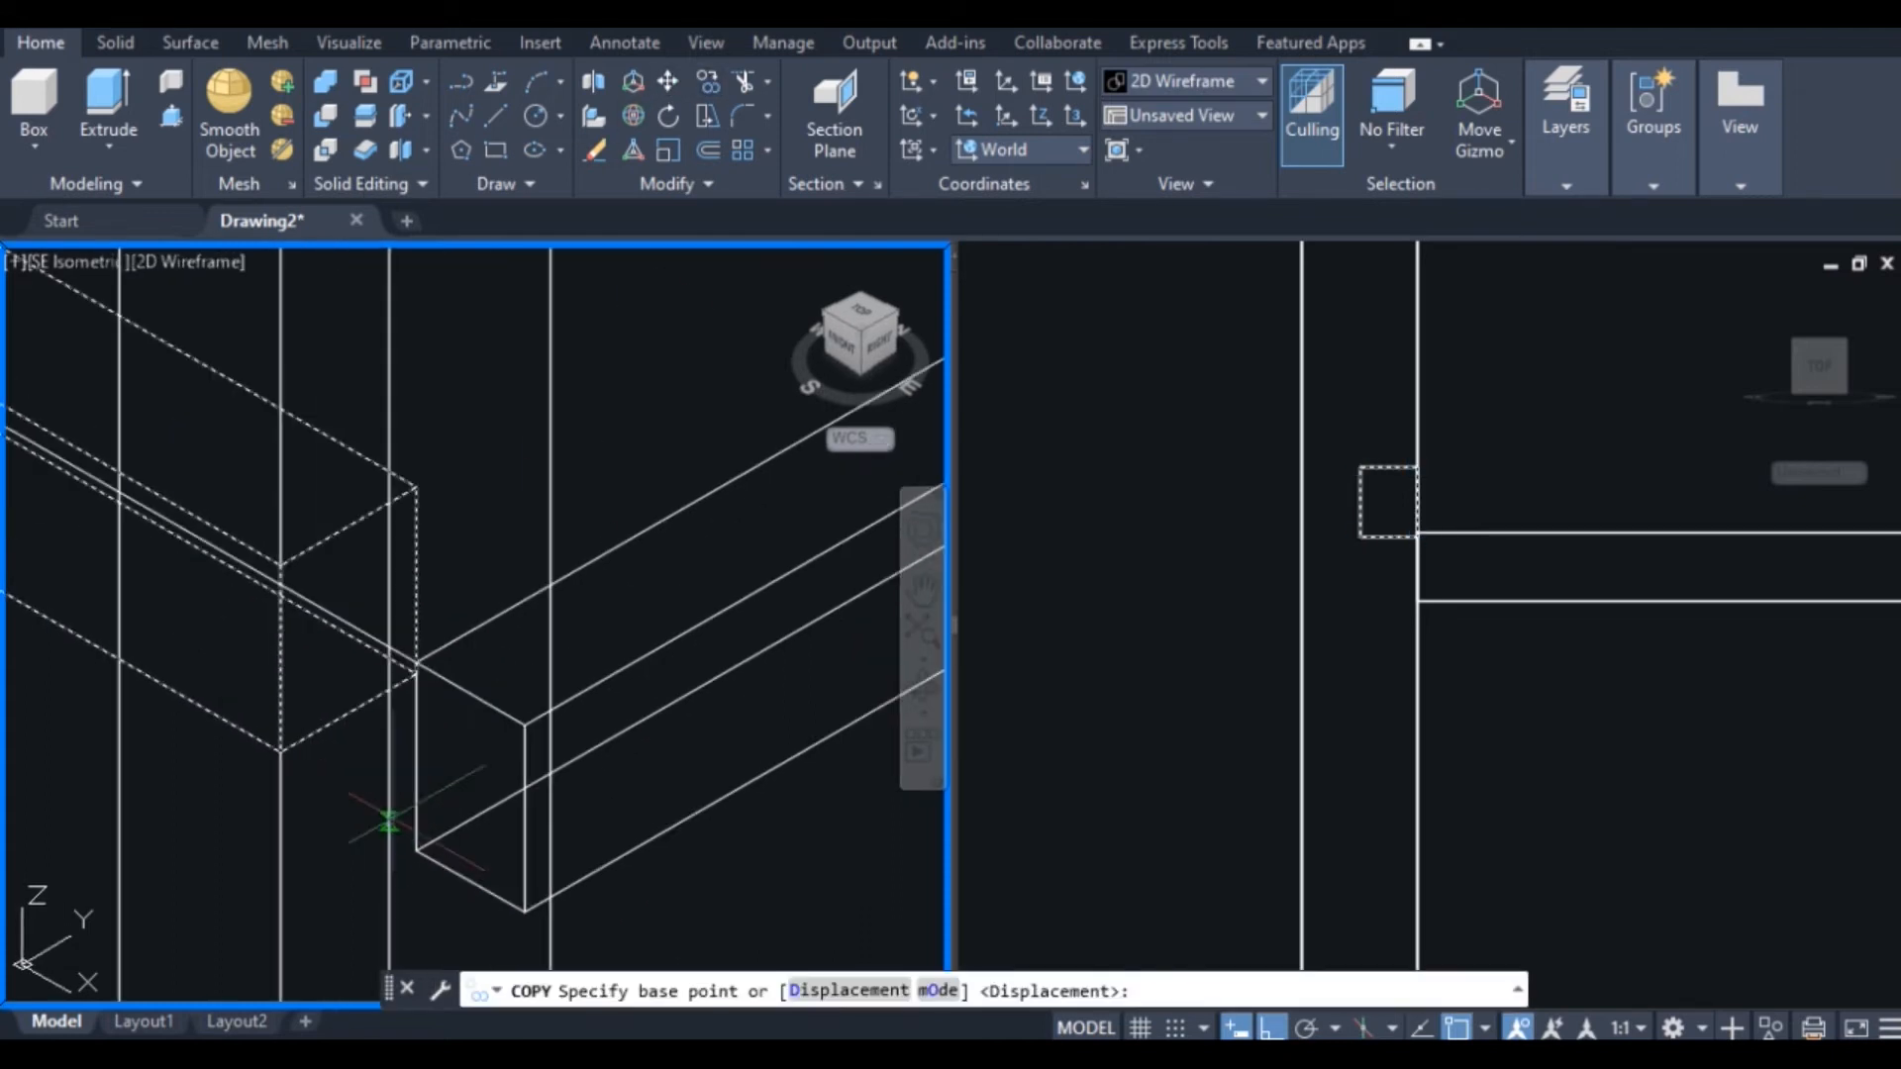
{"action": "left_click", "coordinate": [280, 753]}
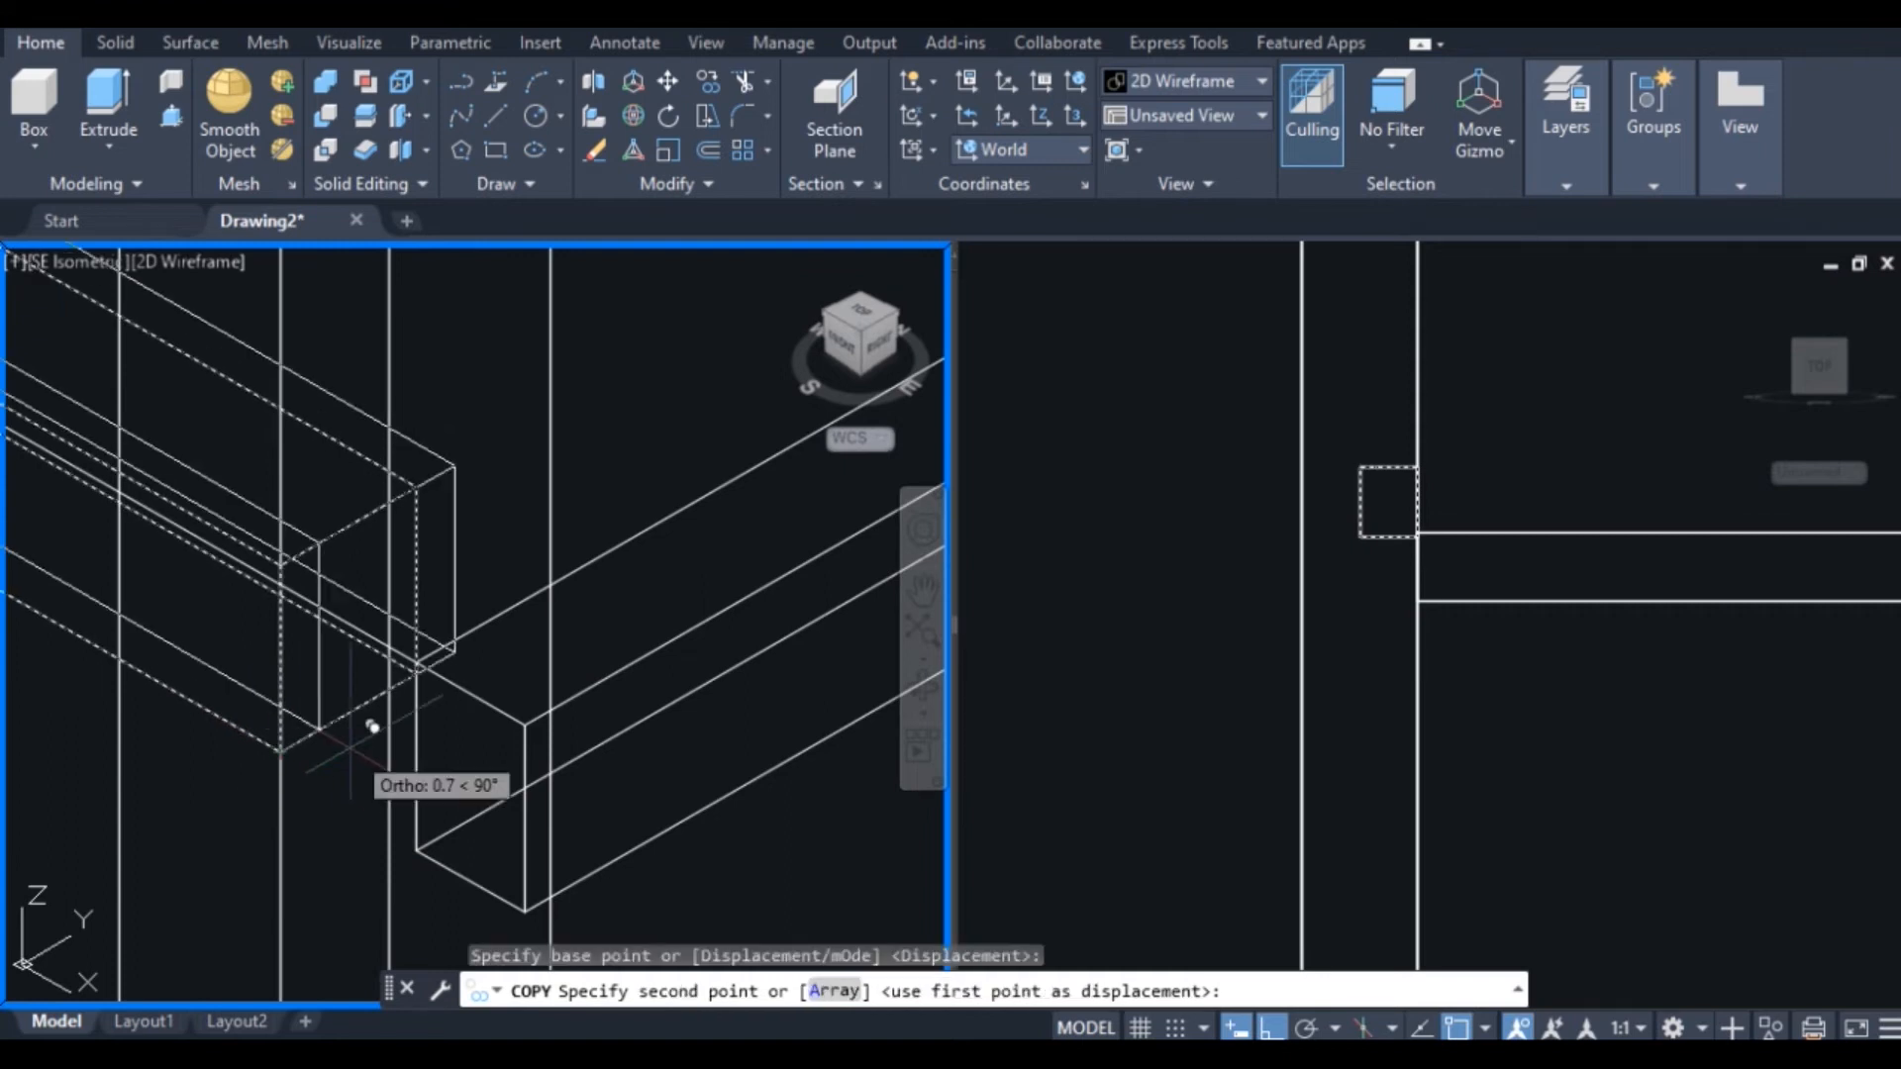
{"action": "scroll", "coordinate": [374, 730], "scroll_direction": "down", "scroll_amount": 5}
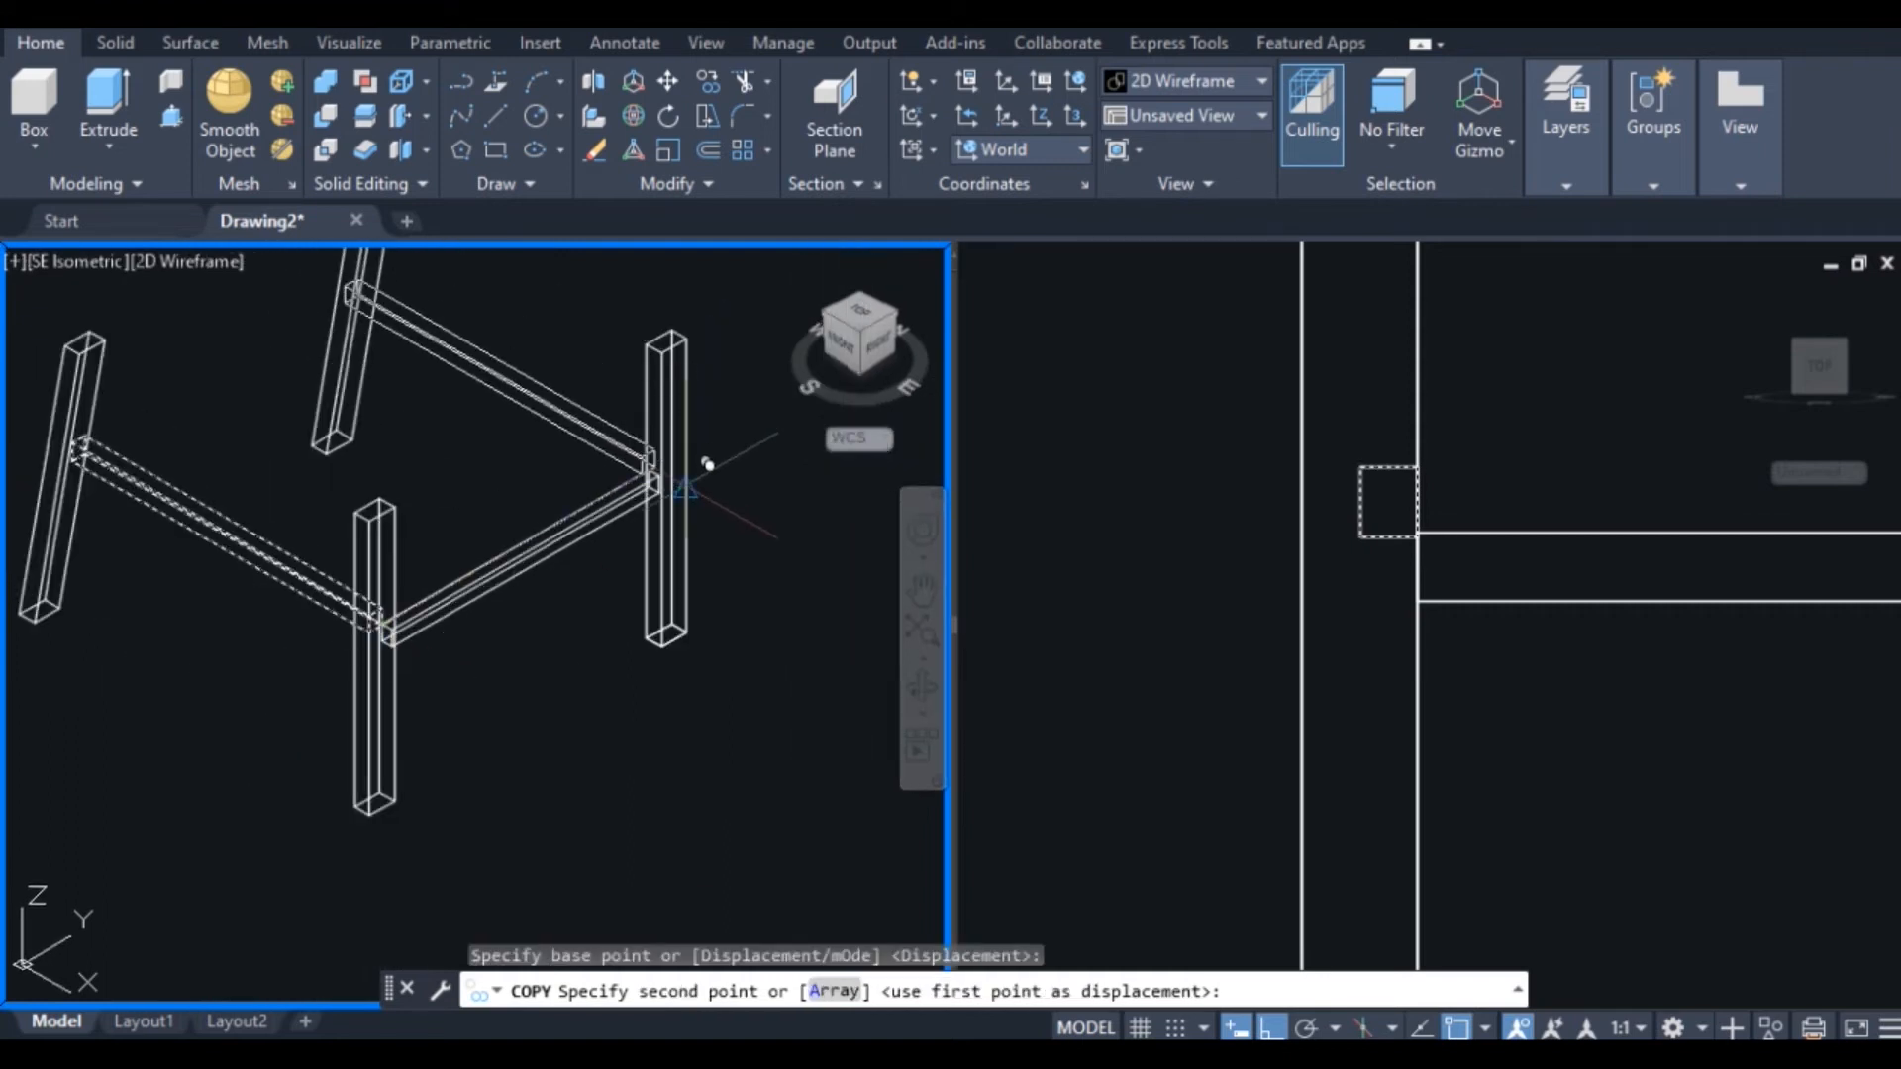
{"action": "scroll", "coordinate": [702, 474], "scroll_direction": "up", "scroll_amount": 4}
{"action": "scroll", "coordinate": [693, 470], "scroll_direction": "up", "scroll_amount": 5}
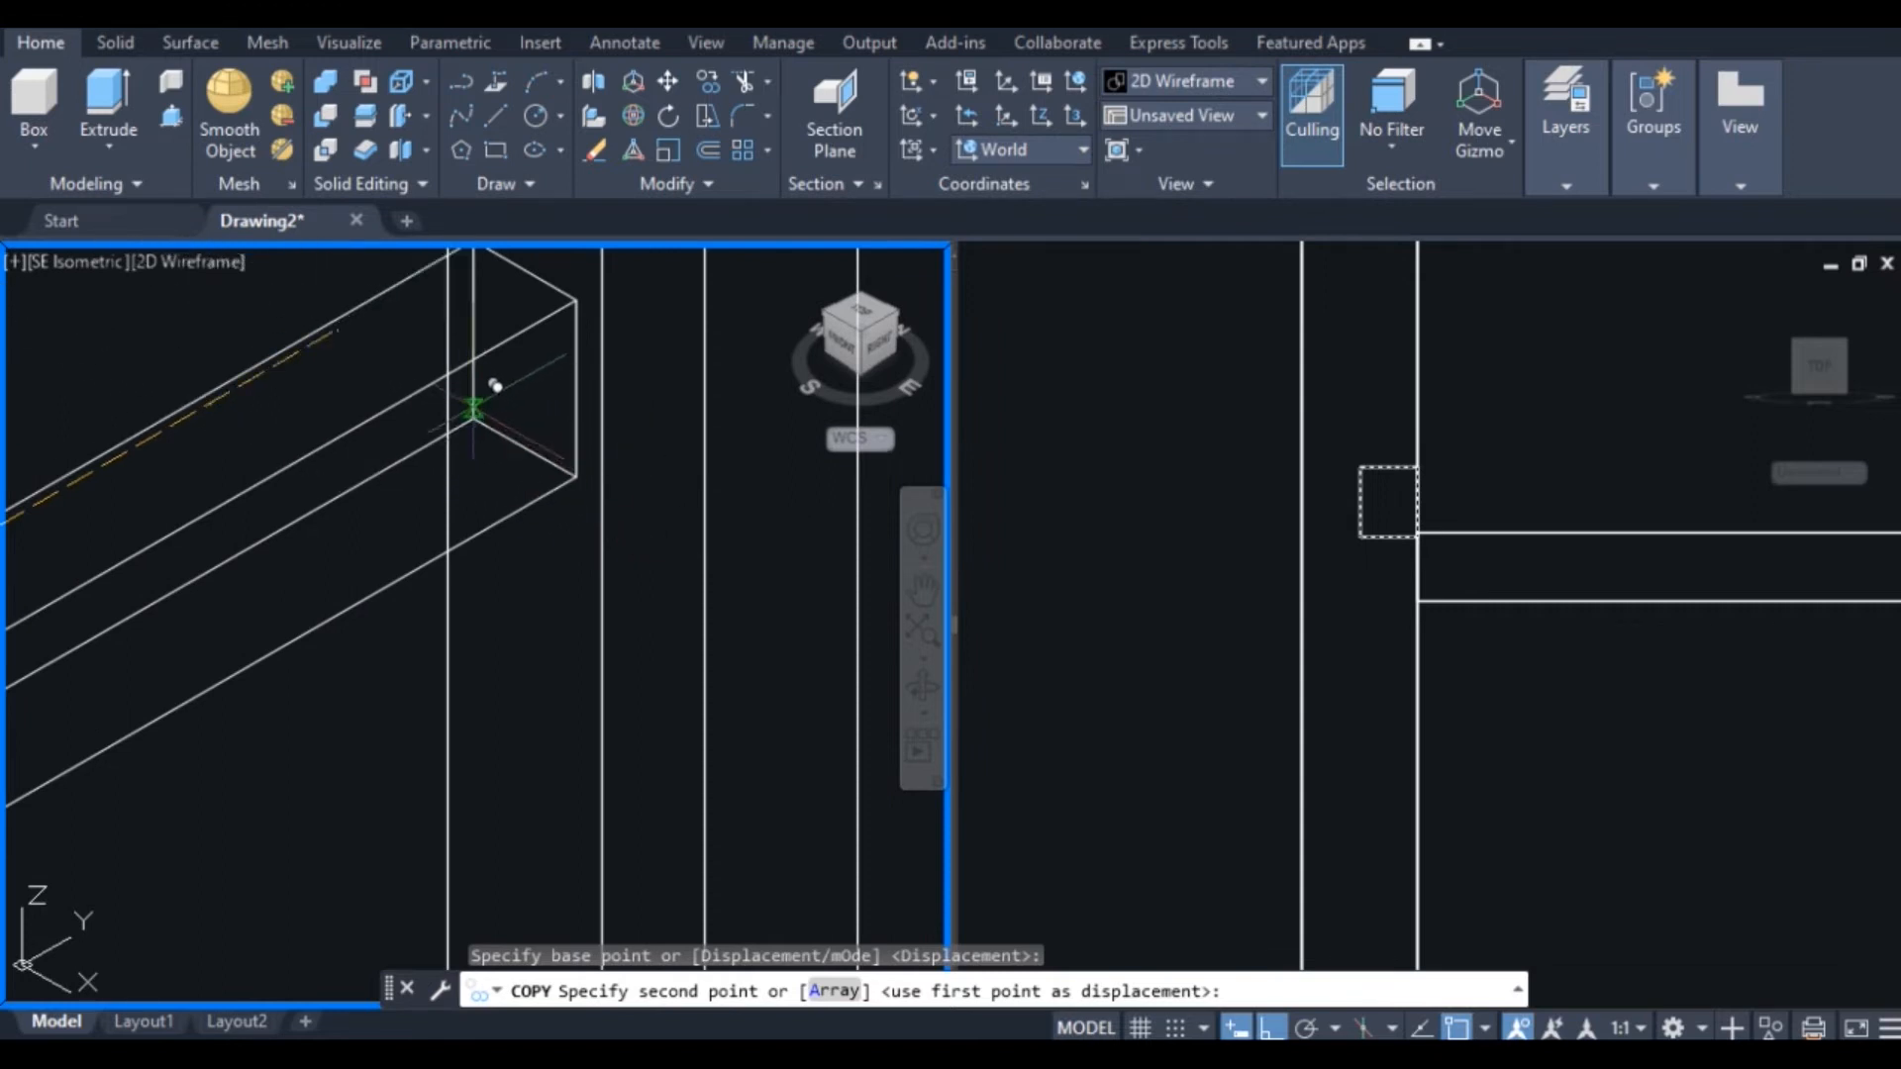
{"action": "left_click", "coordinate": [513, 403]}
{"action": "scroll", "coordinate": [515, 405], "scroll_direction": "down", "scroll_amount": 6}
{"action": "right_click", "coordinate": [495, 424]}
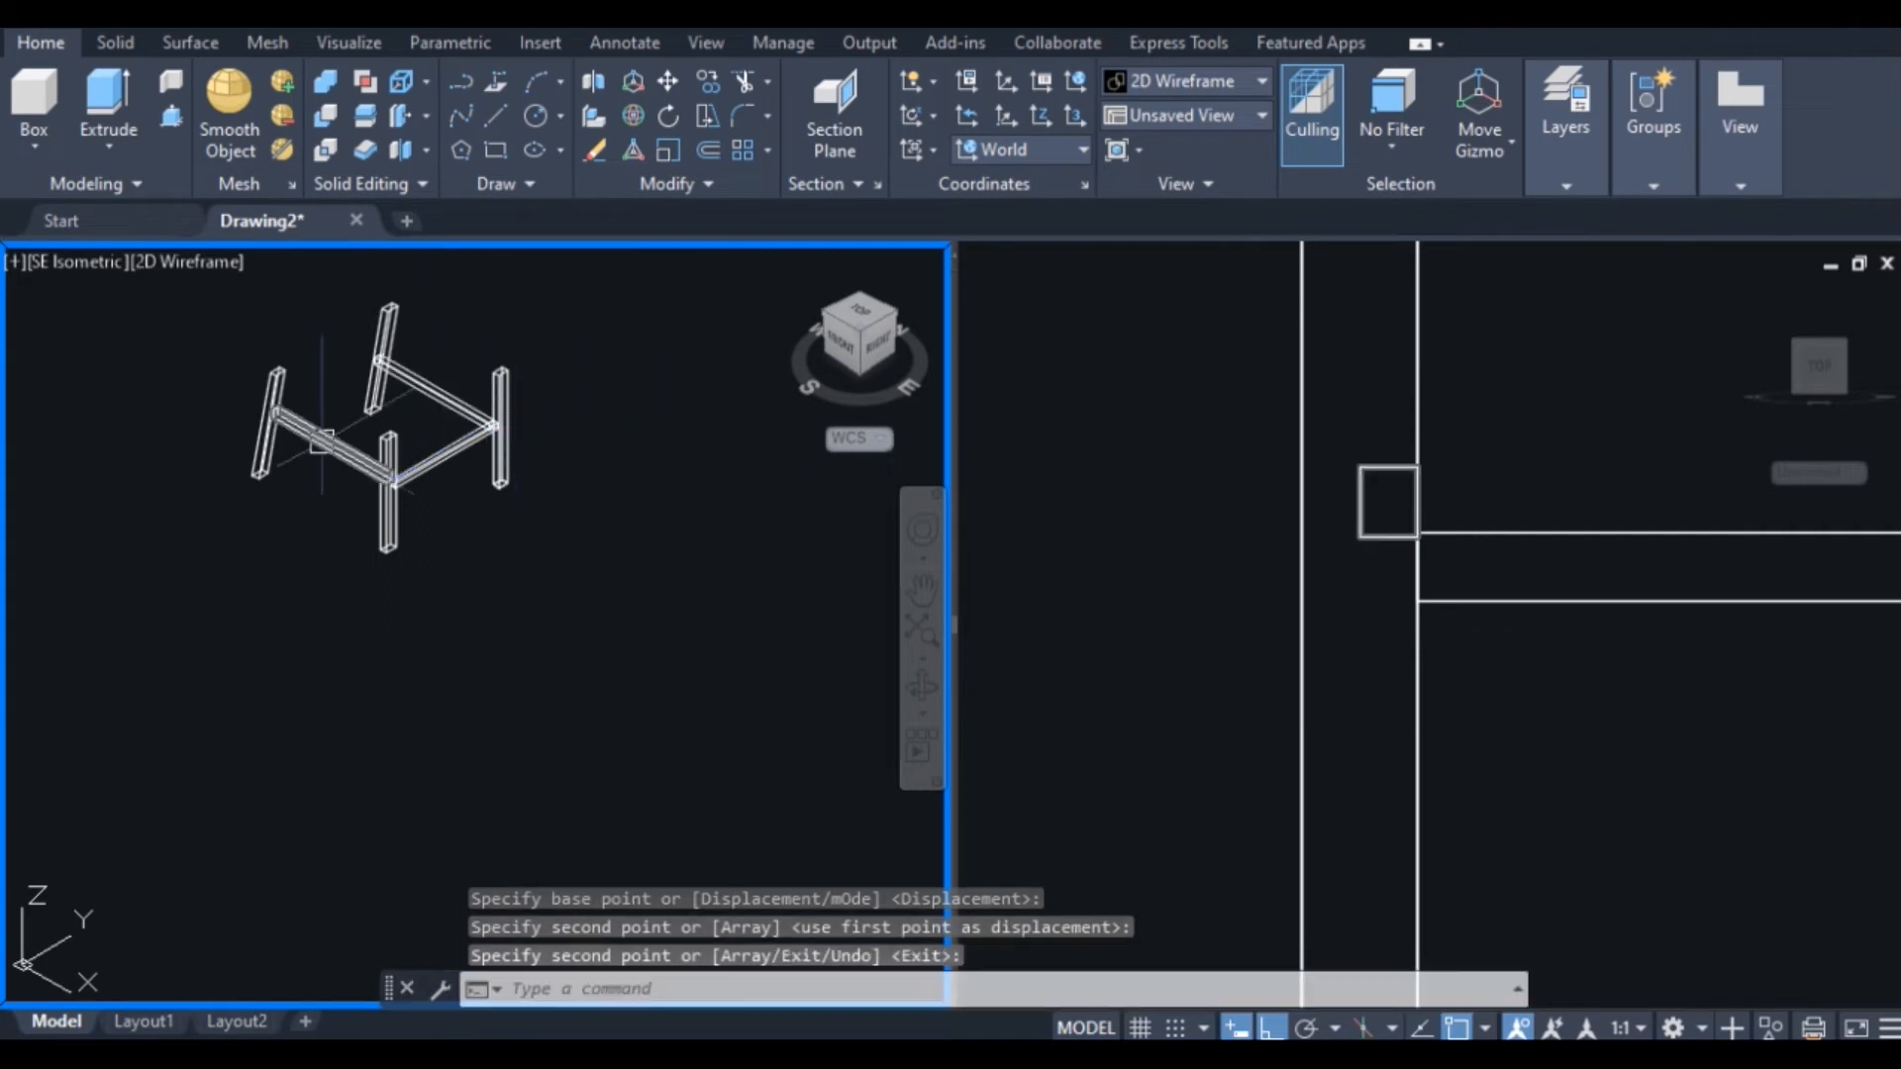
Copy the crosspiece joining the vertical legs by its upper end corner to the position between the two slanted legs
{"action": "scroll", "coordinate": [327, 439], "scroll_direction": "up", "scroll_amount": 3}
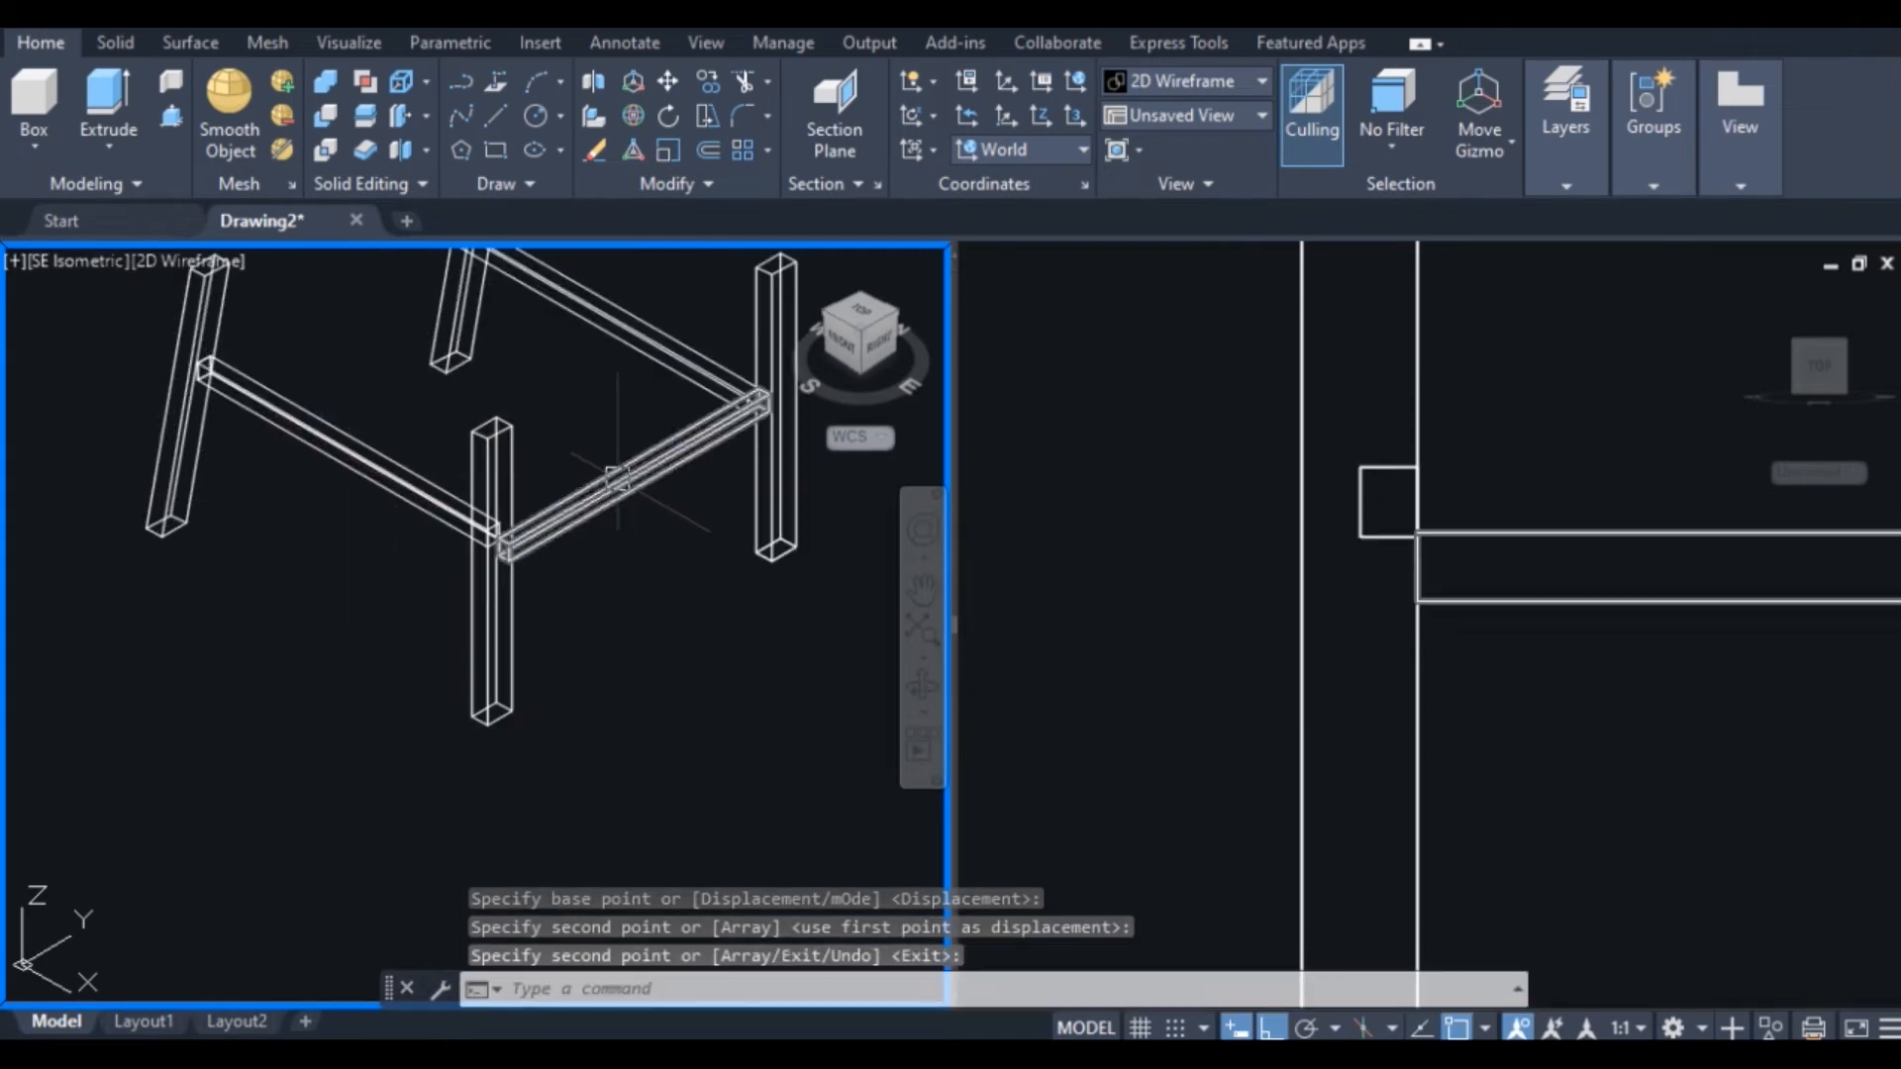
{"action": "key", "text": "Return"}
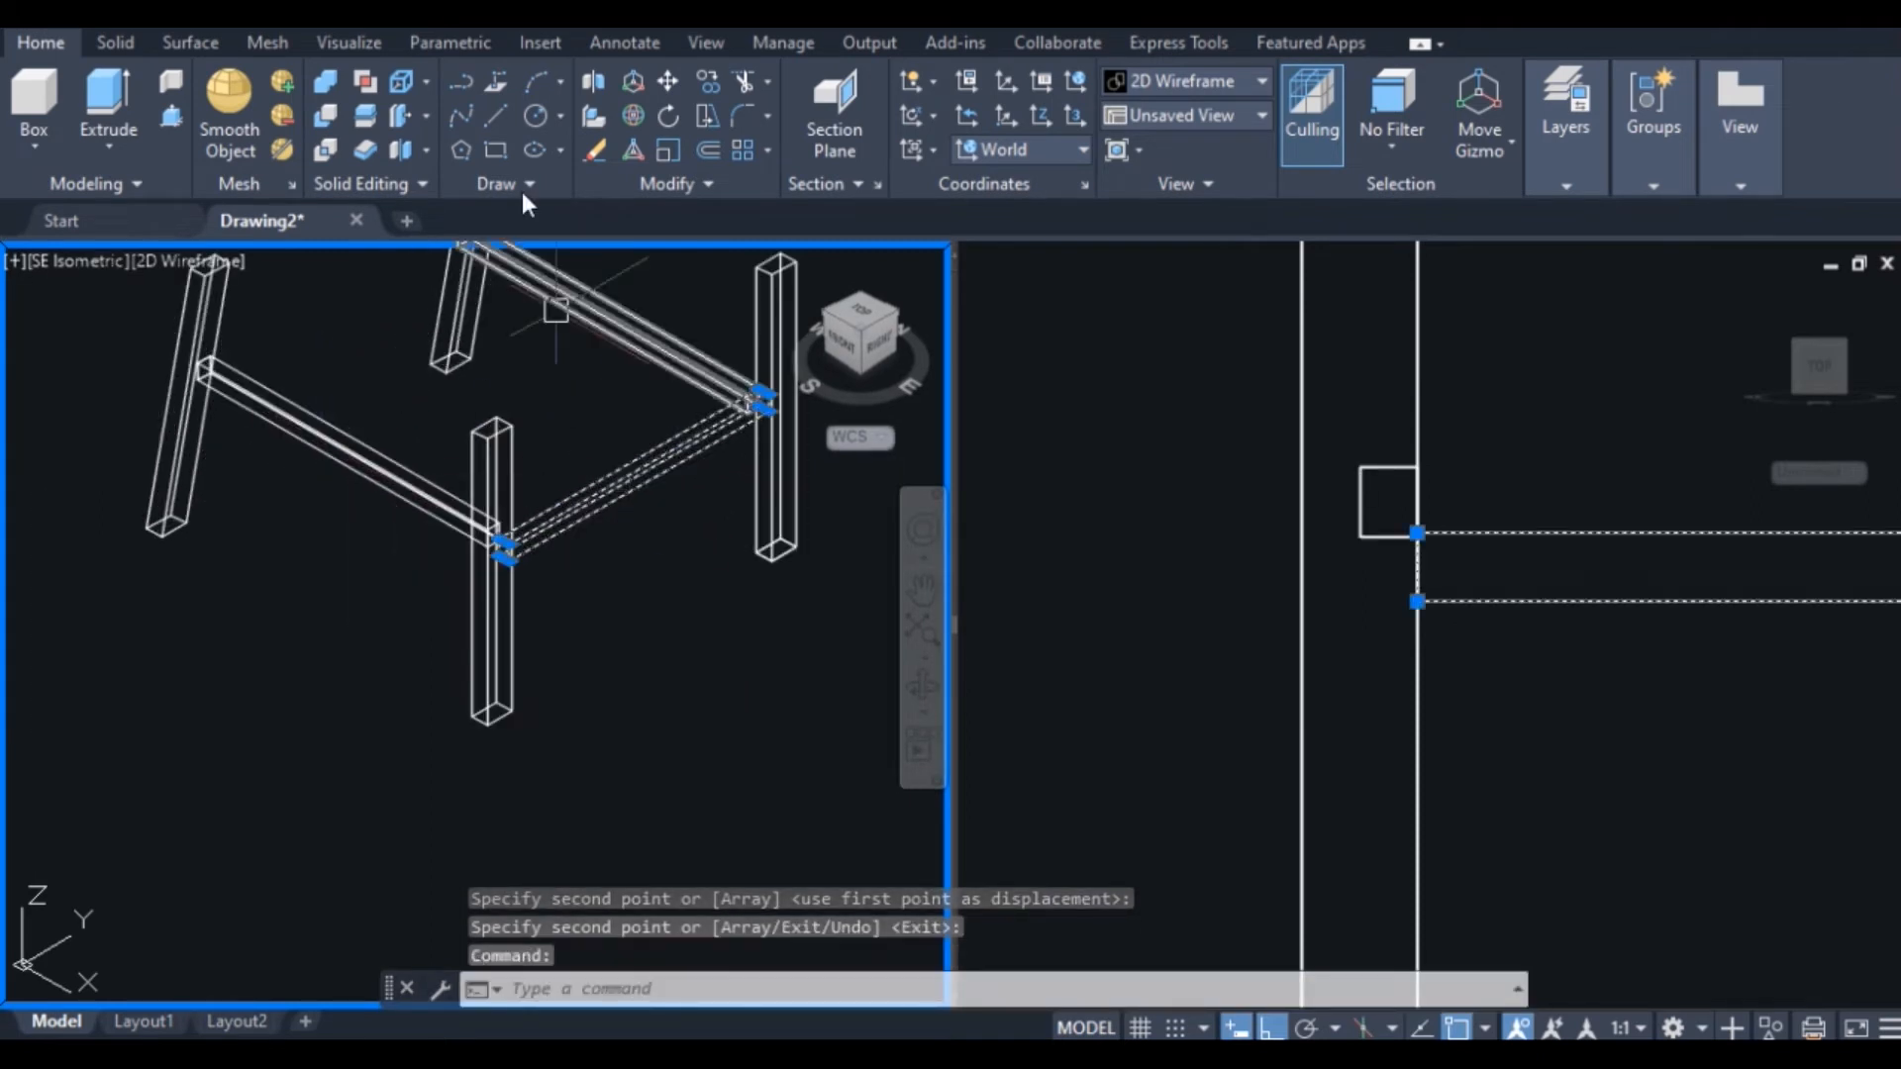
{"action": "left_click", "coordinate": [709, 84]}
{"action": "scroll", "coordinate": [506, 570], "scroll_direction": "up", "scroll_amount": 3}
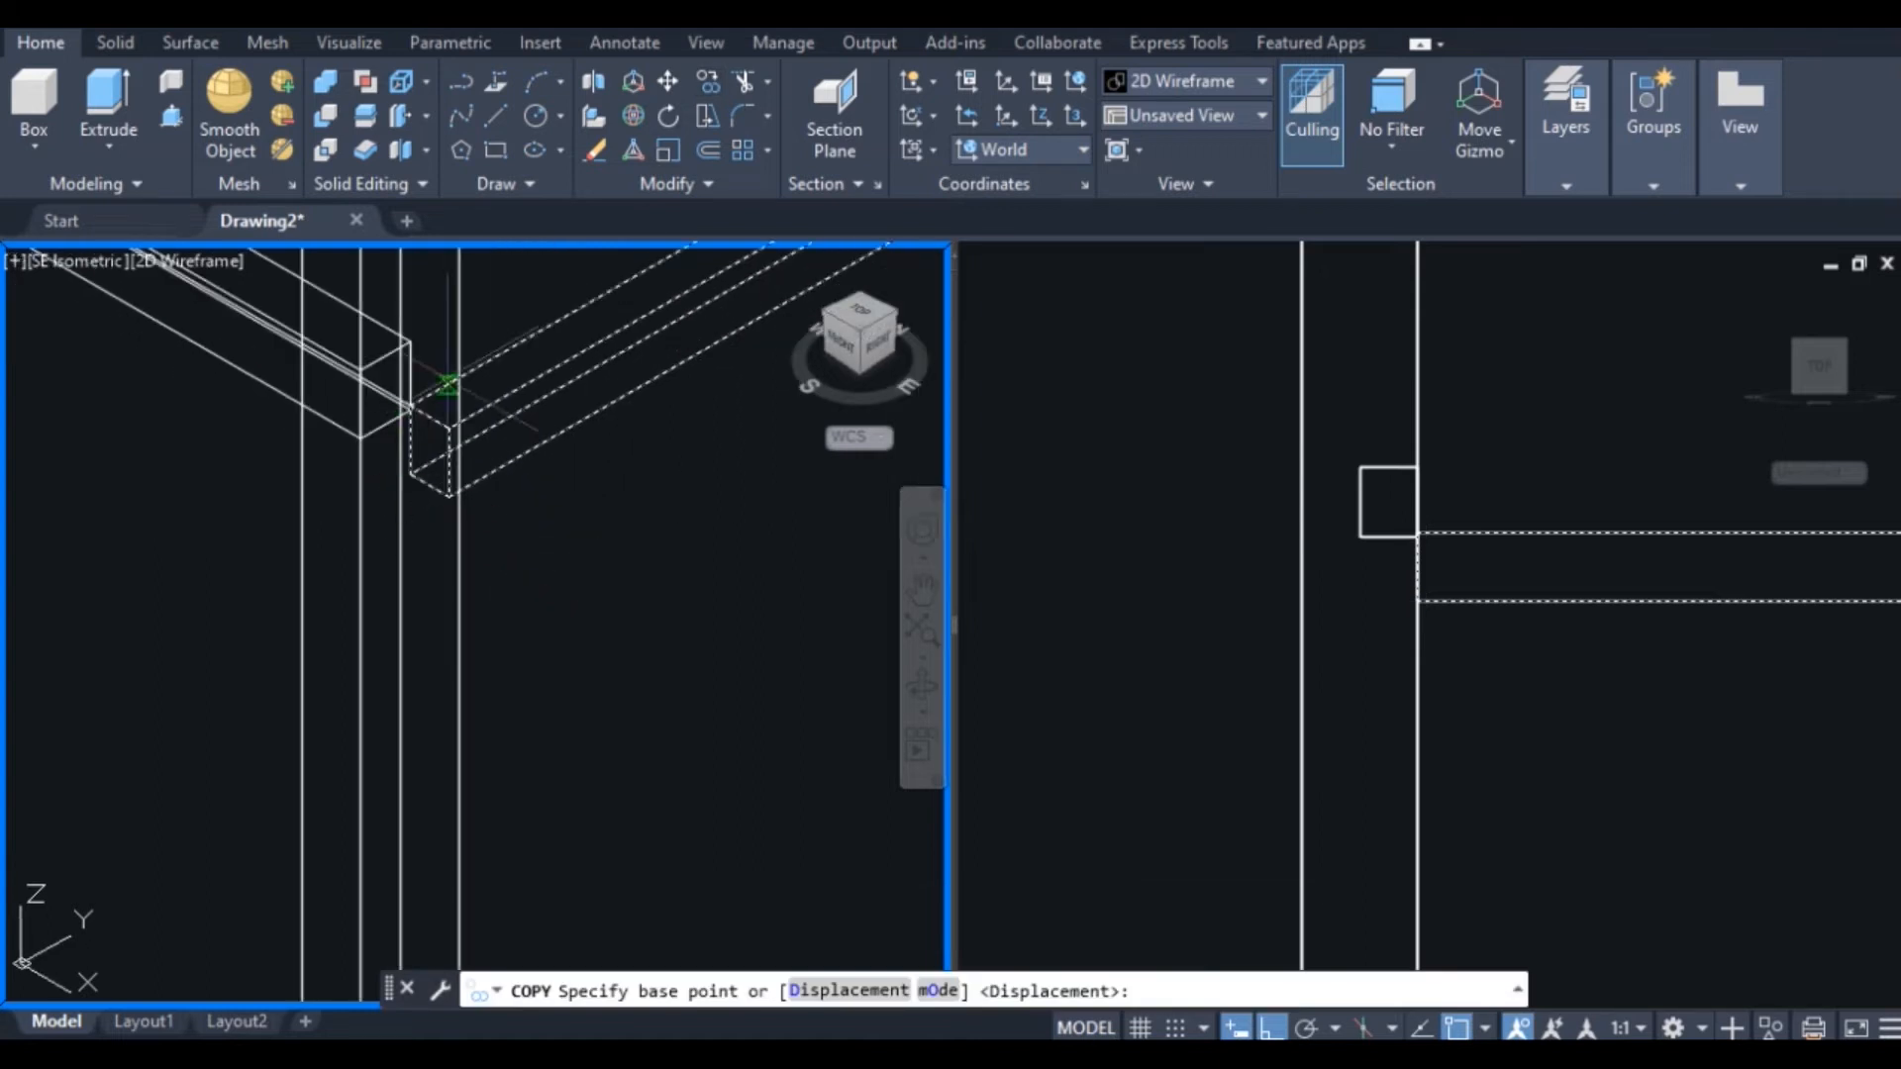
{"action": "left_click", "coordinate": [447, 429]}
{"action": "scroll", "coordinate": [459, 412], "scroll_direction": "down", "scroll_amount": 6}
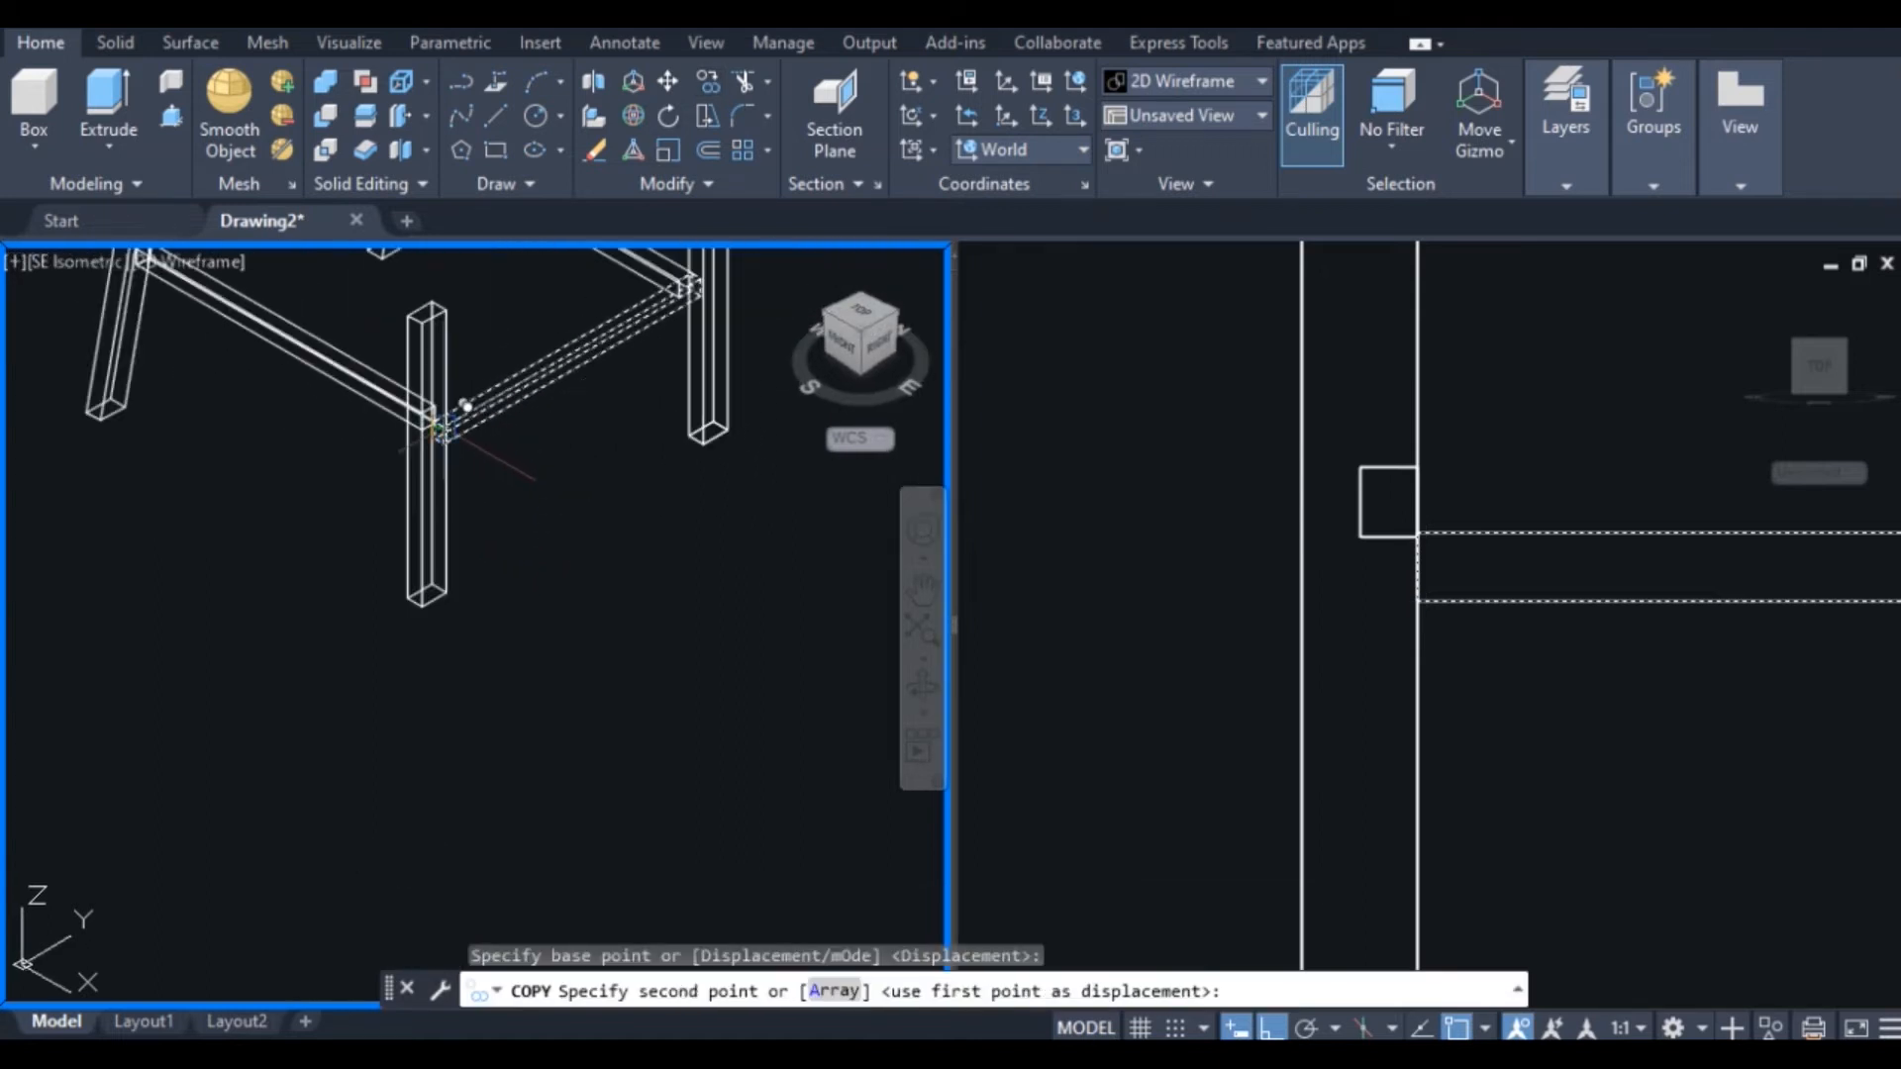
{"action": "scroll", "coordinate": [266, 319], "scroll_direction": "up", "scroll_amount": 7}
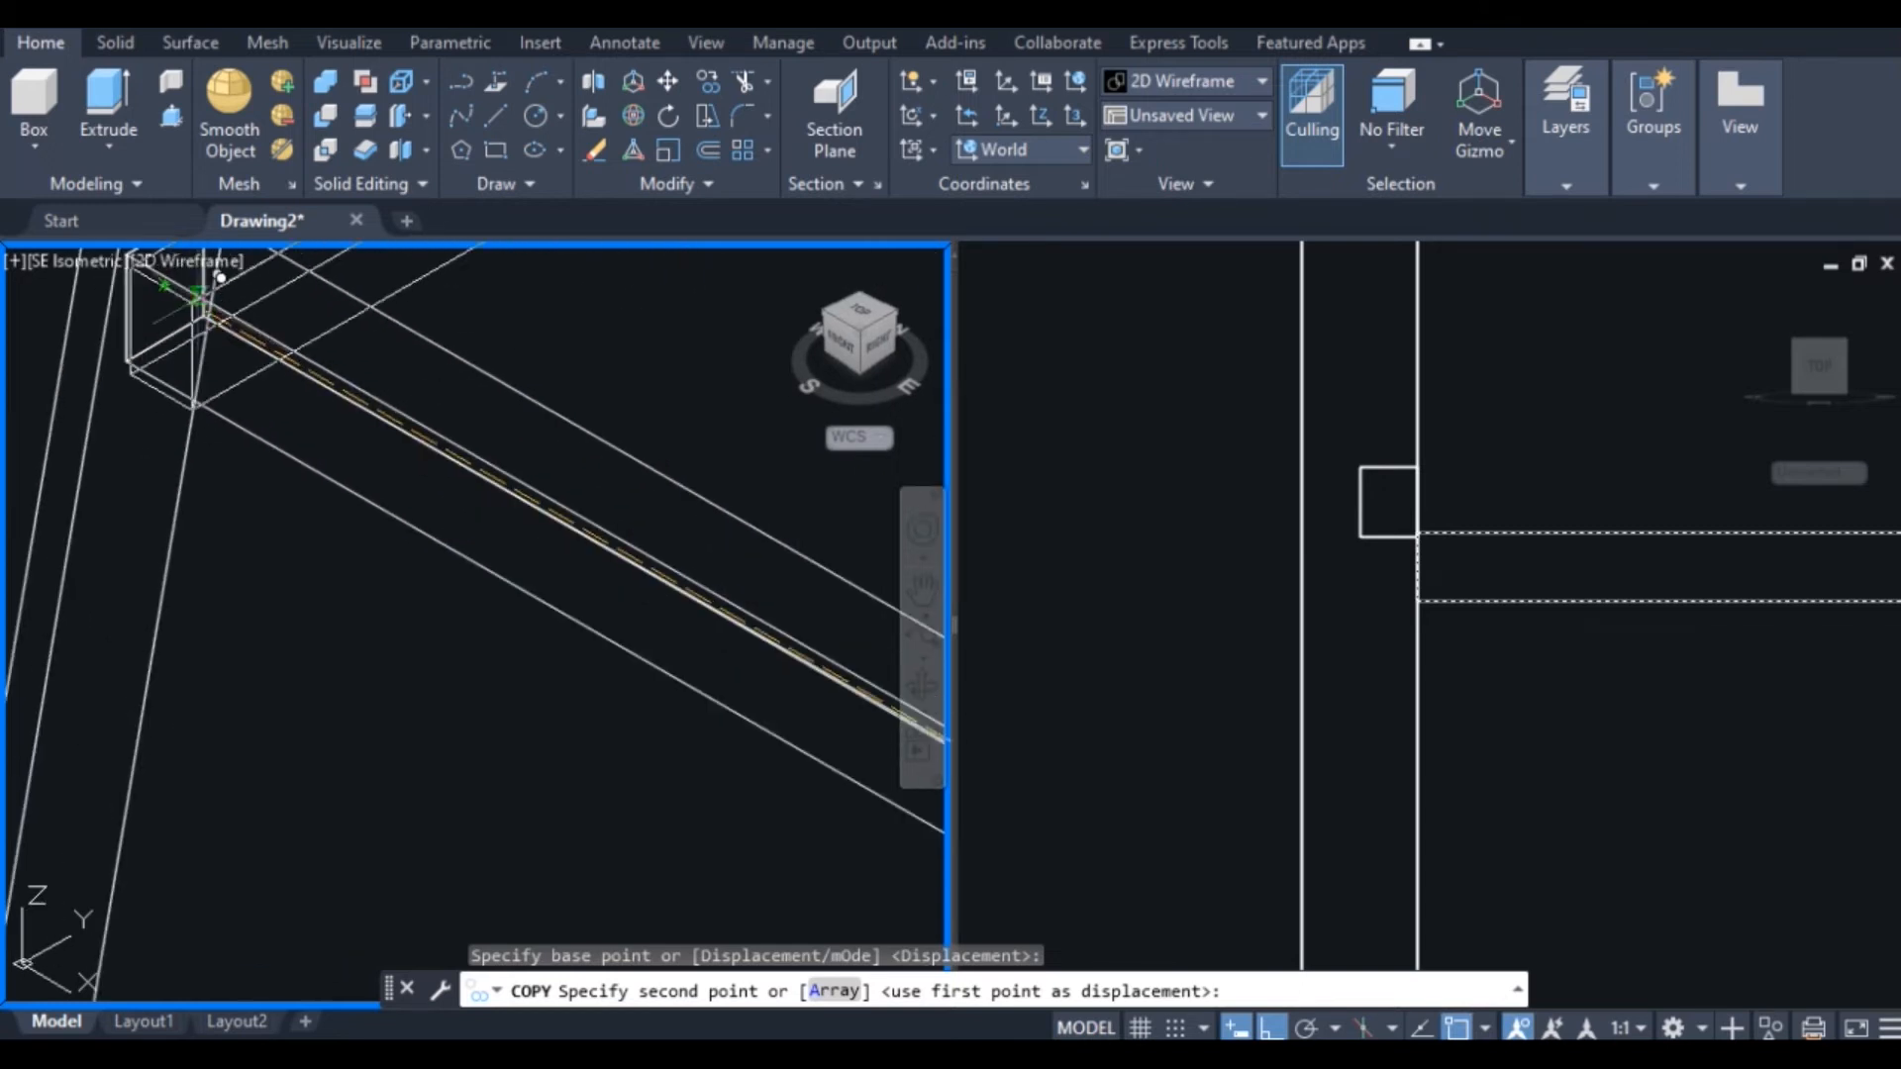
{"action": "left_click", "coordinate": [204, 311]}
{"action": "scroll", "coordinate": [257, 428], "scroll_direction": "down", "scroll_amount": 5}
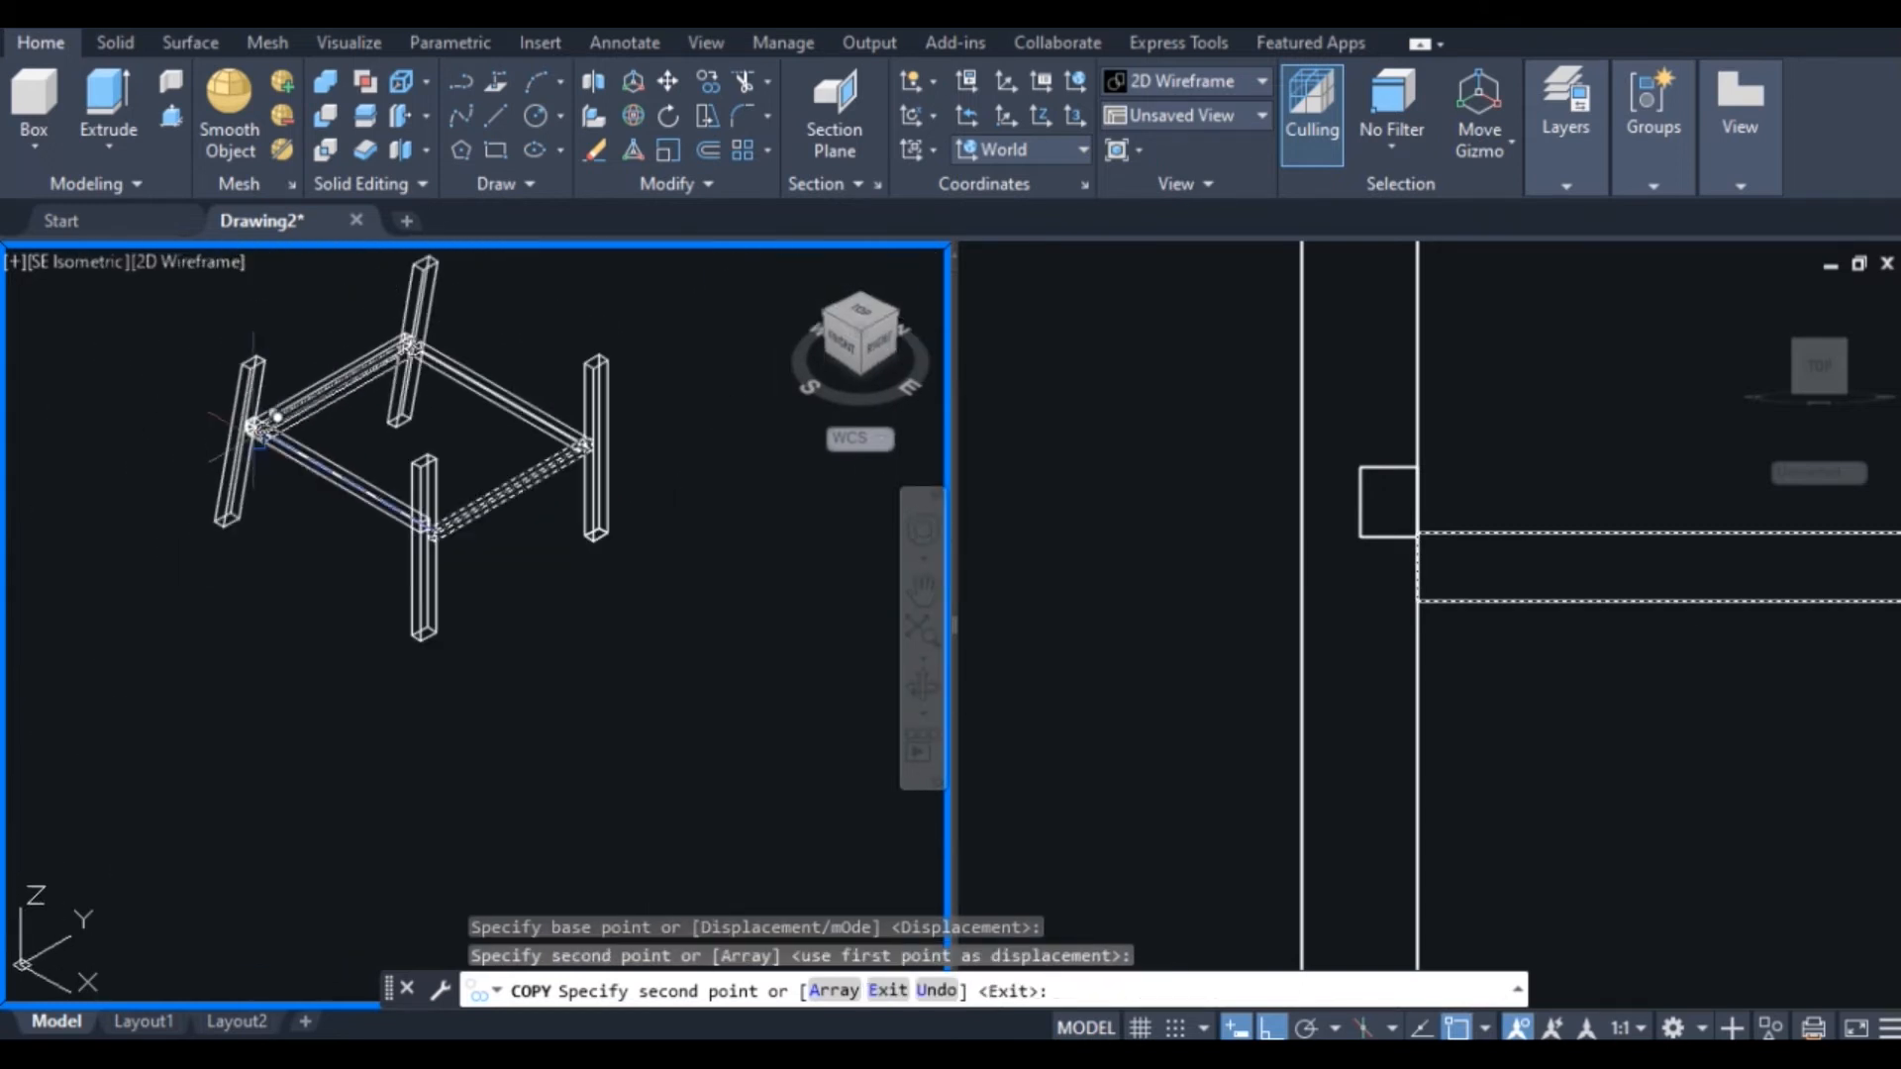
{"action": "right_click", "coordinate": [257, 552]}
{"action": "left_click", "coordinate": [315, 572]}
Draw a line from the near vertical leg's bottom outer corner up its edge to the underside level of the crosspieces
{"action": "scroll", "coordinate": [485, 337], "scroll_direction": "down", "scroll_amount": 3}
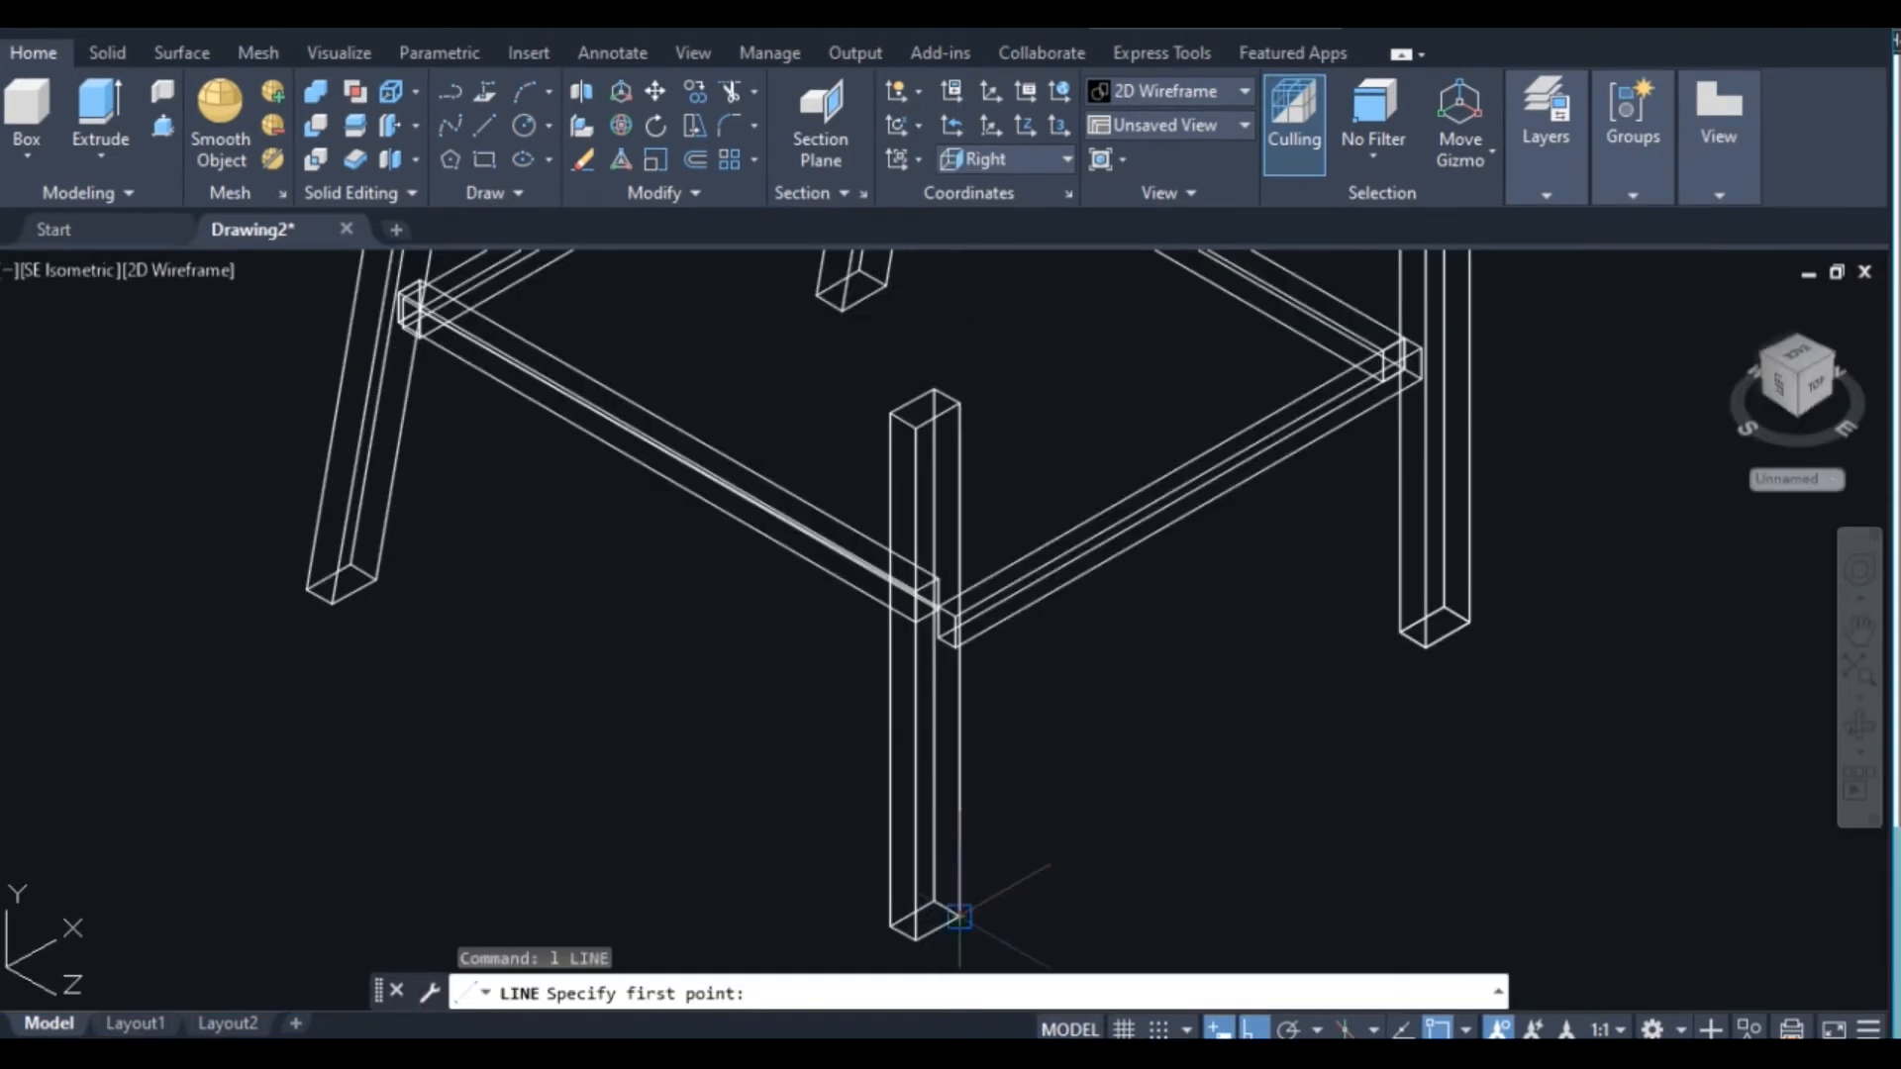
{"action": "left_click", "coordinate": [959, 918]}
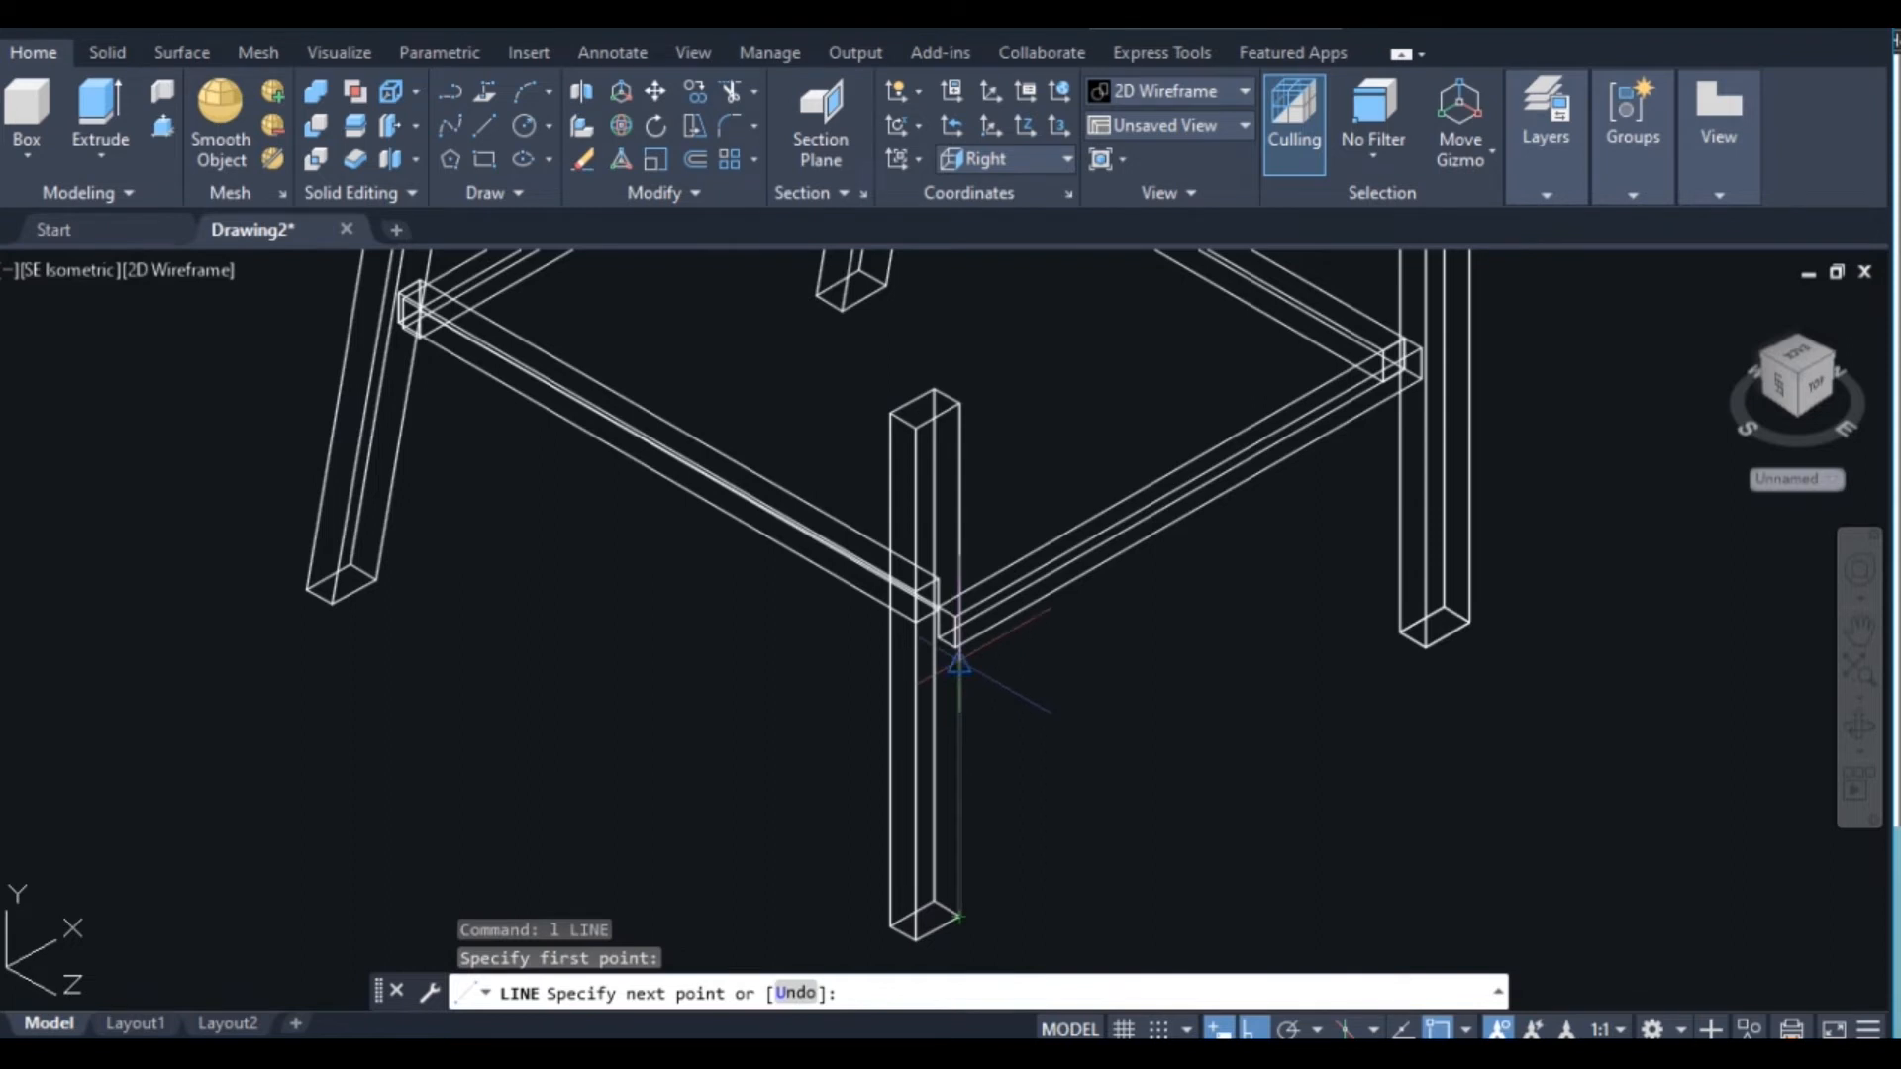
{"action": "scroll", "coordinate": [958, 654], "scroll_direction": "up", "scroll_amount": 3}
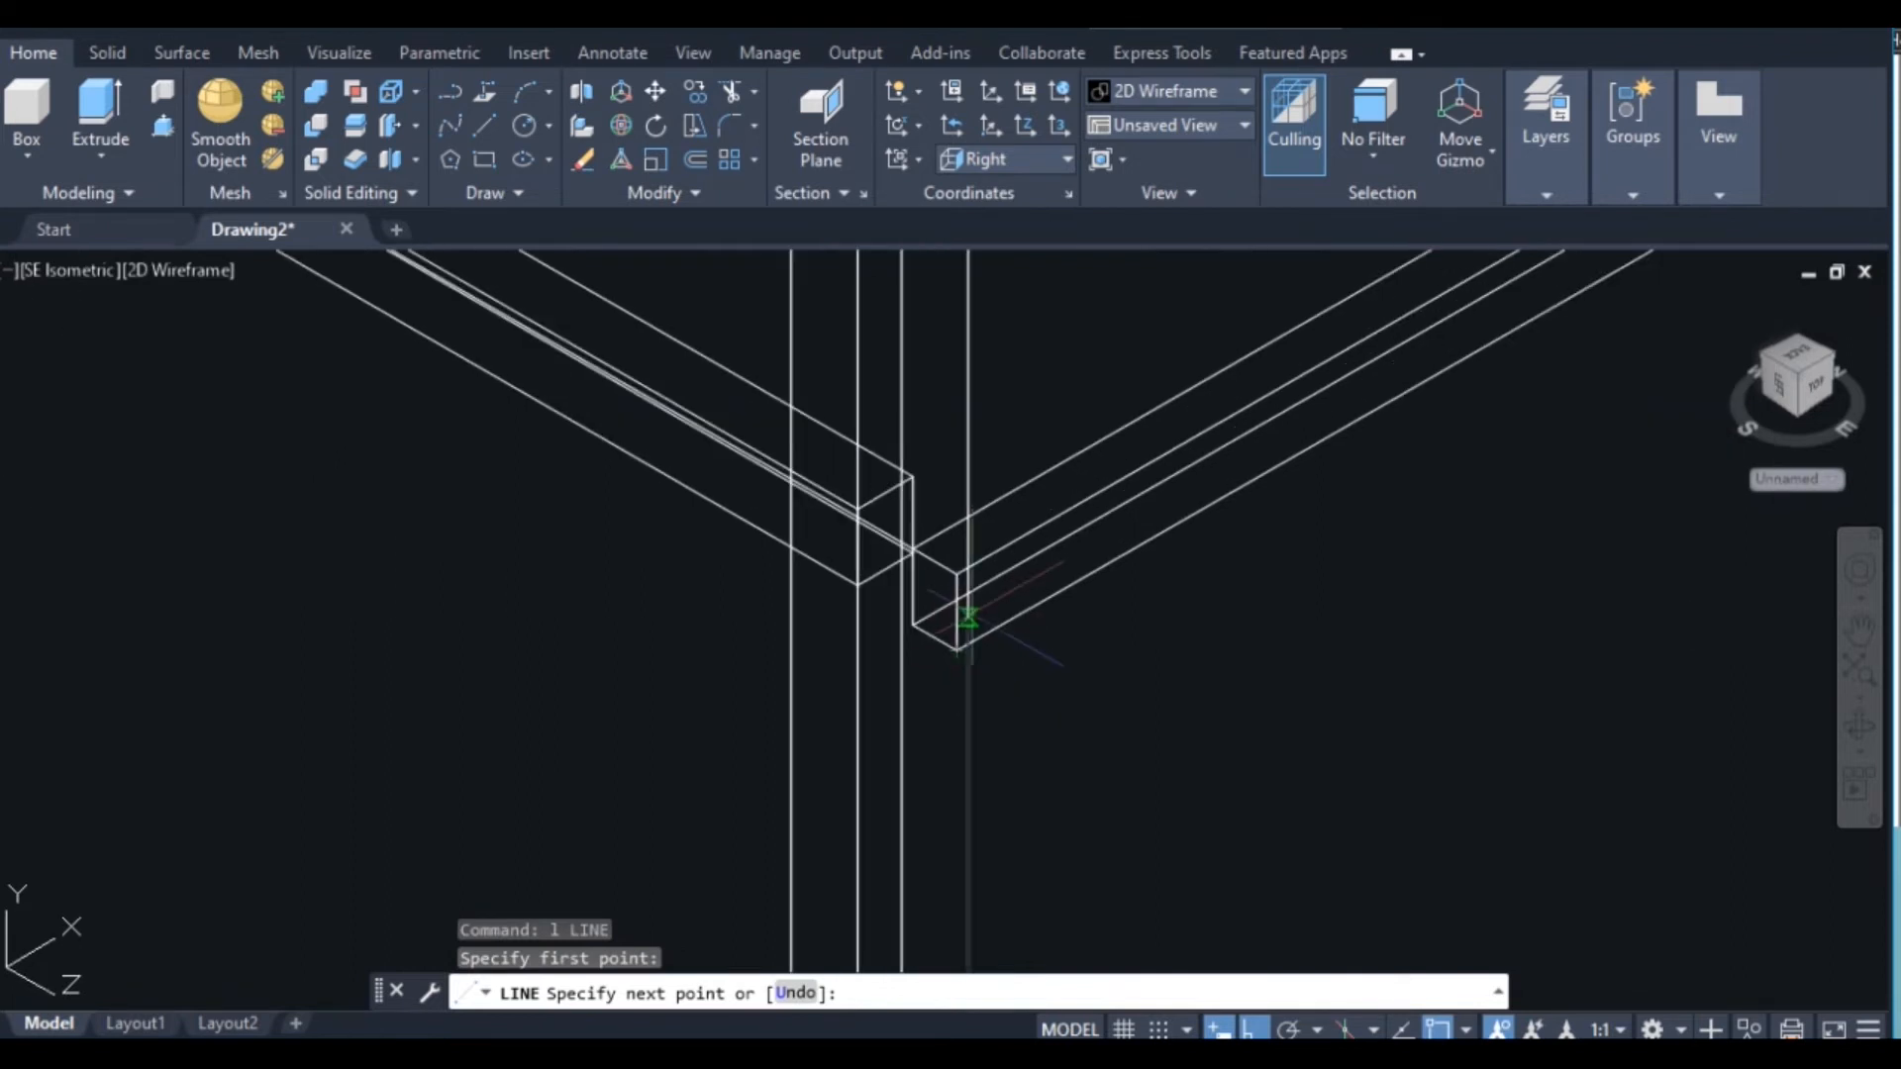
{"action": "left_click", "coordinate": [968, 654]}
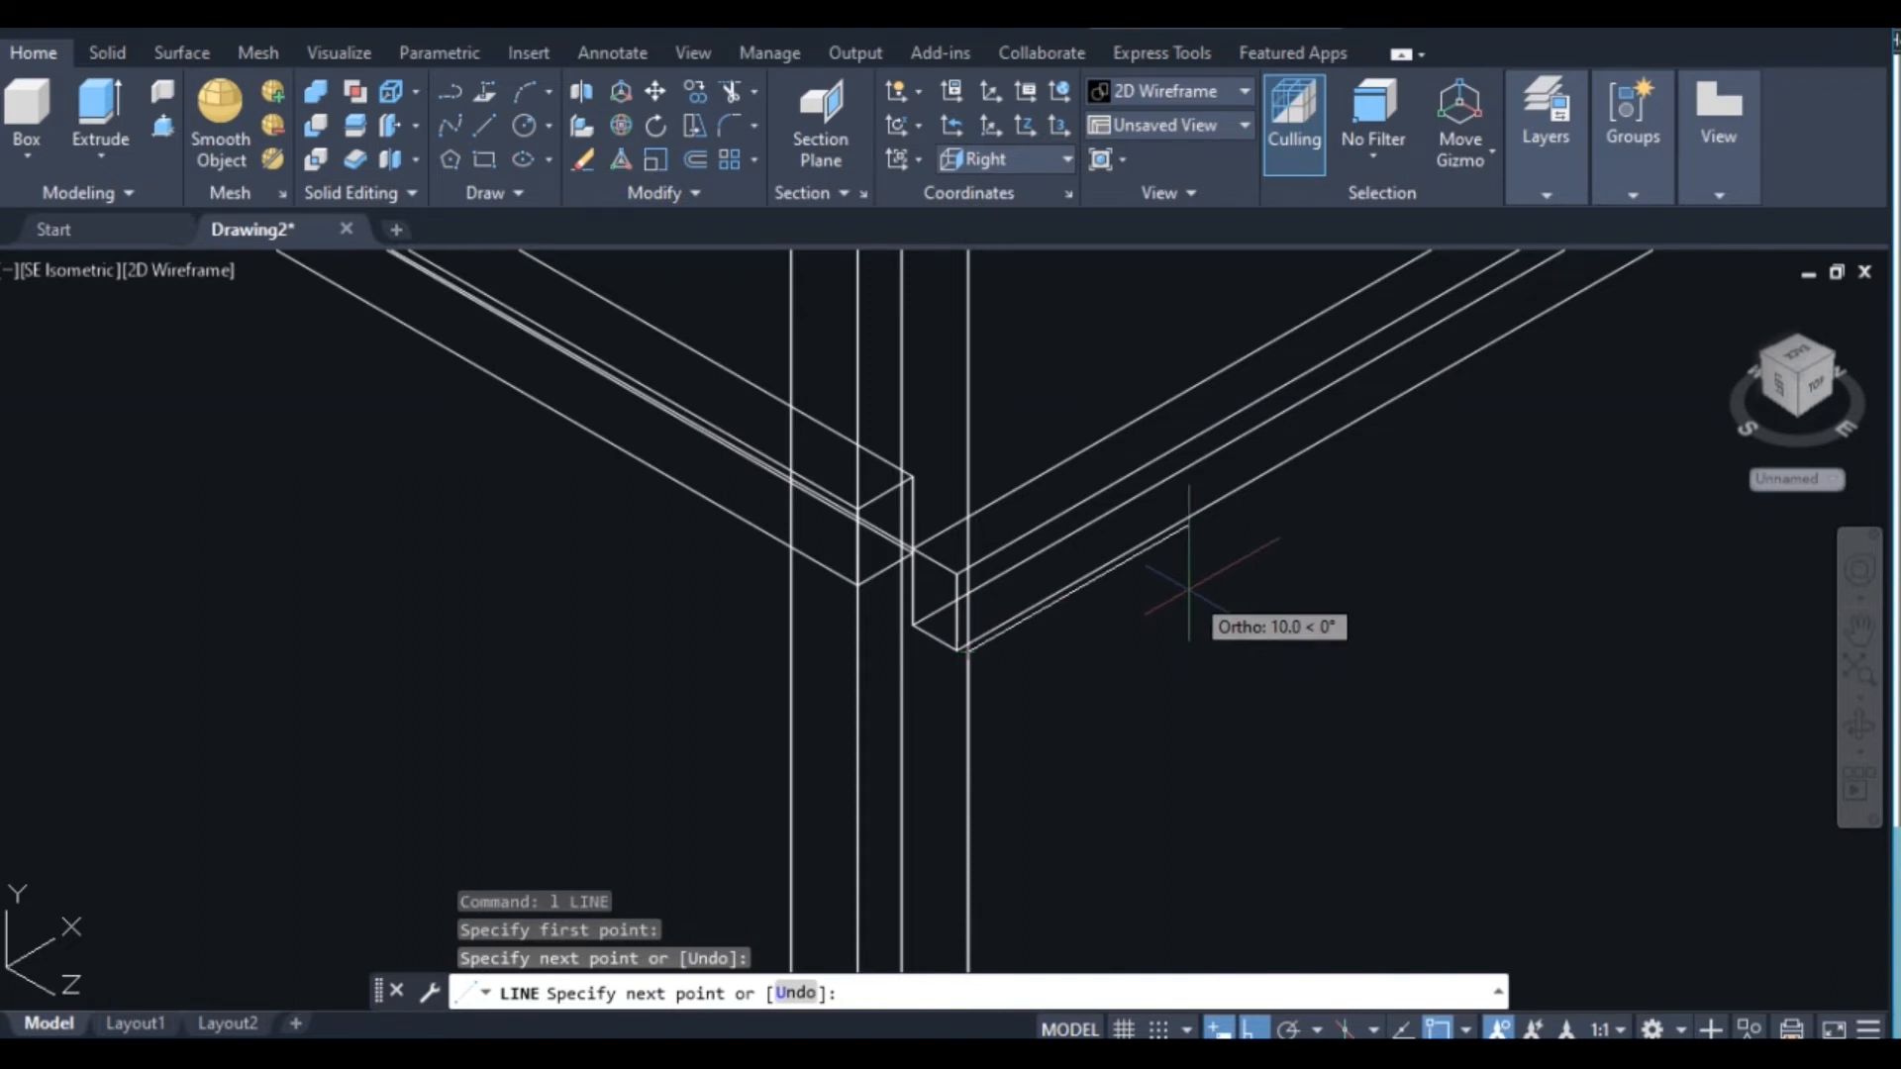
Continue the line horizontally below the crosspiece to the matching outer edge of the other vertical leg
{"action": "scroll", "coordinate": [1188, 589], "scroll_direction": "down", "scroll_amount": 3}
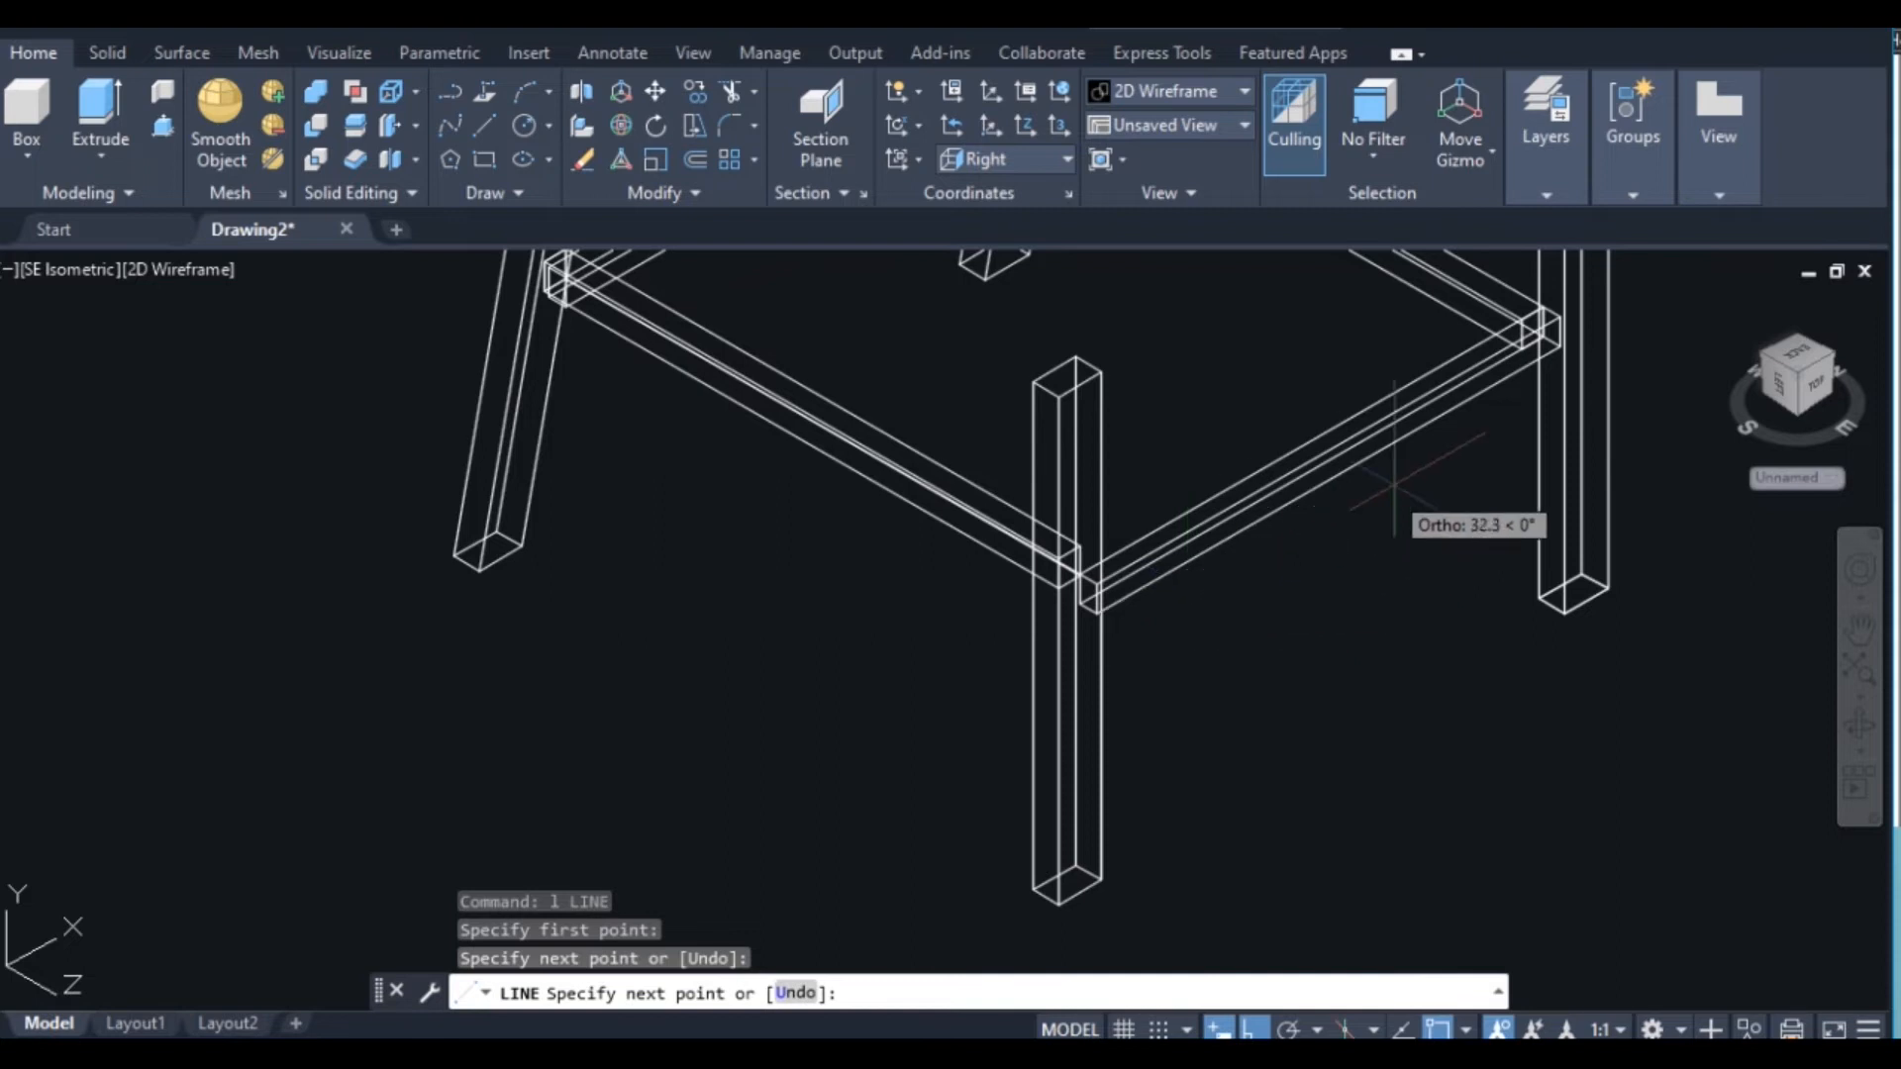
{"action": "scroll", "coordinate": [1582, 406], "scroll_direction": "up", "scroll_amount": 4}
{"action": "scroll", "coordinate": [1583, 406], "scroll_direction": "down", "scroll_amount": 4}
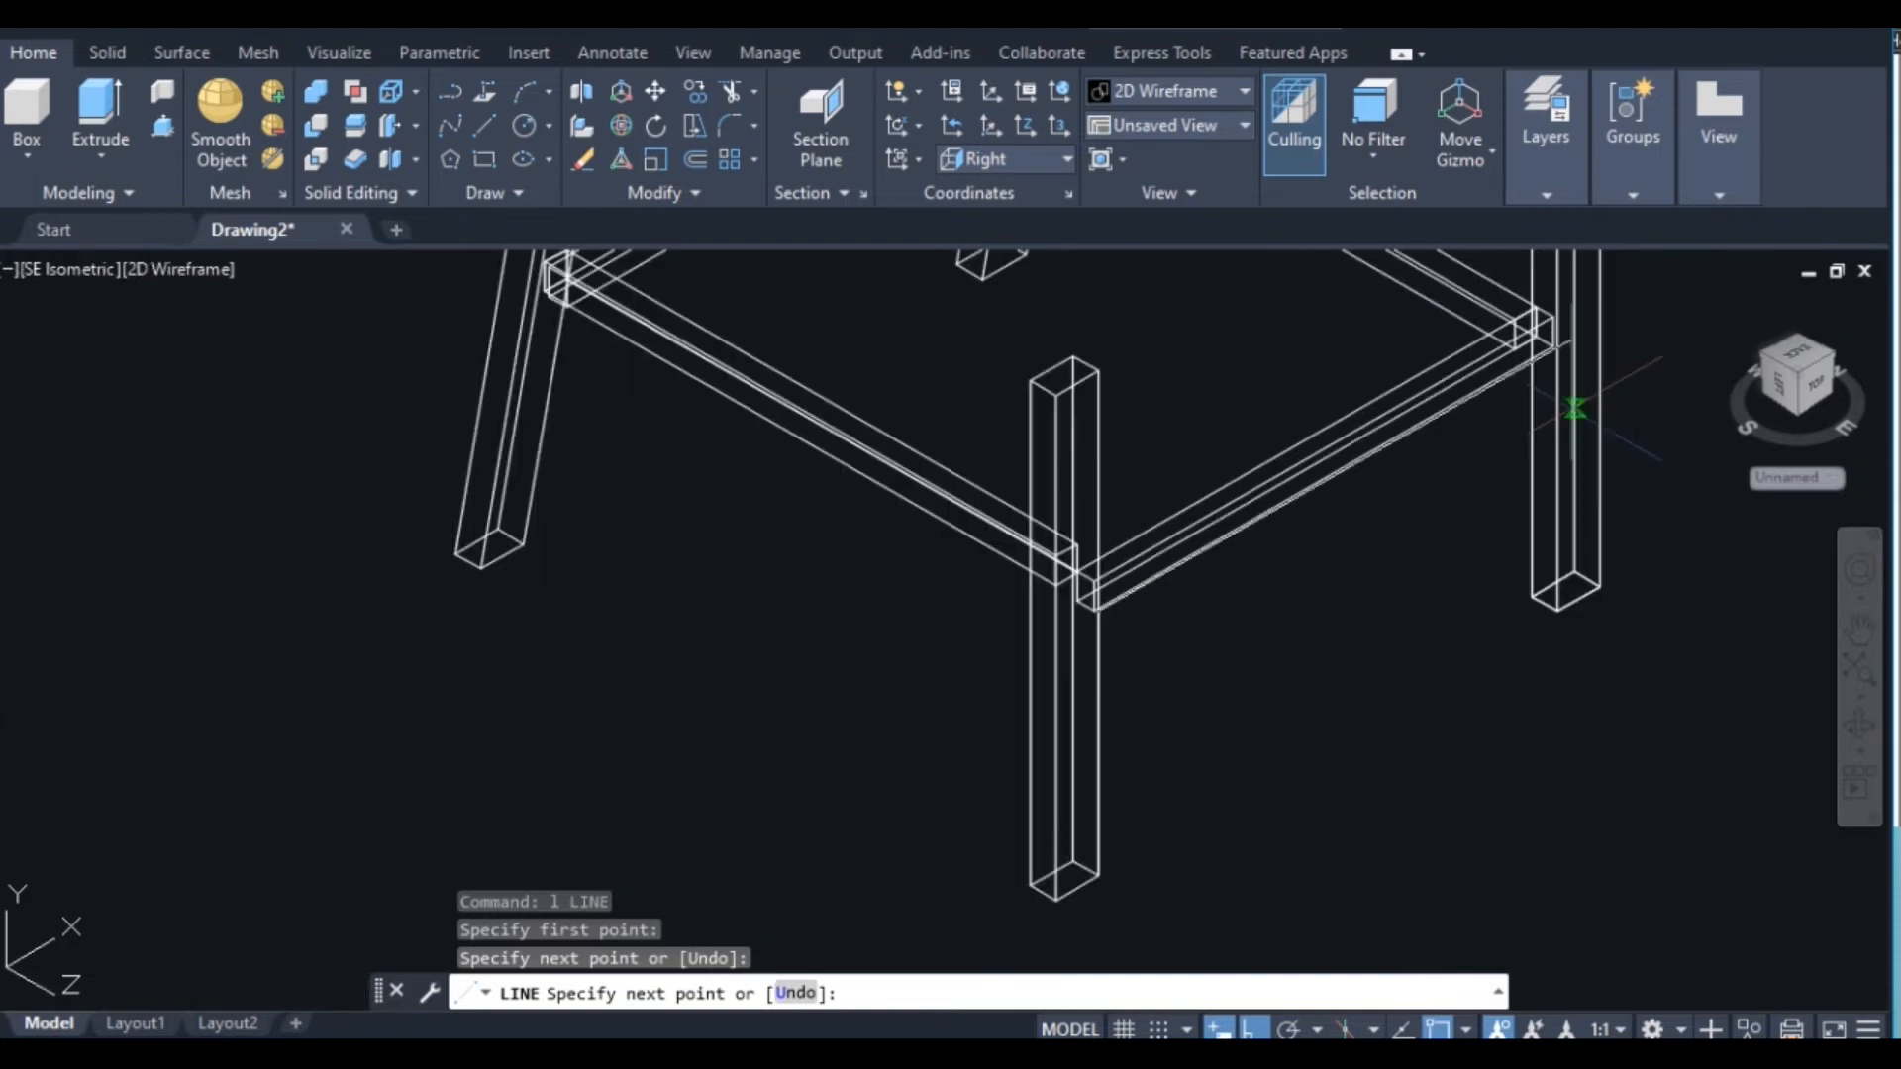
{"action": "scroll", "coordinate": [1574, 340], "scroll_direction": "up", "scroll_amount": 4}
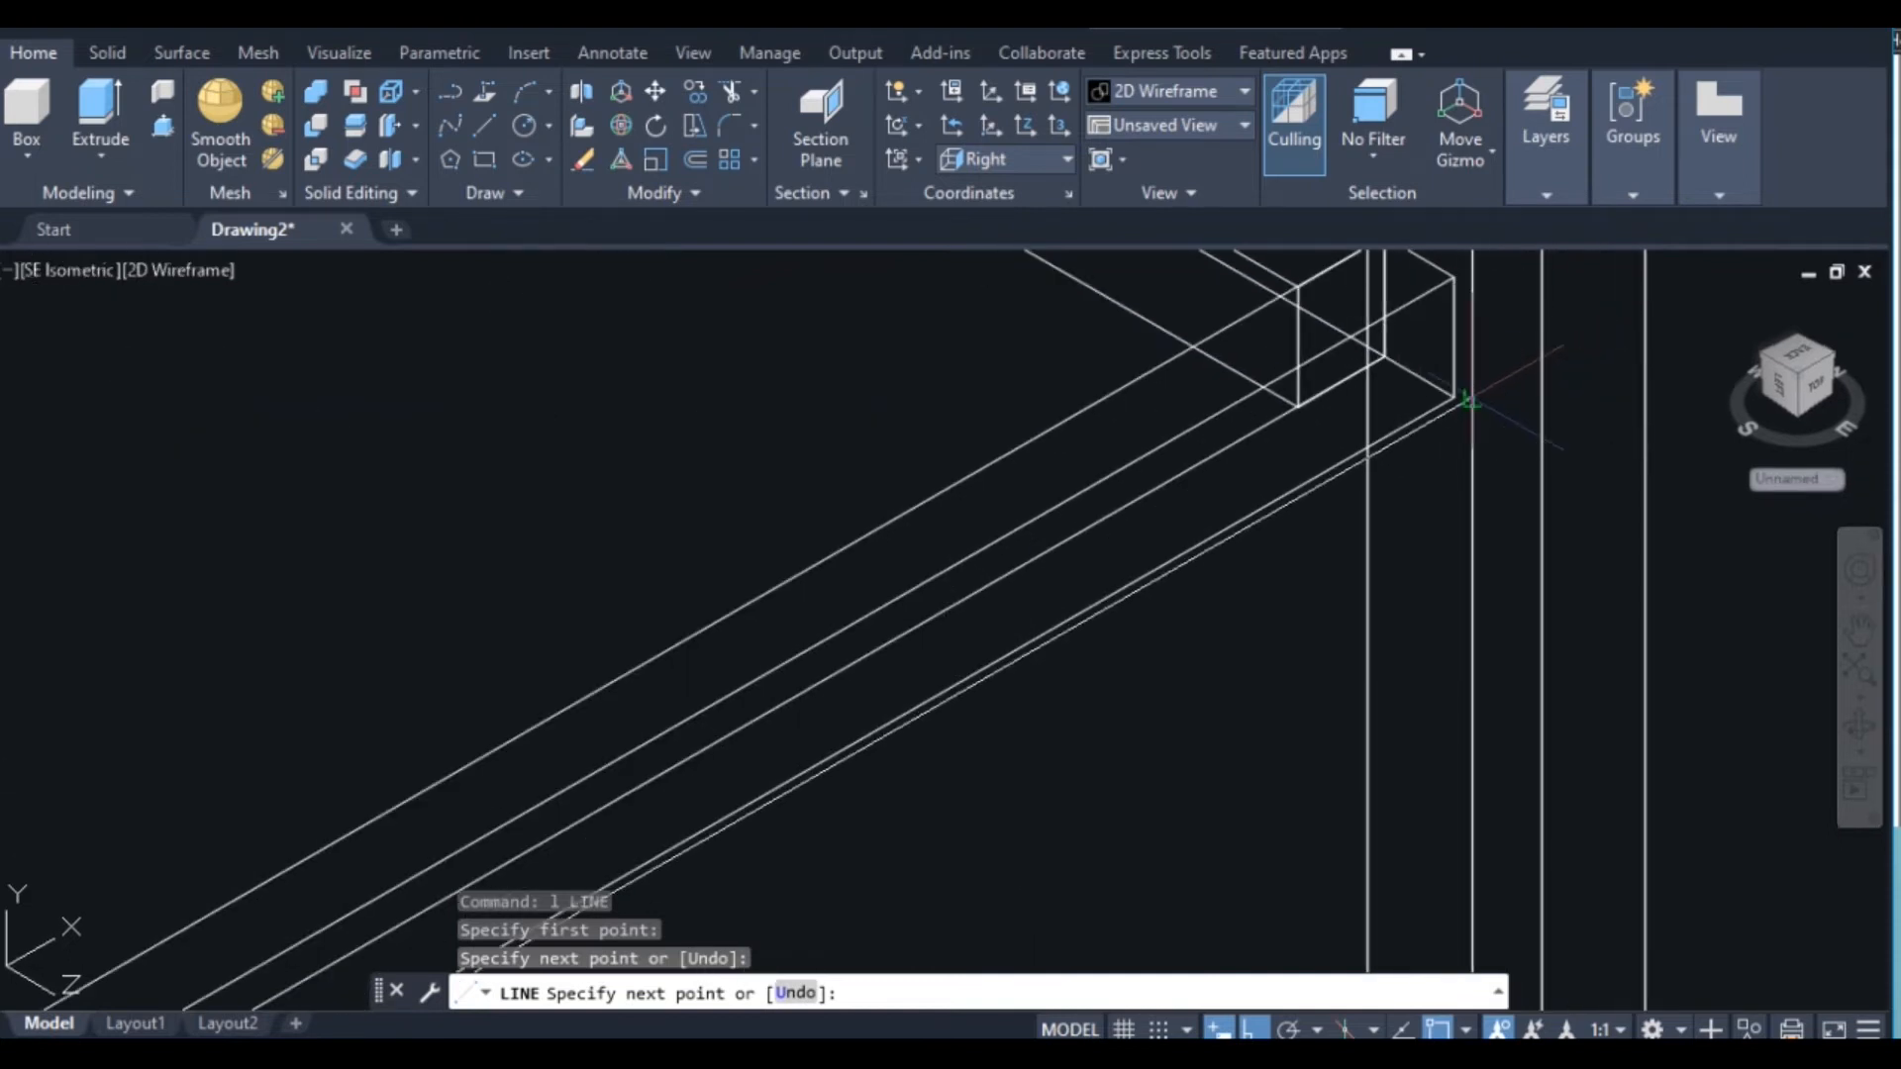
{"action": "scroll", "coordinate": [1472, 401], "scroll_direction": "down", "scroll_amount": 4}
{"action": "scroll", "coordinate": [1472, 401], "scroll_direction": "up", "scroll_amount": 1}
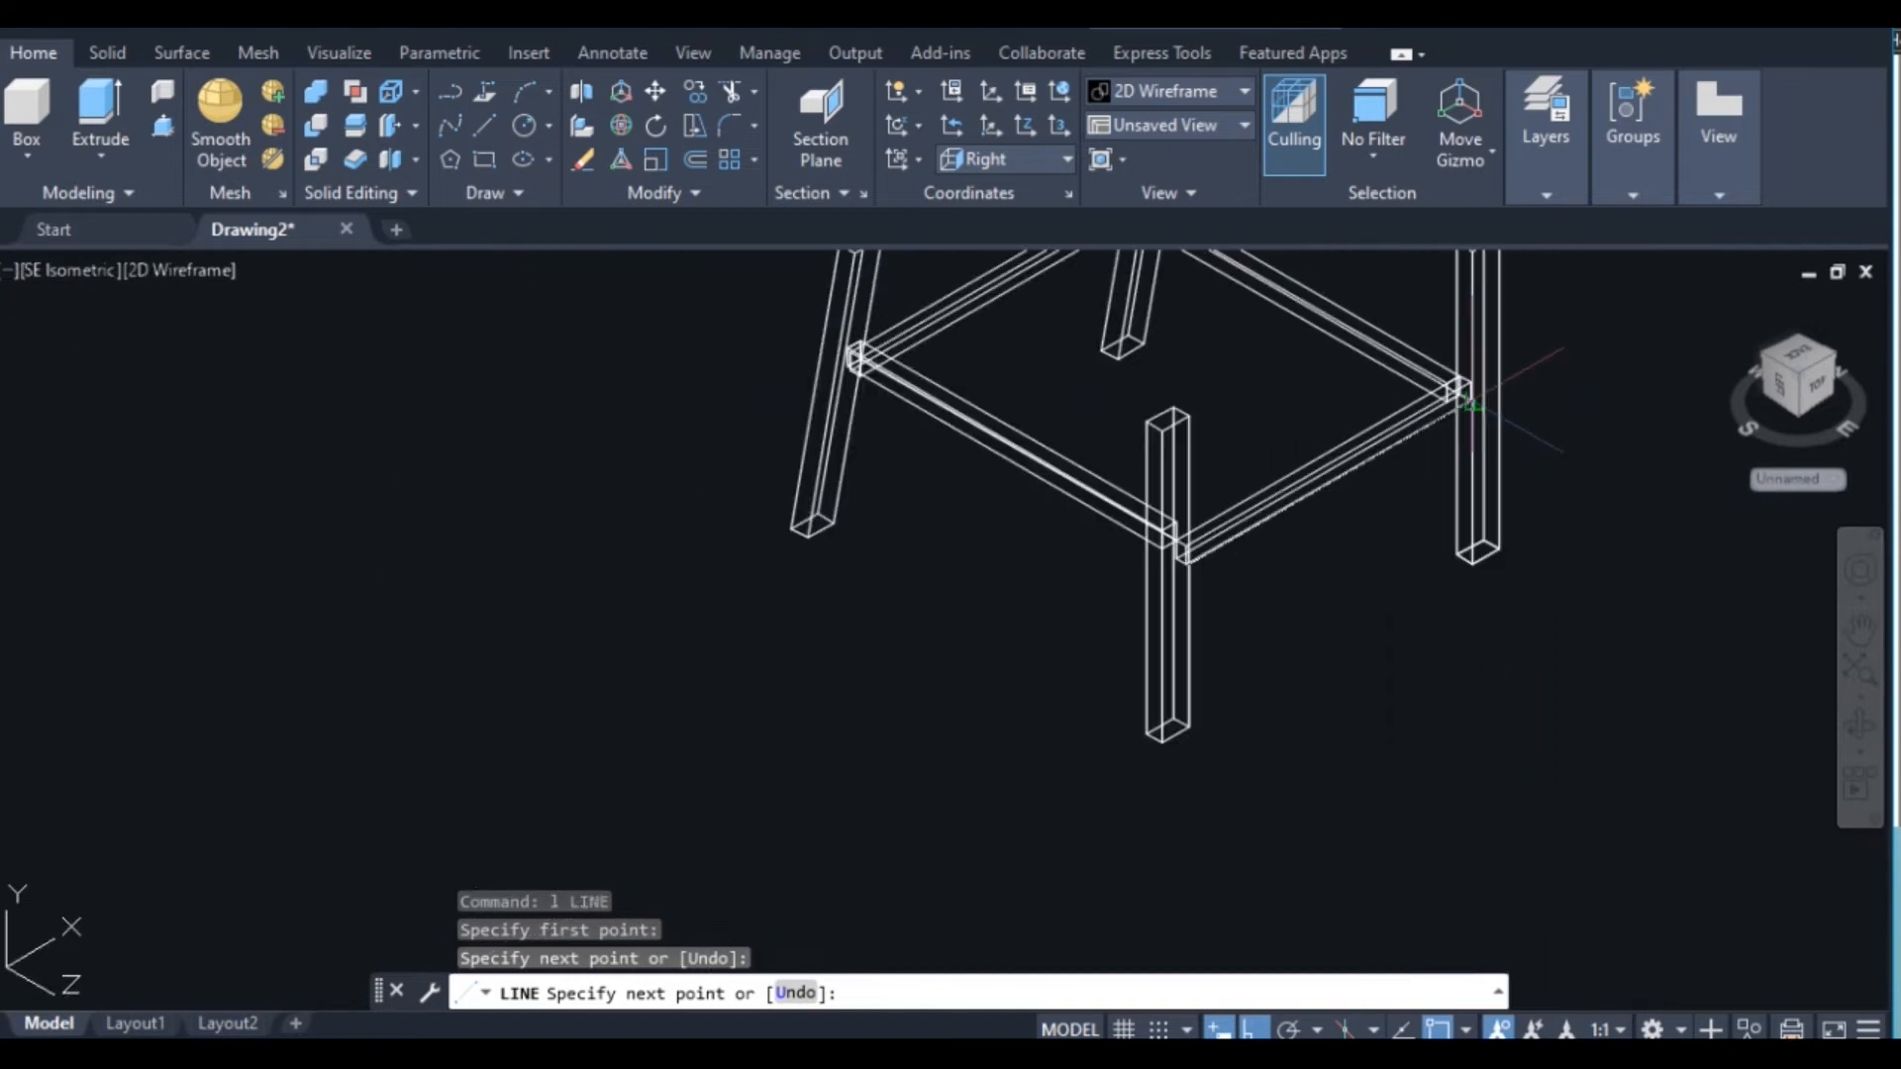
{"action": "scroll", "coordinate": [1471, 401], "scroll_direction": "up", "scroll_amount": 4}
{"action": "scroll", "coordinate": [1471, 401], "scroll_direction": "up", "scroll_amount": 2}
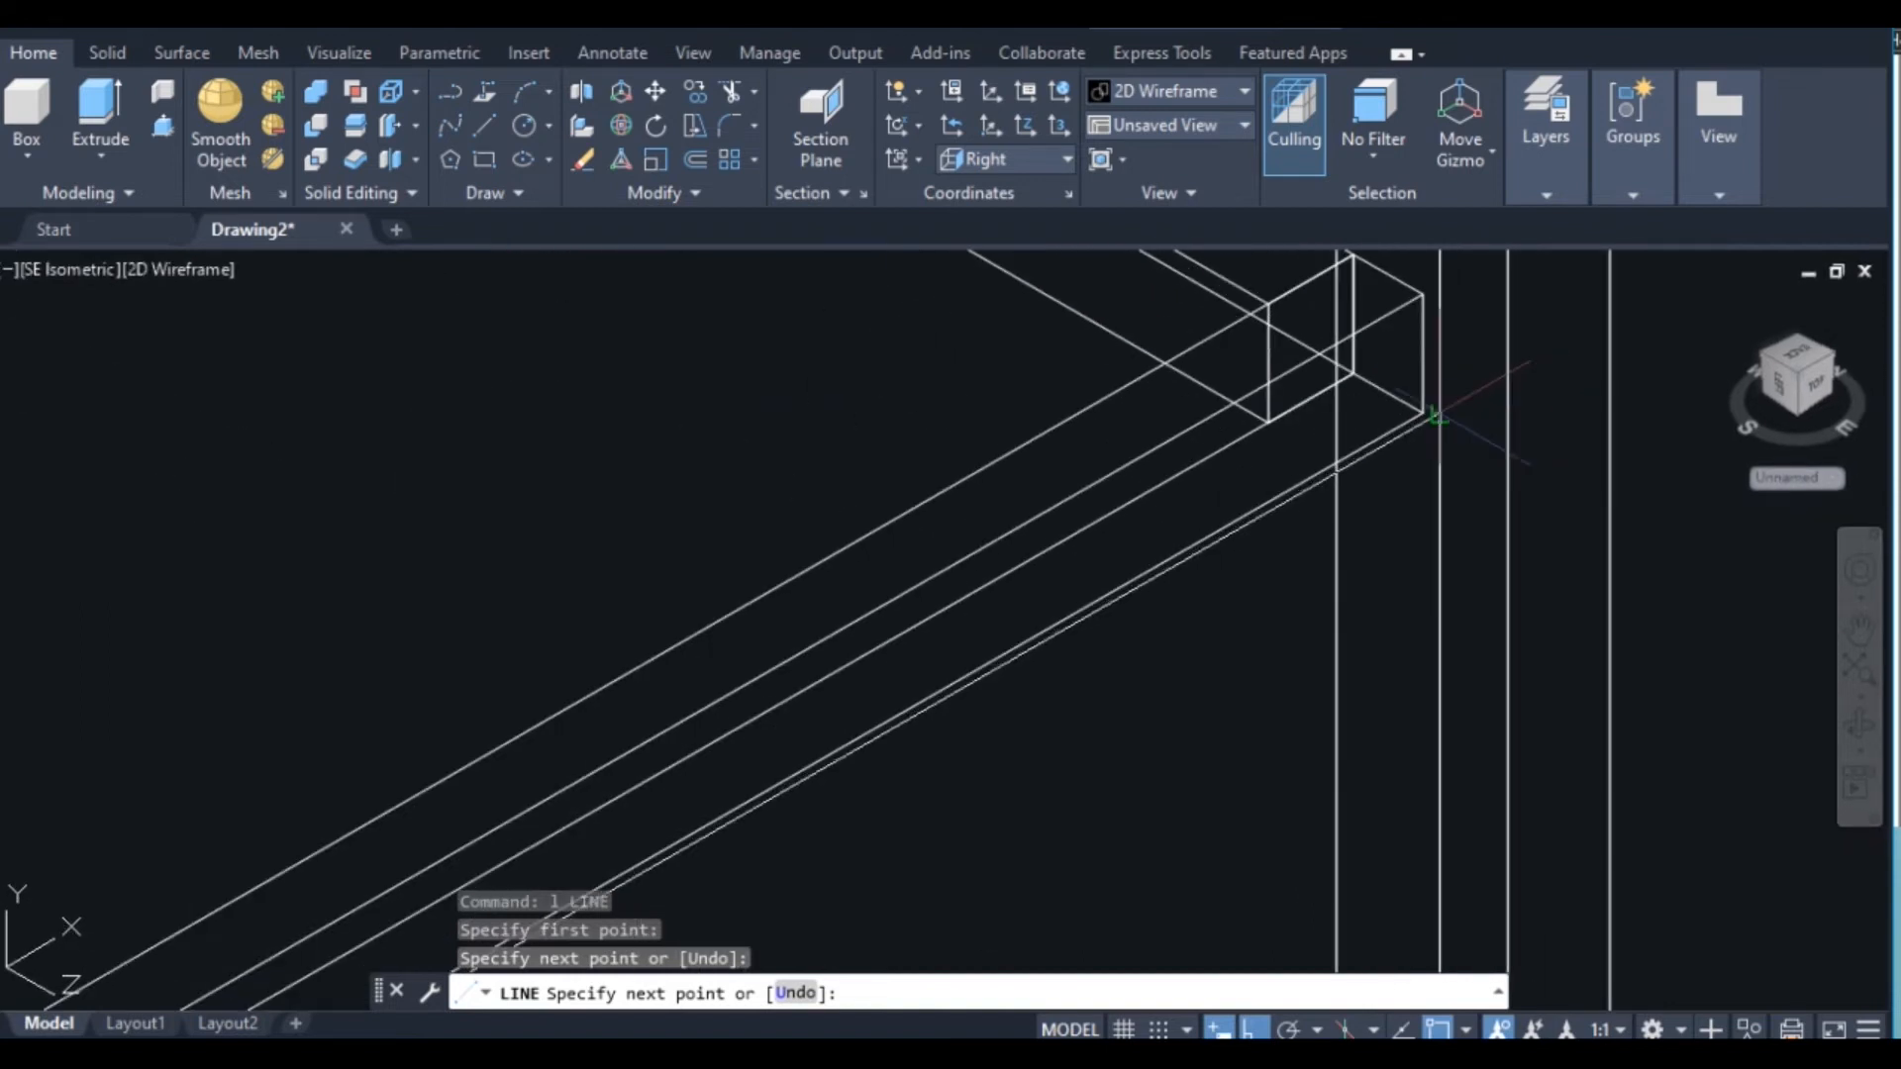
{"action": "left_click", "coordinate": [1443, 411]}
Continue the outline 13 cm up, then back horizontally to the near vertical leg's edge, and close it
{"action": "scroll", "coordinate": [1446, 412], "scroll_direction": "down", "scroll_amount": 3}
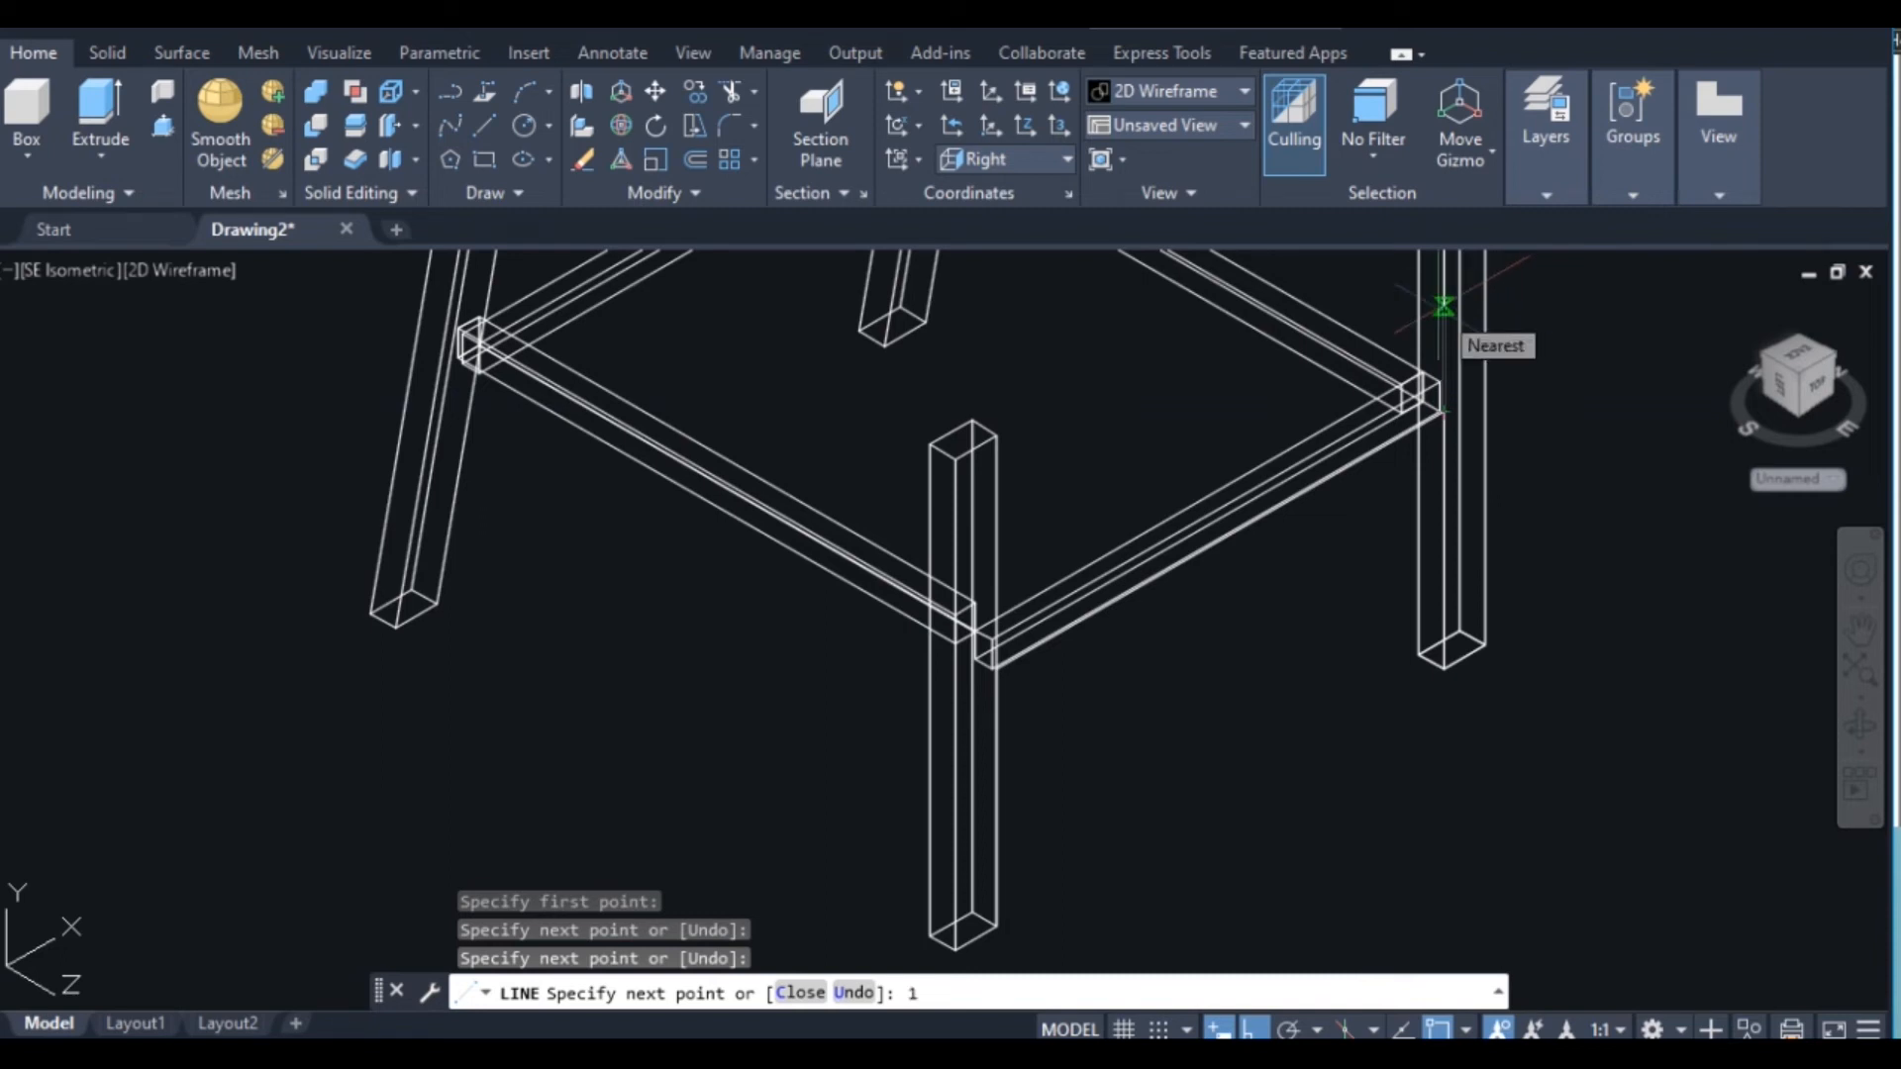
{"action": "type", "text": "13"}
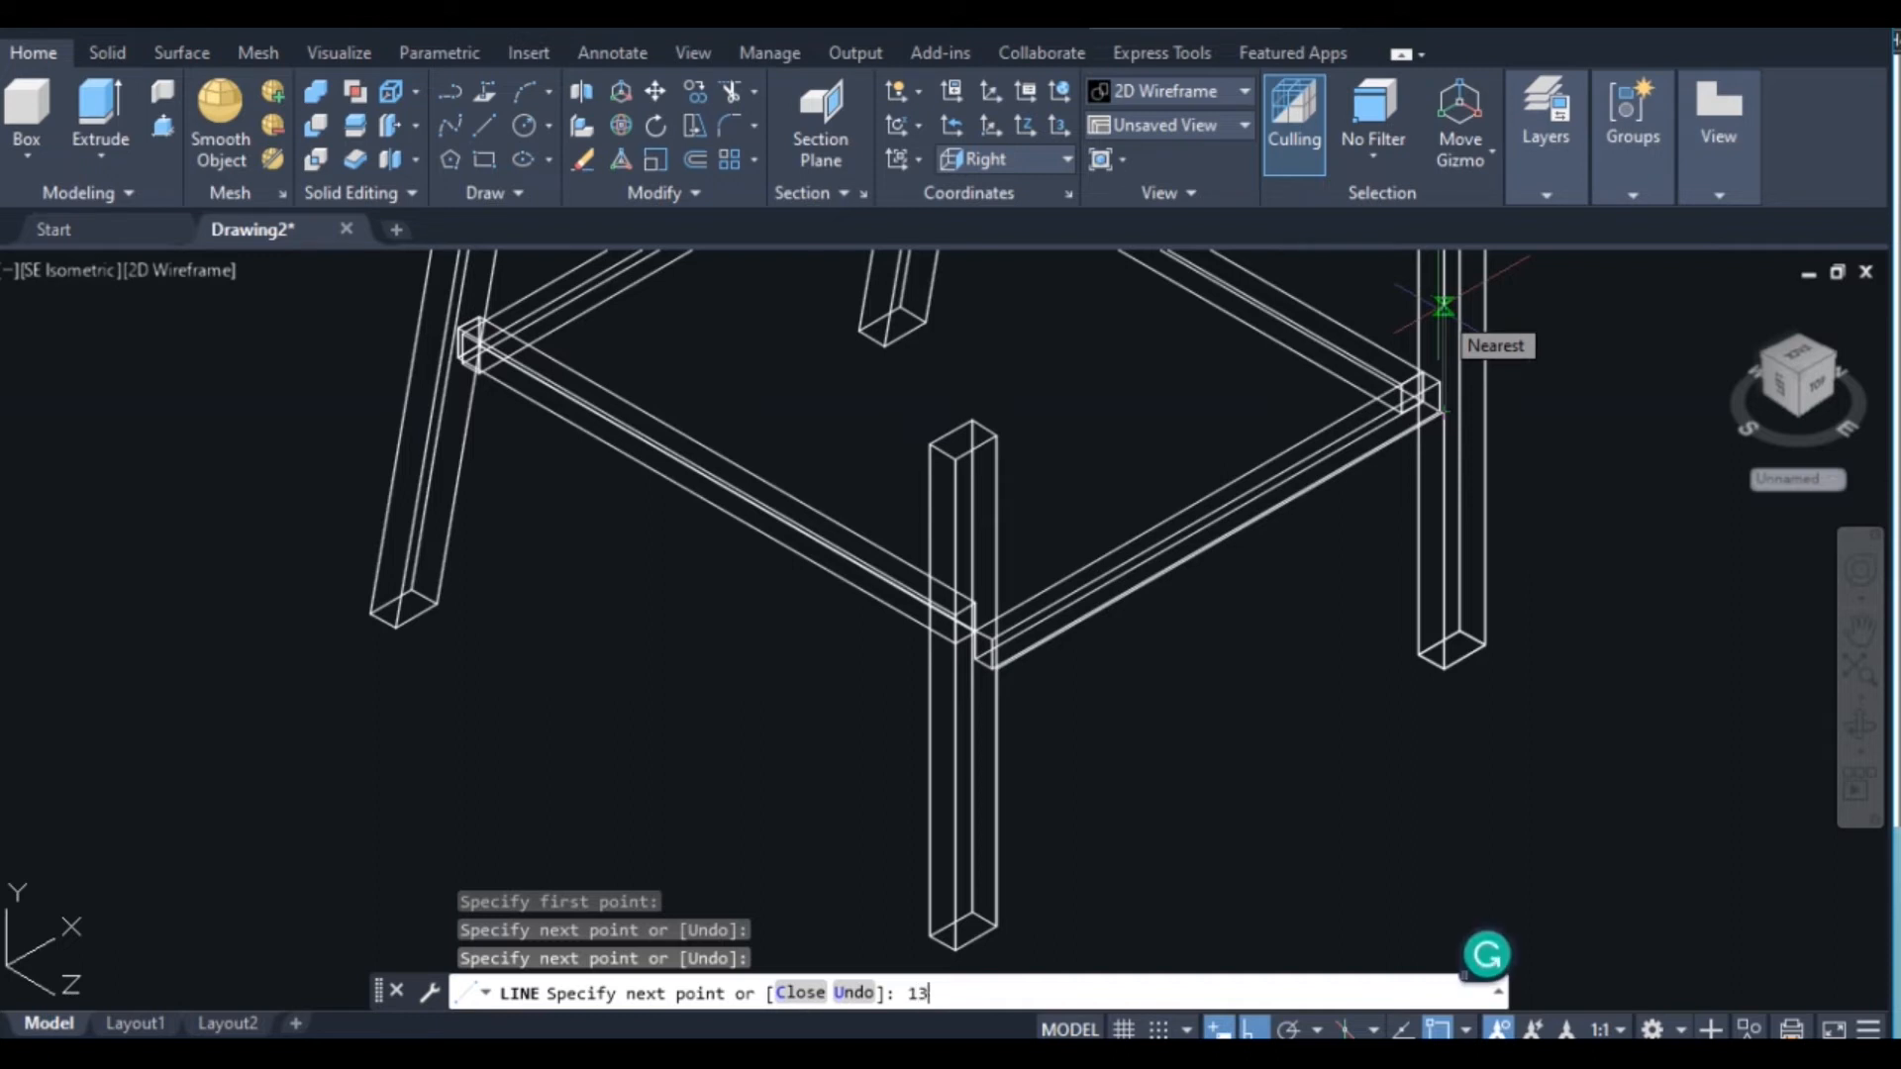
{"action": "key", "text": "Return"}
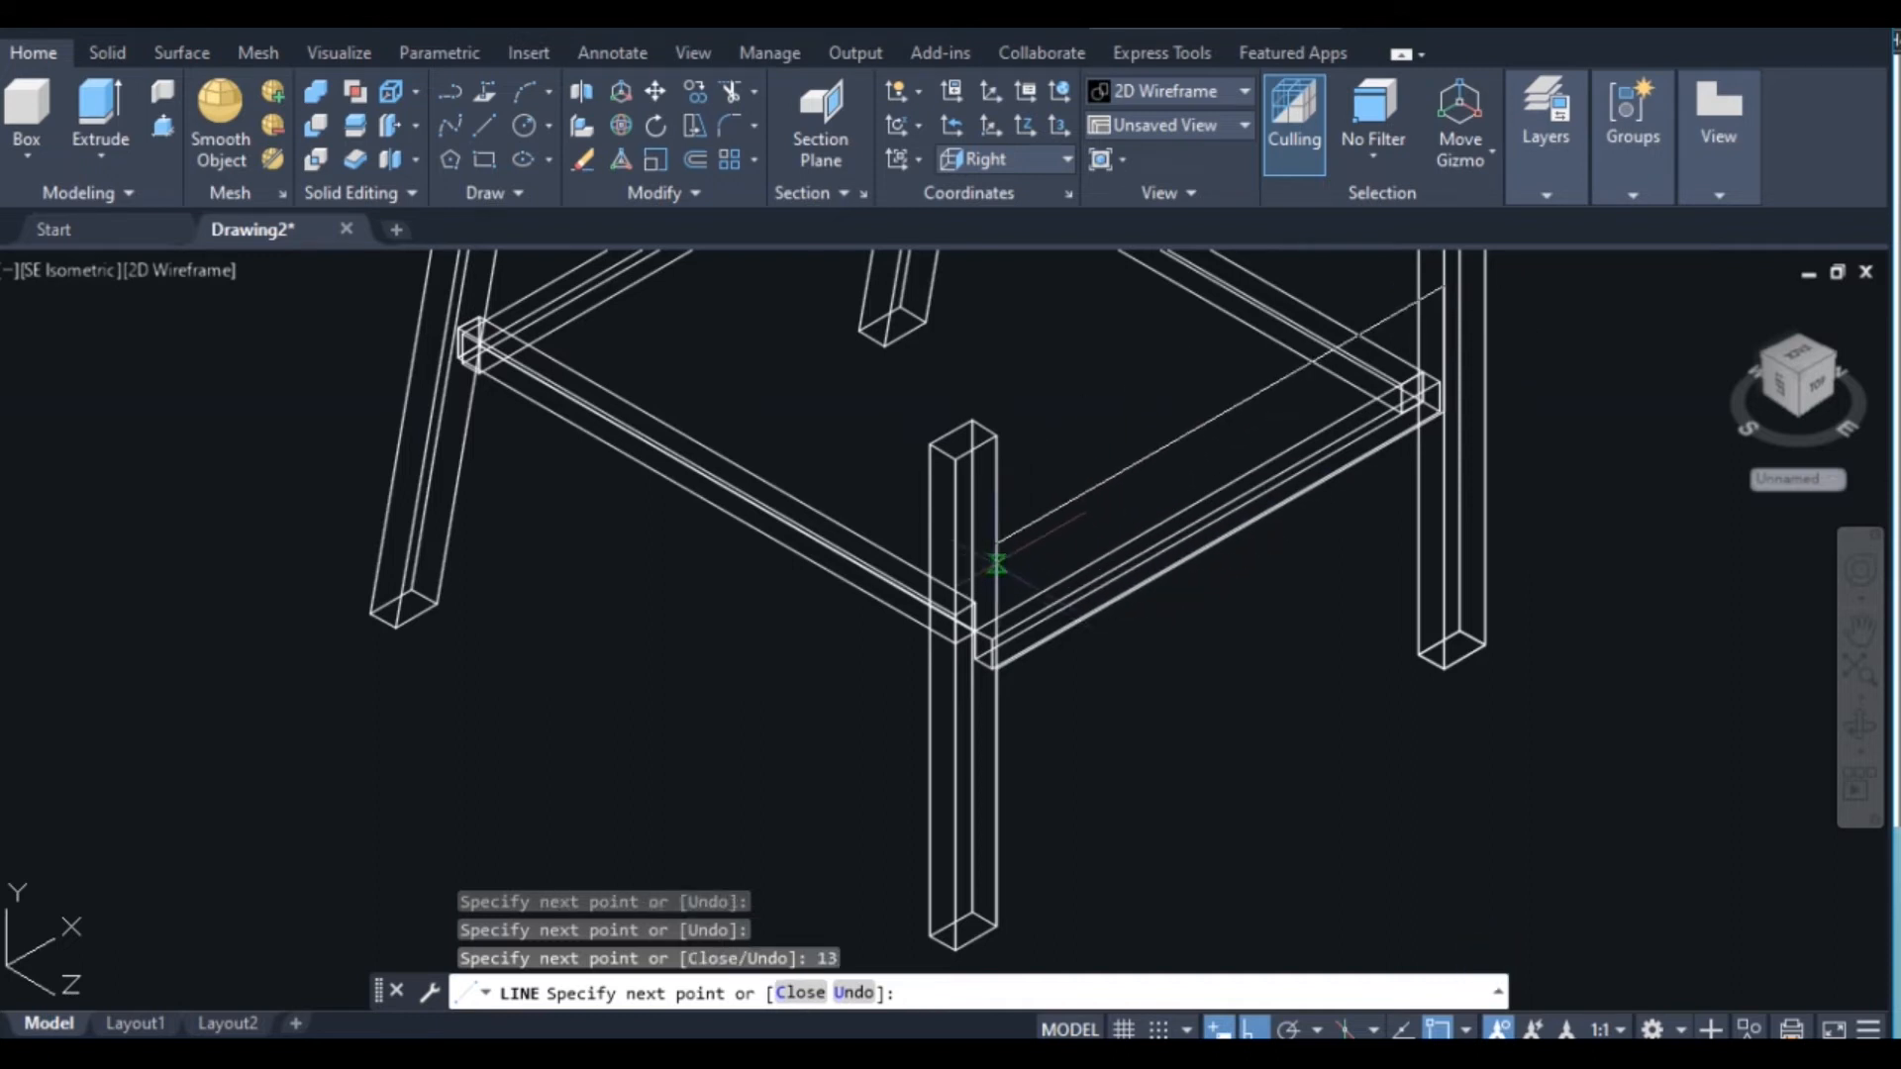
{"action": "scroll", "coordinate": [997, 549], "scroll_direction": "up", "scroll_amount": 2}
{"action": "left_click", "coordinate": [997, 545]}
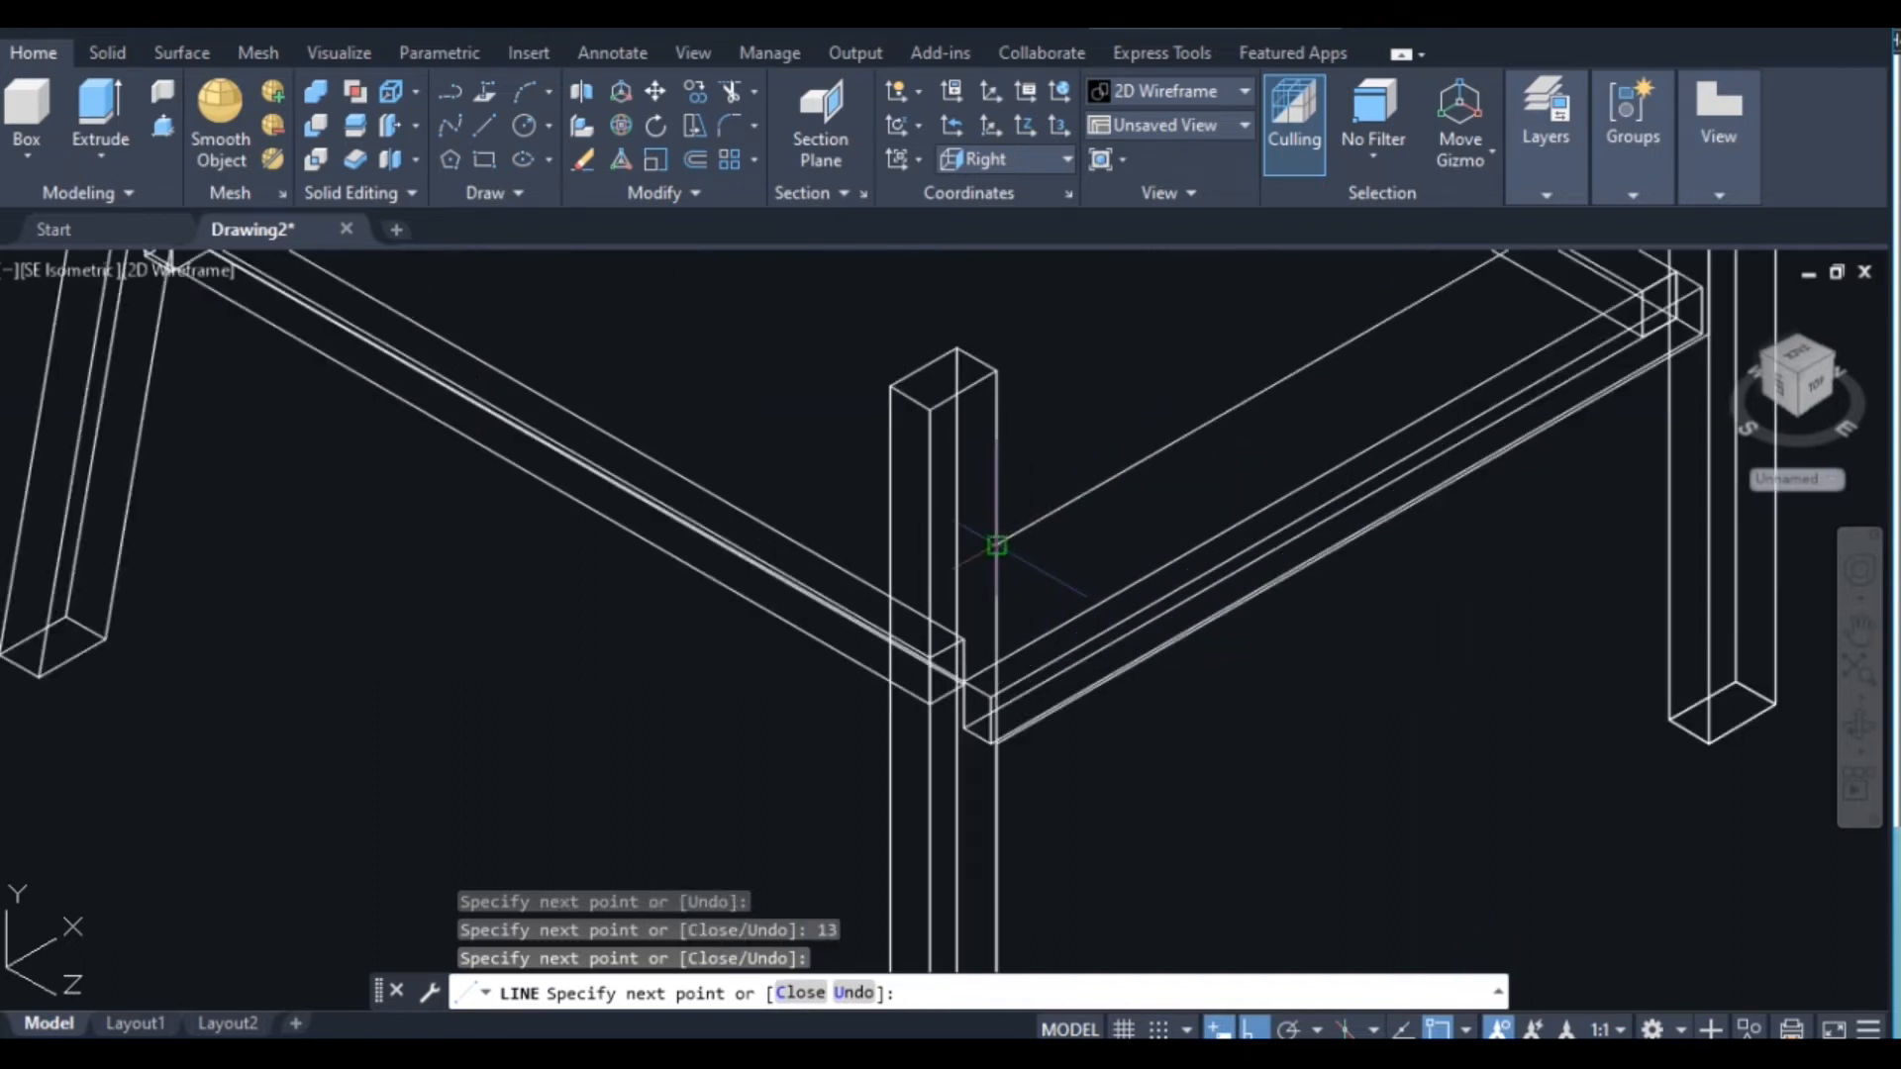
{"action": "left_click", "coordinate": [798, 993]}
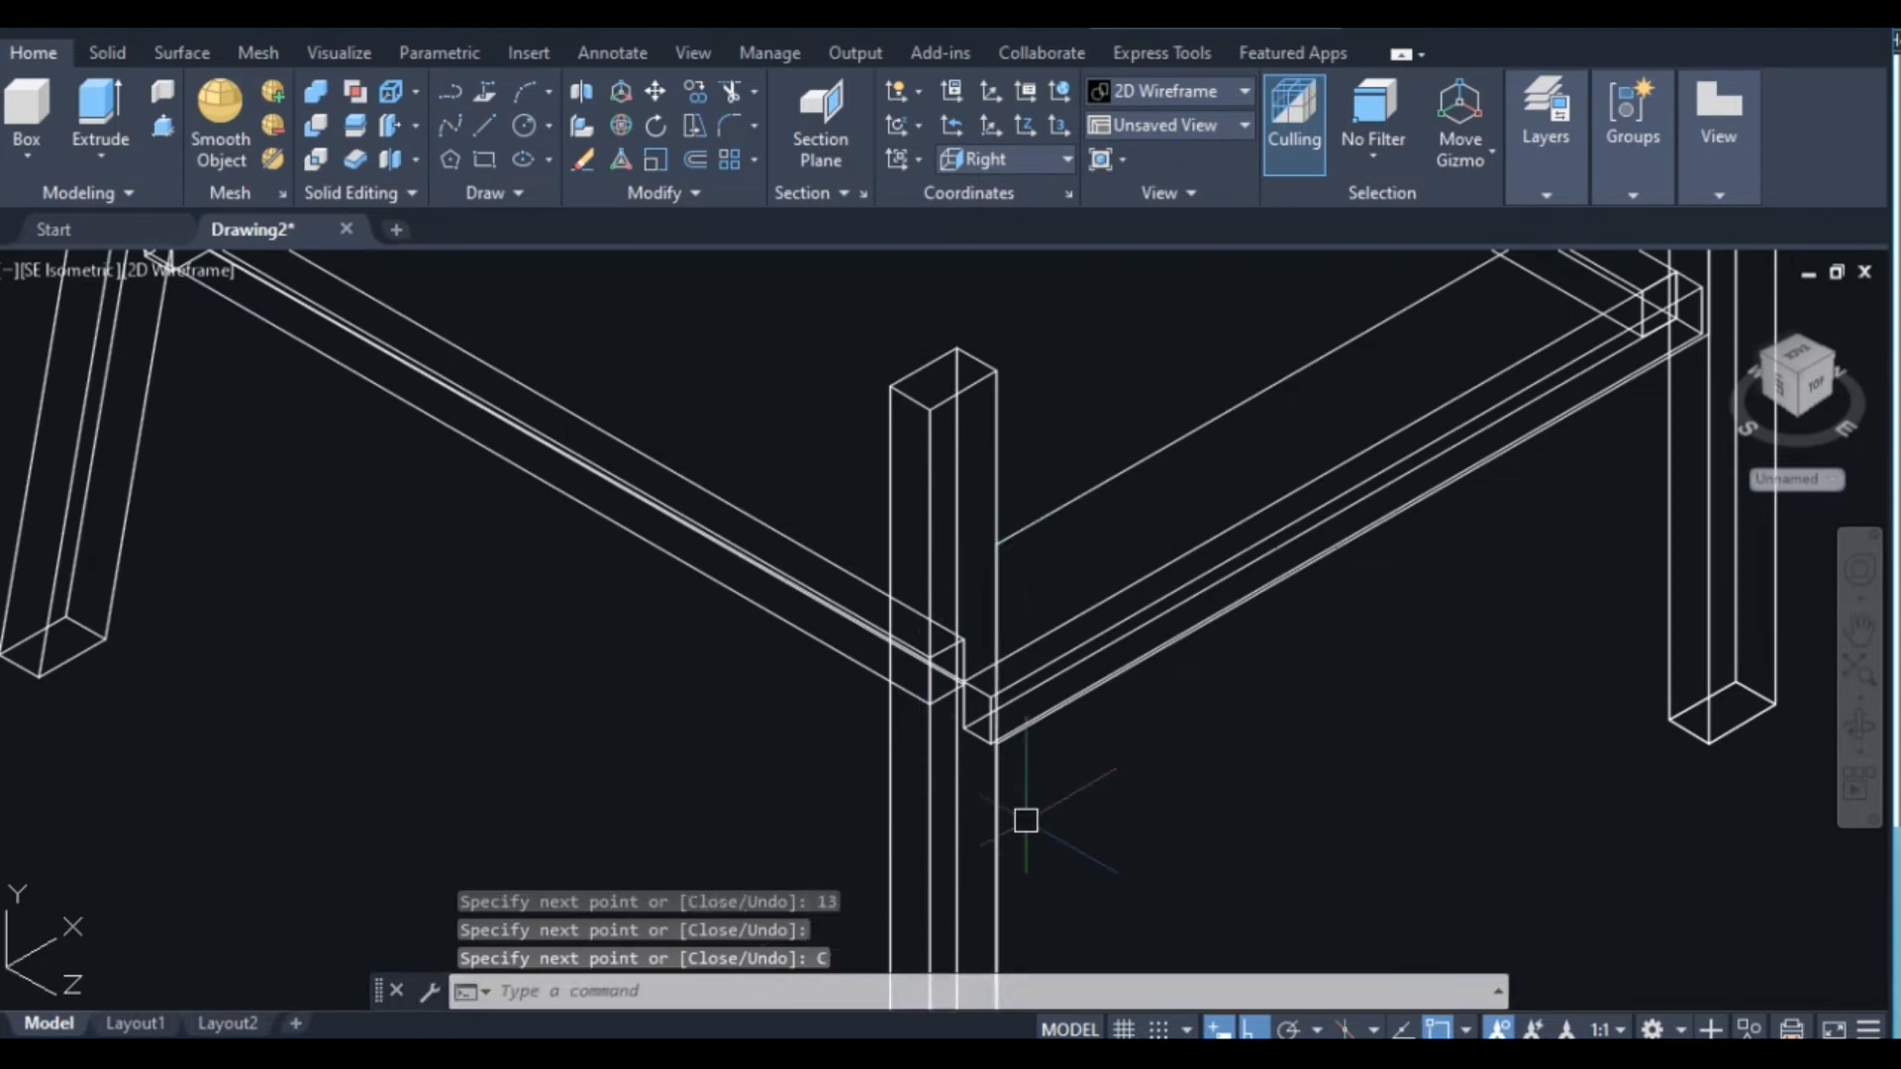
Hide the four legs and the four crosspieces so that only the construction lines stay in view
{"action": "scroll", "coordinate": [1025, 821], "scroll_direction": "up", "scroll_amount": 2}
{"action": "scroll", "coordinate": [1024, 826], "scroll_direction": "down", "scroll_amount": 6}
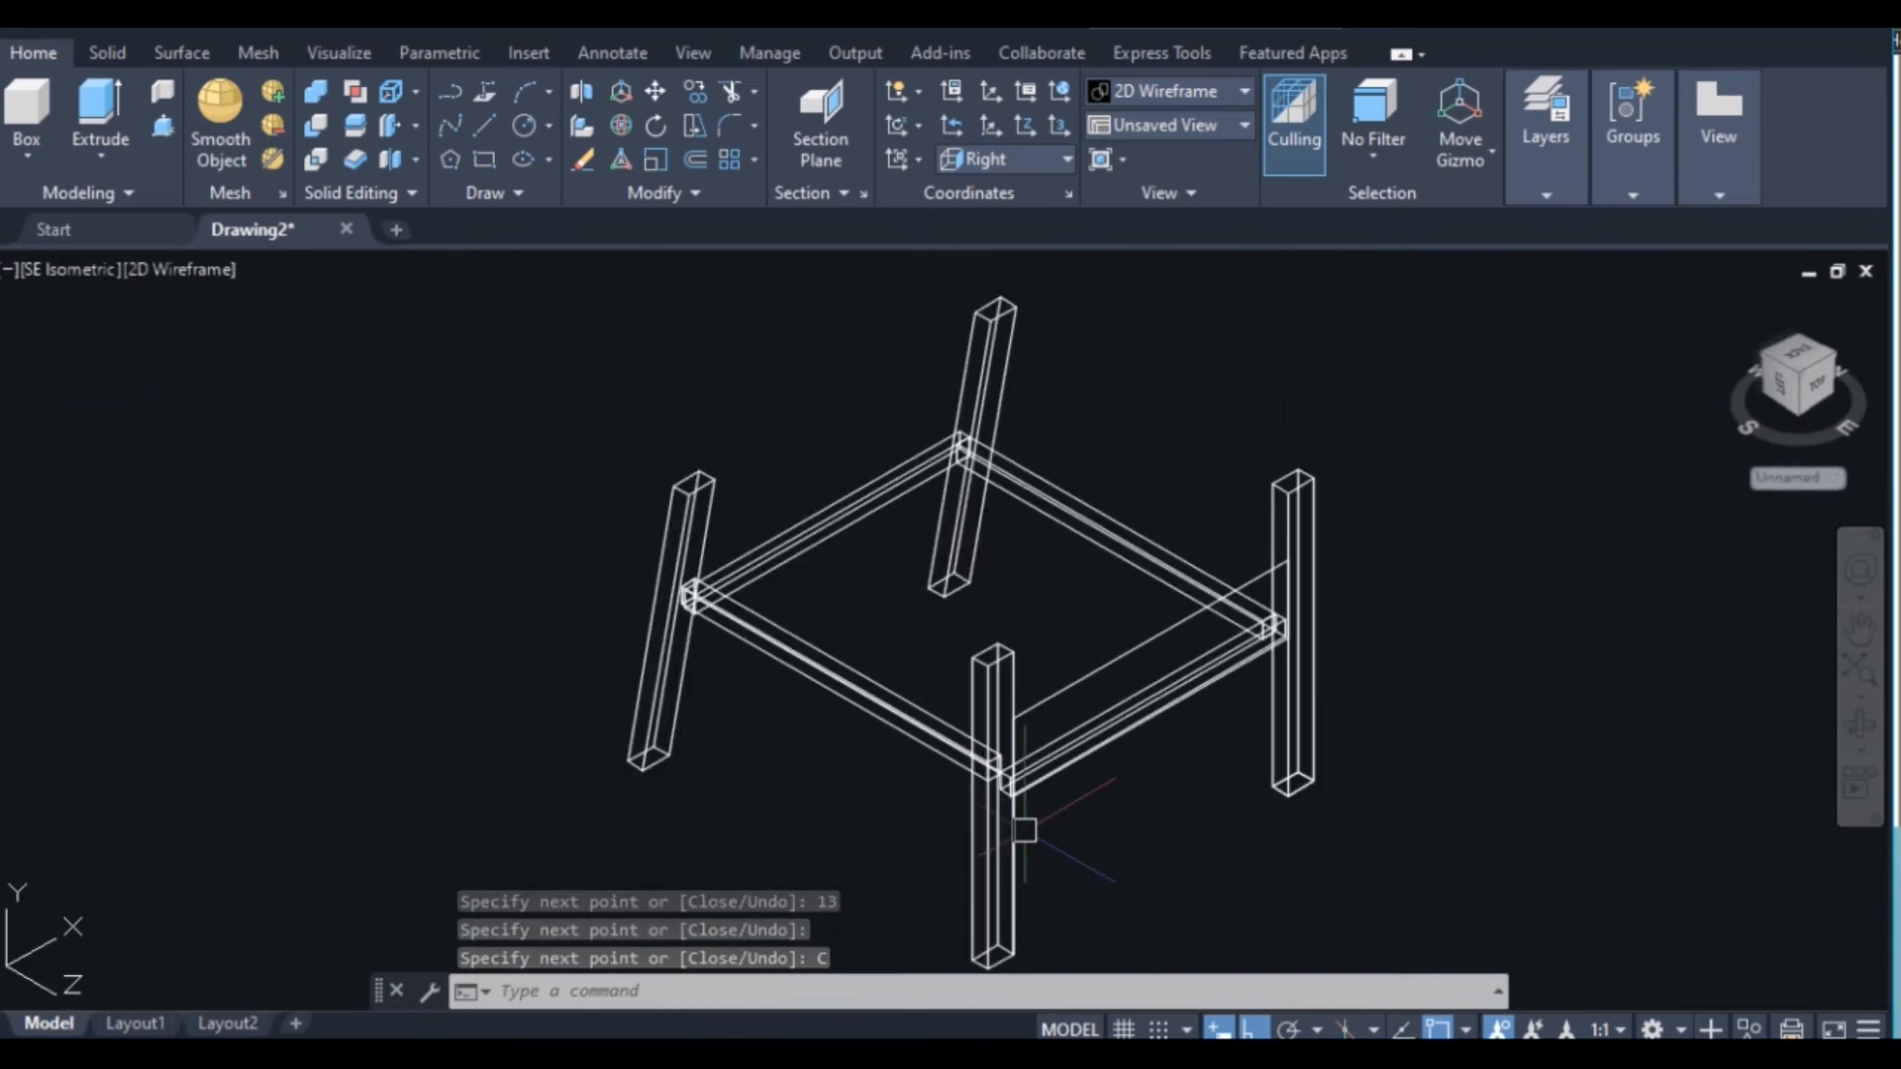
{"action": "left_click", "coordinate": [1139, 539]}
{"action": "left_click", "coordinate": [1302, 525]}
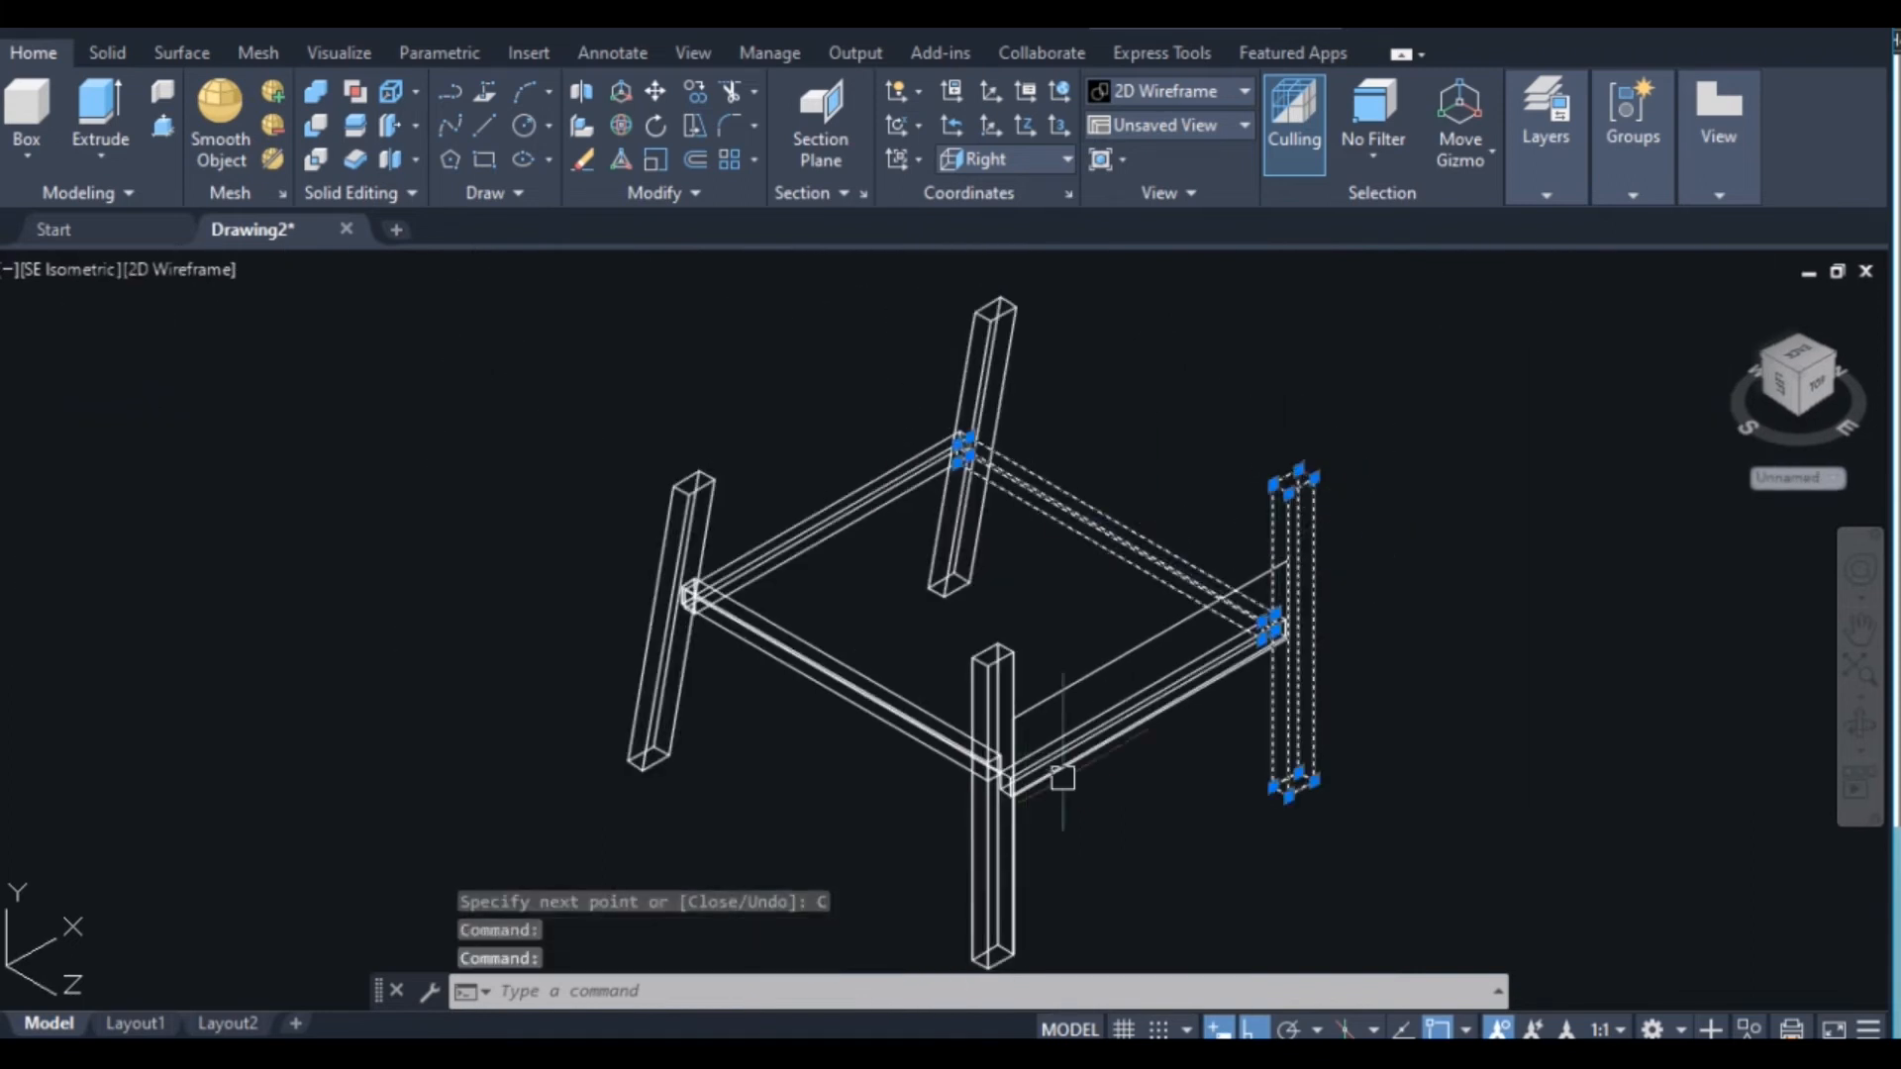
{"action": "left_click", "coordinate": [991, 705]}
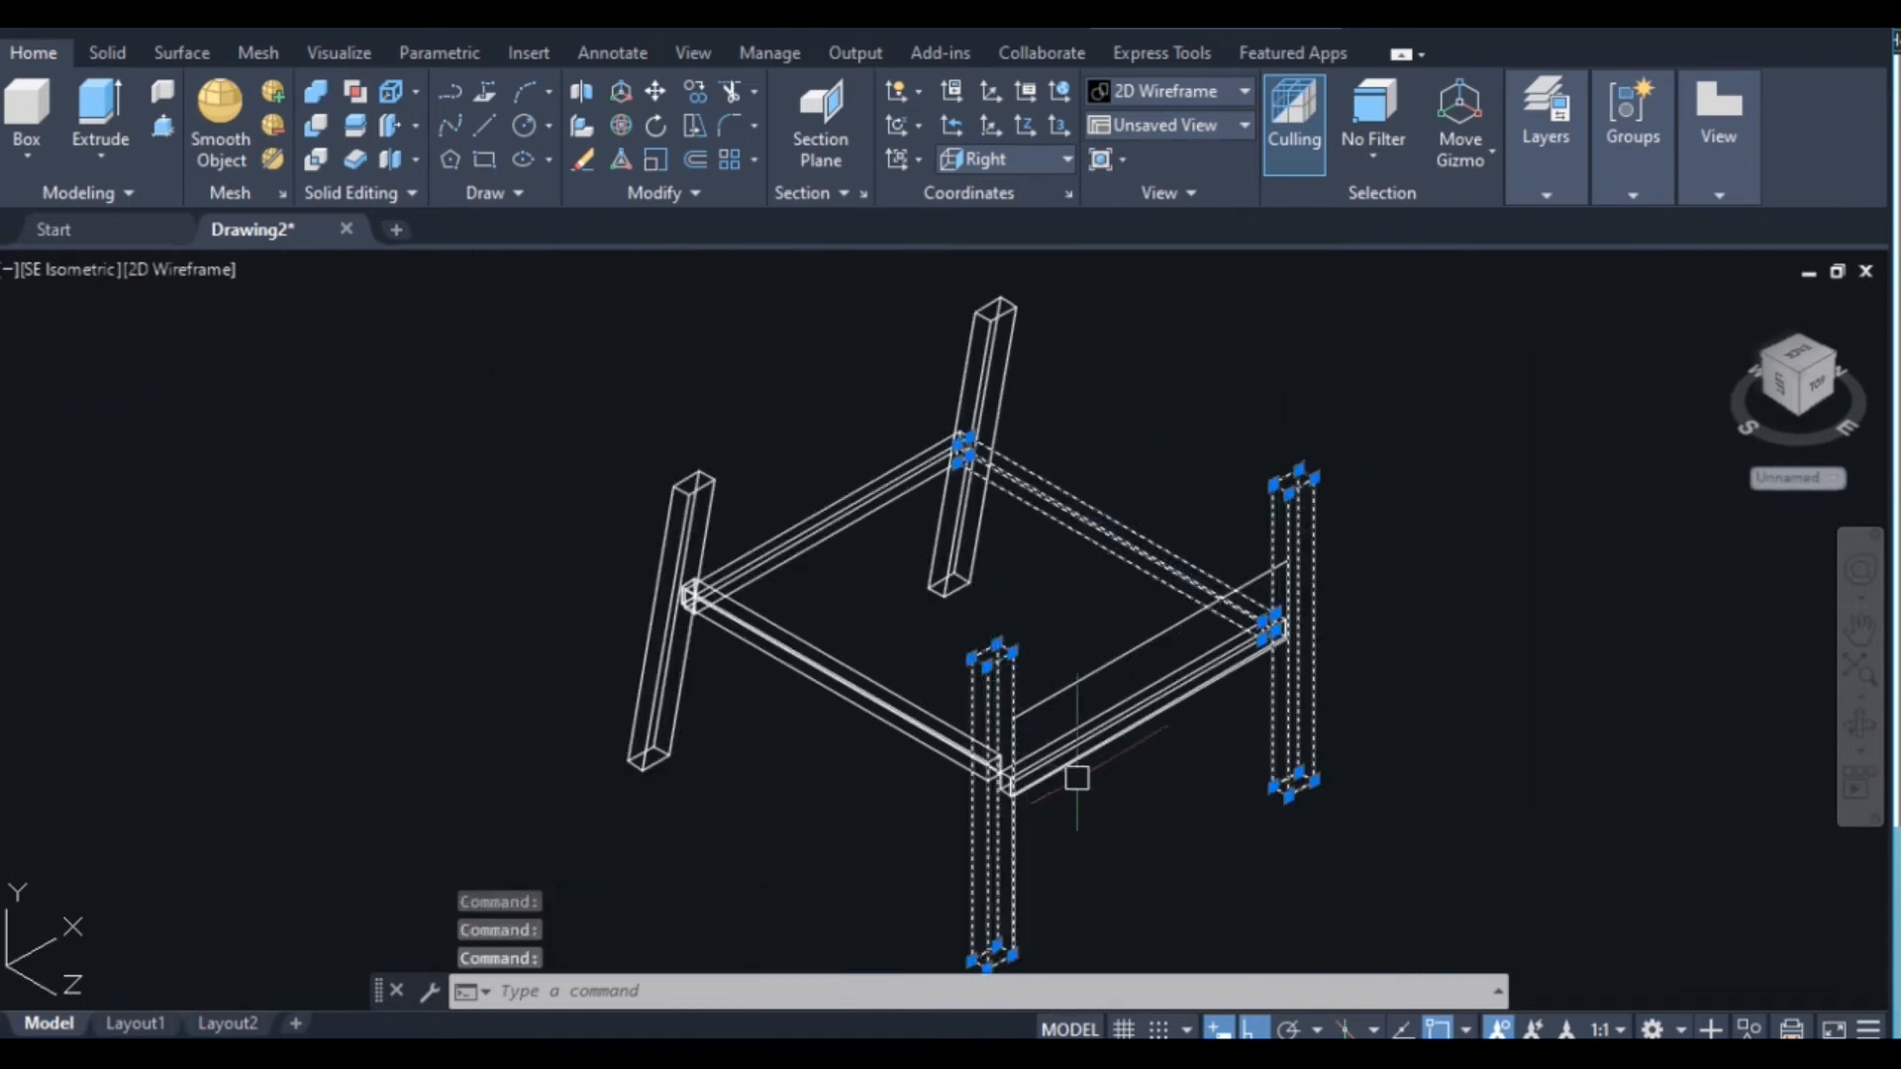
{"action": "scroll", "coordinate": [1074, 757], "scroll_direction": "up", "scroll_amount": 5}
{"action": "left_click", "coordinate": [1082, 645]}
{"action": "left_click", "coordinate": [1062, 645]}
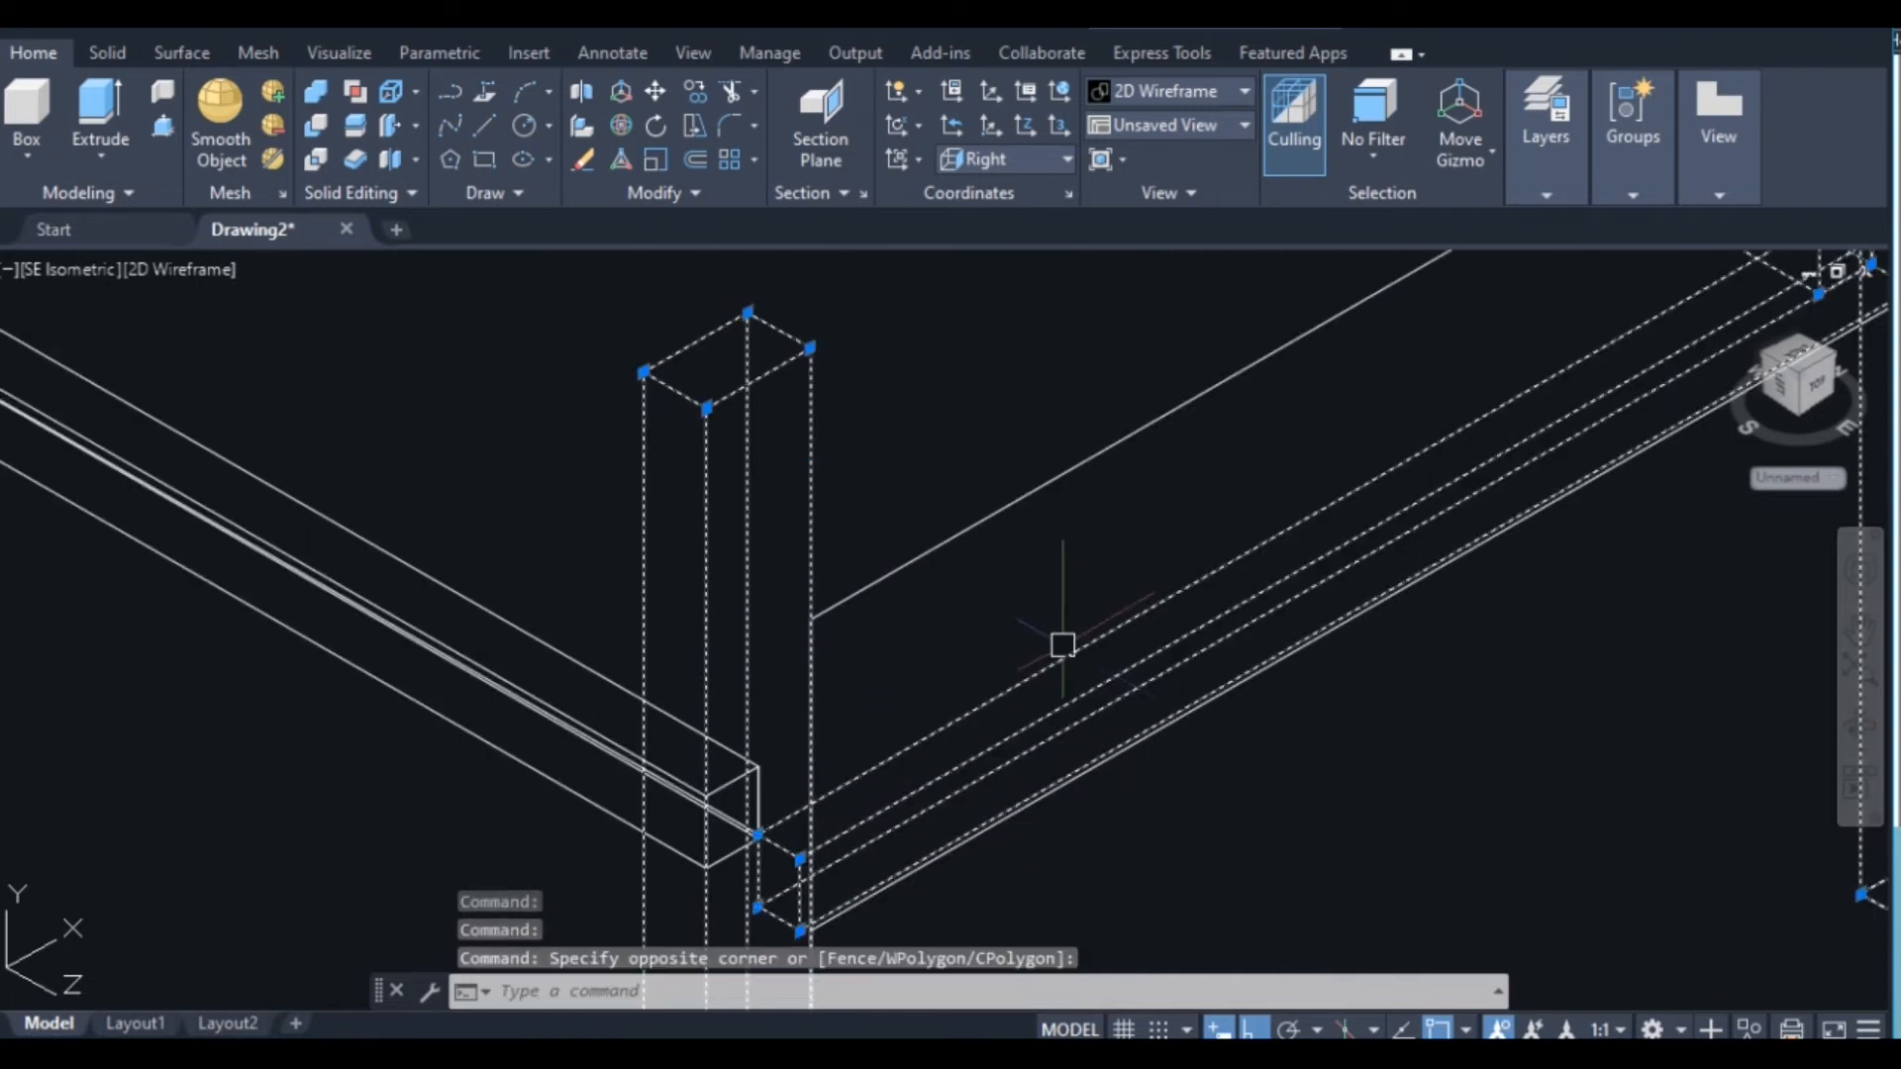
{"action": "scroll", "coordinate": [1058, 644], "scroll_direction": "down", "scroll_amount": 5}
{"action": "left_click", "coordinate": [849, 628]}
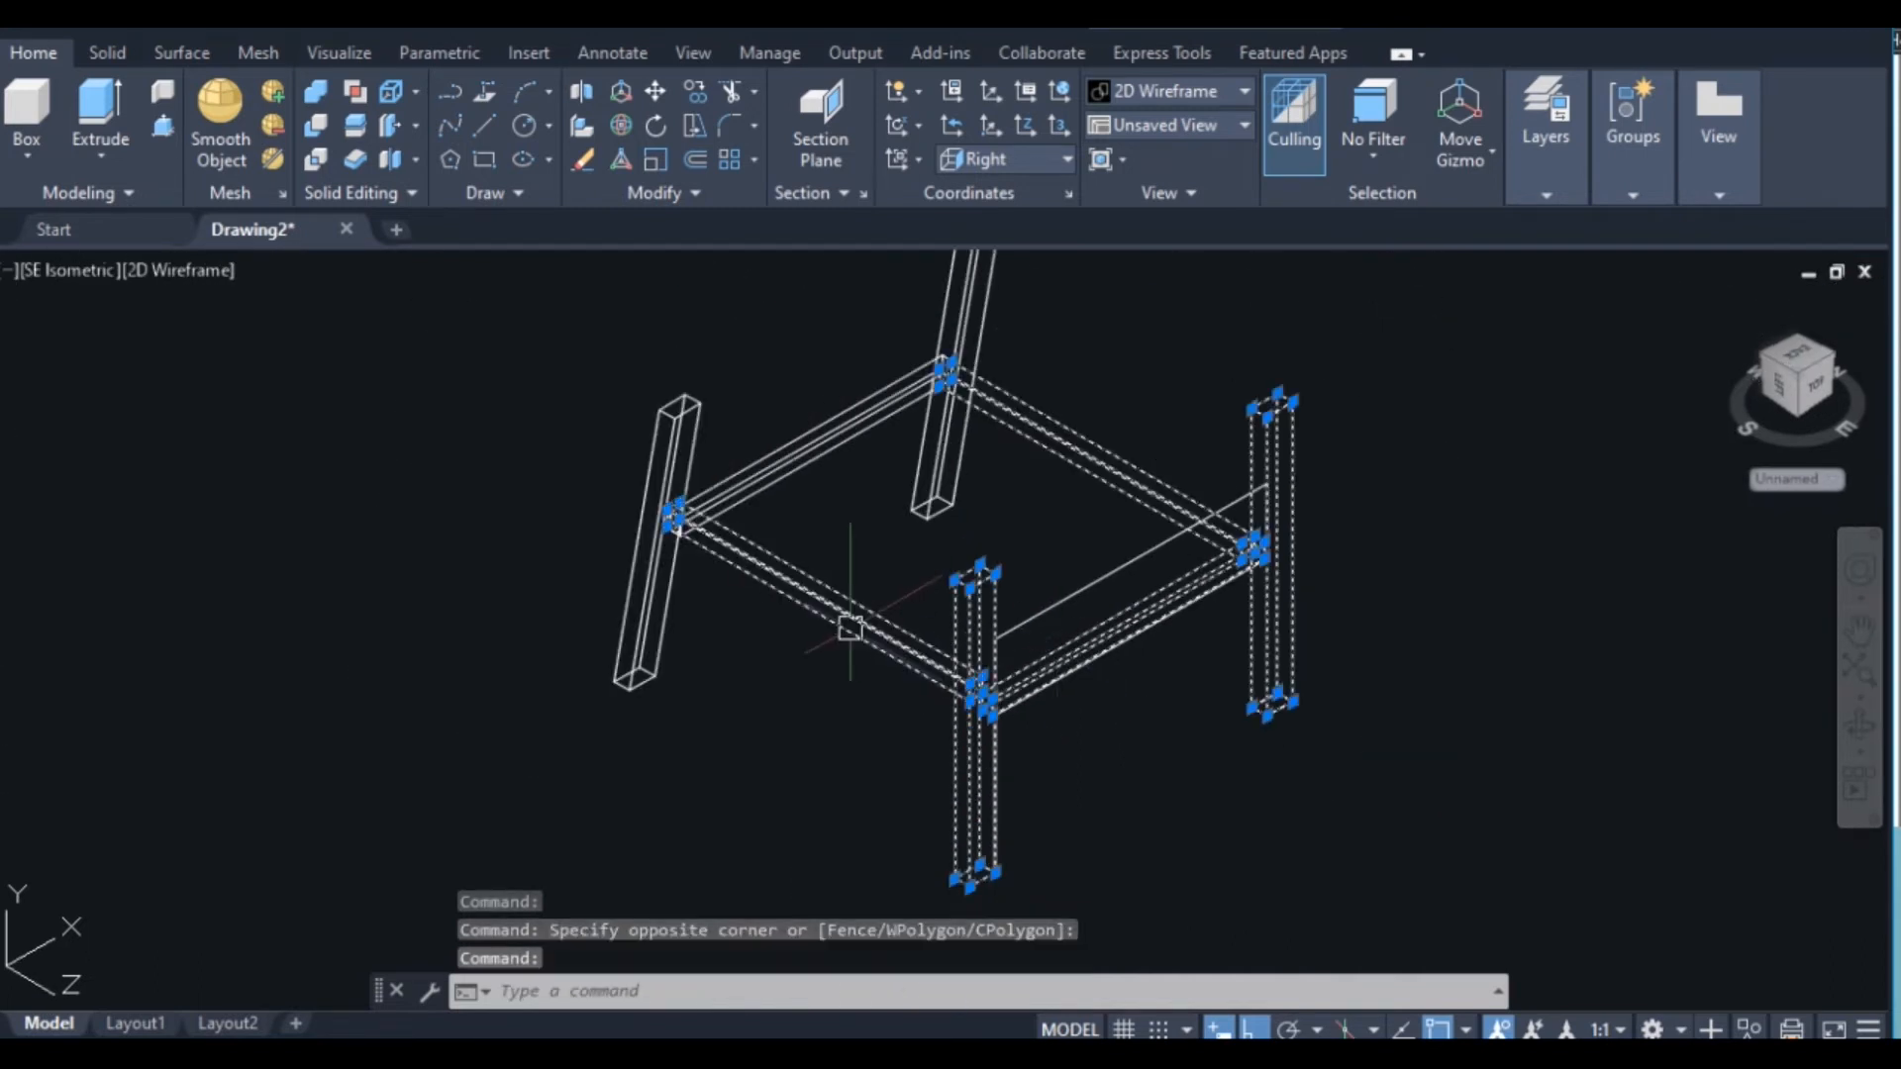
{"action": "left_click", "coordinate": [953, 341]}
{"action": "left_click", "coordinate": [681, 432]}
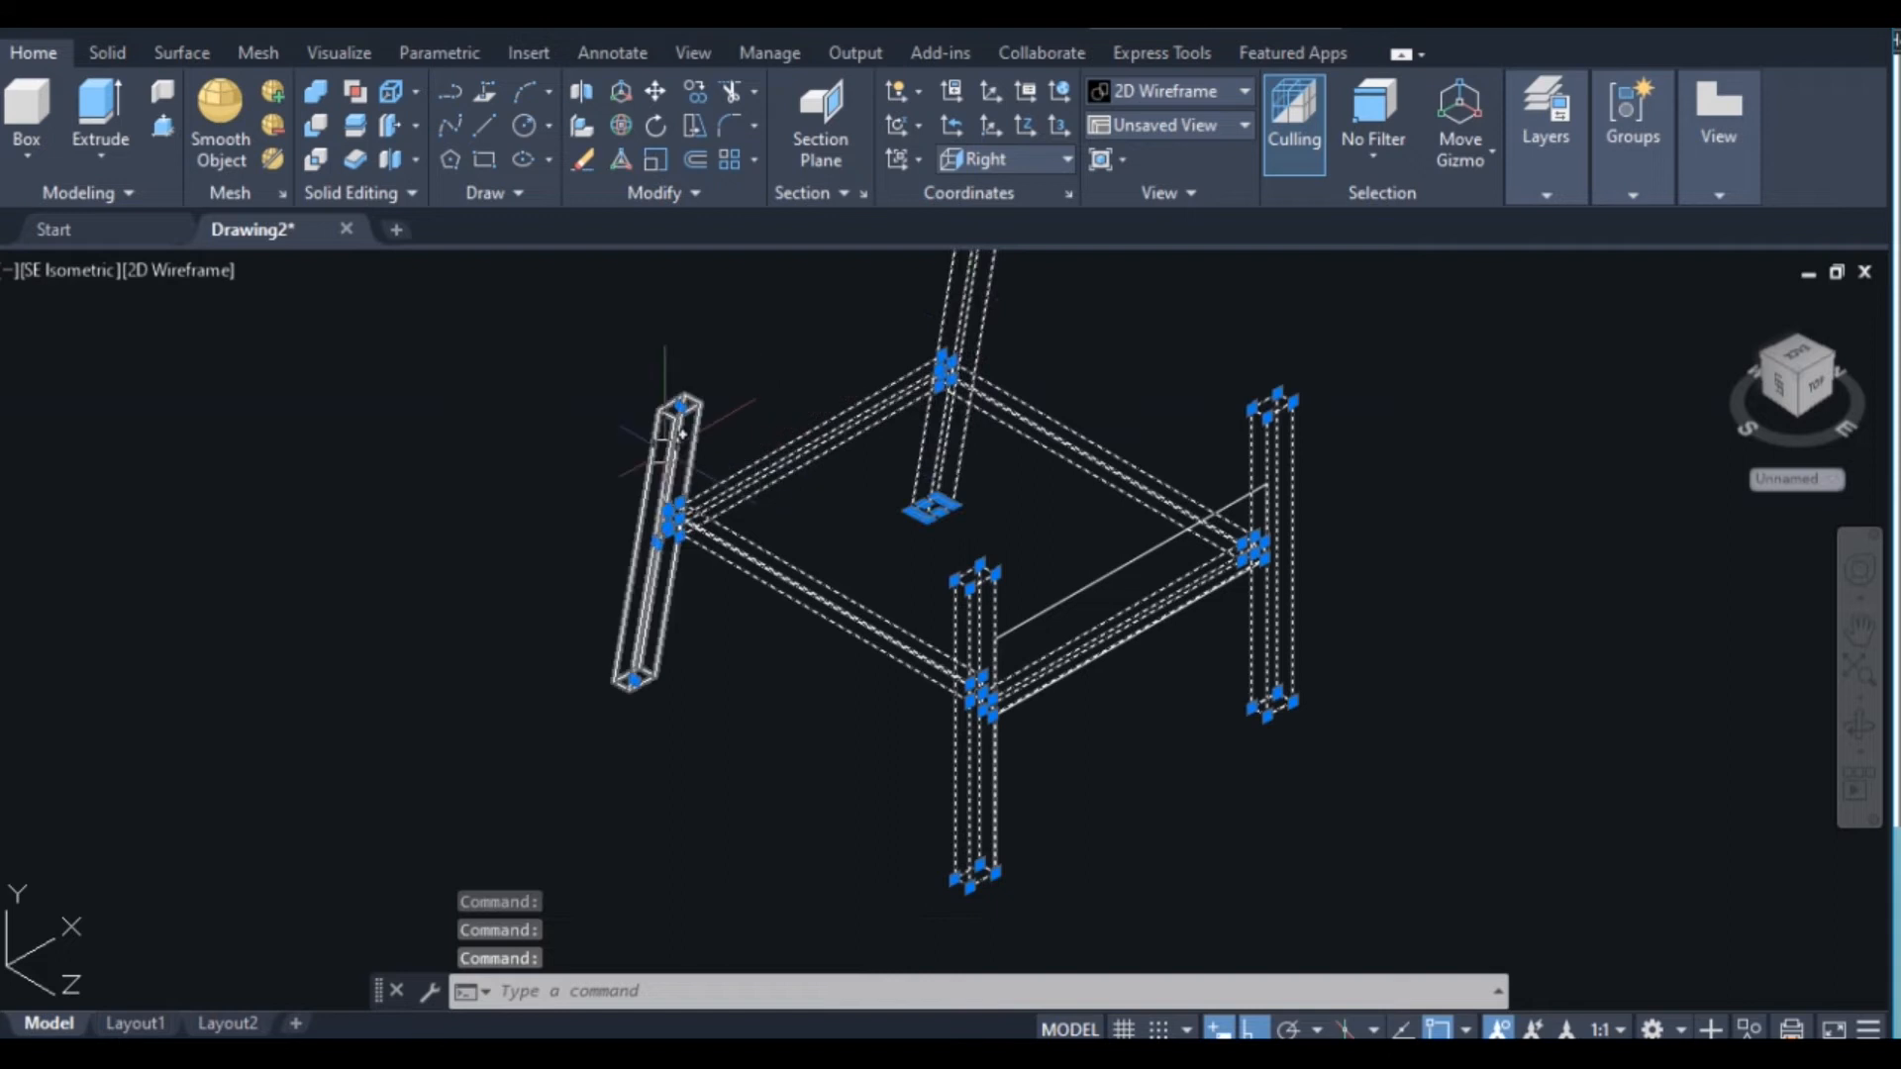
{"action": "right_click", "coordinate": [683, 465]}
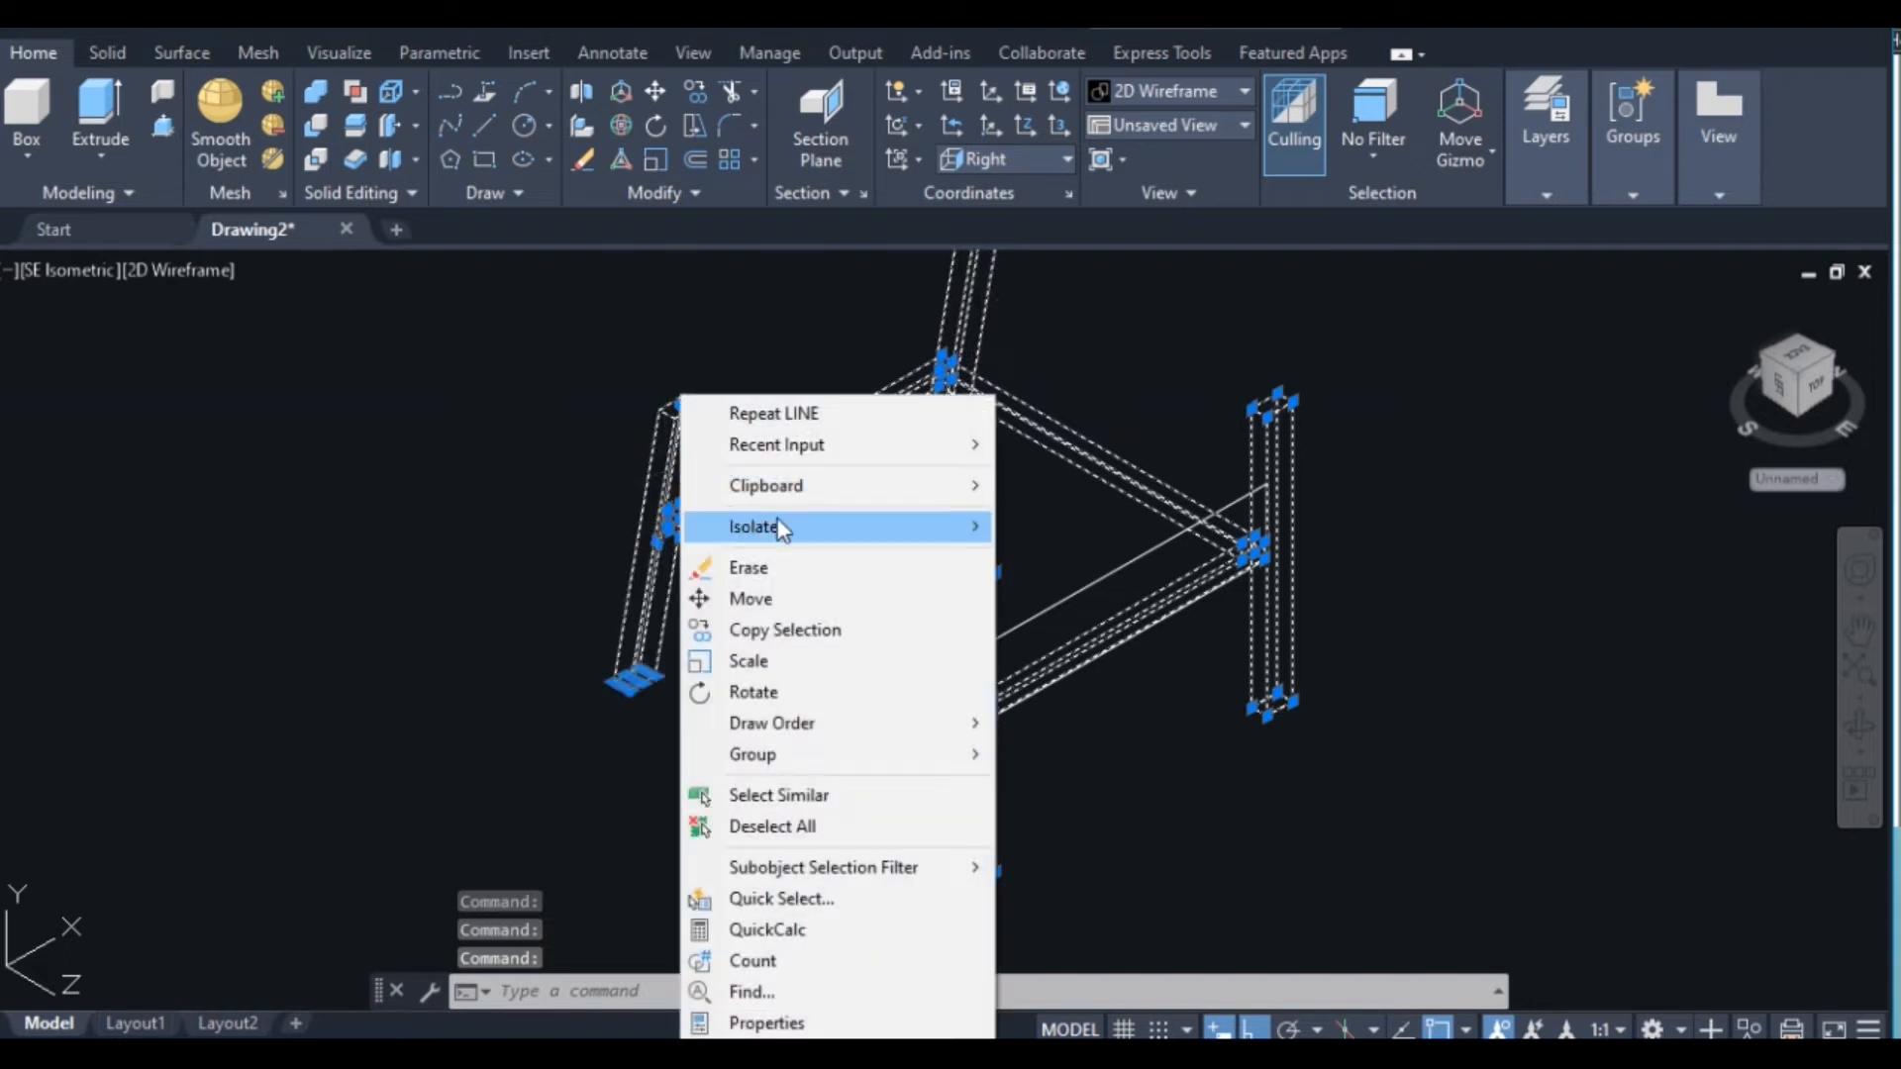
{"action": "mouse_move", "coordinate": [951, 532]}
{"action": "left_click", "coordinate": [1056, 550]}
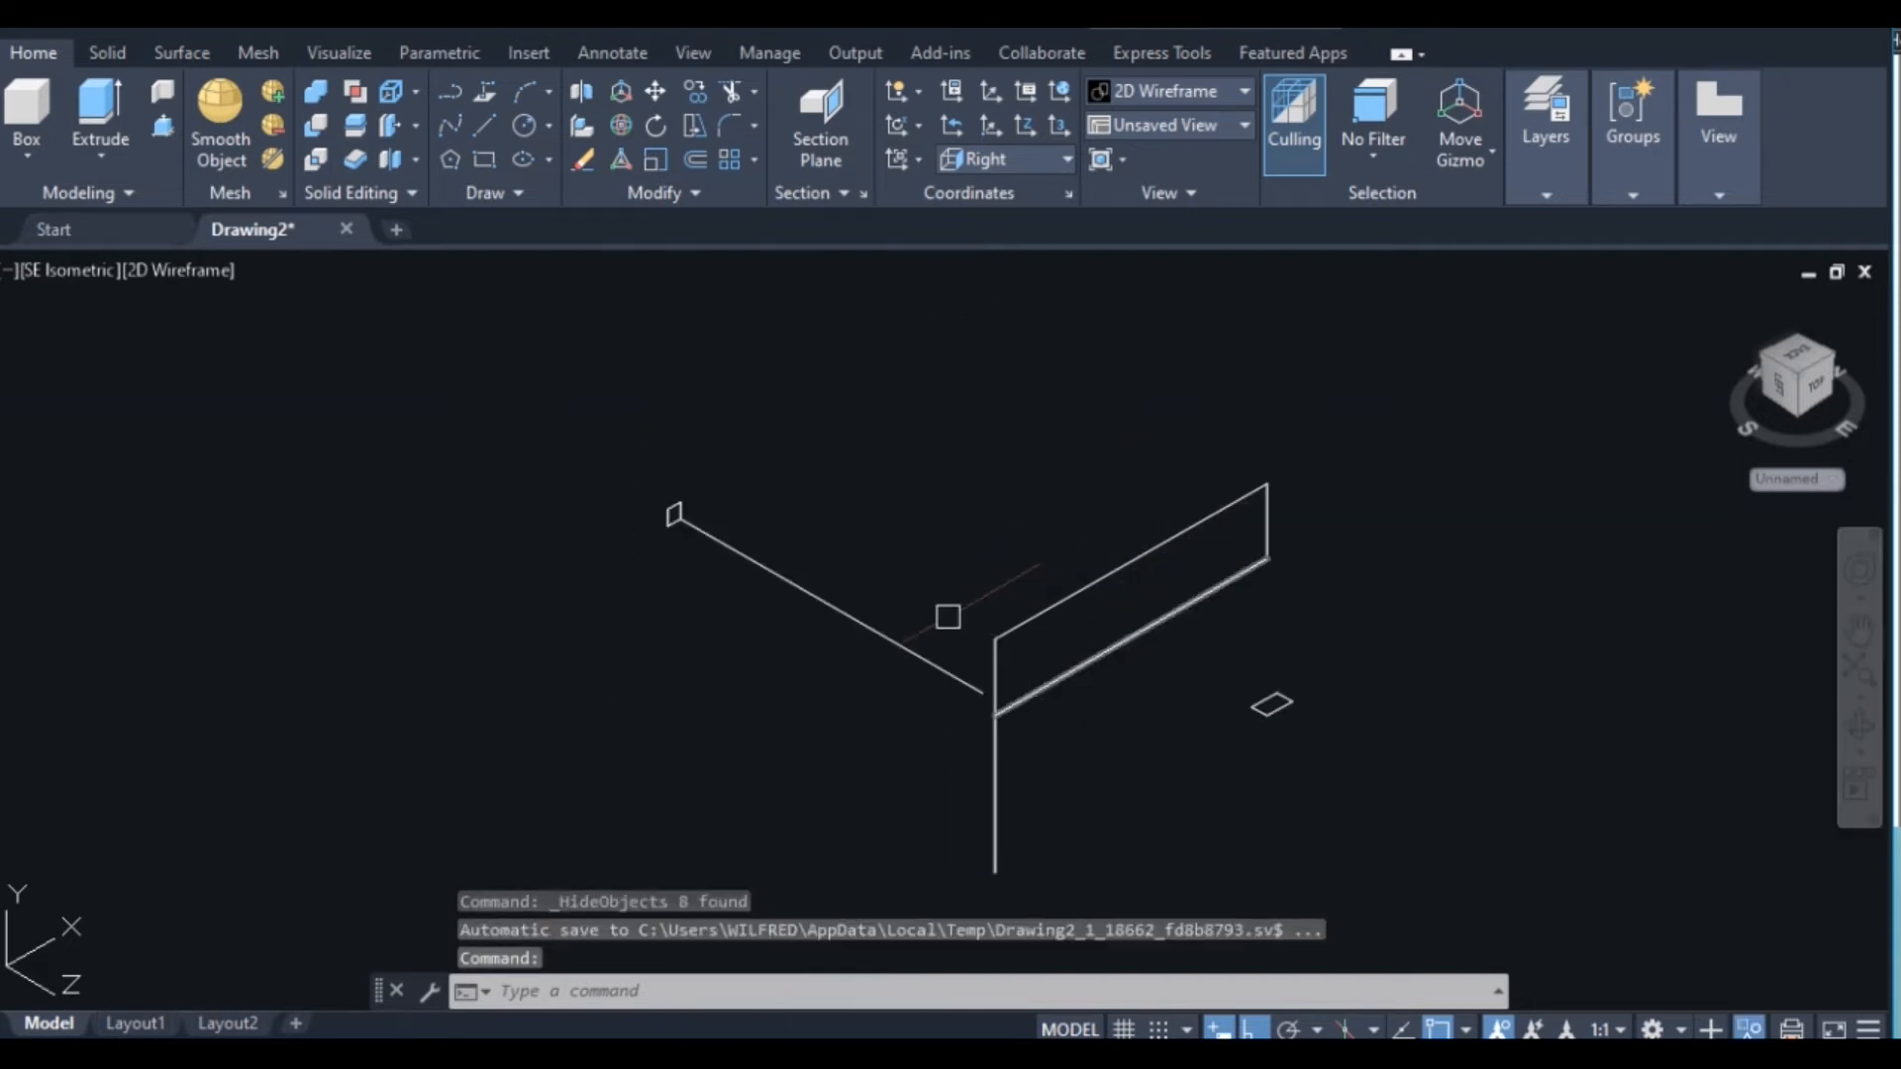
Erase the leftover slanted-side line and the two small stray rectangles, keeping the new side outline
{"action": "left_click", "coordinate": [908, 396]}
{"action": "left_click", "coordinate": [395, 769]}
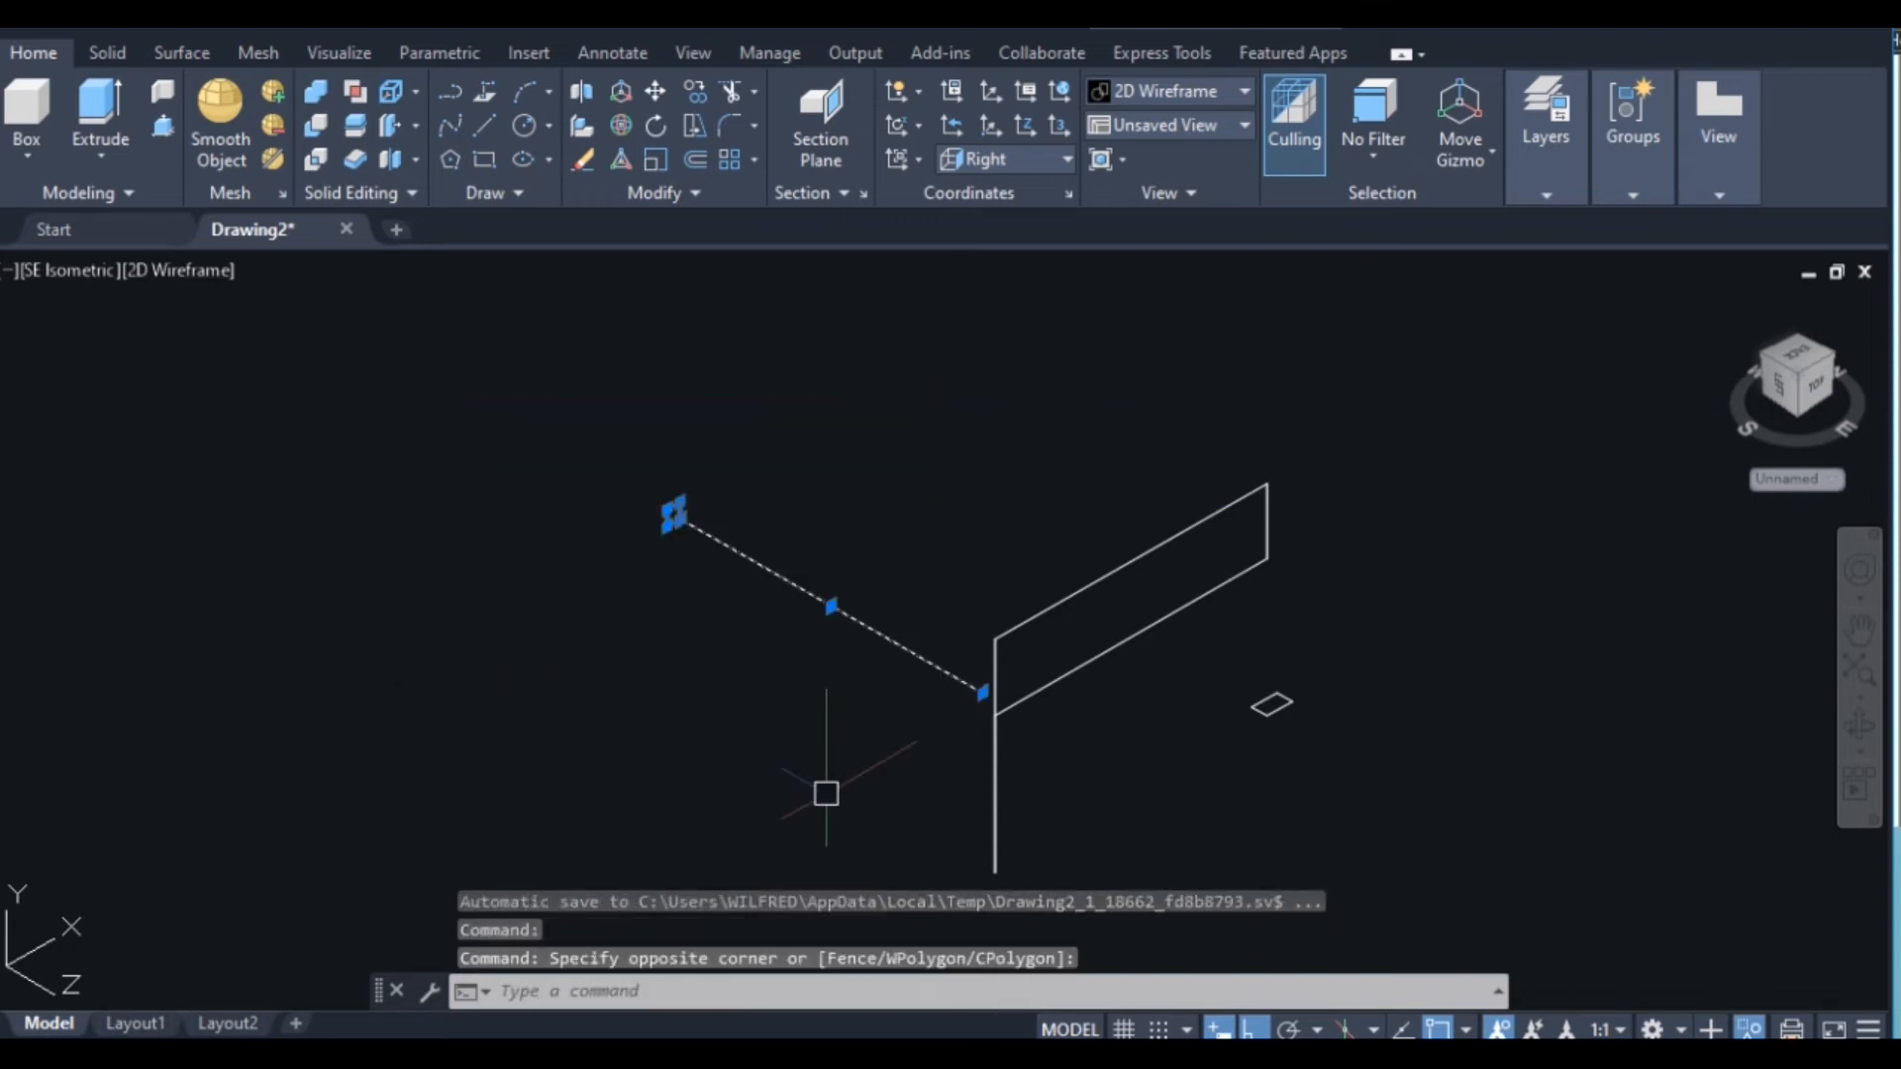
{"action": "left_click", "coordinate": [1355, 639]}
{"action": "left_click", "coordinate": [1254, 749]}
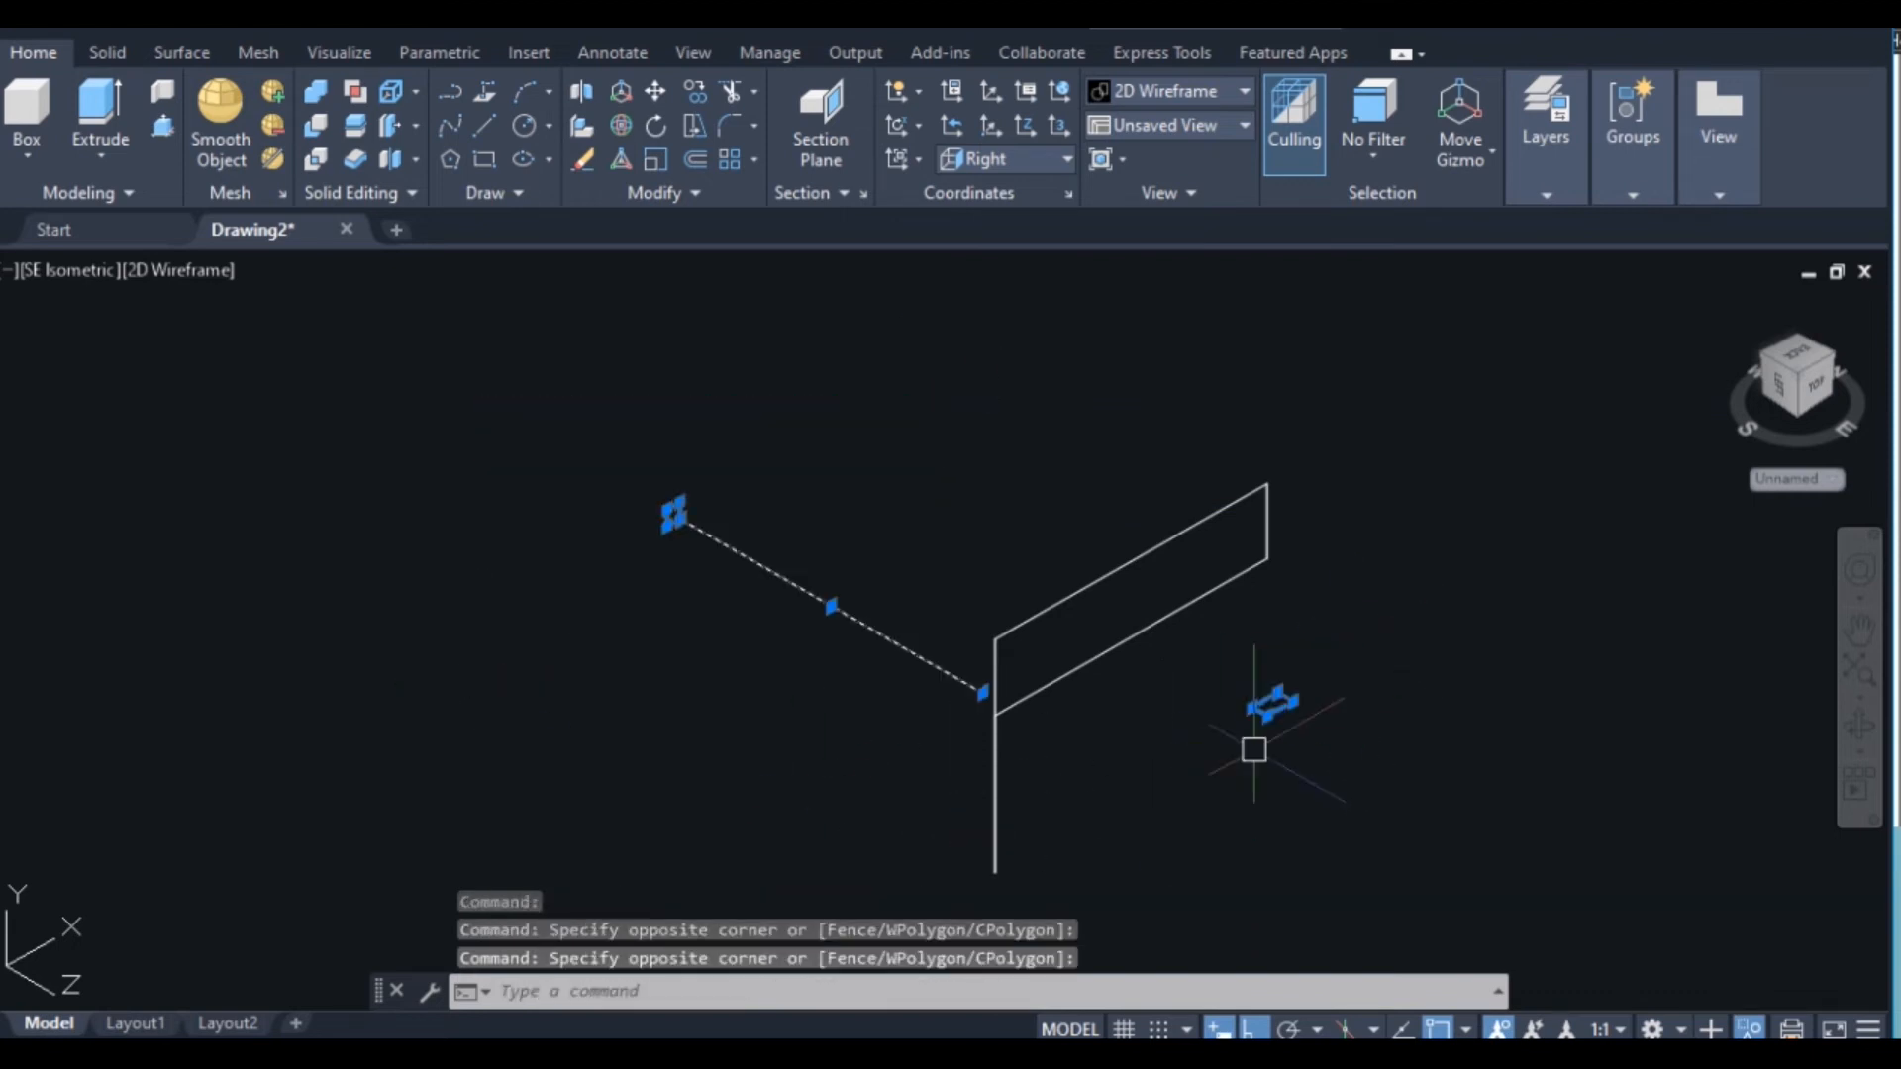
{"action": "type", "text": "e"}
{"action": "key", "text": "Return"}
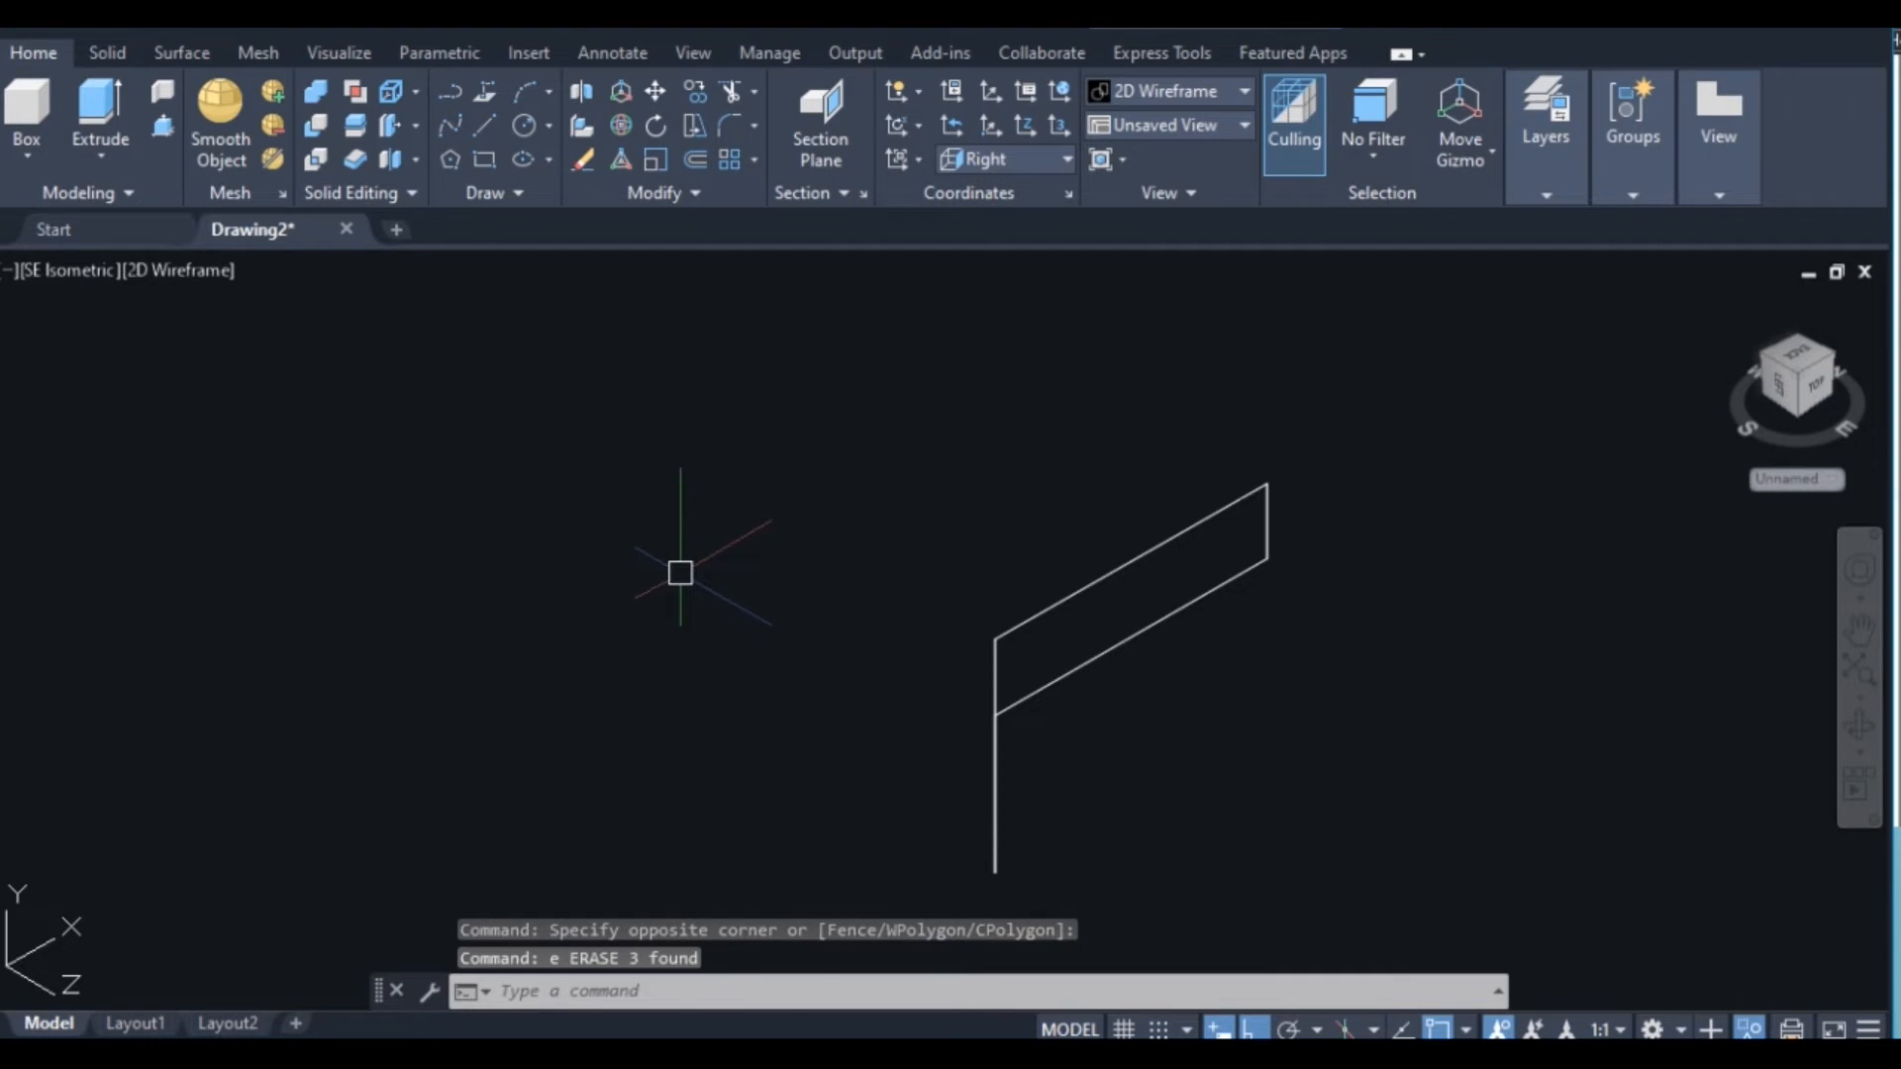
Trim away the vertical line extending below the 13 cm high outline
{"action": "type", "text": "tr"}
{"action": "key", "text": "Return"}
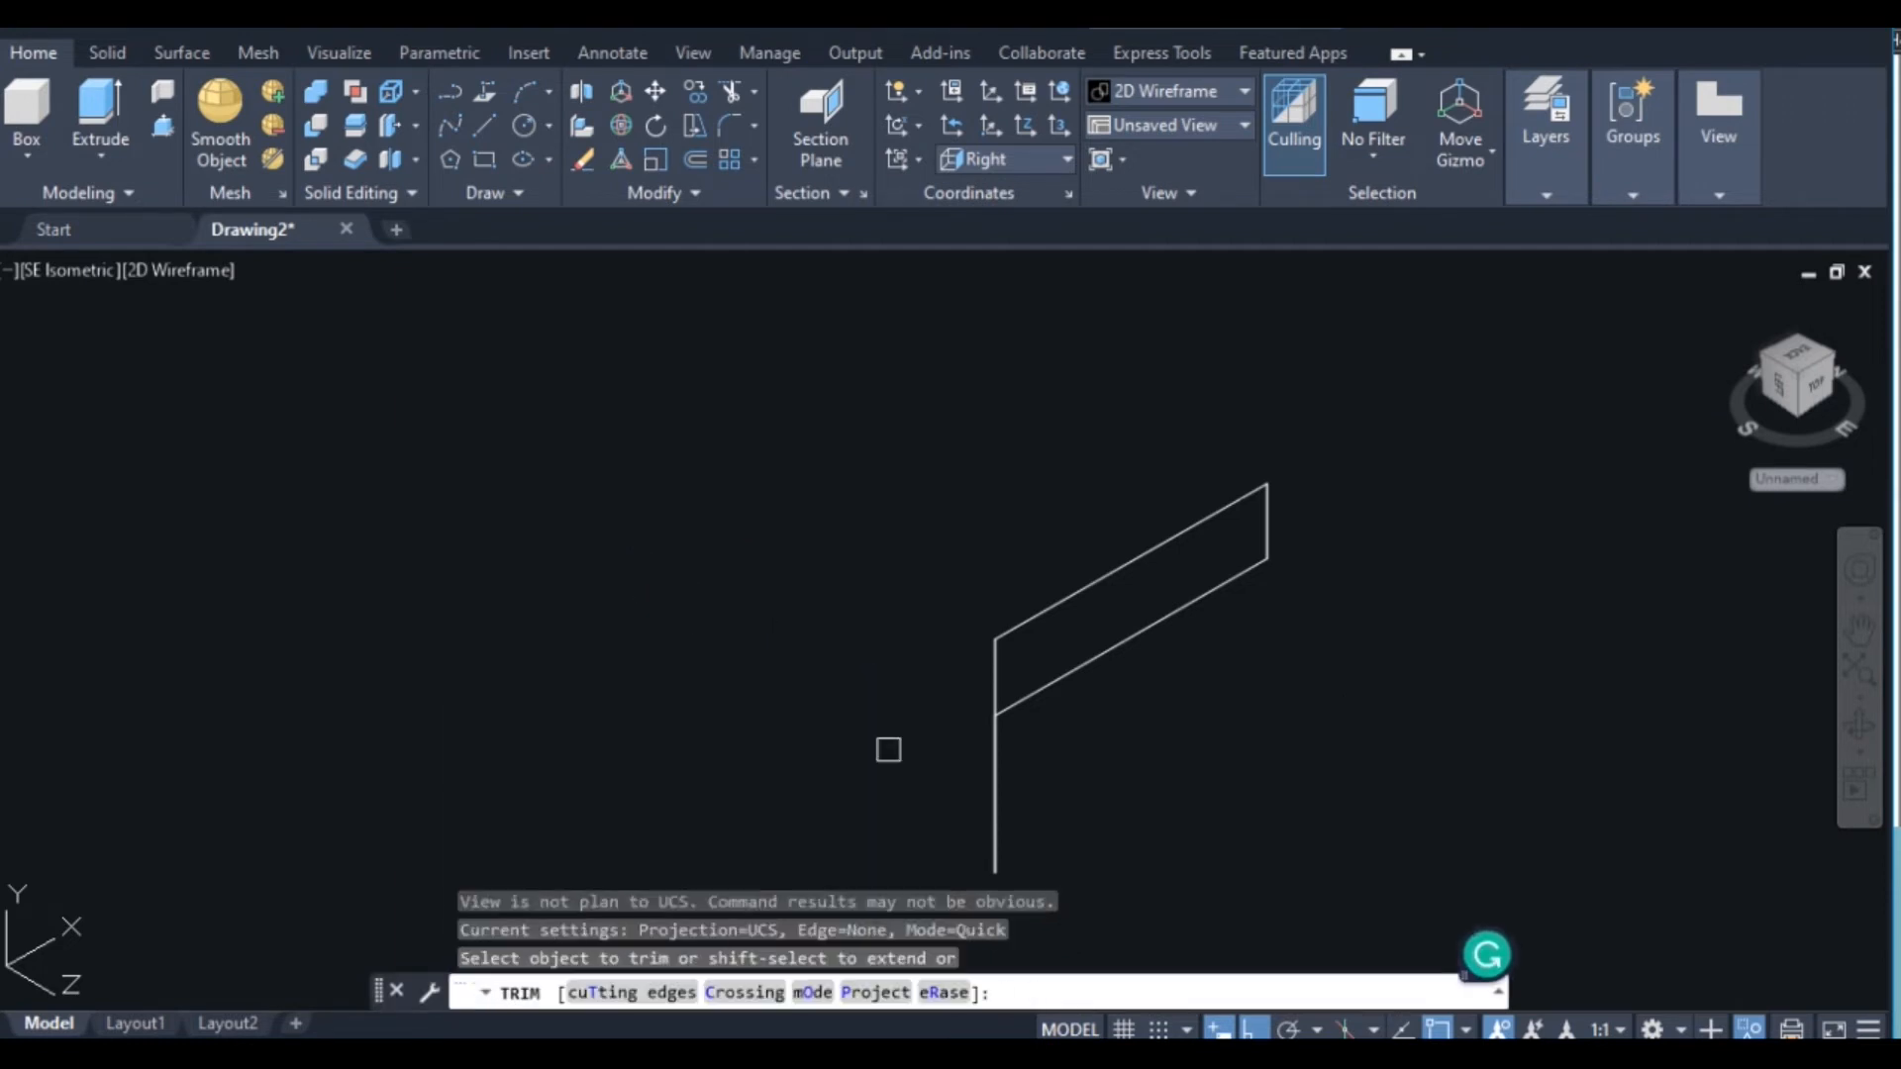
{"action": "left_click", "coordinate": [995, 792]}
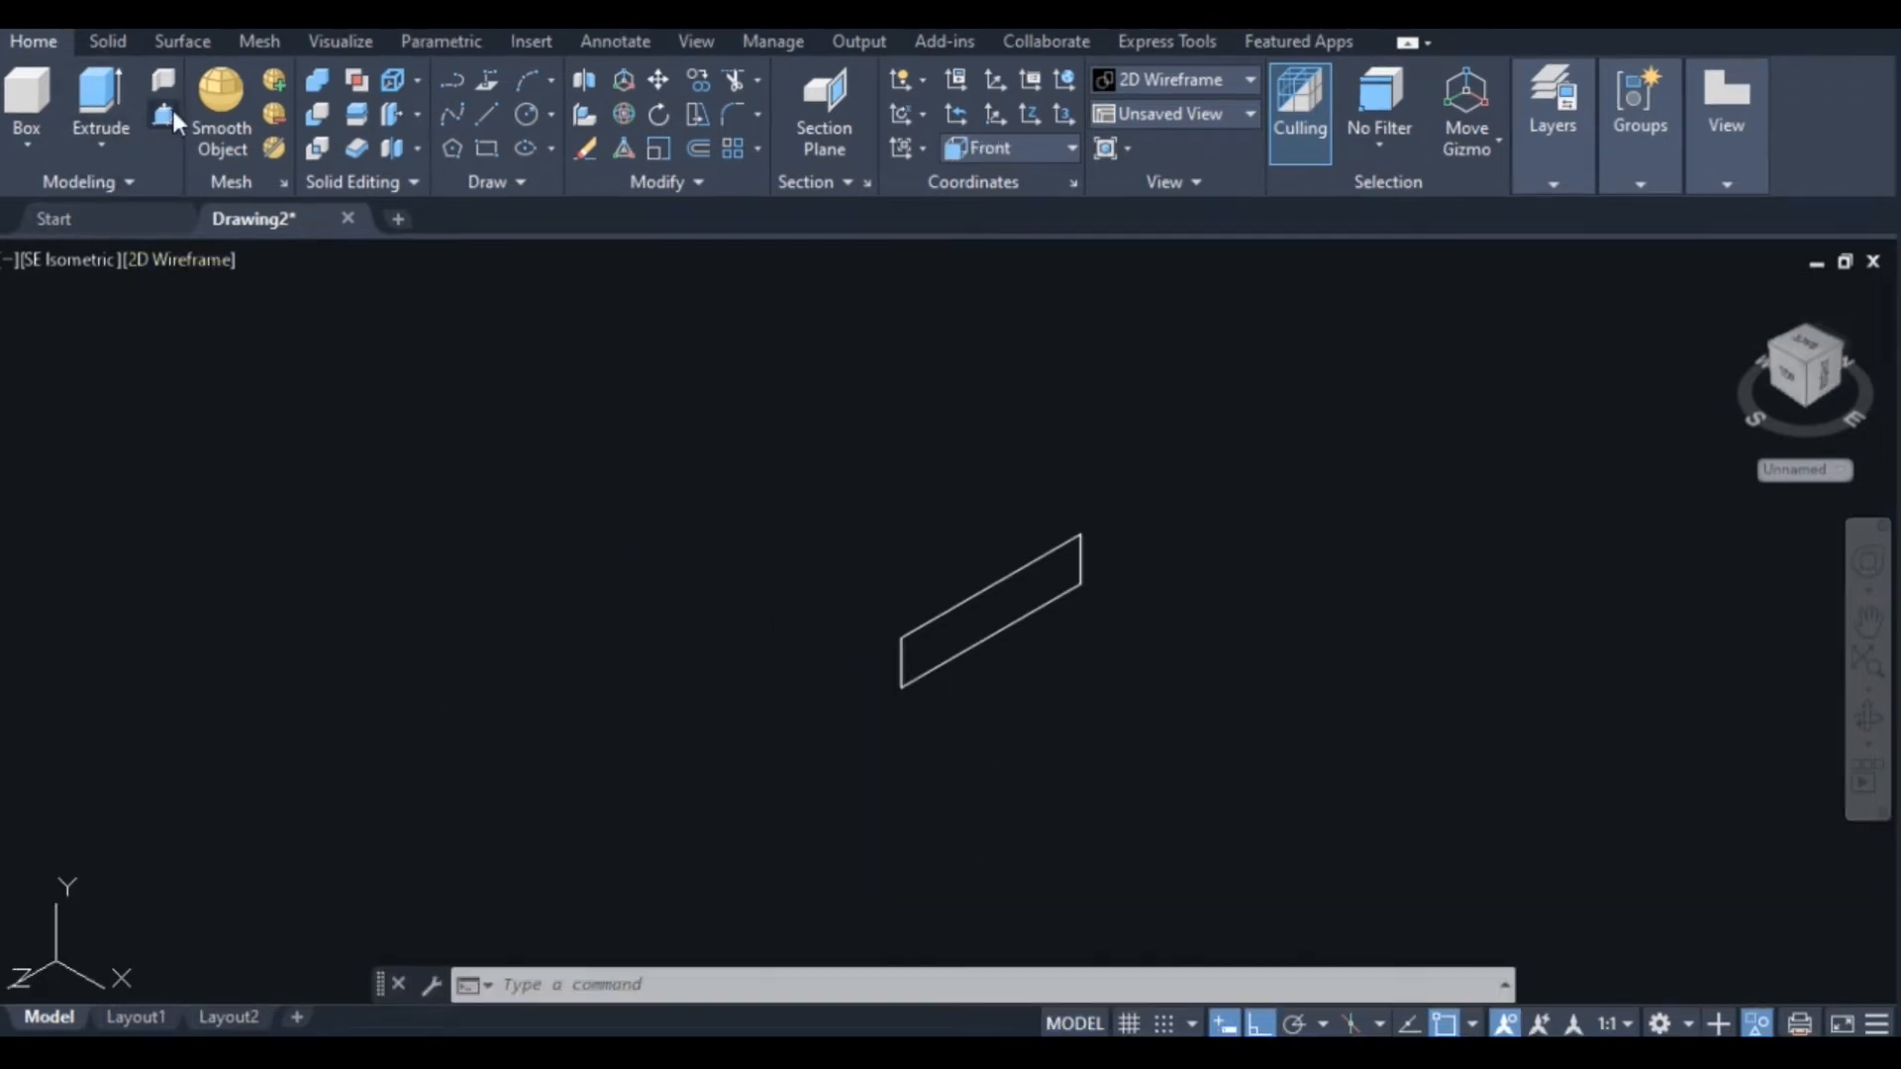
Presspull the area inside the 13 cm high outline by 62 cm toward the slanted-leg side
{"action": "left_click", "coordinate": [171, 115]}
{"action": "left_click", "coordinate": [953, 607]}
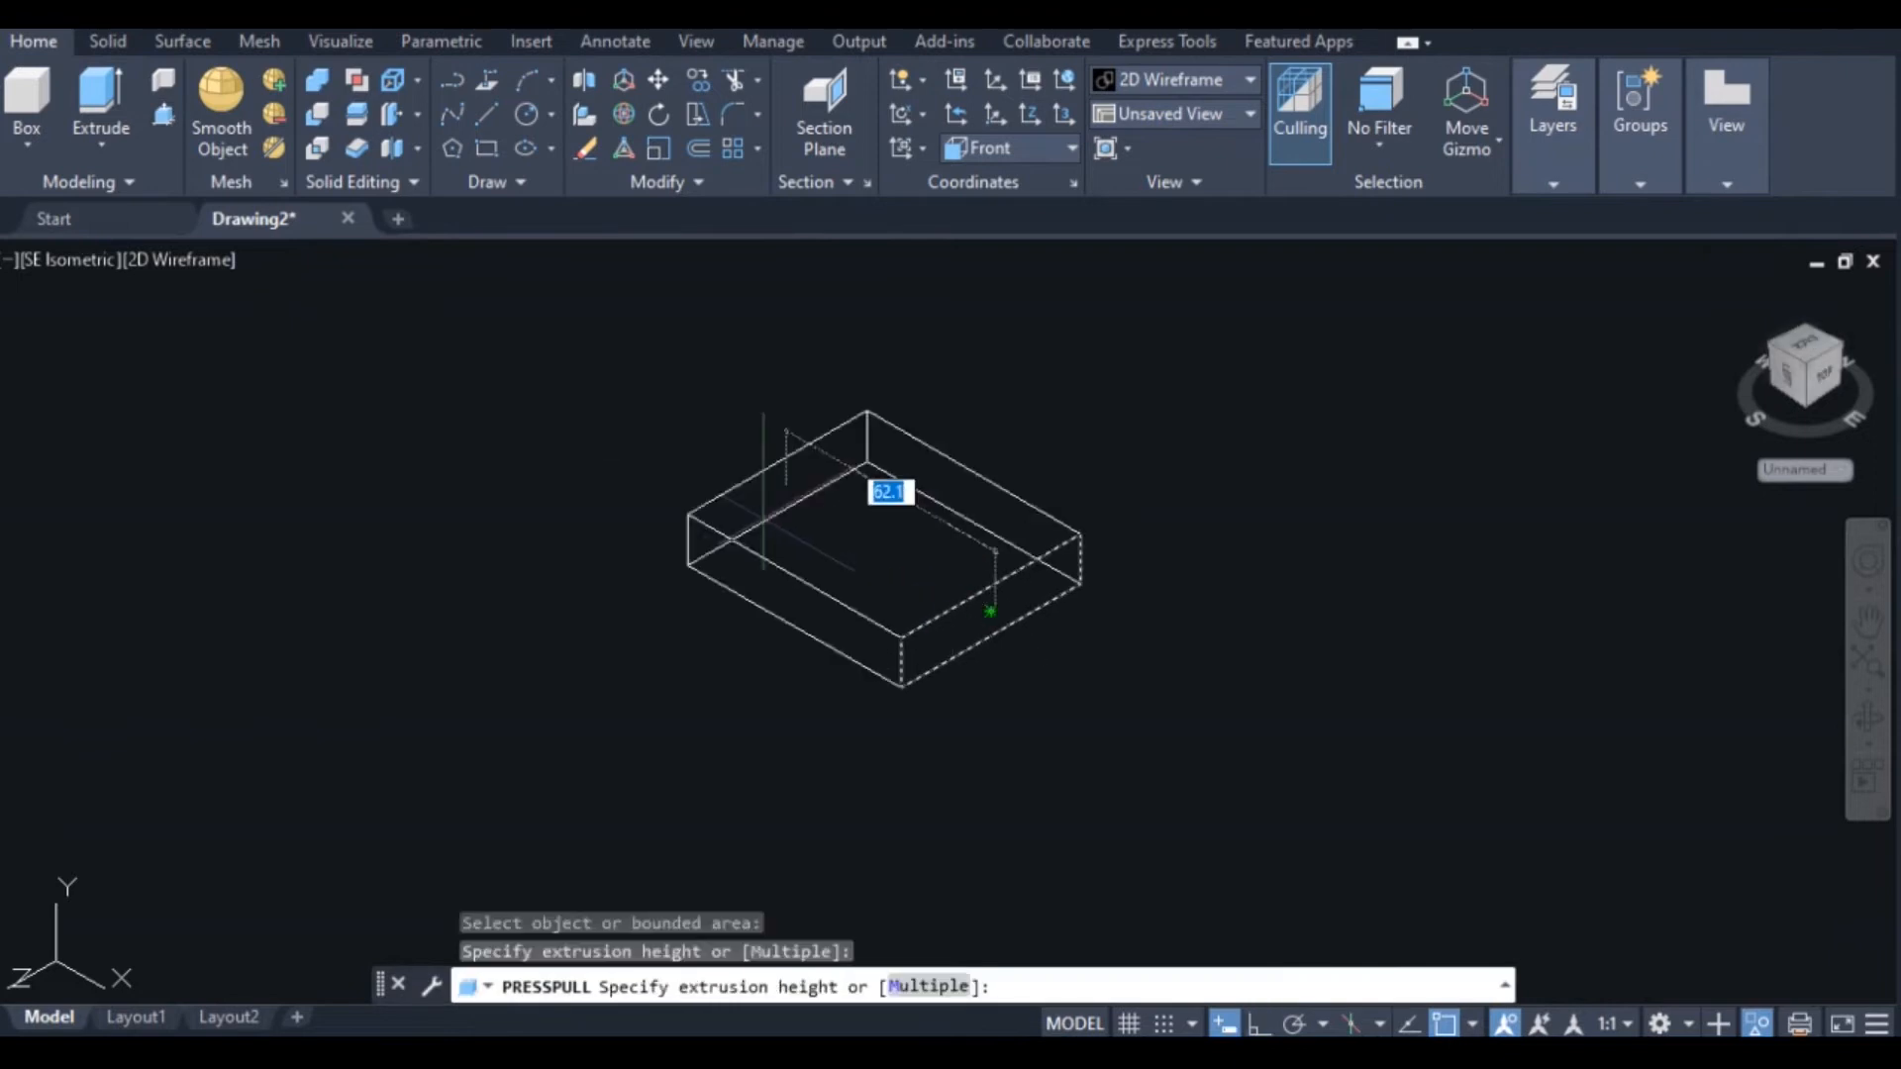
{"action": "type", "text": "62"}
{"action": "key", "text": "Return"}
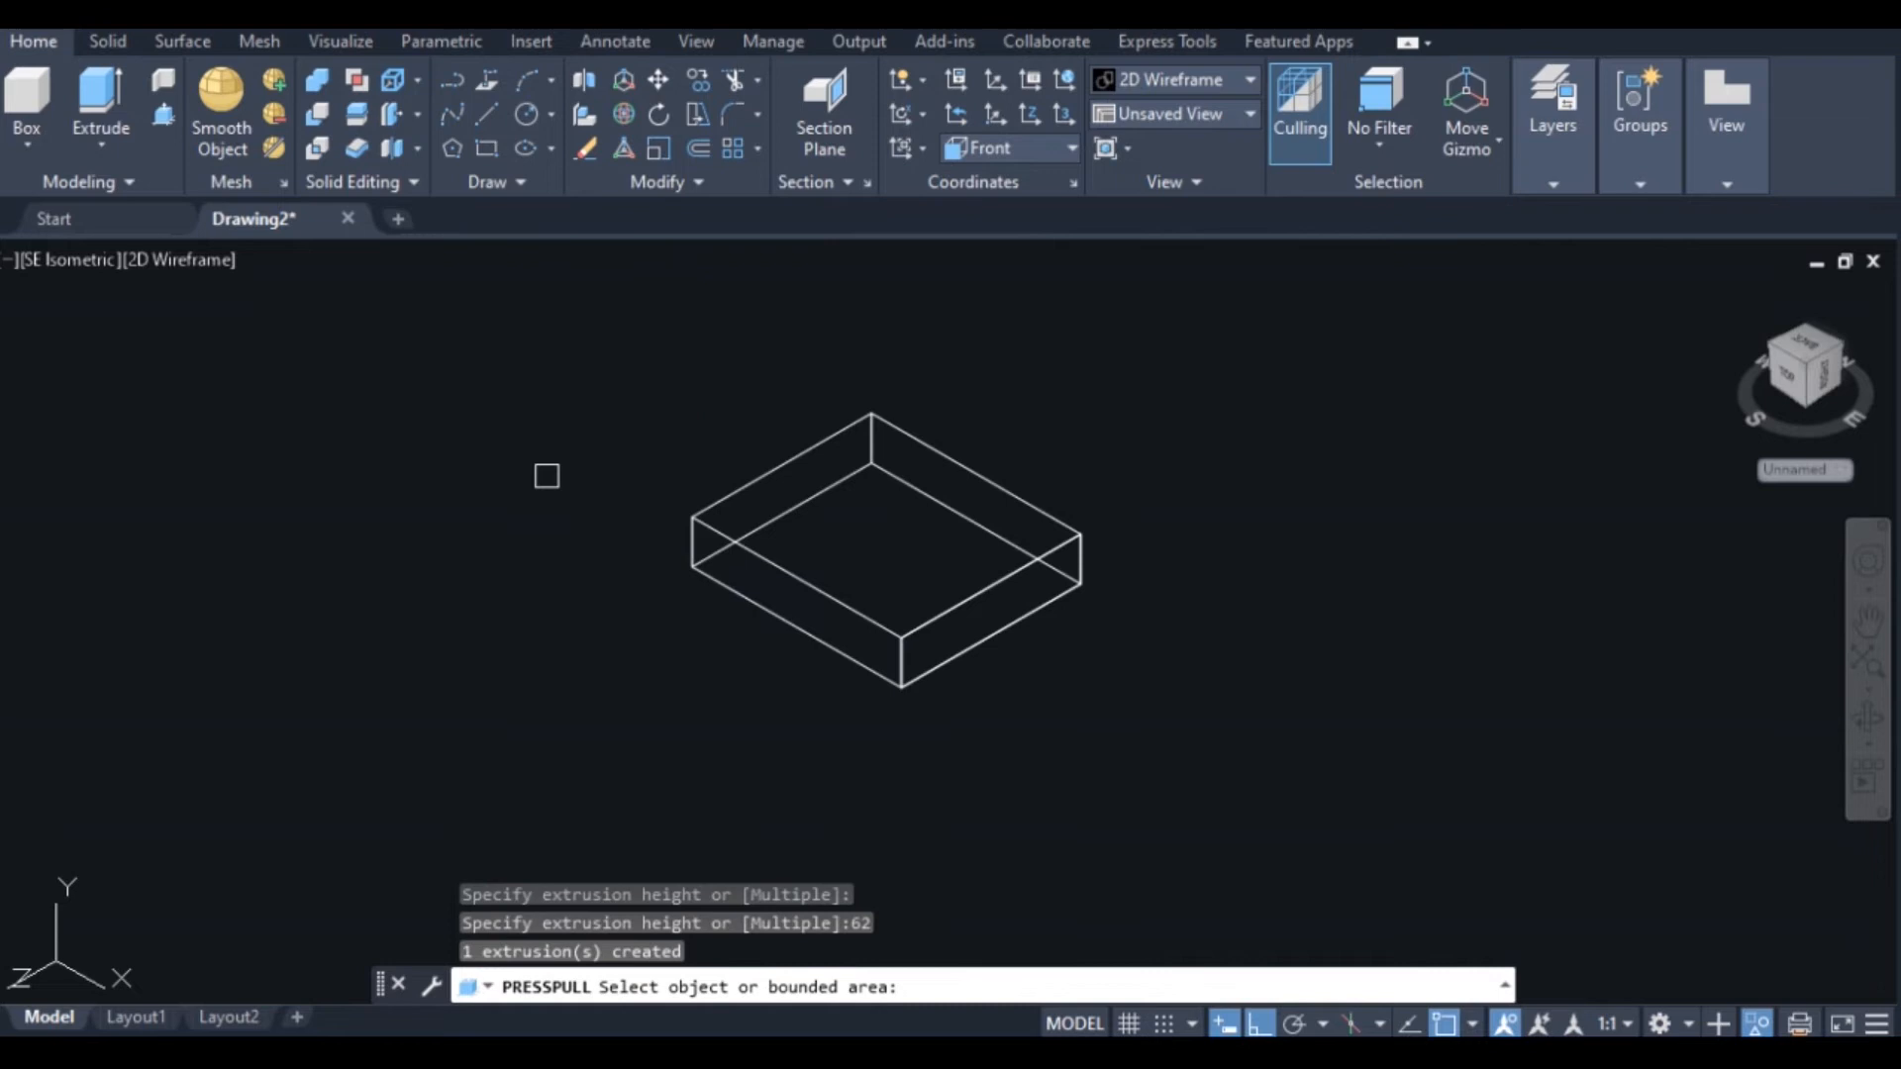
{"action": "key", "text": "Return"}
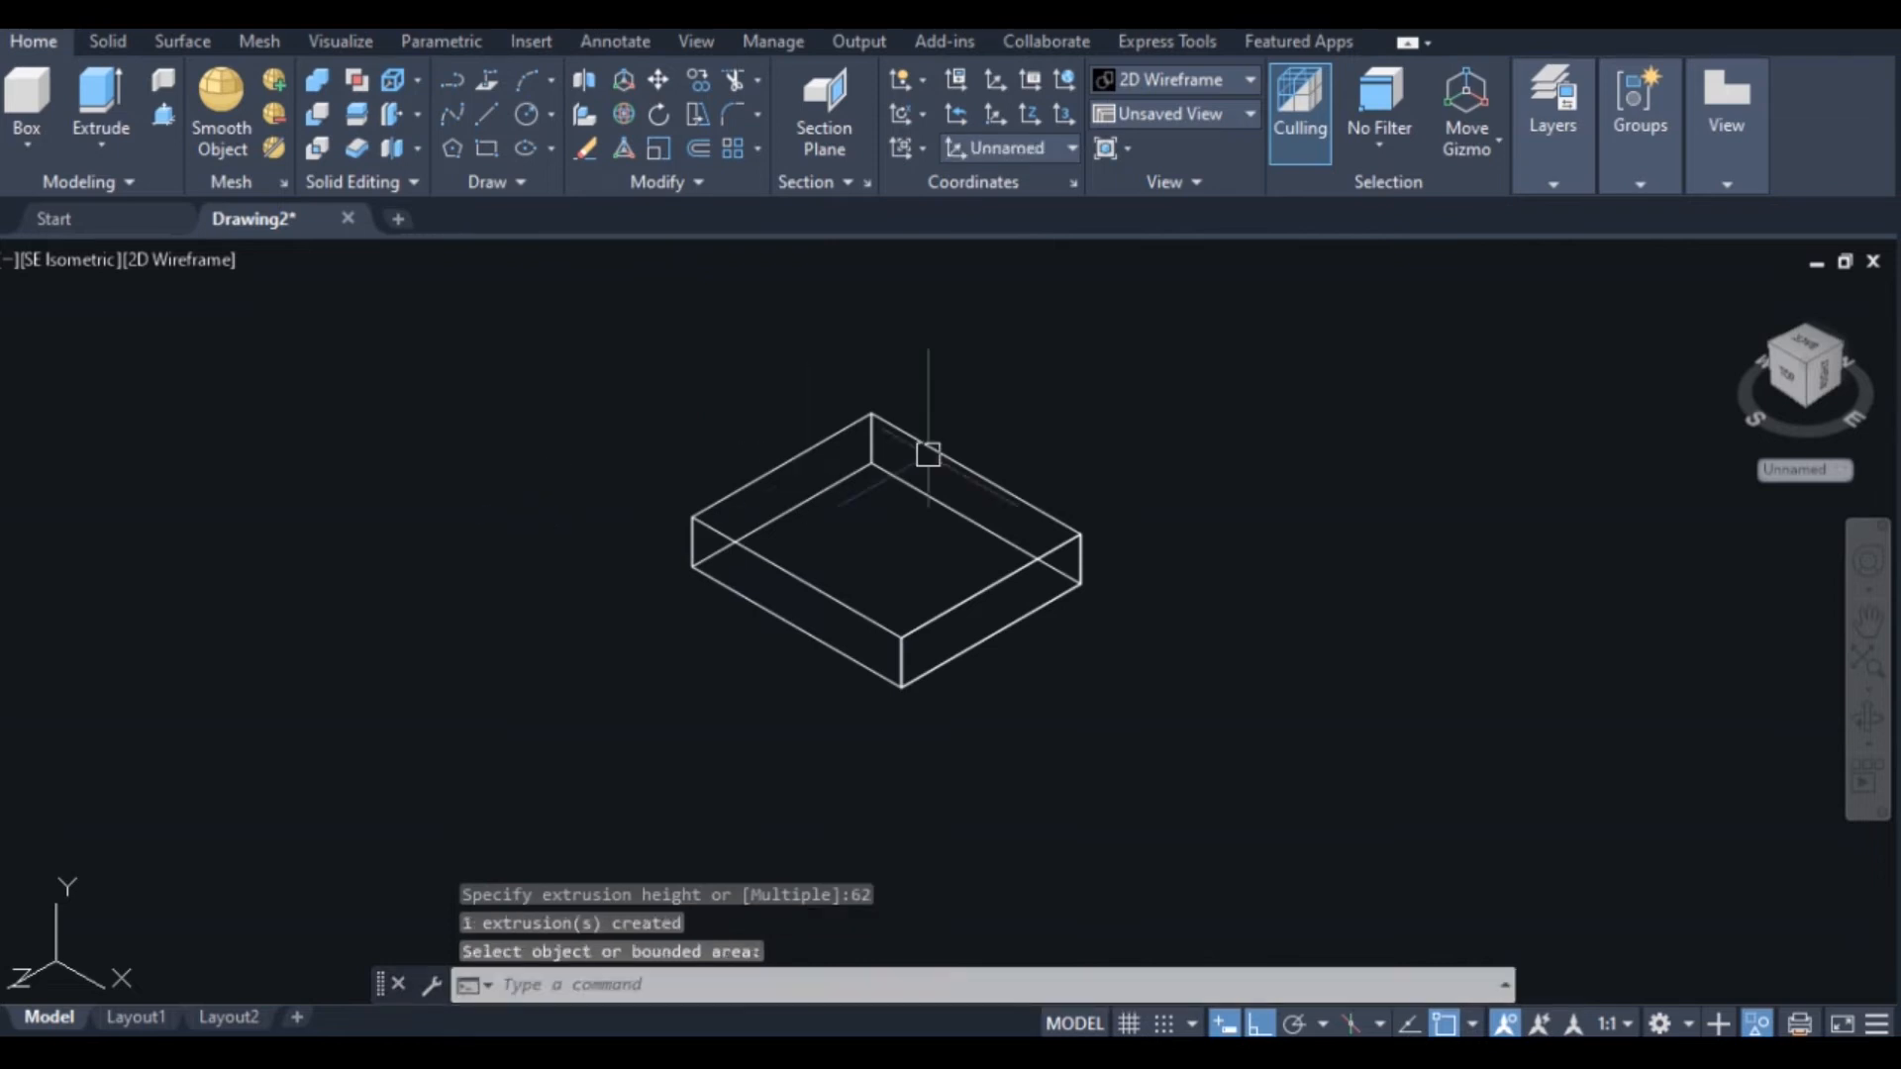
End the object isolation to bring back the hidden legs and crosspieces around the new block
{"action": "scroll", "coordinate": [984, 419], "scroll_direction": "up", "scroll_amount": 3}
{"action": "right_click", "coordinate": [942, 486]}
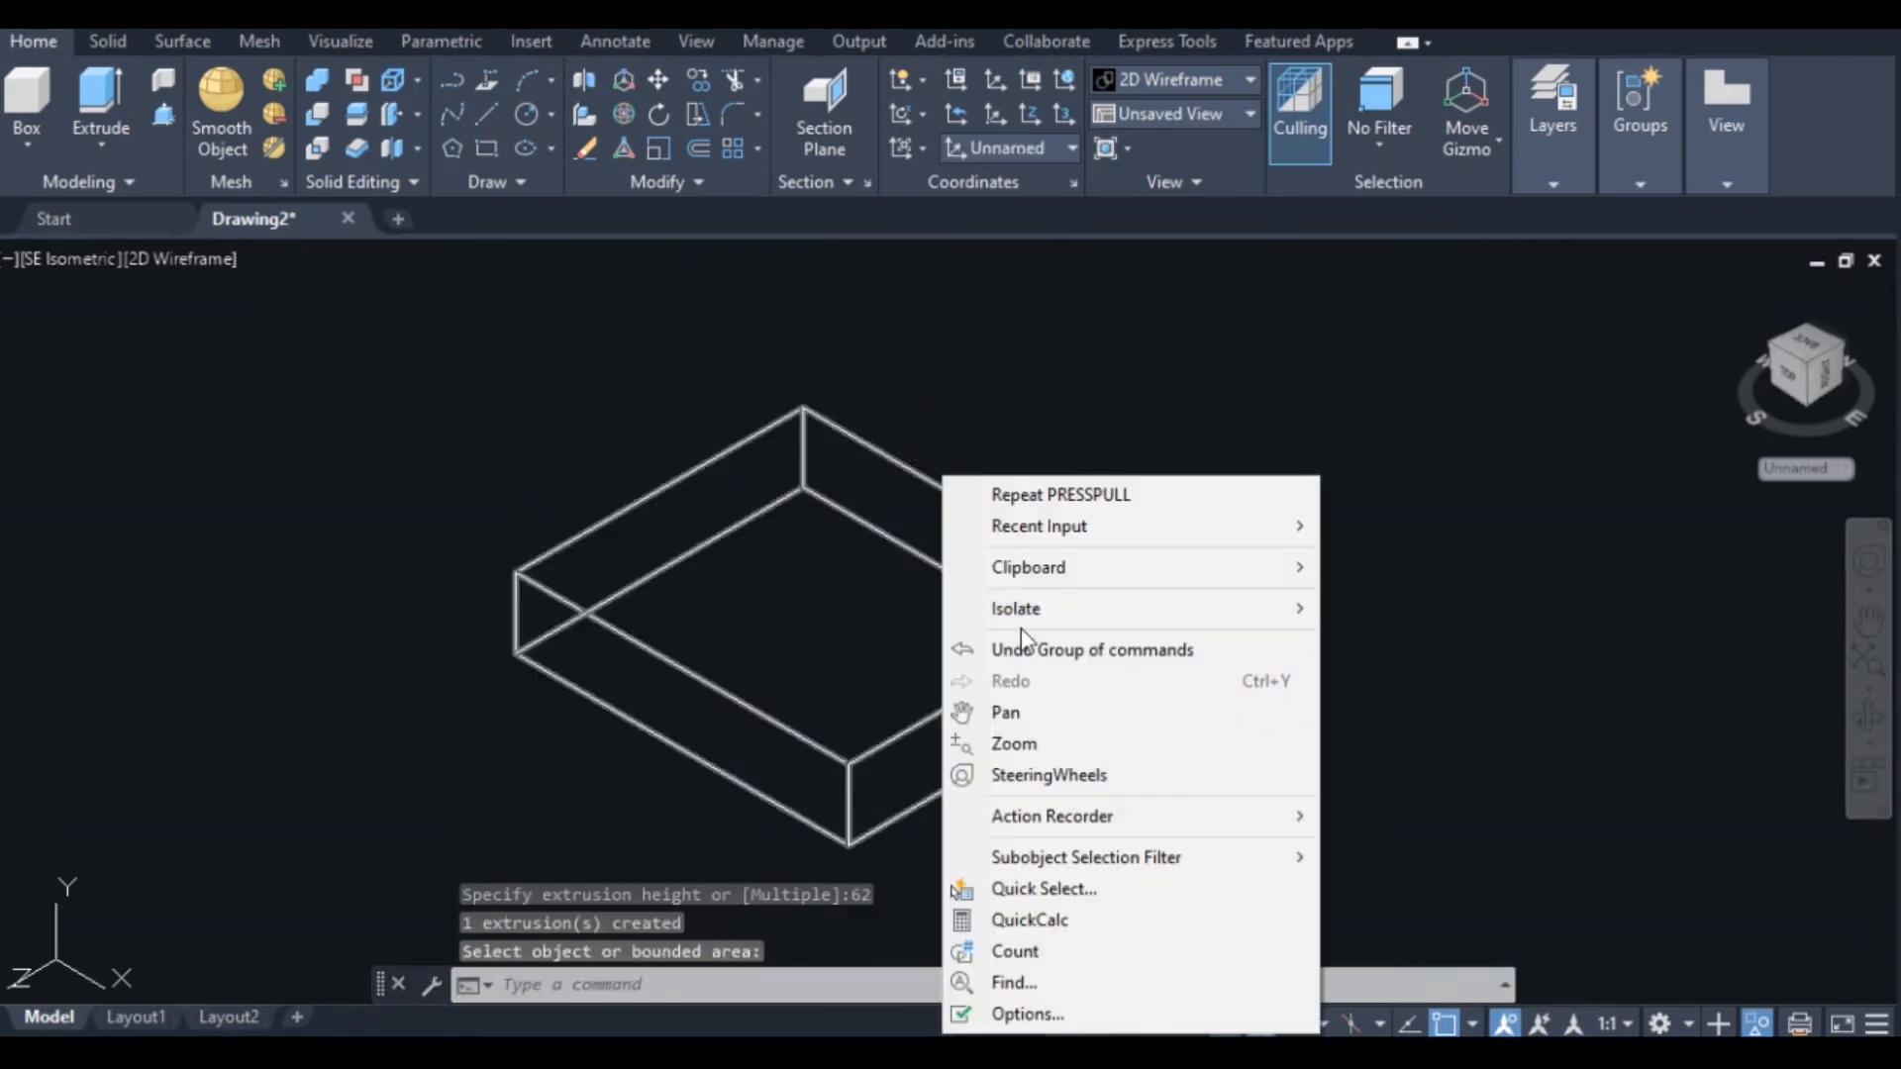
{"action": "mouse_move", "coordinate": [1102, 622]}
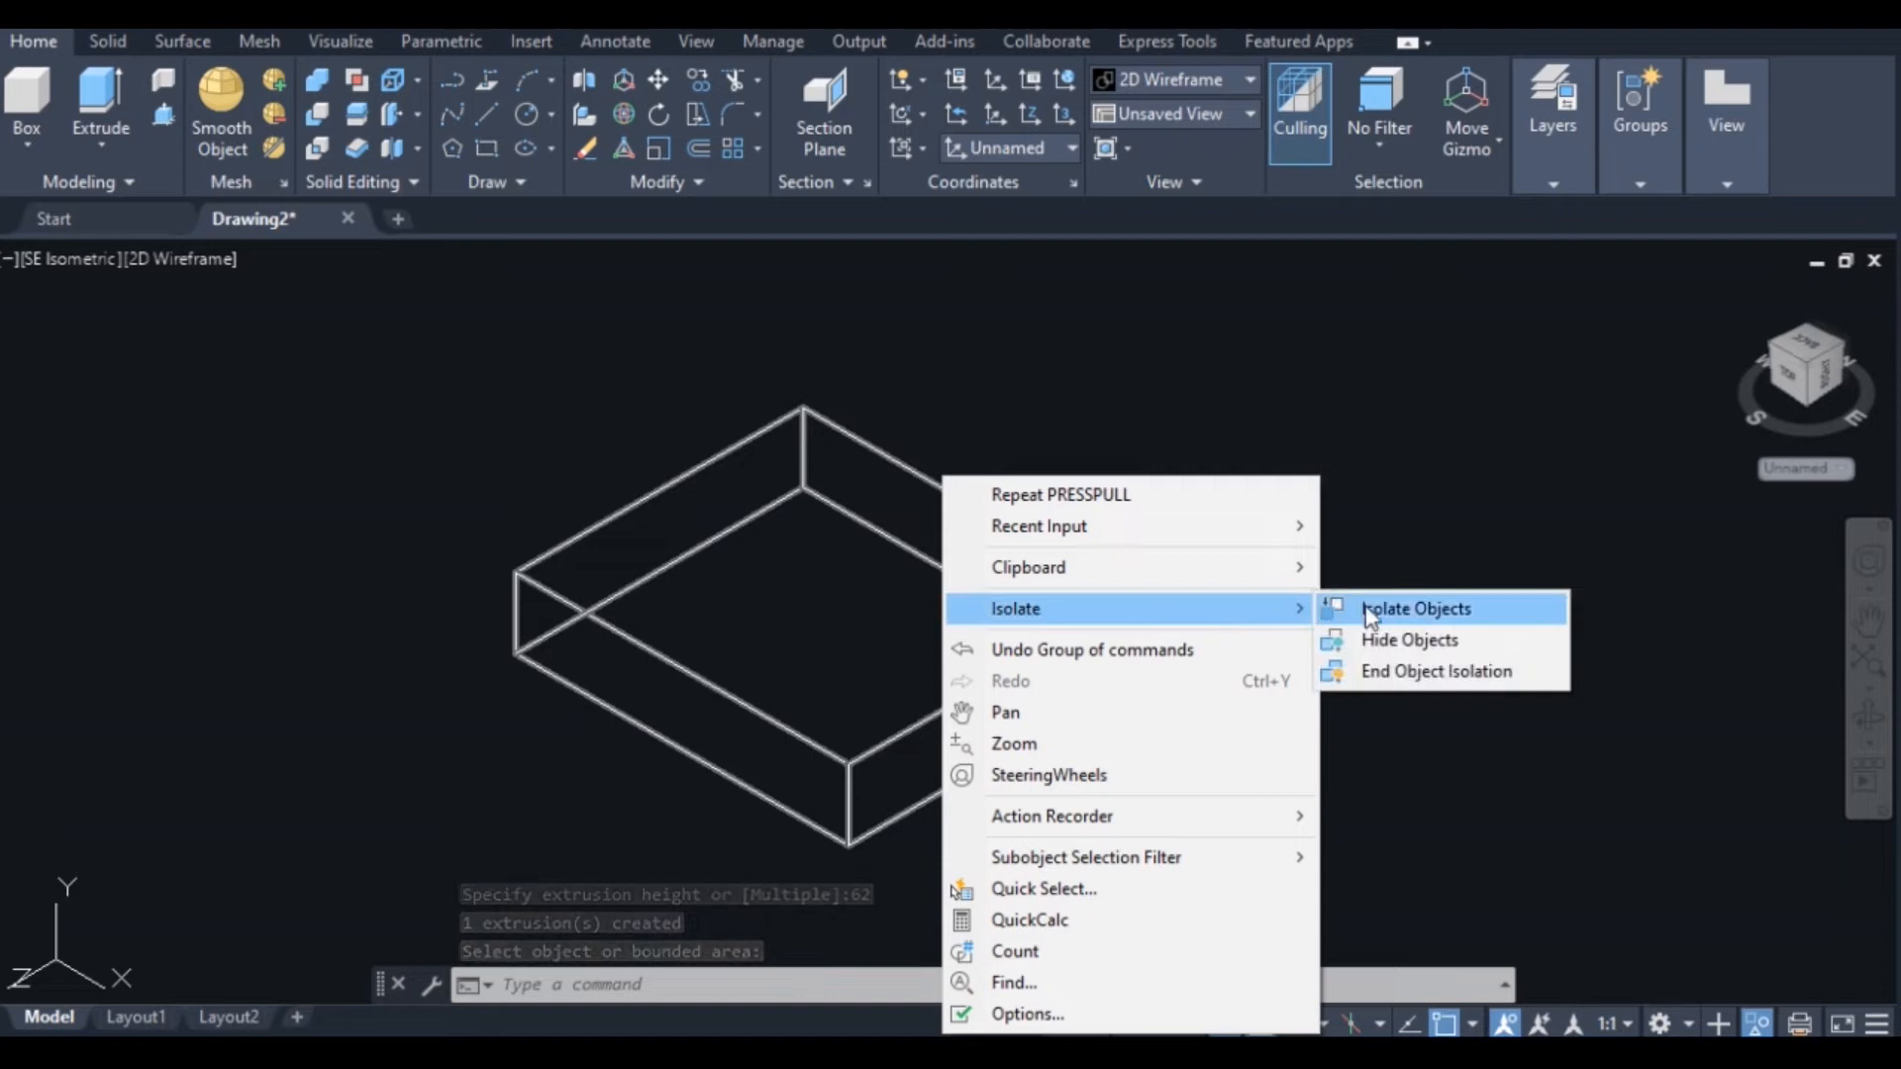
{"action": "left_click", "coordinate": [1392, 662]}
{"action": "scroll", "coordinate": [1332, 605], "scroll_direction": "down", "scroll_amount": 3}
{"action": "scroll", "coordinate": [1334, 603], "scroll_direction": "up", "scroll_amount": 3}
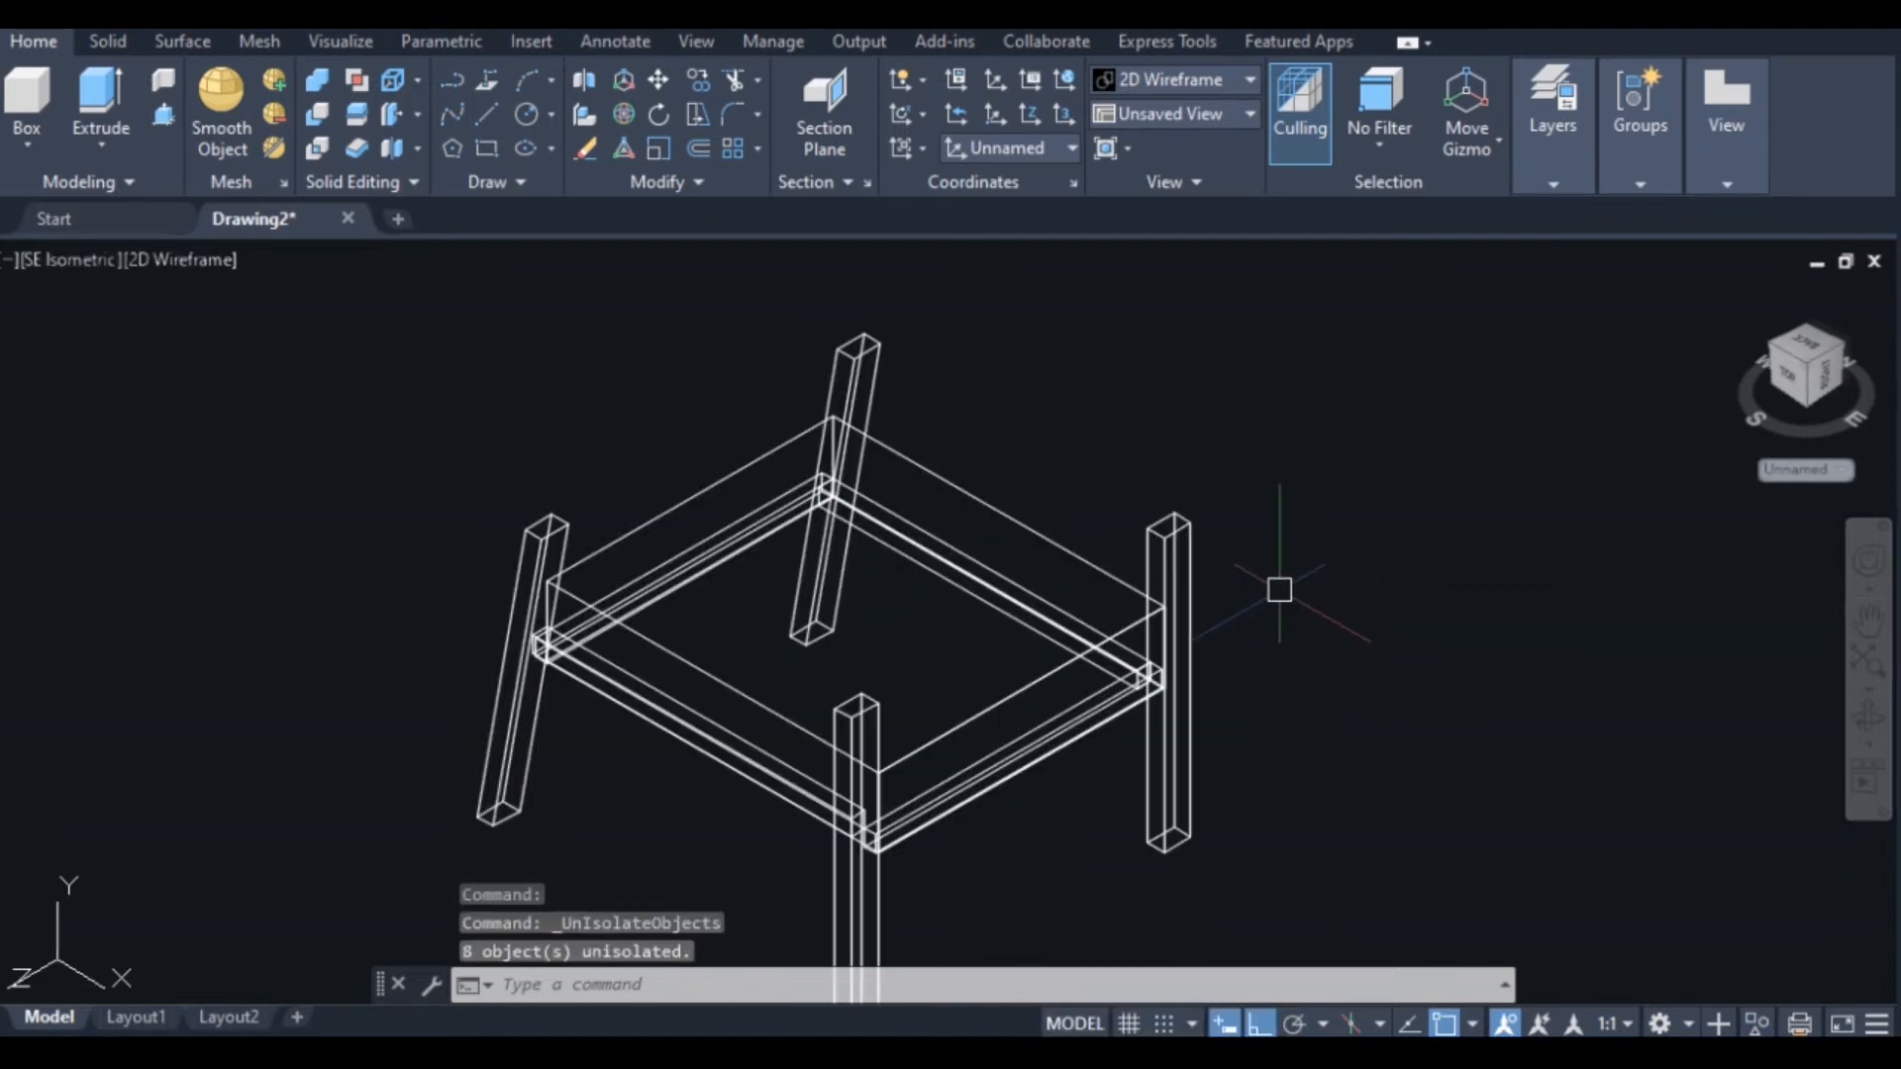
Isolate the new rectangular block resting between the four legs
{"action": "left_click", "coordinate": [938, 471]}
{"action": "right_click", "coordinate": [939, 471]}
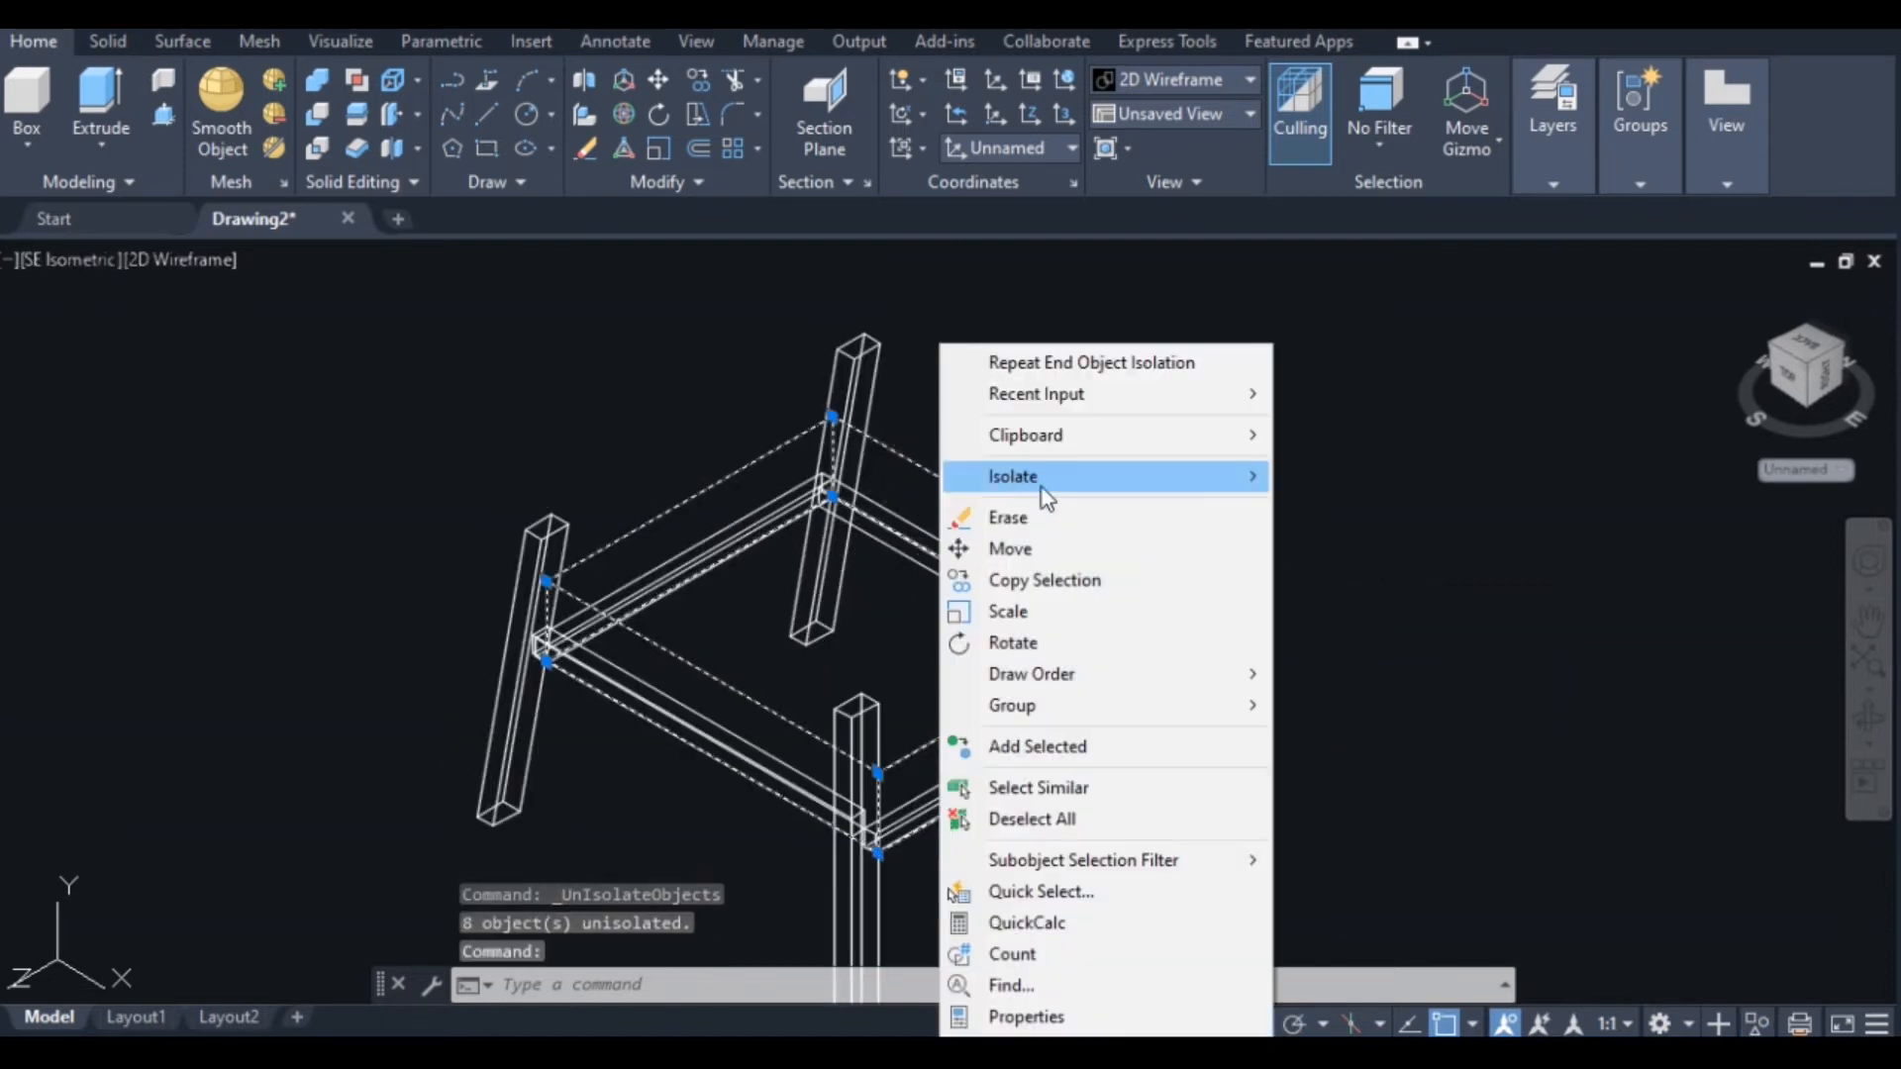
{"action": "mouse_move", "coordinate": [1160, 481]}
{"action": "left_click", "coordinate": [1345, 479]}
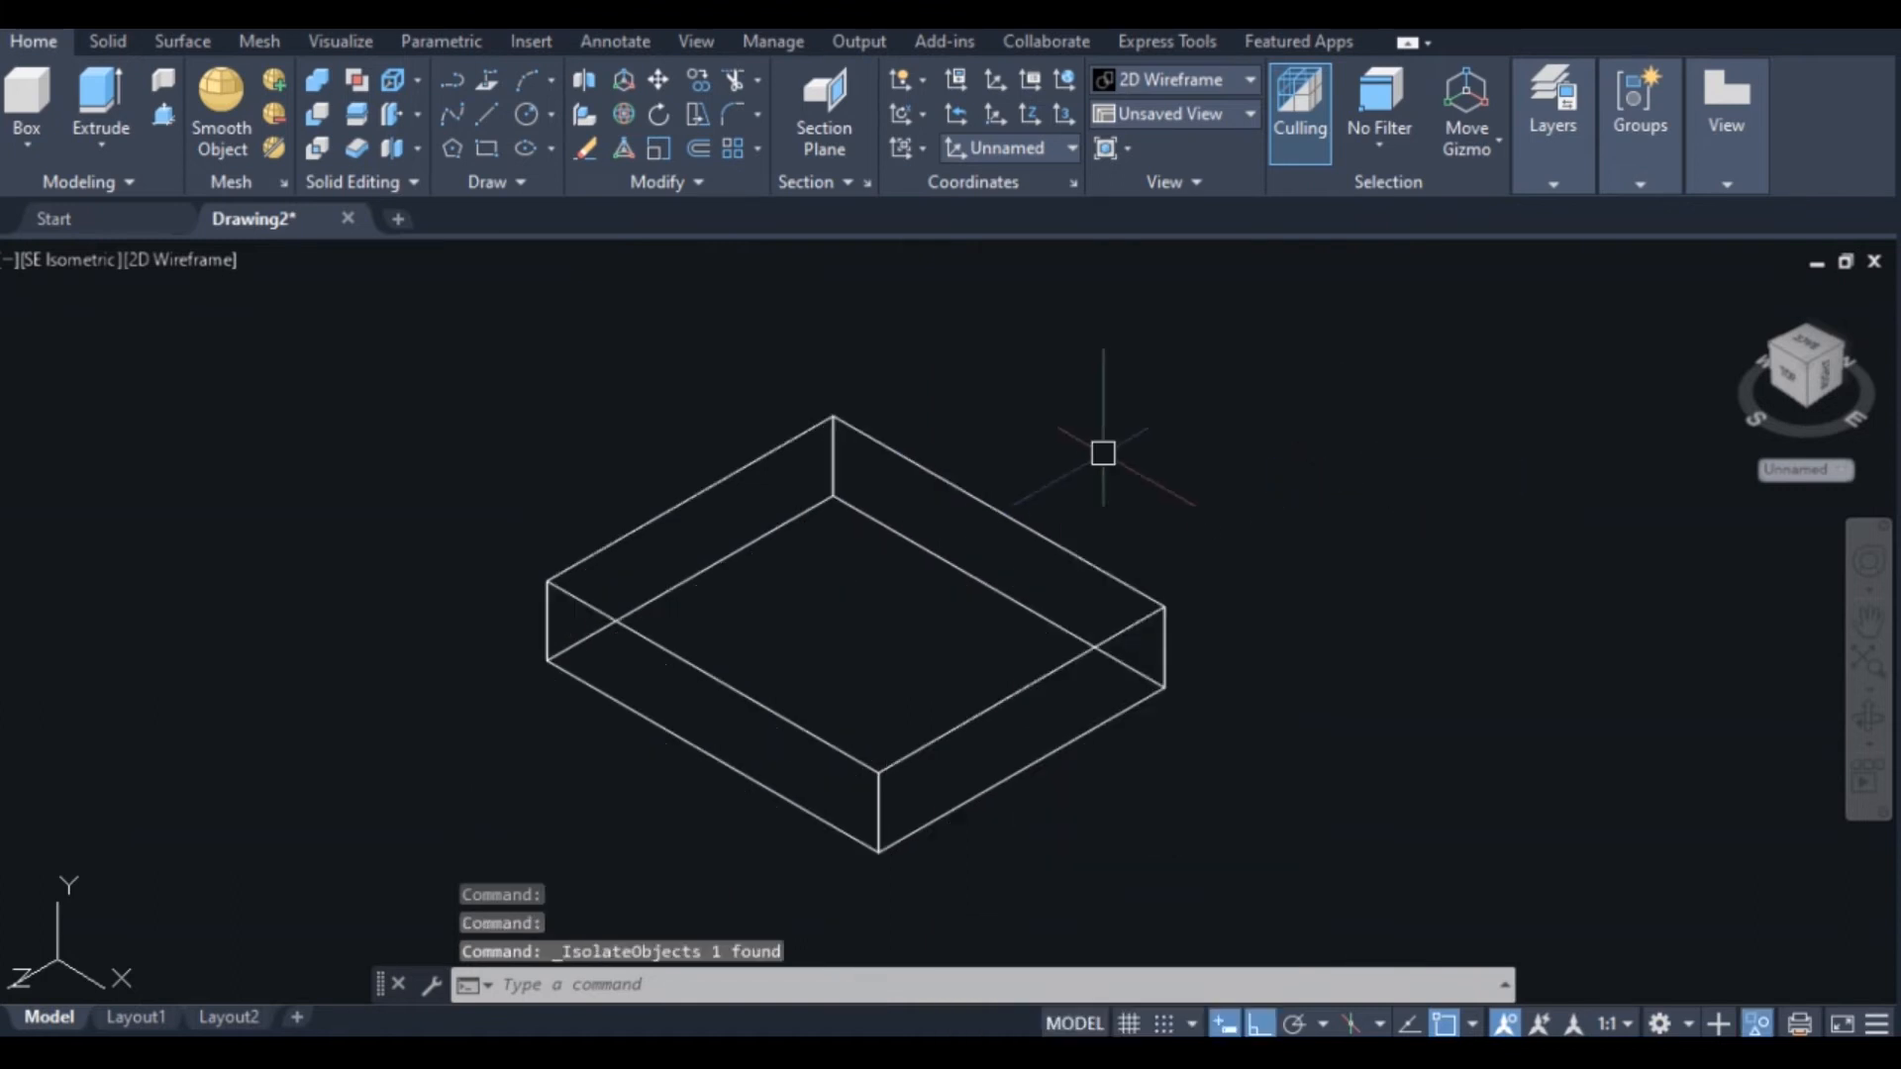
Fillet the edges of the isolated rectangular block with a 2 cm radius
{"action": "type", "text": "FILLET"}
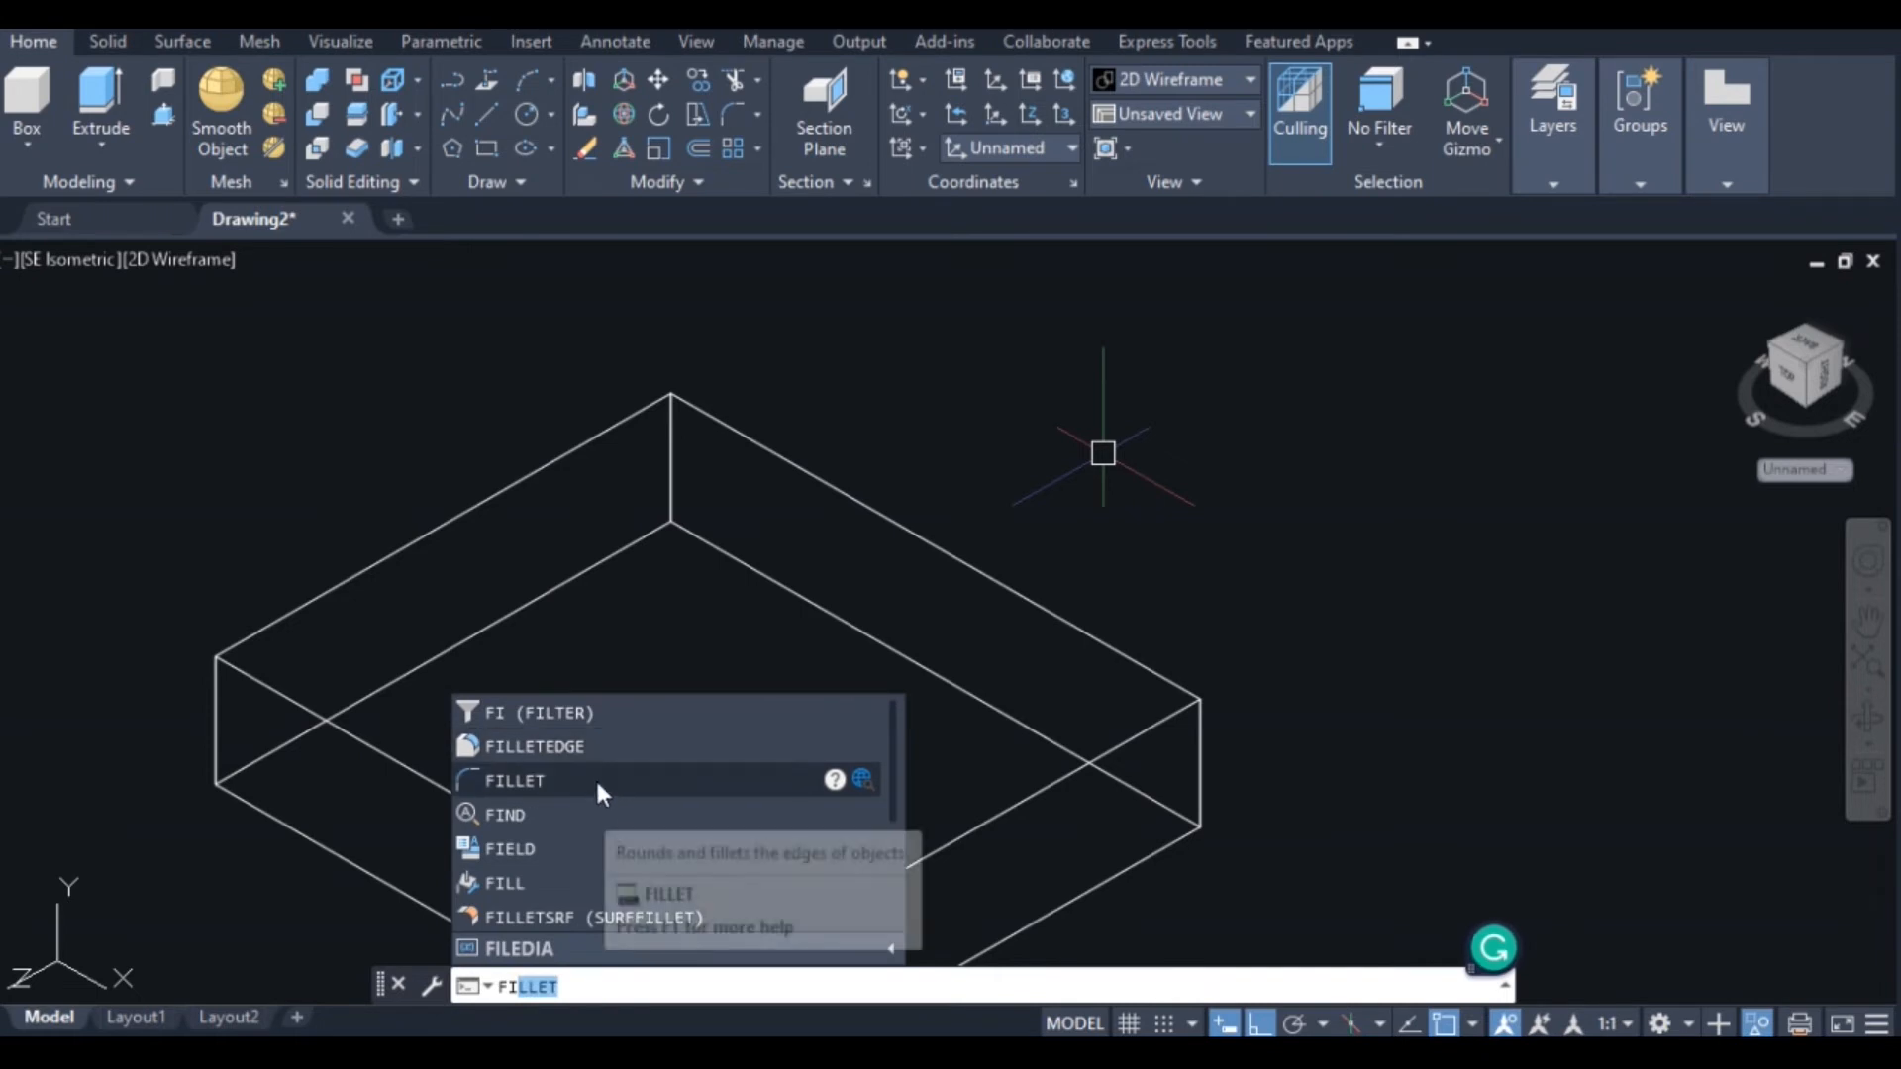
{"action": "left_click", "coordinate": [598, 780]}
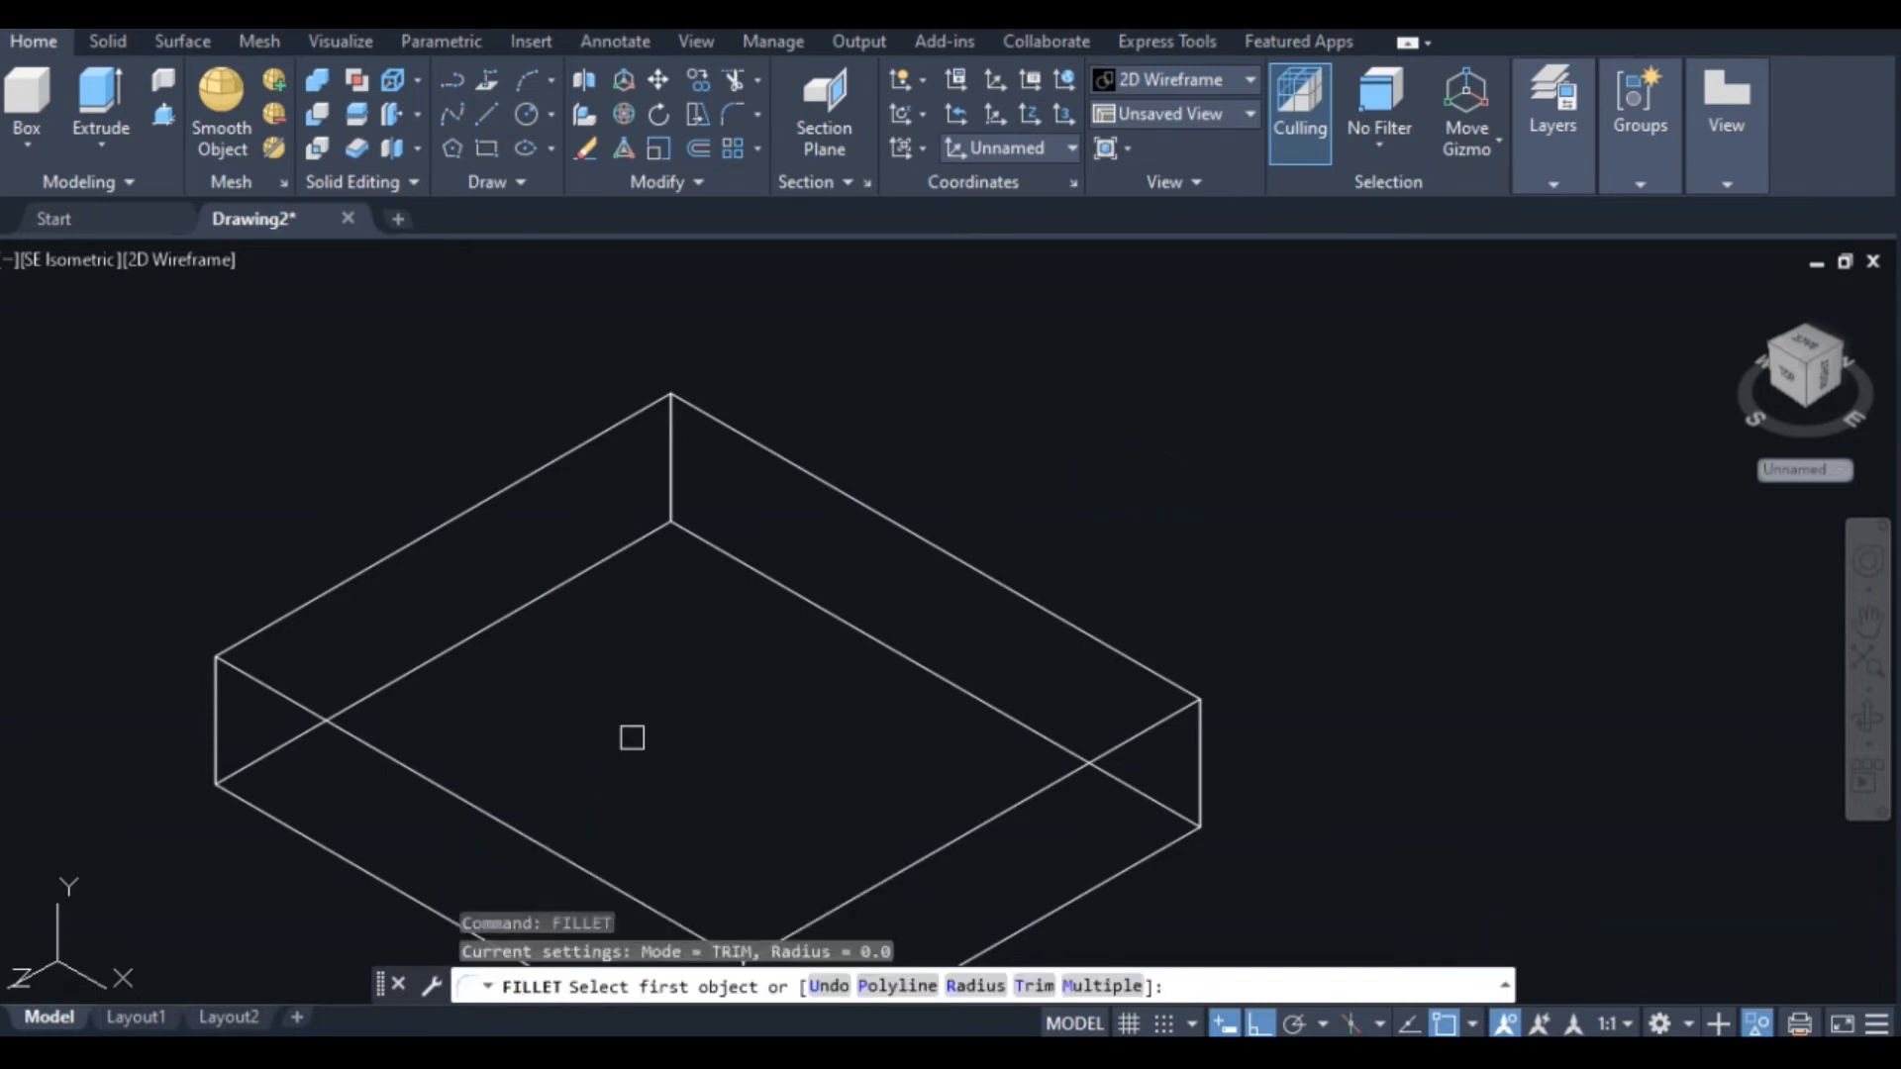
{"action": "left_click", "coordinate": [943, 844]}
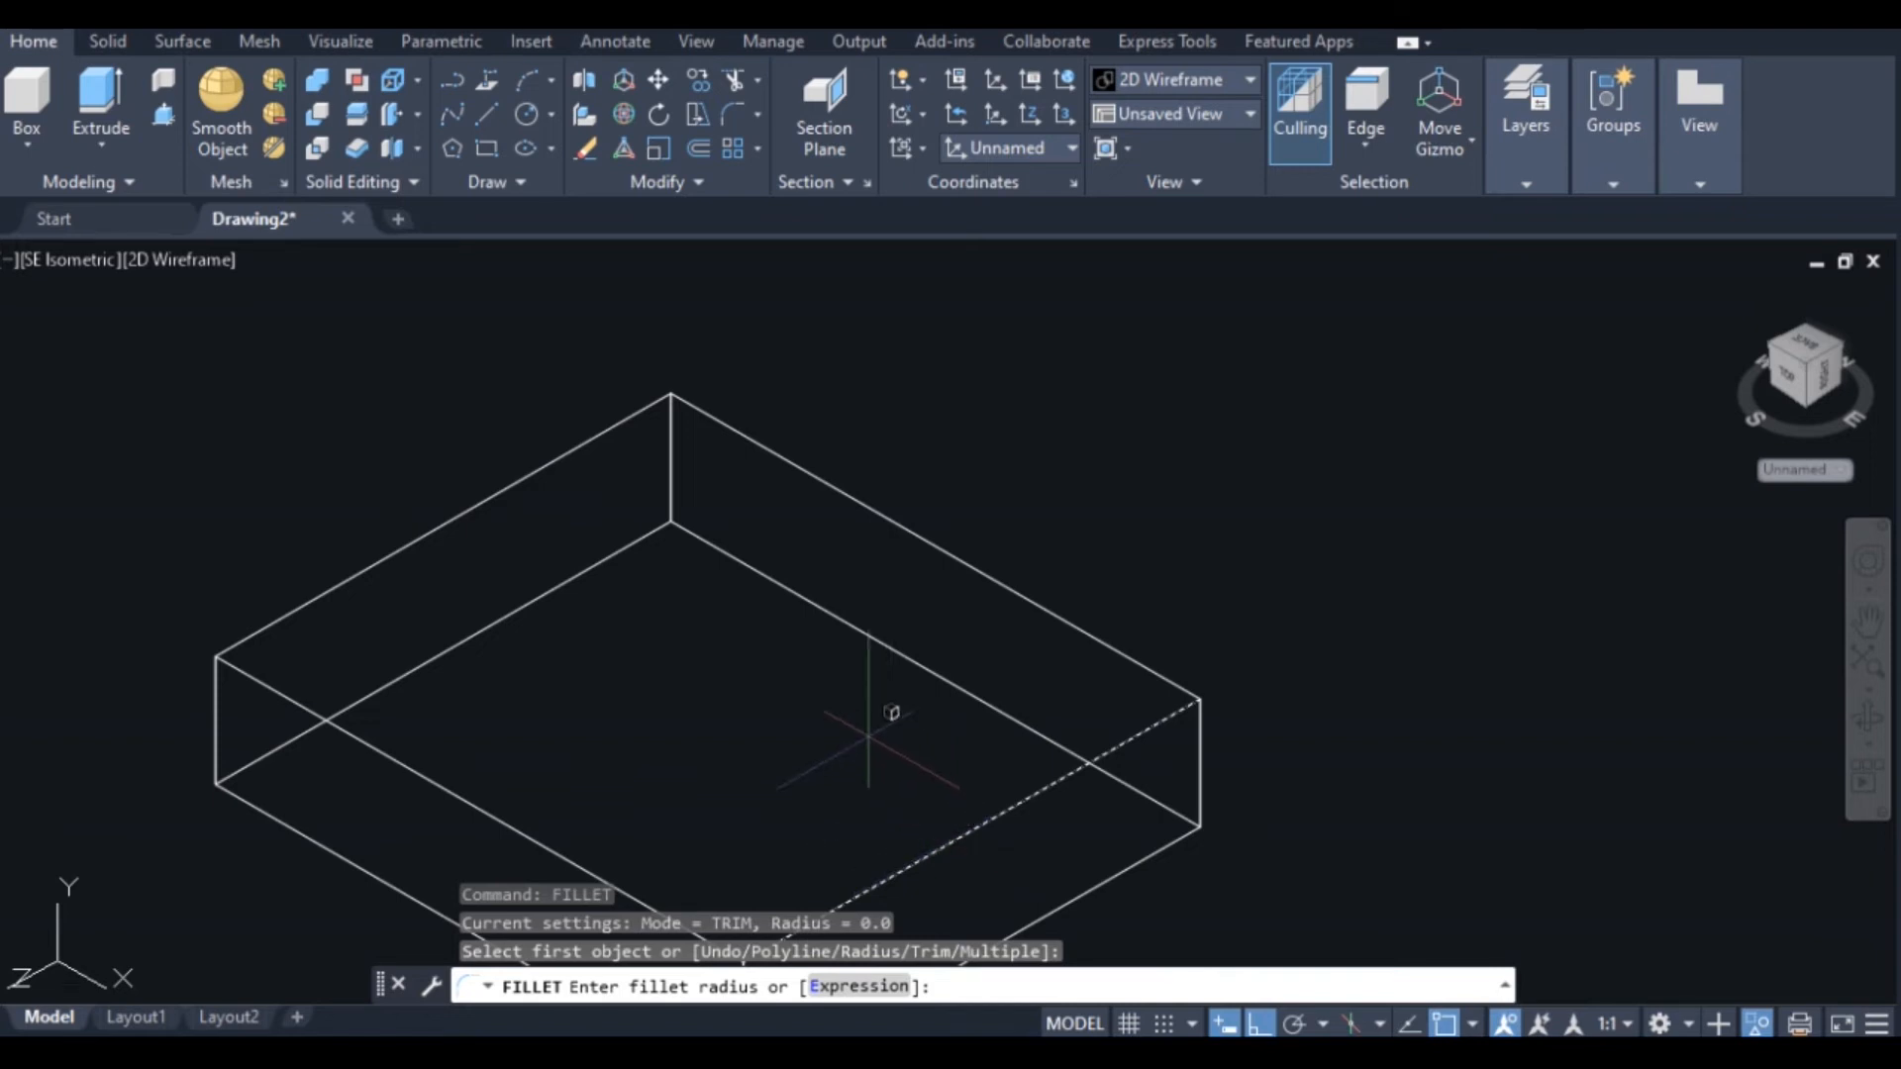
{"action": "type", "text": "2"}
{"action": "key", "text": "Return"}
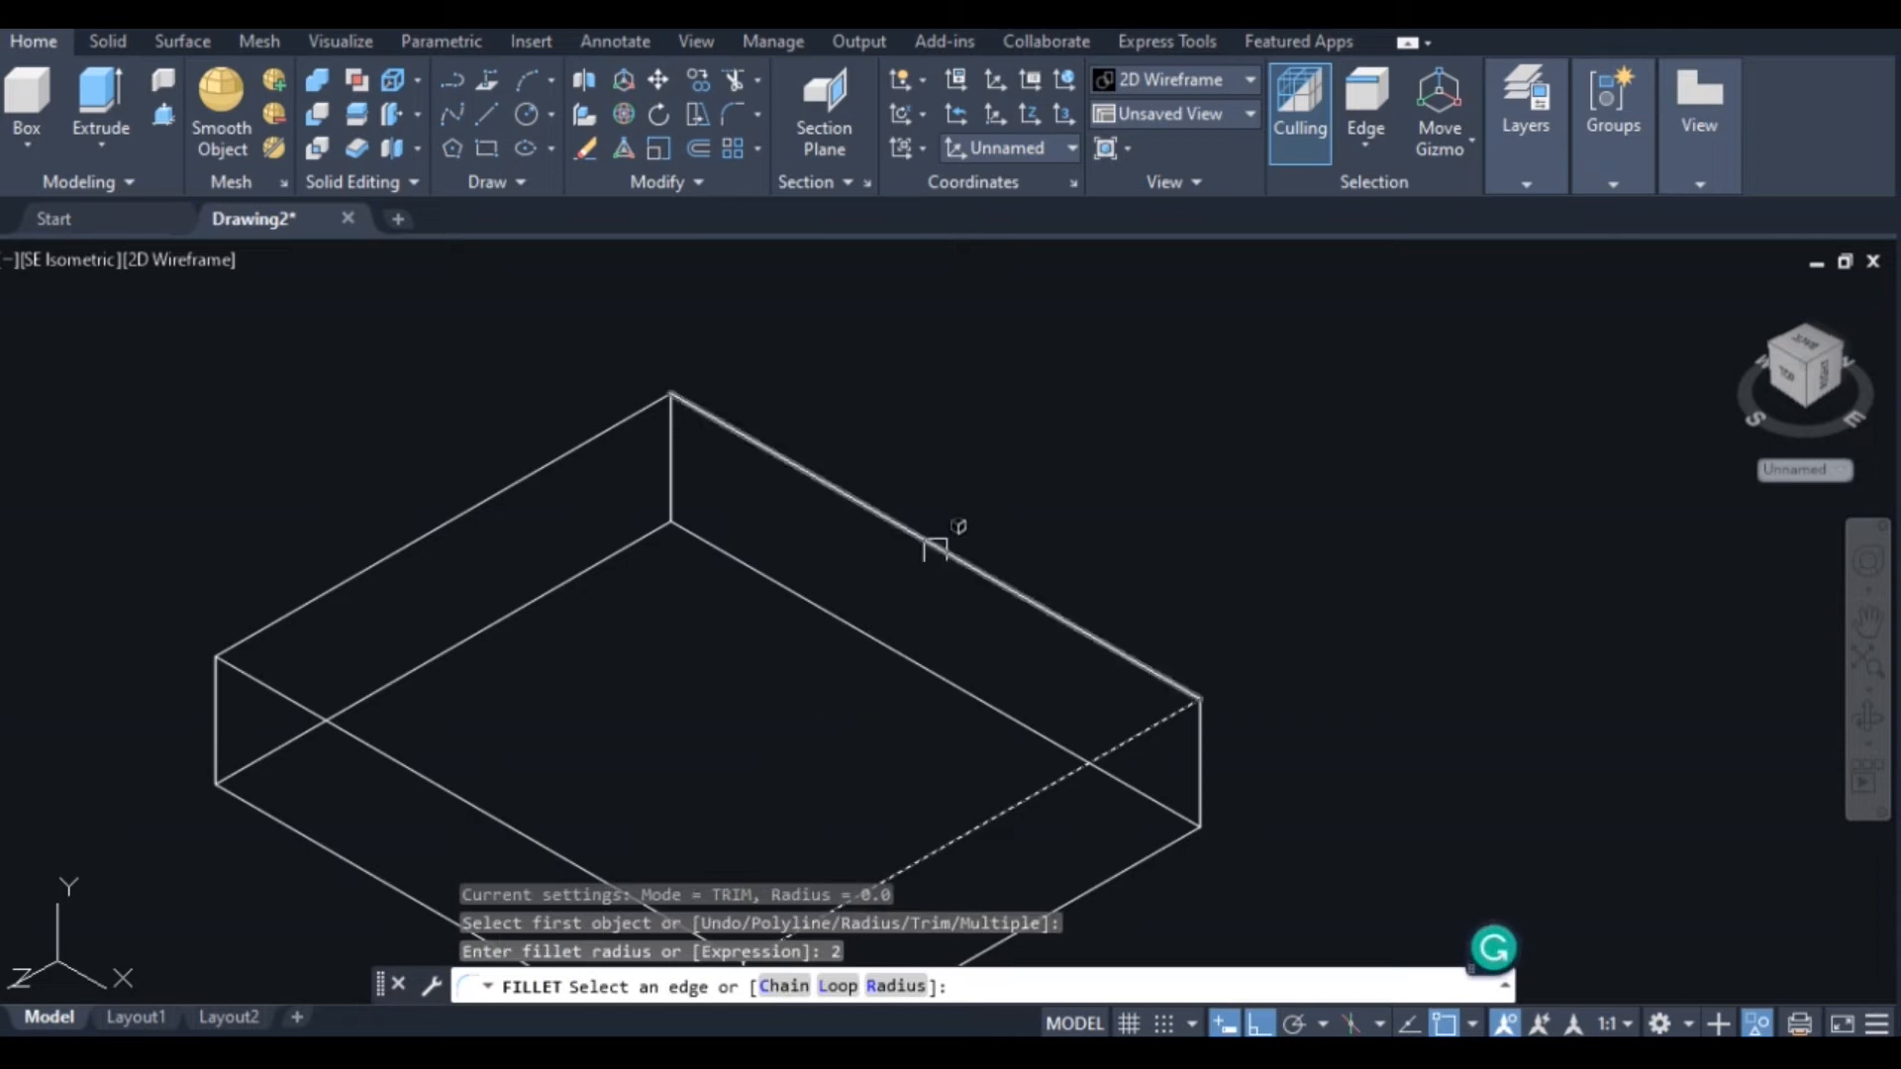
{"action": "left_click", "coordinate": [932, 547]}
{"action": "left_click", "coordinate": [883, 644]}
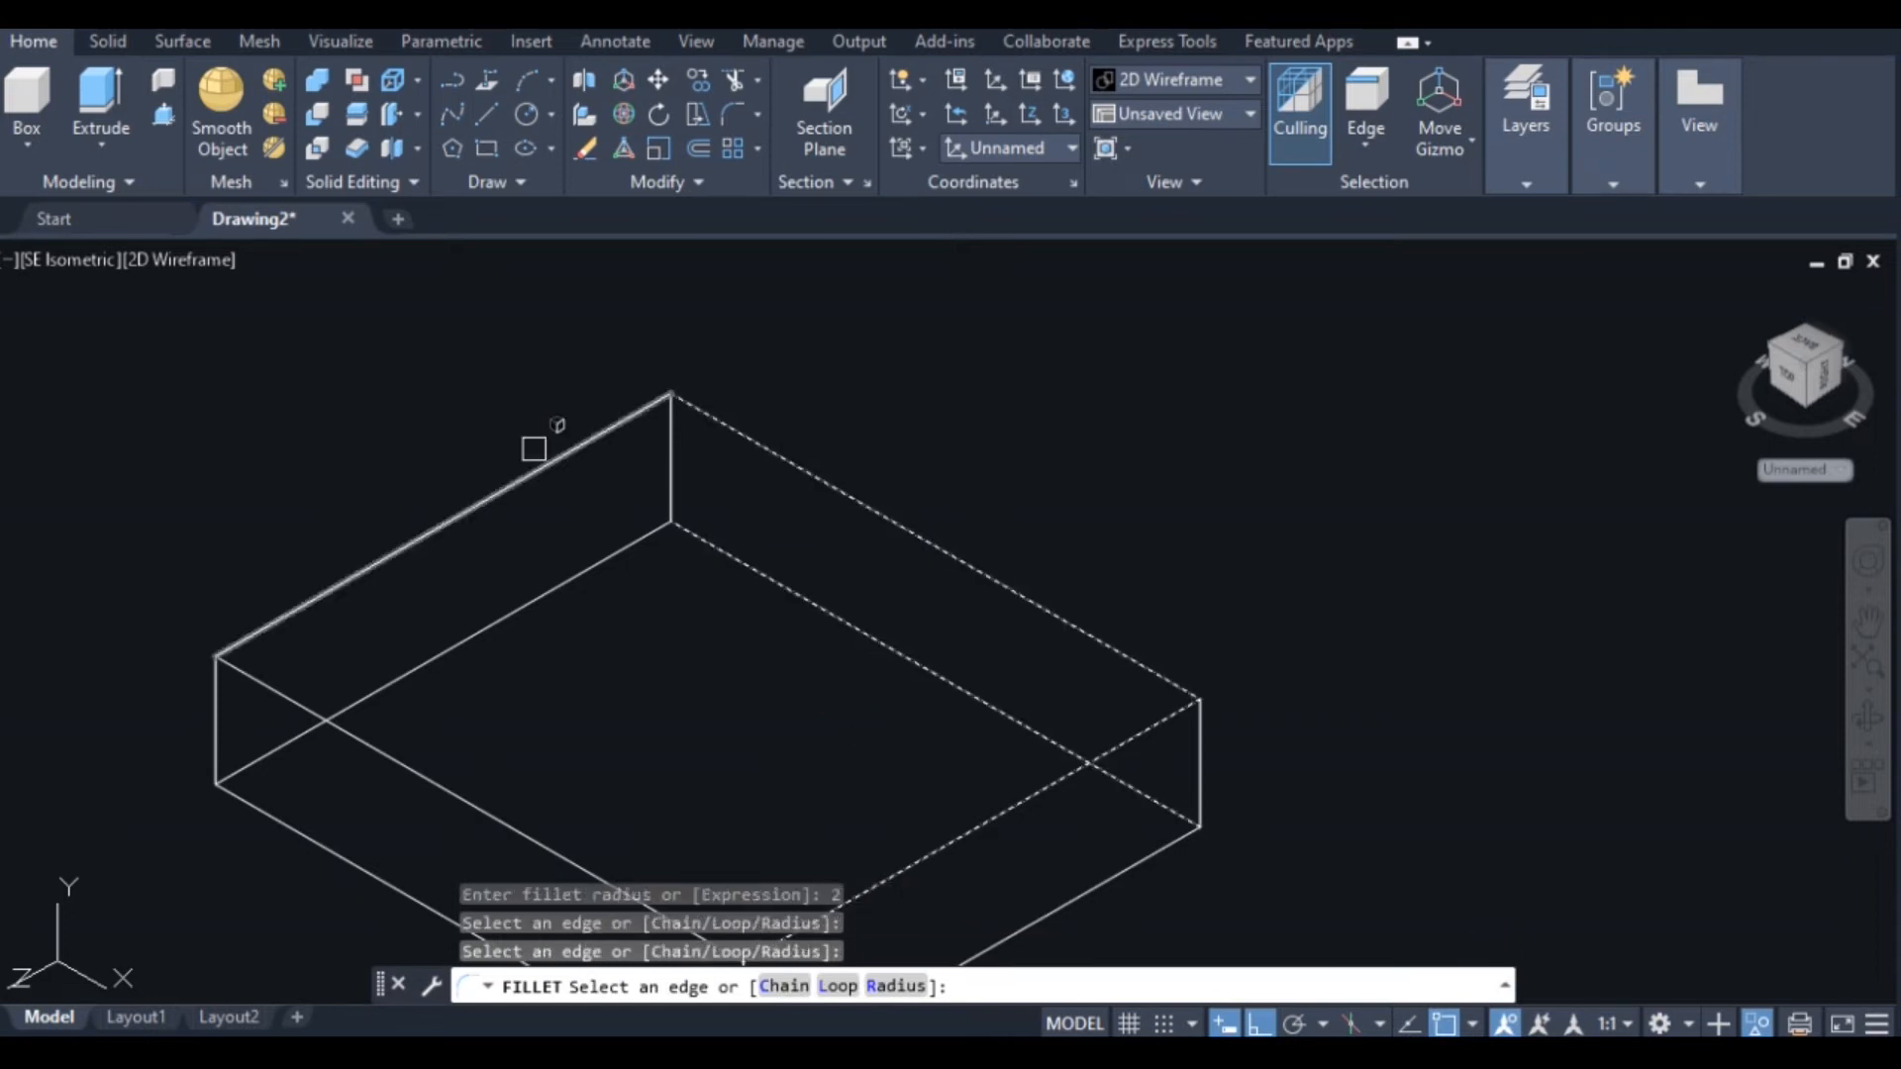
{"action": "left_click", "coordinate": [541, 469]}
{"action": "left_click", "coordinate": [551, 588]}
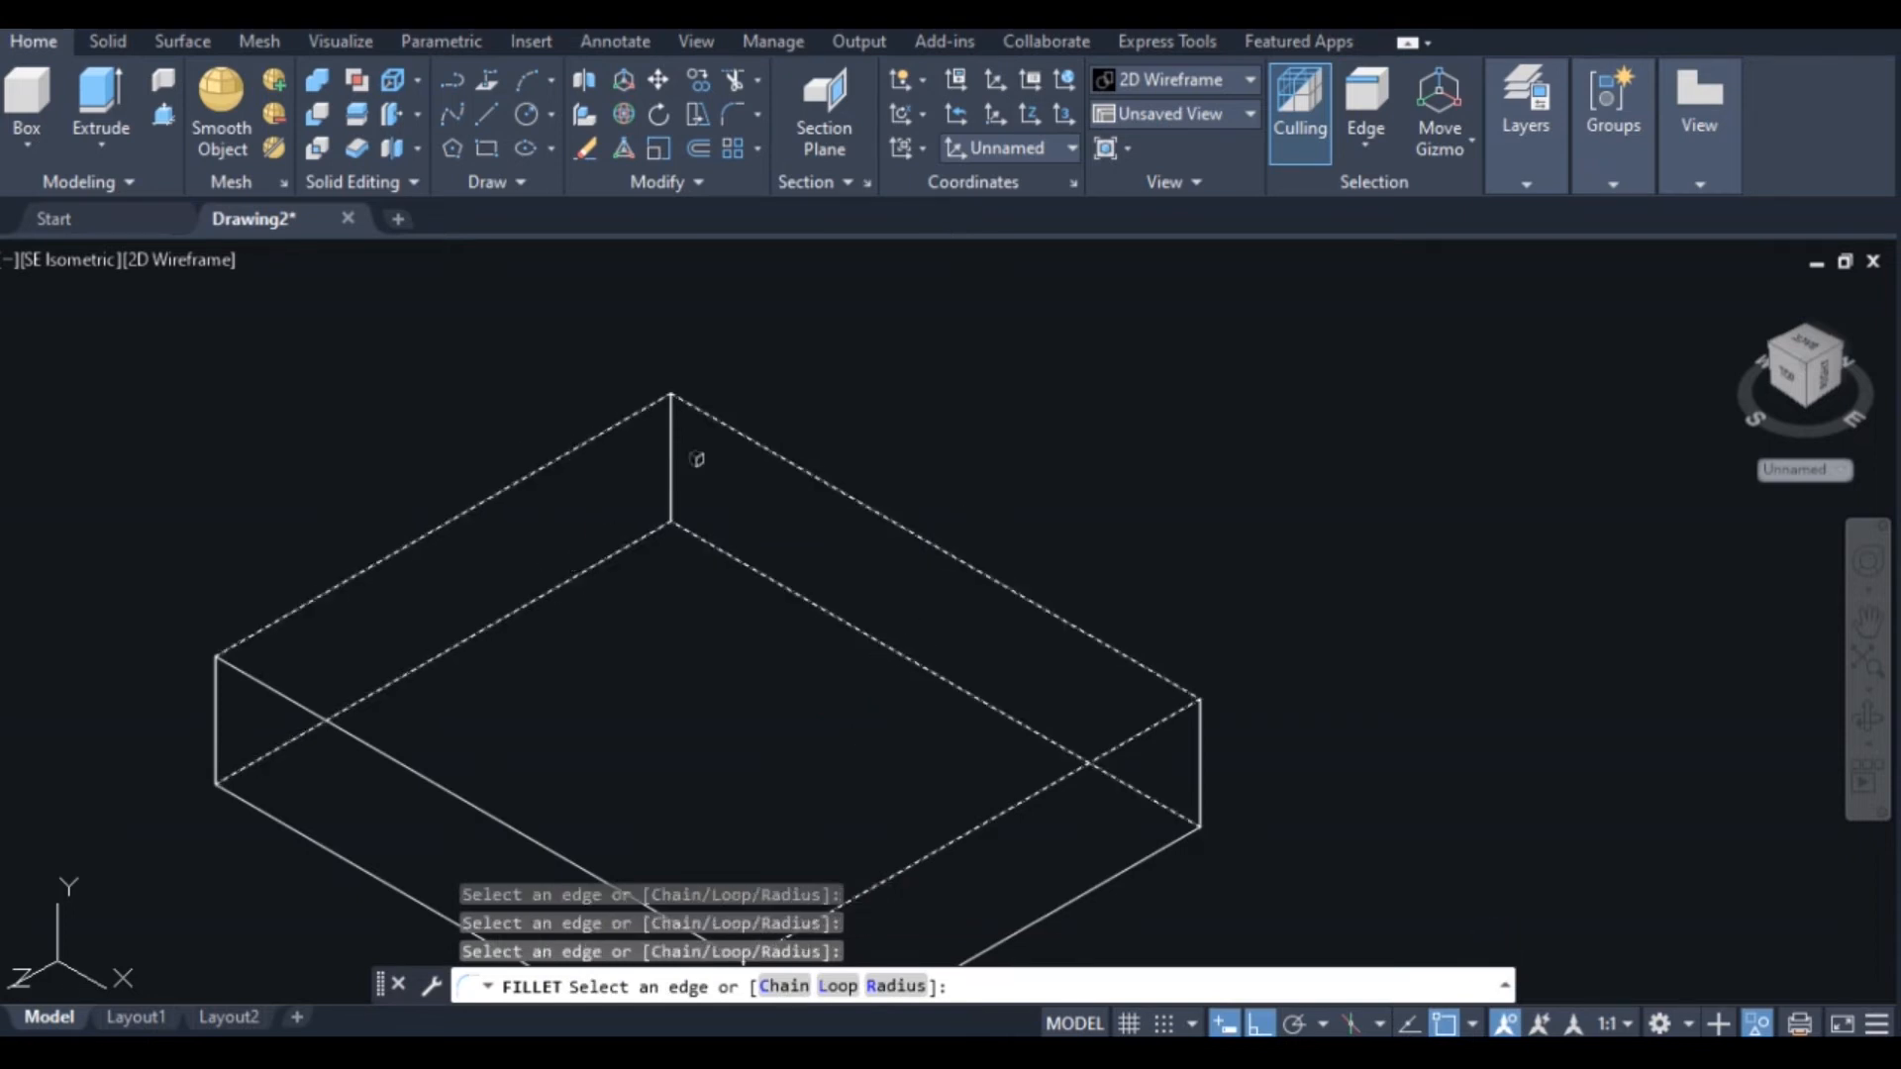
{"action": "left_click", "coordinate": [681, 460]}
{"action": "left_click", "coordinate": [265, 681]}
{"action": "scroll", "coordinate": [319, 640], "scroll_direction": "down", "scroll_amount": 2}
{"action": "left_click", "coordinate": [347, 777]}
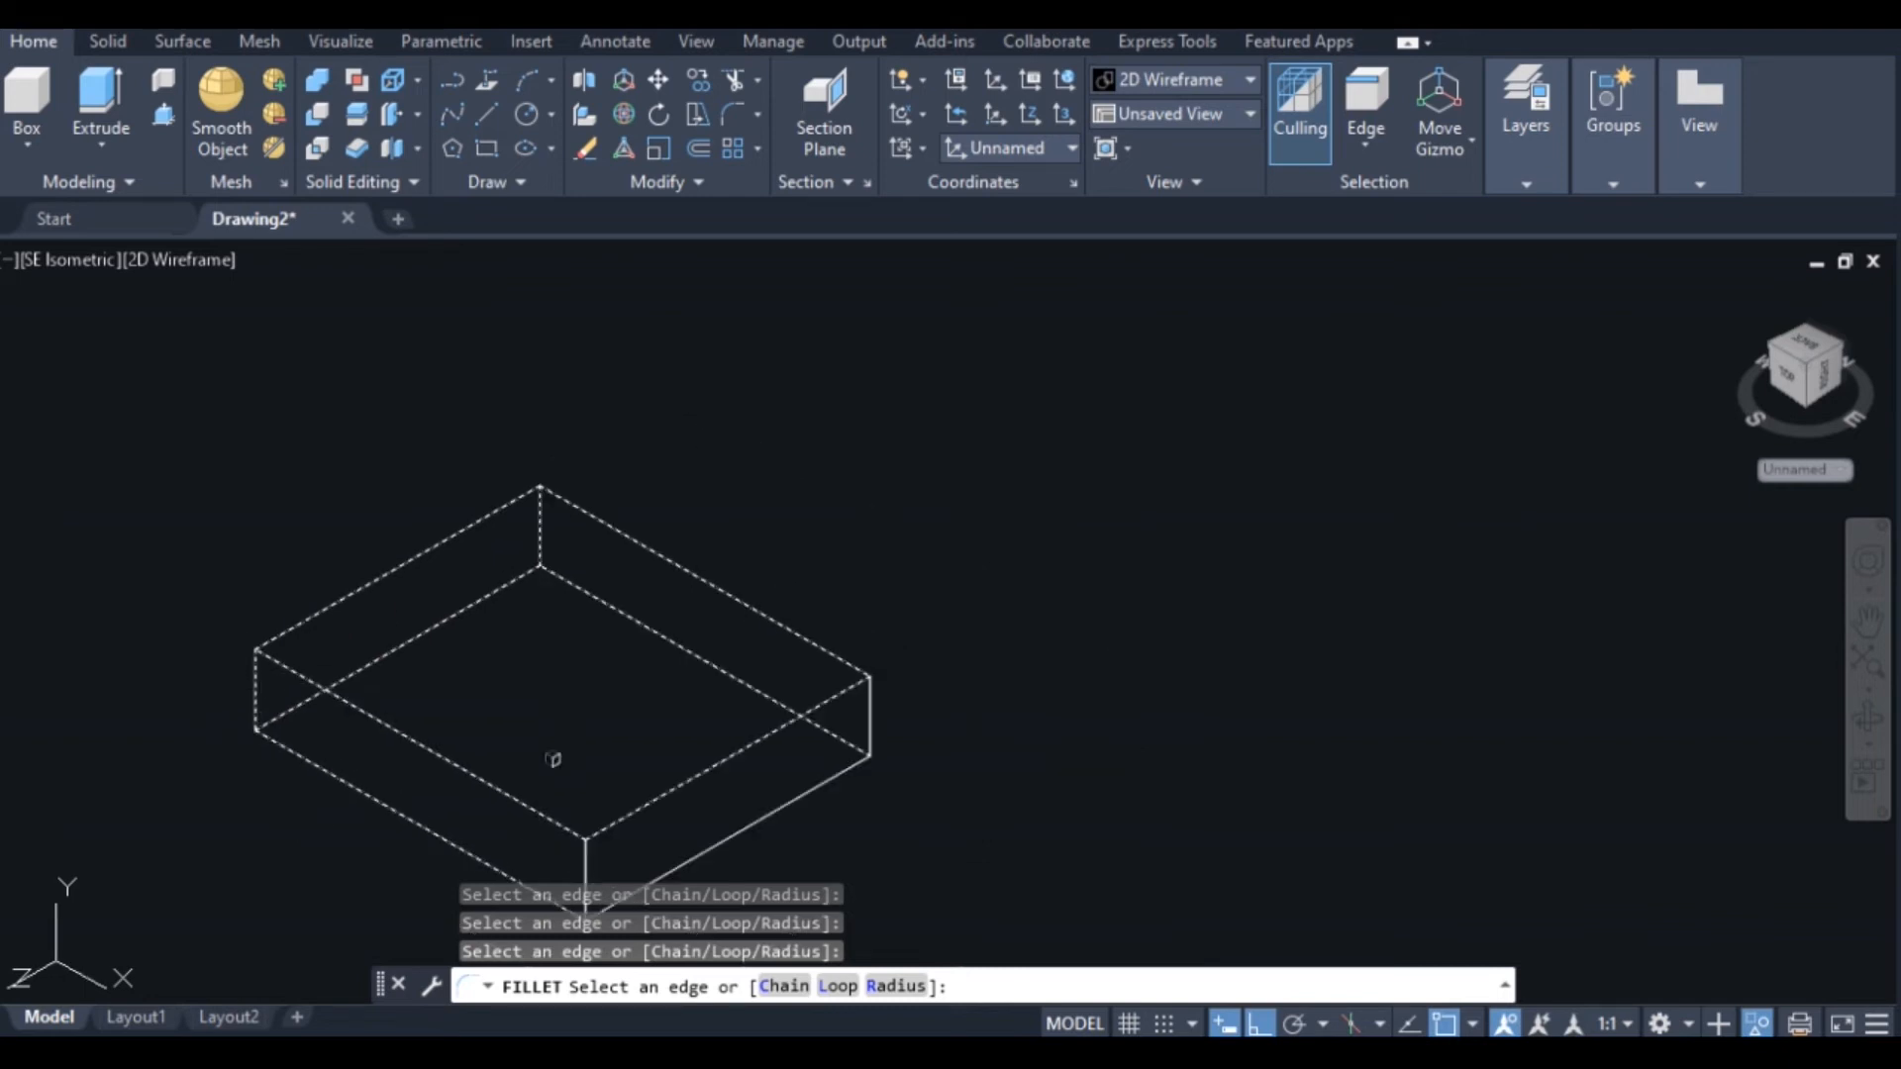
{"action": "left_click", "coordinate": [743, 826]}
{"action": "left_click", "coordinate": [868, 715]}
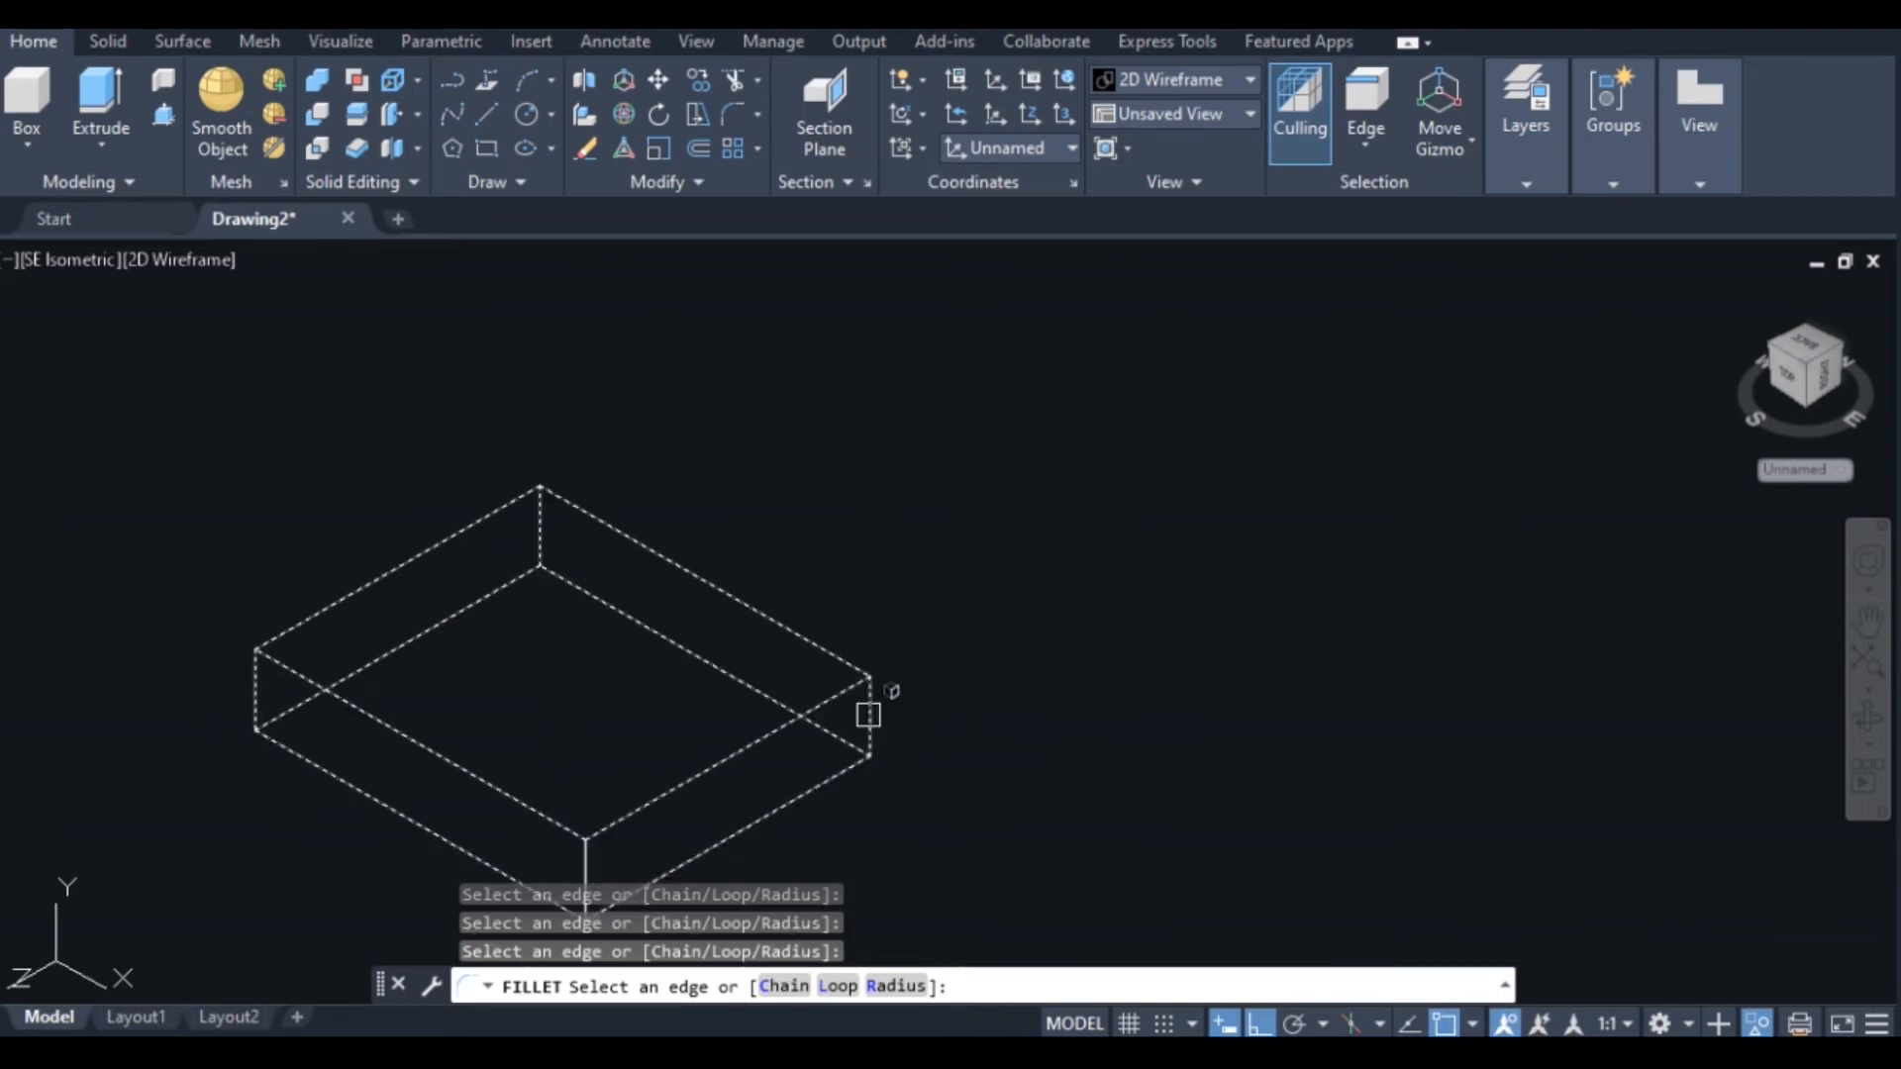
{"action": "right_click", "coordinate": [838, 597]}
{"action": "left_click", "coordinate": [896, 612]}
End the object isolation to bring back the legs and crosspieces around the filleted block
{"action": "right_click", "coordinate": [642, 451]}
{"action": "mouse_move", "coordinate": [946, 594]}
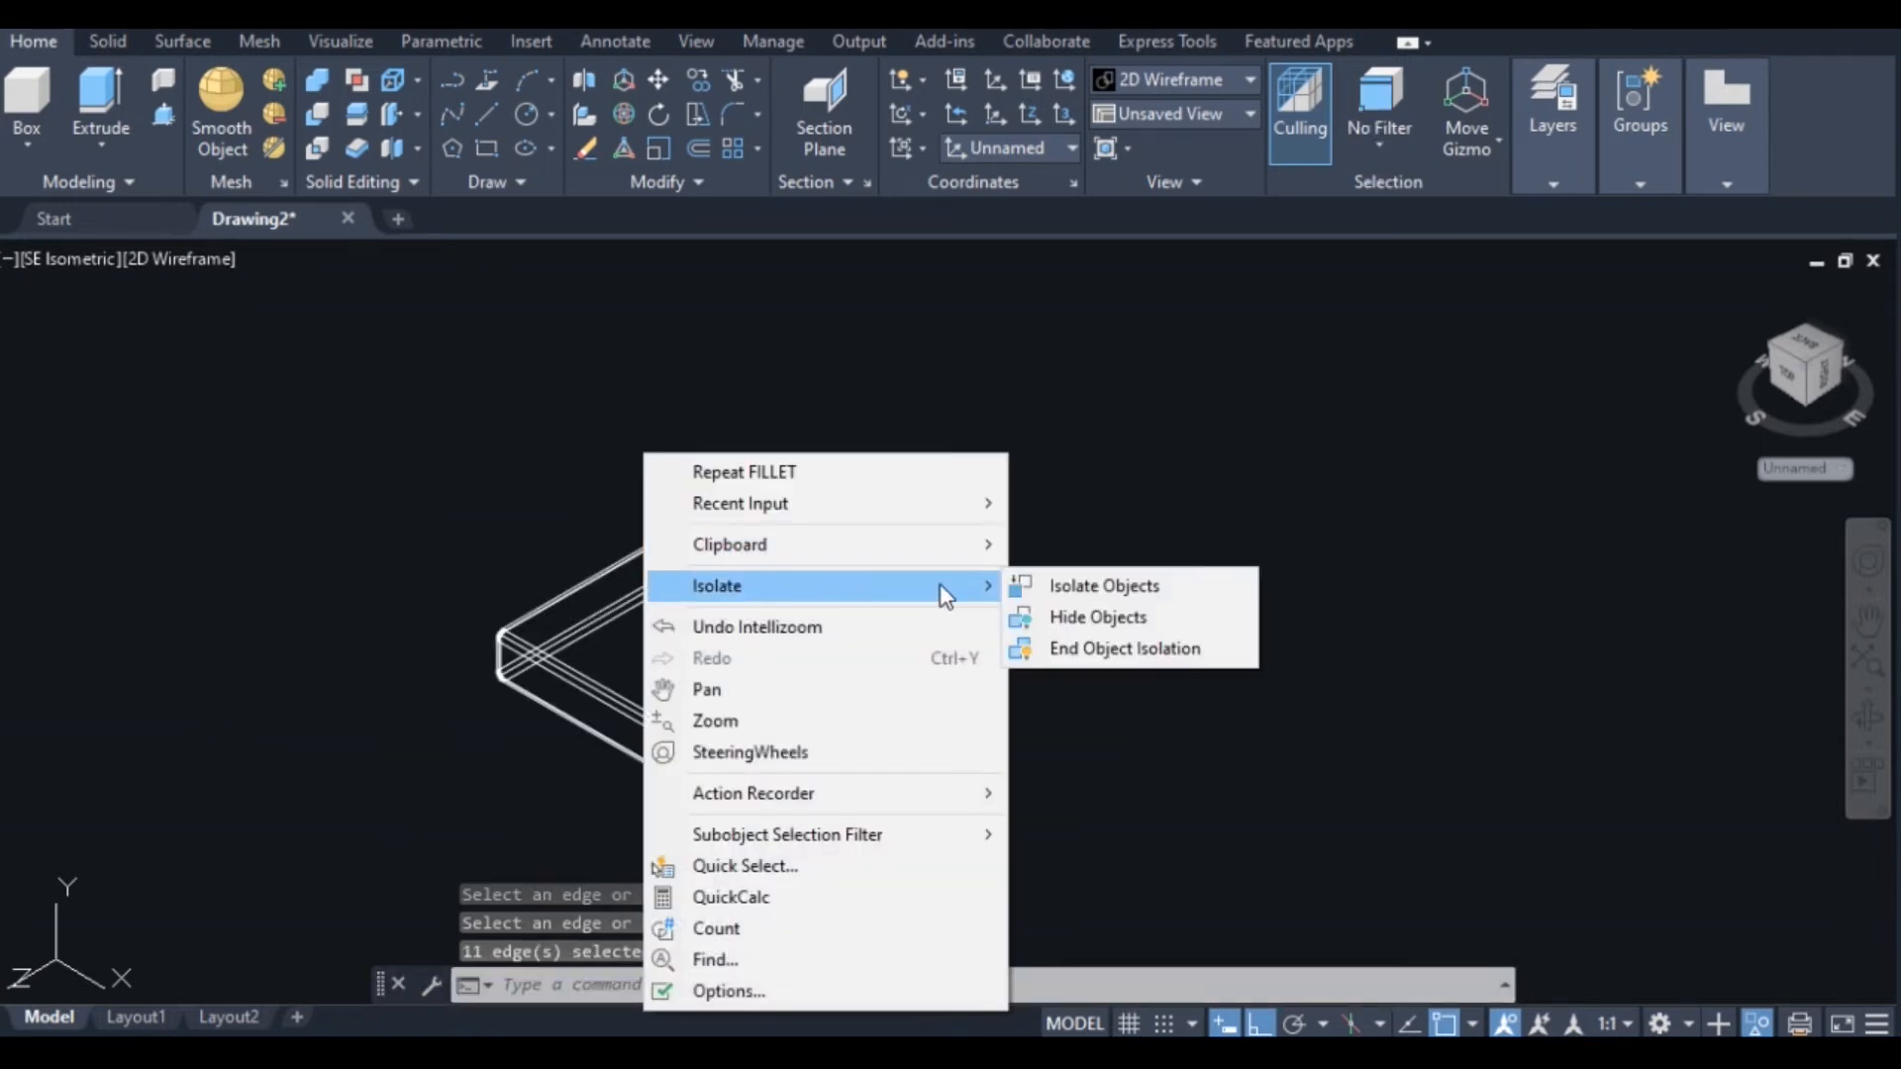
{"action": "left_click", "coordinate": [1123, 647]}
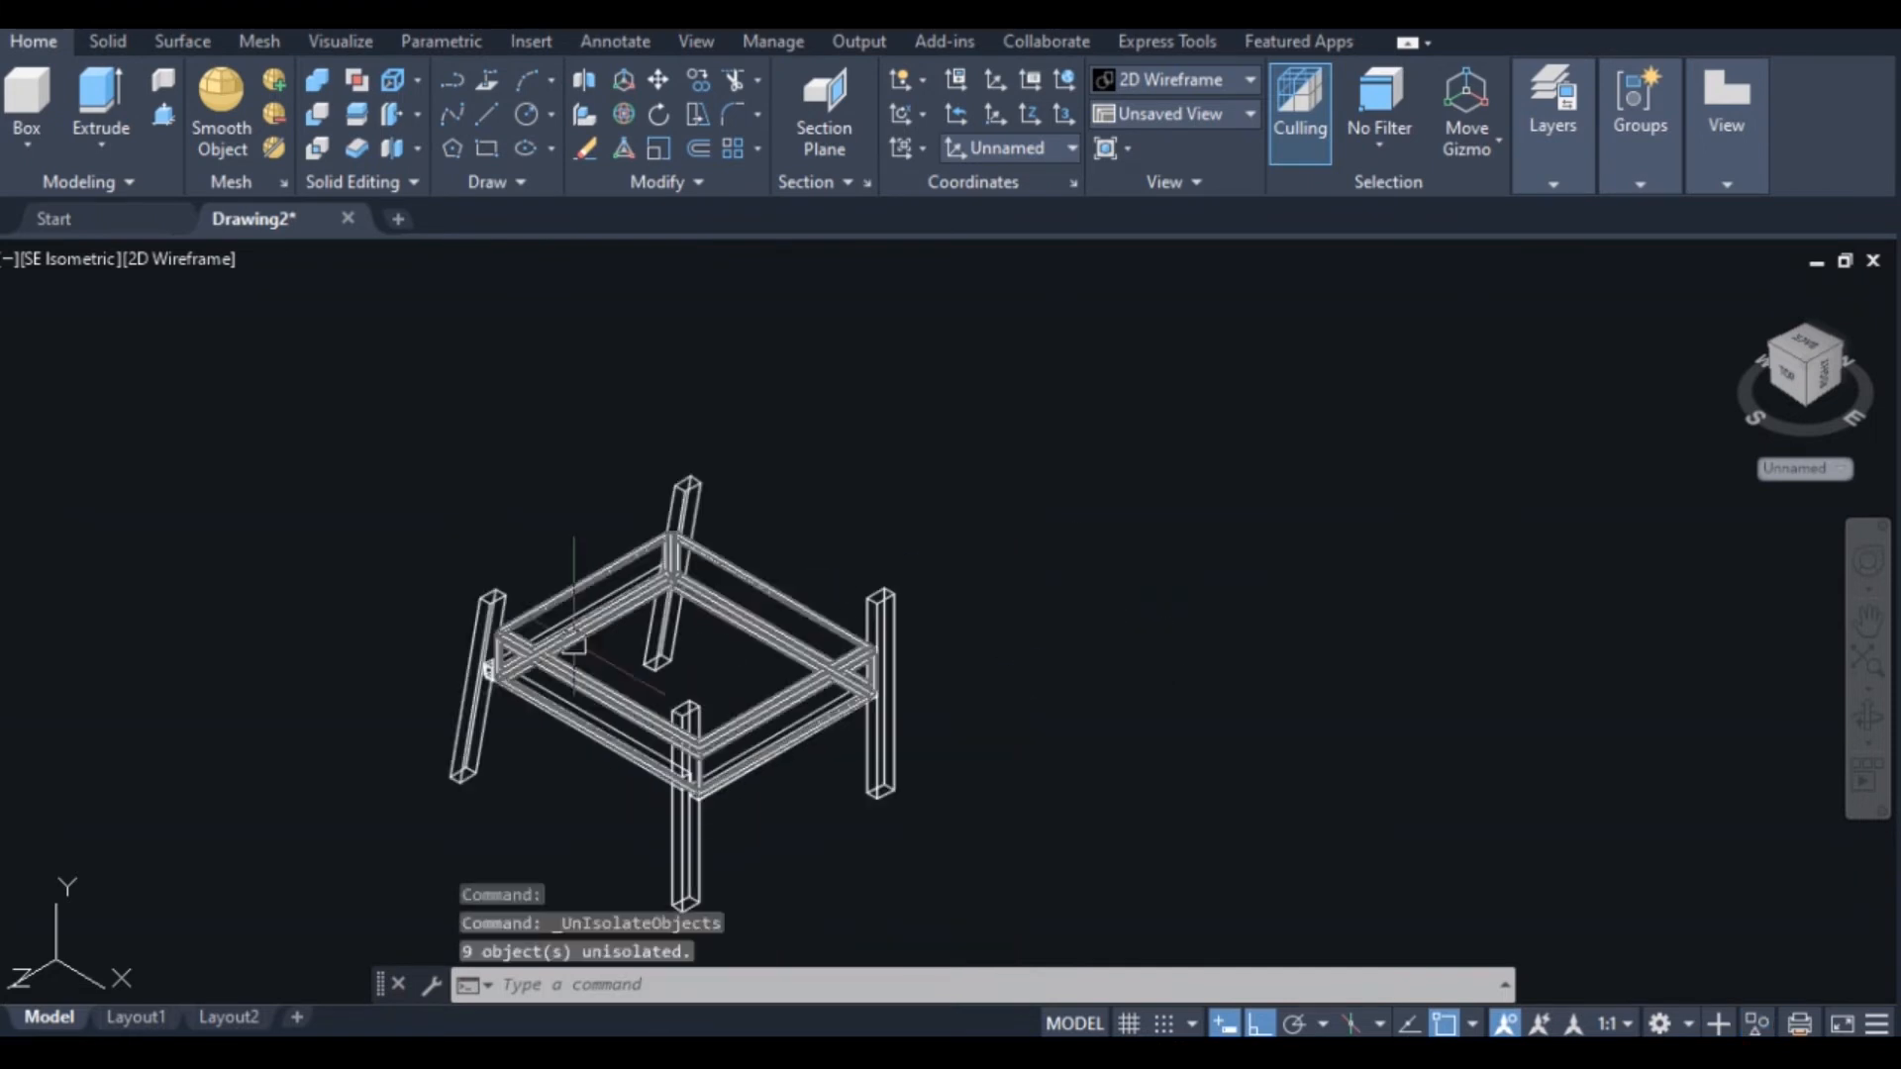
{"action": "scroll", "coordinate": [574, 646], "scroll_direction": "up", "scroll_amount": 2}
{"action": "scroll", "coordinate": [583, 652], "scroll_direction": "down", "scroll_amount": 2}
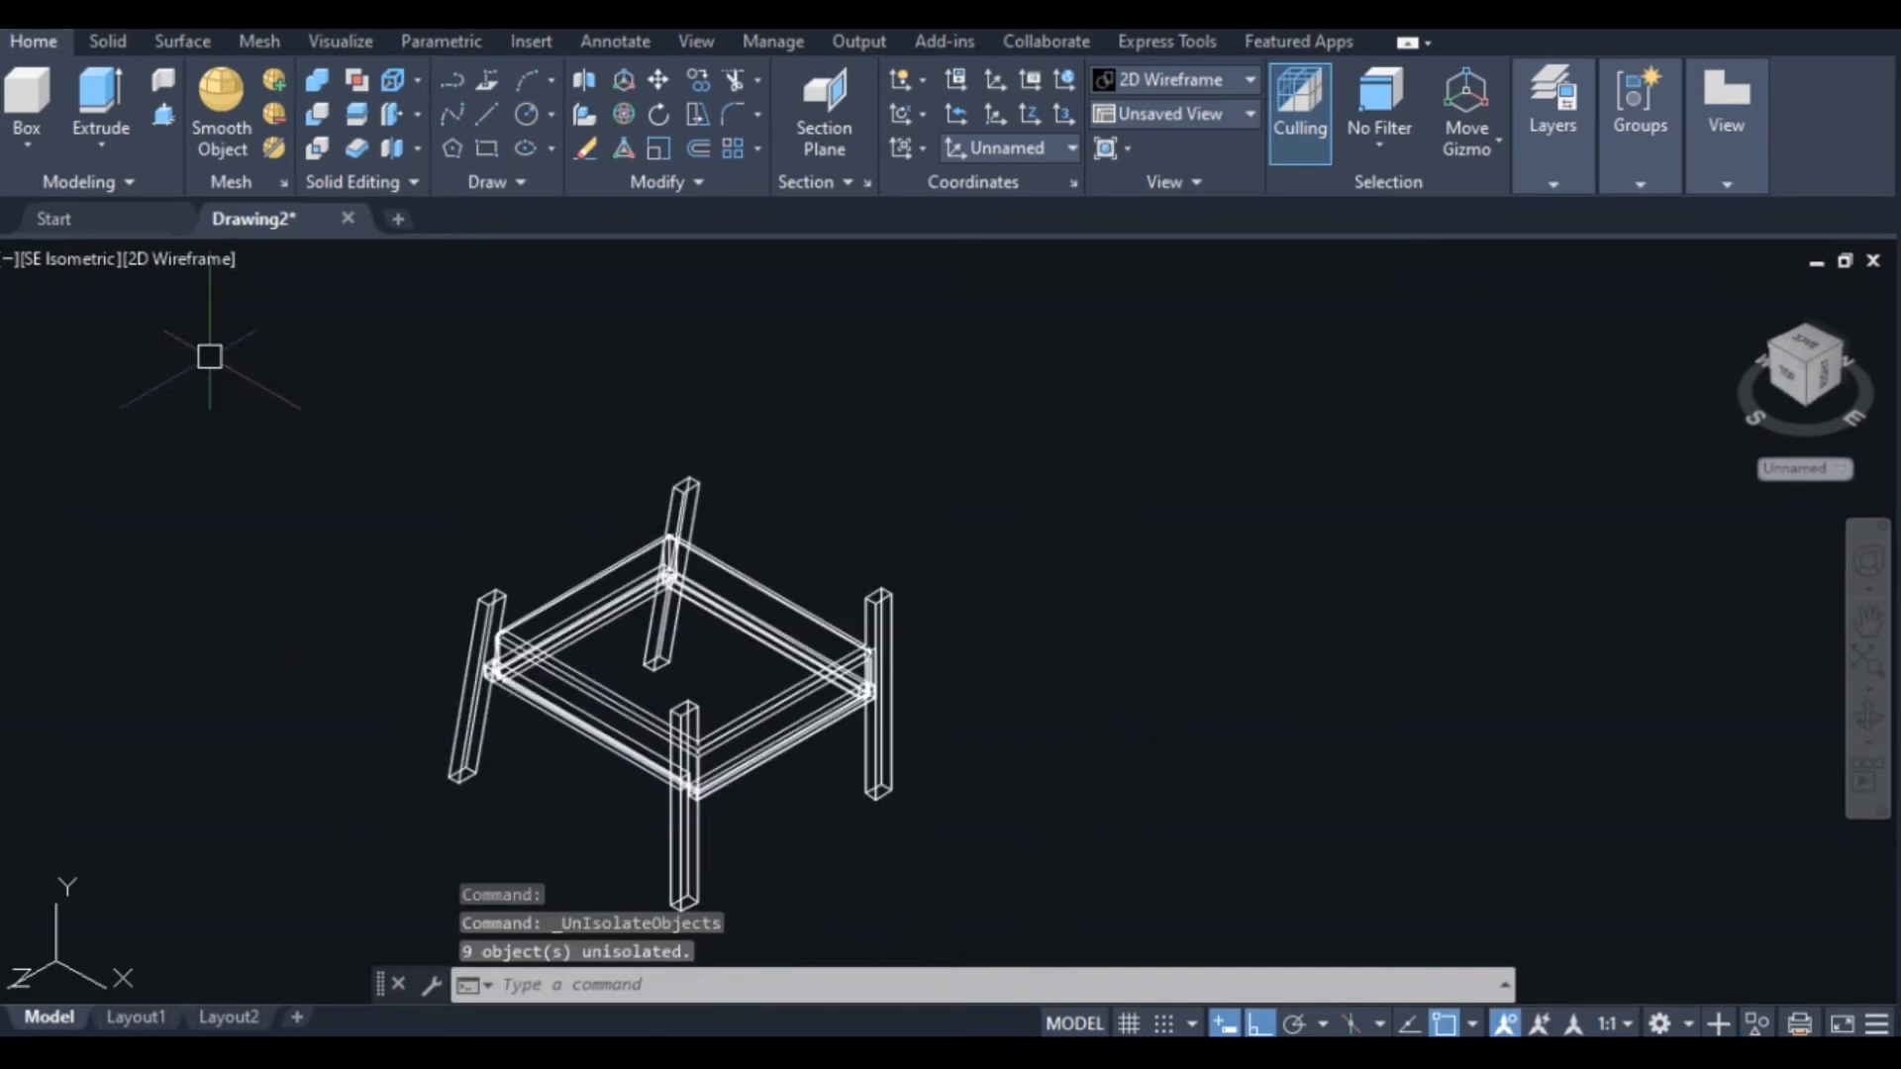
Switch the model to the Front view and divide the drawing area into two vertical viewports
{"action": "left_click", "coordinate": [70, 259]}
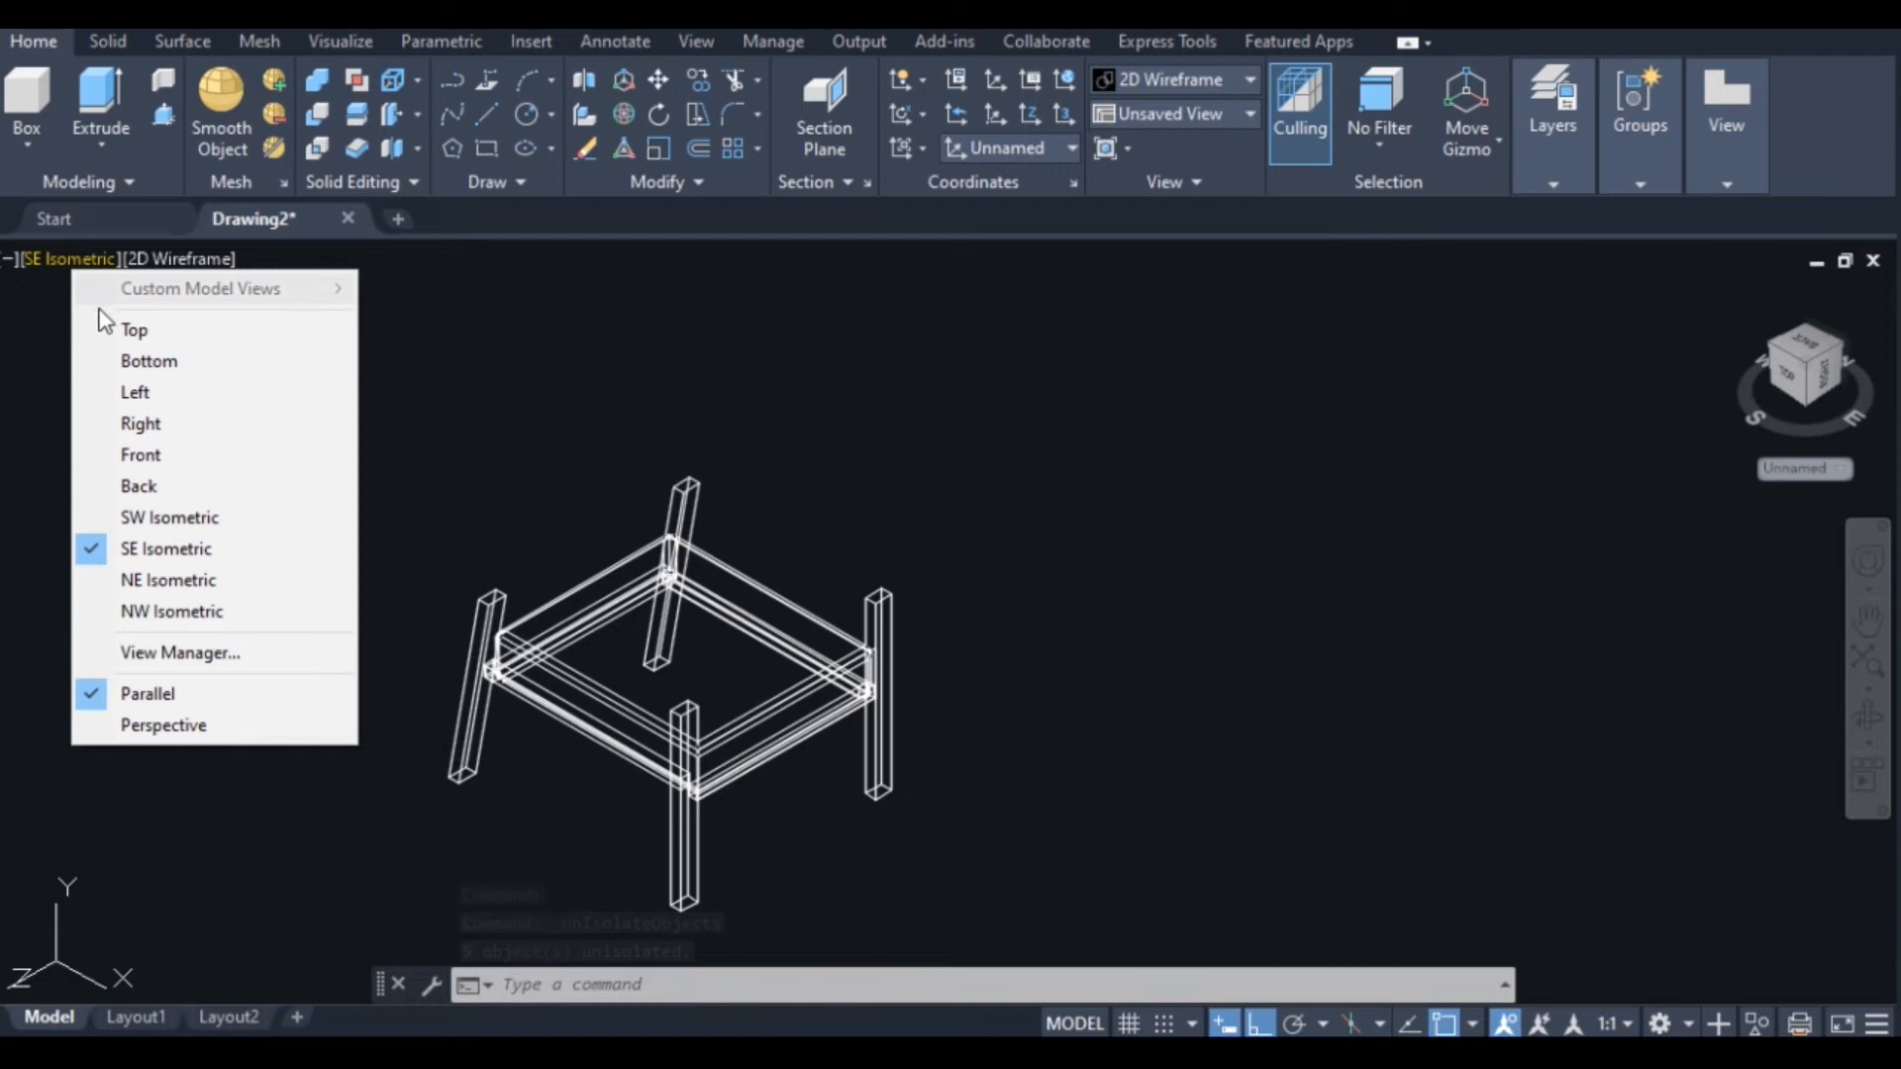
{"action": "left_click", "coordinate": [168, 456]}
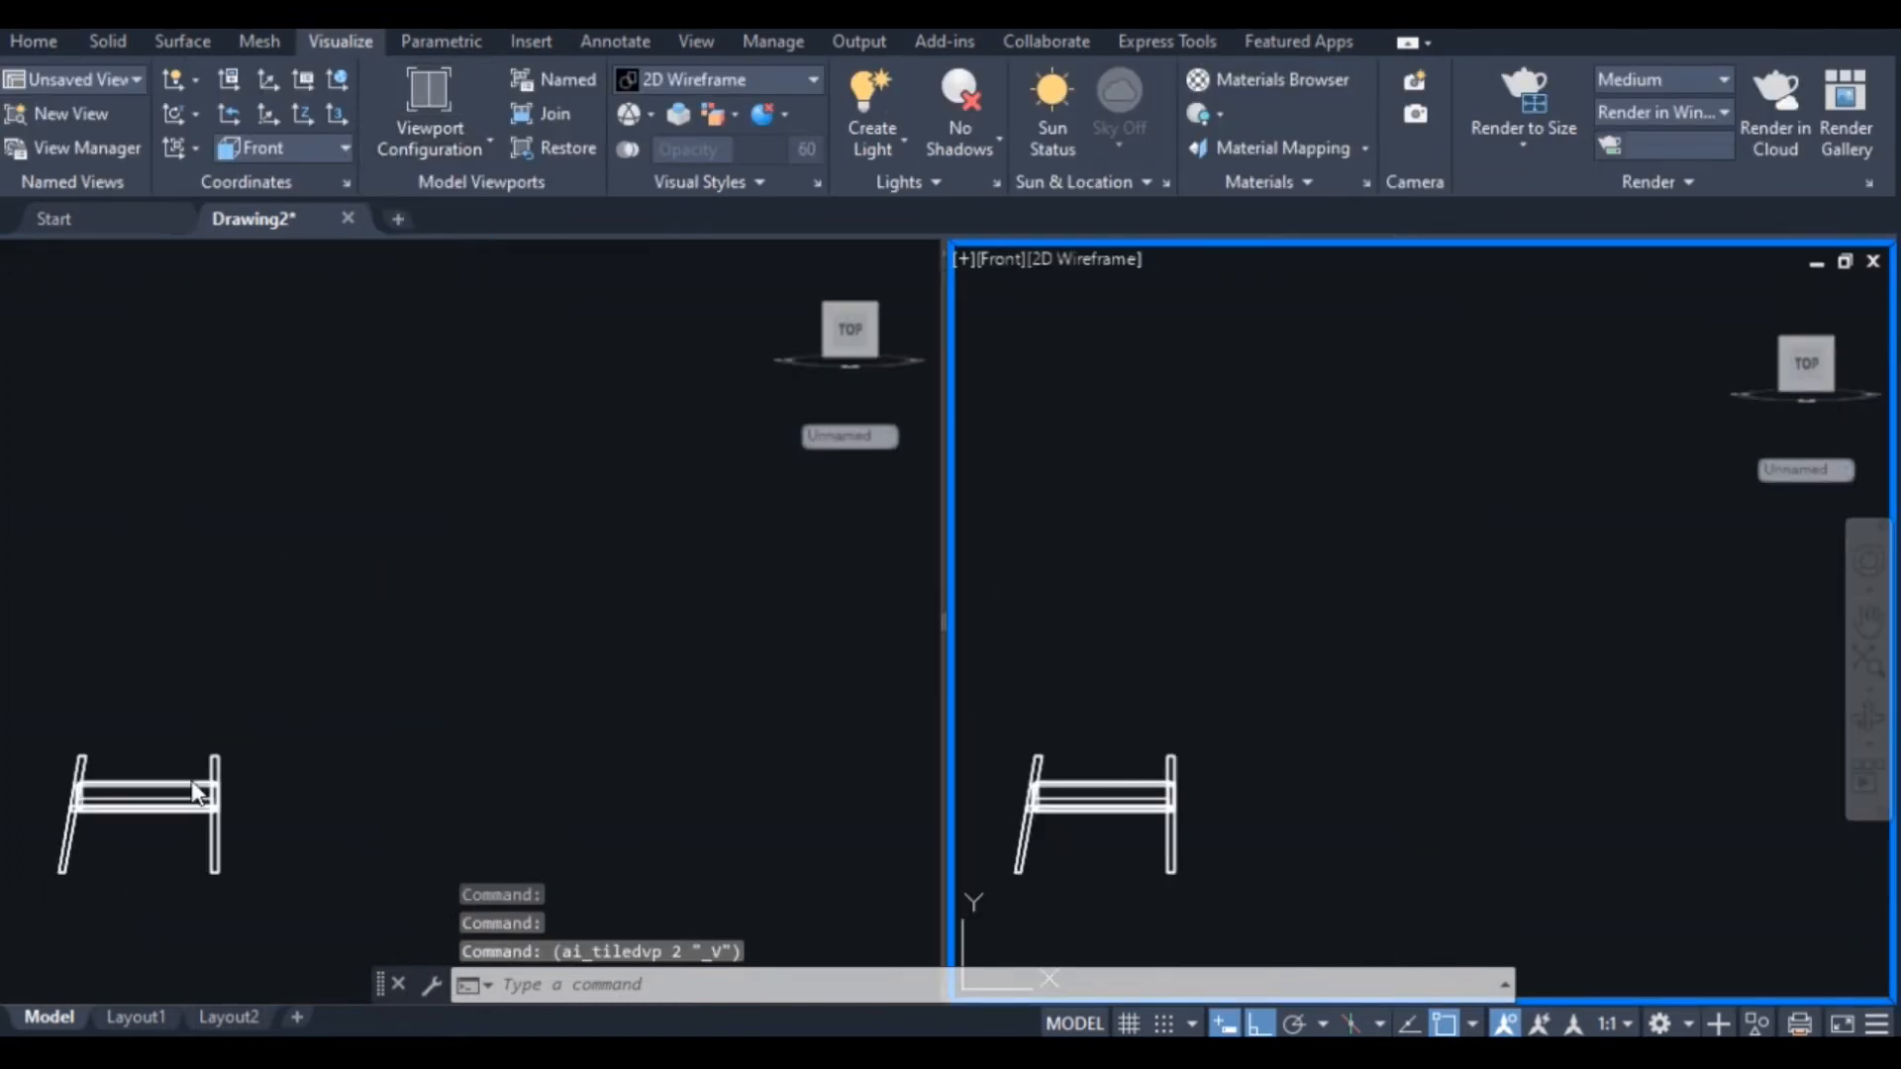
{"action": "left_click", "coordinate": [198, 793]}
{"action": "middle_click_drag", "start_coordinate": [161, 713], "coordinate": [47, 780], "text": "shift"}
{"action": "scroll", "coordinate": [48, 781], "scroll_direction": "up", "scroll_amount": 6}
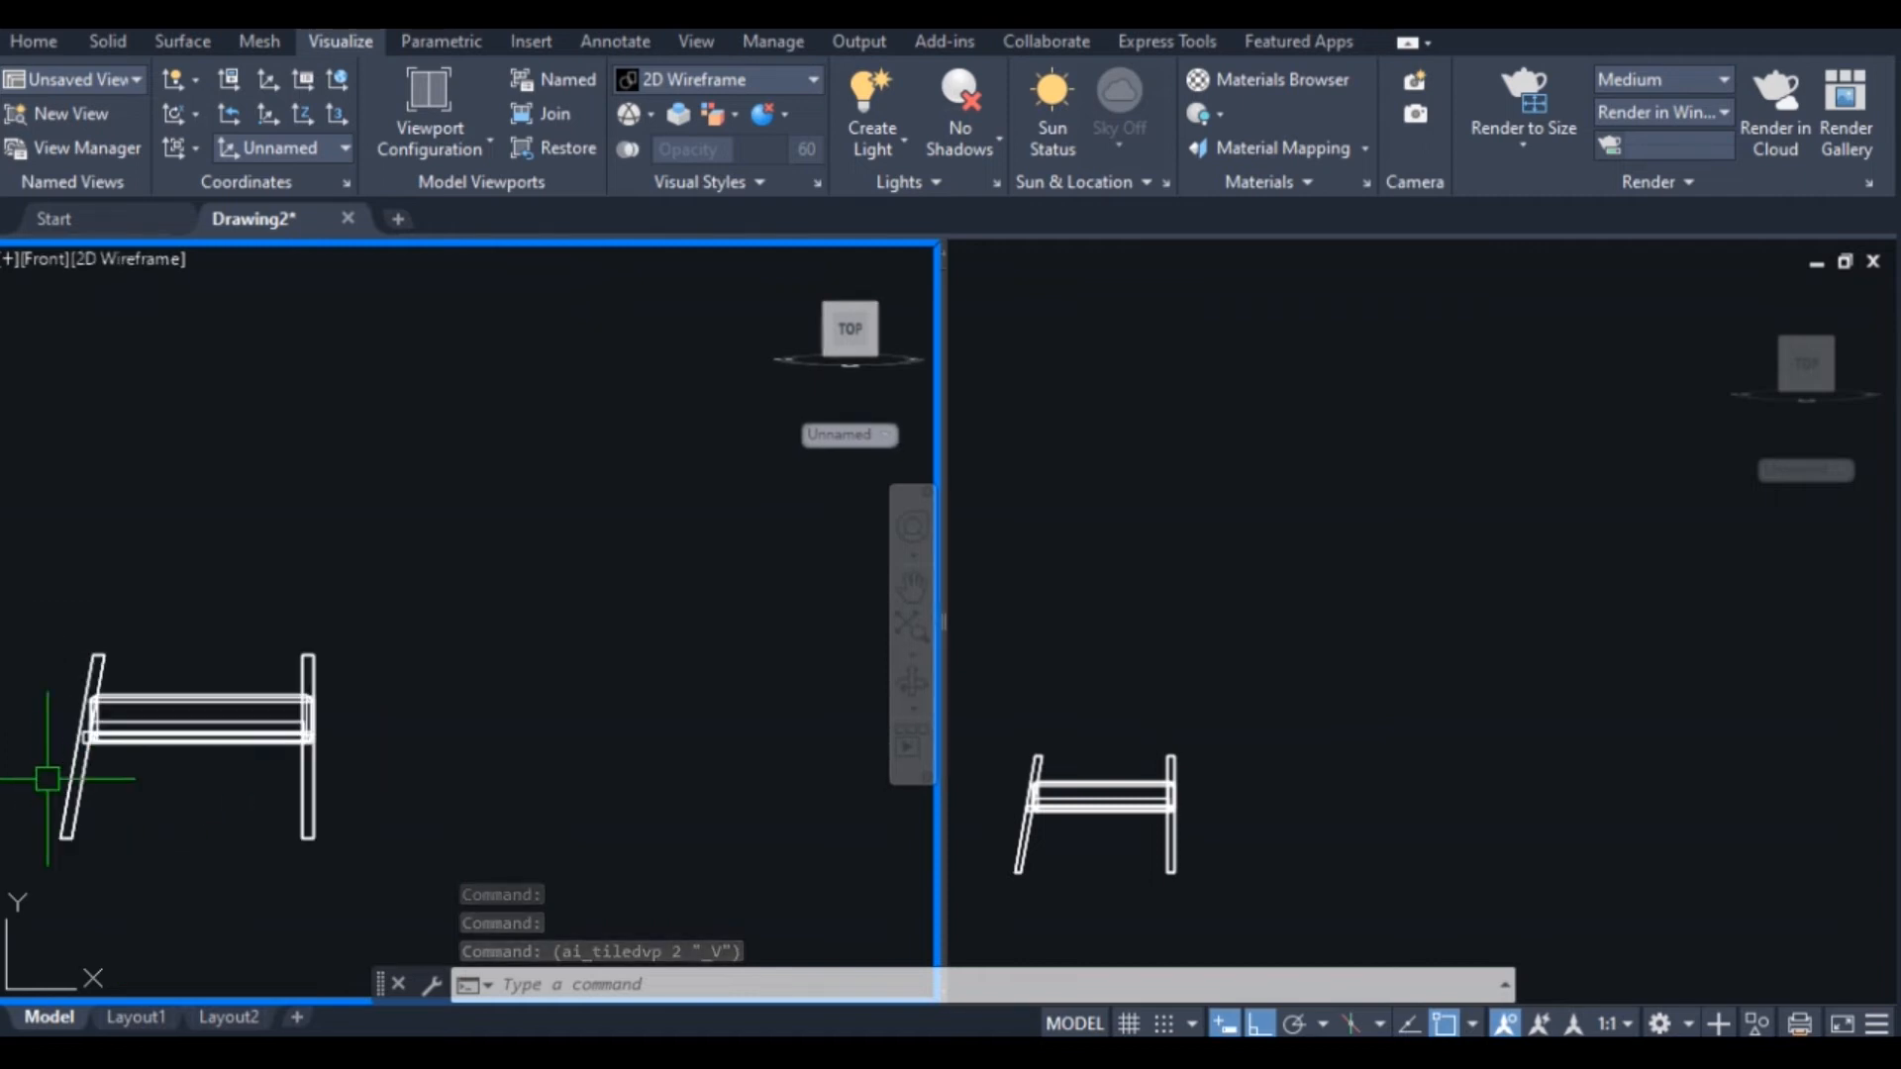
Set the second viewport to the SE Isometric view of the whole frame
{"action": "left_click", "coordinate": [1464, 642]}
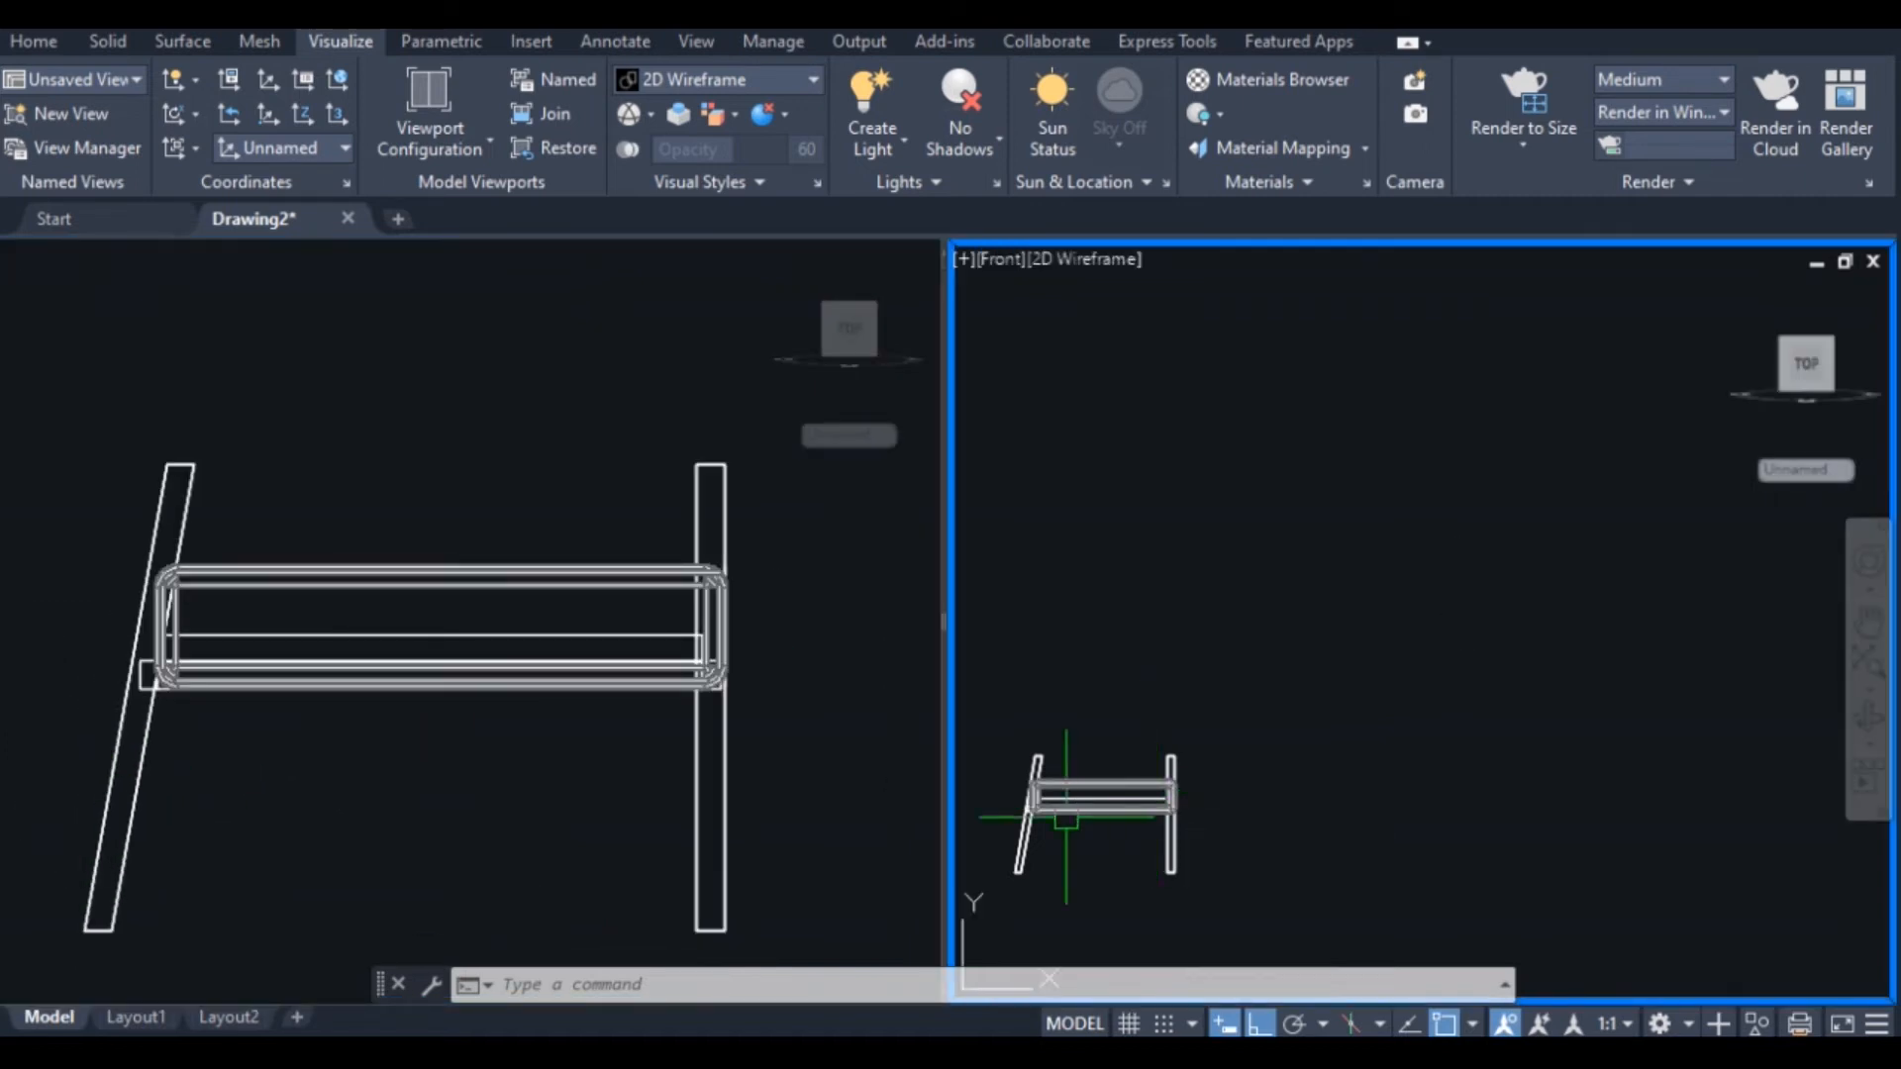
{"action": "scroll", "coordinate": [976, 836], "scroll_direction": "up", "scroll_amount": 5}
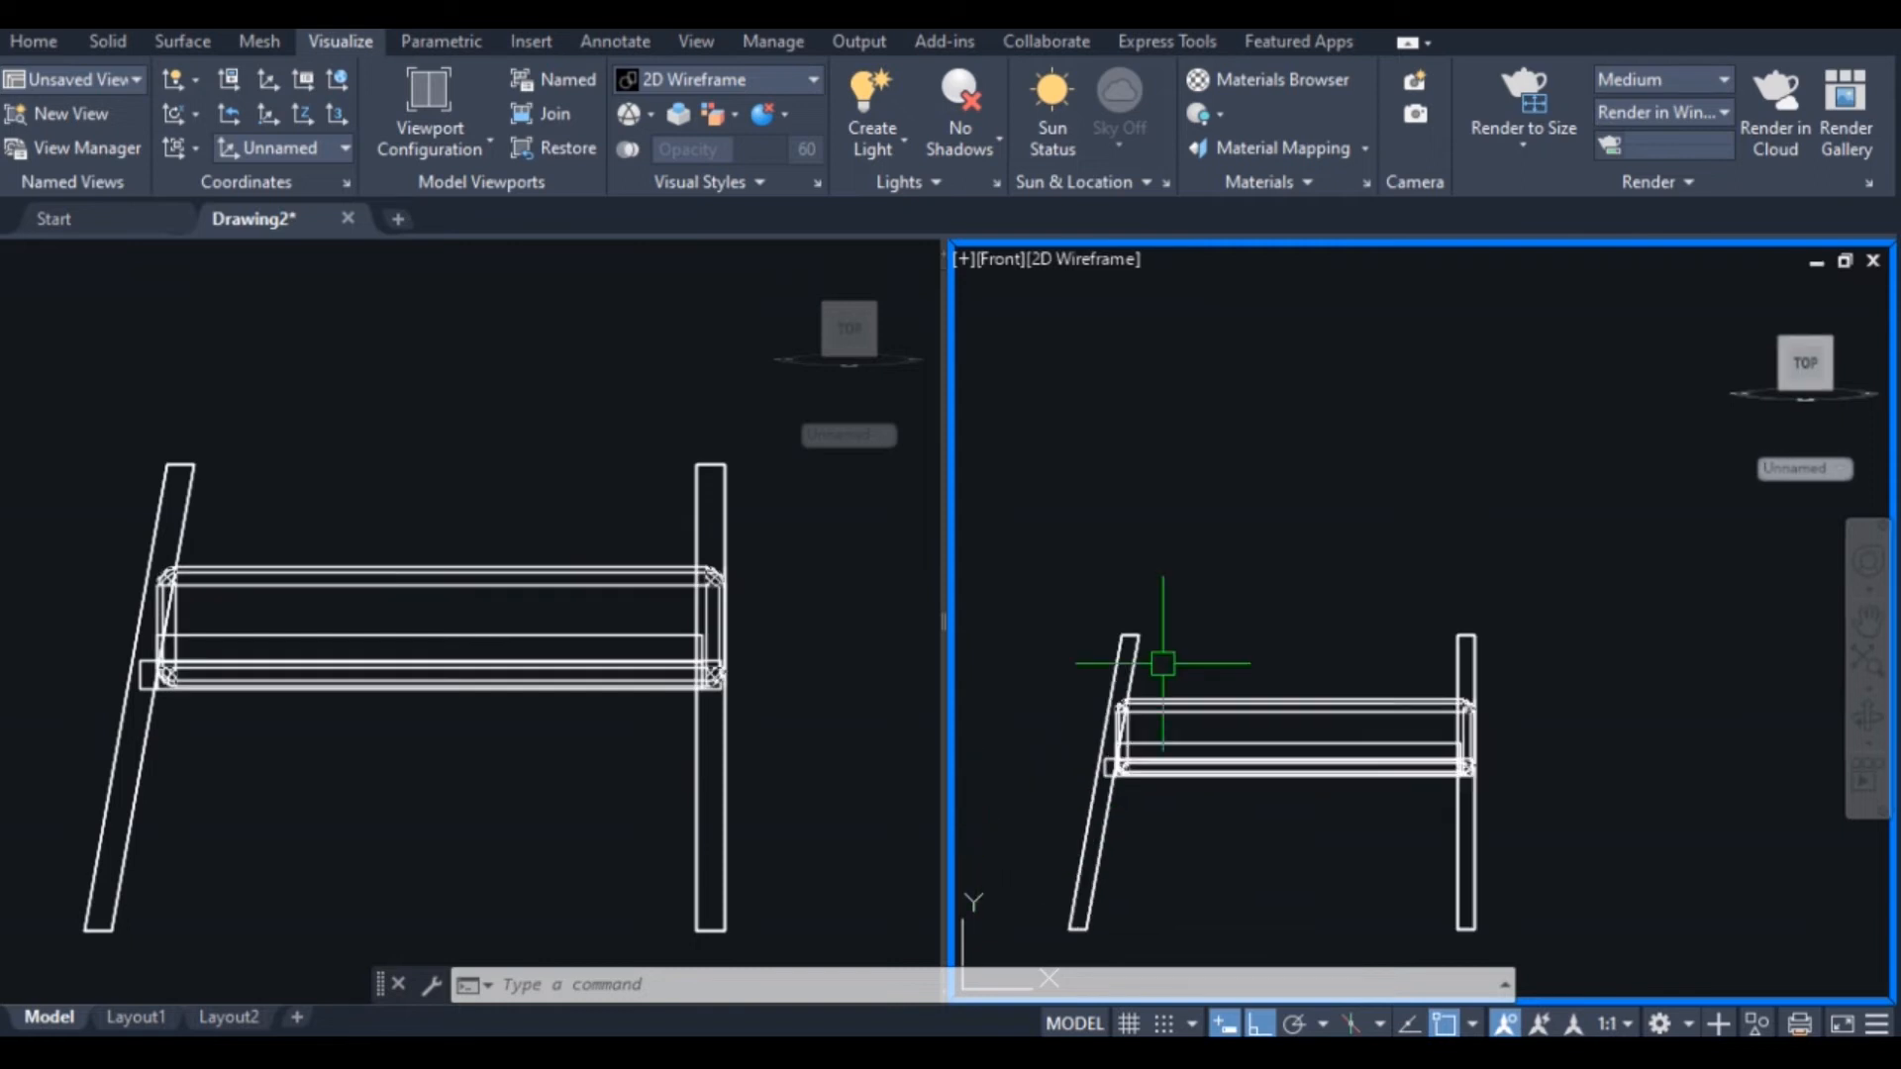
{"action": "left_click", "coordinate": [1008, 260]}
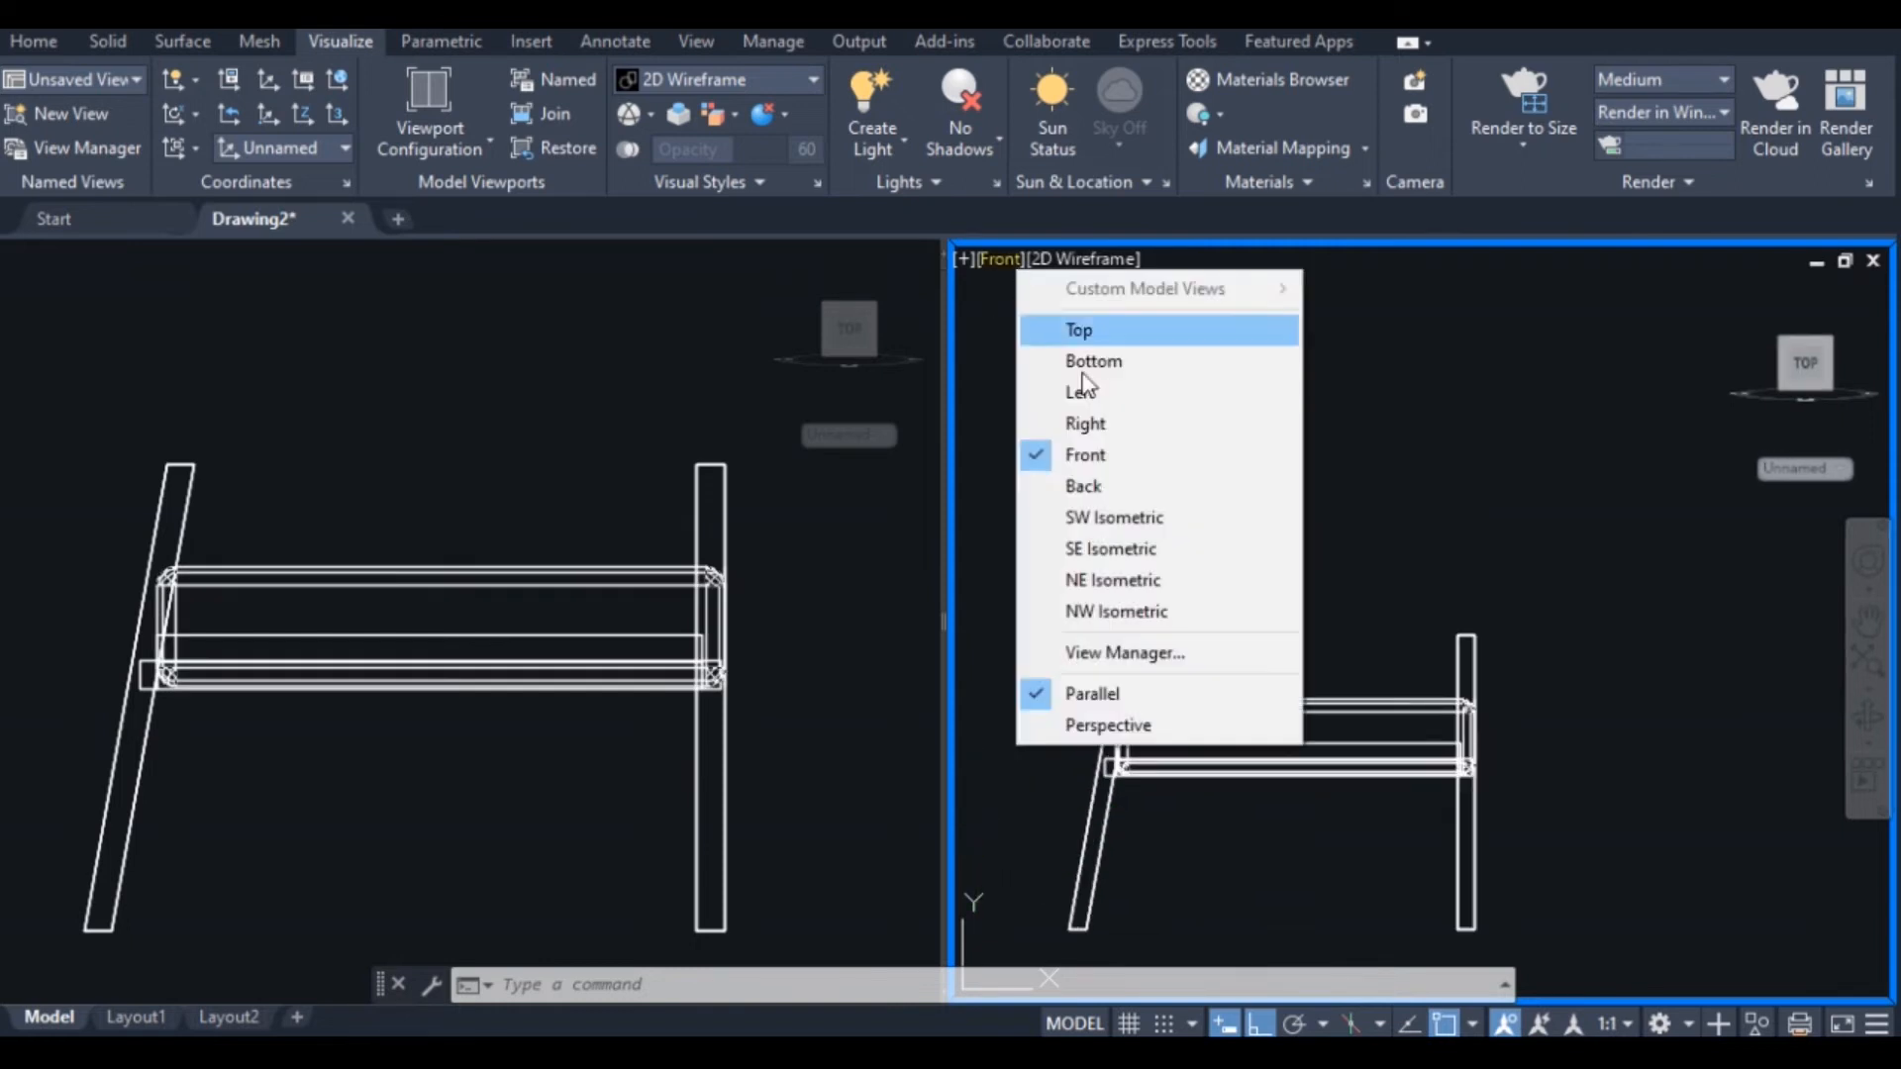
{"action": "left_click", "coordinate": [1110, 549]}
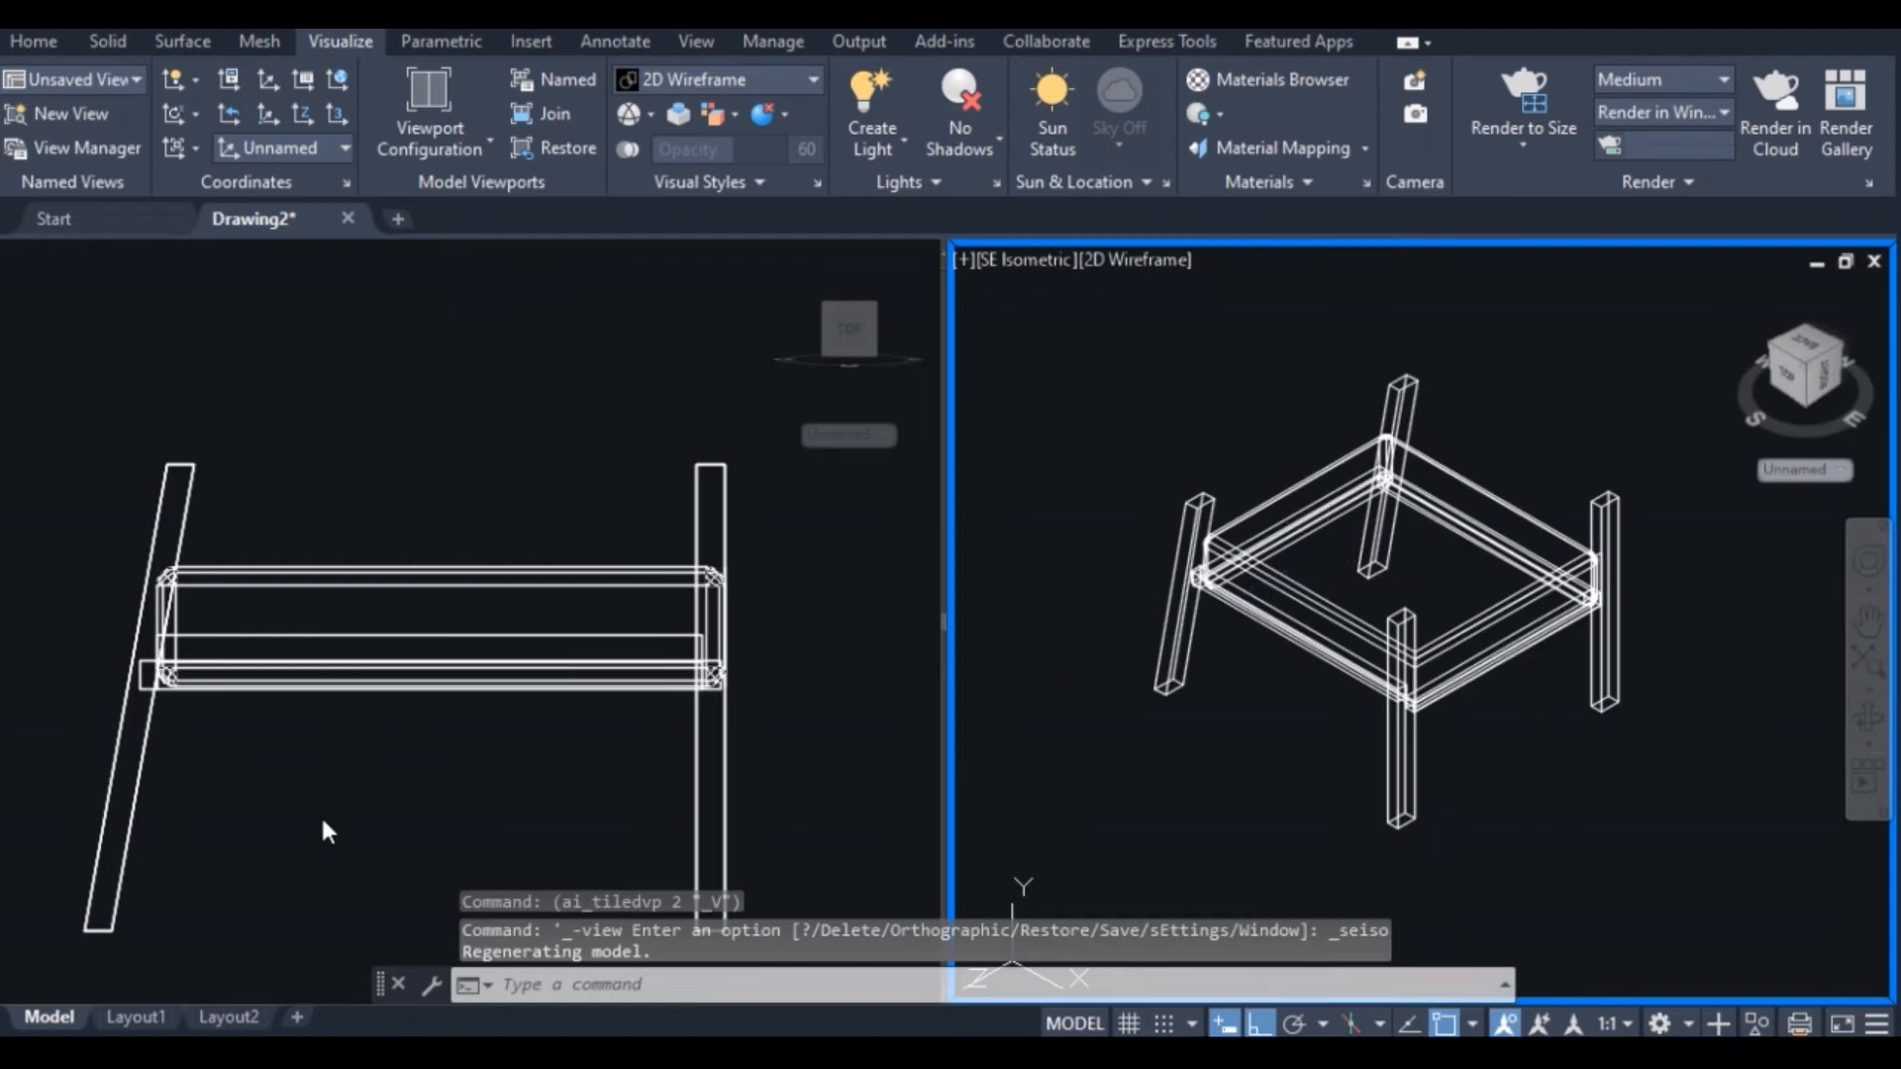
Set the coordinate system to Front in the front-view viewport
{"action": "left_click", "coordinate": [104, 620]}
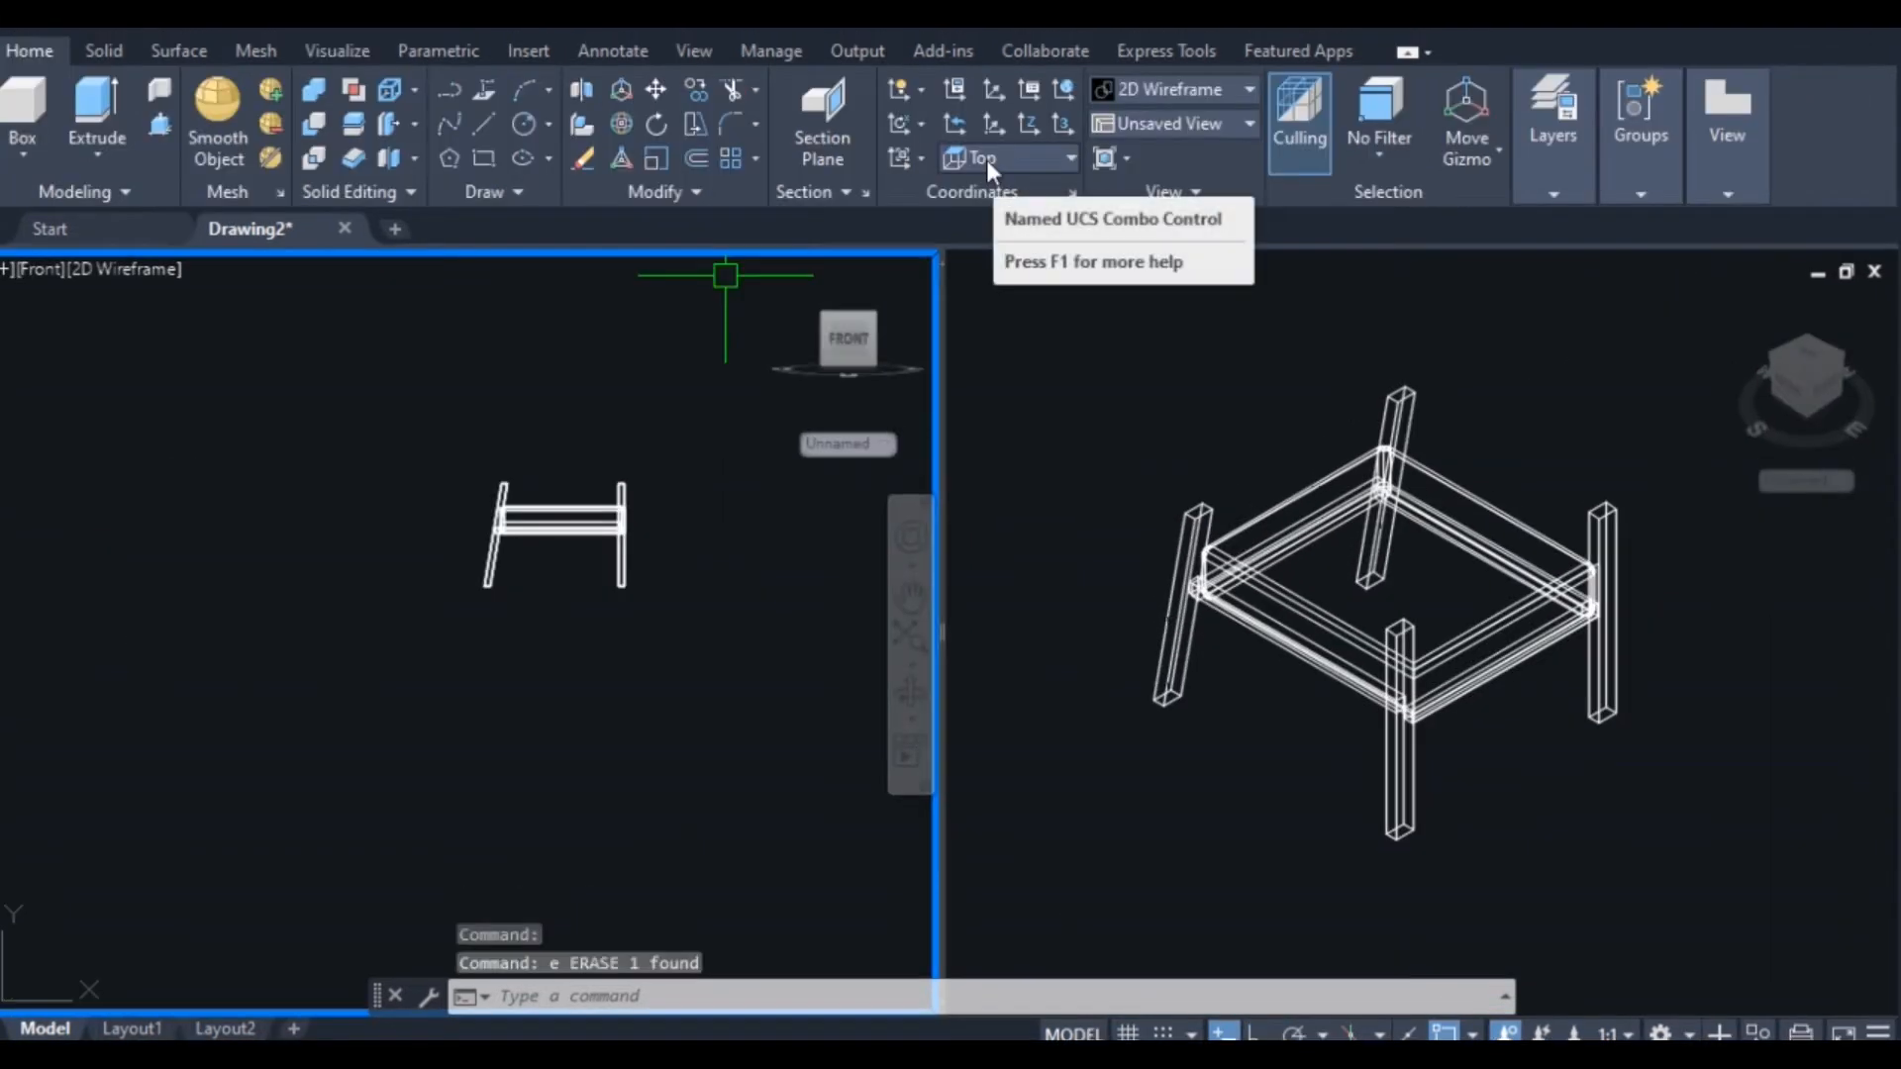
{"action": "left_click", "coordinate": [986, 158]}
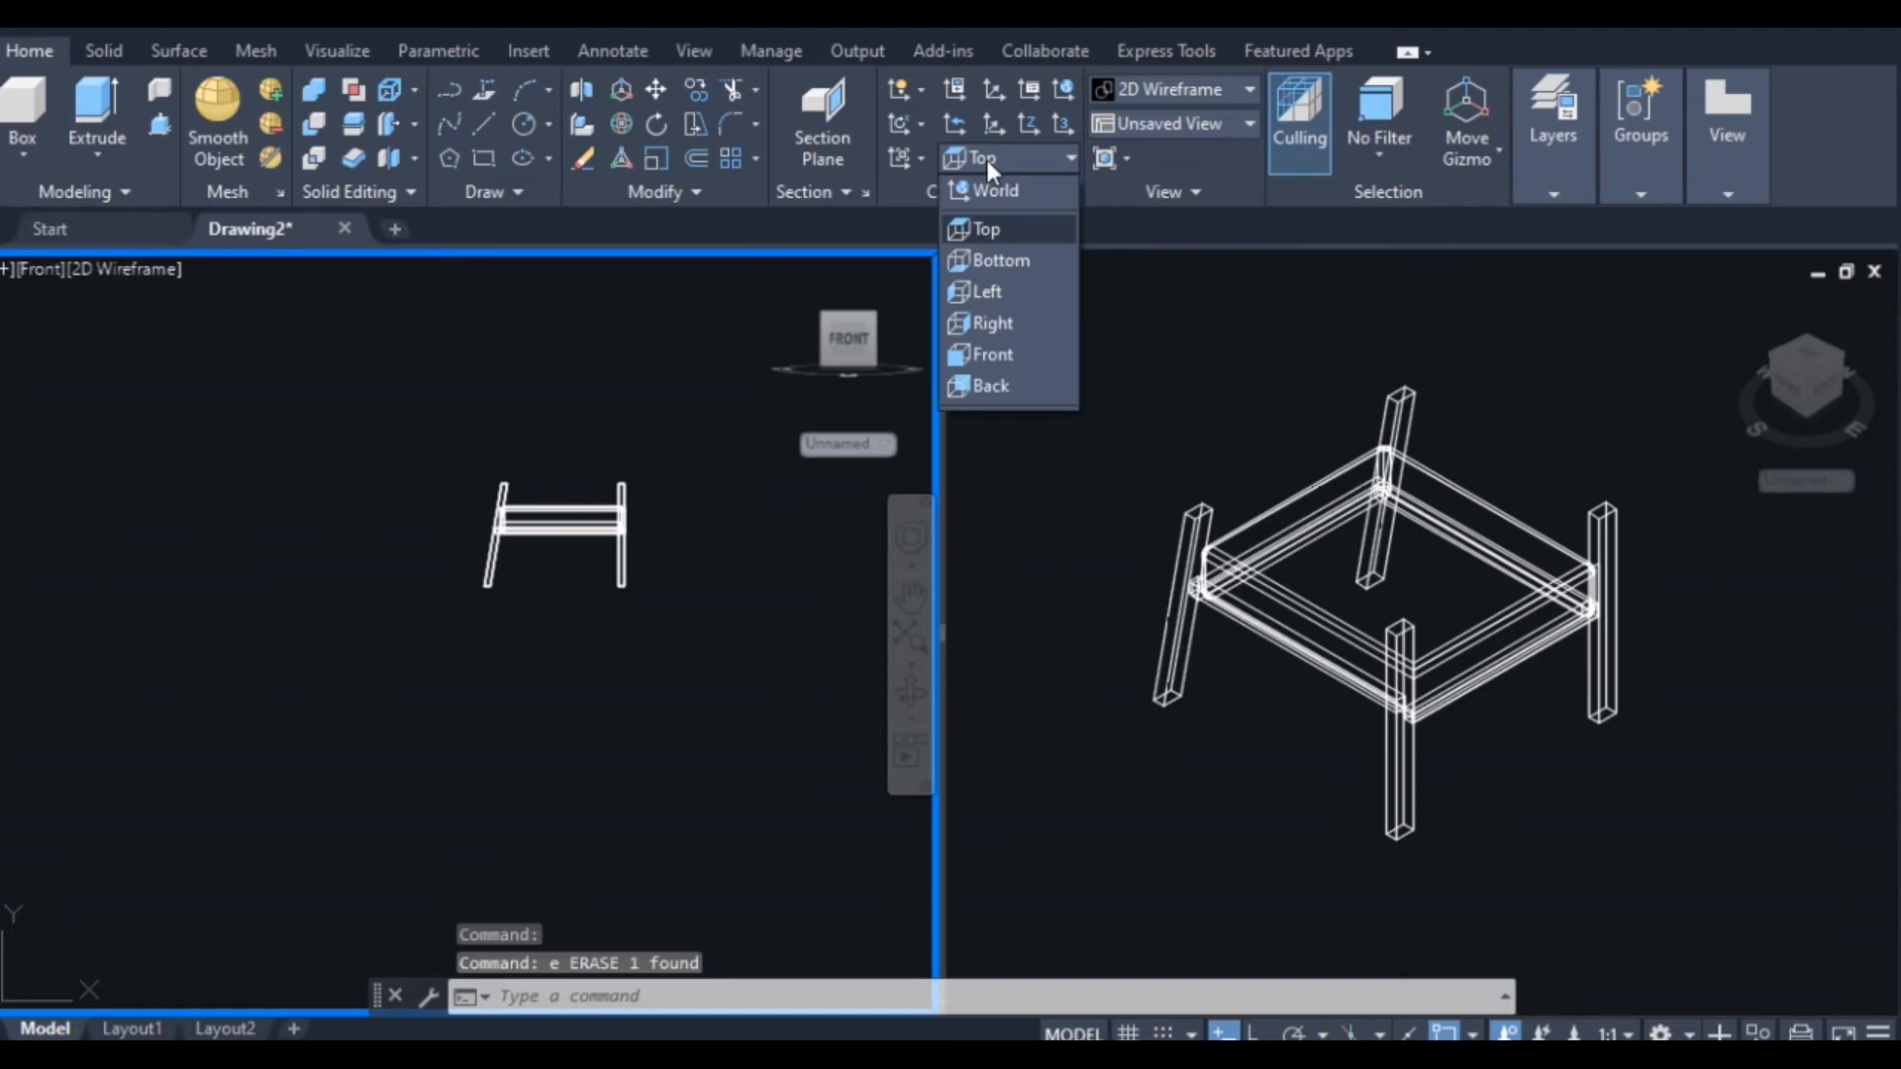
{"action": "left_click", "coordinate": [1006, 355]}
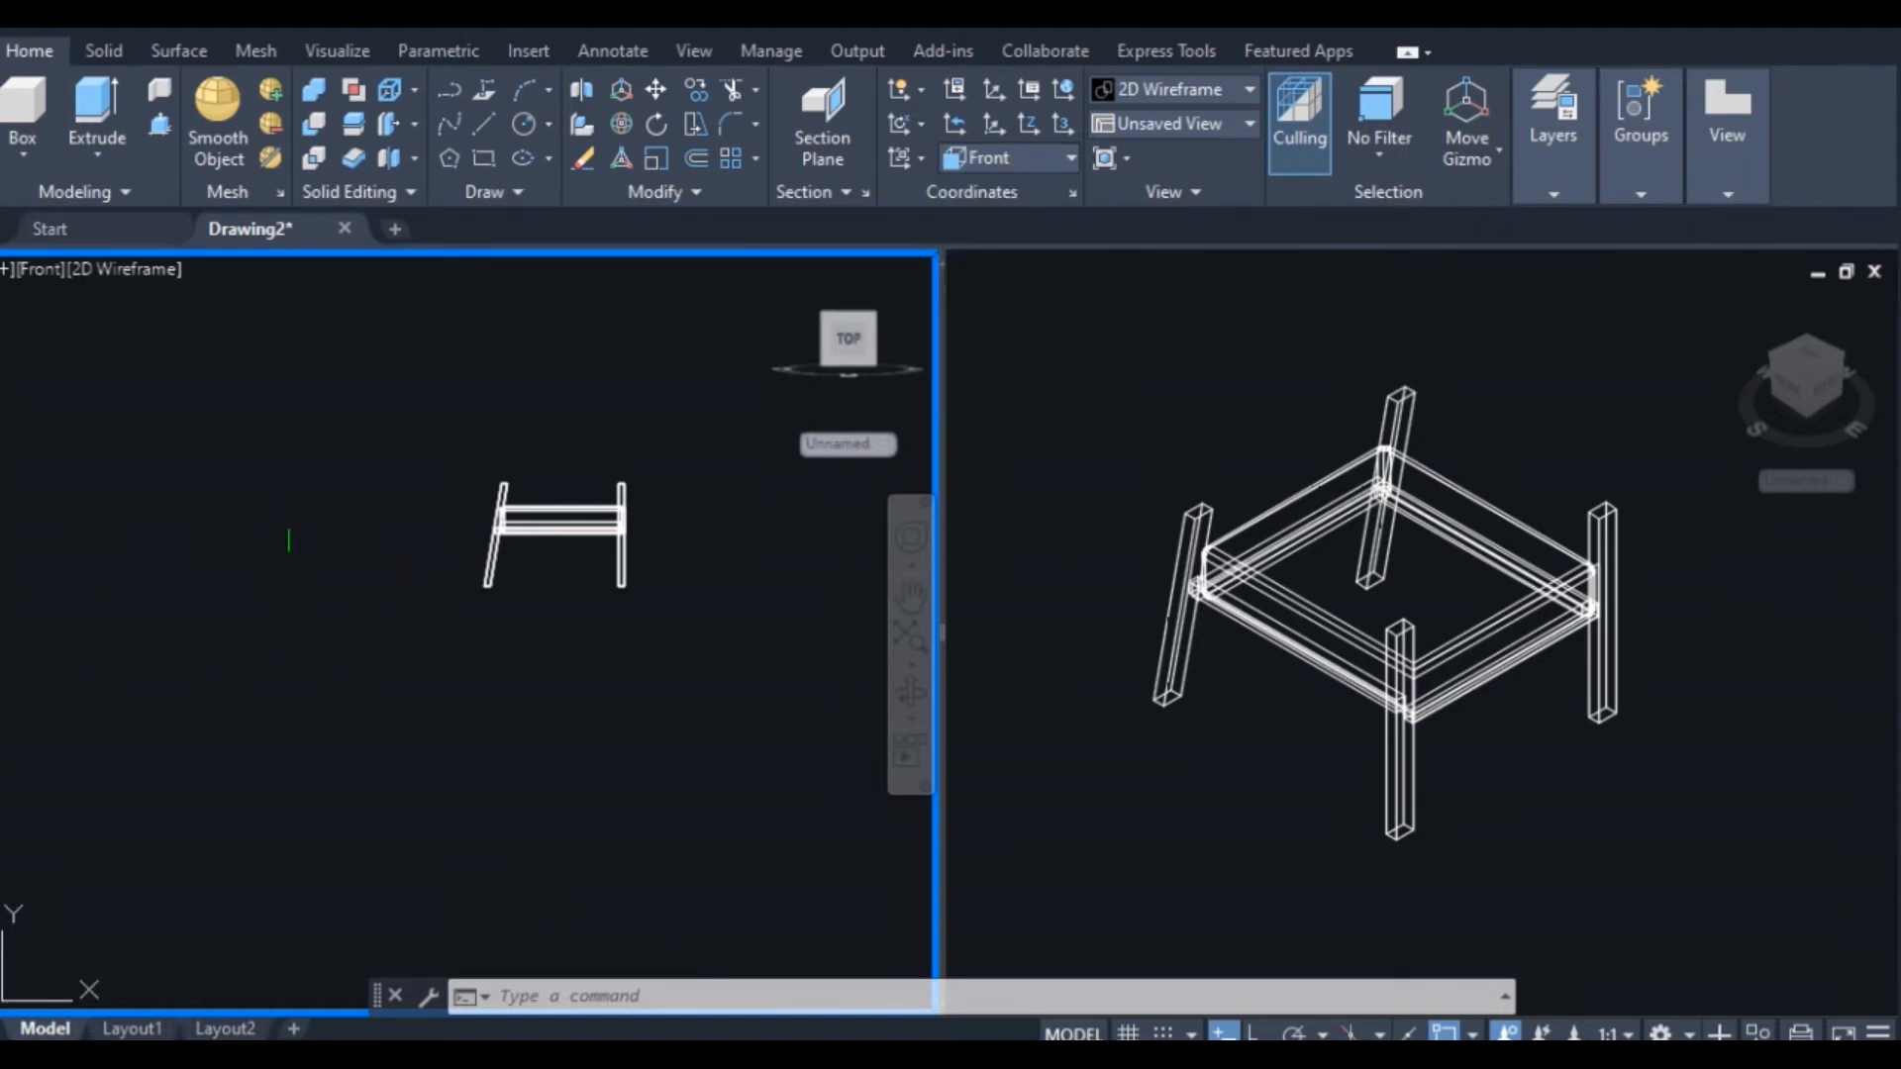
{"action": "scroll", "coordinate": [342, 374], "scroll_direction": "up", "scroll_amount": 2}
{"action": "scroll", "coordinate": [679, 469], "scroll_direction": "up", "scroll_amount": 2}
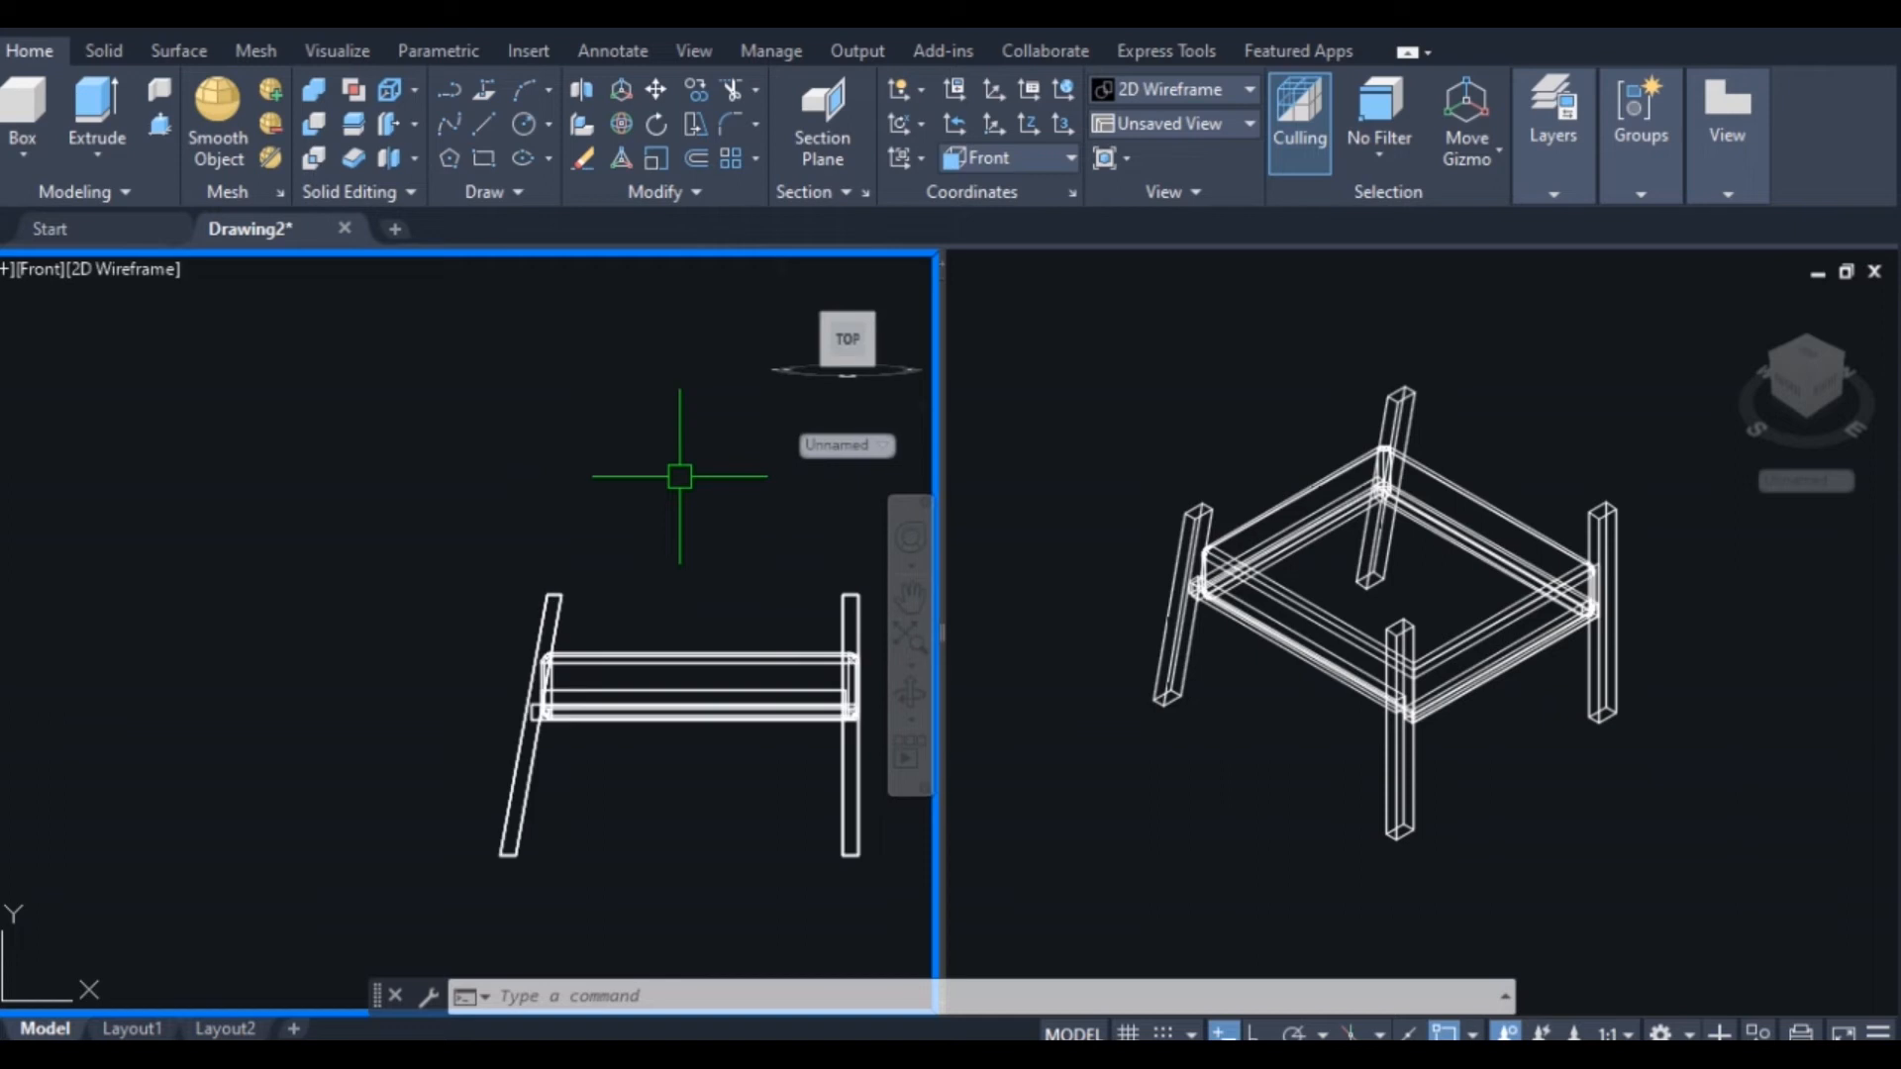
Draw a 70 cm line at a 105° angle in the open area beside the slanted legs
{"action": "left_click", "coordinate": [483, 120]}
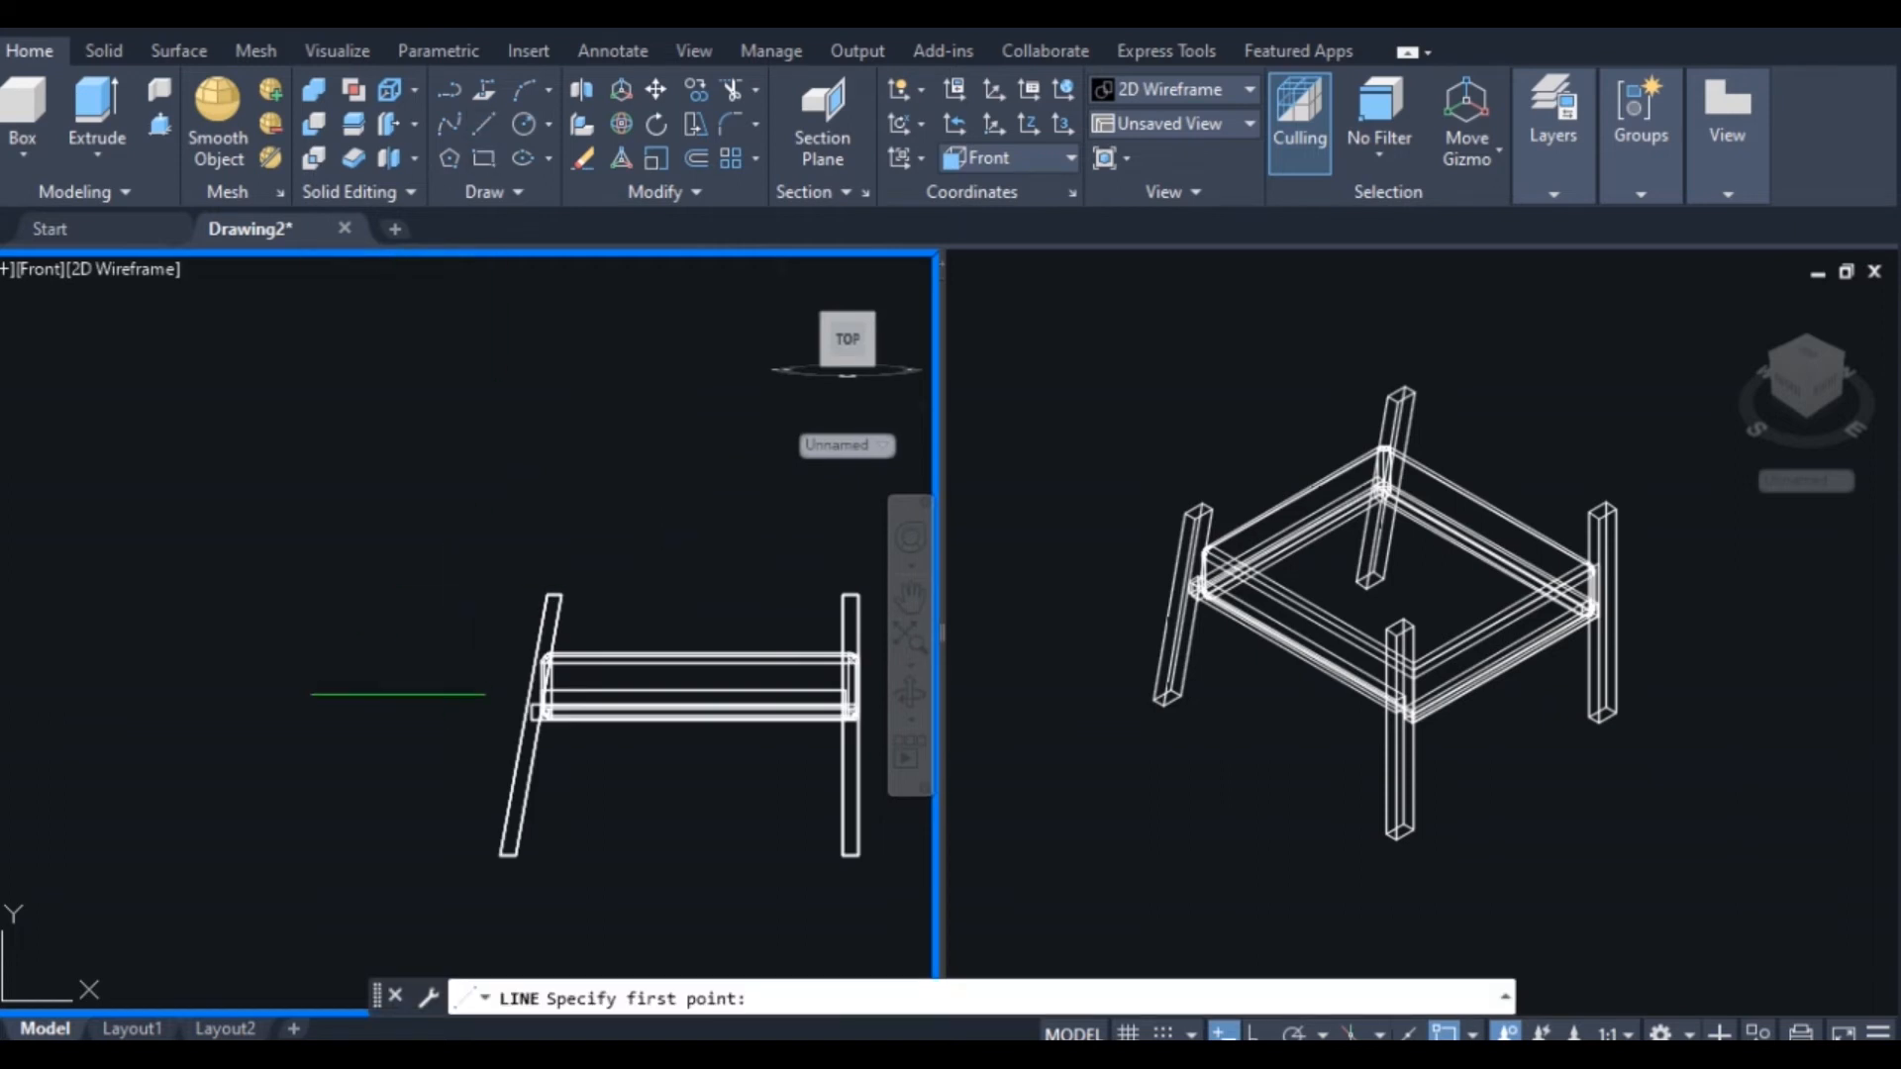
{"action": "left_click", "coordinate": [407, 713]}
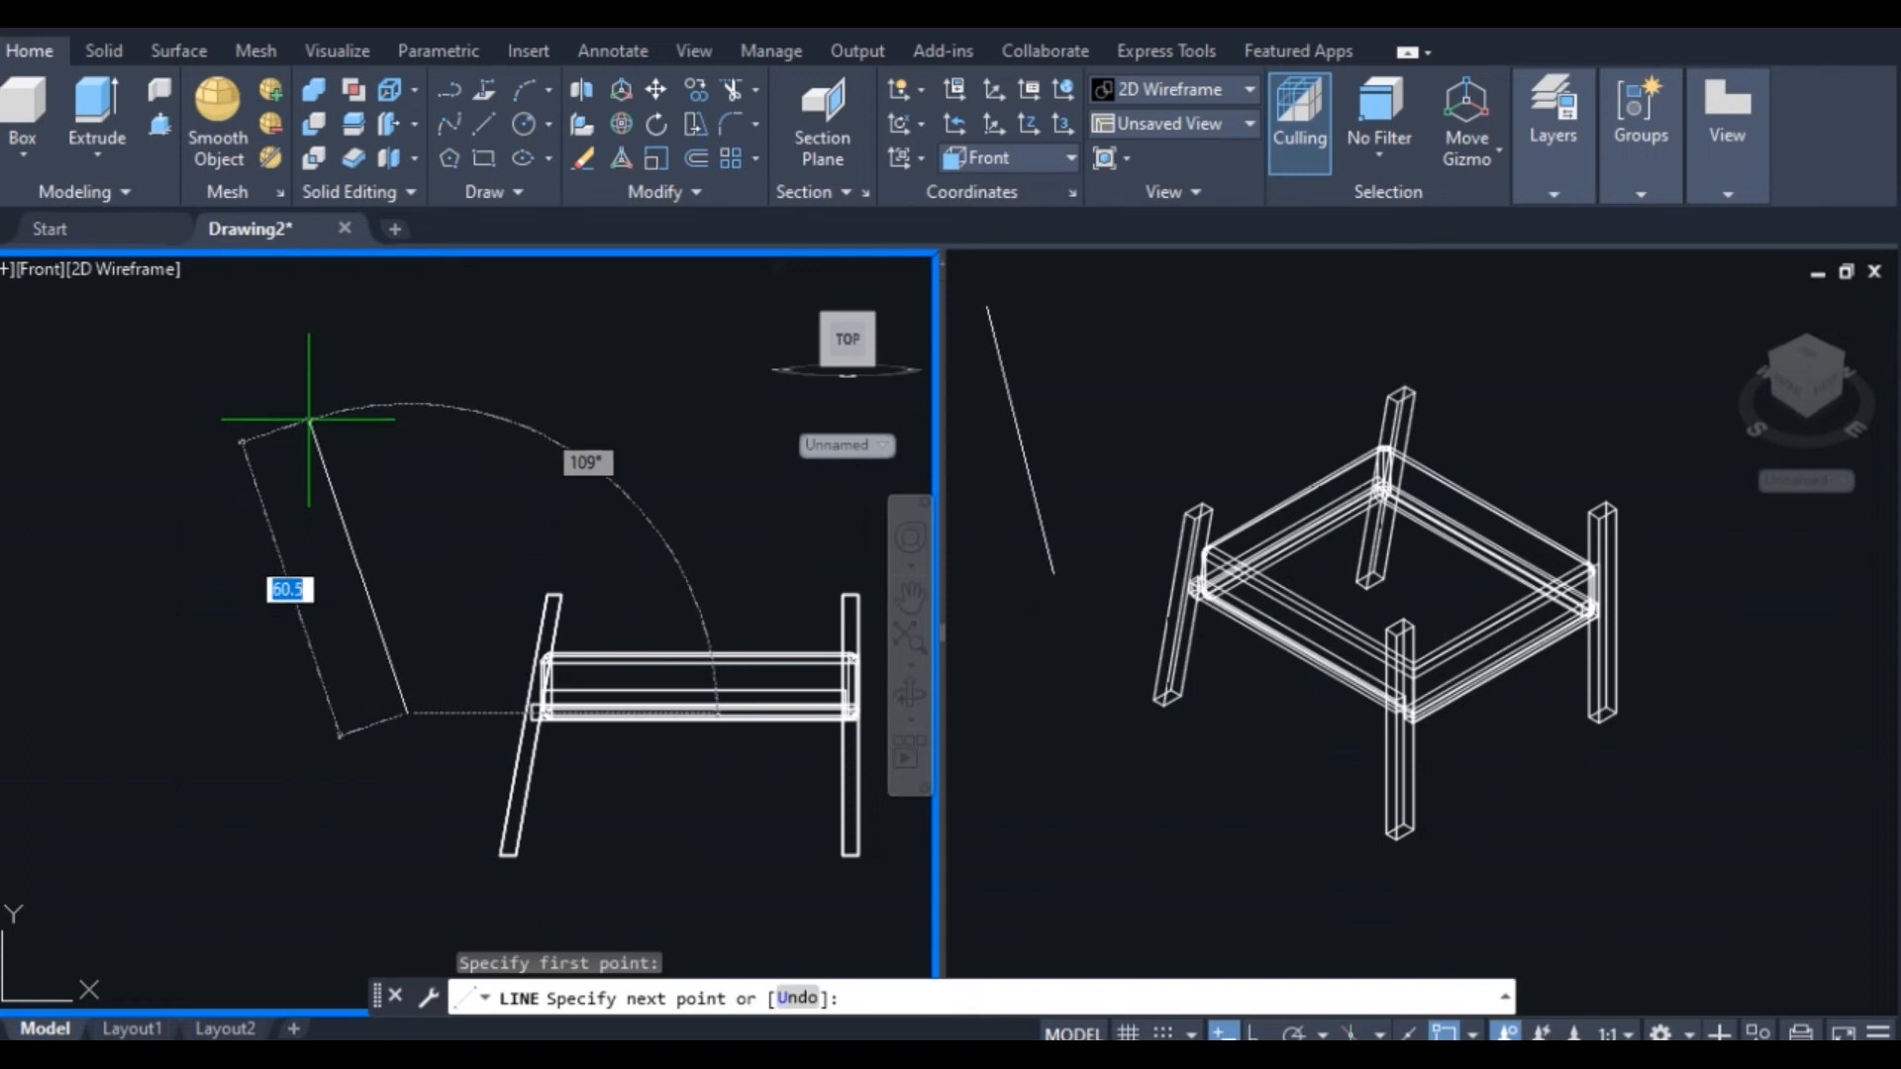
{"action": "type", "text": "70"}
{"action": "key", "text": "Tab"}
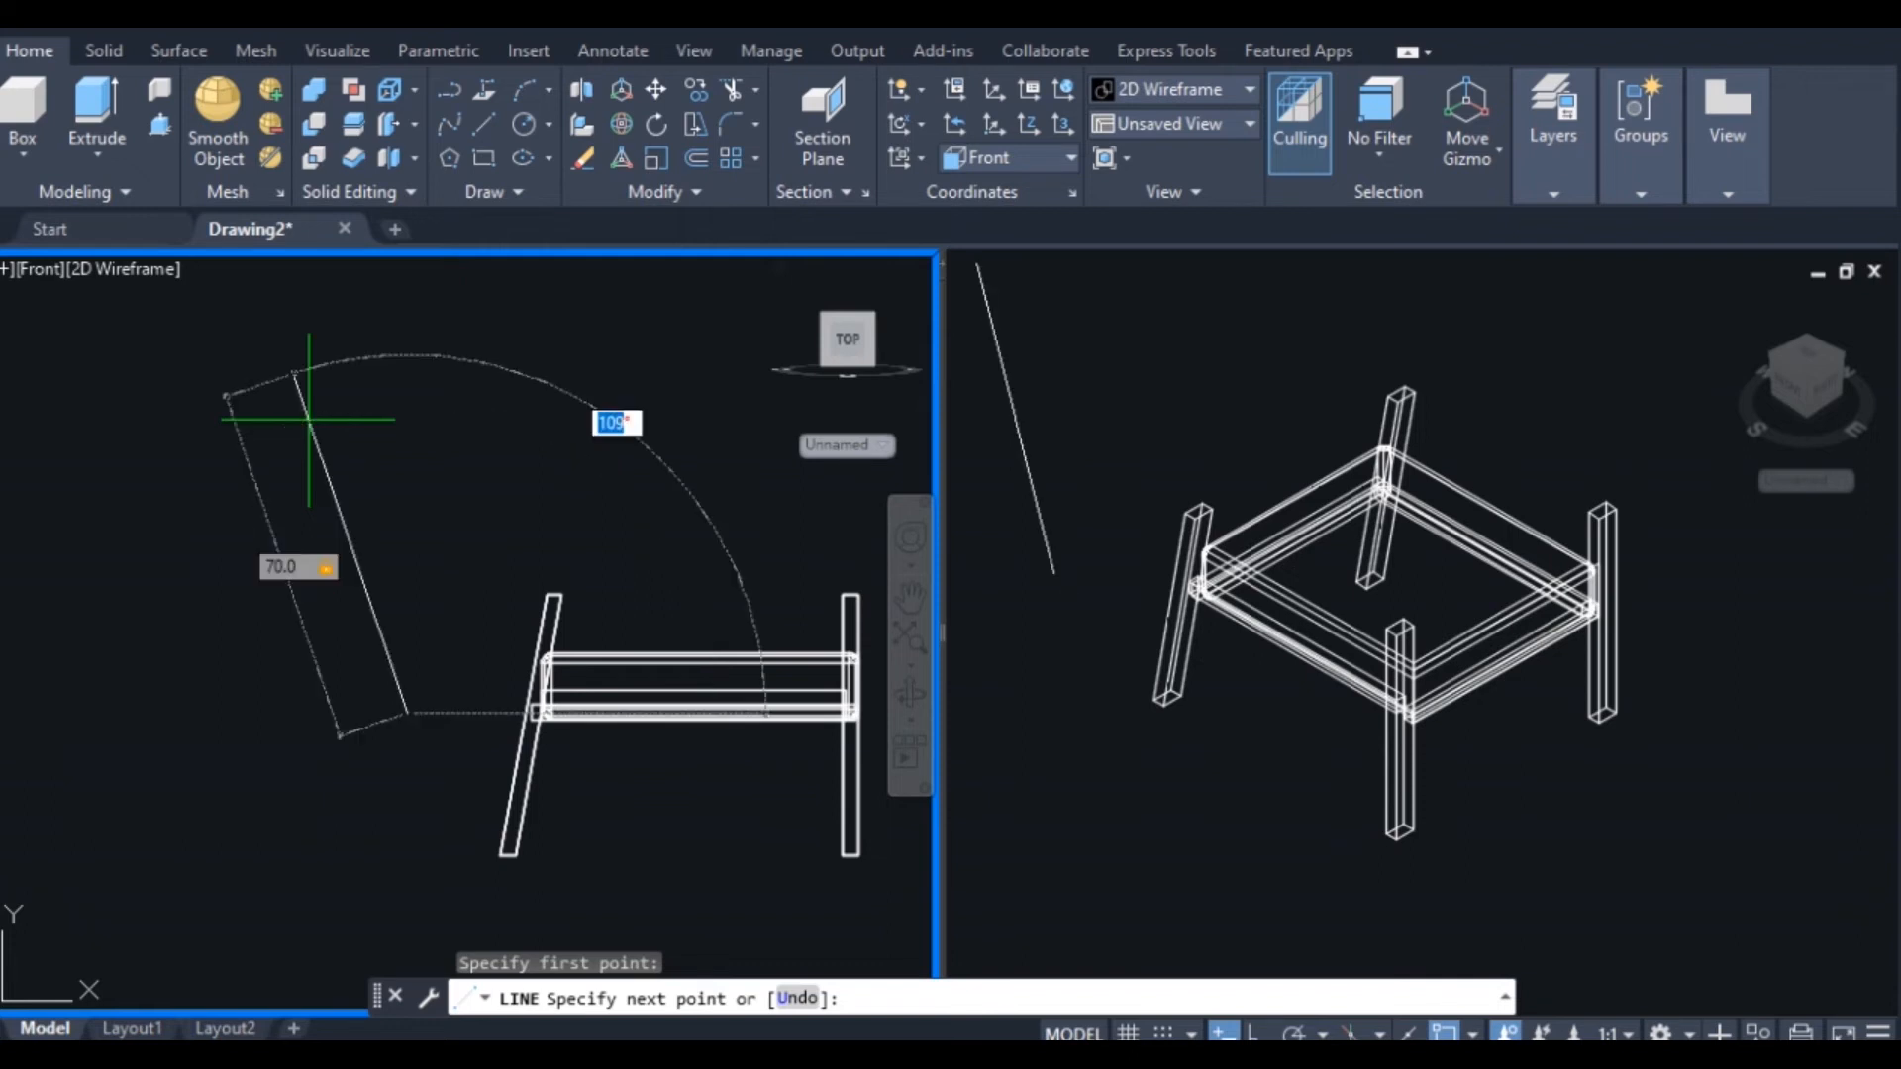
{"action": "type", "text": "10"}
{"action": "key", "text": "Return"}
{"action": "right_click", "coordinate": [309, 418]}
{"action": "left_click", "coordinate": [368, 433]}
{"action": "scroll", "coordinate": [356, 471], "scroll_direction": "down", "scroll_amount": 5}
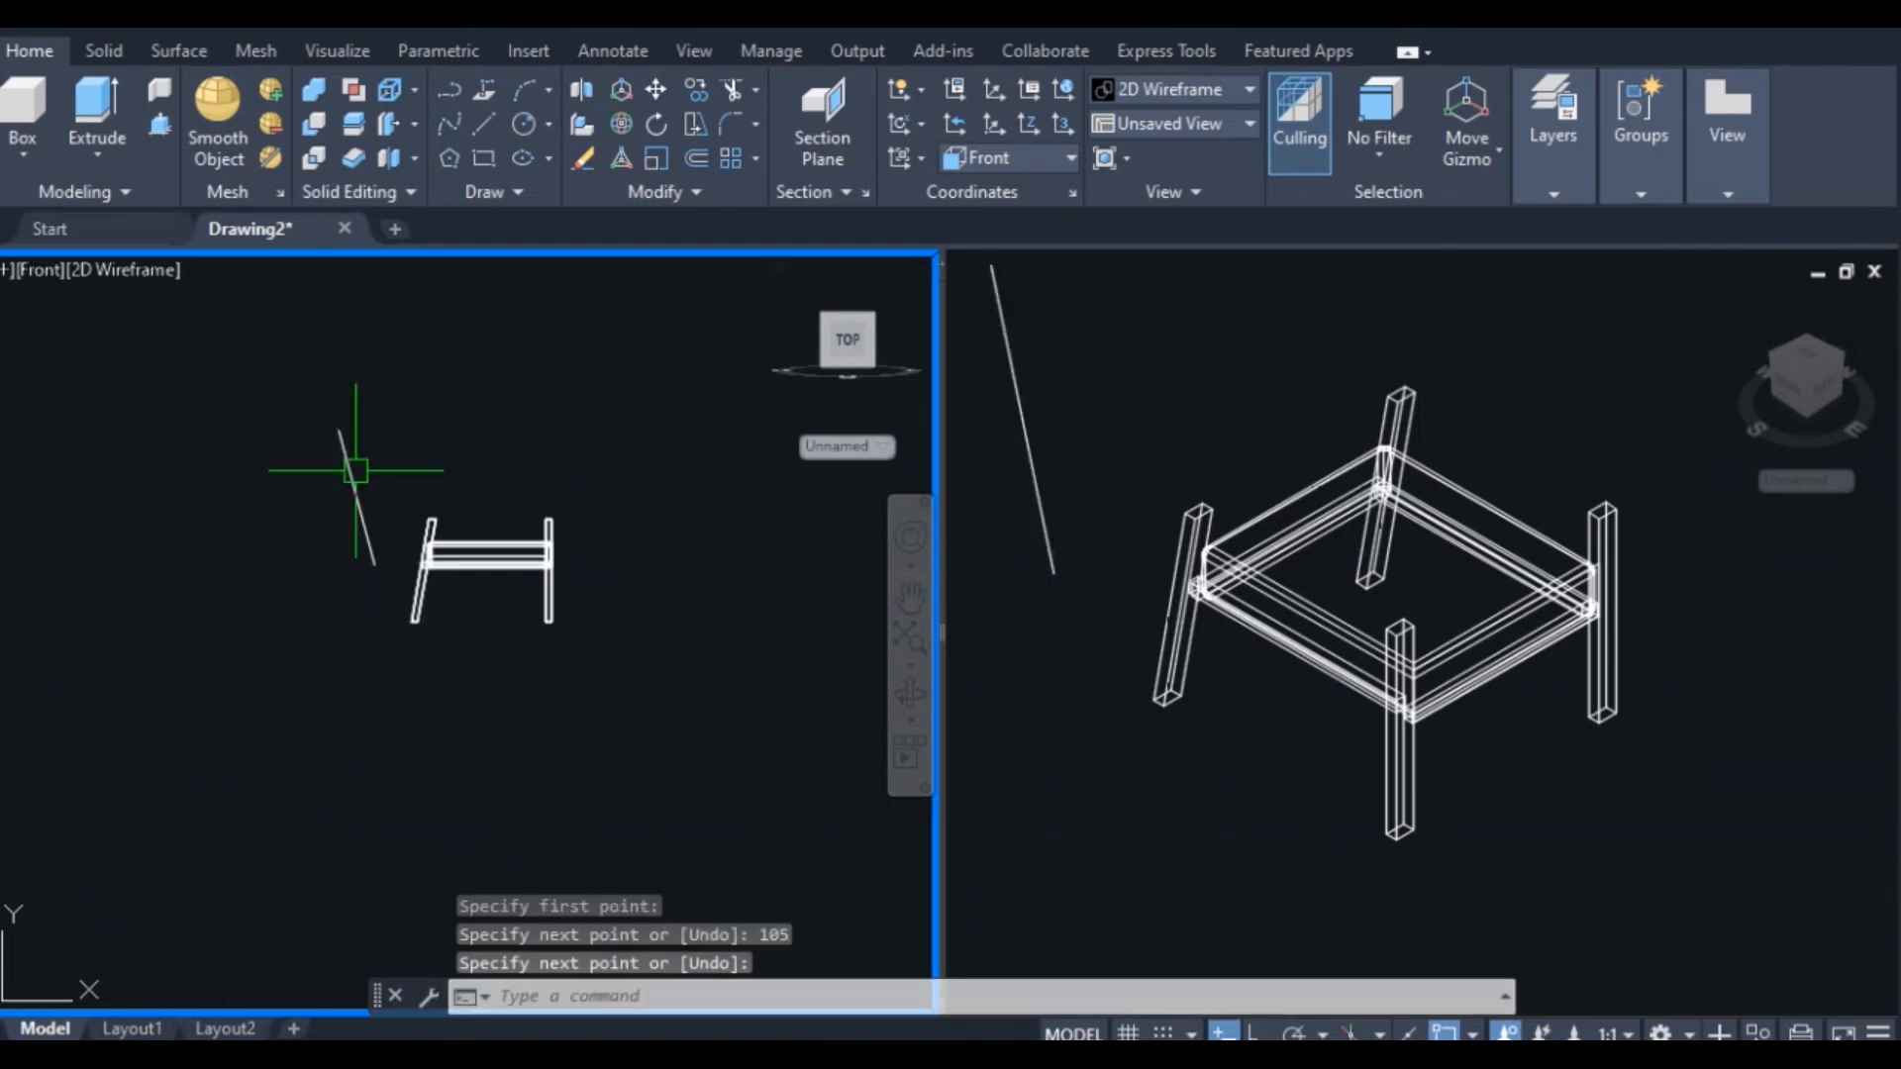
Change the front-view viewport to the Top view, with the inclined line and the frame visible
{"action": "scroll", "coordinate": [496, 394], "scroll_direction": "up", "scroll_amount": 2}
{"action": "left_click", "coordinate": [40, 270]}
{"action": "left_click", "coordinate": [95, 342]}
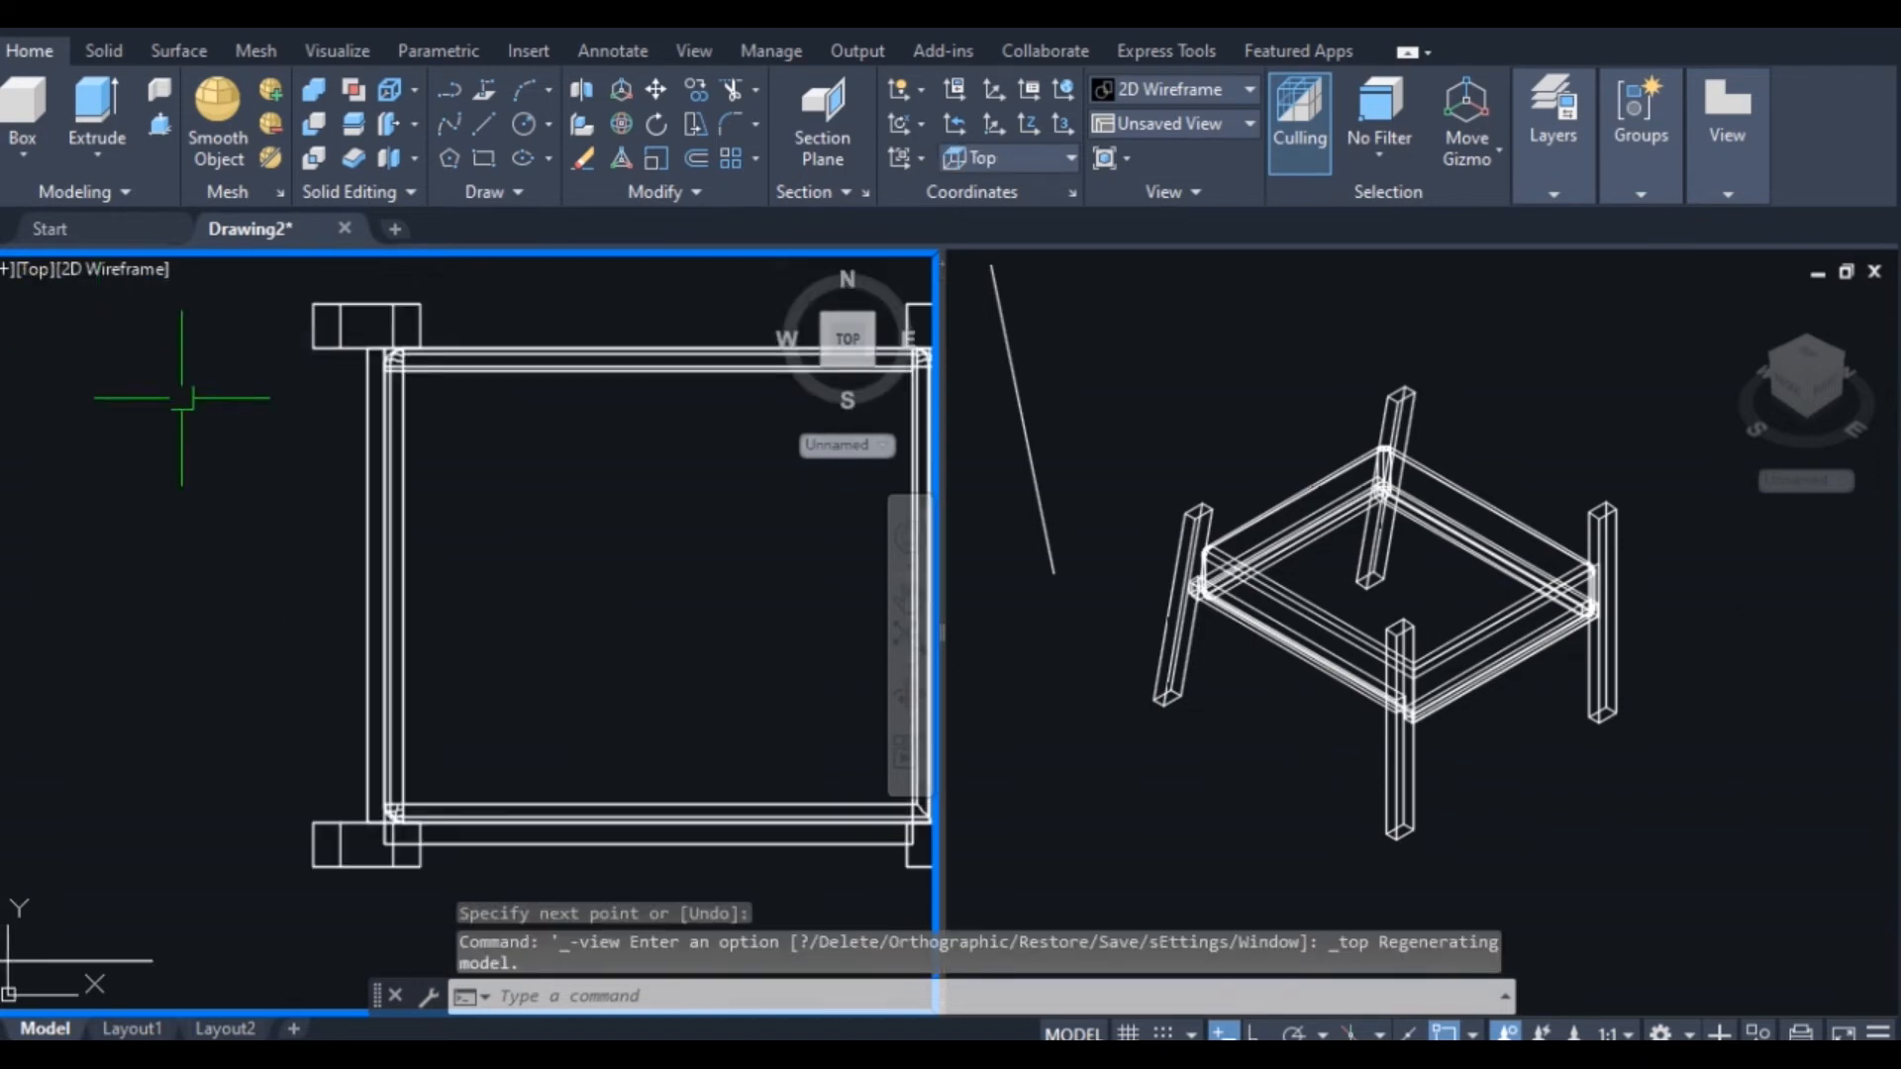
{"action": "scroll", "coordinate": [223, 416], "scroll_direction": "down", "scroll_amount": 4}
{"action": "middle_click_drag", "start_coordinate": [80, 478], "coordinate": [327, 522]}
{"action": "scroll", "coordinate": [422, 687], "scroll_direction": "up", "scroll_amount": 2}
{"action": "middle_click_drag", "start_coordinate": [335, 373], "coordinate": [328, 540]}
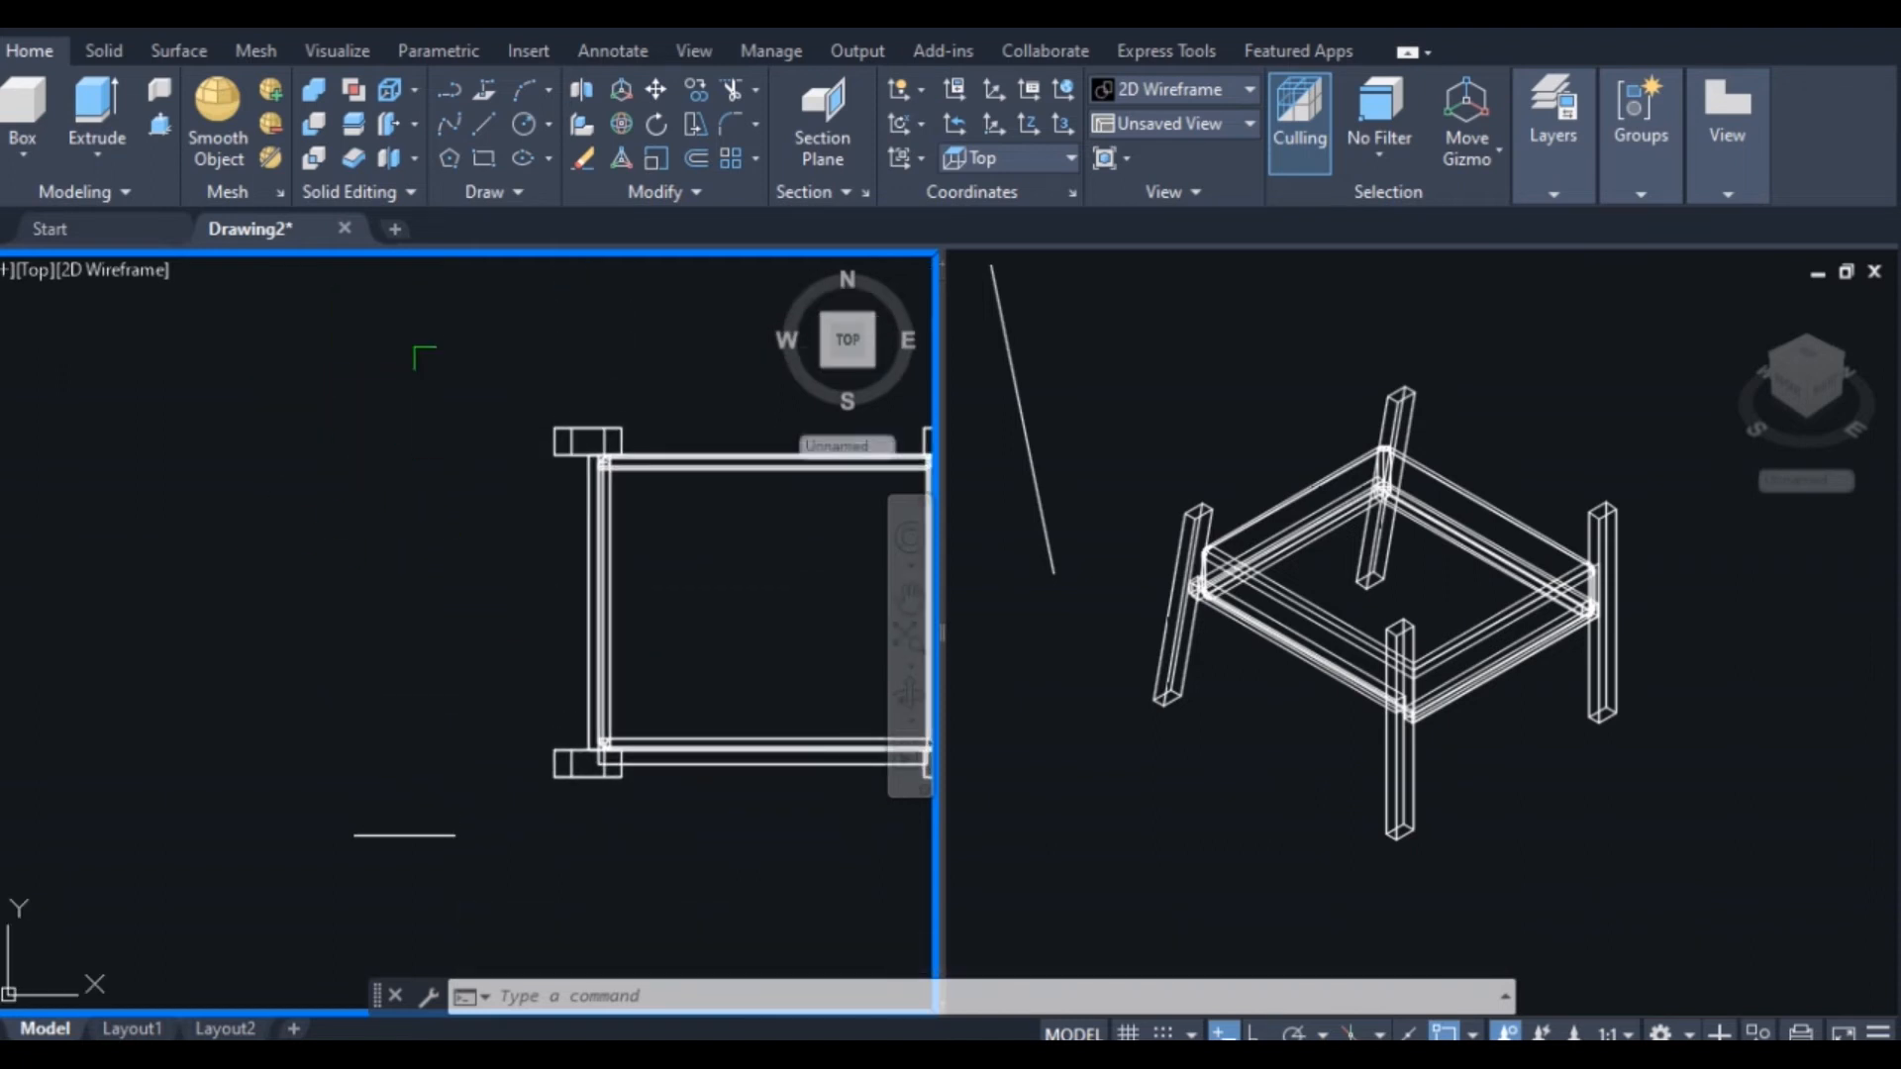
Draw a 10 by 53.5 cm rectangle starting from the upper end of the inclined line
{"action": "left_click", "coordinate": [487, 158]}
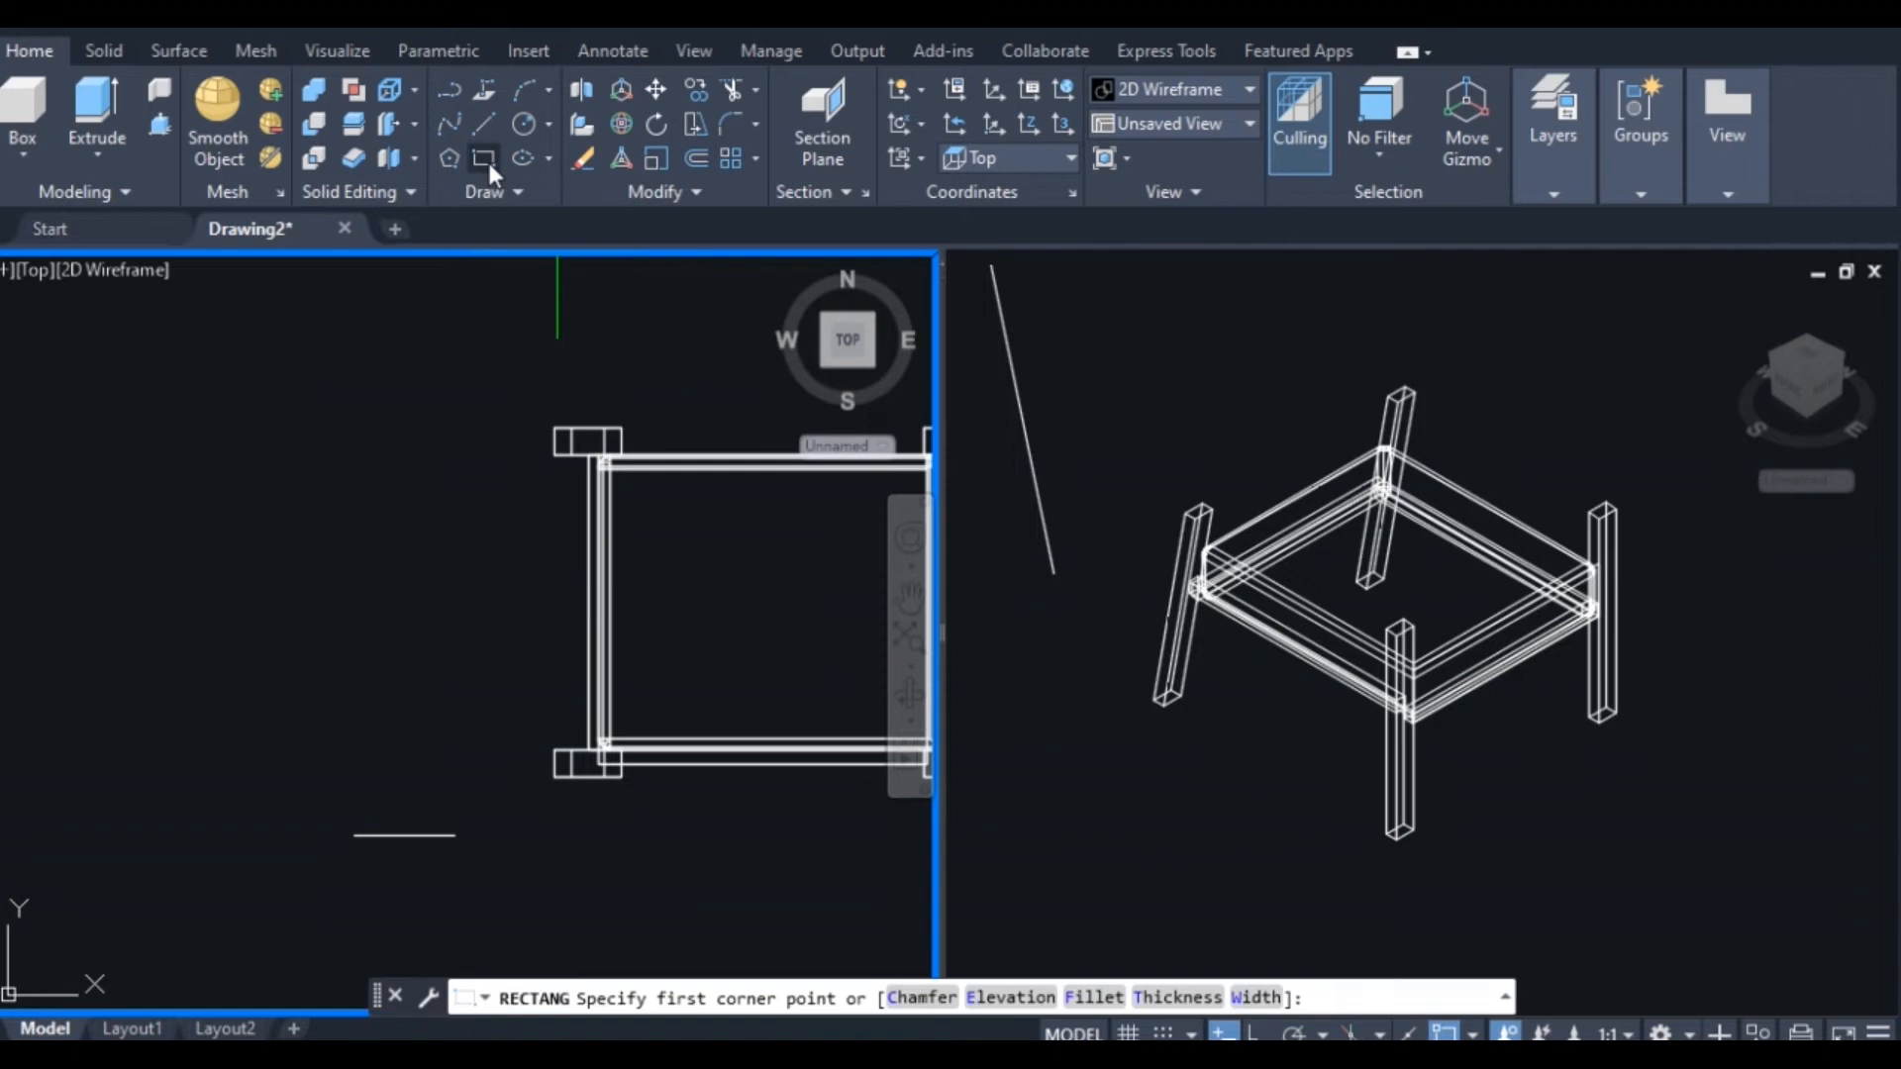
{"action": "left_click", "coordinate": [356, 835]}
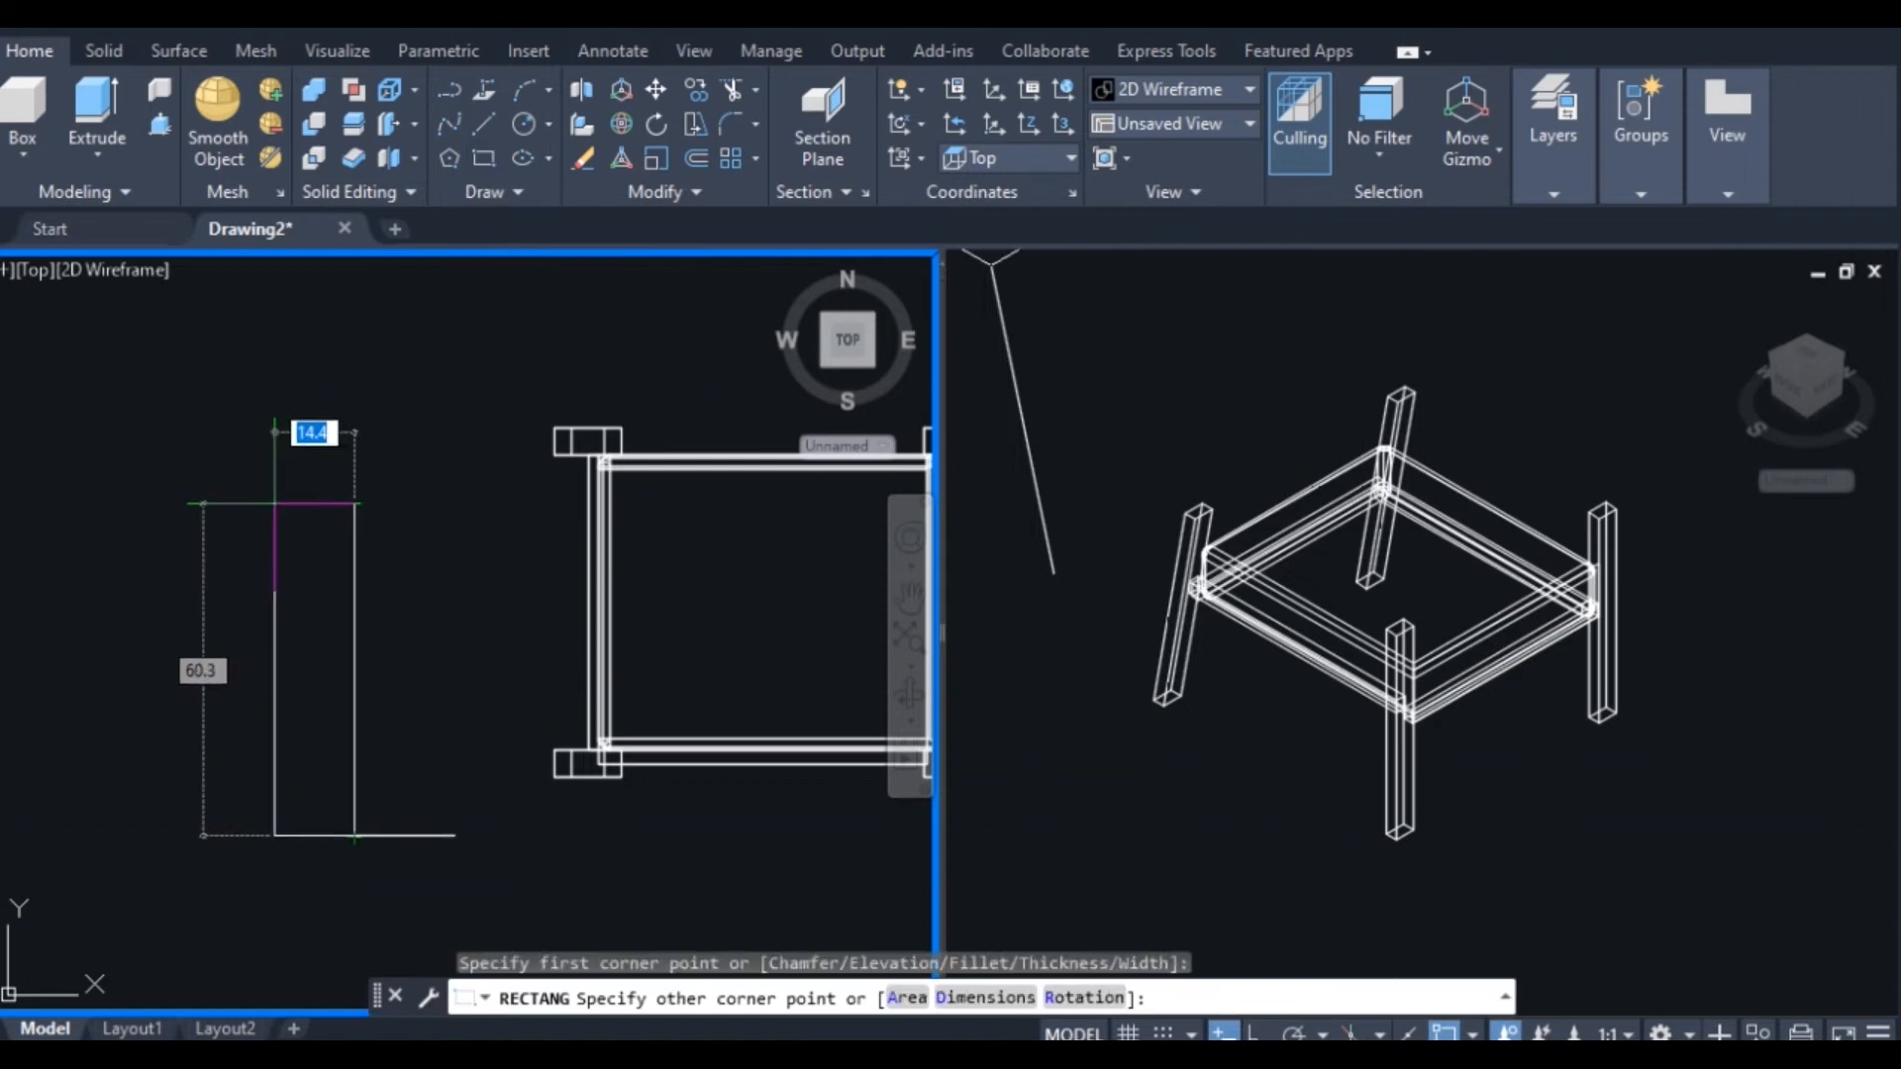
{"action": "type", "text": "10"}
{"action": "key", "text": "Tab"}
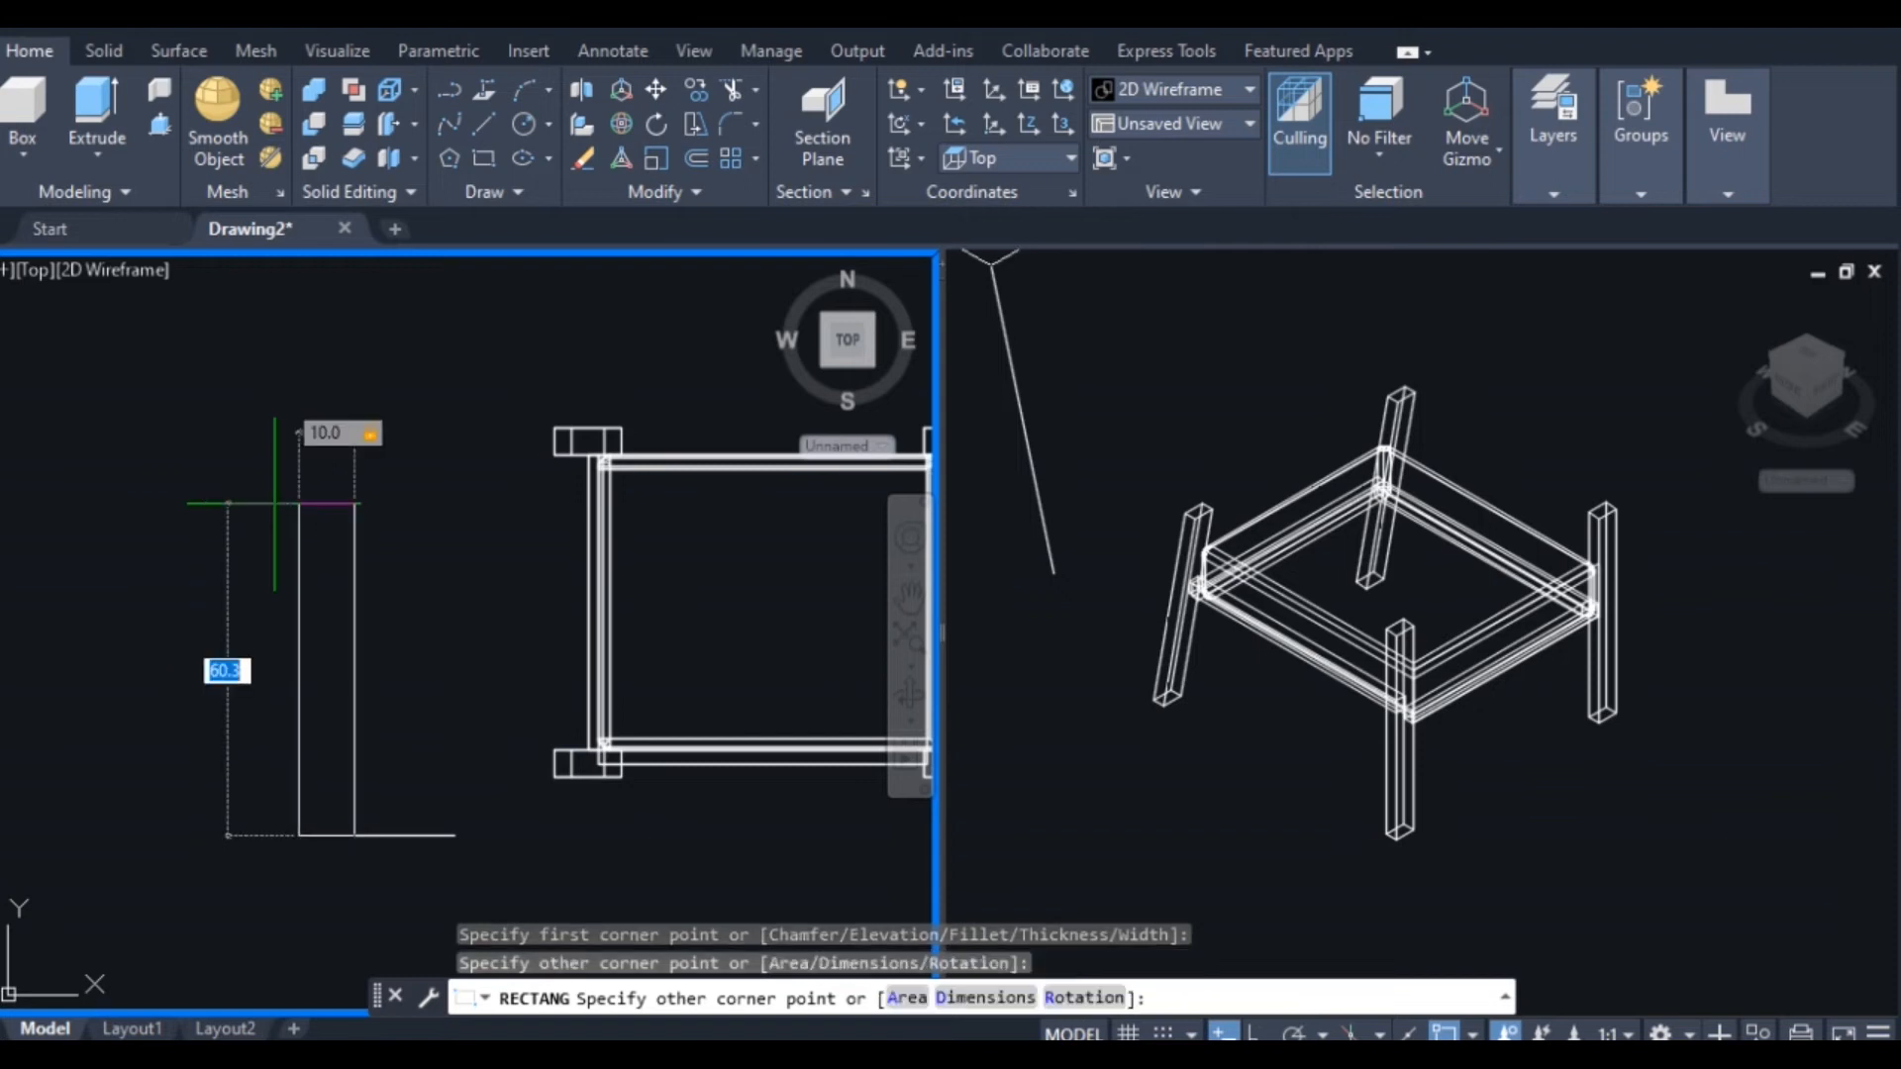
{"action": "type", "text": "53.5"}
{"action": "key", "text": "Return"}
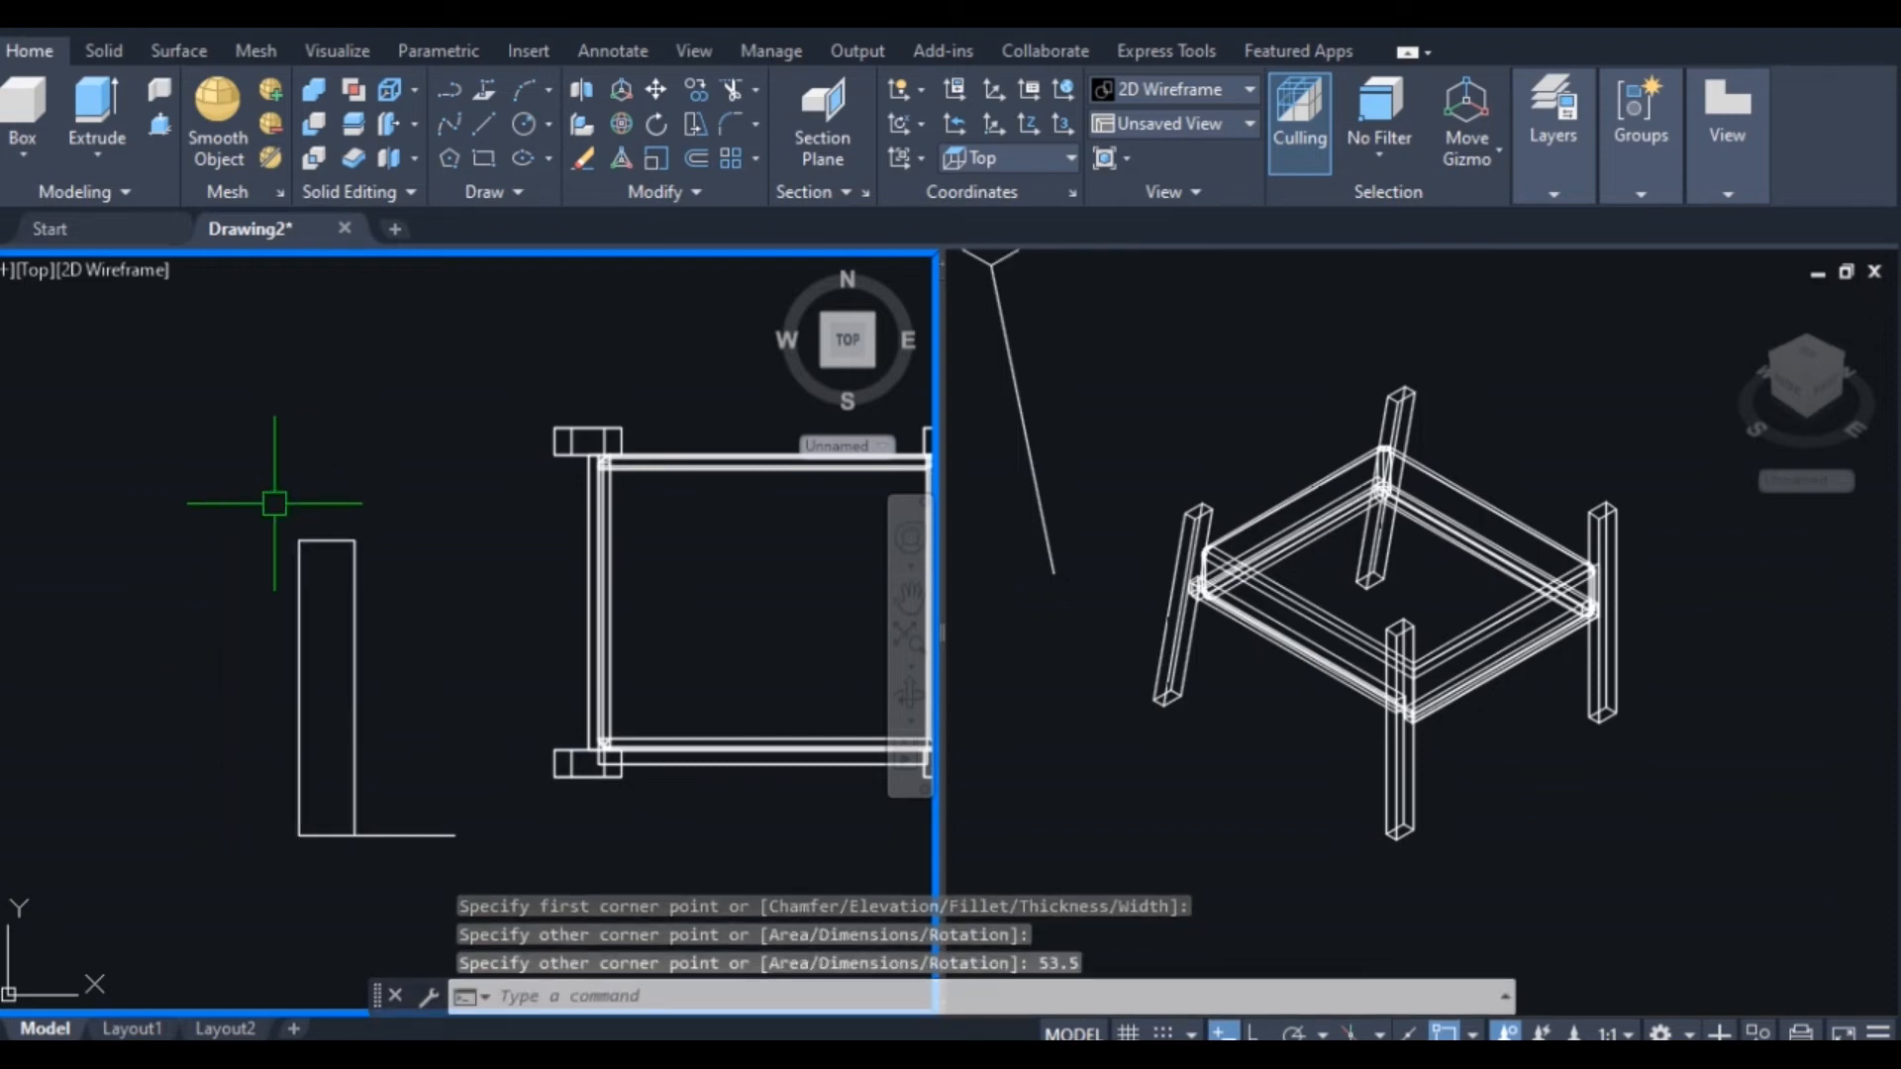
{"action": "scroll", "coordinate": [933, 438], "scroll_direction": "down", "scroll_amount": 1}
Activate the SE Isometric viewport and examine the rectangle at the end of the inclined line
{"action": "left_click", "coordinate": [1149, 416]}
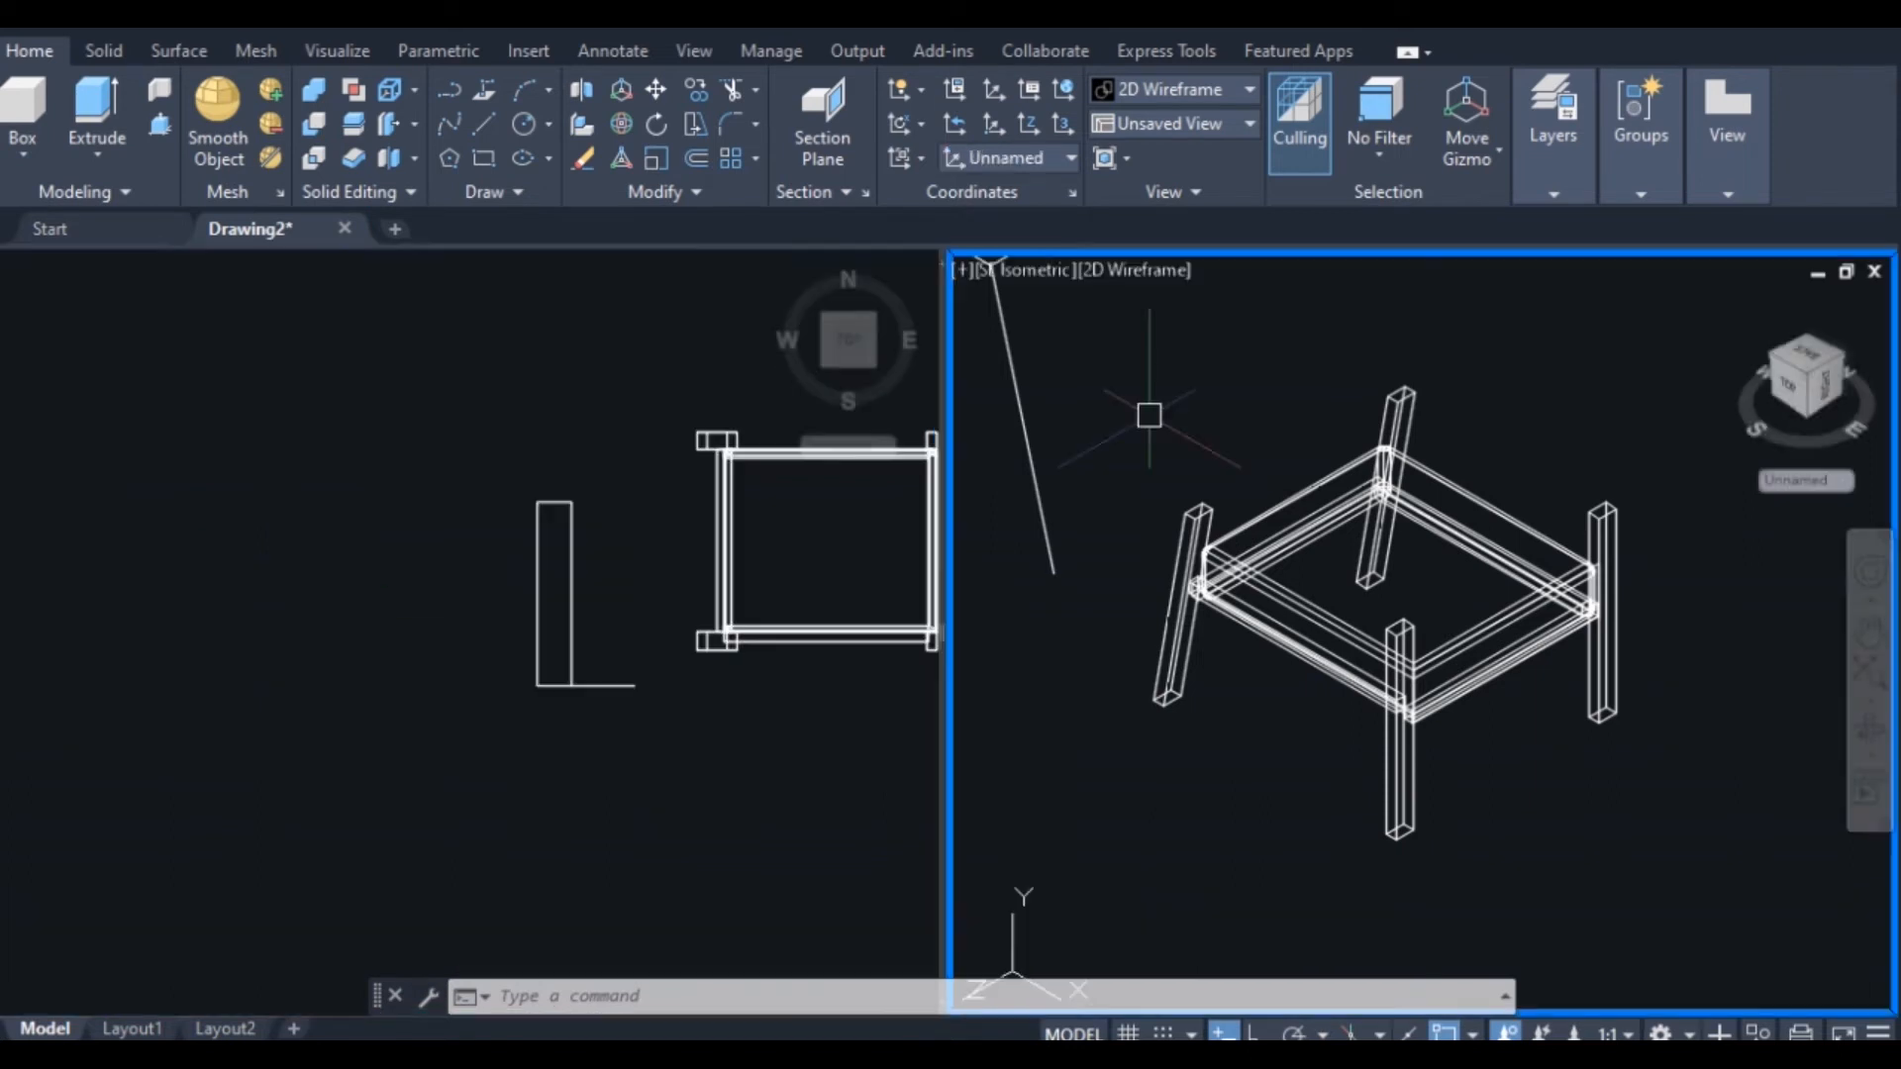
{"action": "scroll", "coordinate": [1149, 416], "scroll_direction": "up", "scroll_amount": 1}
{"action": "scroll", "coordinate": [1150, 416], "scroll_direction": "down", "scroll_amount": 3}
{"action": "scroll", "coordinate": [1130, 365], "scroll_direction": "up", "scroll_amount": 2}
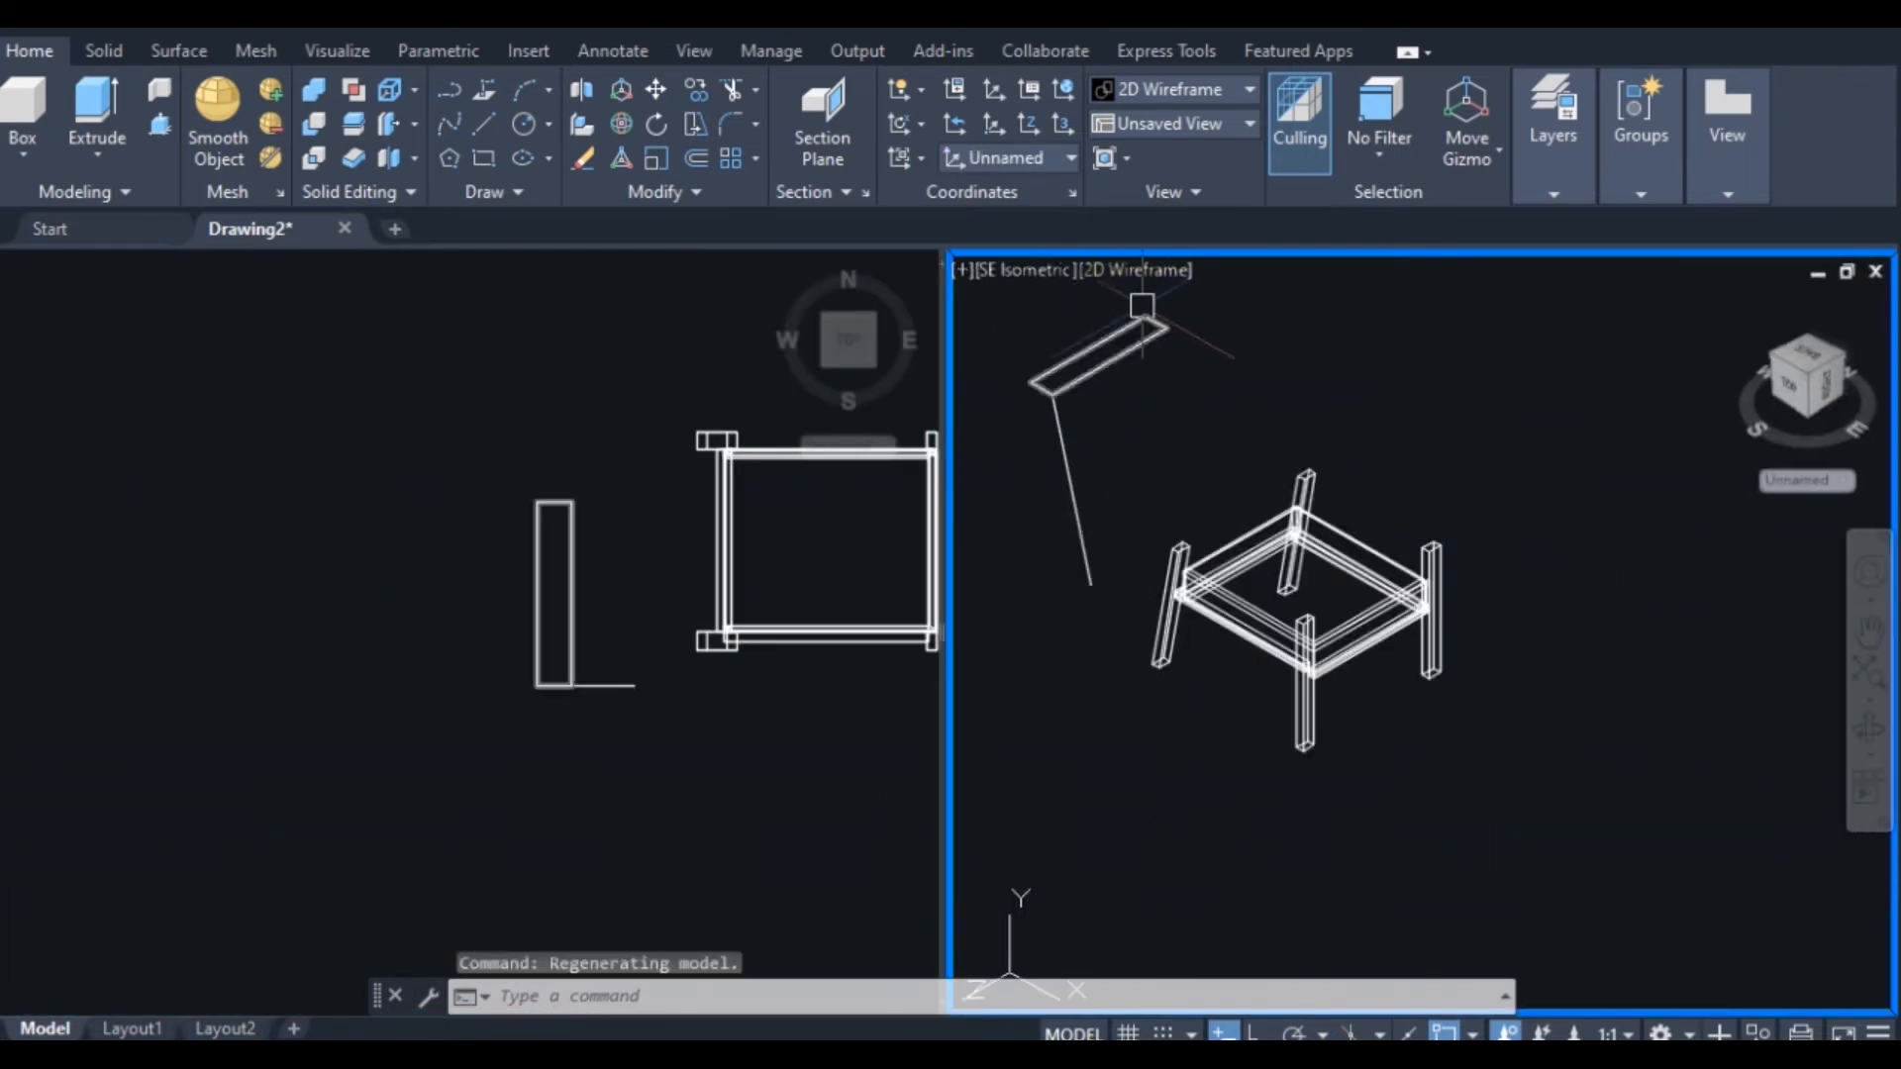
{"action": "scroll", "coordinate": [1130, 365], "scroll_direction": "down", "scroll_amount": 1}
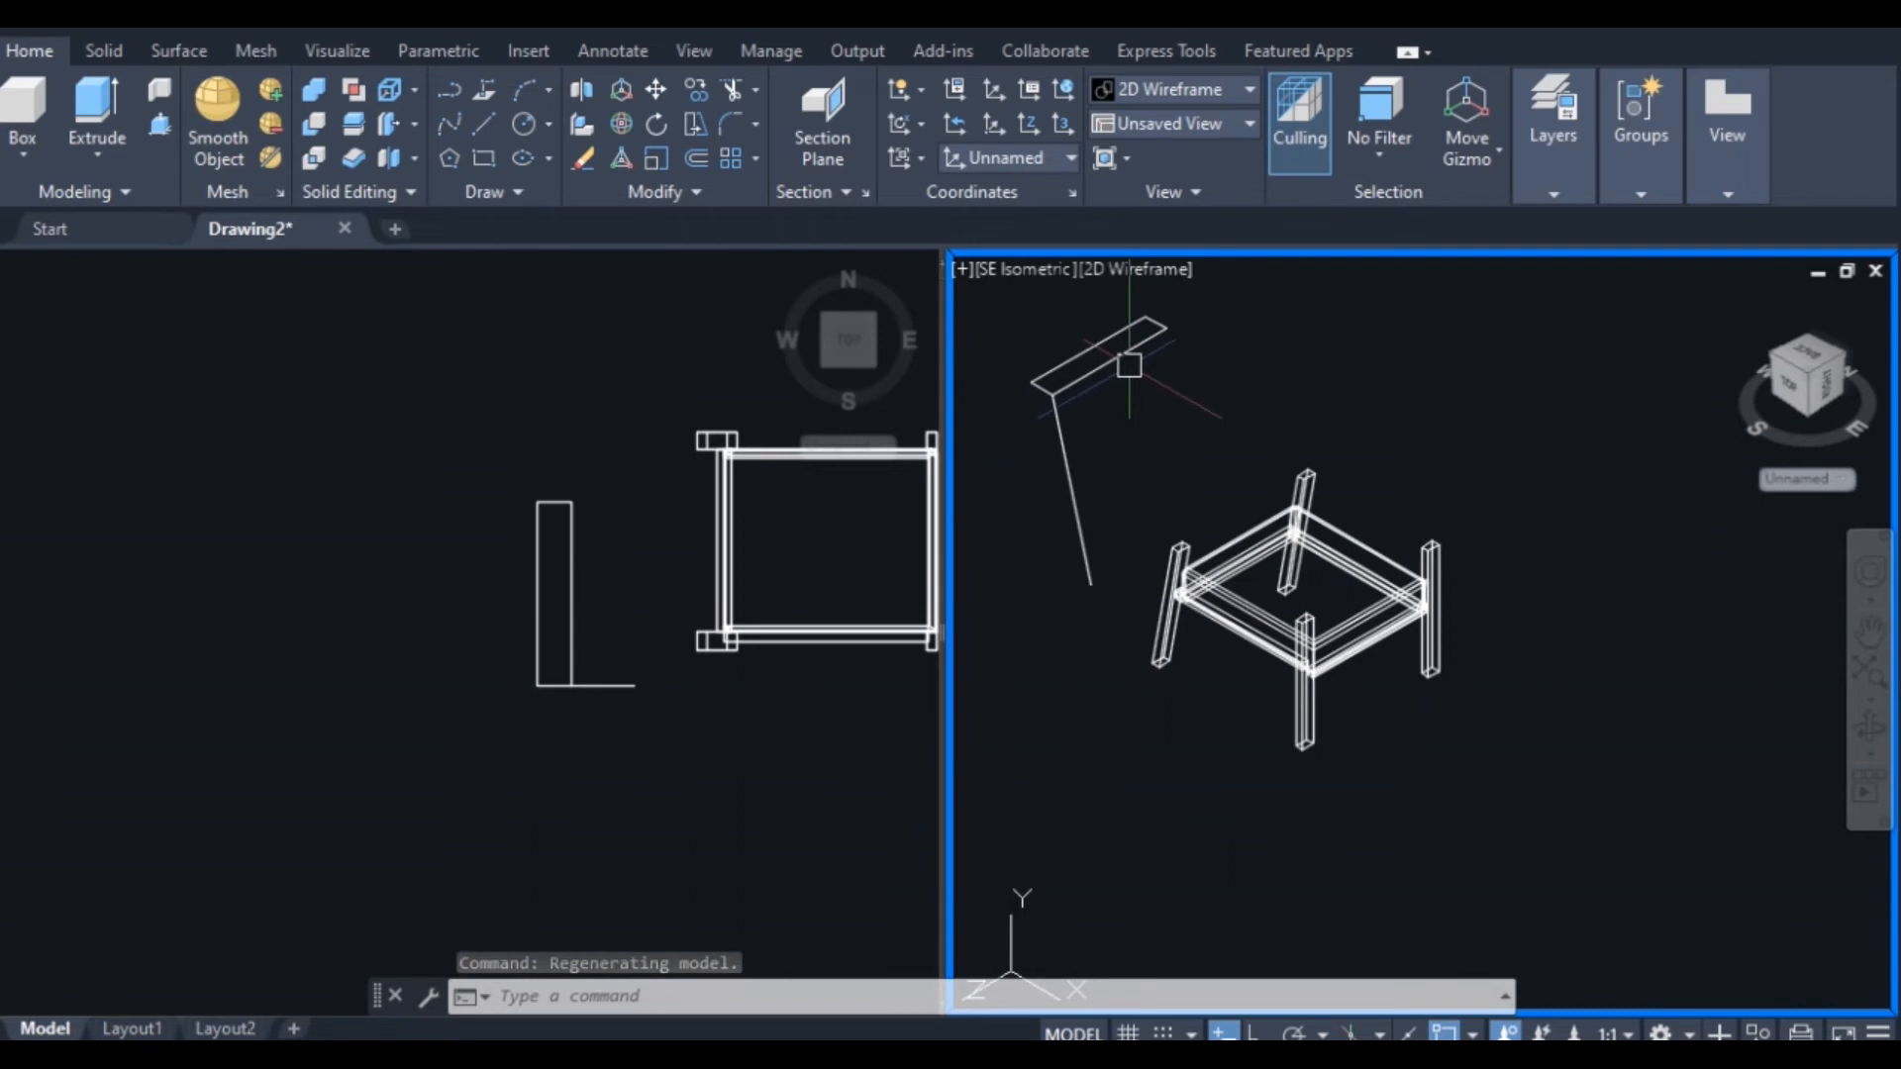
Move the rectangle from the upper end of the inclined line to its lower end
{"action": "left_click", "coordinate": [1138, 365]}
{"action": "key", "text": "Return"}
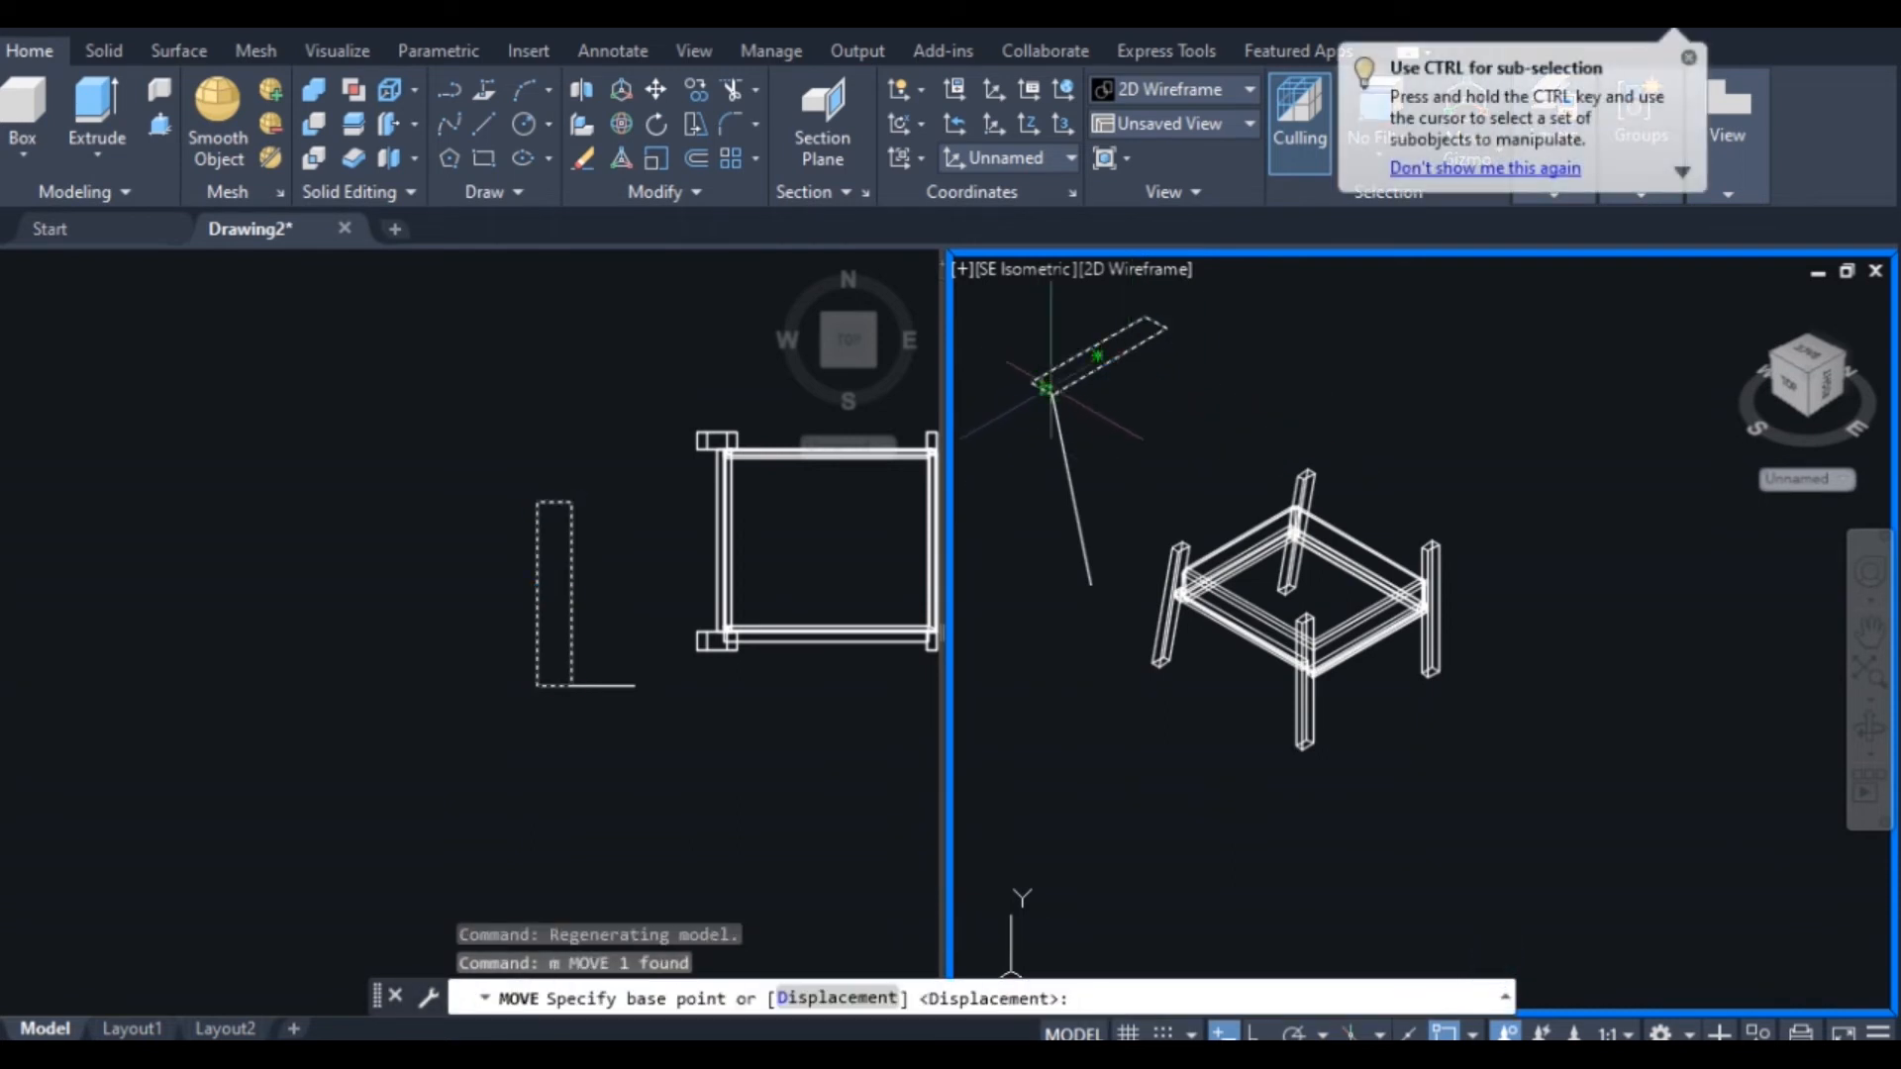
{"action": "left_click", "coordinate": [1052, 396]}
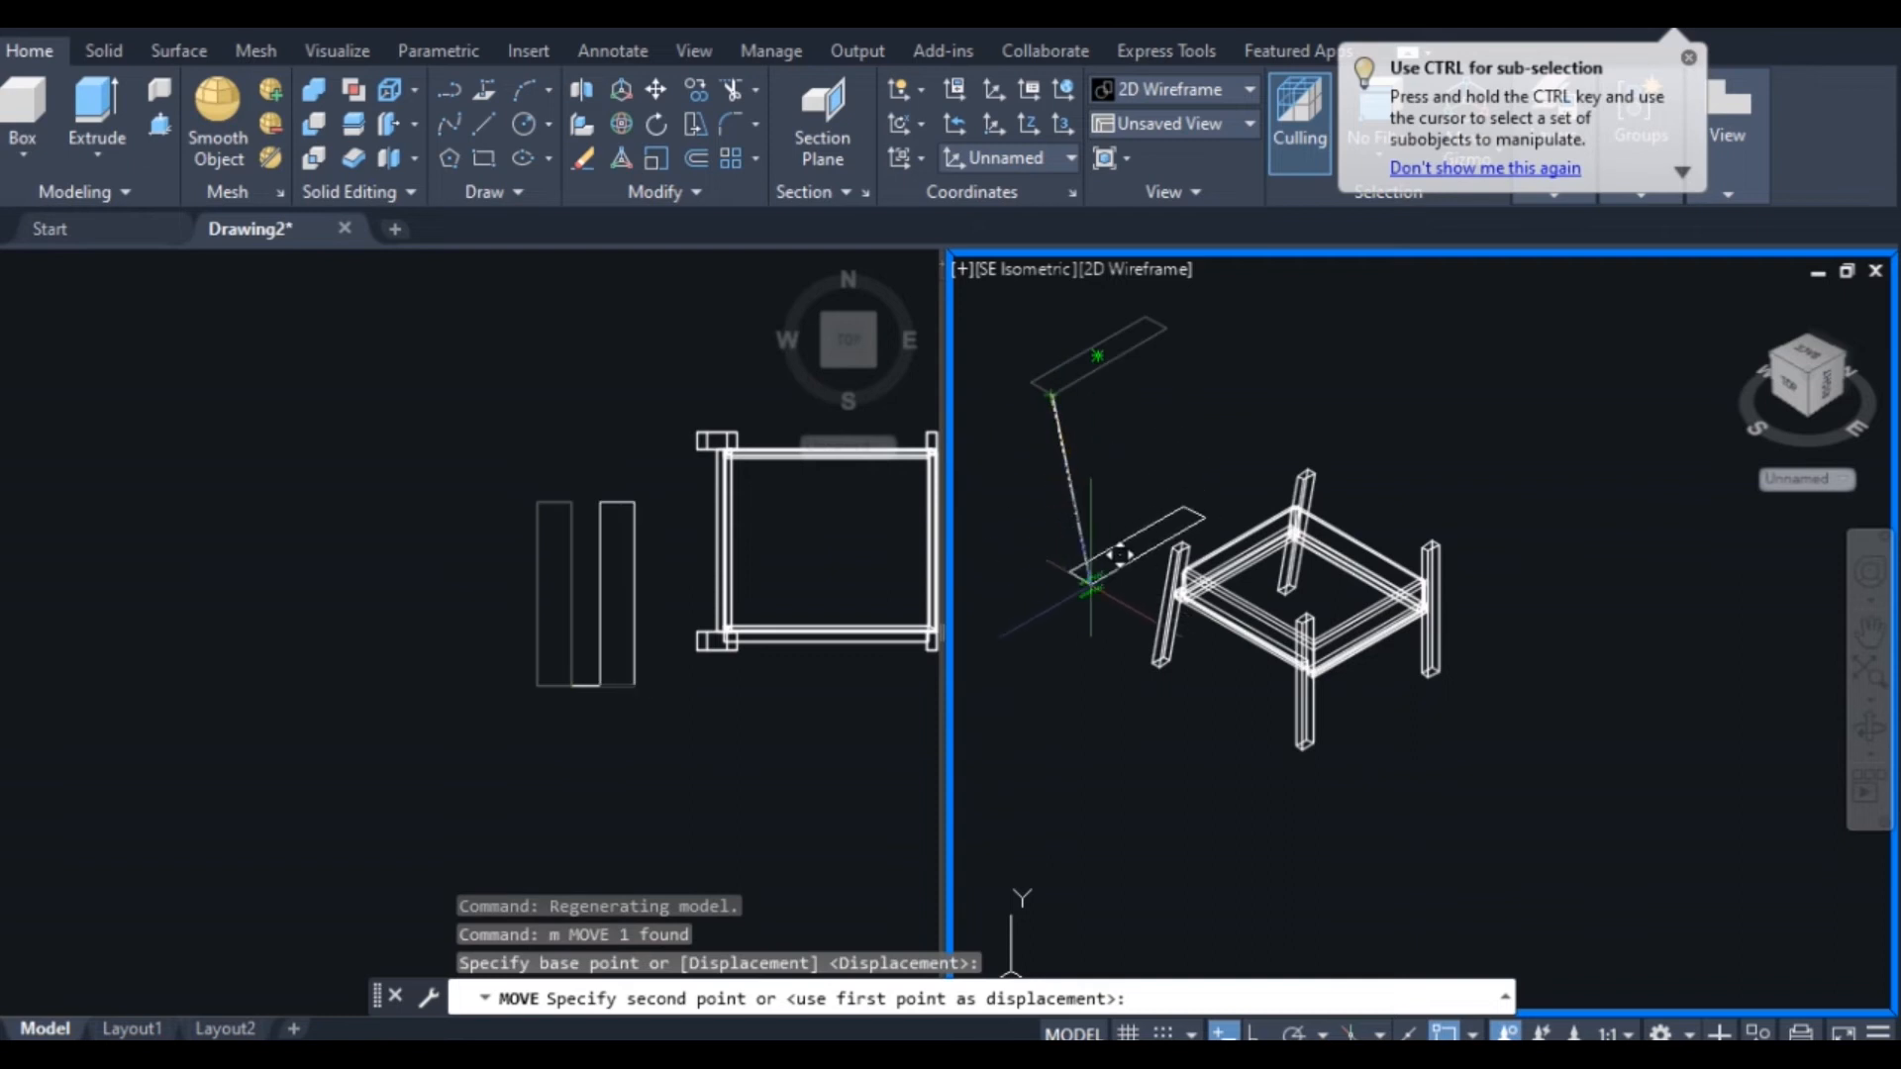
{"action": "left_click", "coordinate": [1089, 583]}
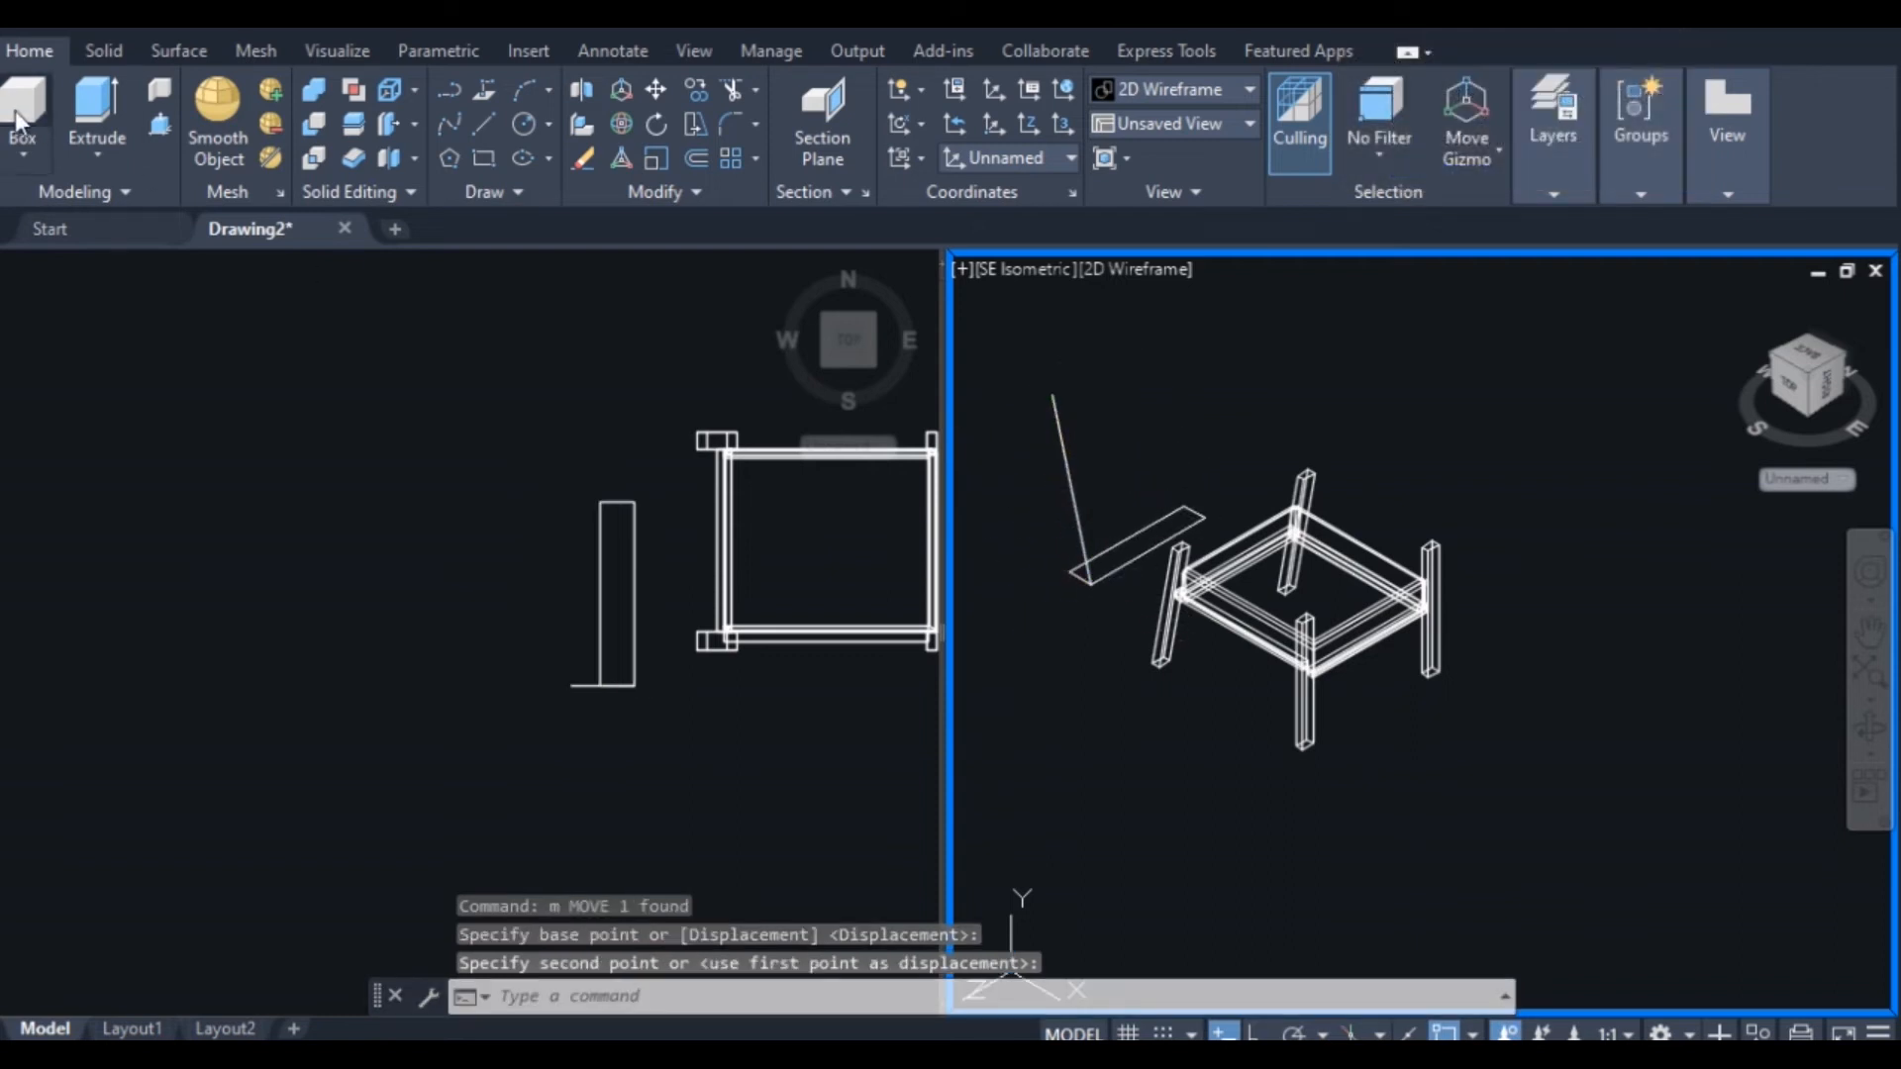
Extrude the rectangle into a solid backrest along the inclined line as the path
{"action": "left_click", "coordinate": [105, 113]}
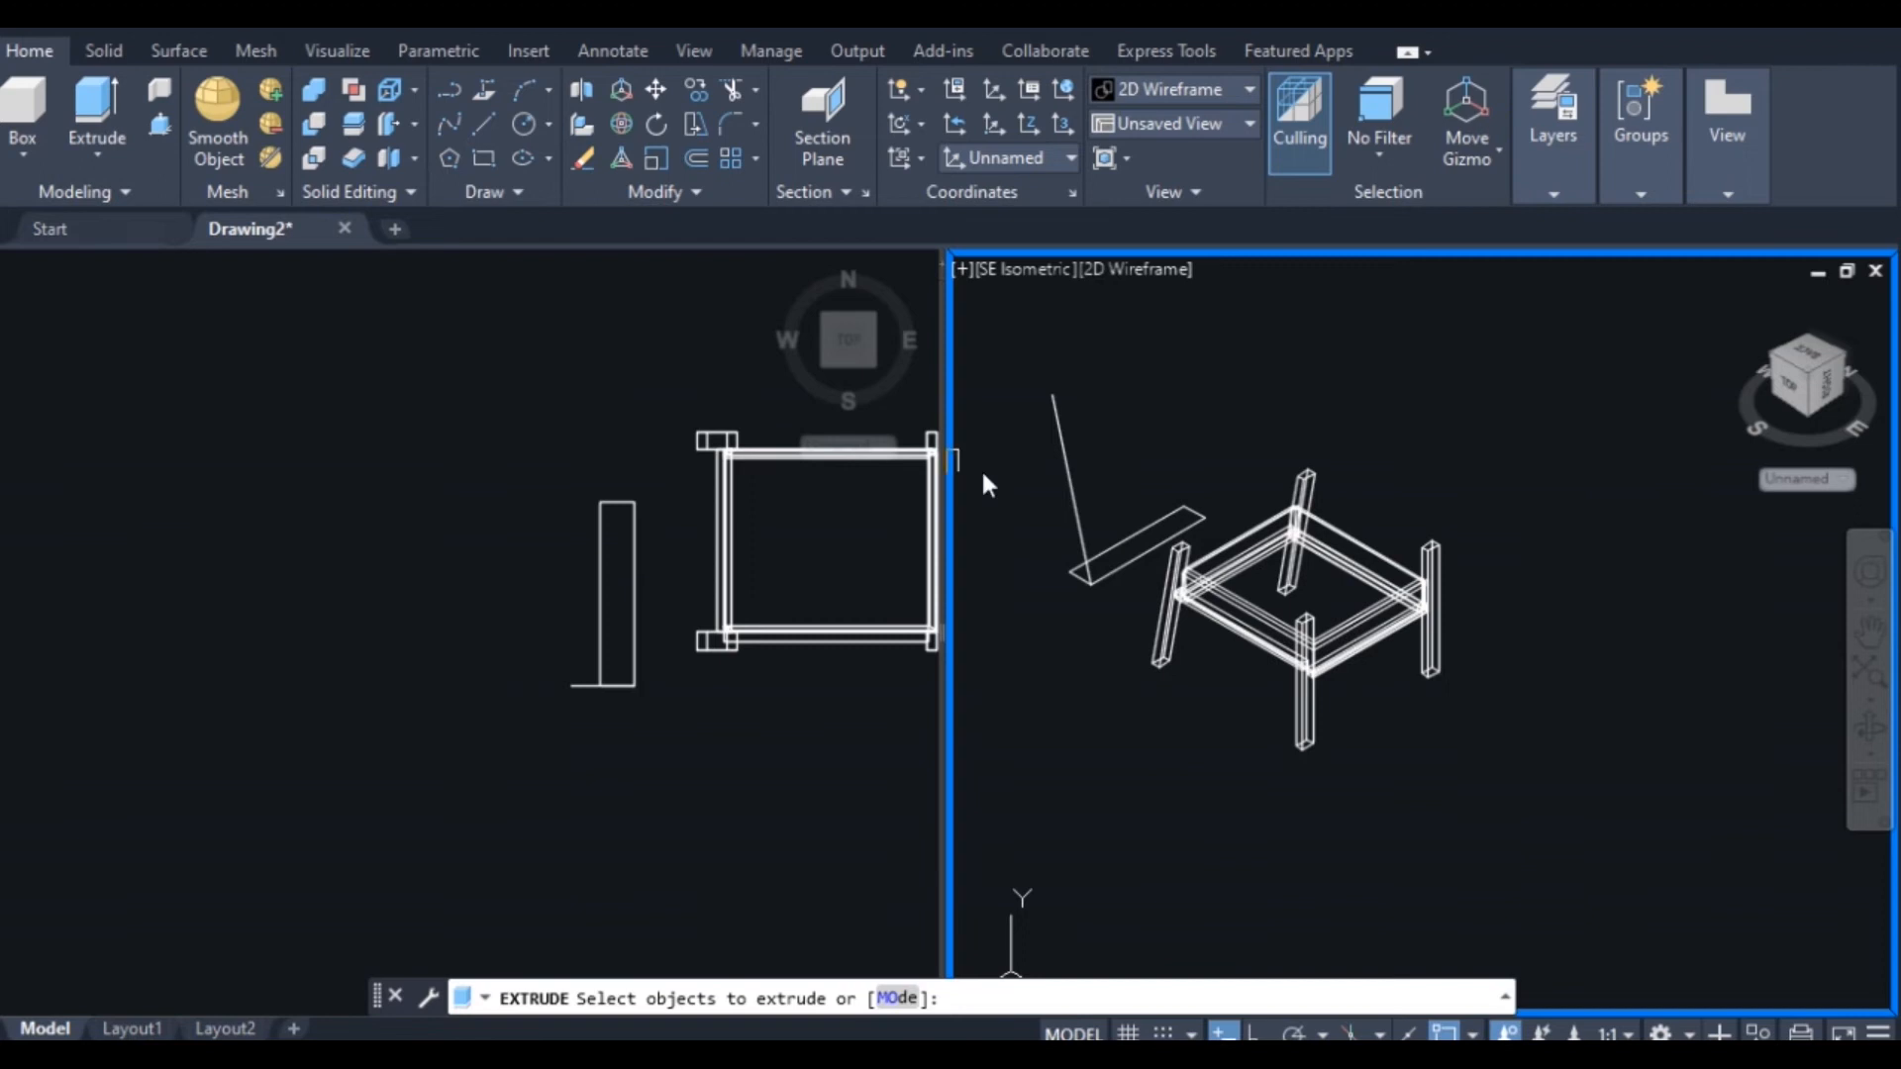
{"action": "left_click", "coordinate": [1118, 550]}
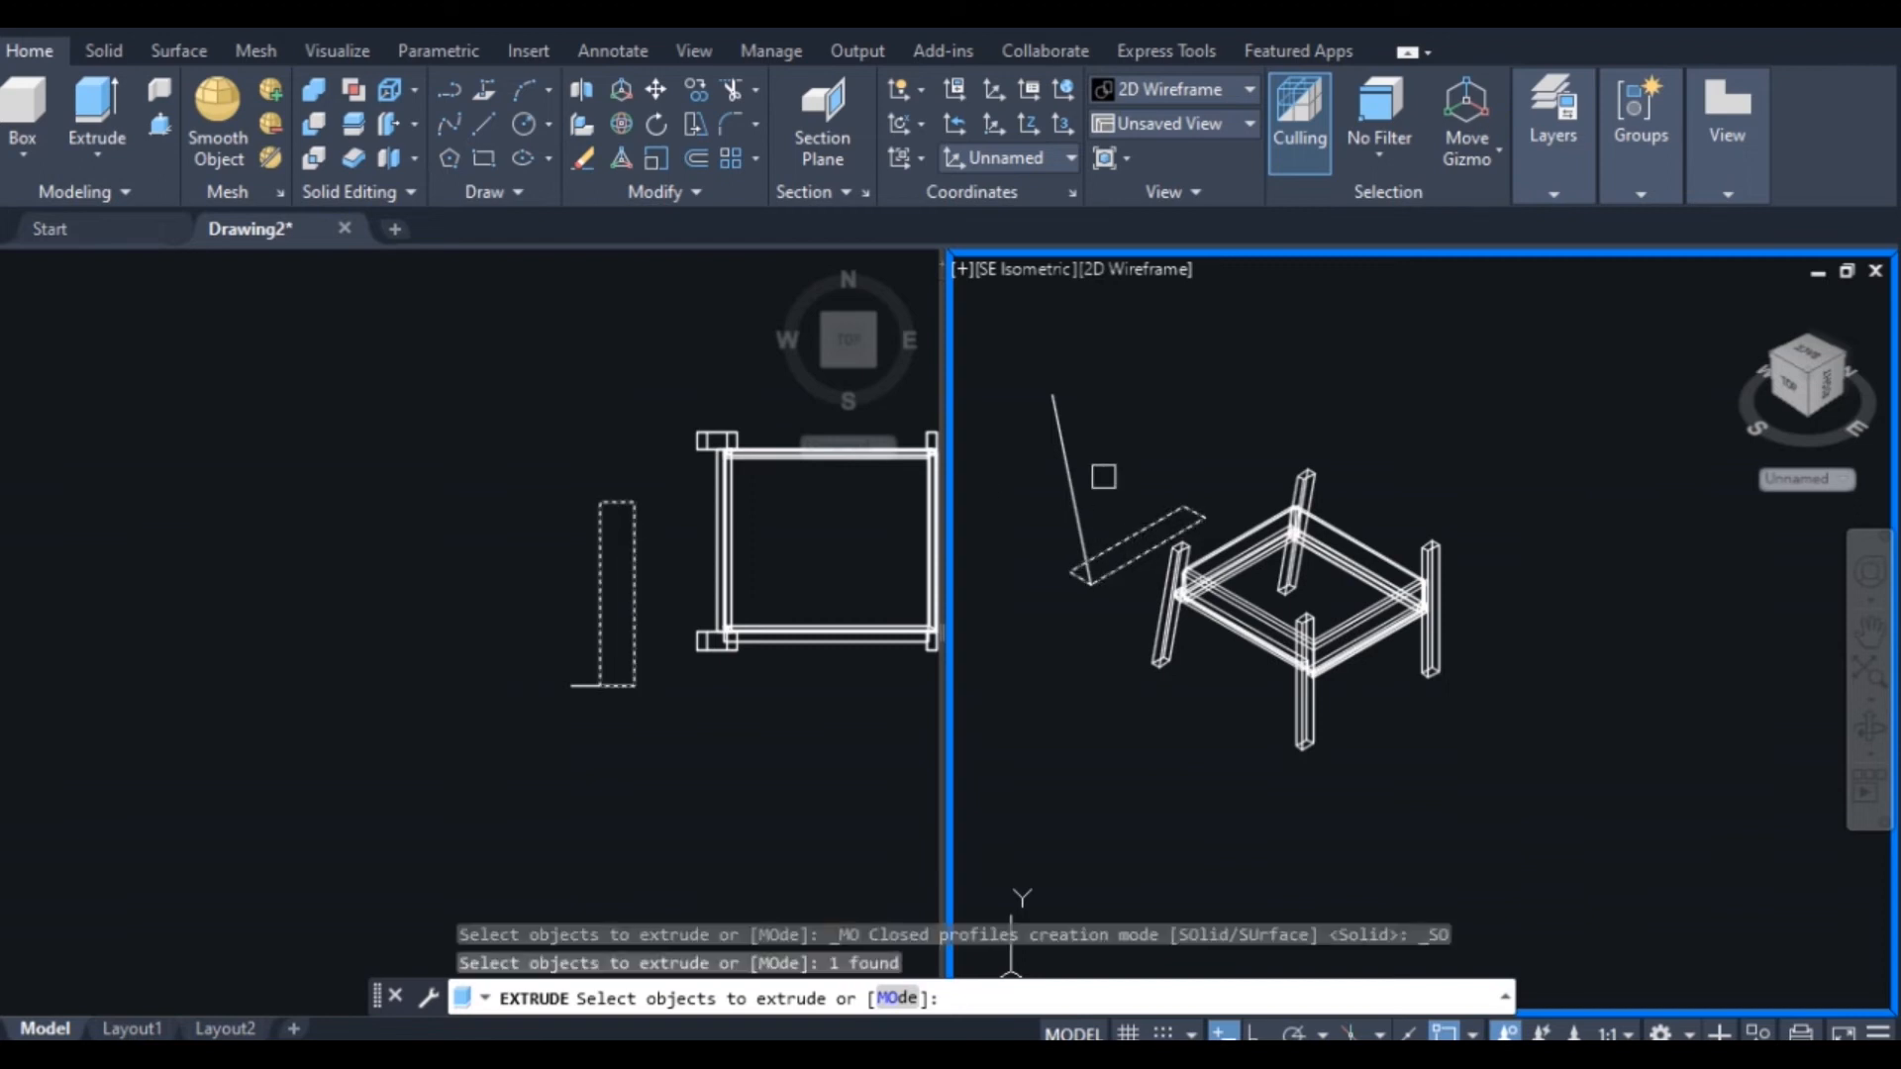
{"action": "key", "text": "Return"}
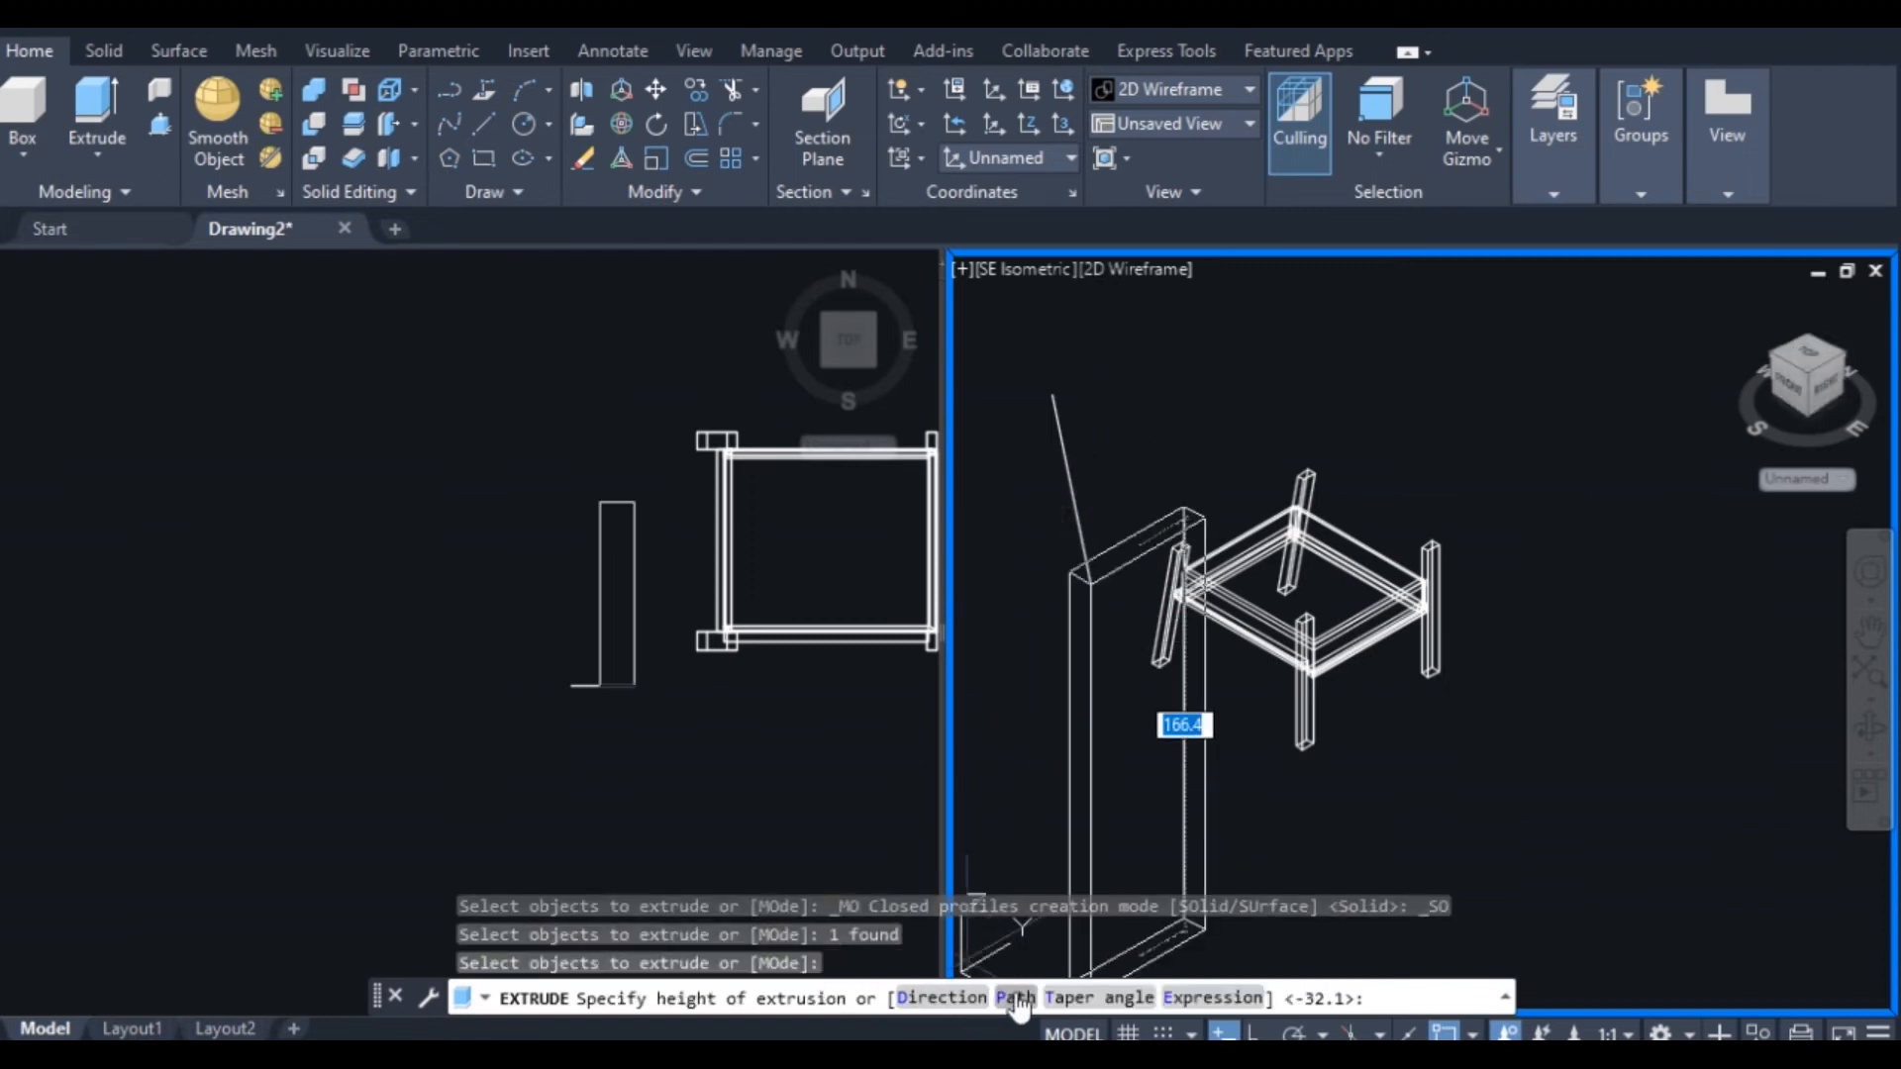
{"action": "left_click", "coordinate": [1015, 997]}
{"action": "left_click", "coordinate": [1064, 470]}
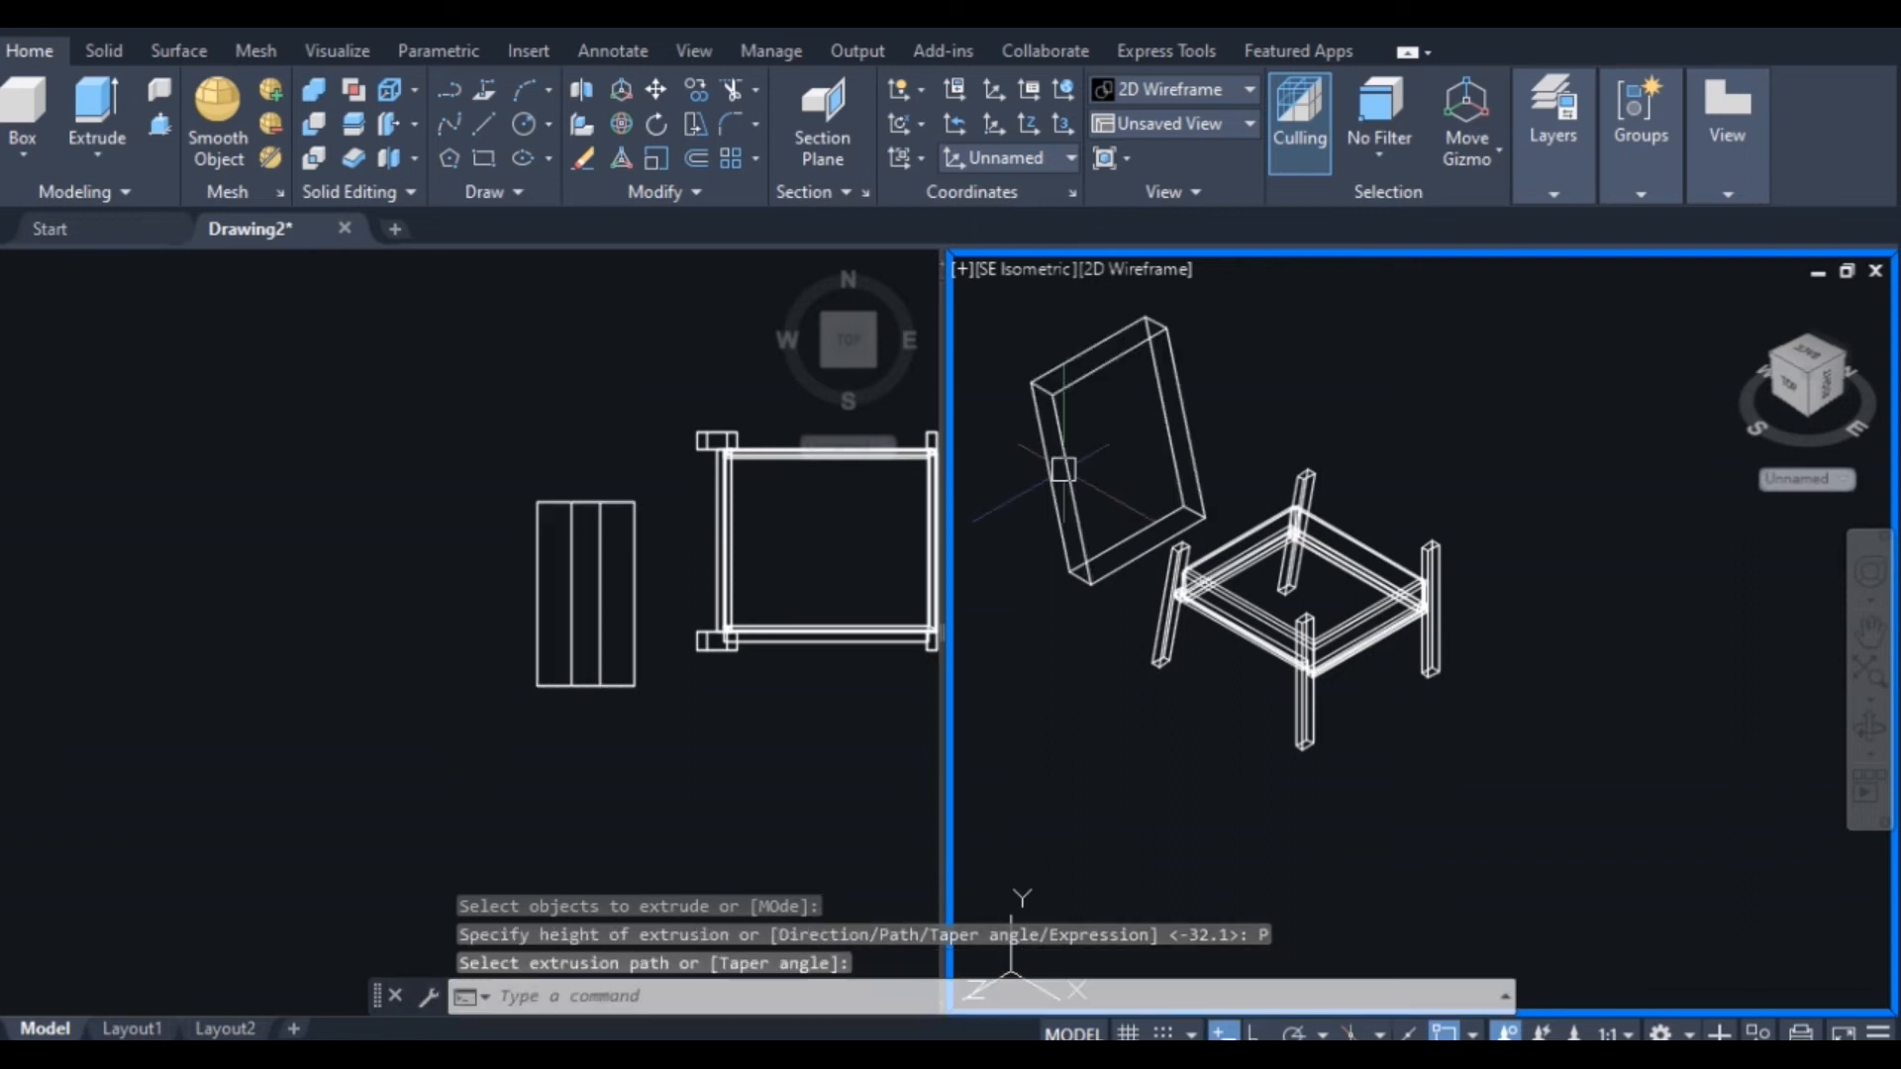
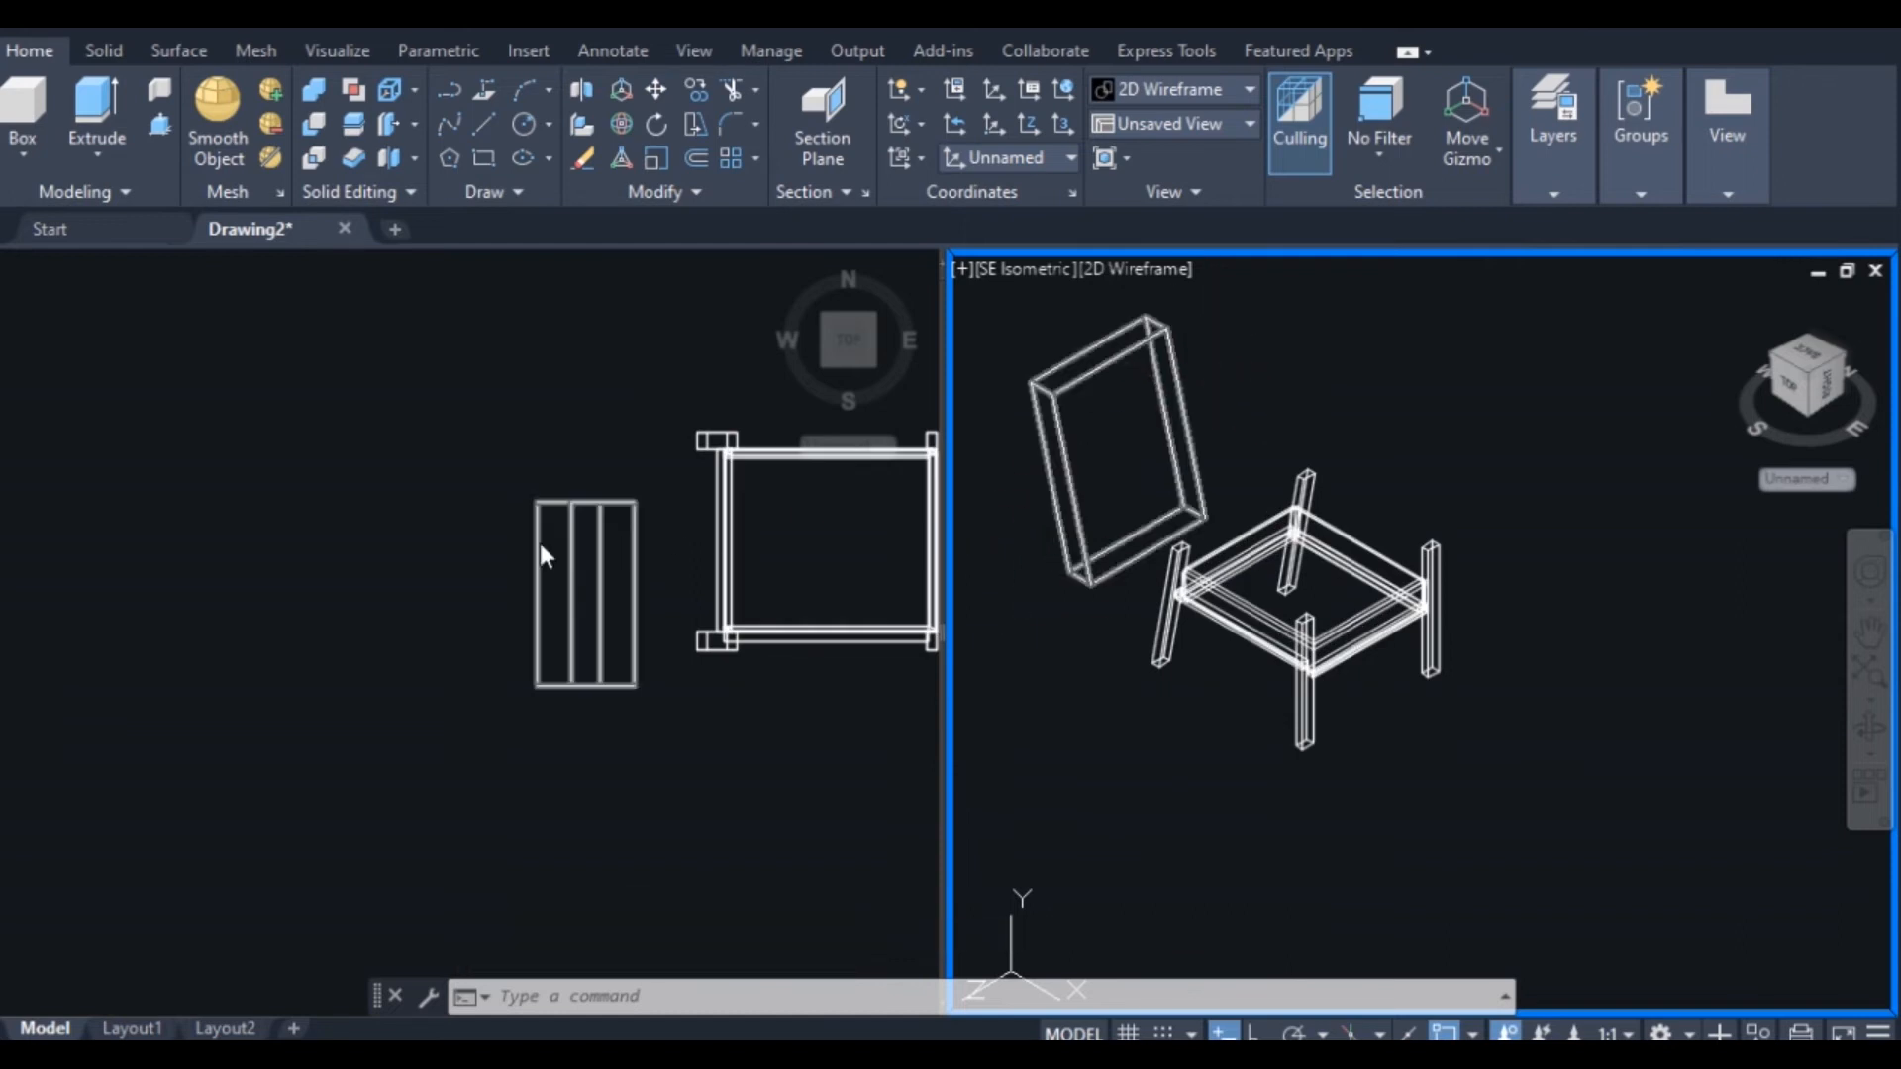
Move the backrest solid with its profile and path by its bottom corner onto the rear corner of the seat frame
{"action": "left_click", "coordinate": [1215, 399]}
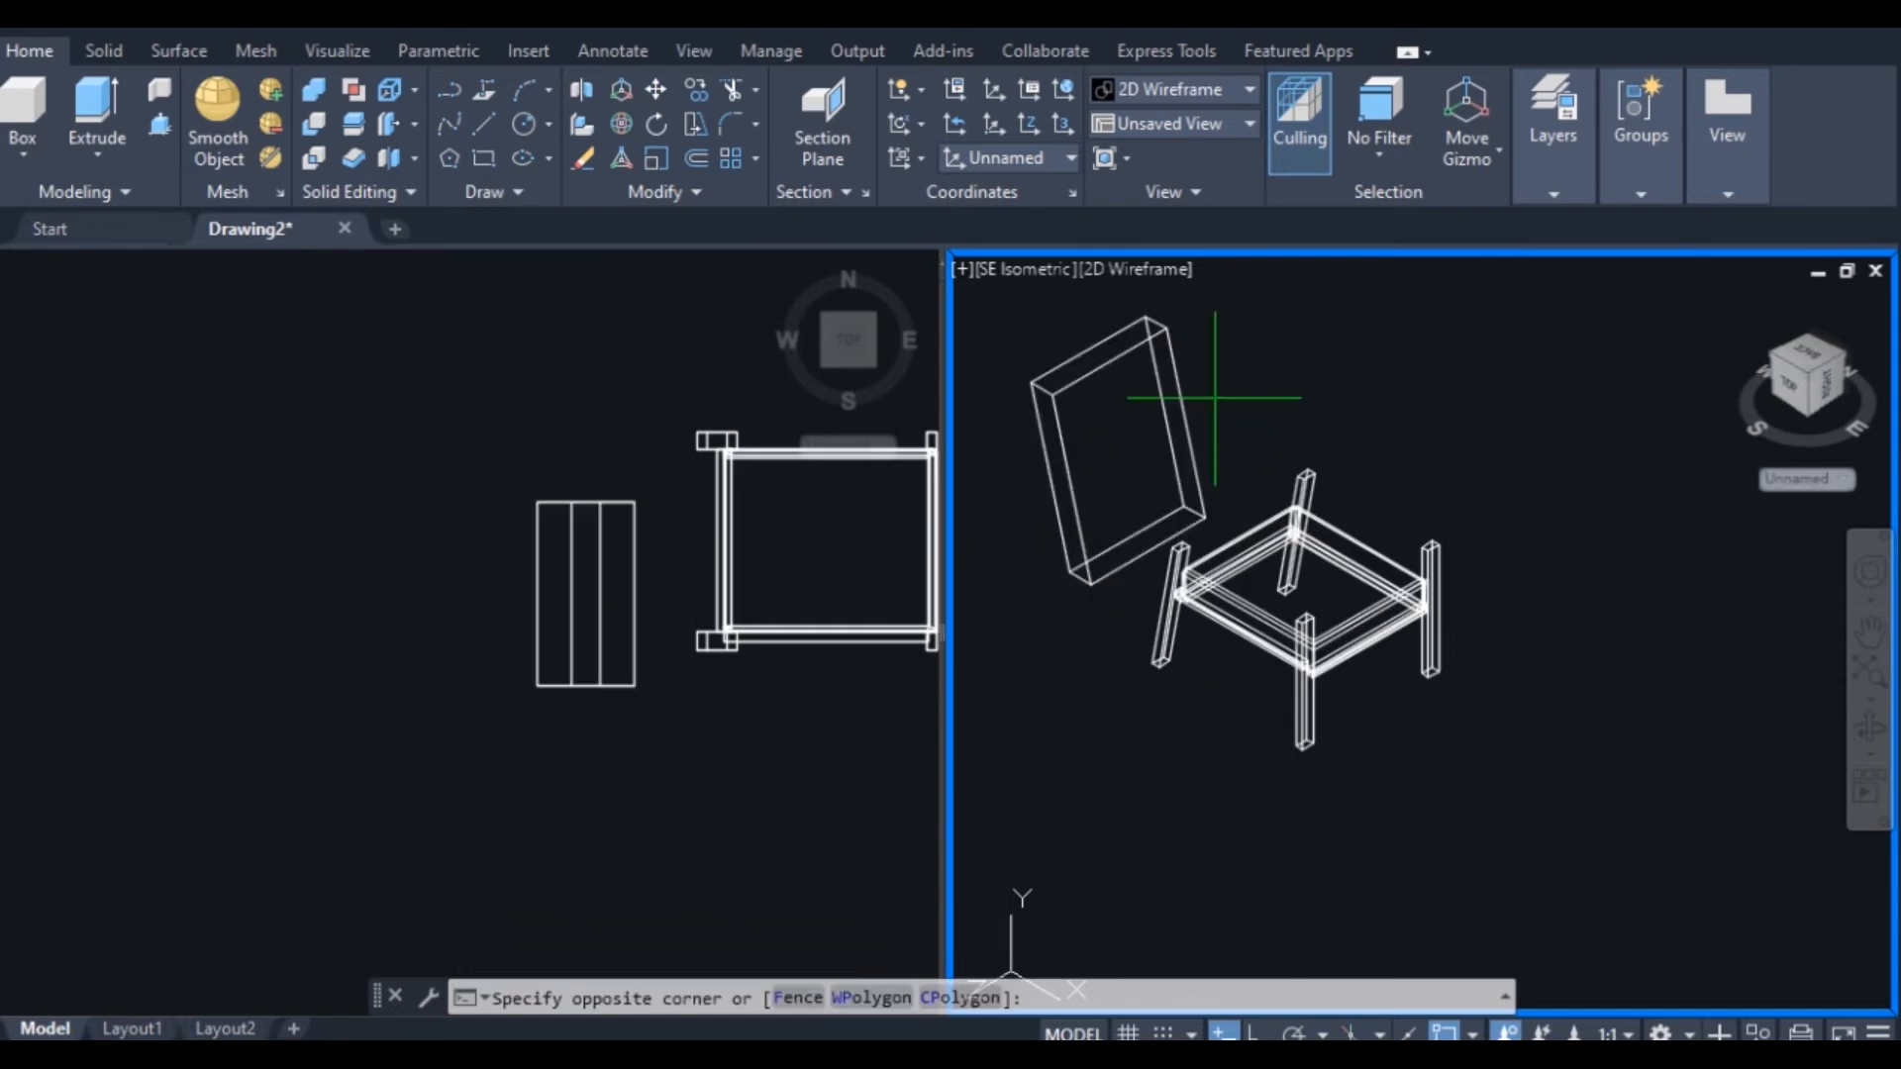
{"action": "left_click", "coordinate": [1102, 502]}
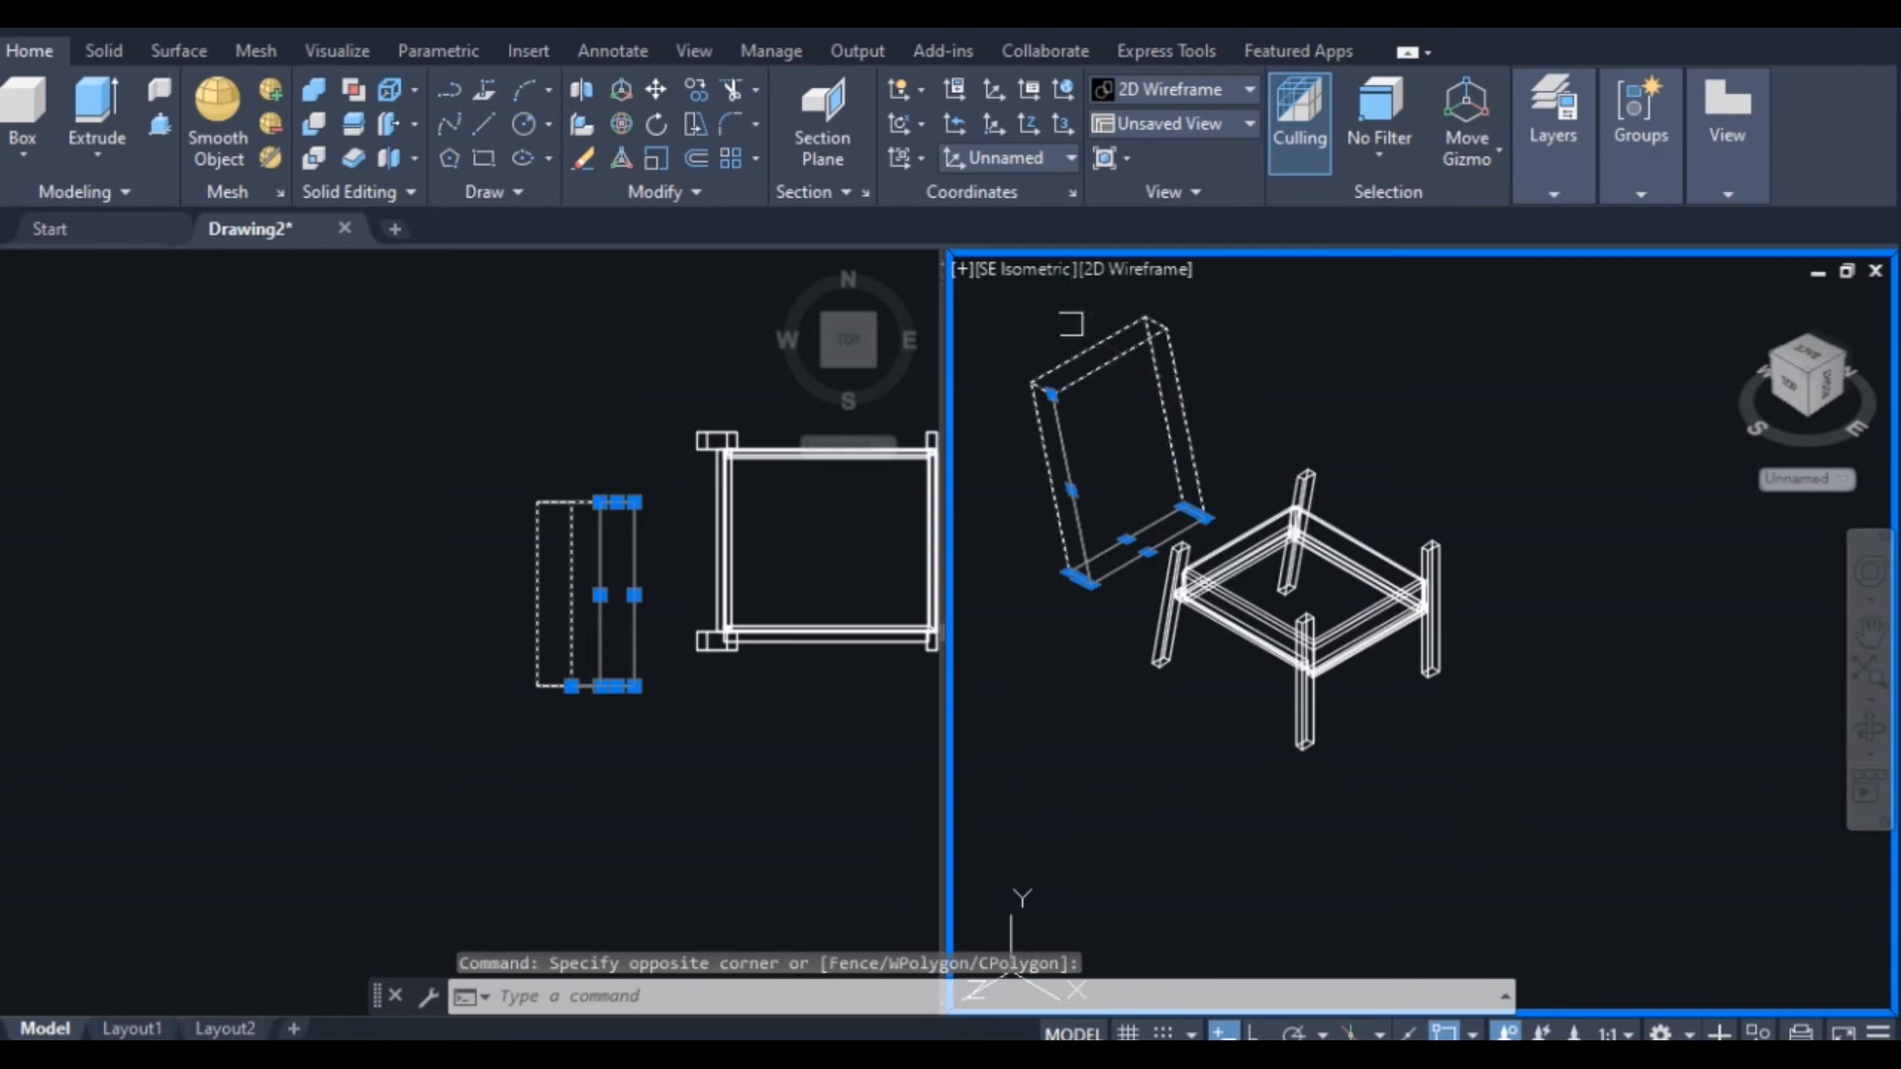
{"action": "scroll", "coordinate": [1071, 324], "scroll_direction": "up", "scroll_amount": 4}
{"action": "scroll", "coordinate": [1179, 406], "scroll_direction": "down", "scroll_amount": 2}
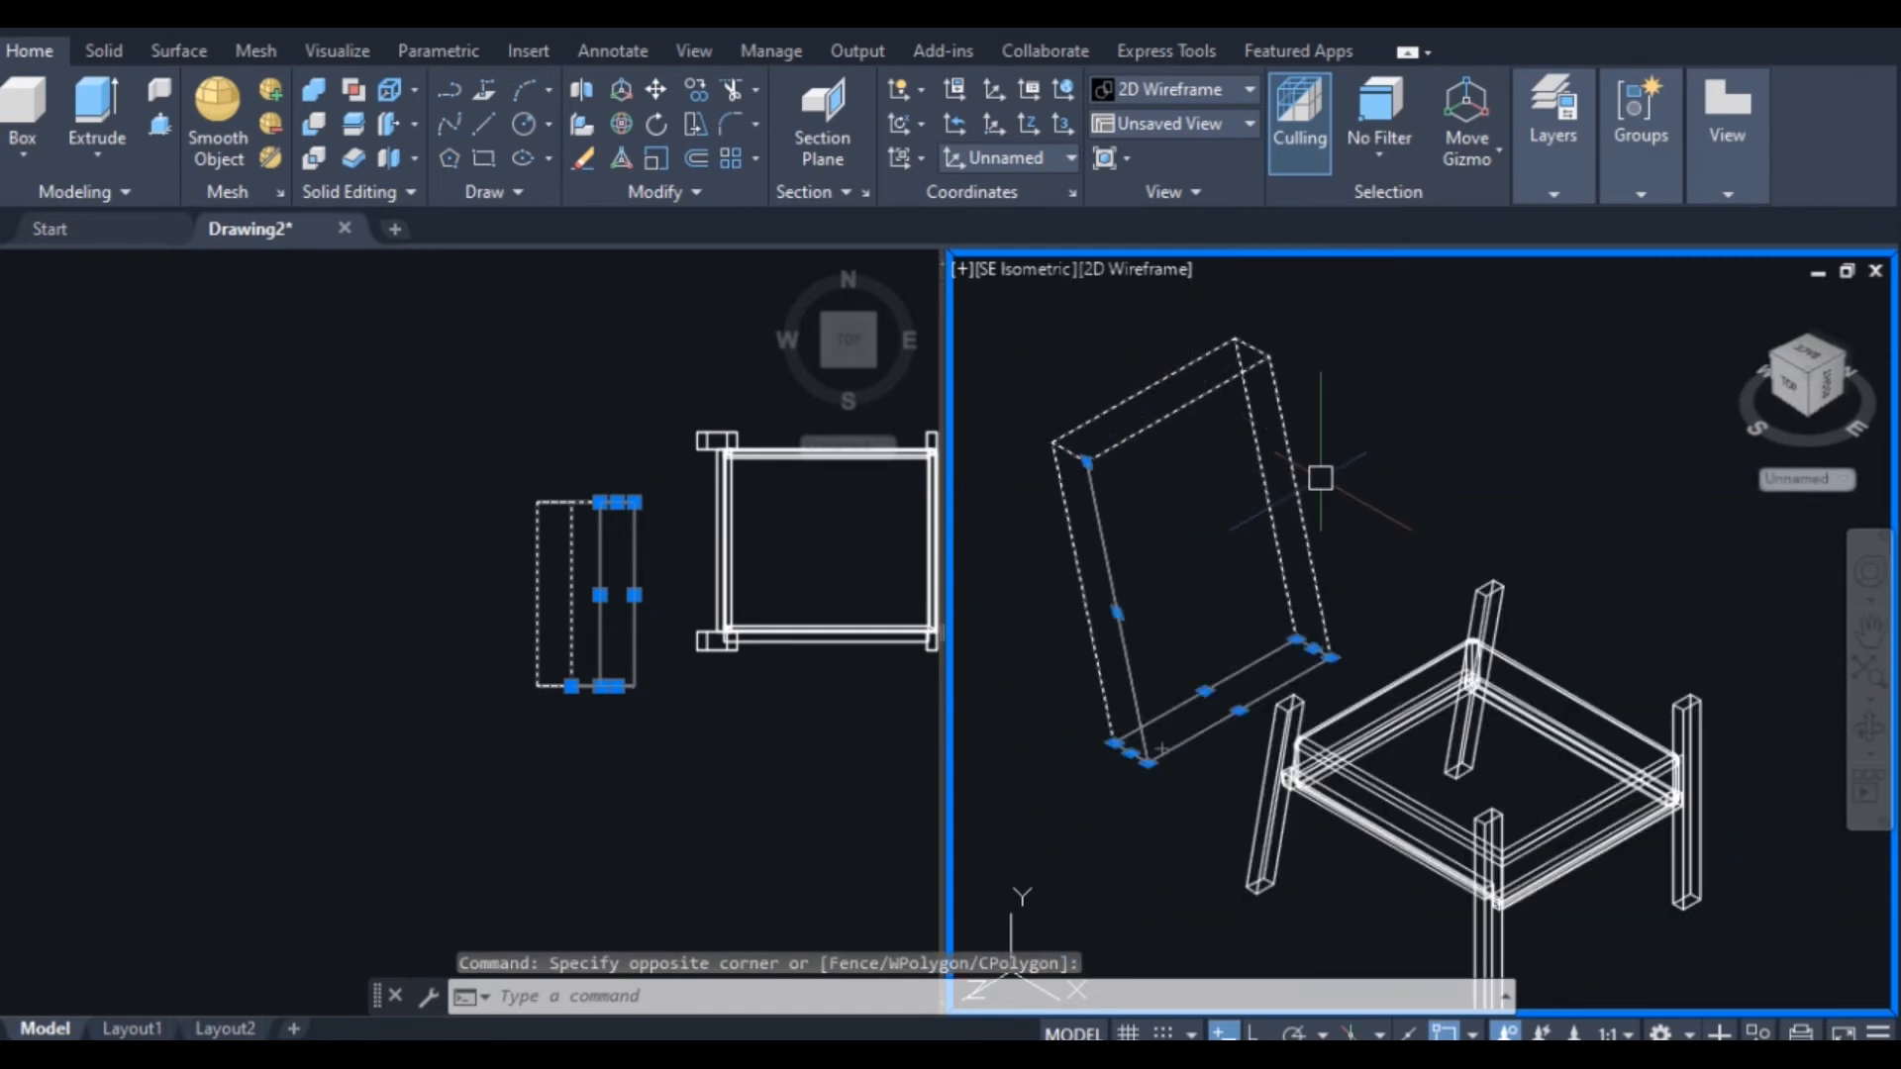
{"action": "type", "text": "m"}
{"action": "key", "text": "Return"}
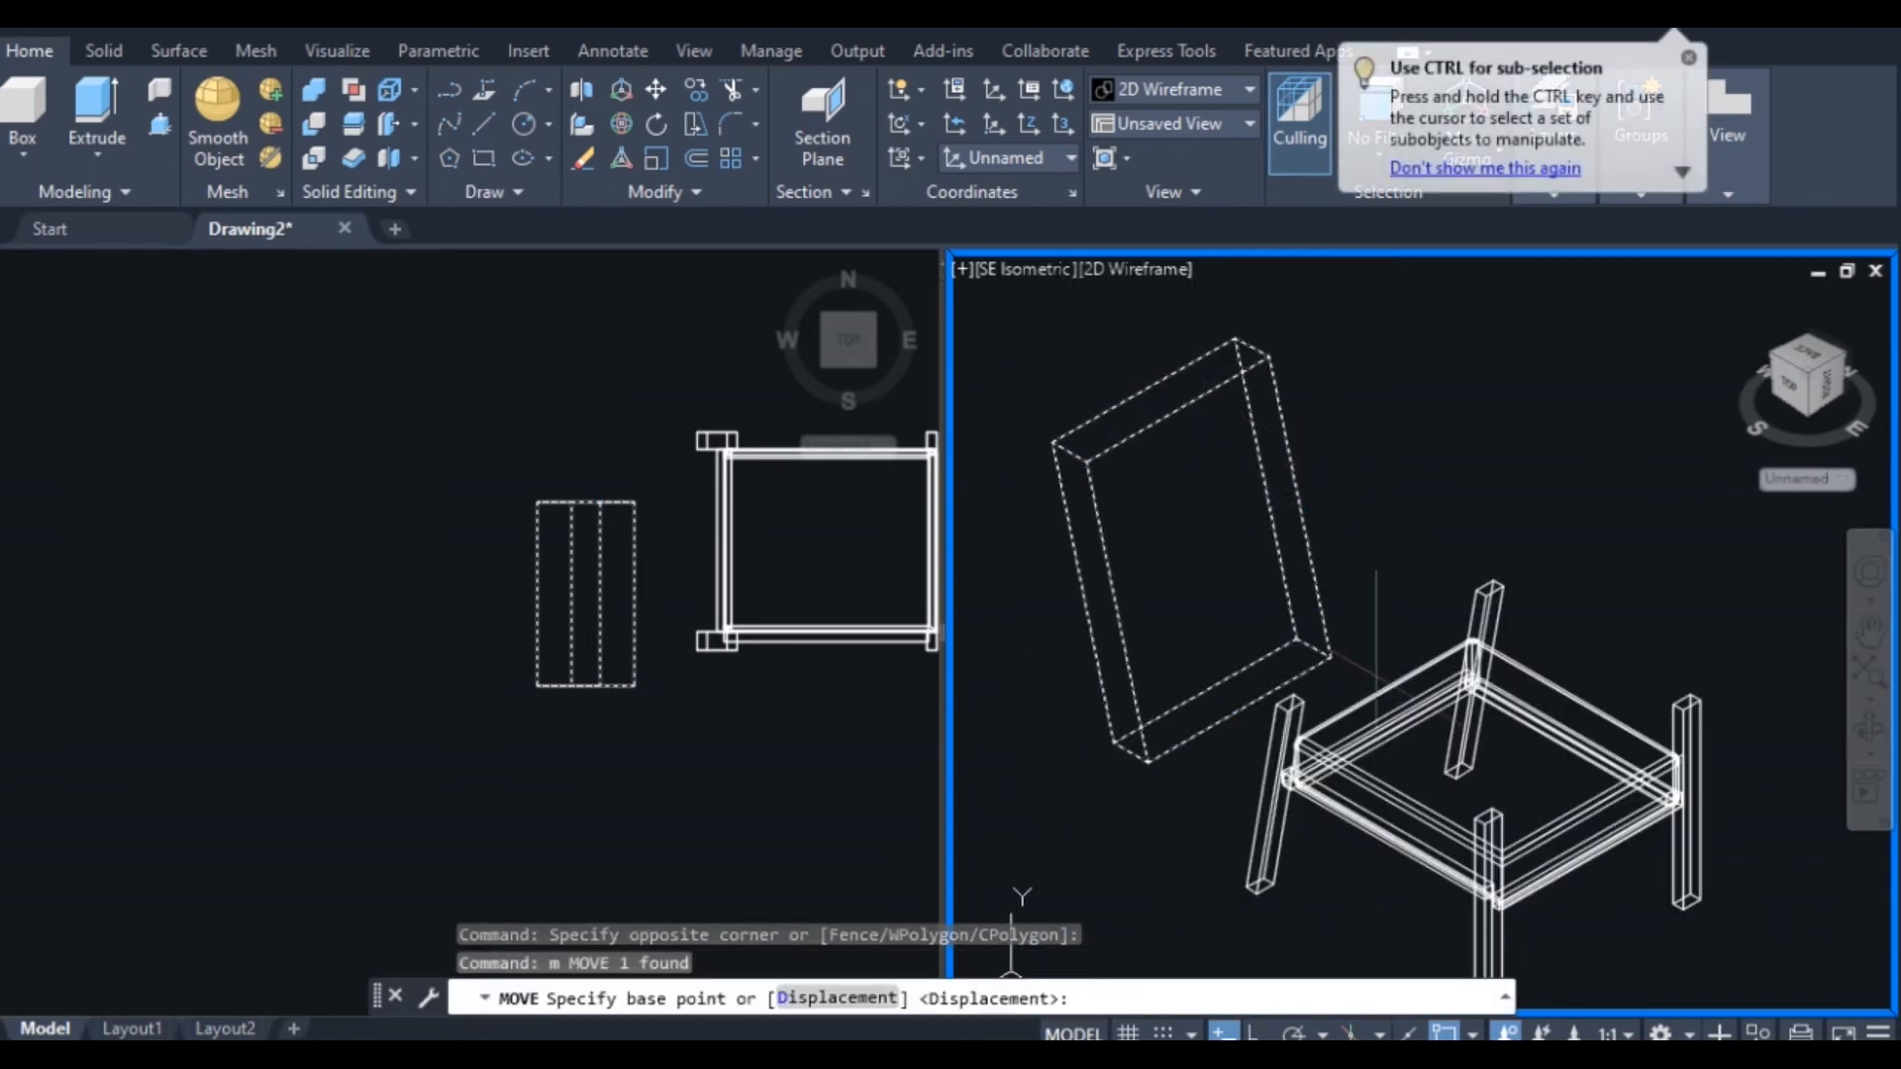
{"action": "scroll", "coordinate": [1438, 688], "scroll_direction": "up", "scroll_amount": 2}
{"action": "left_click", "coordinate": [1265, 638]}
{"action": "scroll", "coordinate": [1400, 627], "scroll_direction": "up", "scroll_amount": 4}
{"action": "scroll", "coordinate": [1464, 645], "scroll_direction": "up", "scroll_amount": 3}
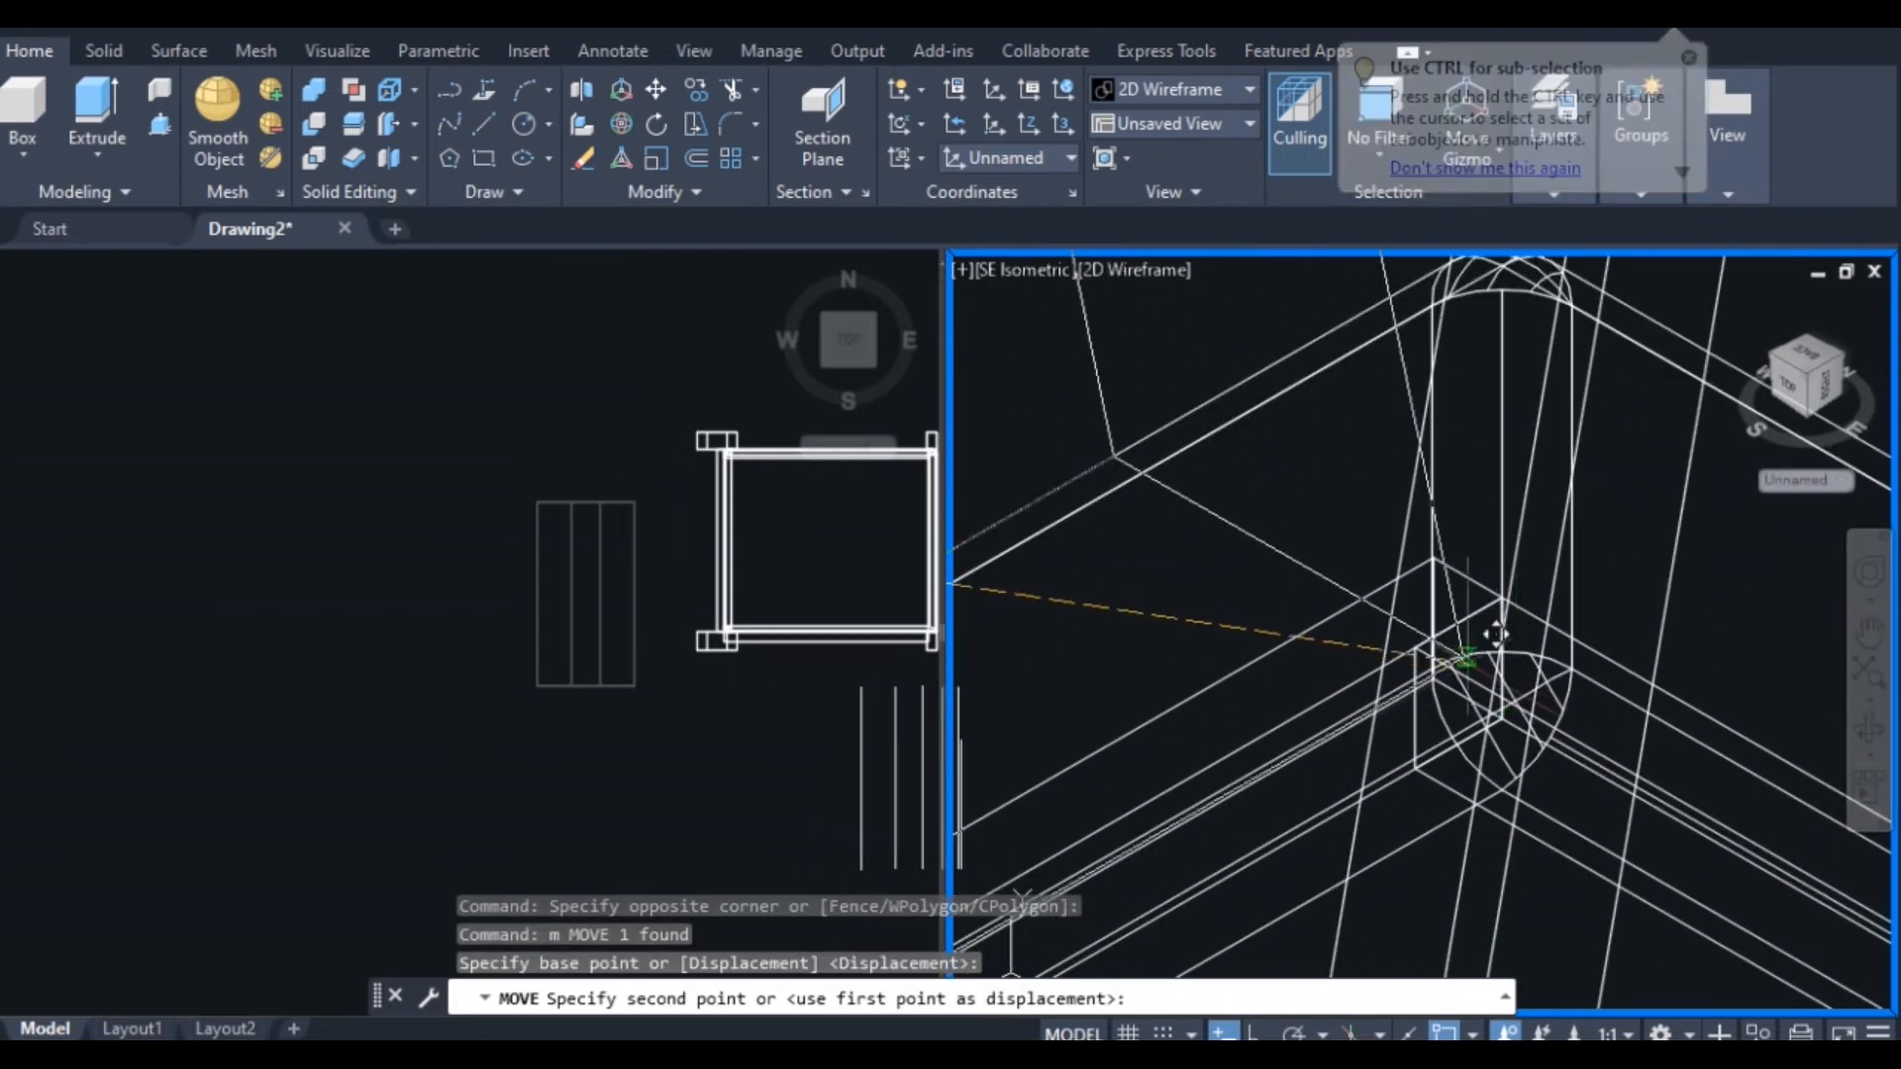
{"action": "left_click", "coordinate": [1461, 529]}
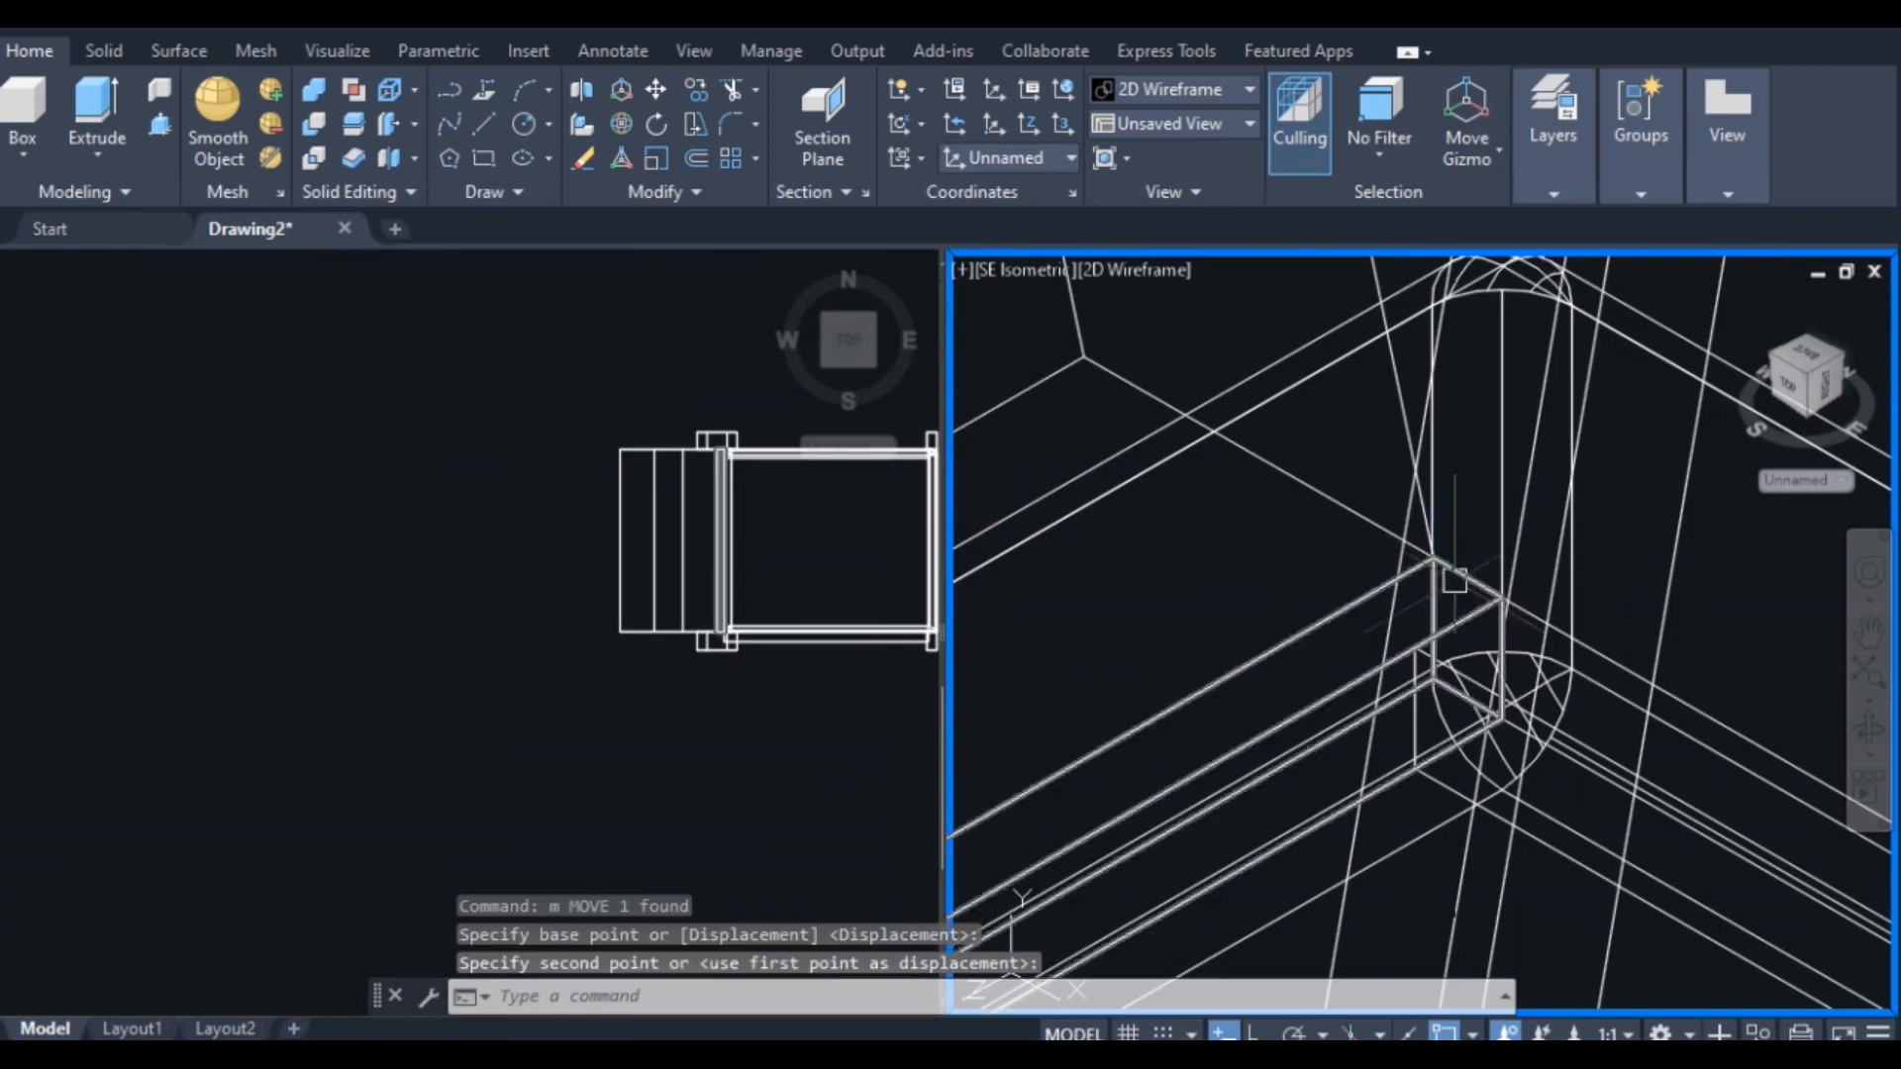
{"action": "scroll", "coordinate": [1448, 758], "scroll_direction": "down", "scroll_amount": 8}
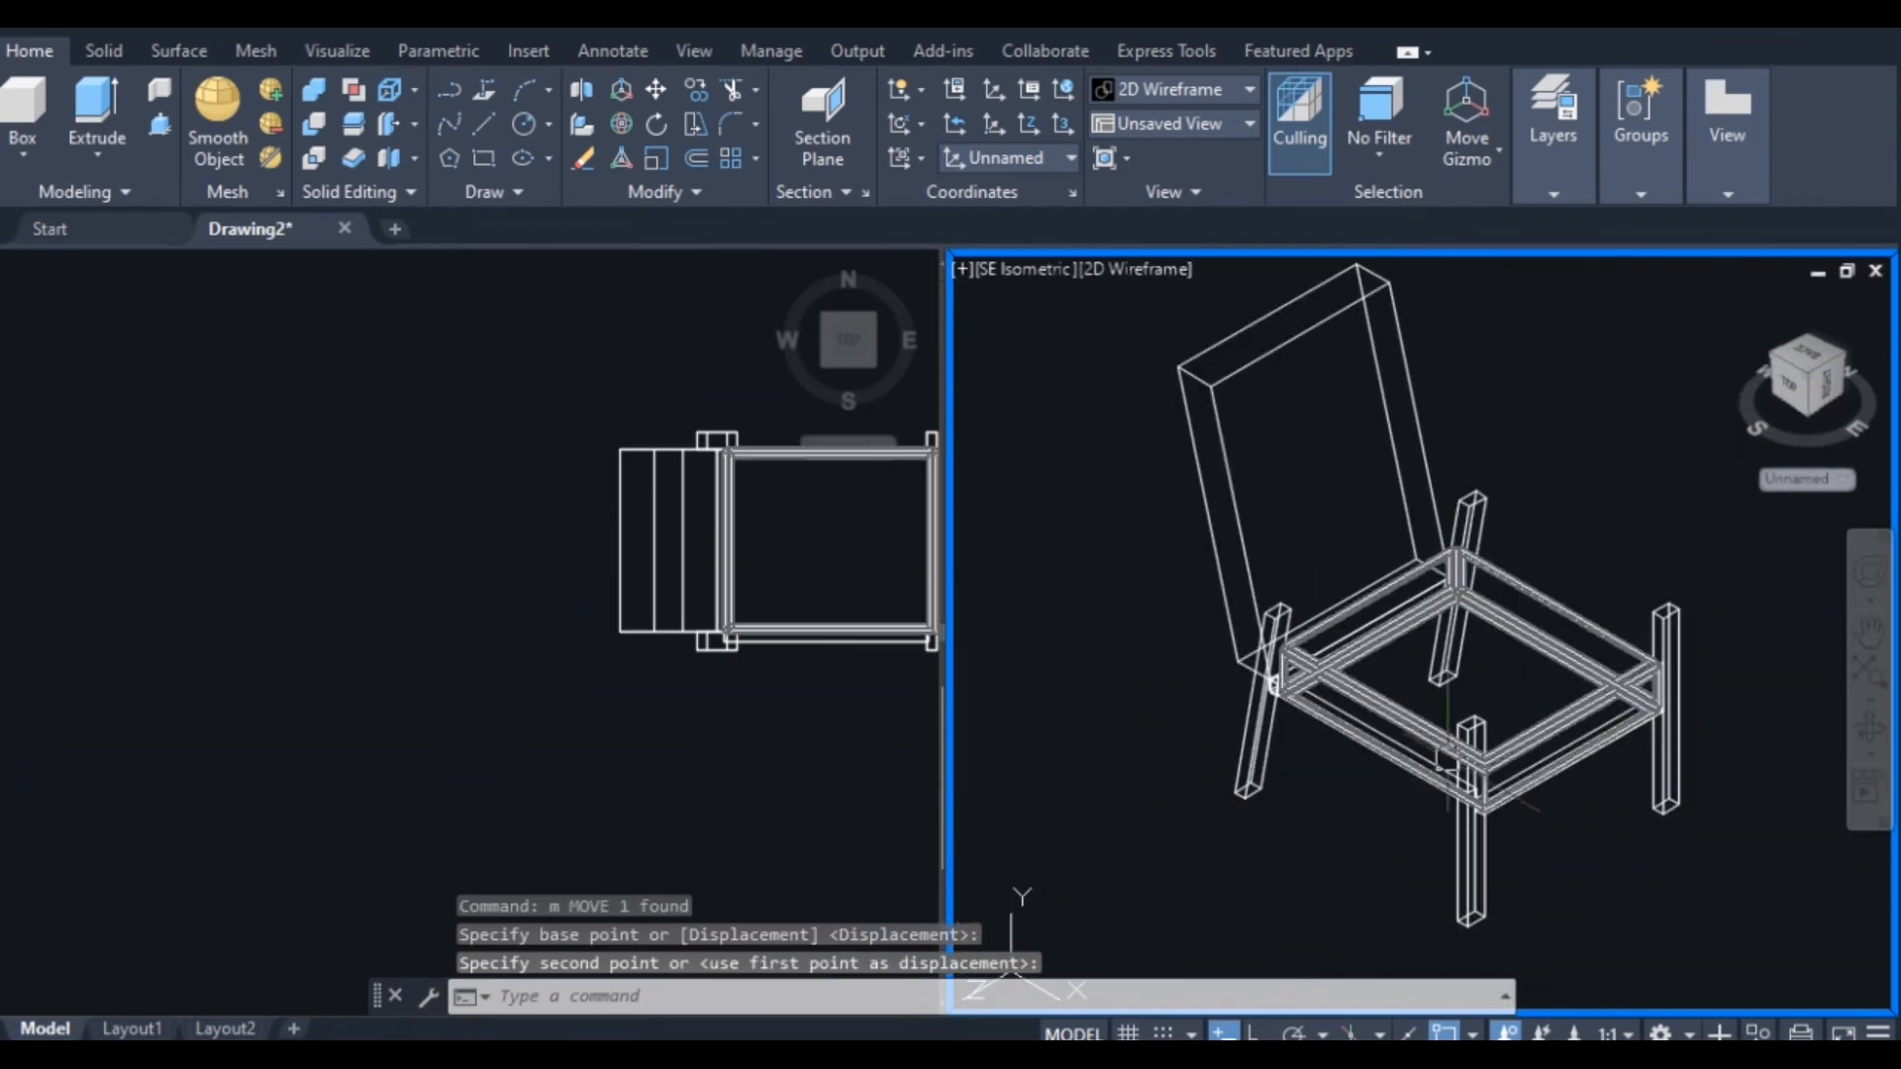
{"action": "scroll", "coordinate": [1389, 741], "scroll_direction": "down", "scroll_amount": 2}
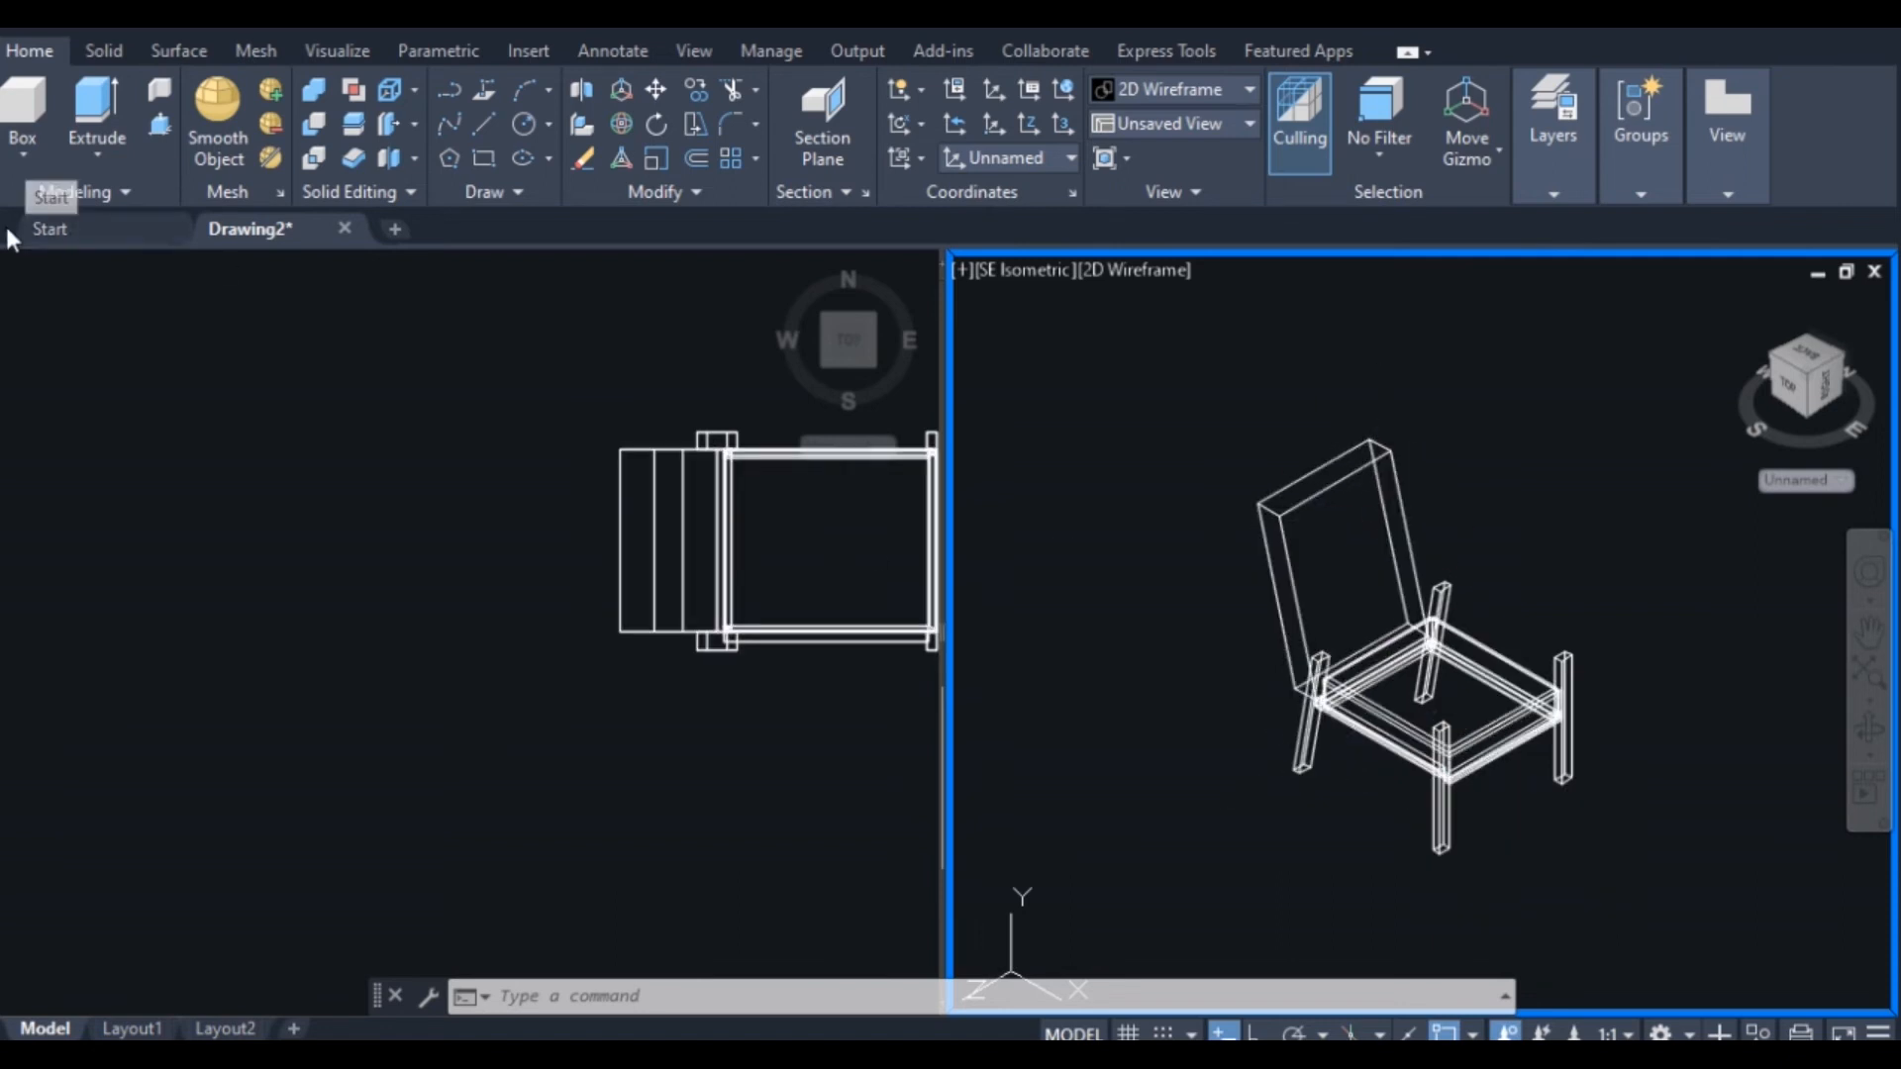
Change the viewport configuration to a single viewport showing the SE Isometric view of the chair
{"action": "left_click", "coordinate": [1006, 263]}
{"action": "left_click", "coordinate": [956, 313]}
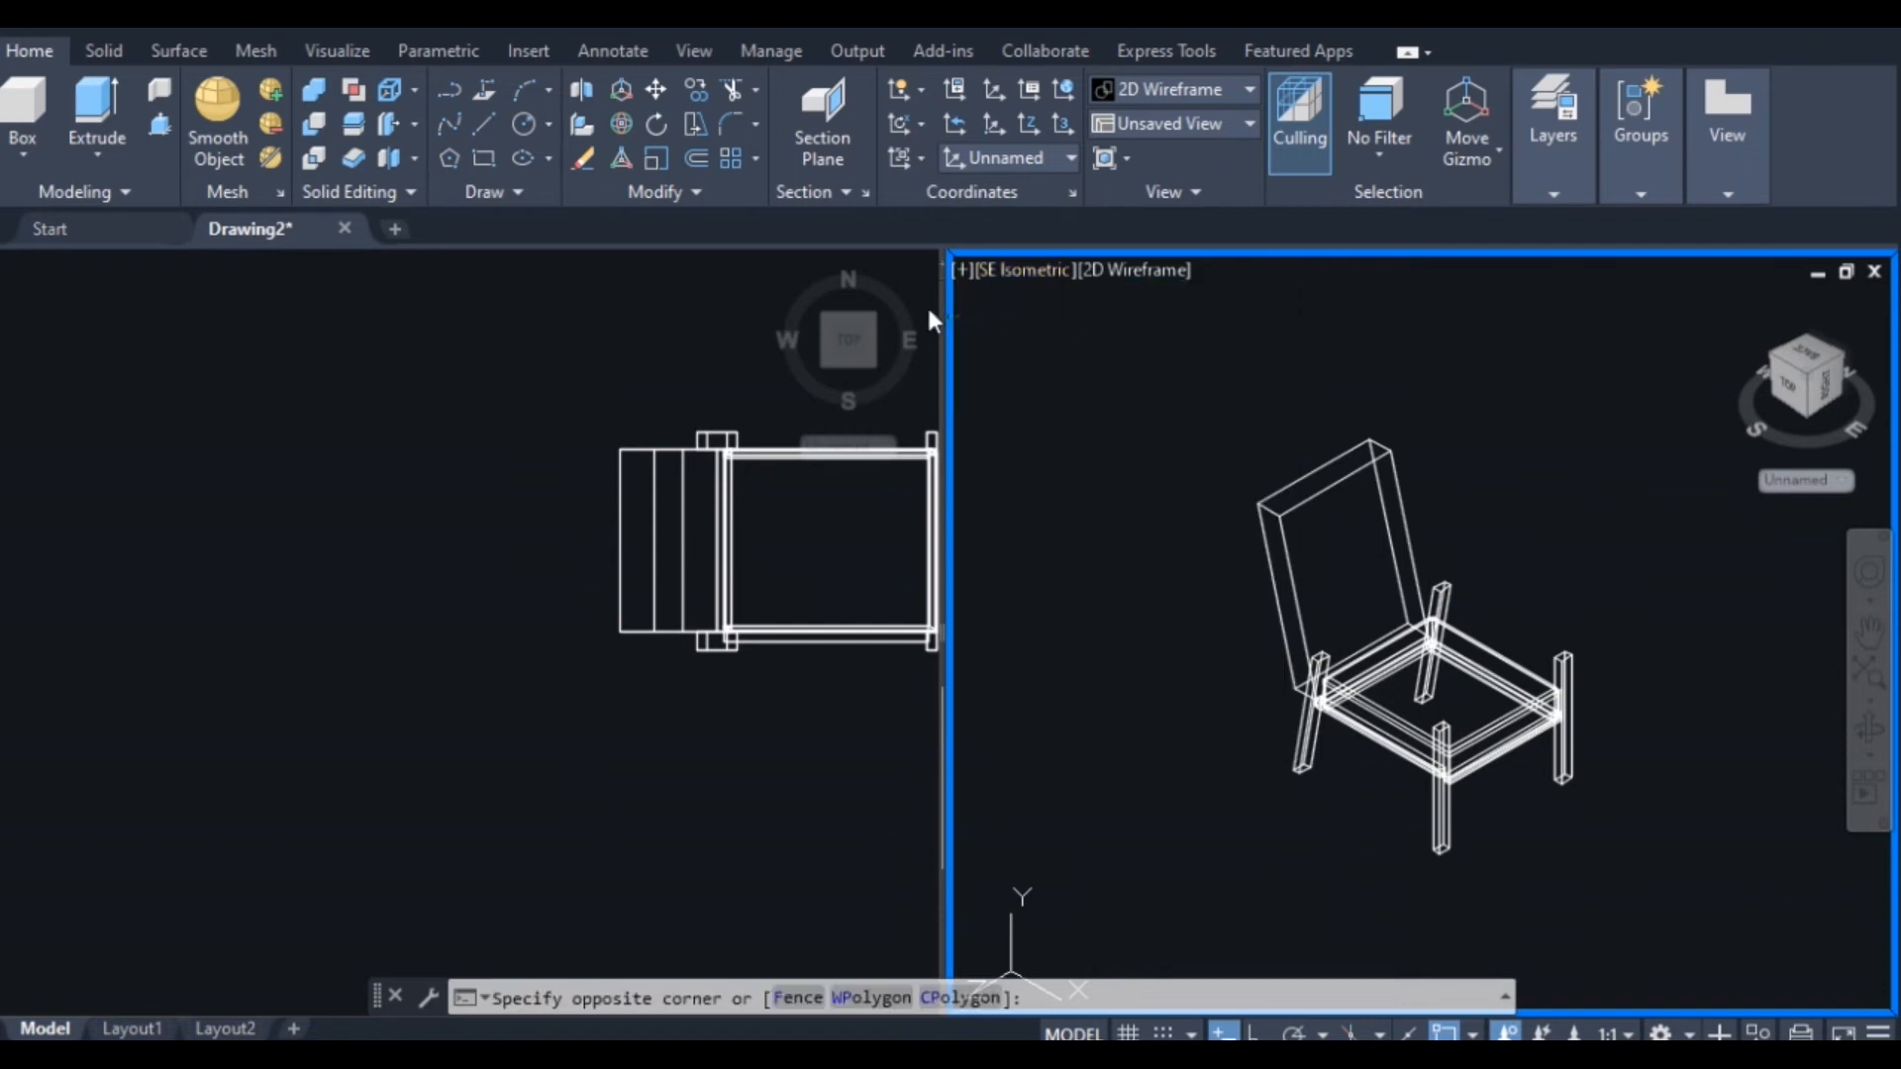
{"action": "left_click", "coordinate": [337, 51]}
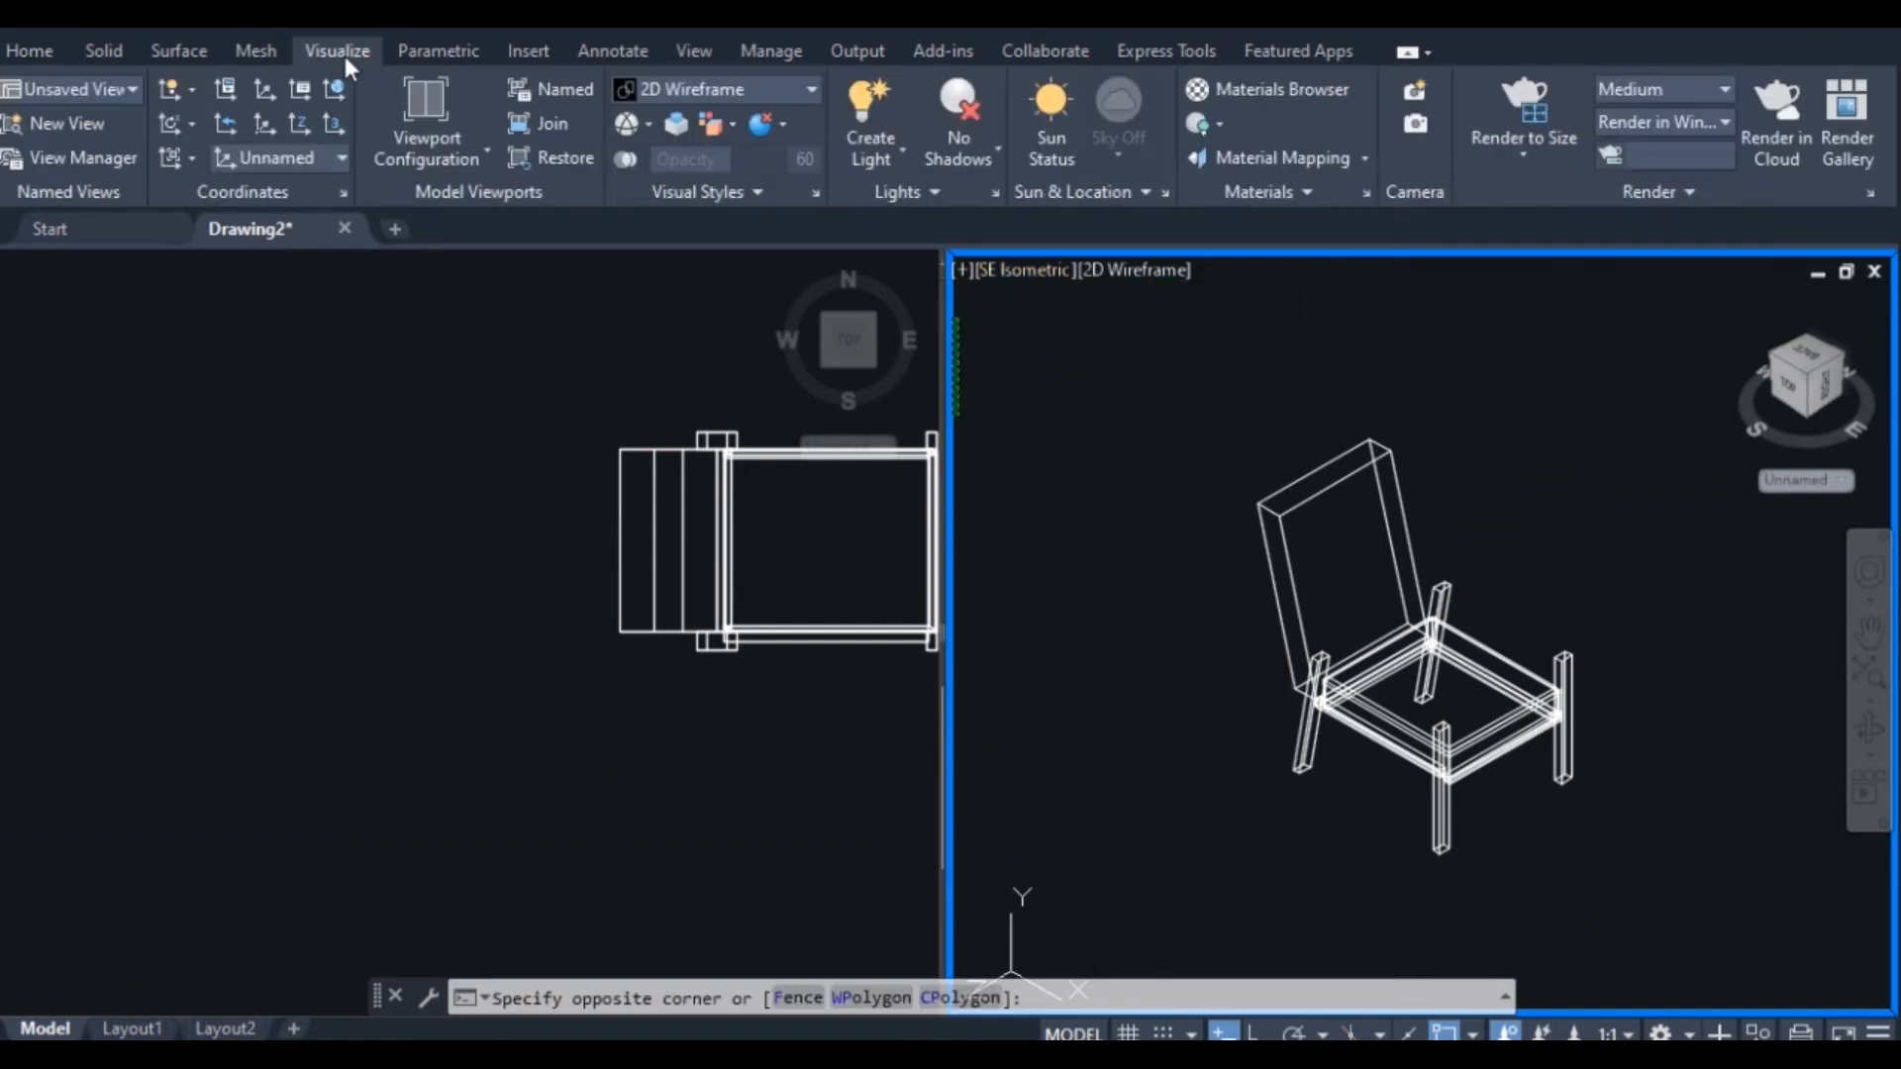
{"action": "left_click", "coordinate": [480, 150]}
{"action": "left_click", "coordinate": [455, 196]}
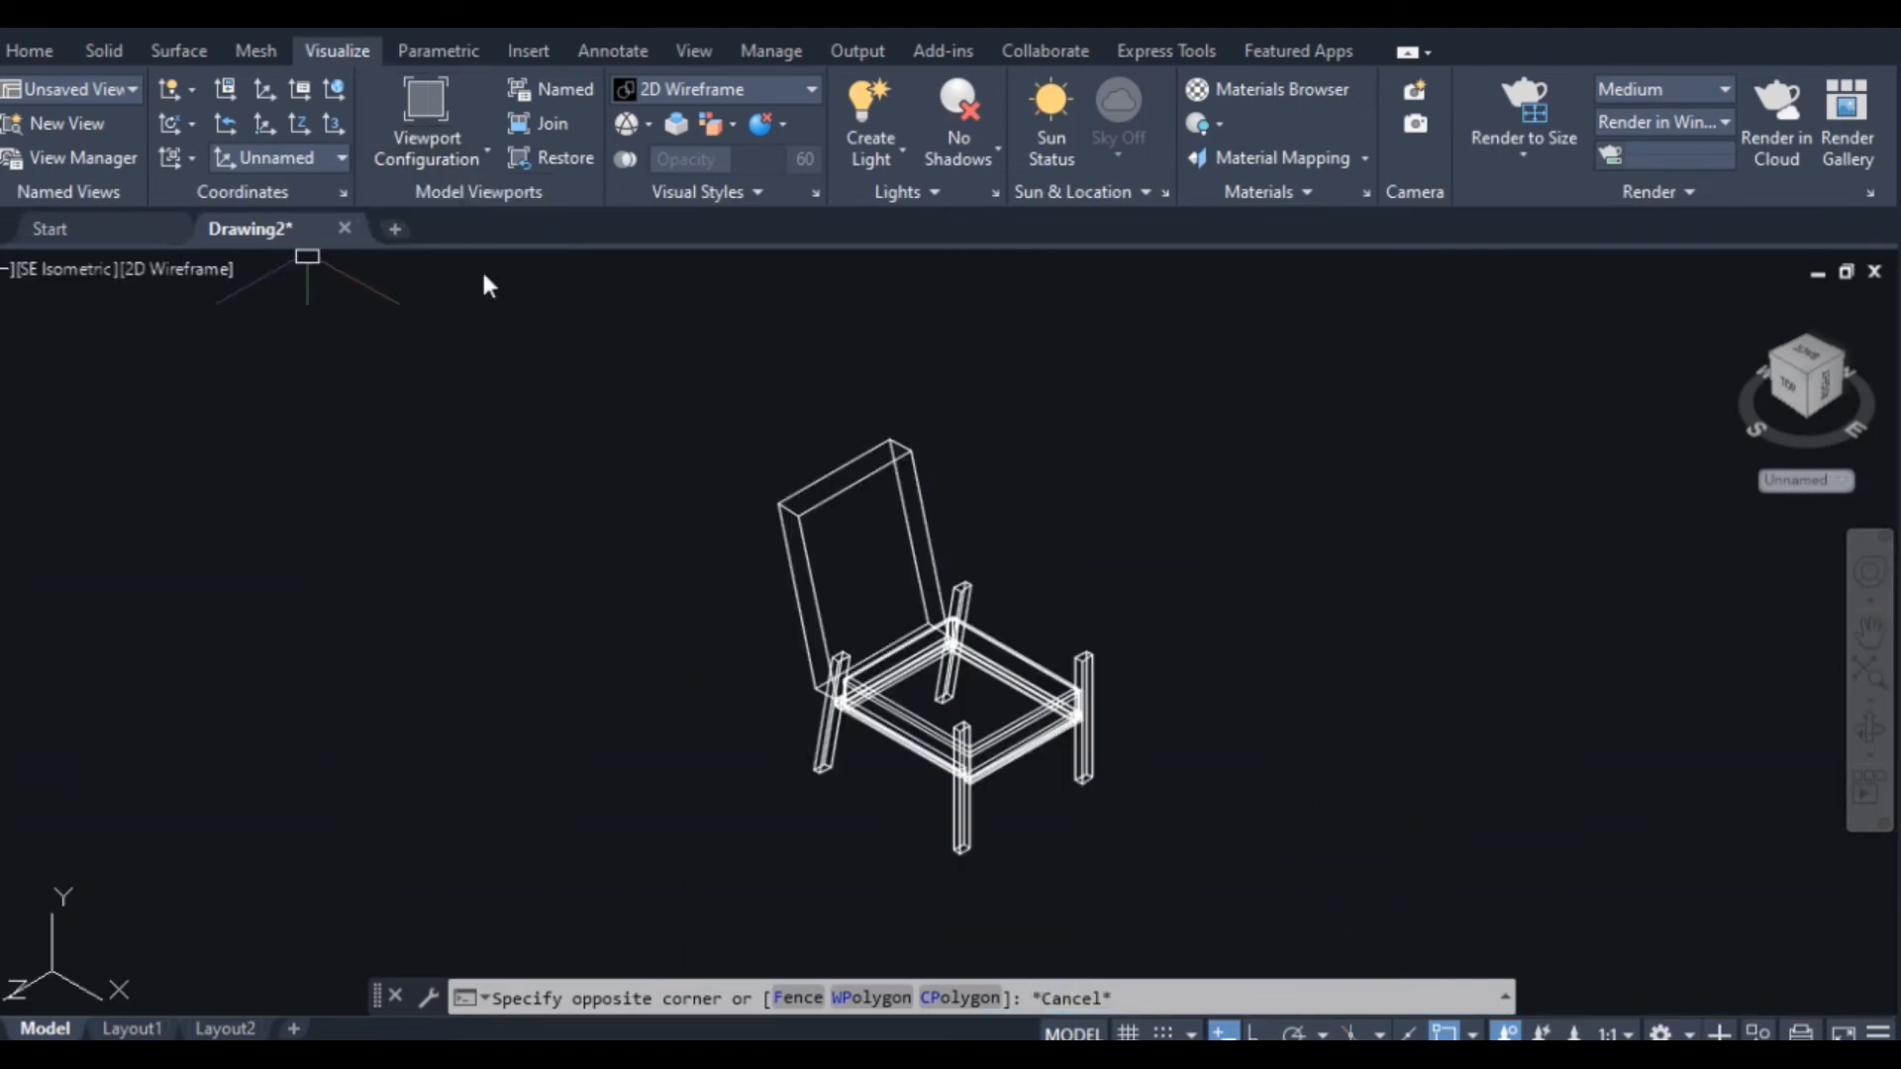
Isolate the backrest objects so the rest of the chair is hidden
{"action": "scroll", "coordinate": [1075, 606], "scroll_direction": "up", "scroll_amount": 2}
{"action": "left_click", "coordinate": [781, 401]}
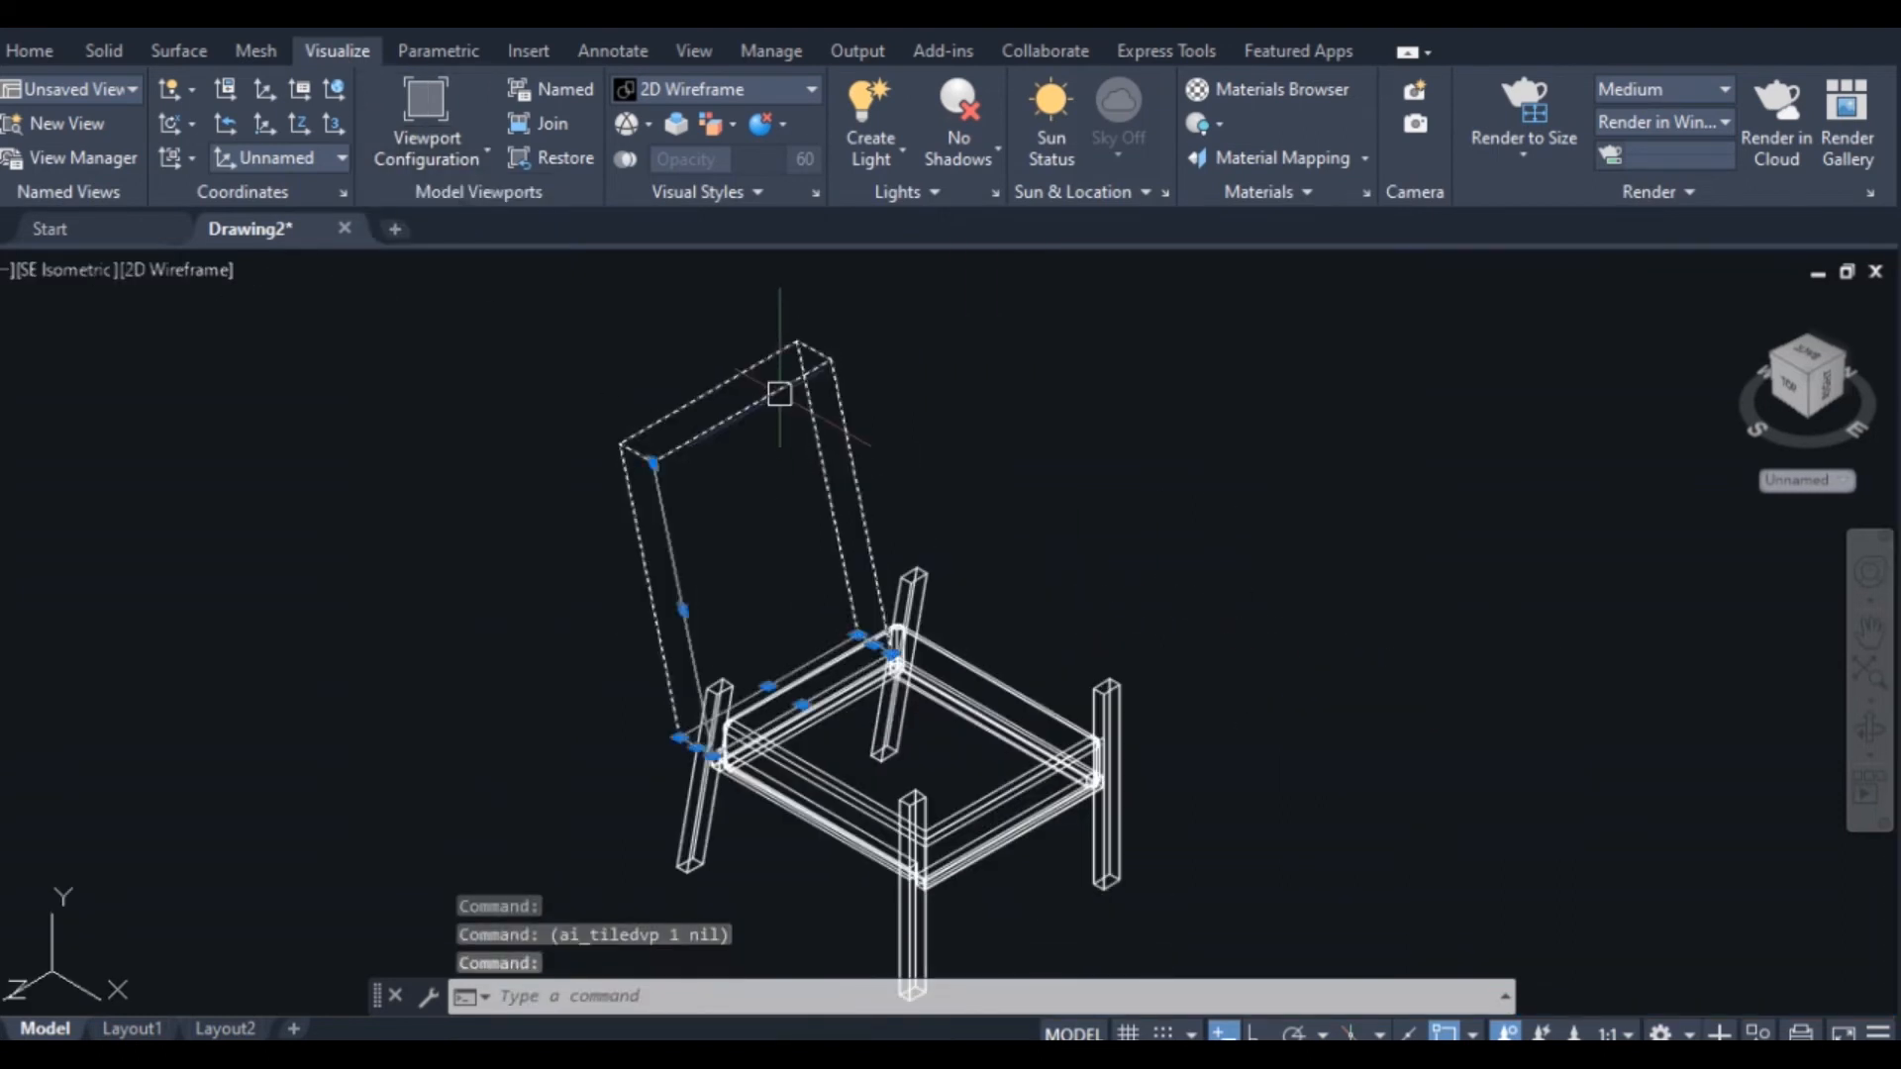
{"action": "right_click", "coordinate": [782, 394]}
{"action": "mouse_move", "coordinate": [1044, 495]}
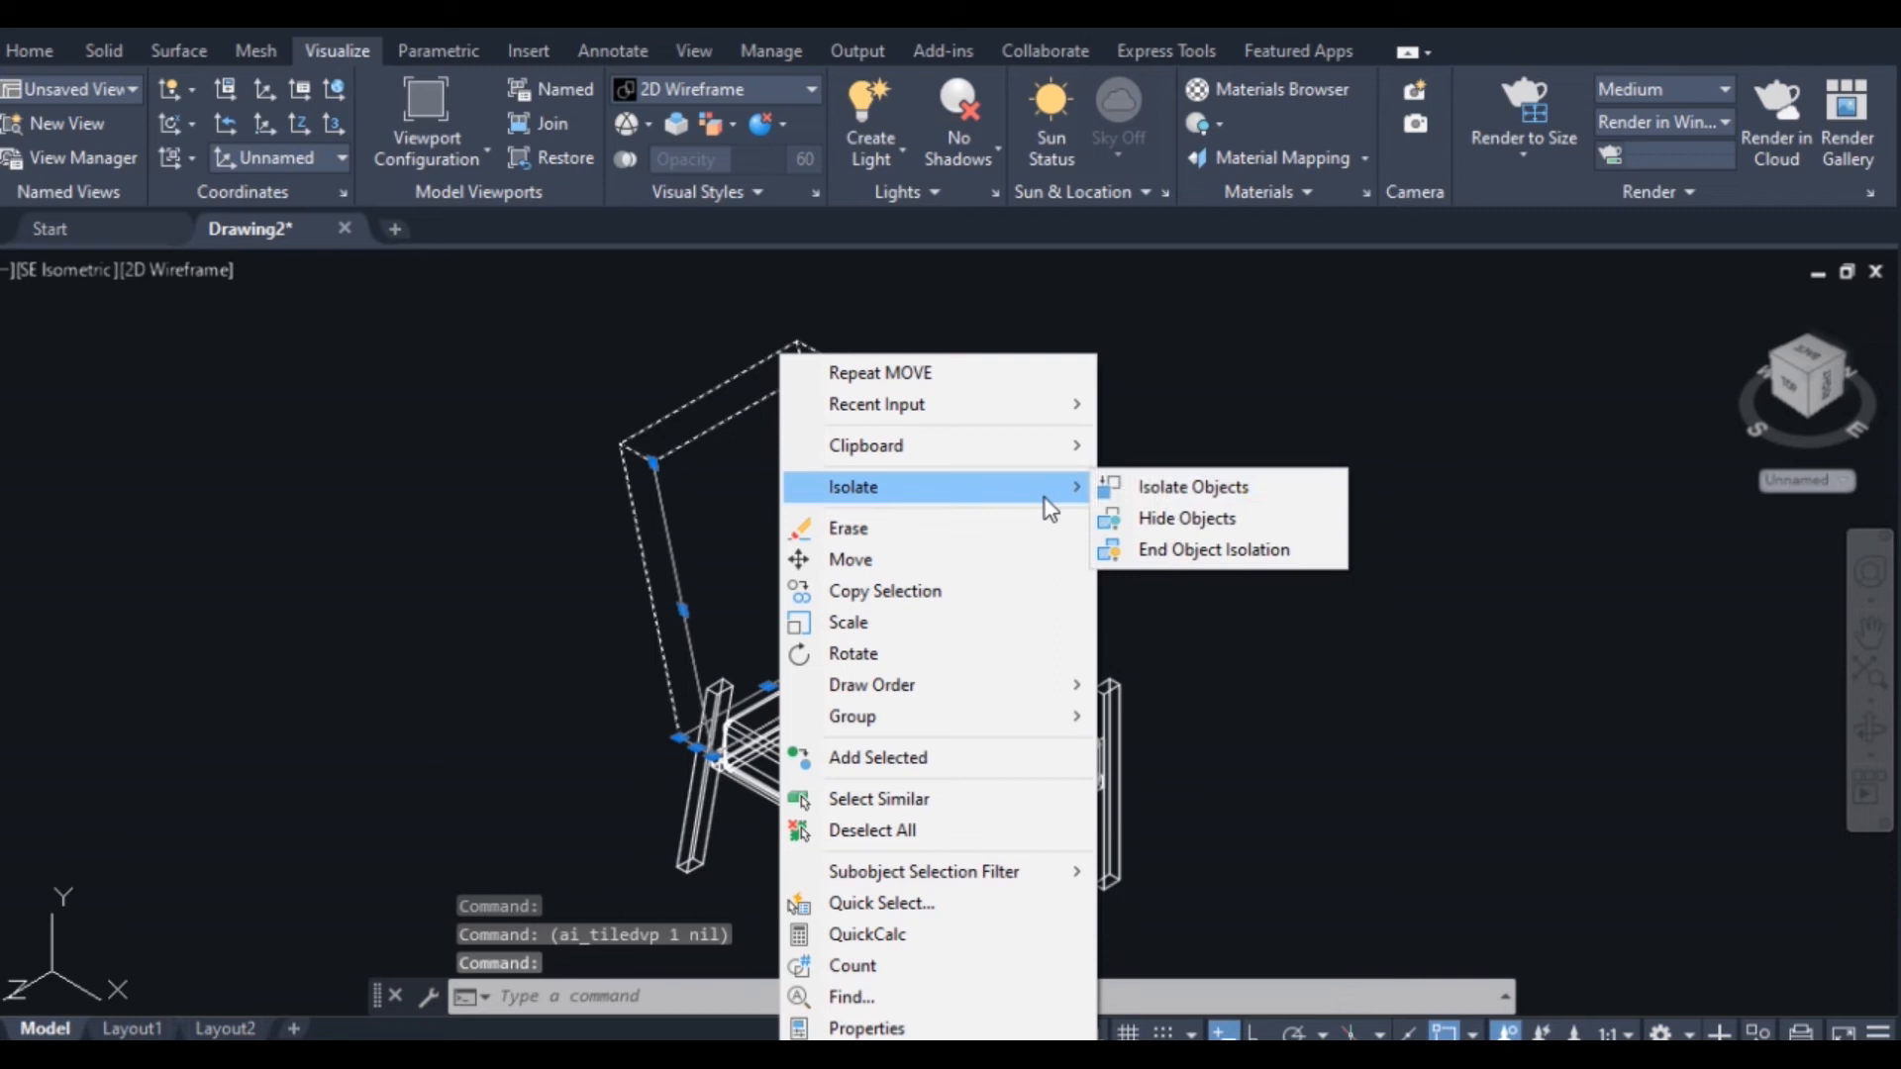
{"action": "left_click", "coordinate": [1173, 491]}
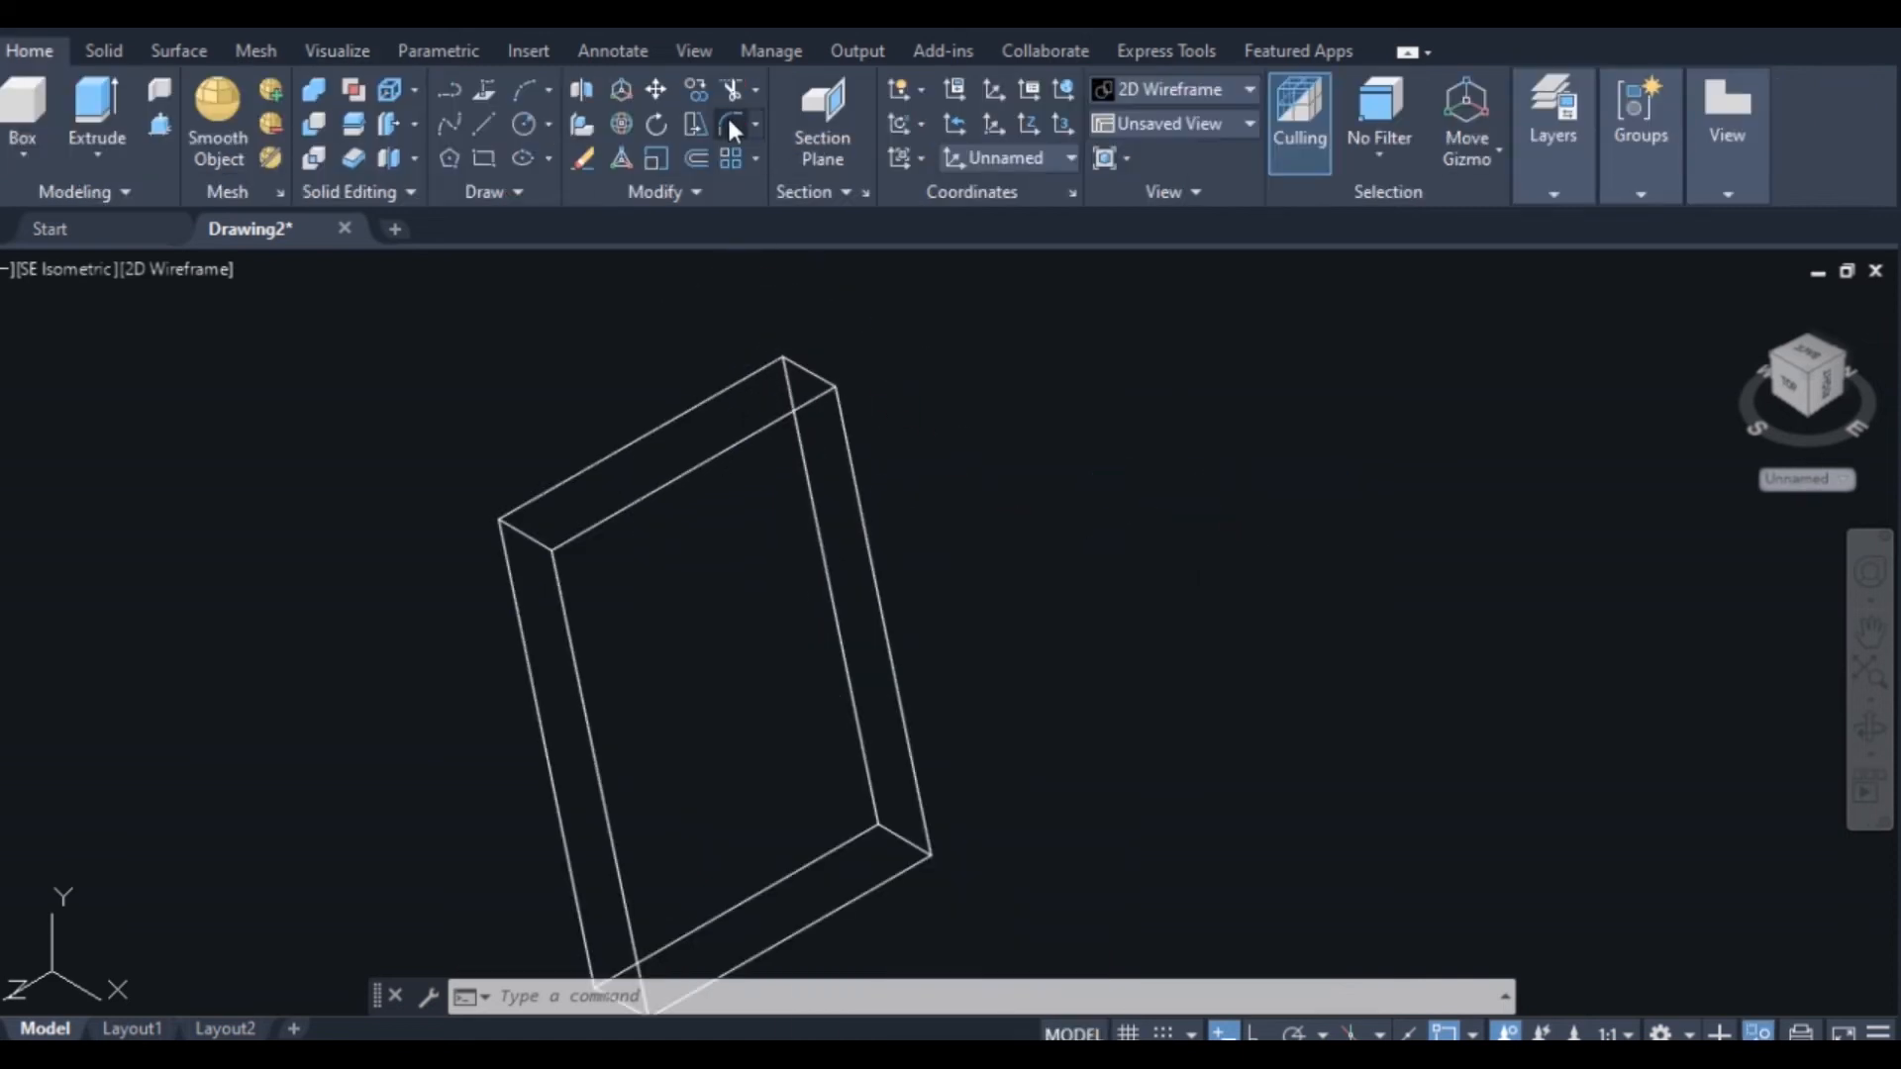
Fillet all 12 edges of the backrest block with a 2 cm radius
{"action": "left_click", "coordinate": [728, 119]}
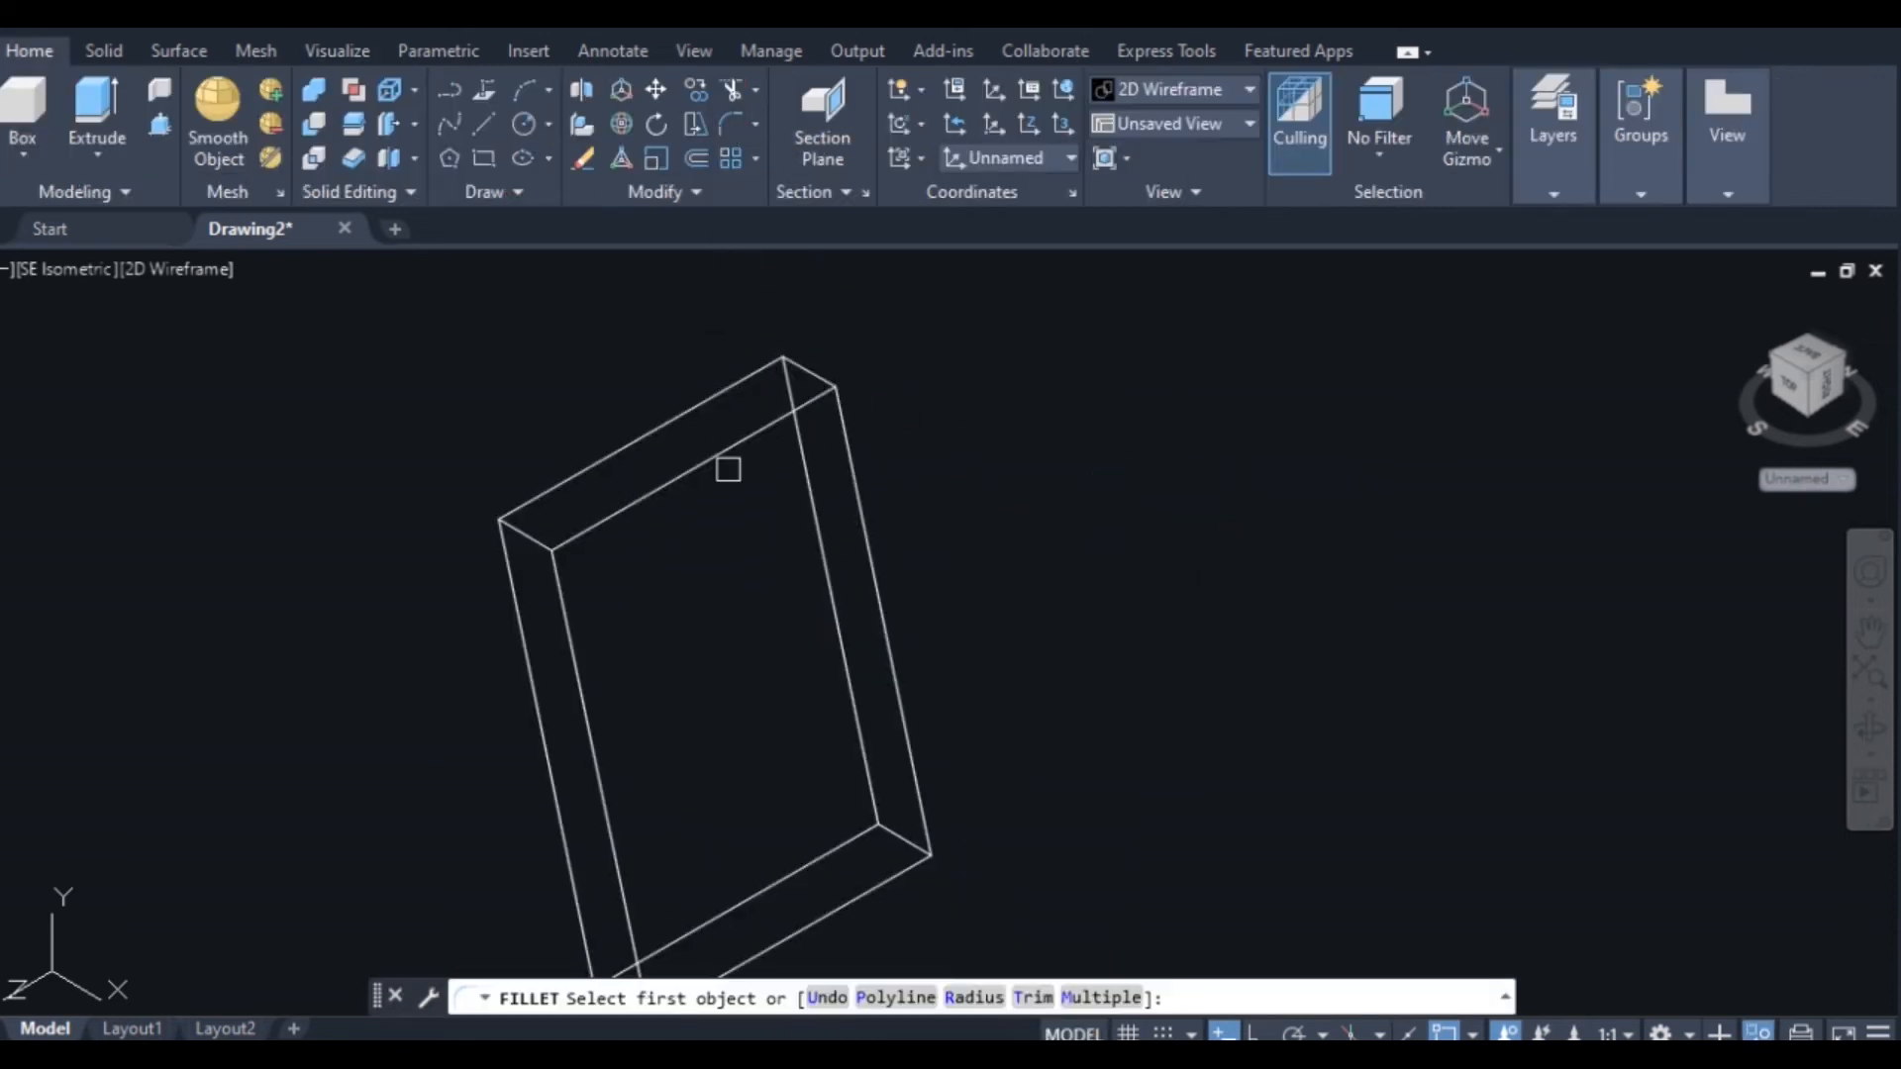
{"action": "left_click", "coordinate": [725, 451]}
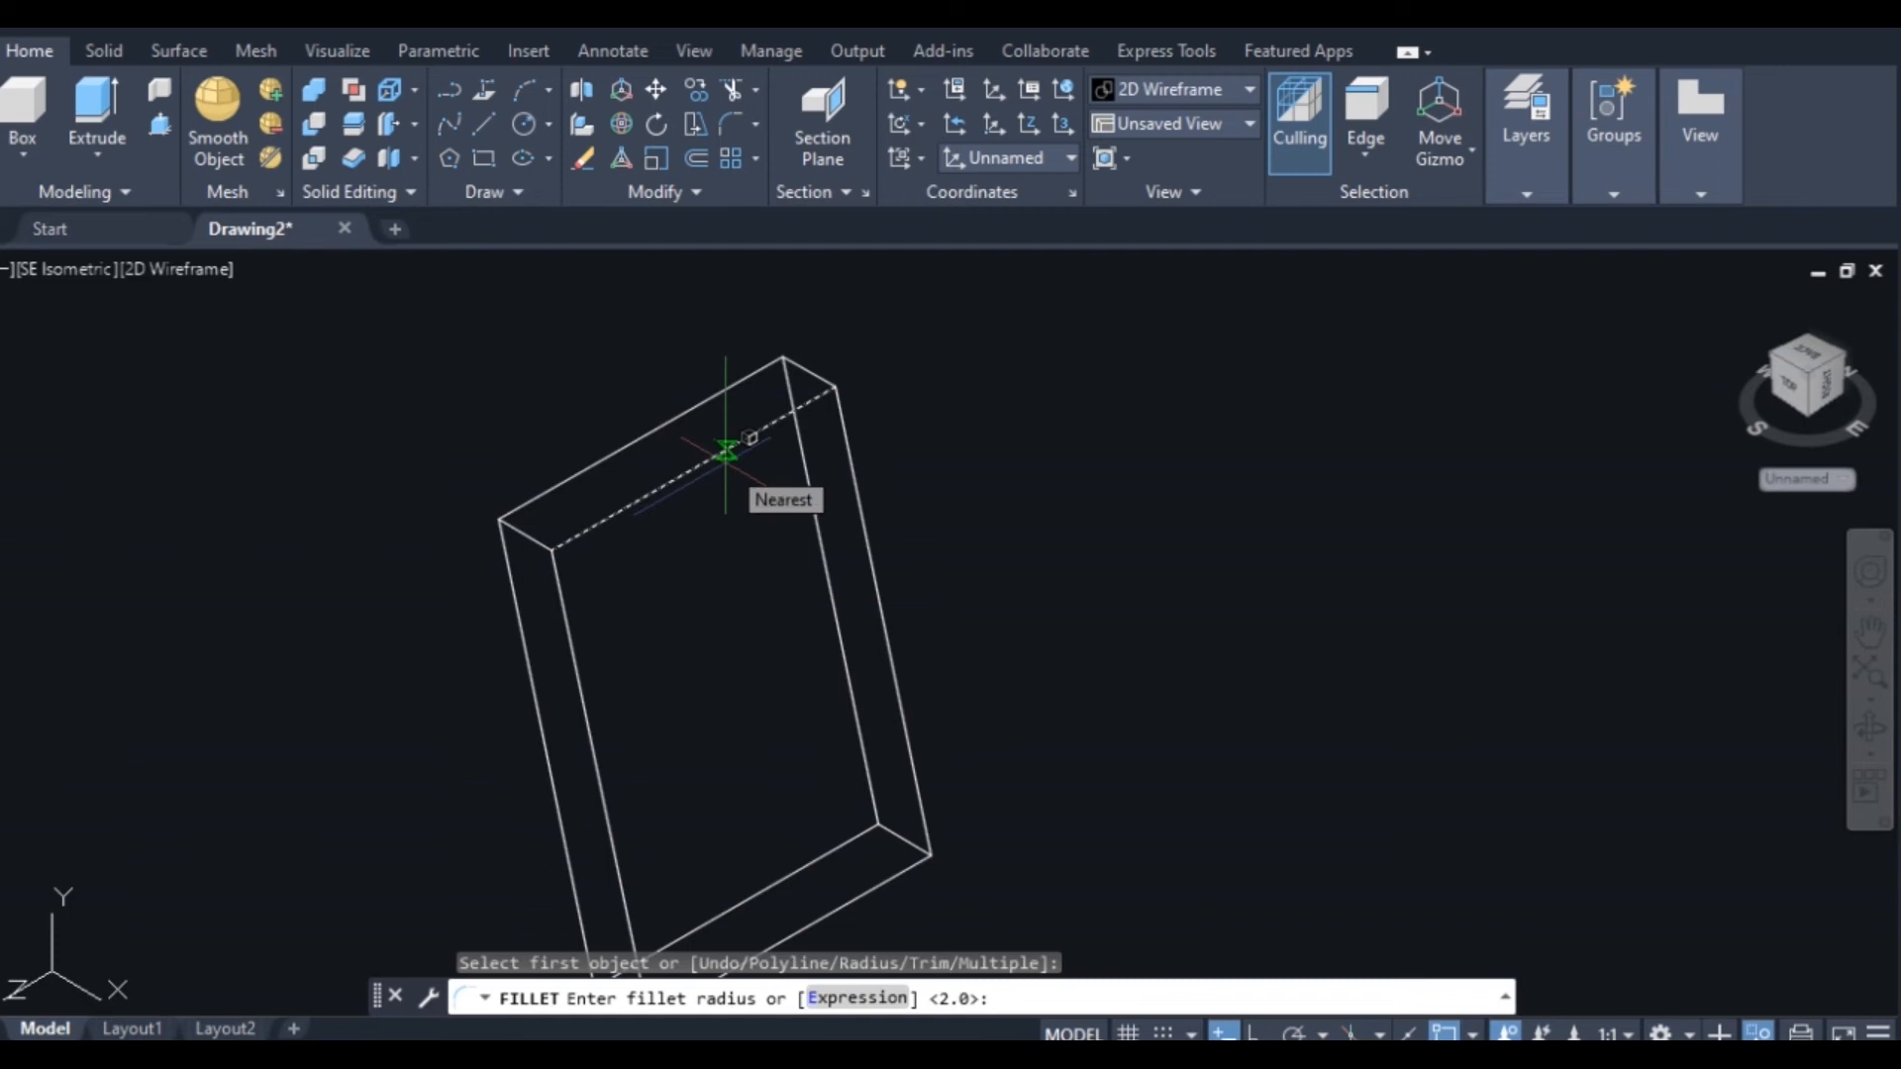
{"action": "key", "text": "Return"}
{"action": "left_click", "coordinate": [634, 440]}
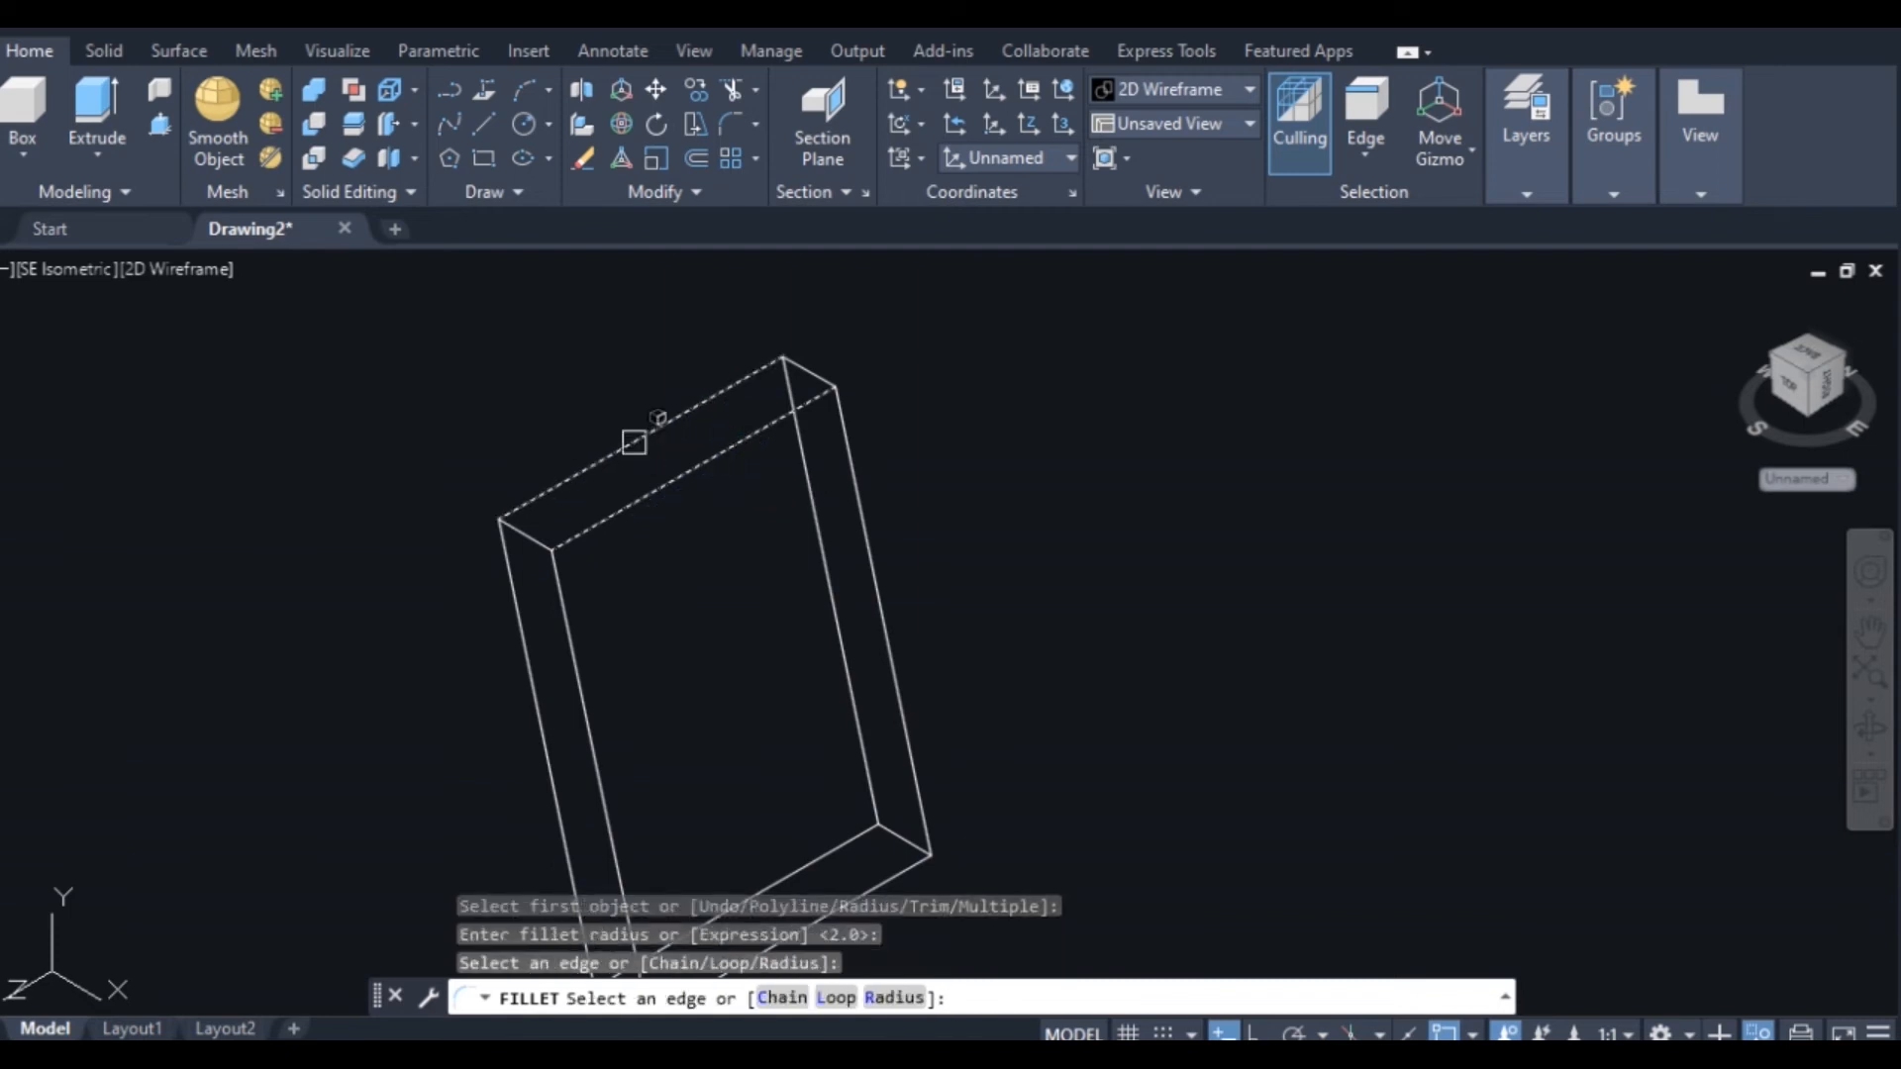
{"action": "left_click", "coordinate": [807, 368]}
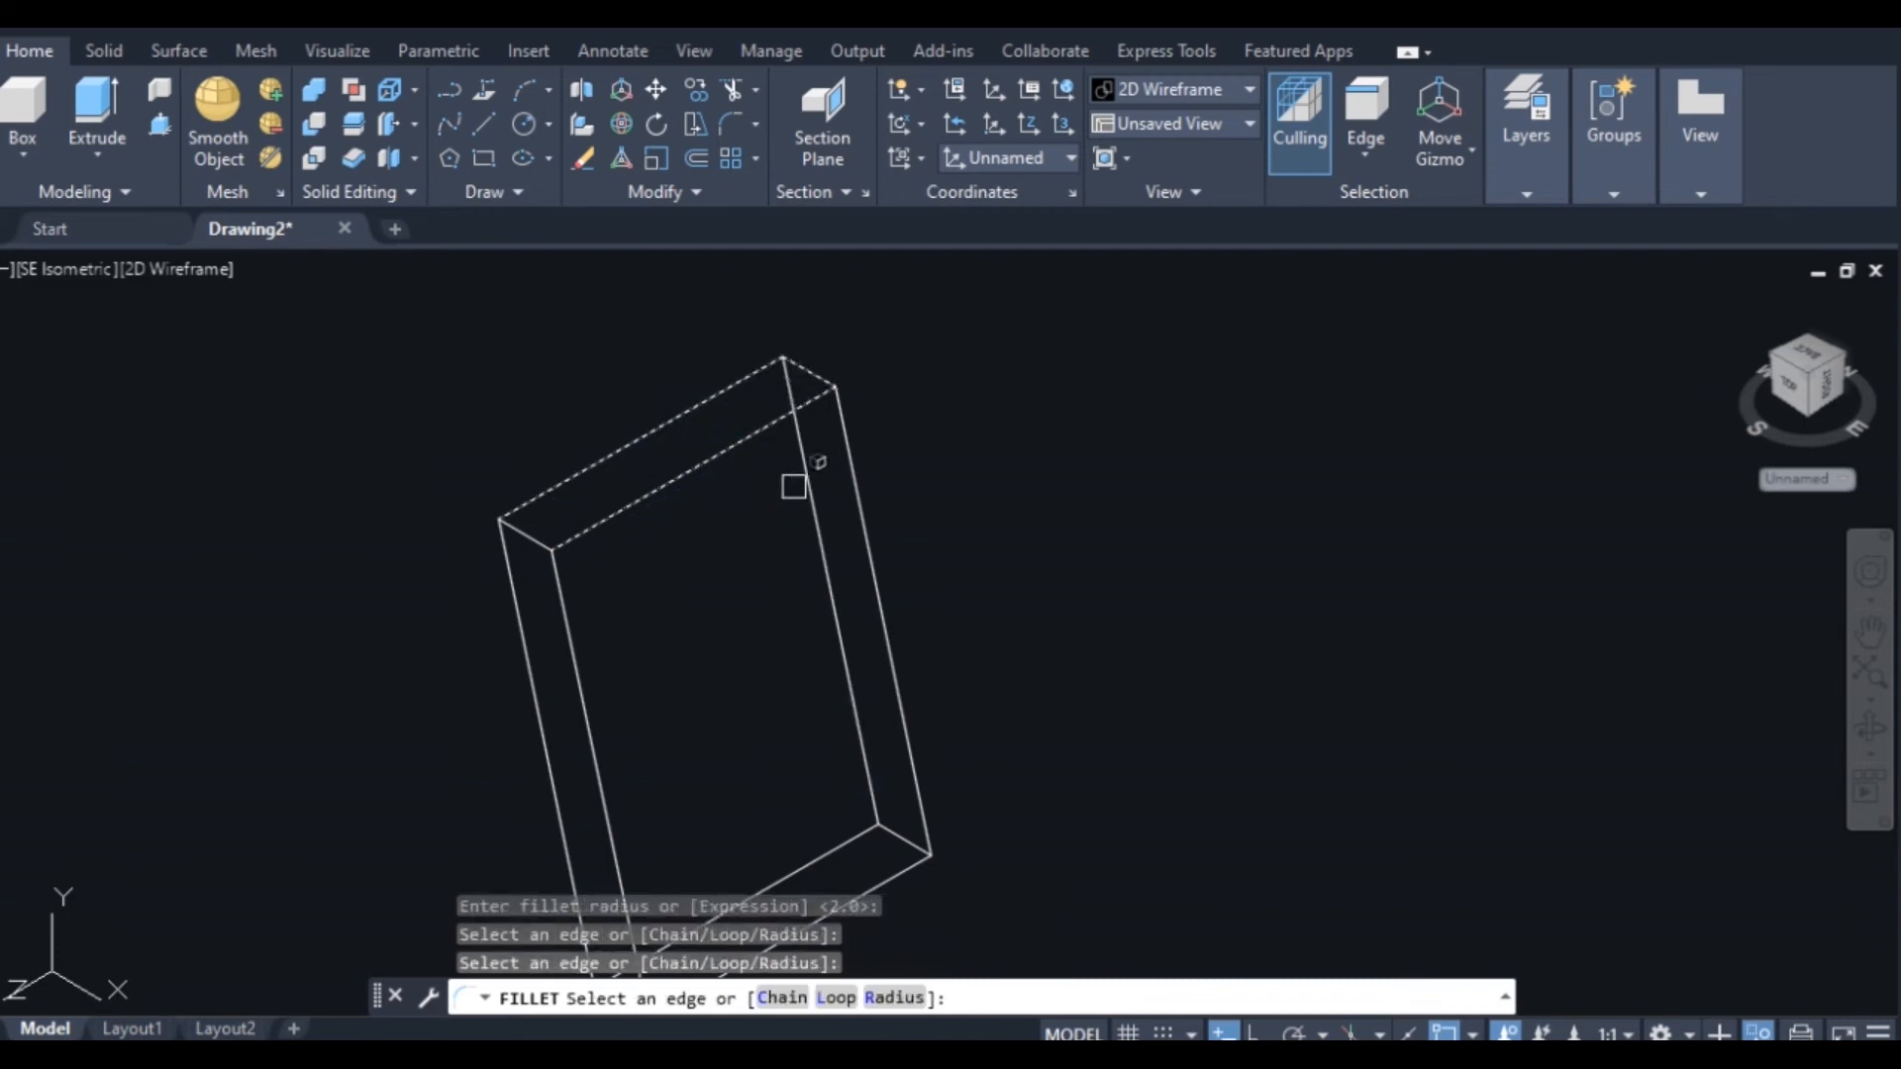
{"action": "left_click", "coordinate": [802, 479]}
{"action": "left_click", "coordinate": [853, 493]}
{"action": "left_click", "coordinate": [569, 651]}
{"action": "left_click", "coordinate": [537, 656]}
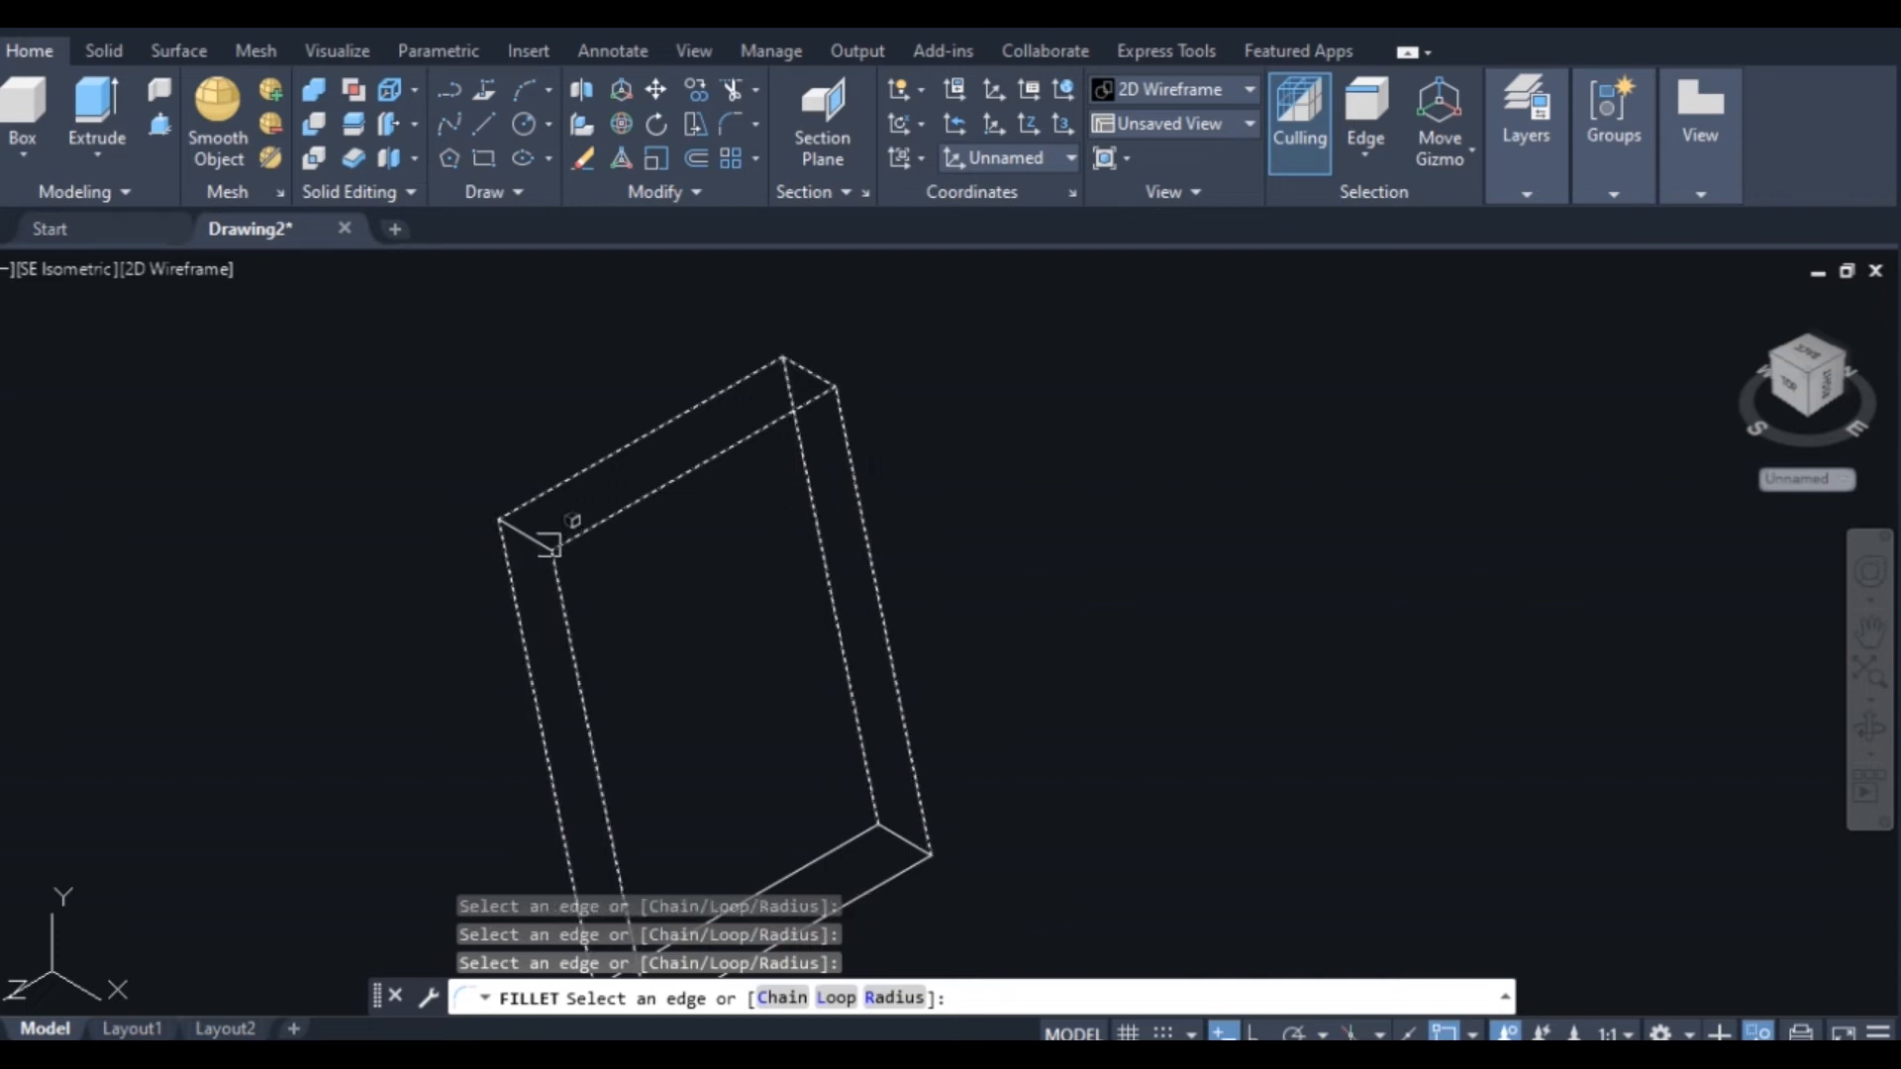
{"action": "scroll", "coordinate": [657, 585], "scroll_direction": "down", "scroll_amount": 5}
{"action": "scroll", "coordinate": [634, 733], "scroll_direction": "up", "scroll_amount": 6}
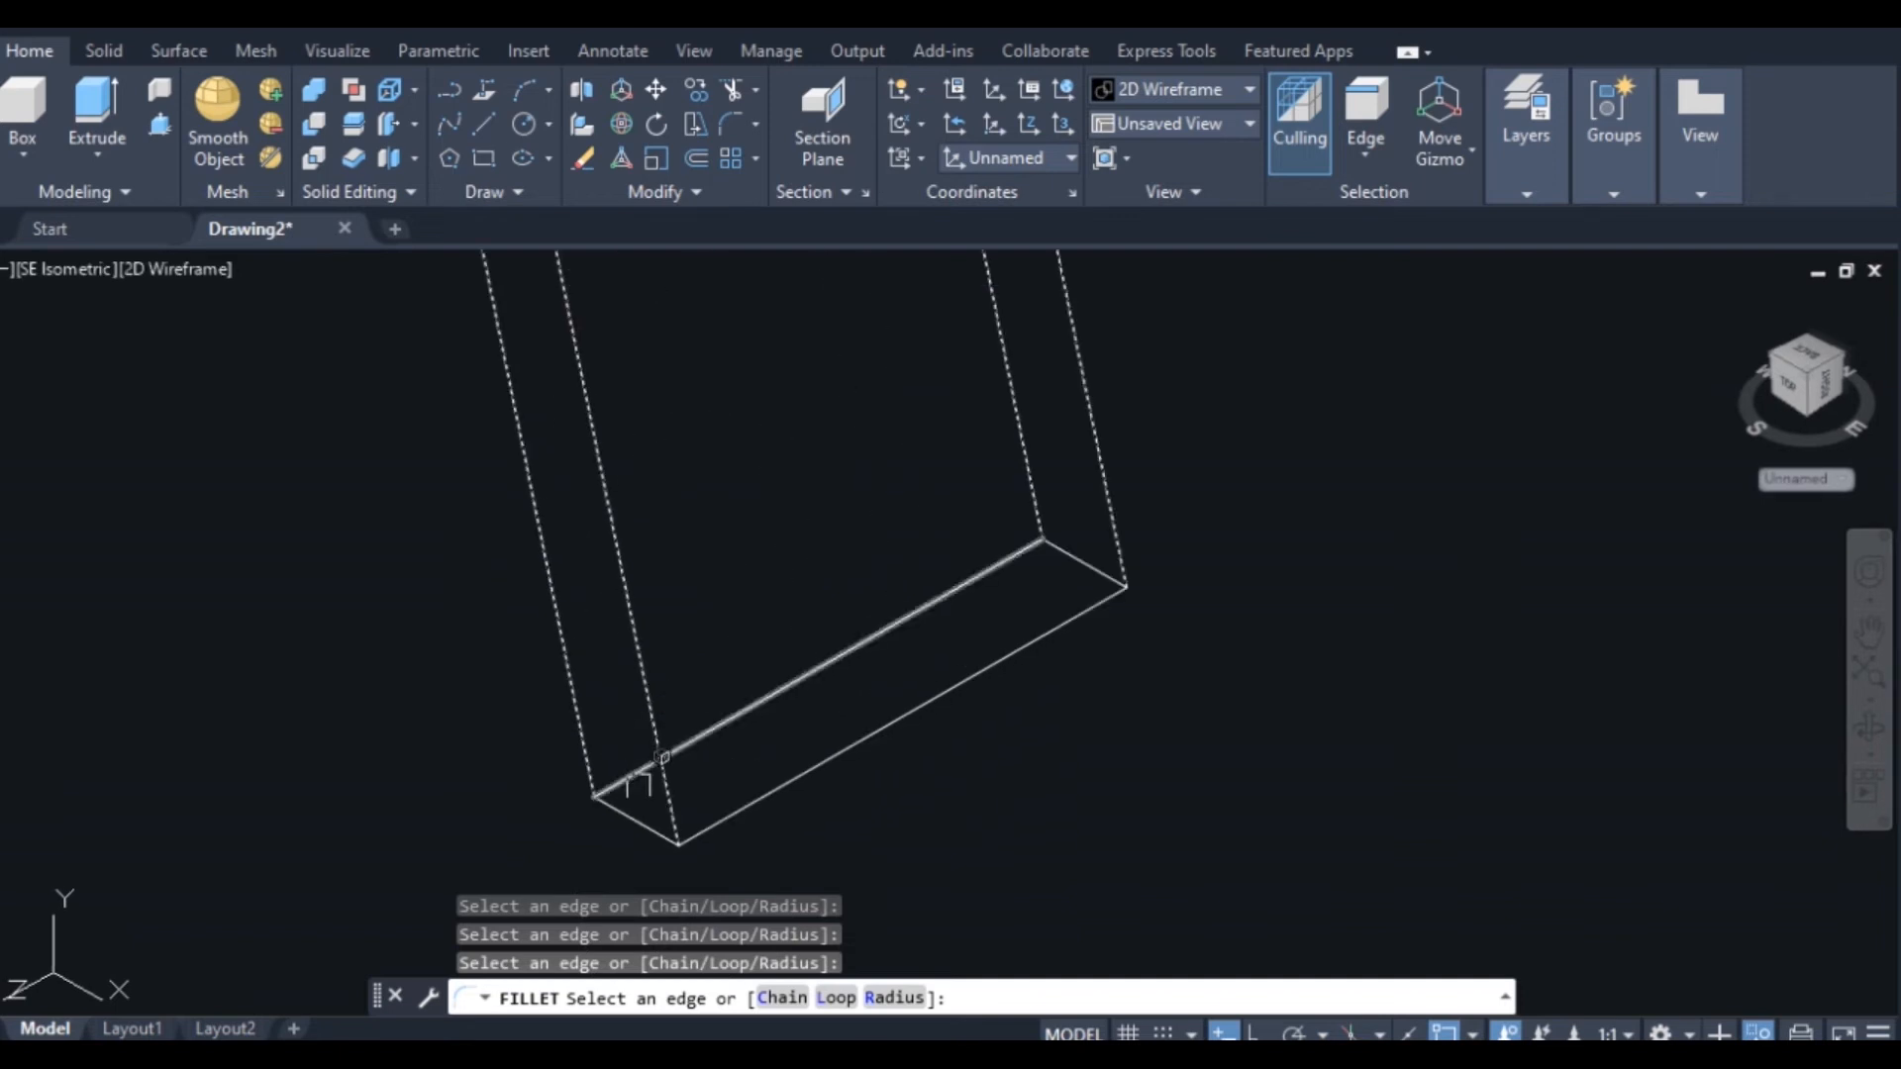
{"action": "left_click", "coordinate": [695, 737]}
{"action": "left_click", "coordinate": [761, 798]}
{"action": "scroll", "coordinate": [717, 585], "scroll_direction": "down", "scroll_amount": 2}
{"action": "scroll", "coordinate": [921, 552], "scroll_direction": "down", "scroll_amount": 4}
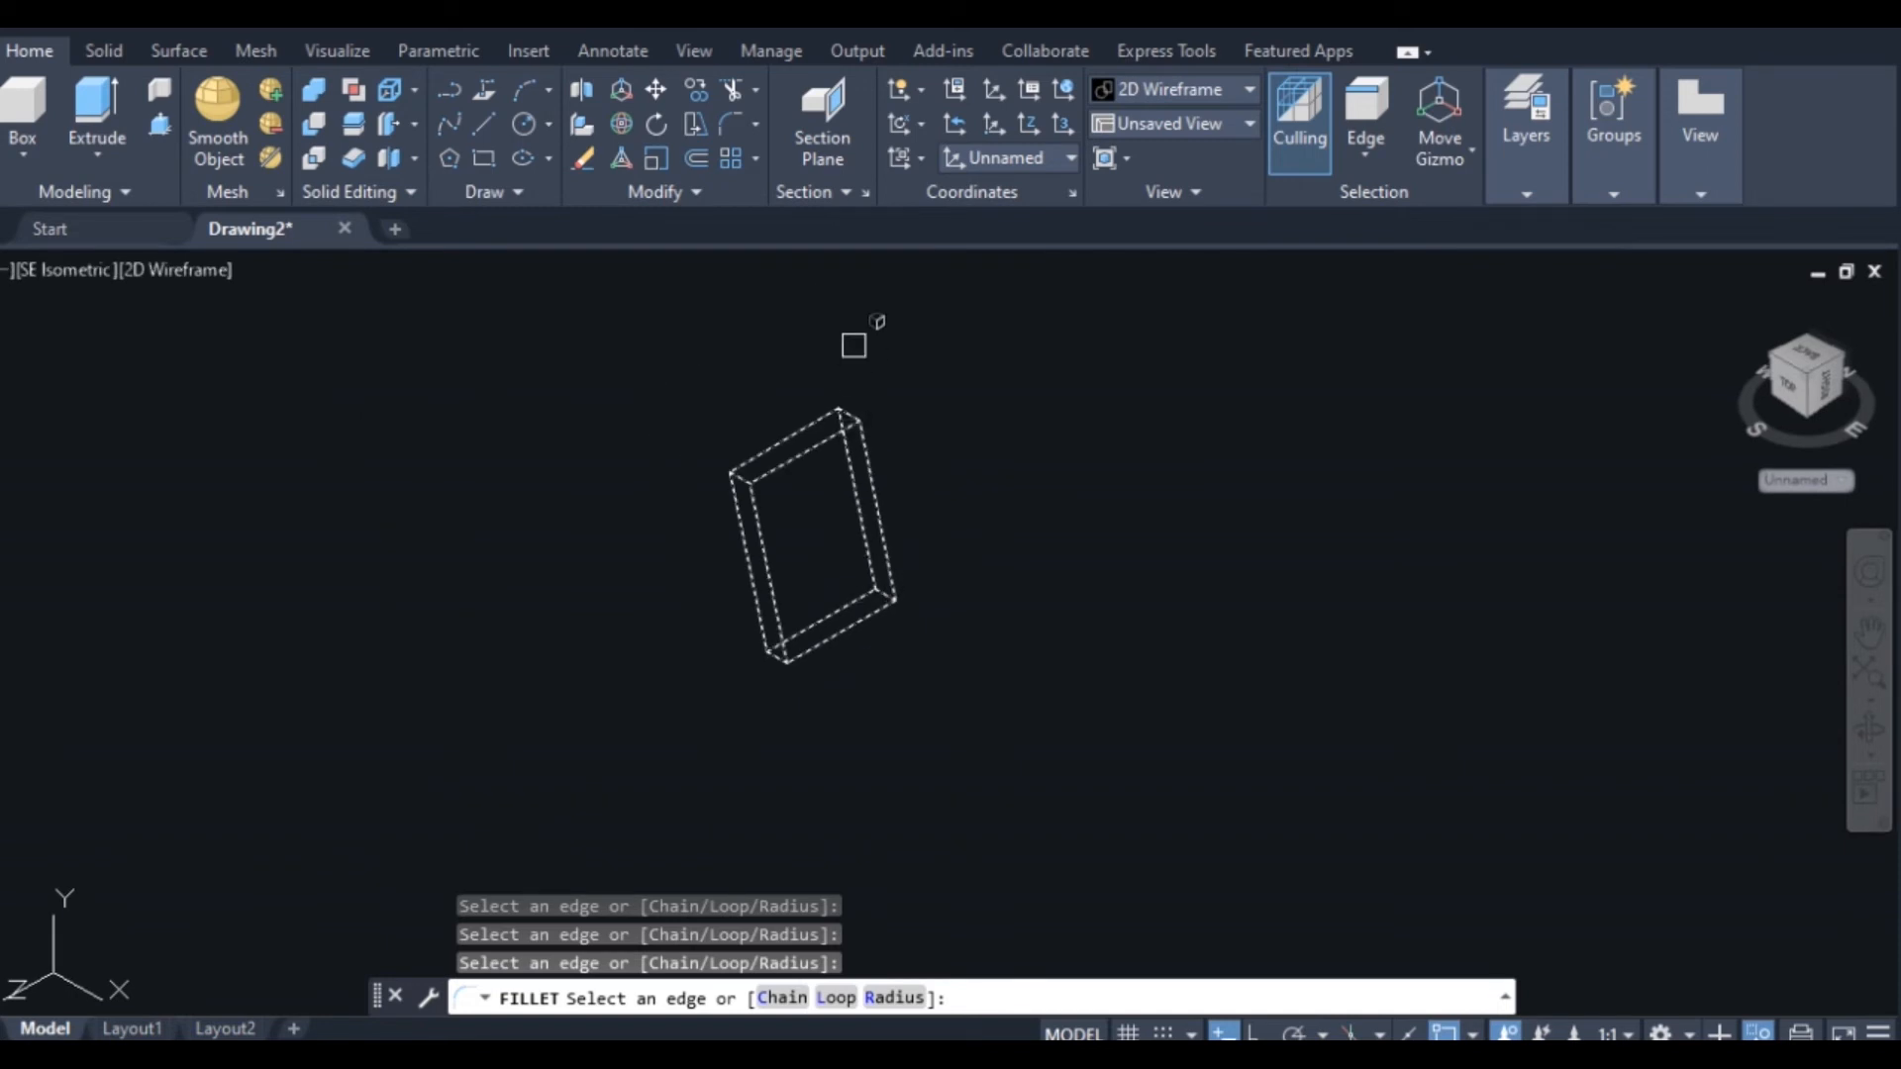
{"action": "key", "text": "Return"}
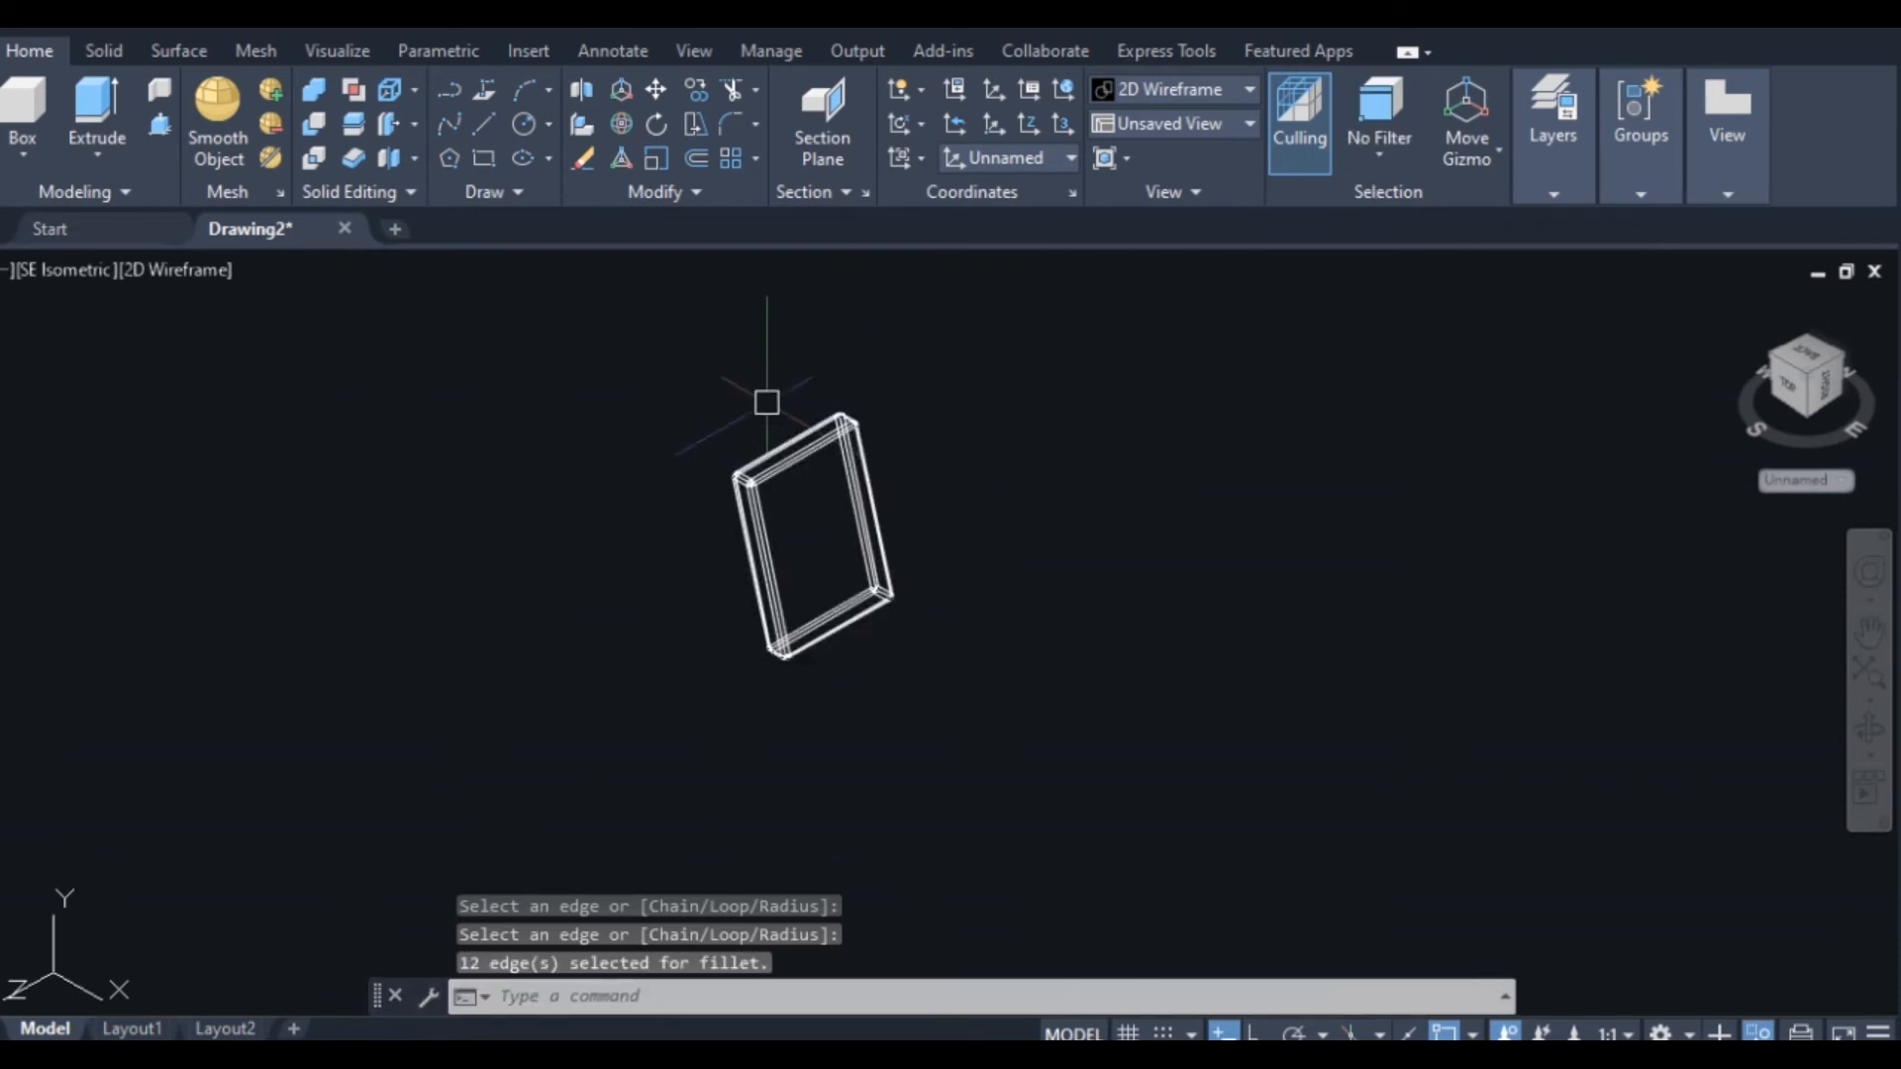
End the object isolation to bring back the rest of the chair around the backrest
{"action": "right_click", "coordinate": [766, 402]}
{"action": "mouse_move", "coordinate": [940, 540]}
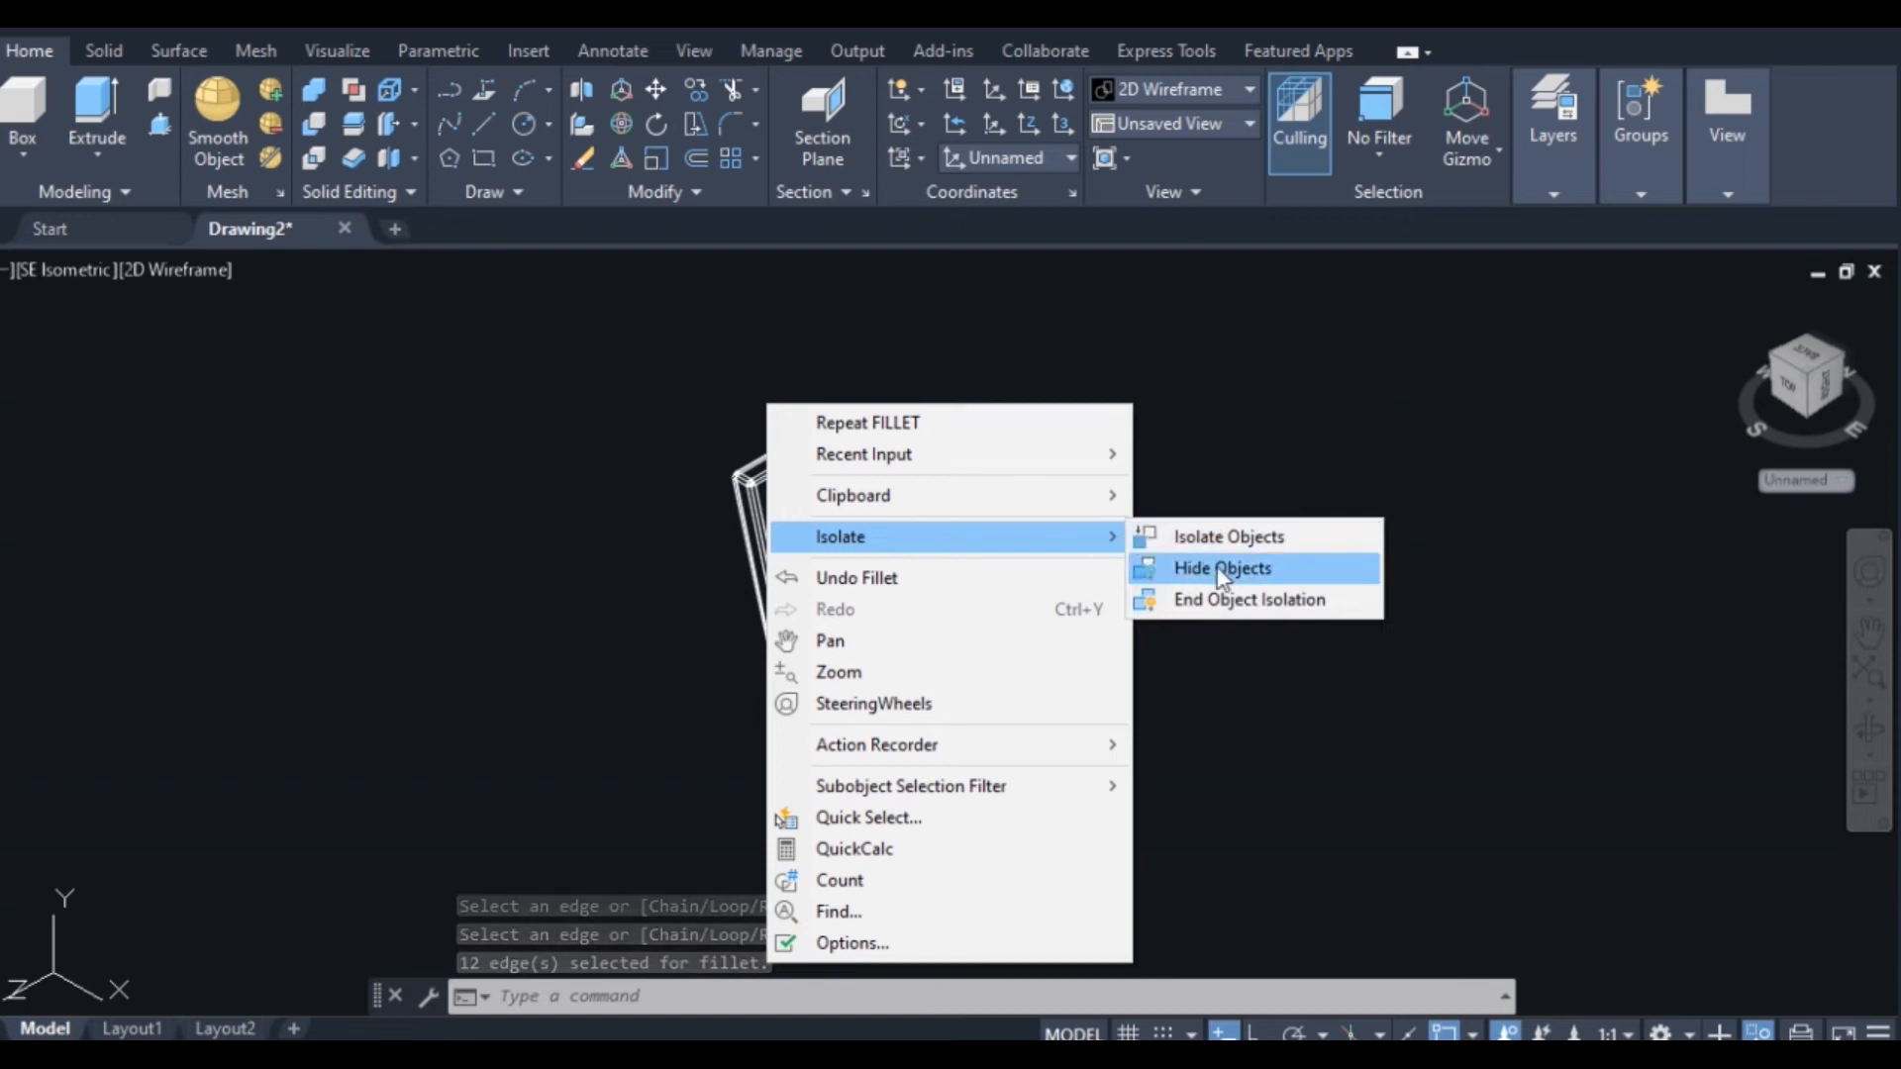
{"action": "left_click", "coordinate": [1249, 599]}
{"action": "scroll", "coordinate": [990, 600], "scroll_direction": "up", "scroll_amount": 5}
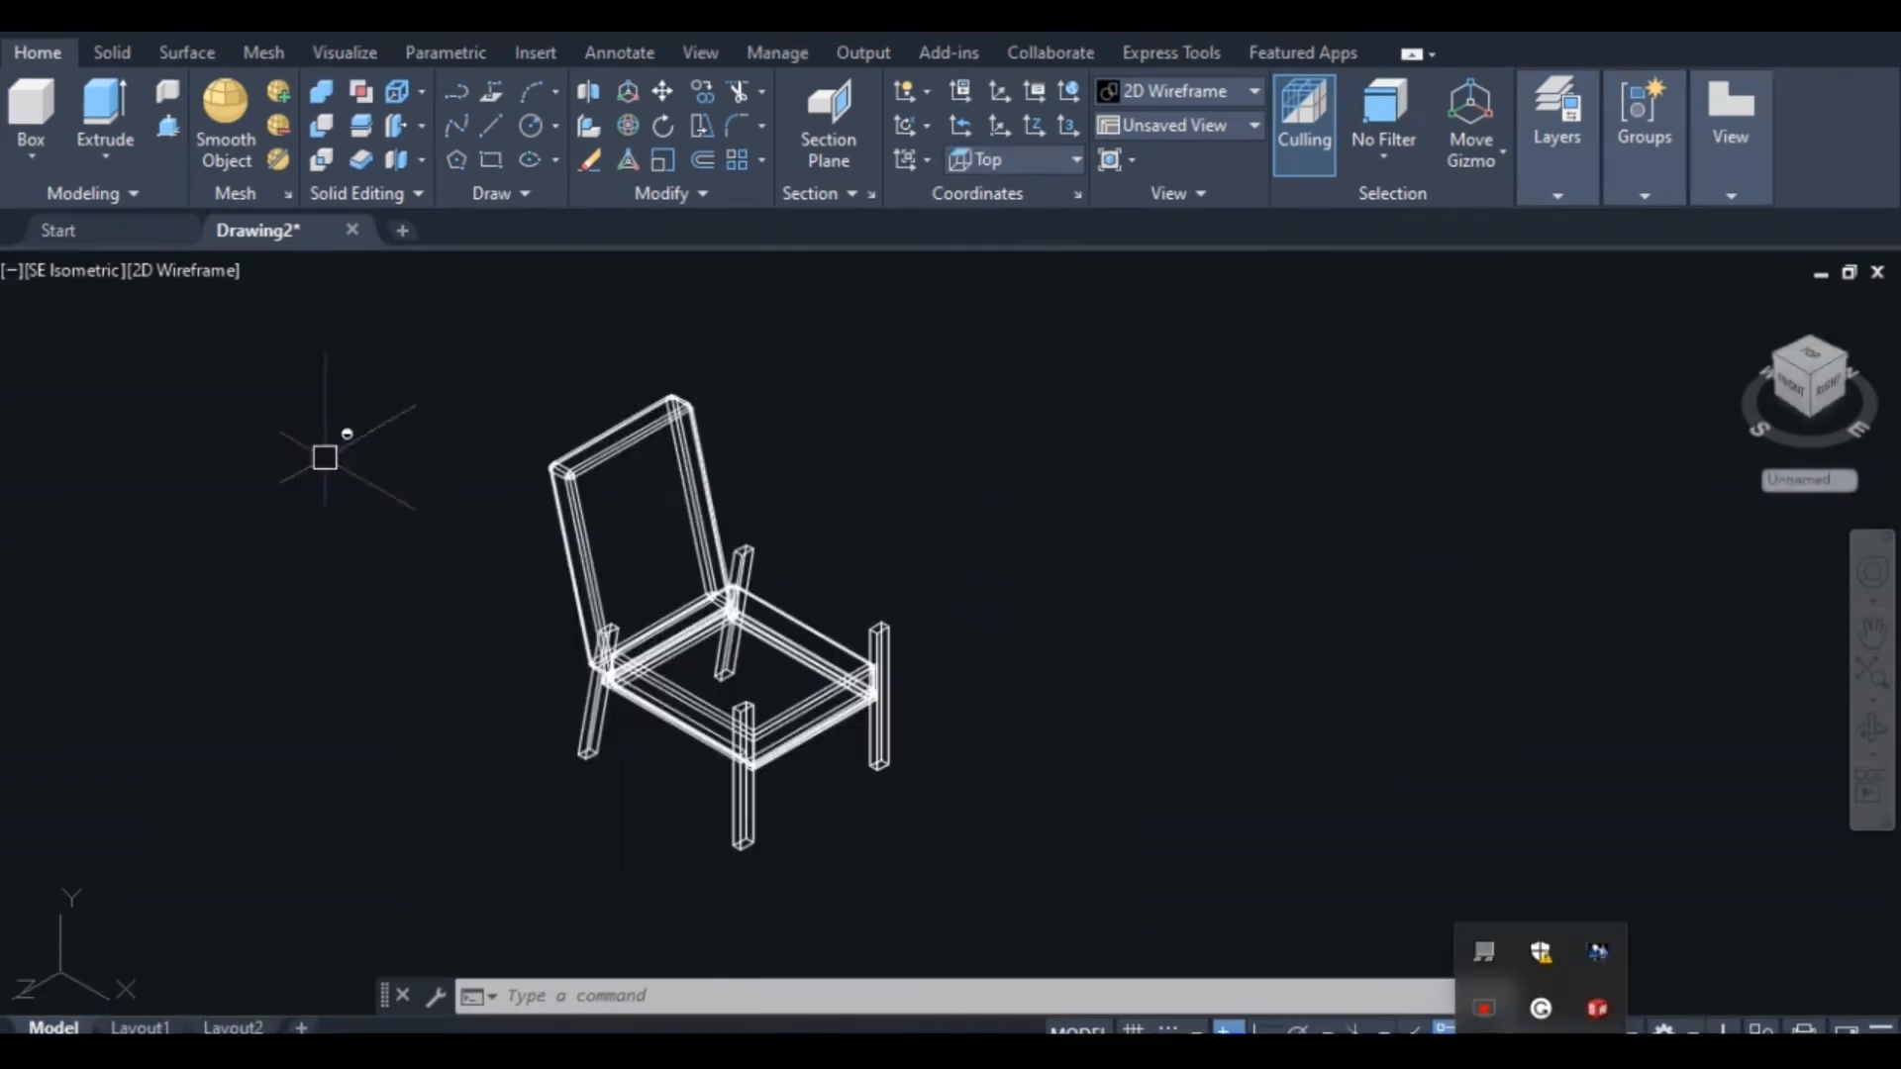
Change the single viewport from SE Isometric to the Top view of the chair
{"action": "left_click", "coordinate": [325, 458]}
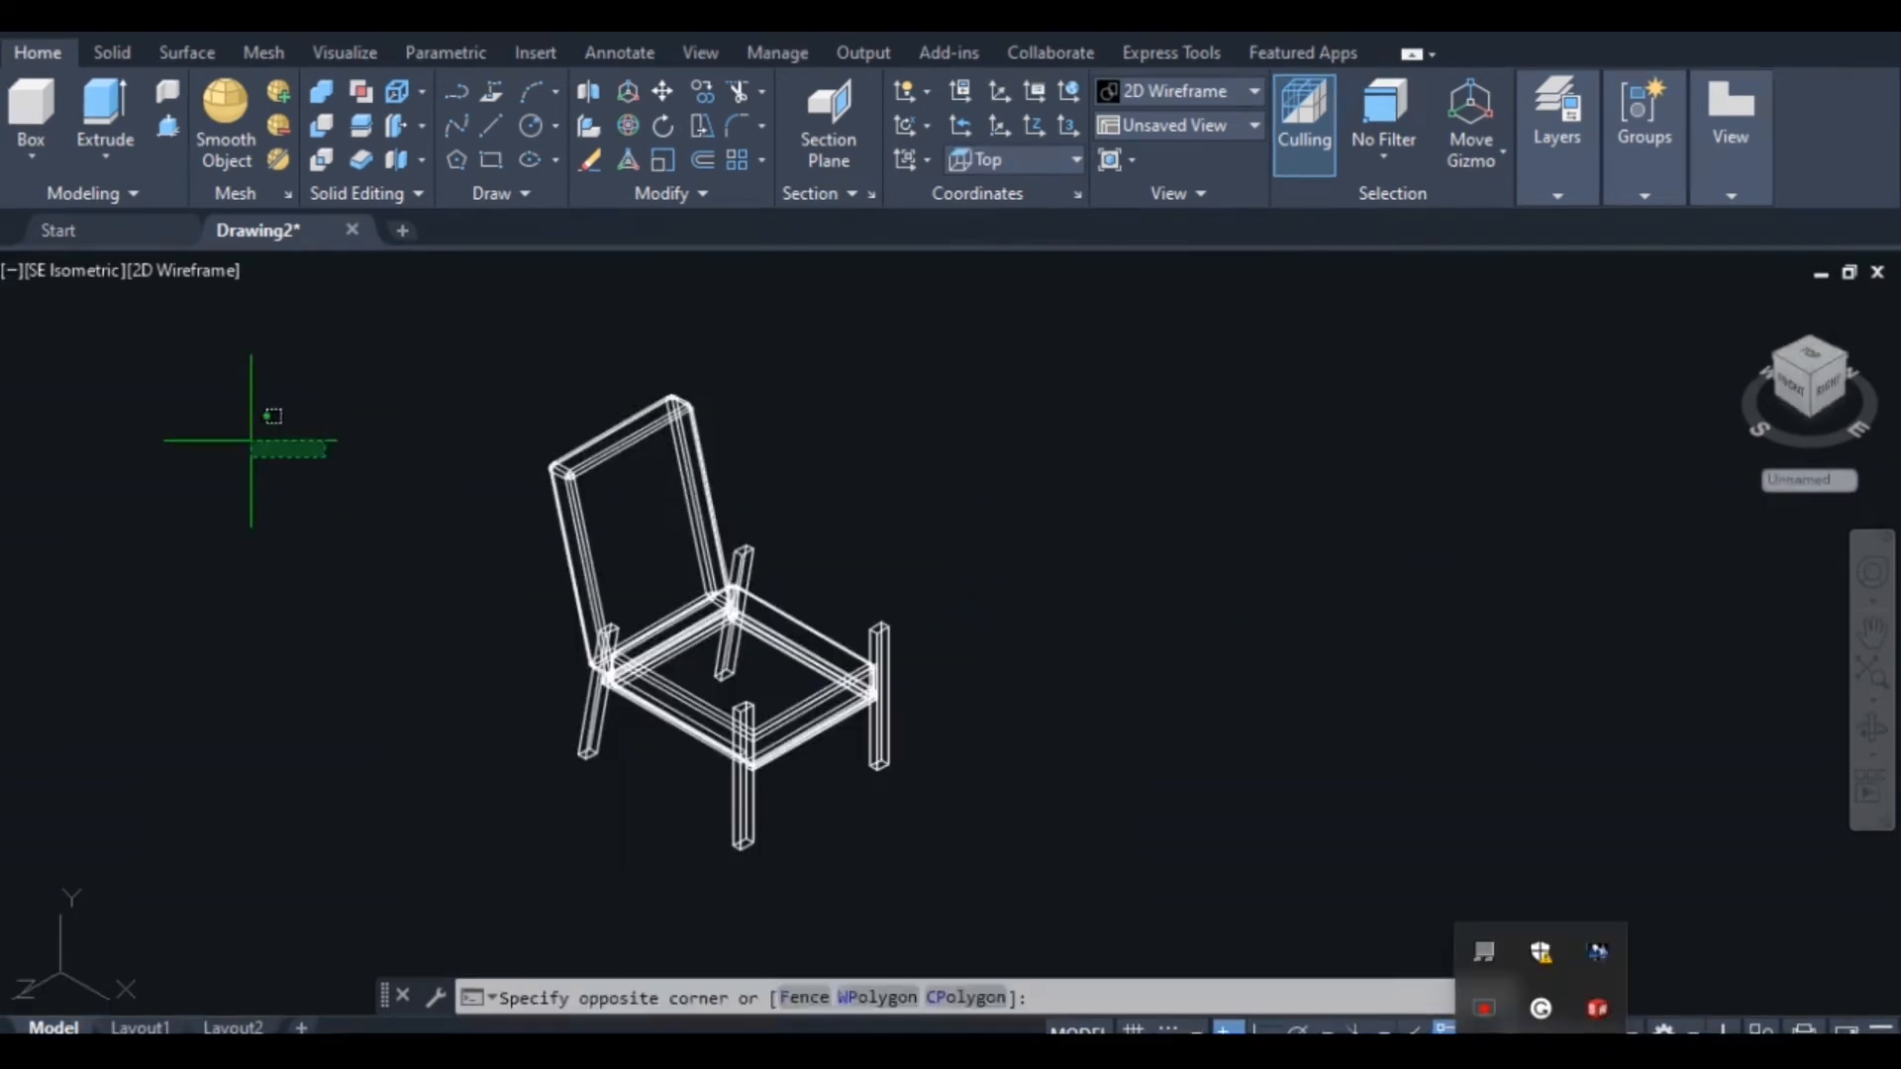
{"action": "left_click", "coordinate": [251, 434]}
{"action": "left_click", "coordinate": [79, 282]}
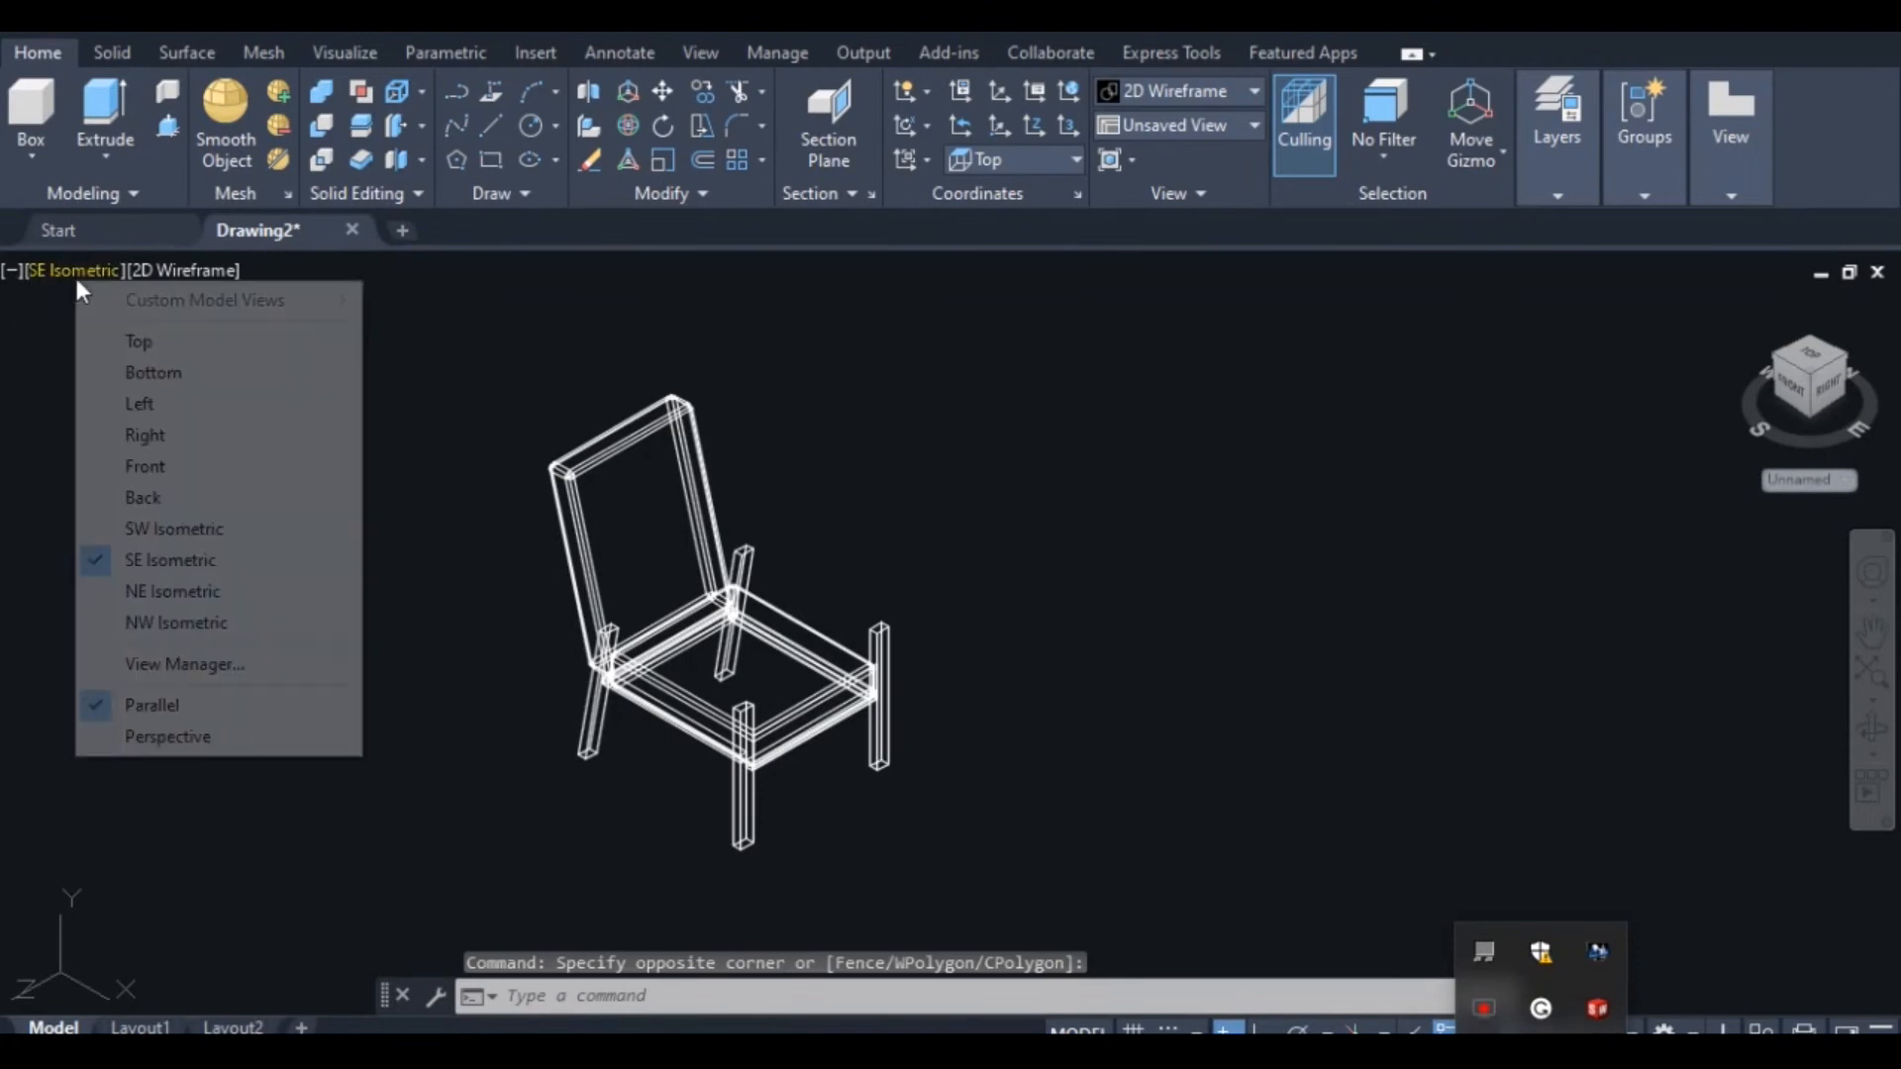
{"action": "left_click", "coordinate": [149, 339]}
{"action": "scroll", "coordinate": [565, 377], "scroll_direction": "down", "scroll_amount": 2}
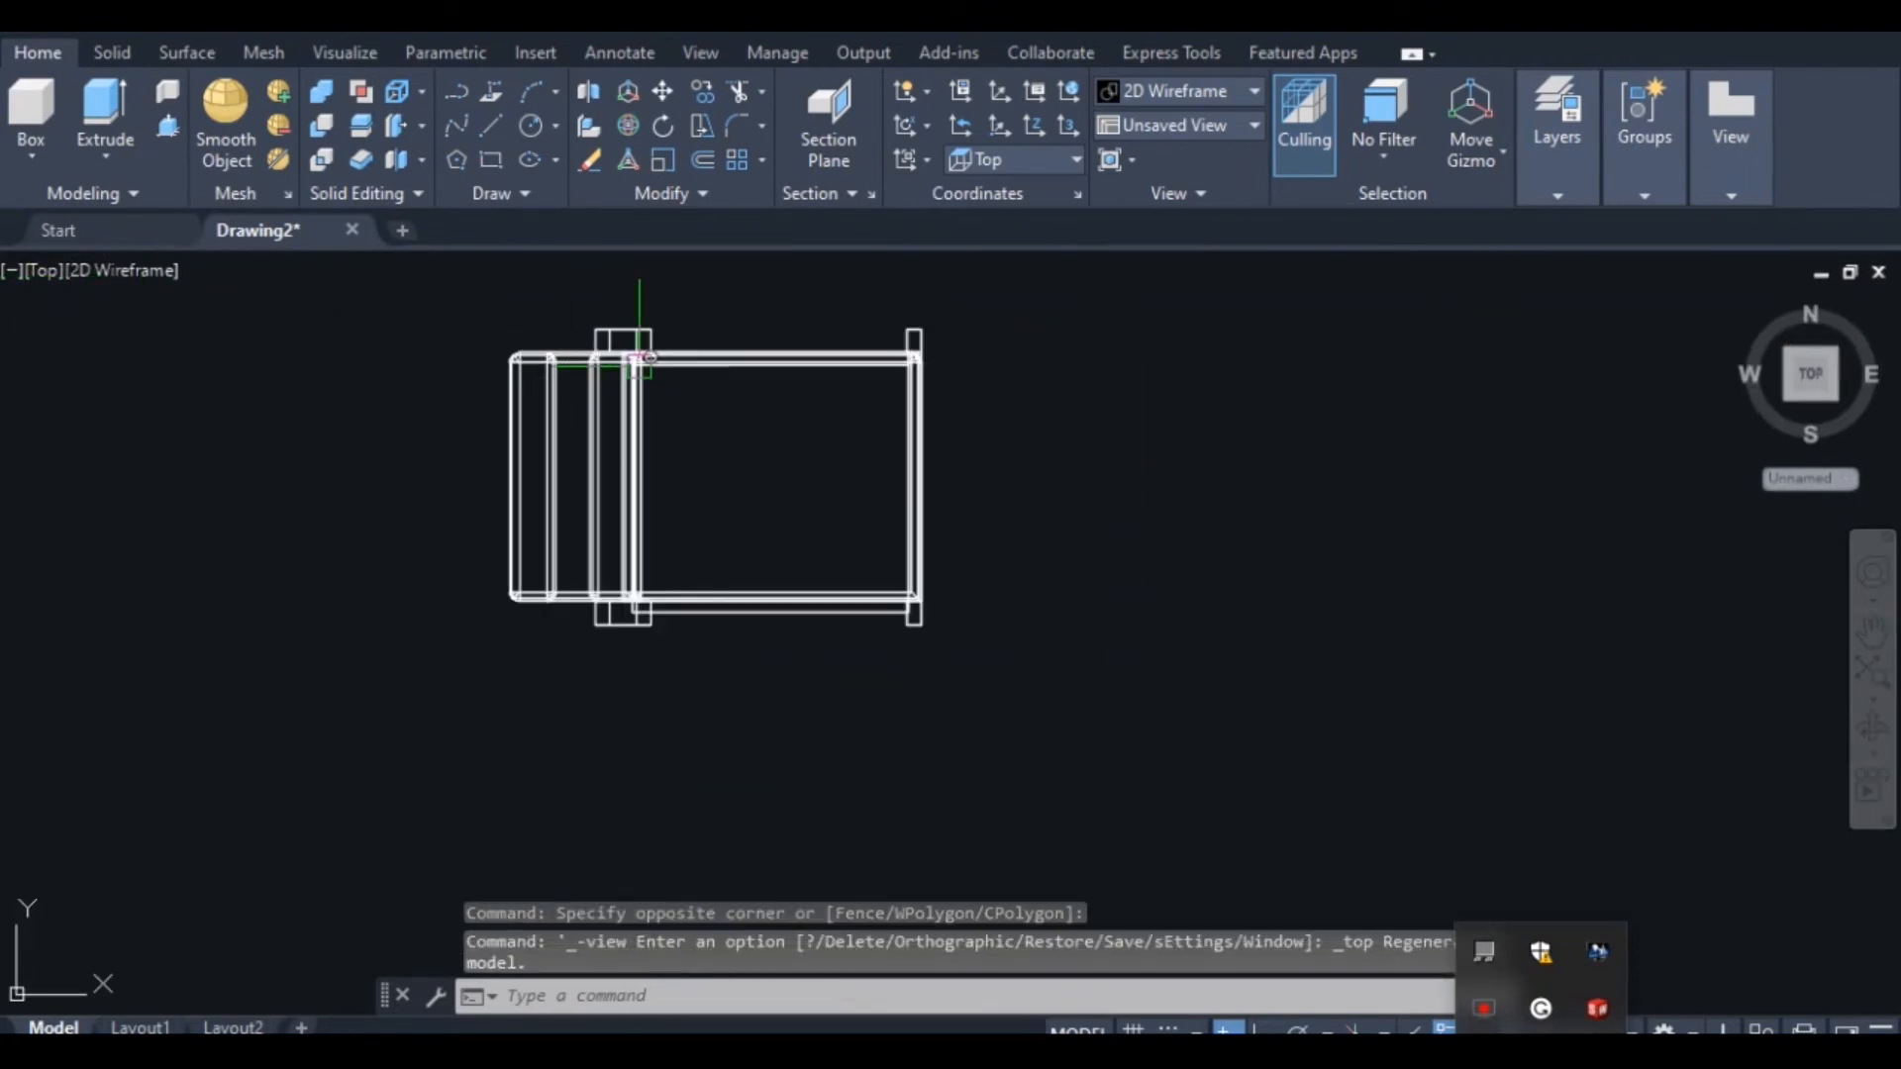
Draw a 72 by 6.2 cm rectangle for the armrest from the front leg's outer corner at the seat, running back over the rear leg
{"action": "scroll", "coordinate": [728, 280], "scroll_direction": "up", "scroll_amount": 4}
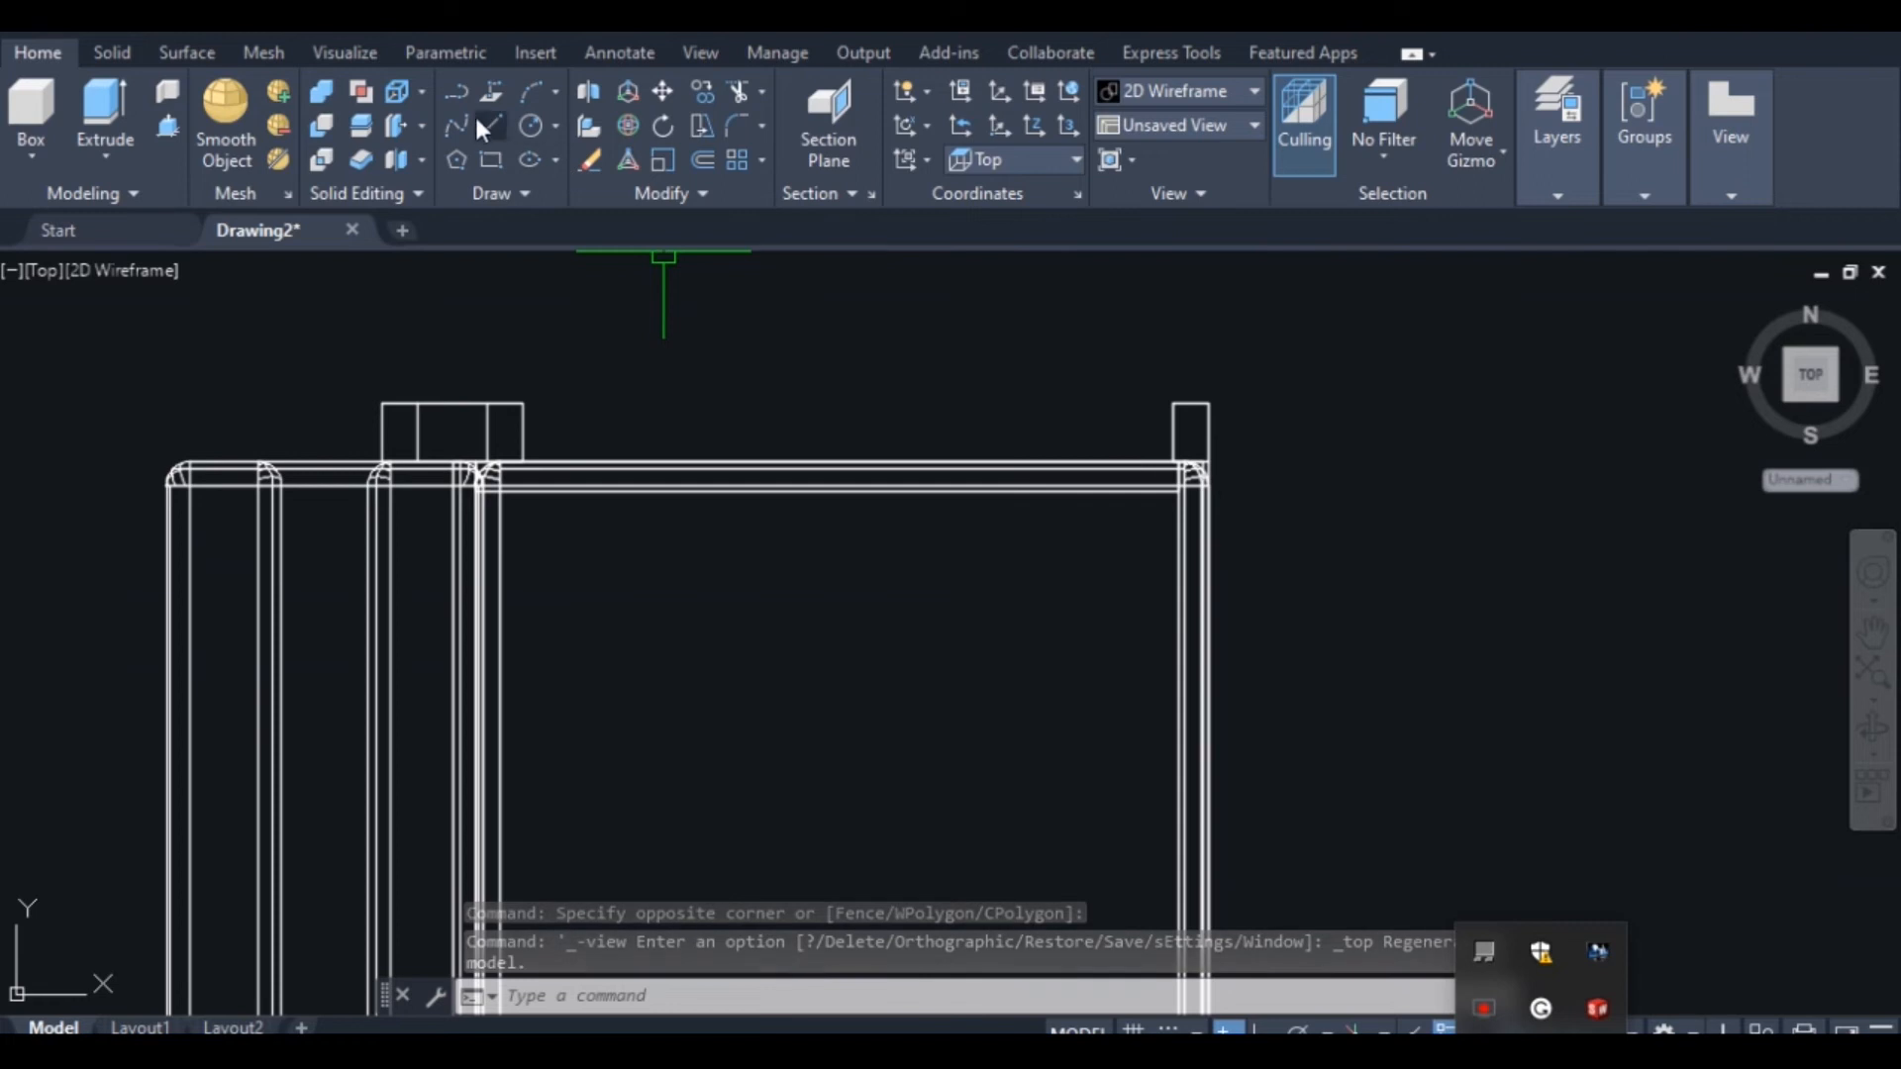
{"action": "left_click", "coordinate": [495, 162]}
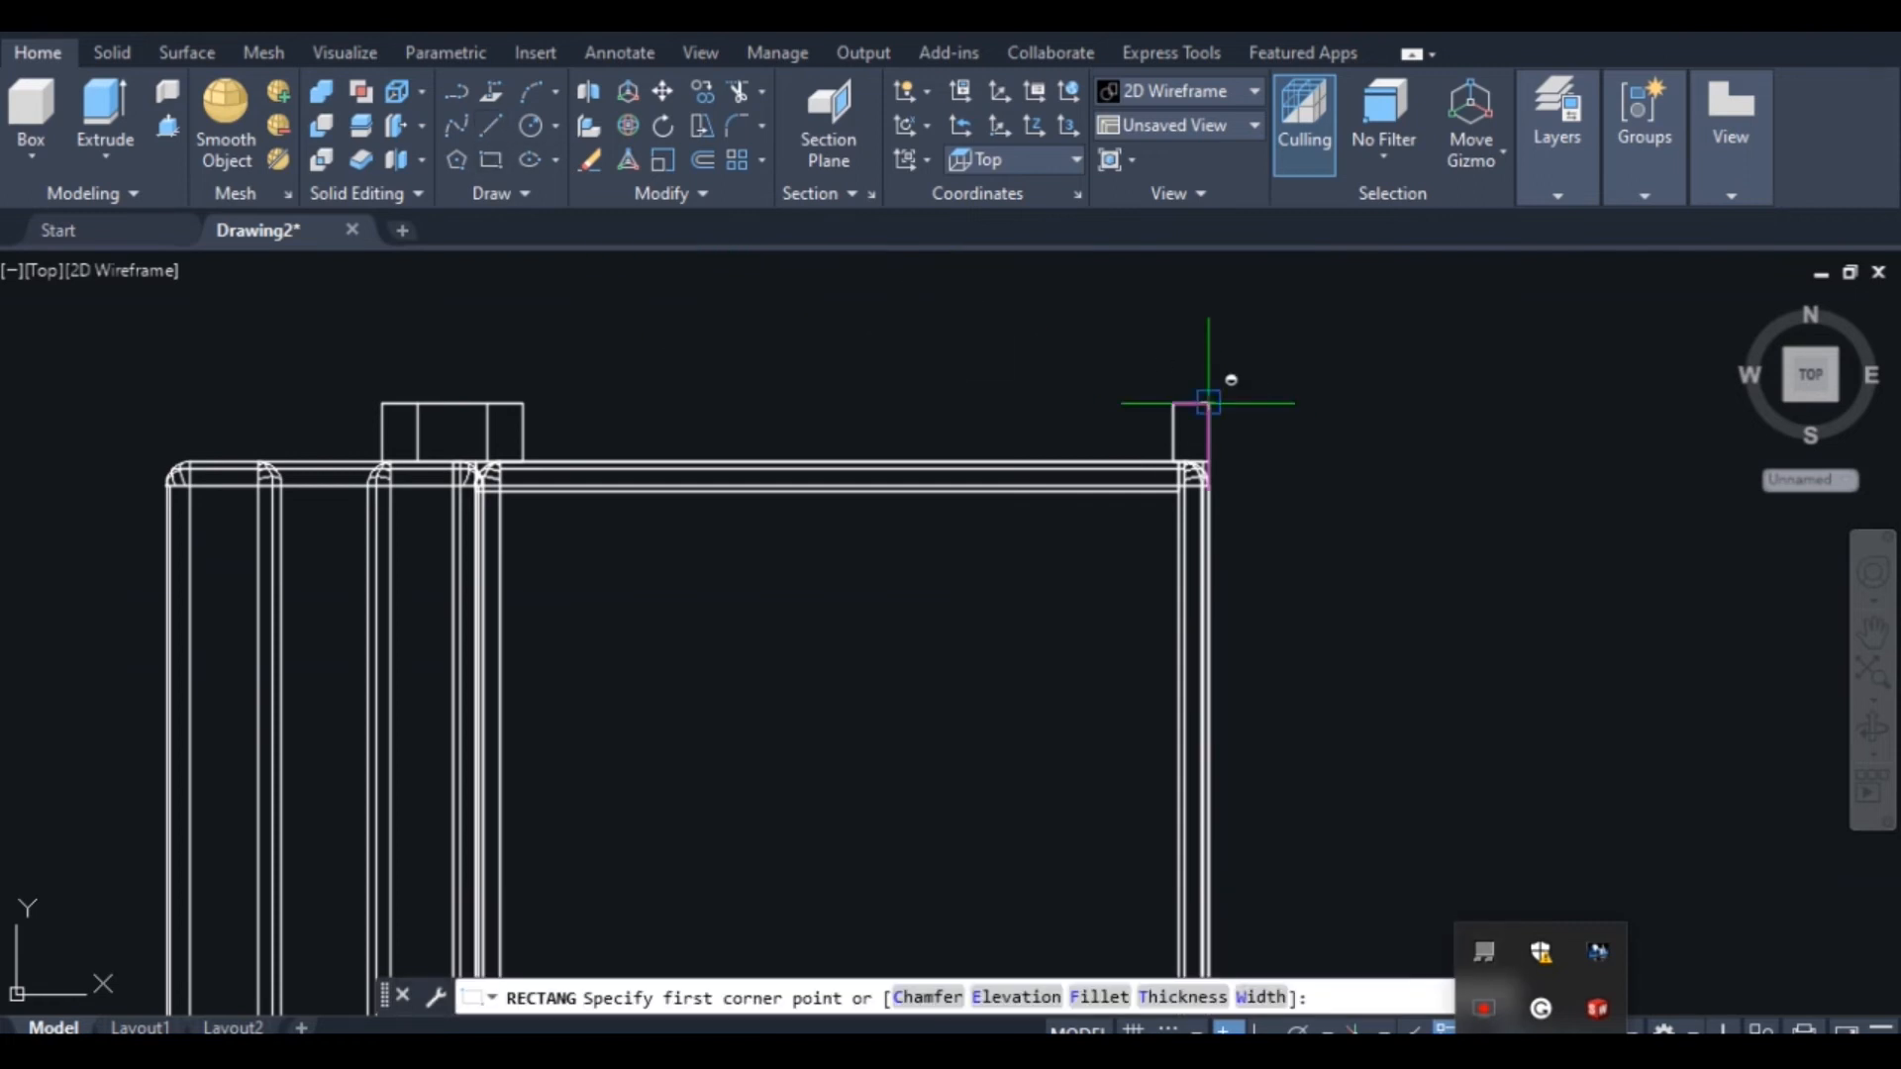
{"action": "scroll", "coordinate": [1208, 404], "scroll_direction": "up", "scroll_amount": 2}
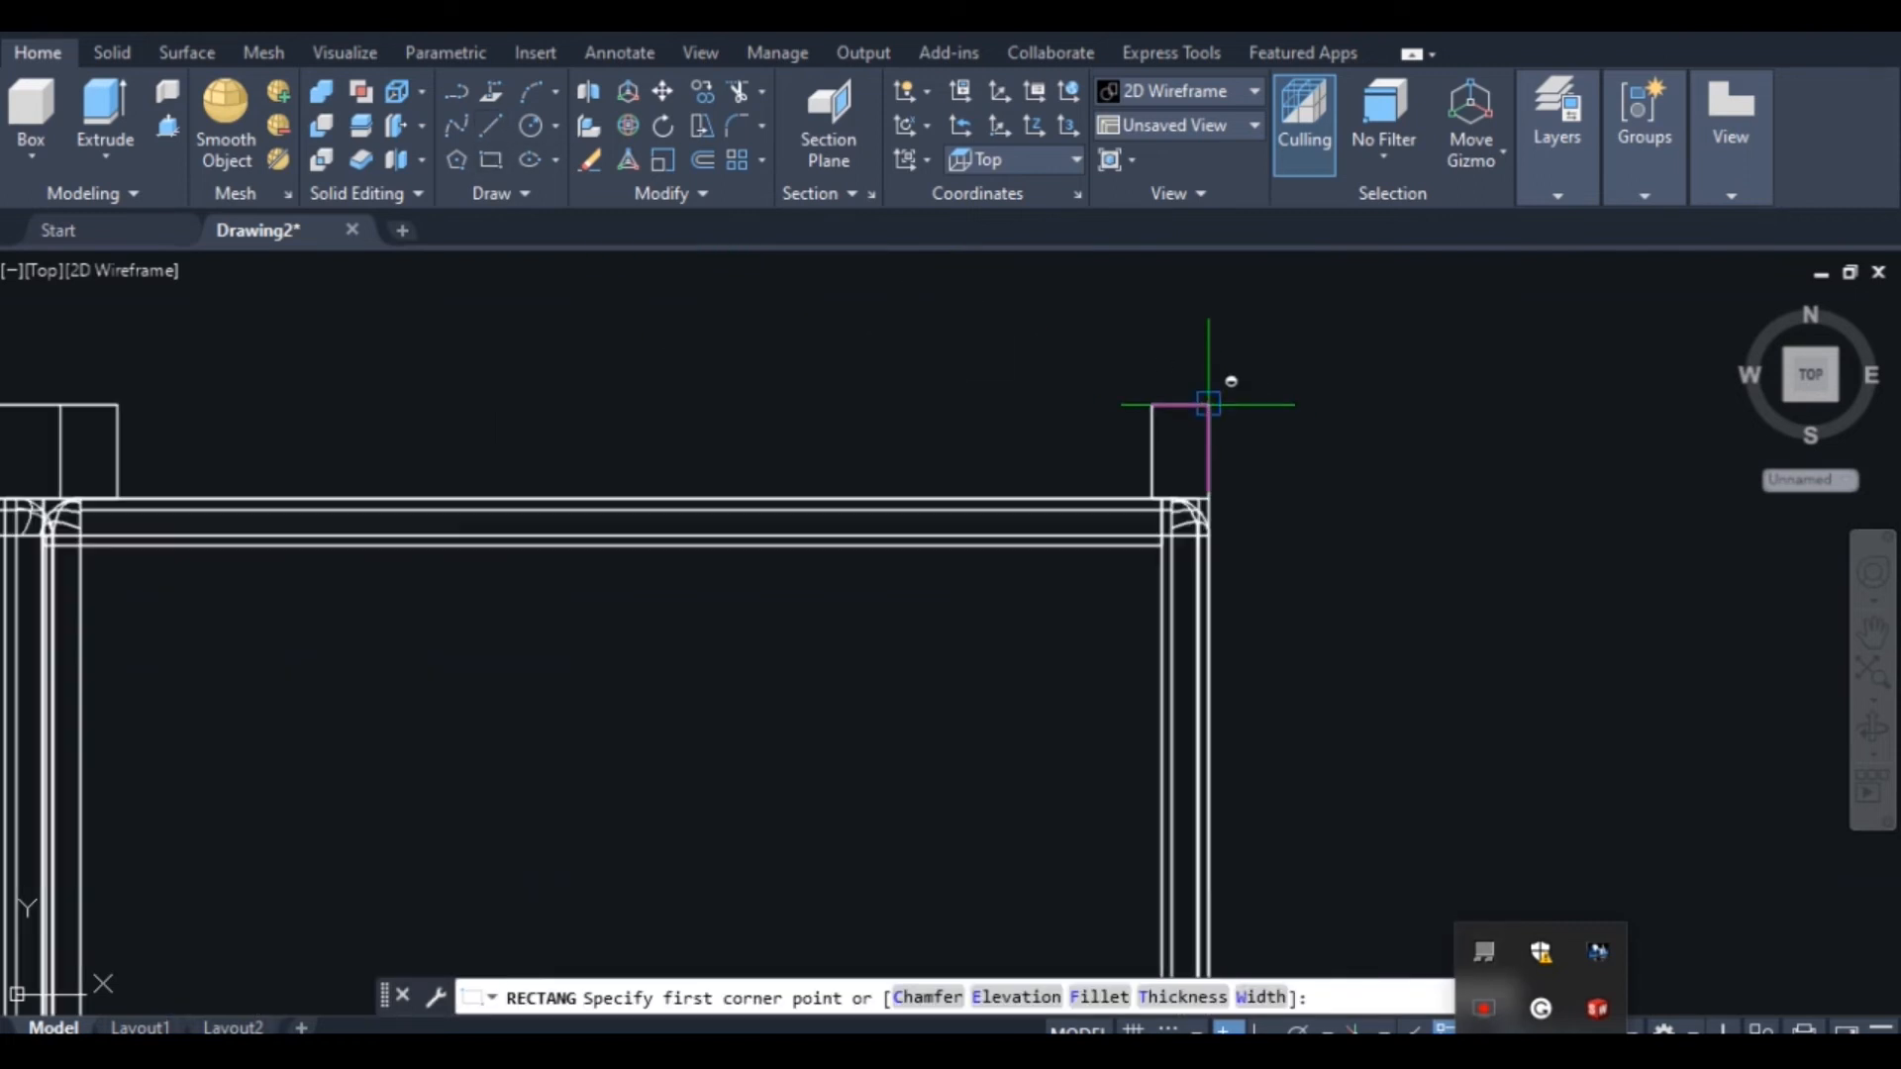
{"action": "left_click", "coordinate": [1207, 498]}
{"action": "scroll", "coordinate": [792, 426], "scroll_direction": "down", "scroll_amount": 2}
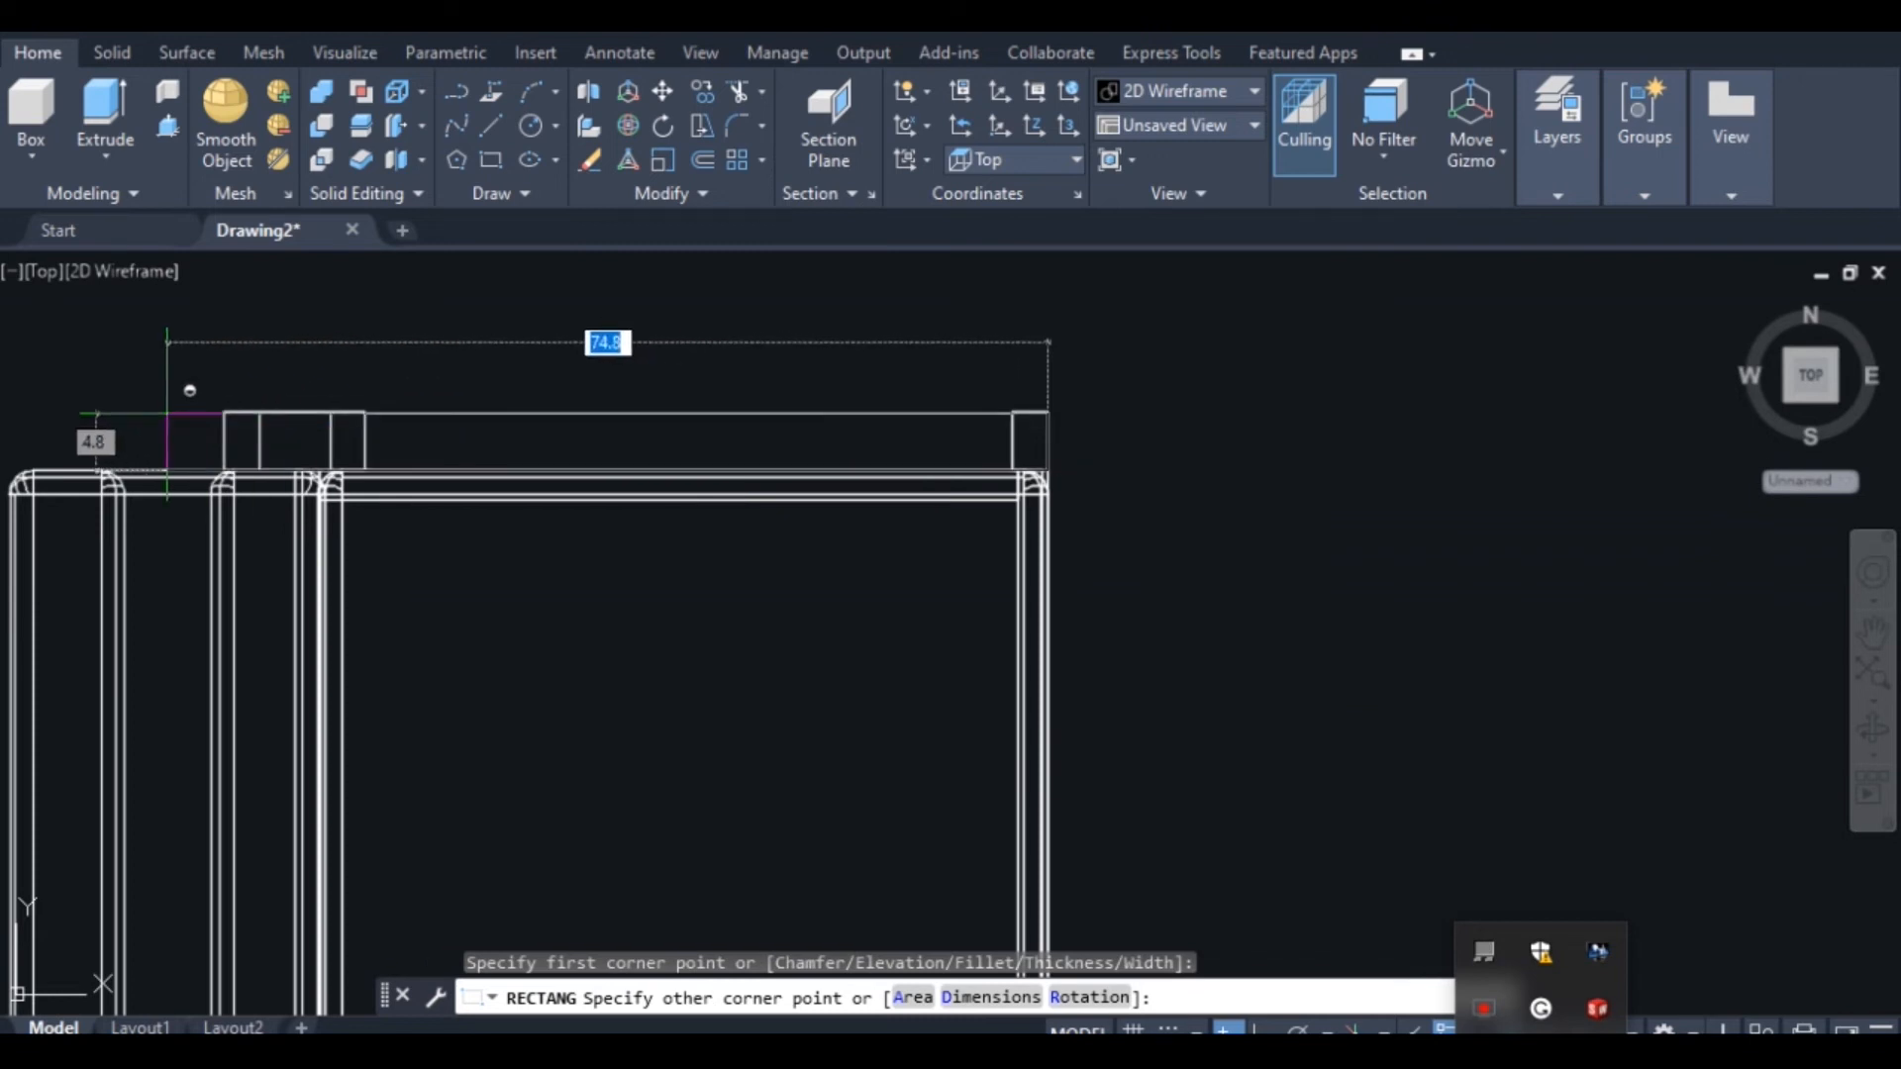
{"action": "scroll", "coordinate": [166, 412], "scroll_direction": "up", "scroll_amount": 1}
{"action": "type", "text": "72"}
{"action": "key", "text": "Tab"}
{"action": "type", "text": "6"}
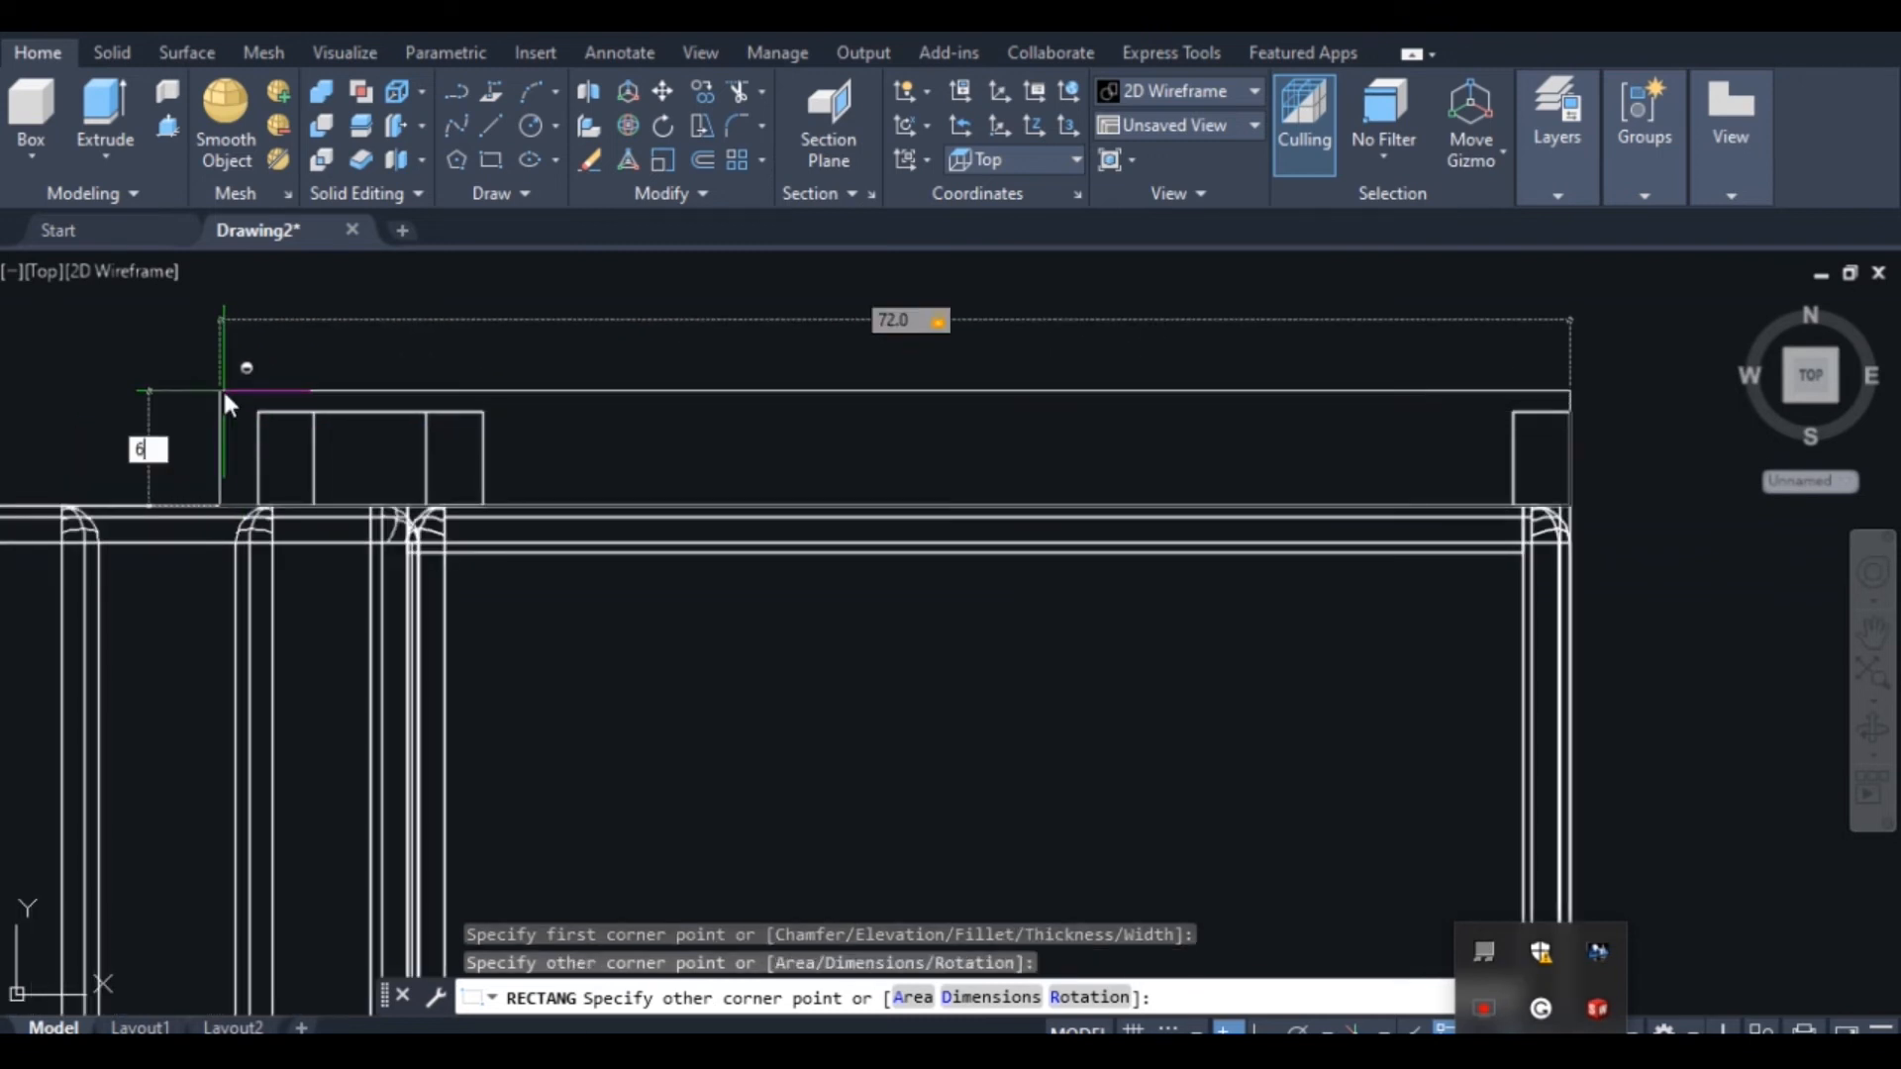
{"action": "type", "text": ".2"}
{"action": "key", "text": "Return"}
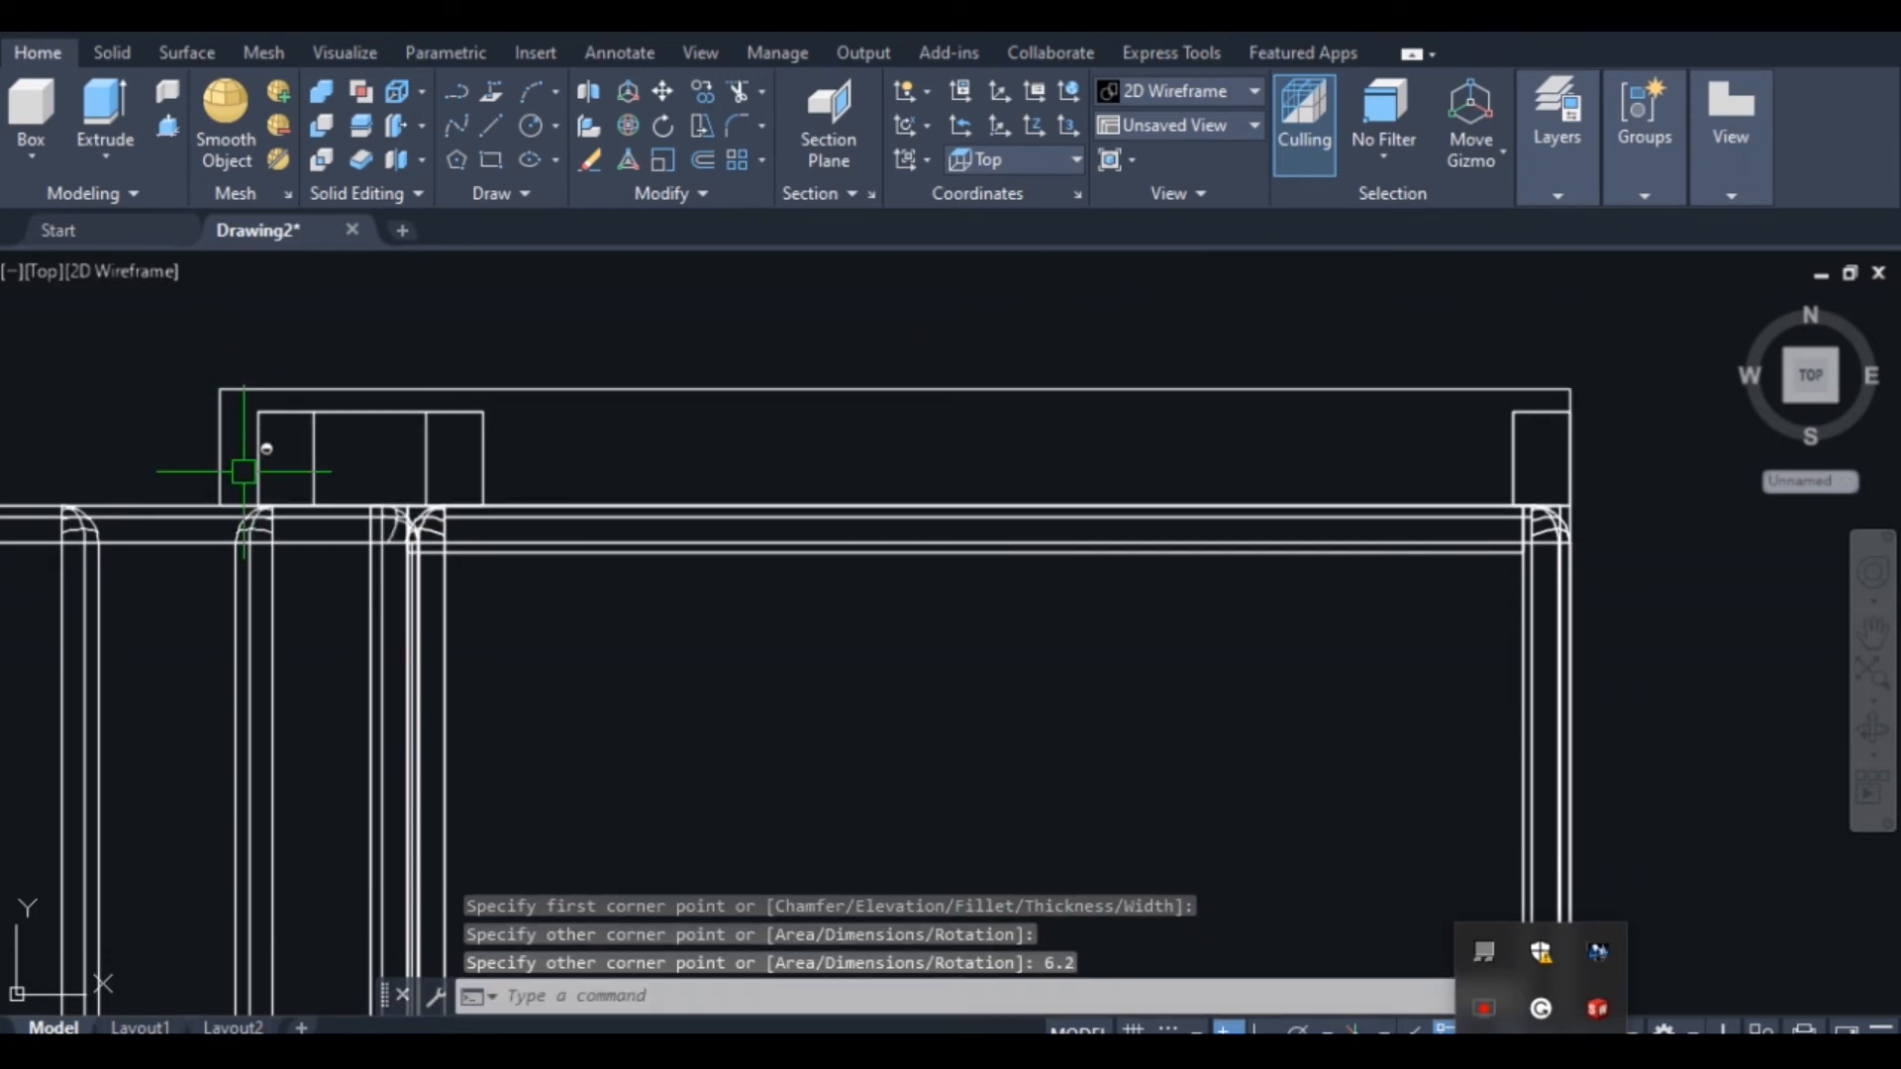
In the SE Isometric view, move the armrest rectangle from its front edge midpoint to the midpoint of the front leg's top front edge
{"action": "left_click", "coordinate": [44, 271]}
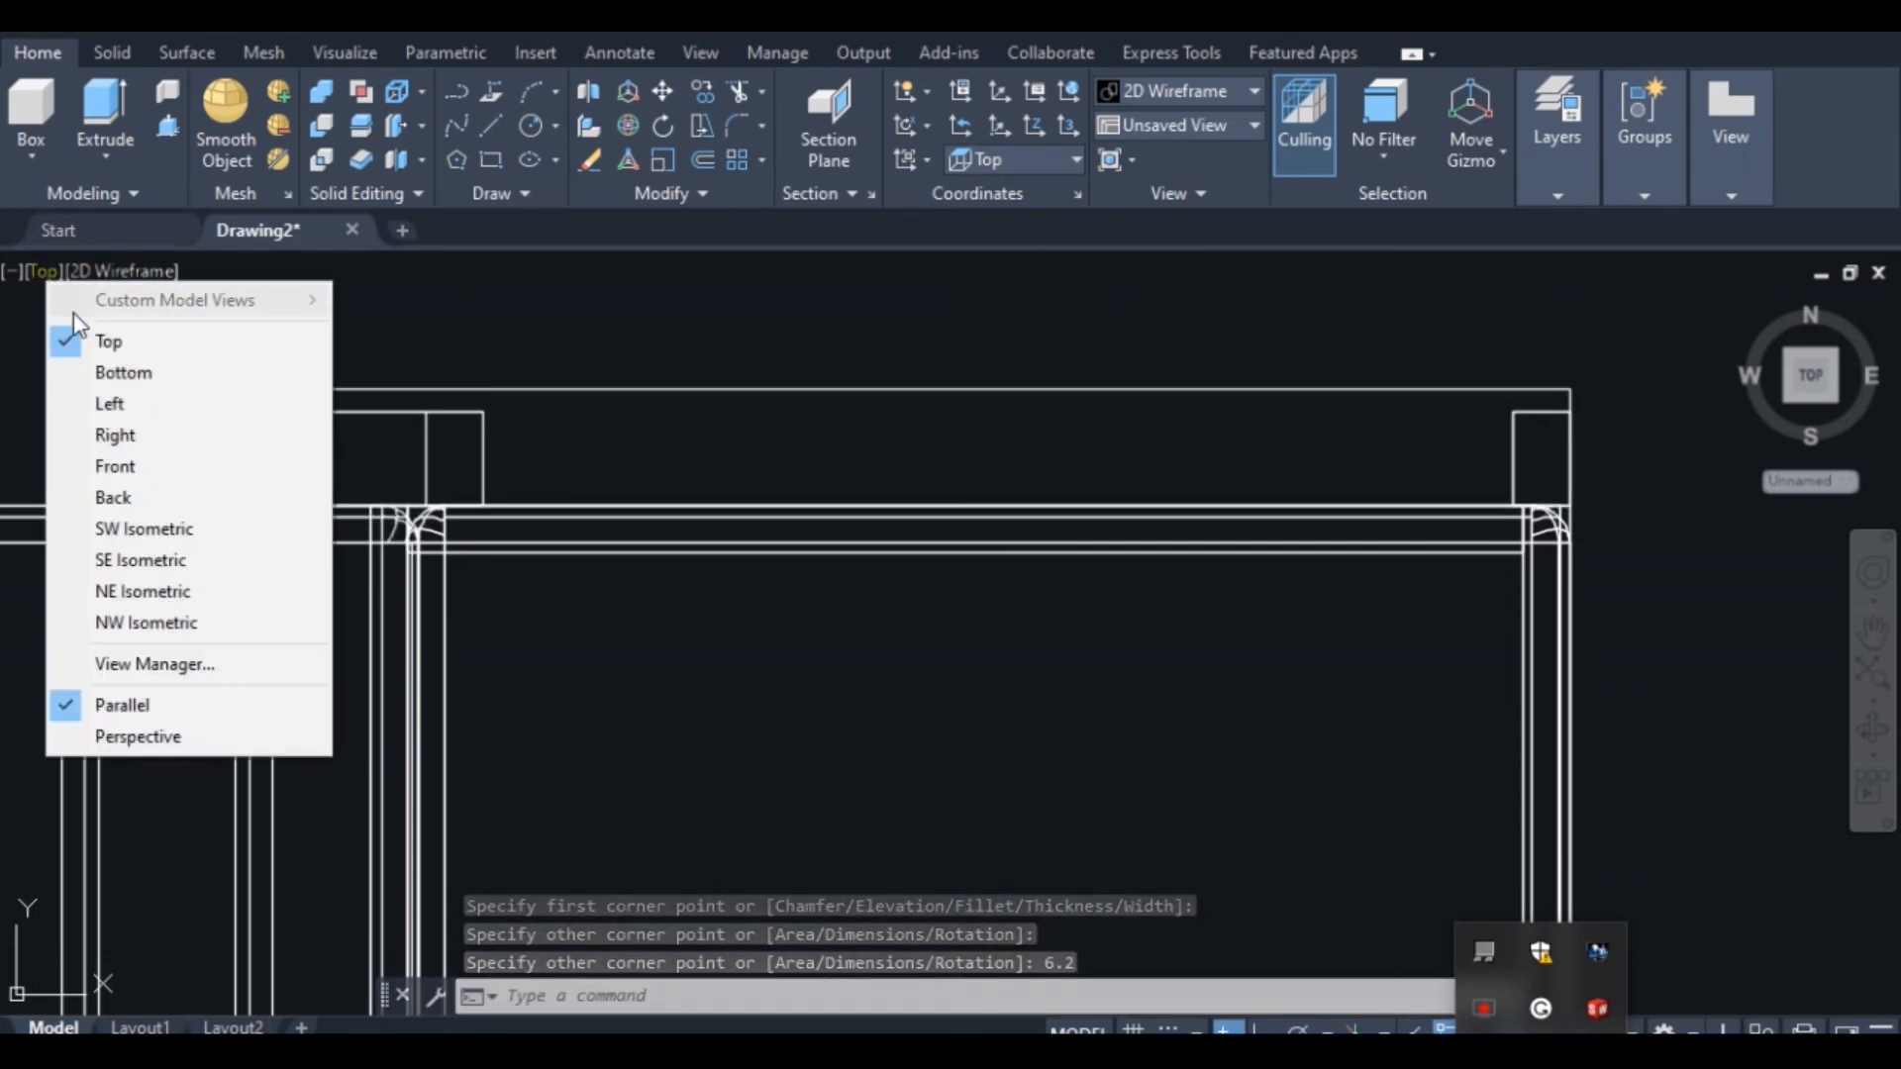
{"action": "left_click", "coordinate": [149, 560]}
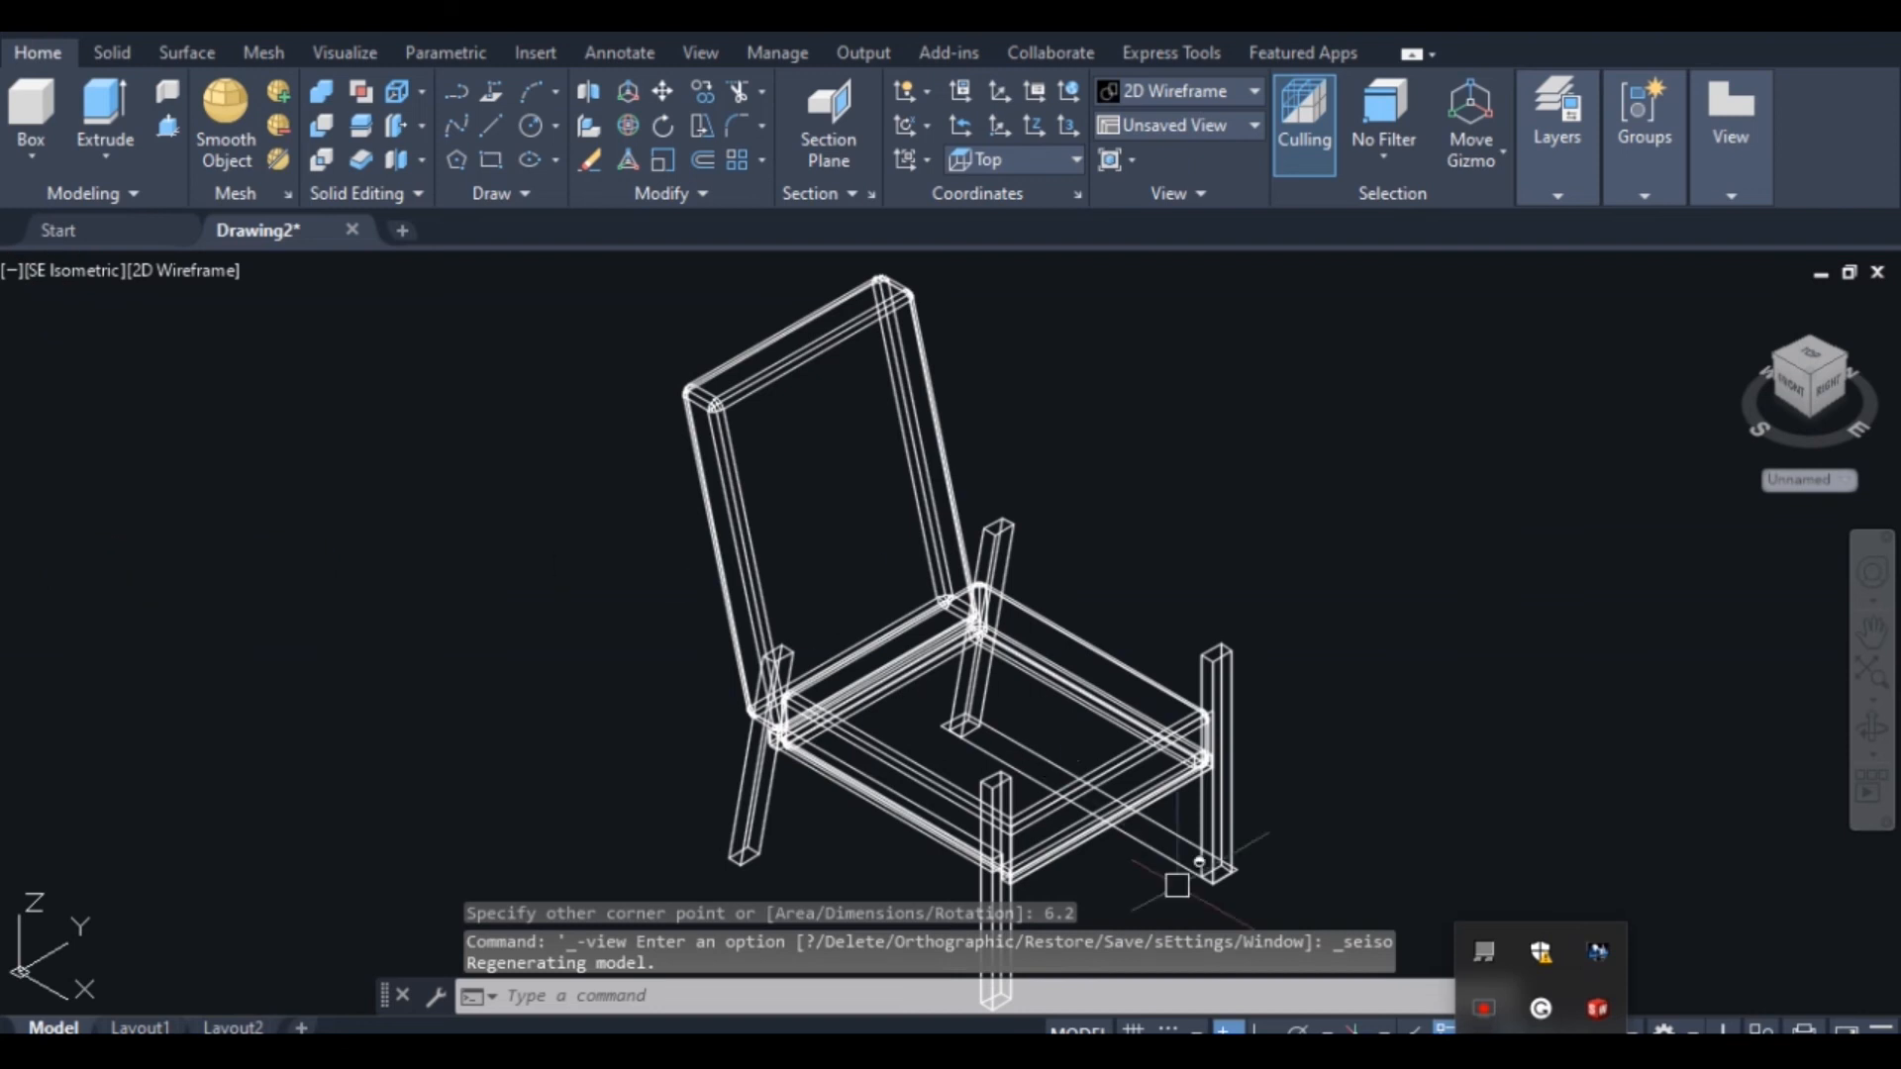
{"action": "scroll", "coordinate": [1228, 911], "scroll_direction": "up", "scroll_amount": 6}
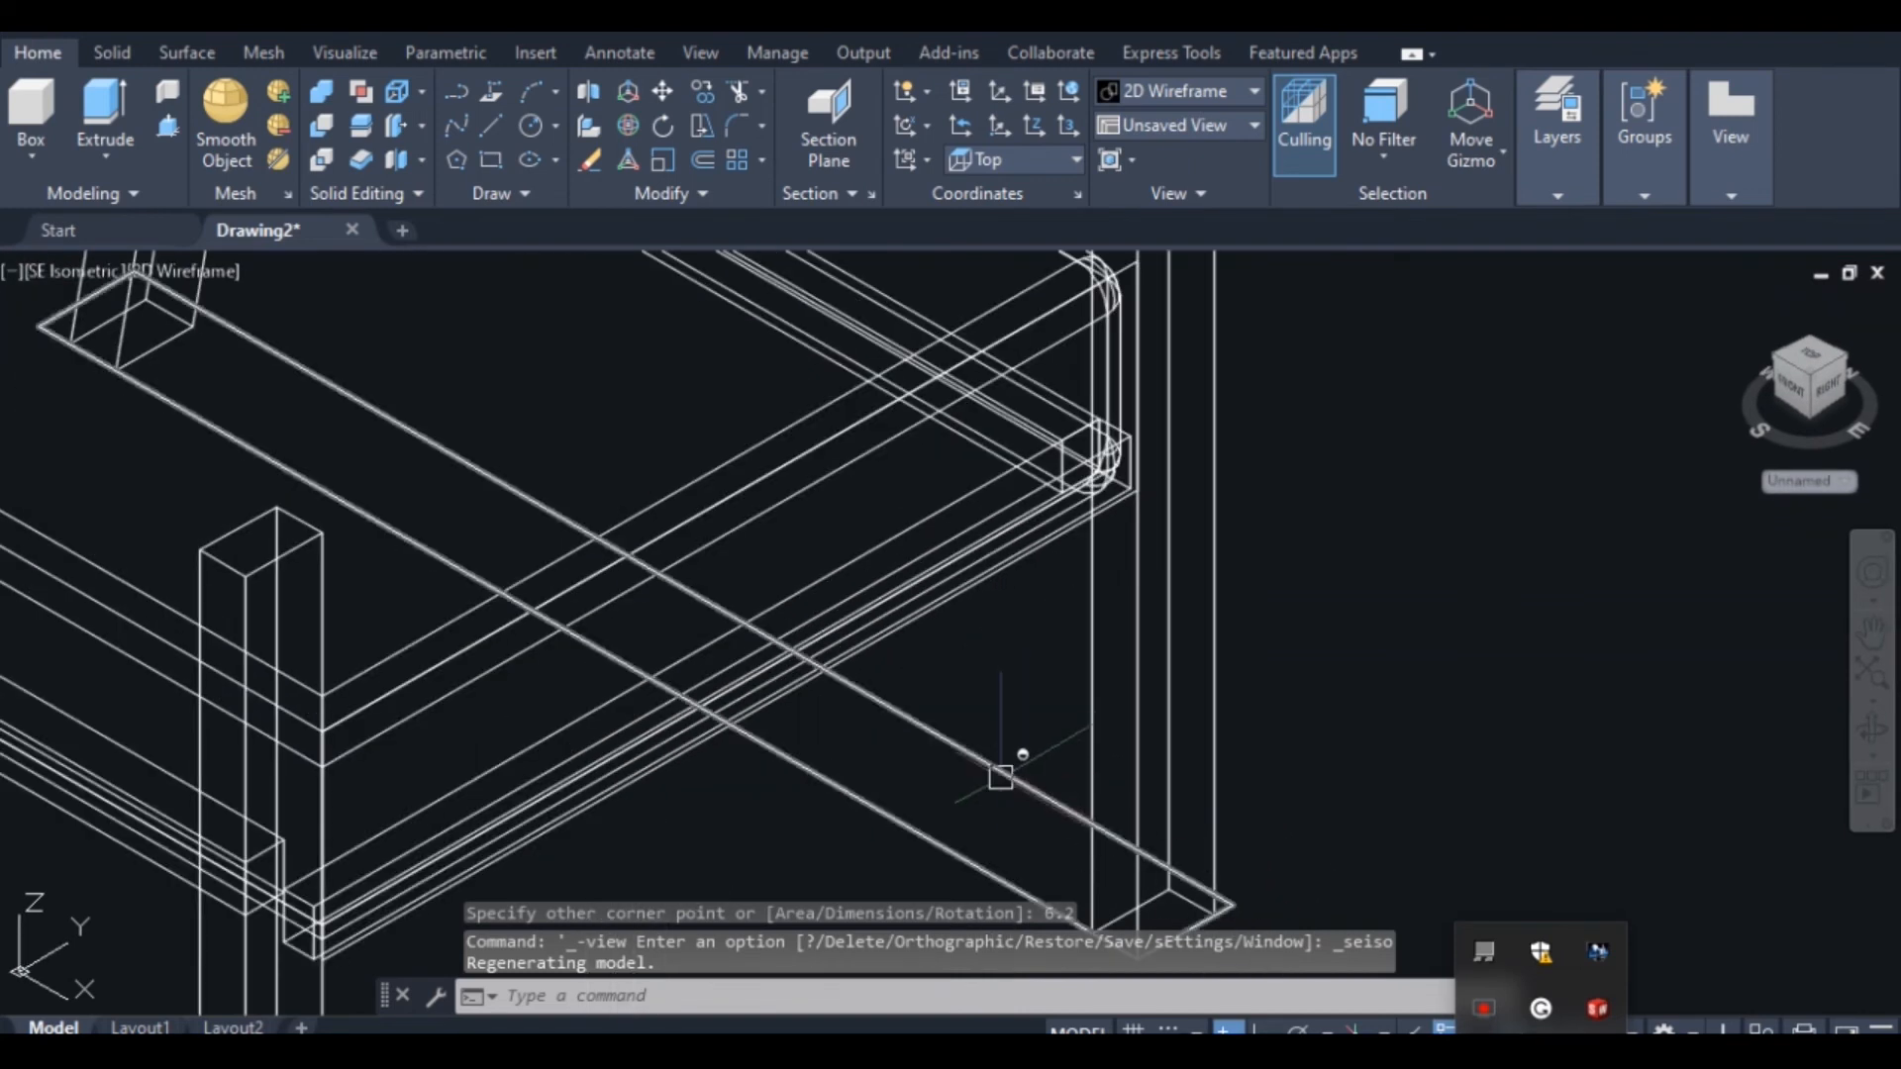
{"action": "left_click", "coordinate": [1000, 775]}
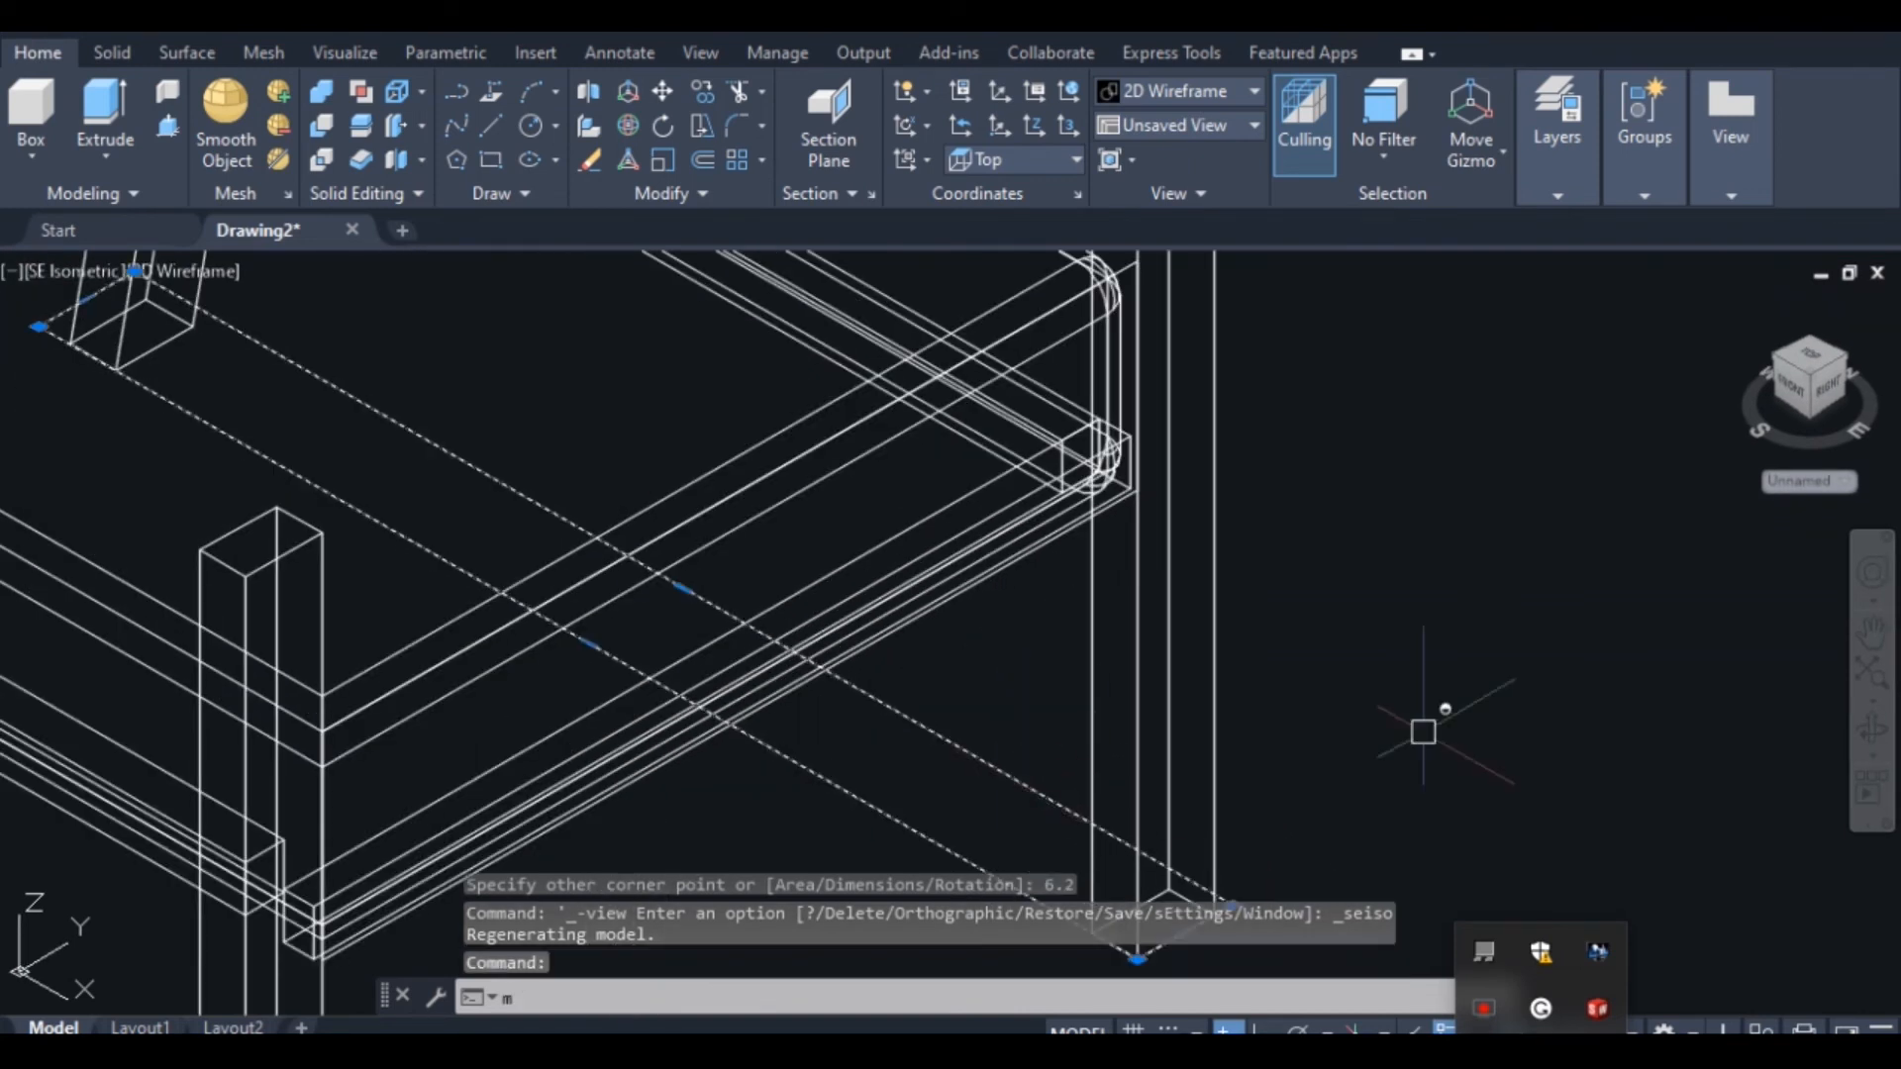
{"action": "key", "text": "Return"}
{"action": "scroll", "coordinate": [1386, 752], "scroll_direction": "down", "scroll_amount": 3}
{"action": "scroll", "coordinate": [1277, 832], "scroll_direction": "up", "scroll_amount": 5}
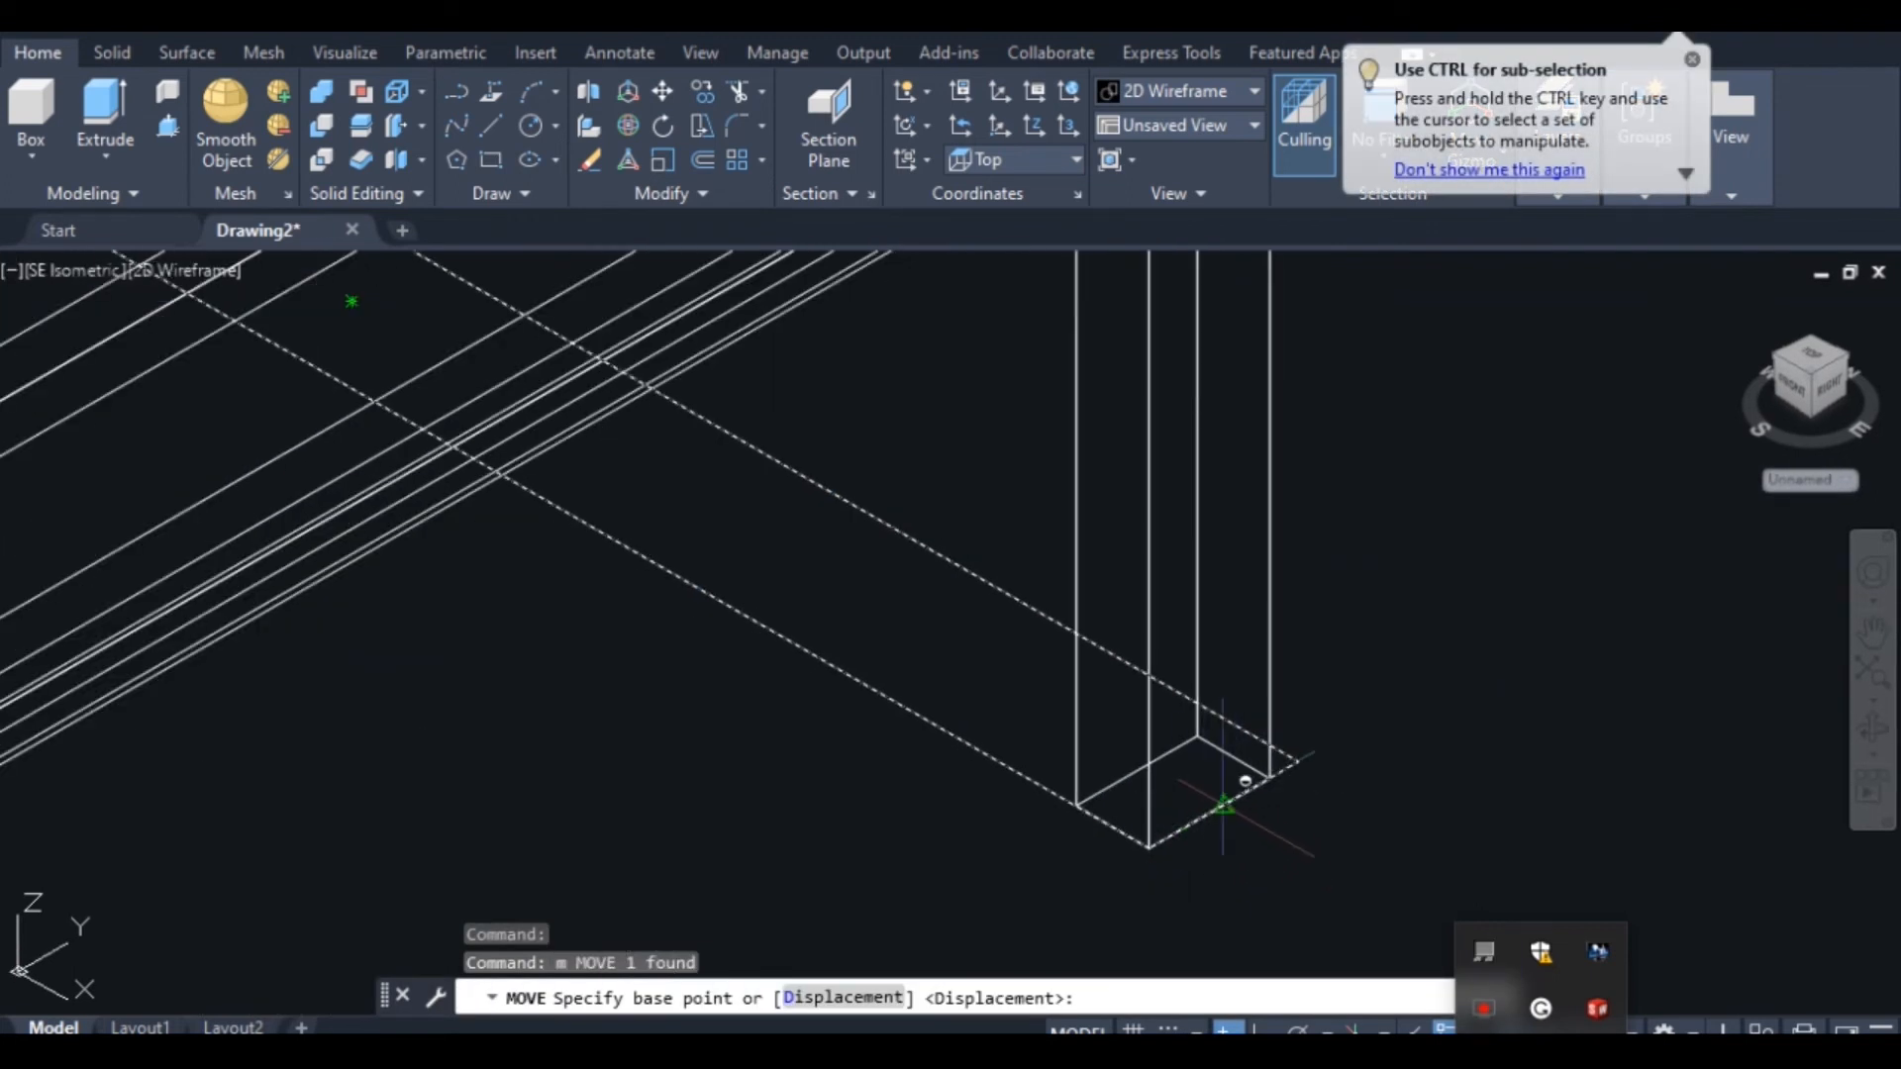
{"action": "left_click", "coordinate": [1225, 804]}
{"action": "scroll", "coordinate": [1264, 722], "scroll_direction": "down", "scroll_amount": 4}
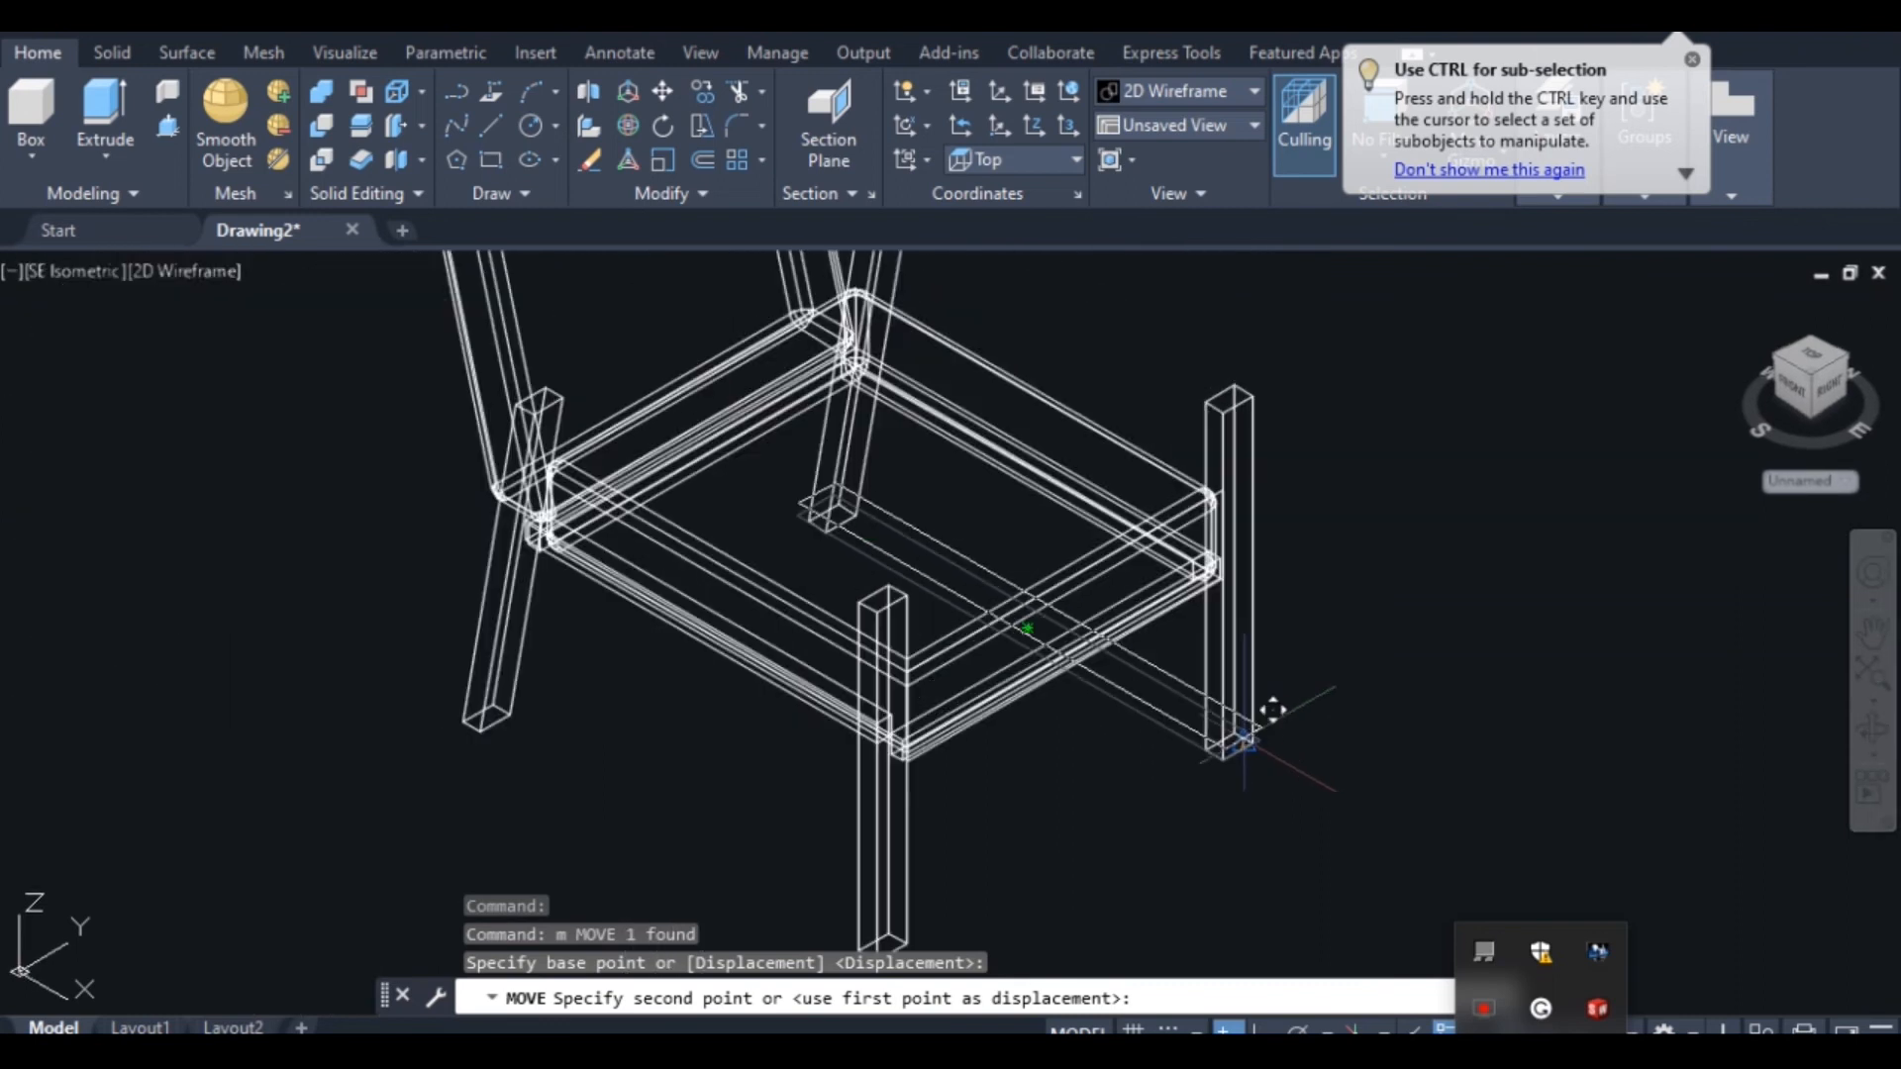
{"action": "scroll", "coordinate": [1271, 353], "scroll_direction": "up", "scroll_amount": 5}
{"action": "scroll", "coordinate": [1265, 396], "scroll_direction": "up", "scroll_amount": 2}
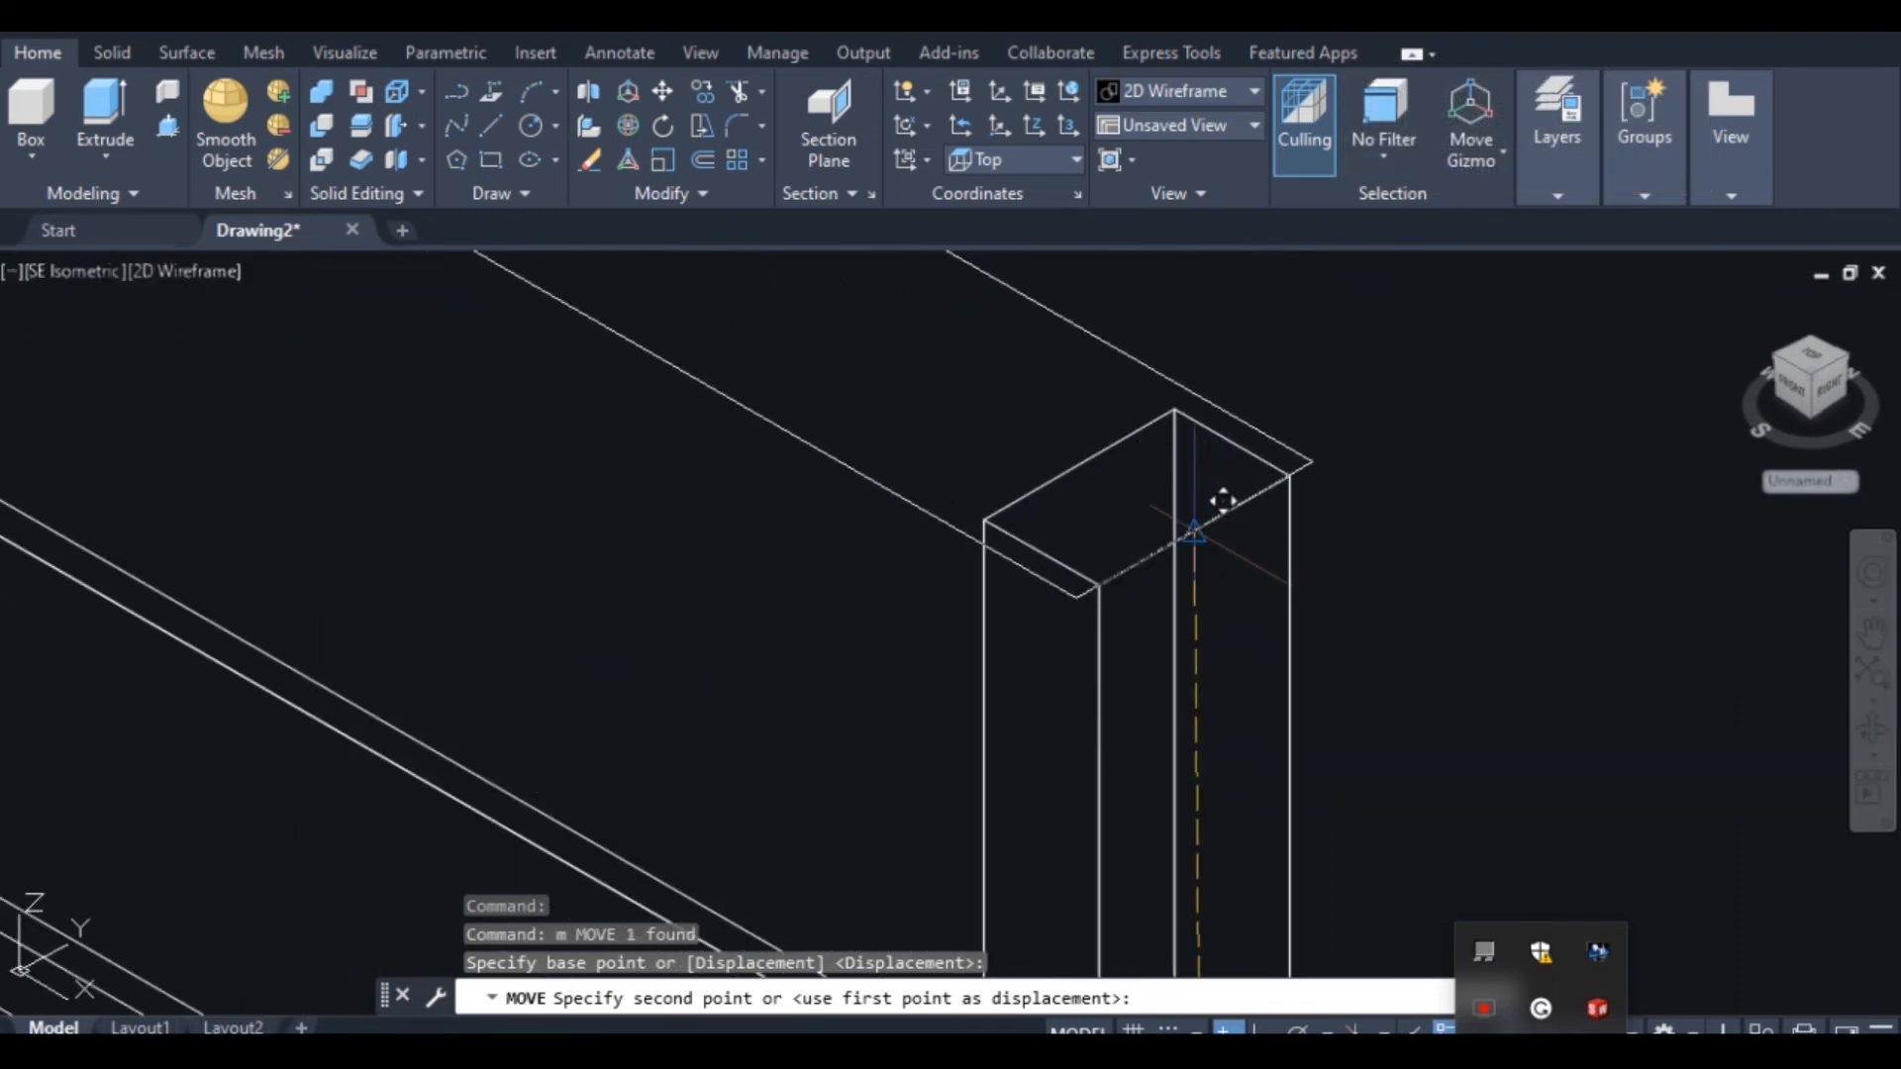
{"action": "left_click", "coordinate": [1223, 501]}
{"action": "scroll", "coordinate": [1201, 544], "scroll_direction": "down", "scroll_amount": 5}
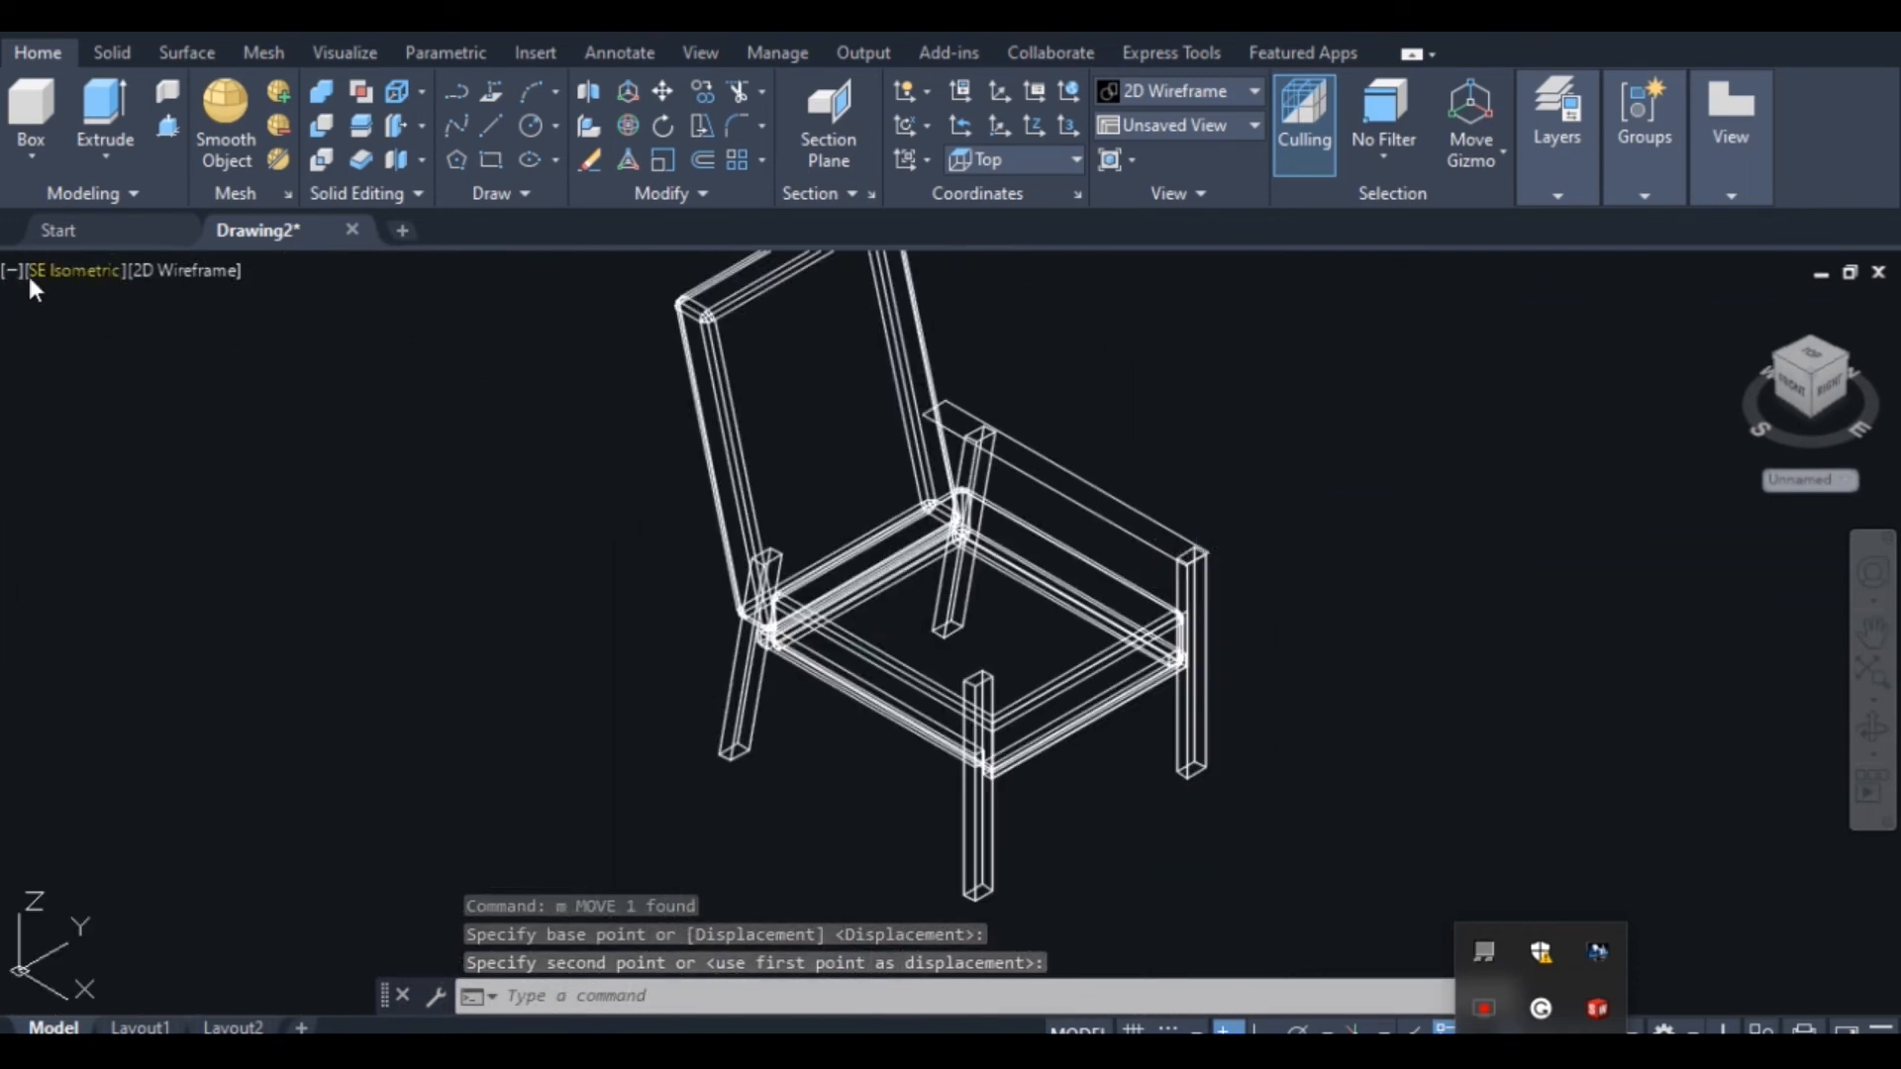
In the Top view, shift the armrest rectangle forward by the thickness of the front leg
{"action": "left_click", "coordinate": [61, 271]}
{"action": "left_click", "coordinate": [123, 340]}
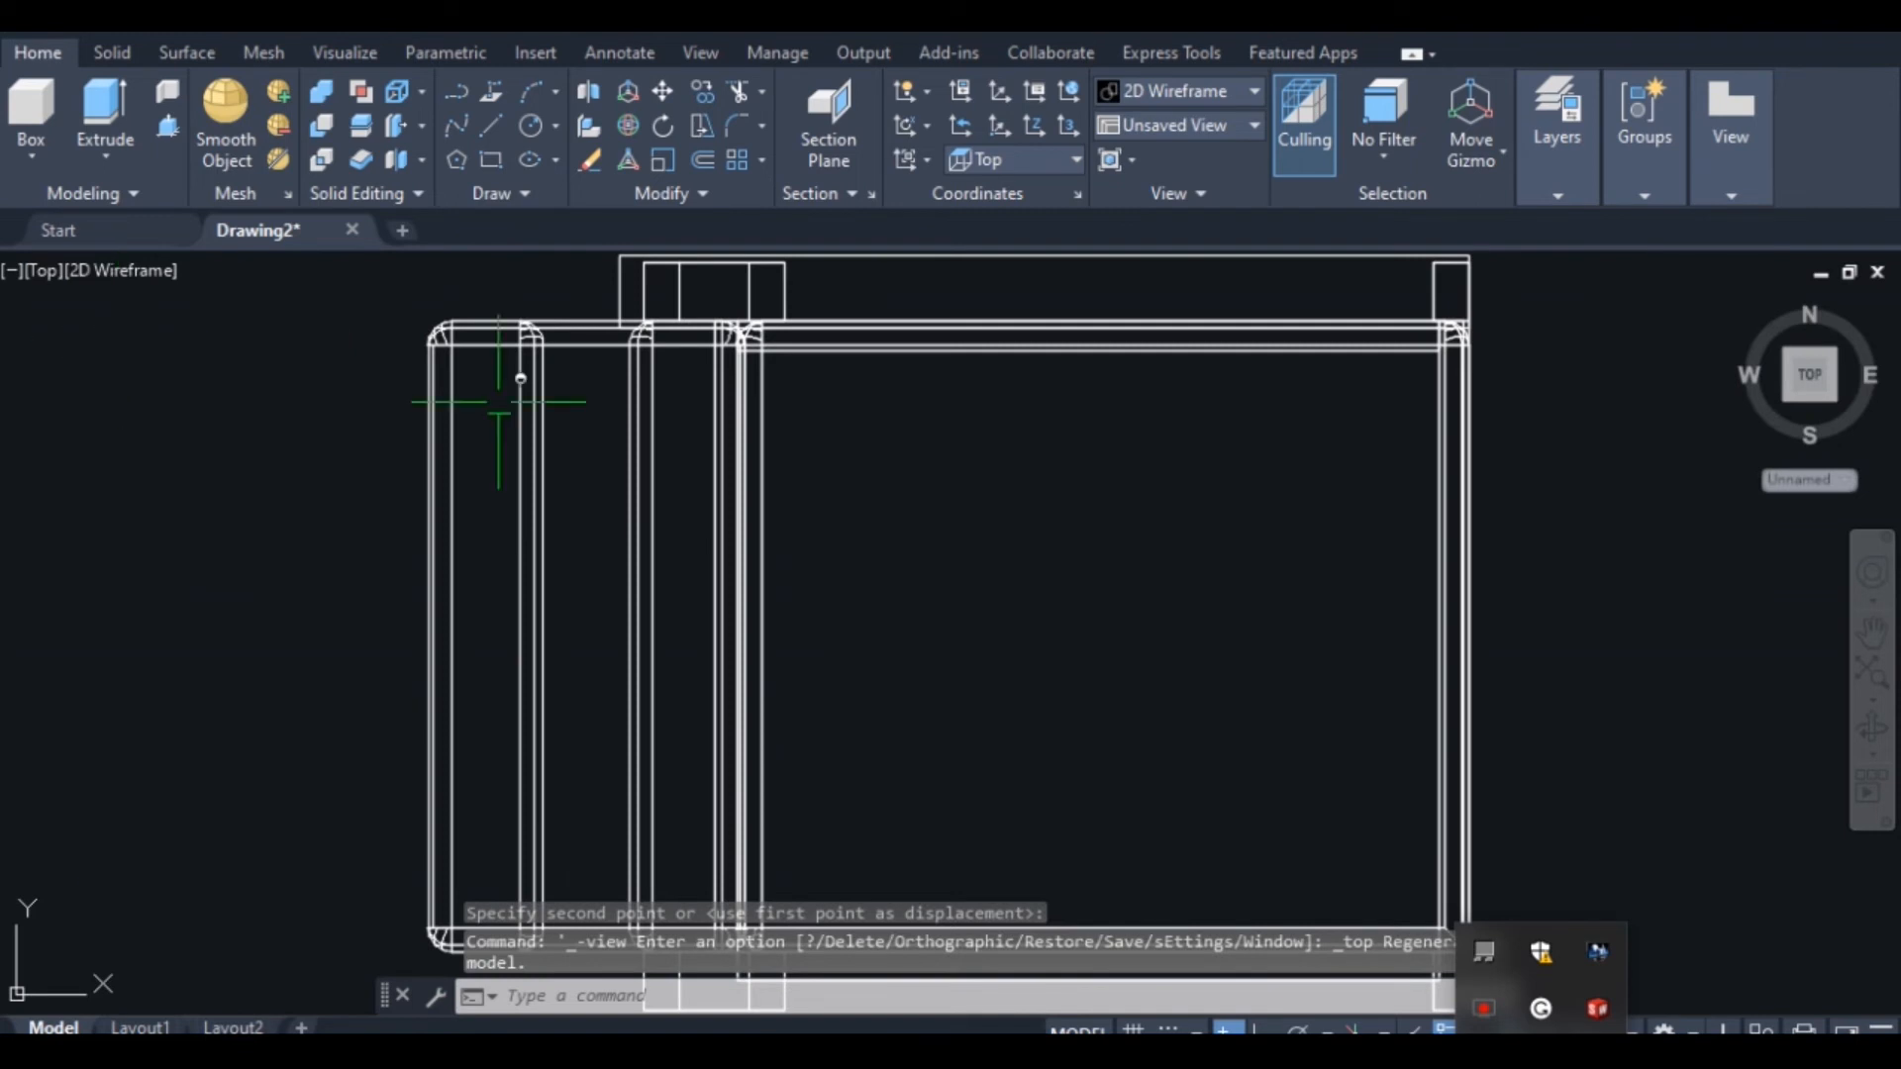
{"action": "scroll", "coordinate": [655, 438], "scroll_direction": "down", "scroll_amount": 3}
{"action": "scroll", "coordinate": [828, 310], "scroll_direction": "up", "scroll_amount": 2}
{"action": "scroll", "coordinate": [807, 476], "scroll_direction": "up", "scroll_amount": 4}
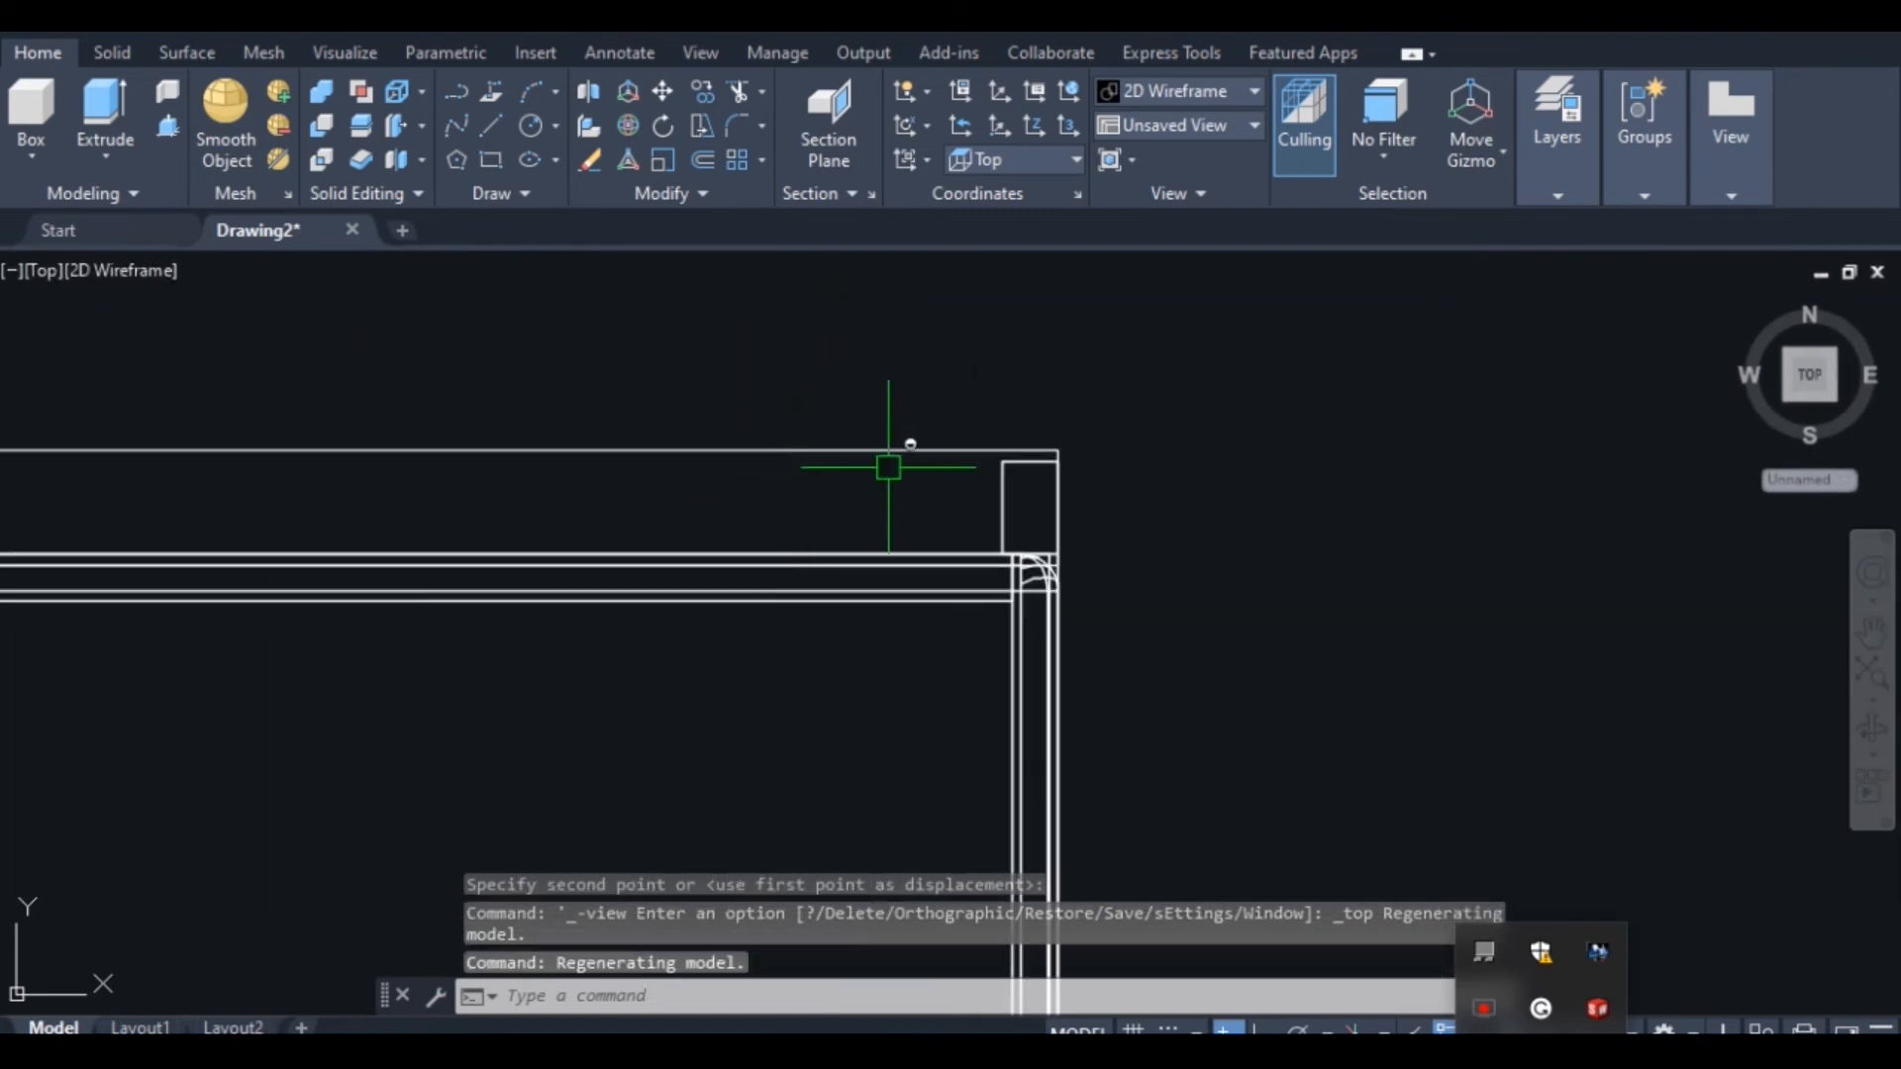
{"action": "left_click", "coordinate": [906, 435]}
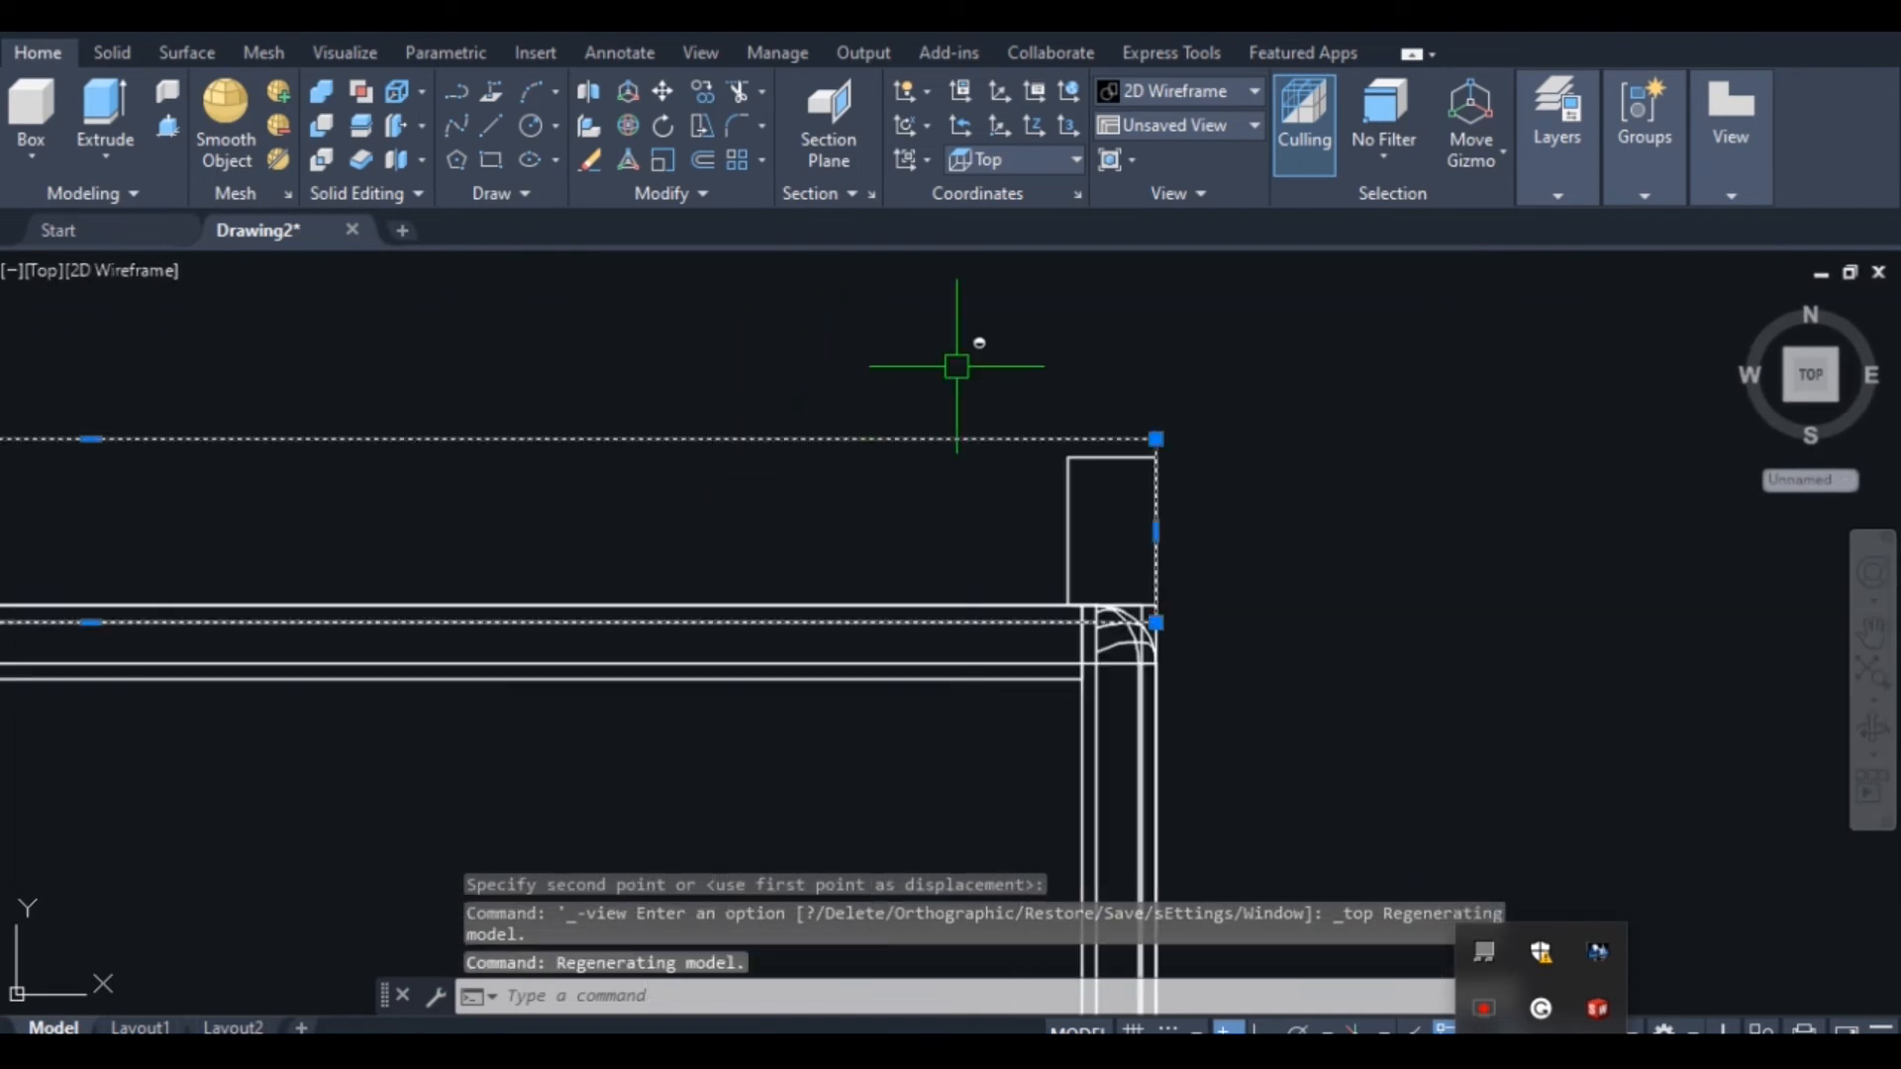
{"action": "key", "text": "Return"}
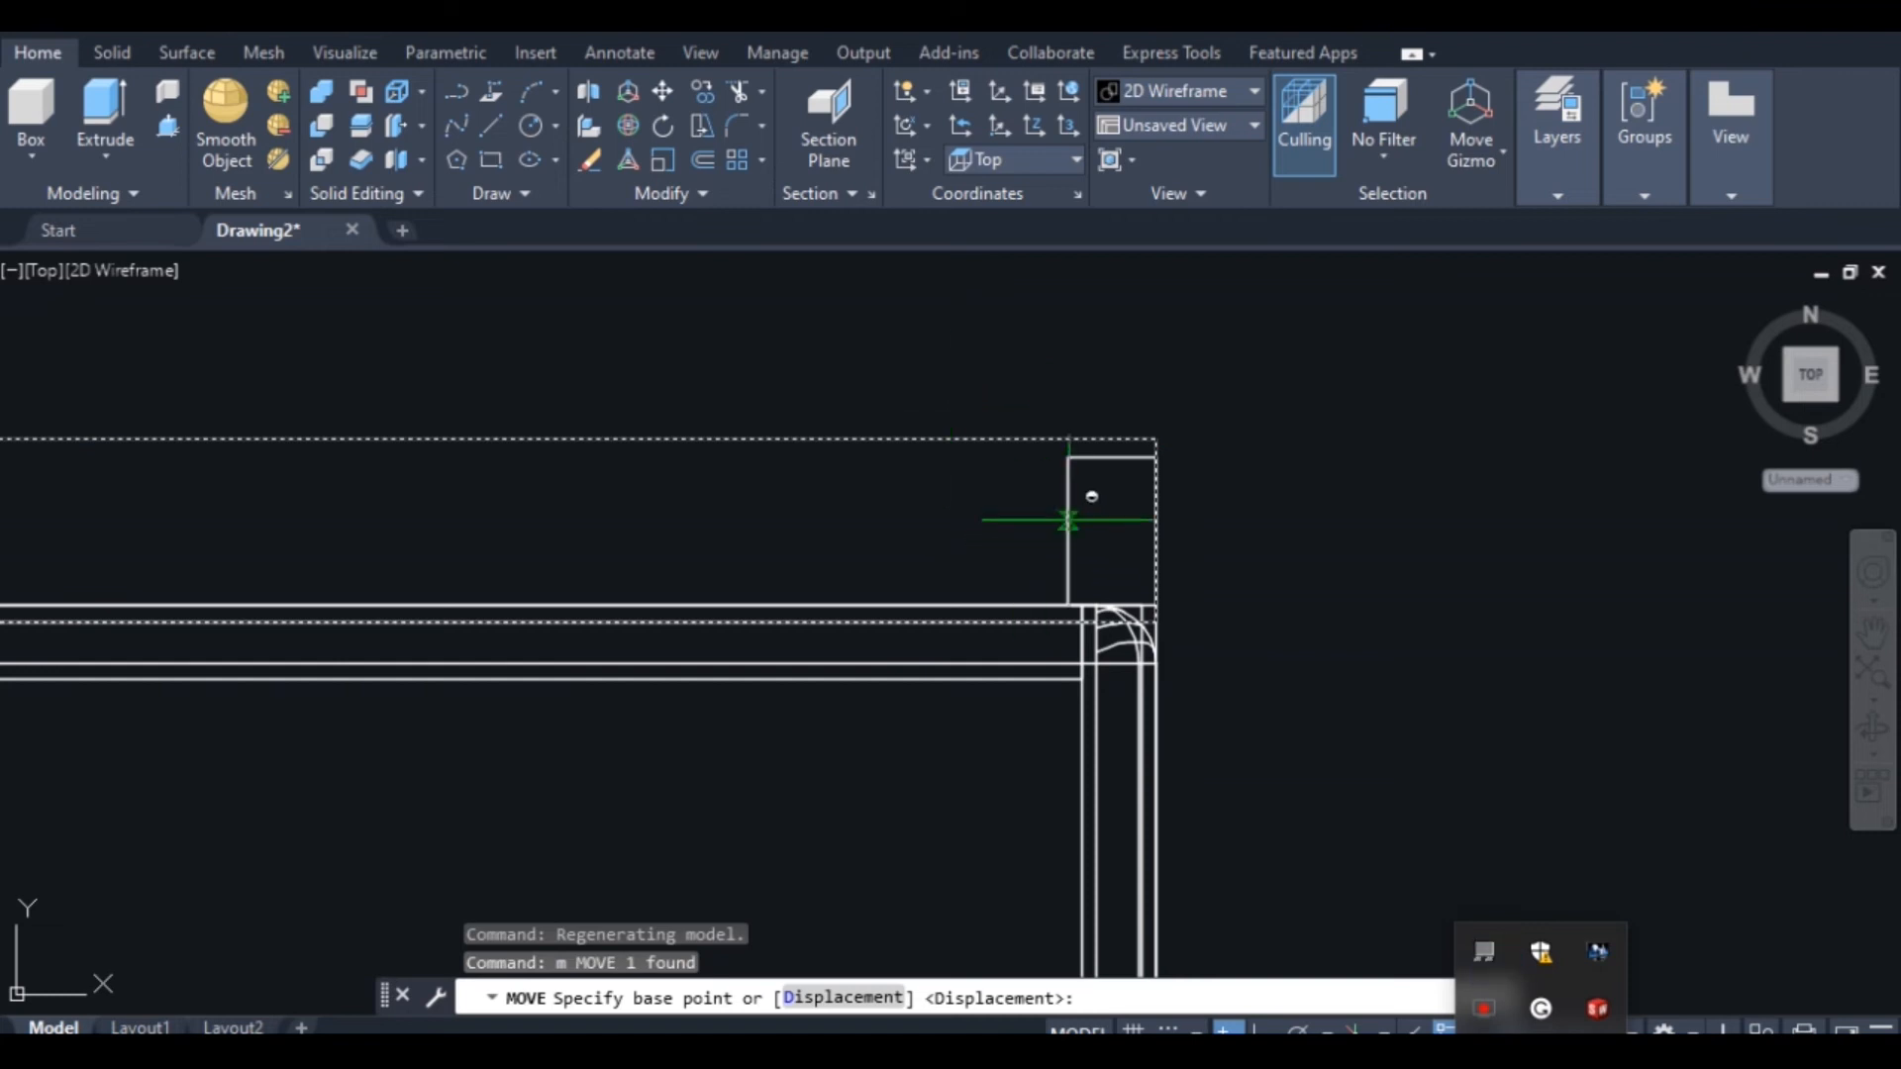
{"action": "left_click", "coordinate": [1069, 527]}
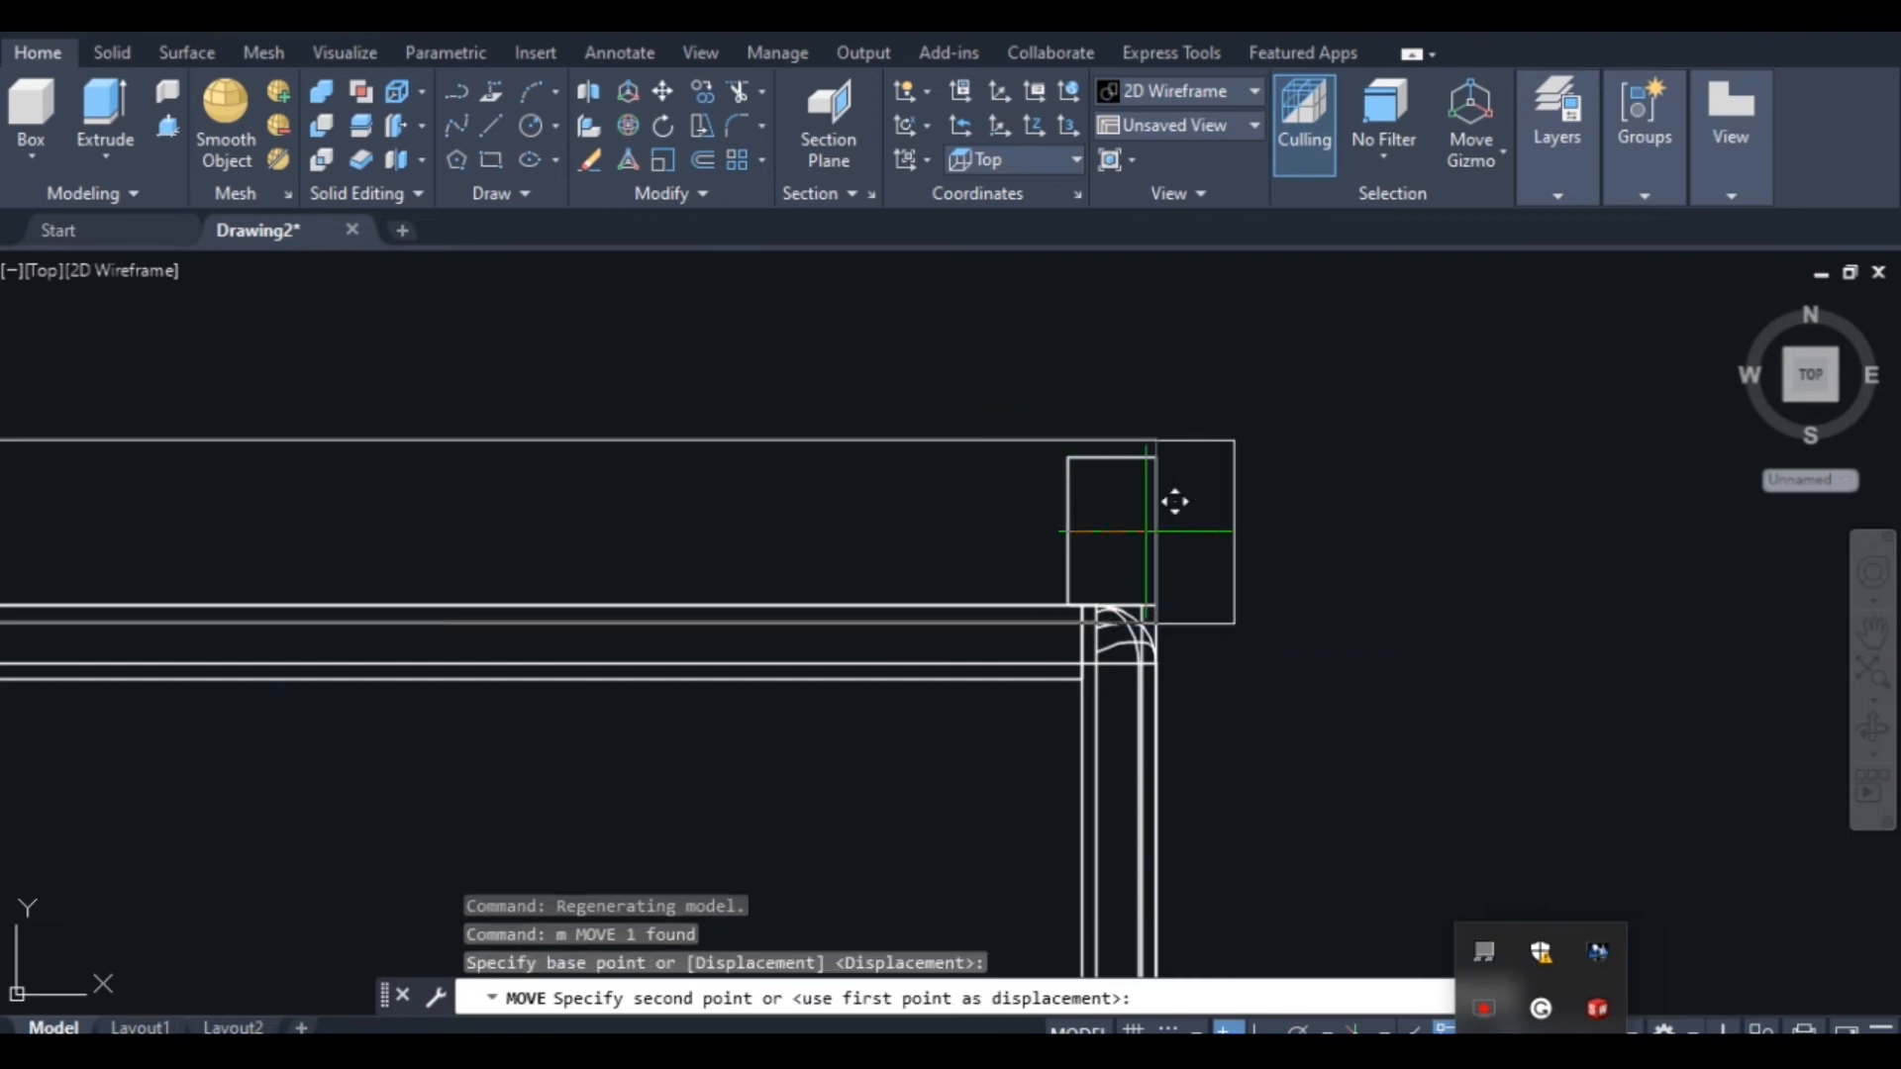
{"action": "left_click", "coordinate": [1154, 539]}
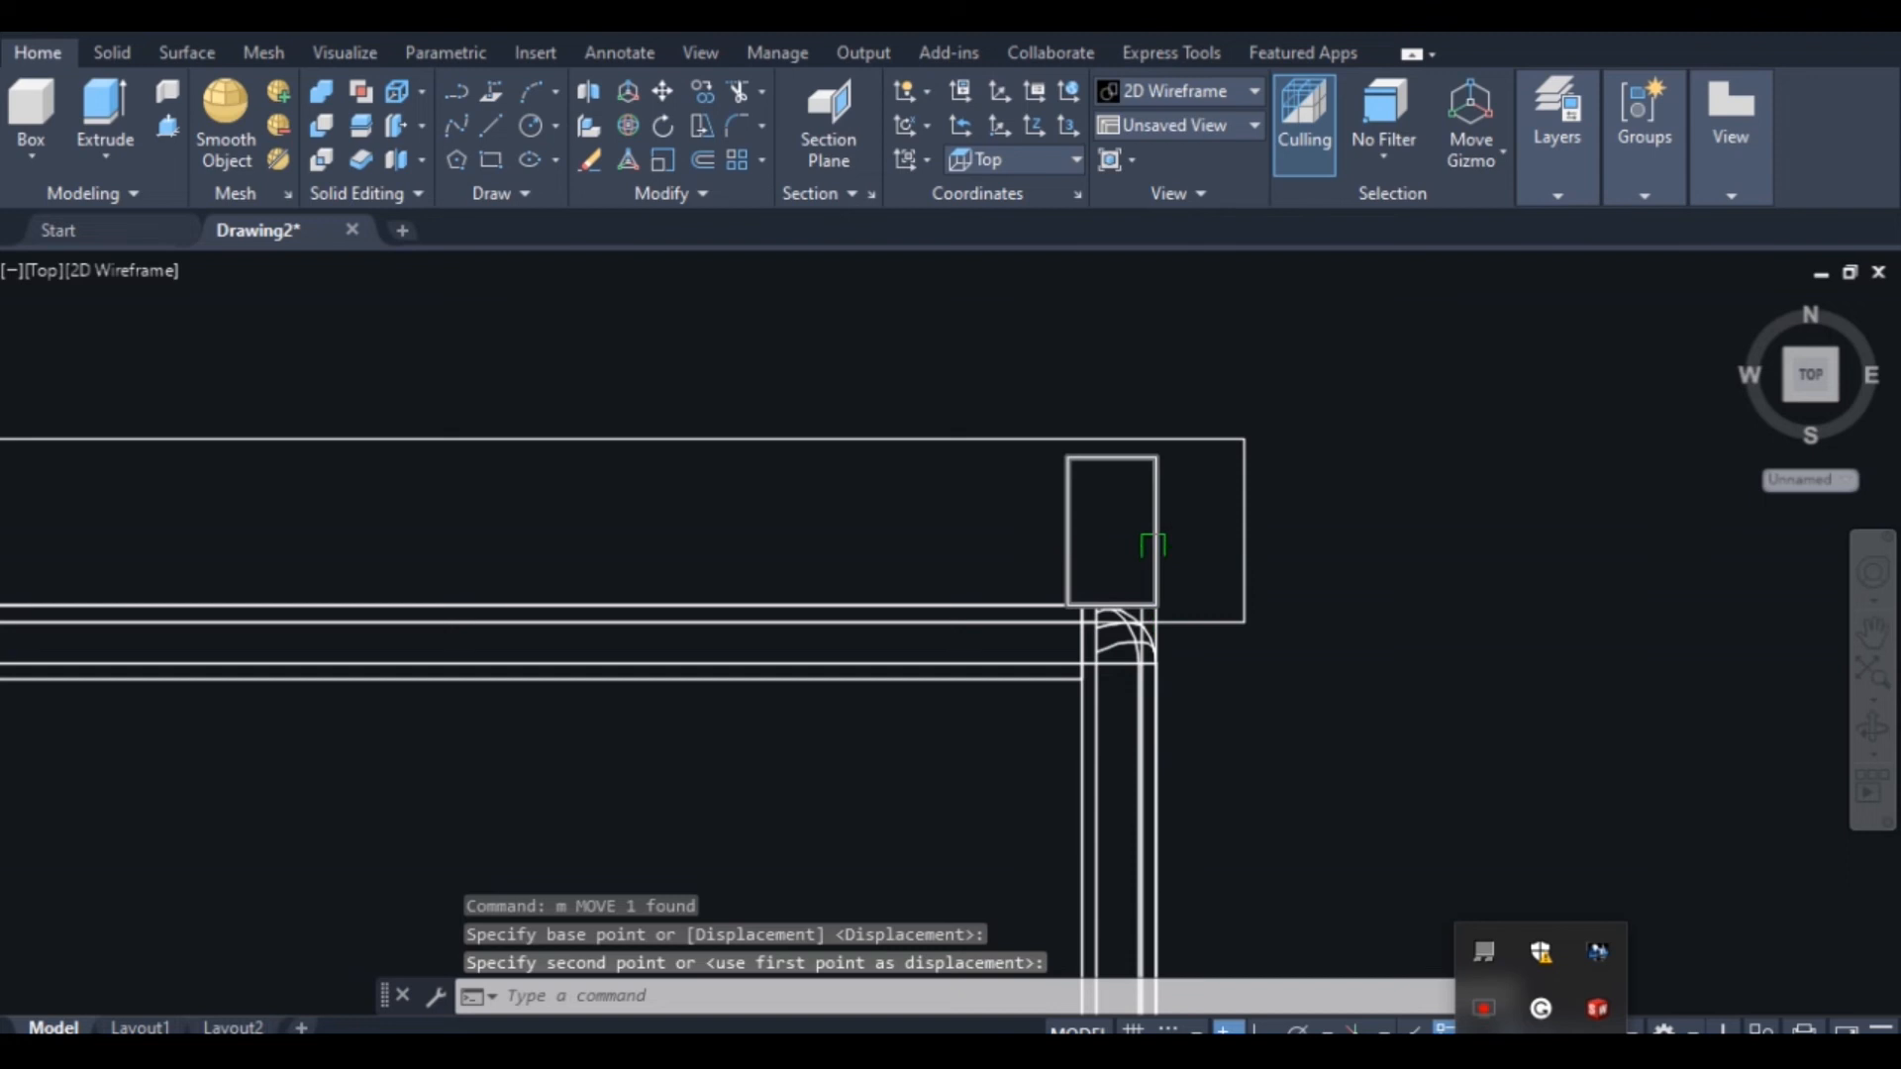
{"action": "scroll", "coordinate": [1154, 543], "scroll_direction": "down", "scroll_amount": 4}
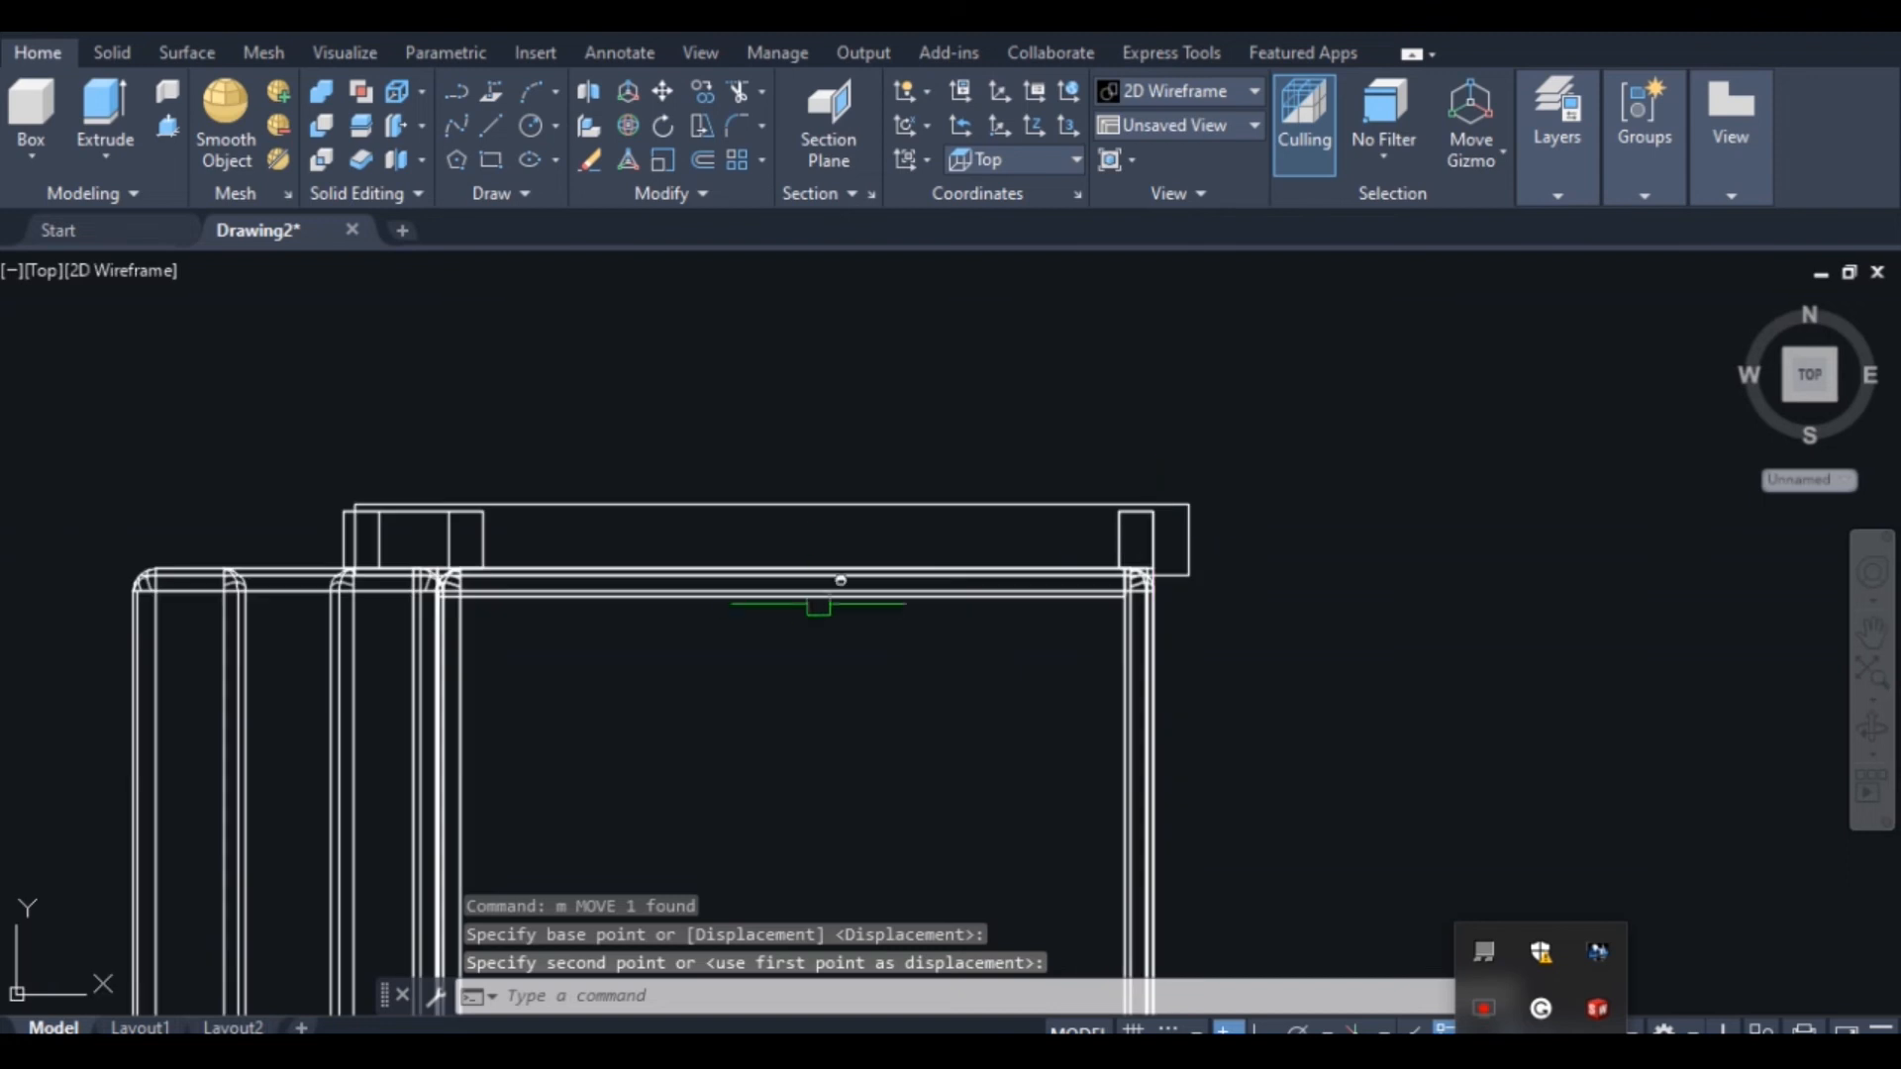
Return to the SE Isometric view and Presspull the armrest rectangle upward by 3 cm
{"action": "left_click", "coordinate": [43, 272]}
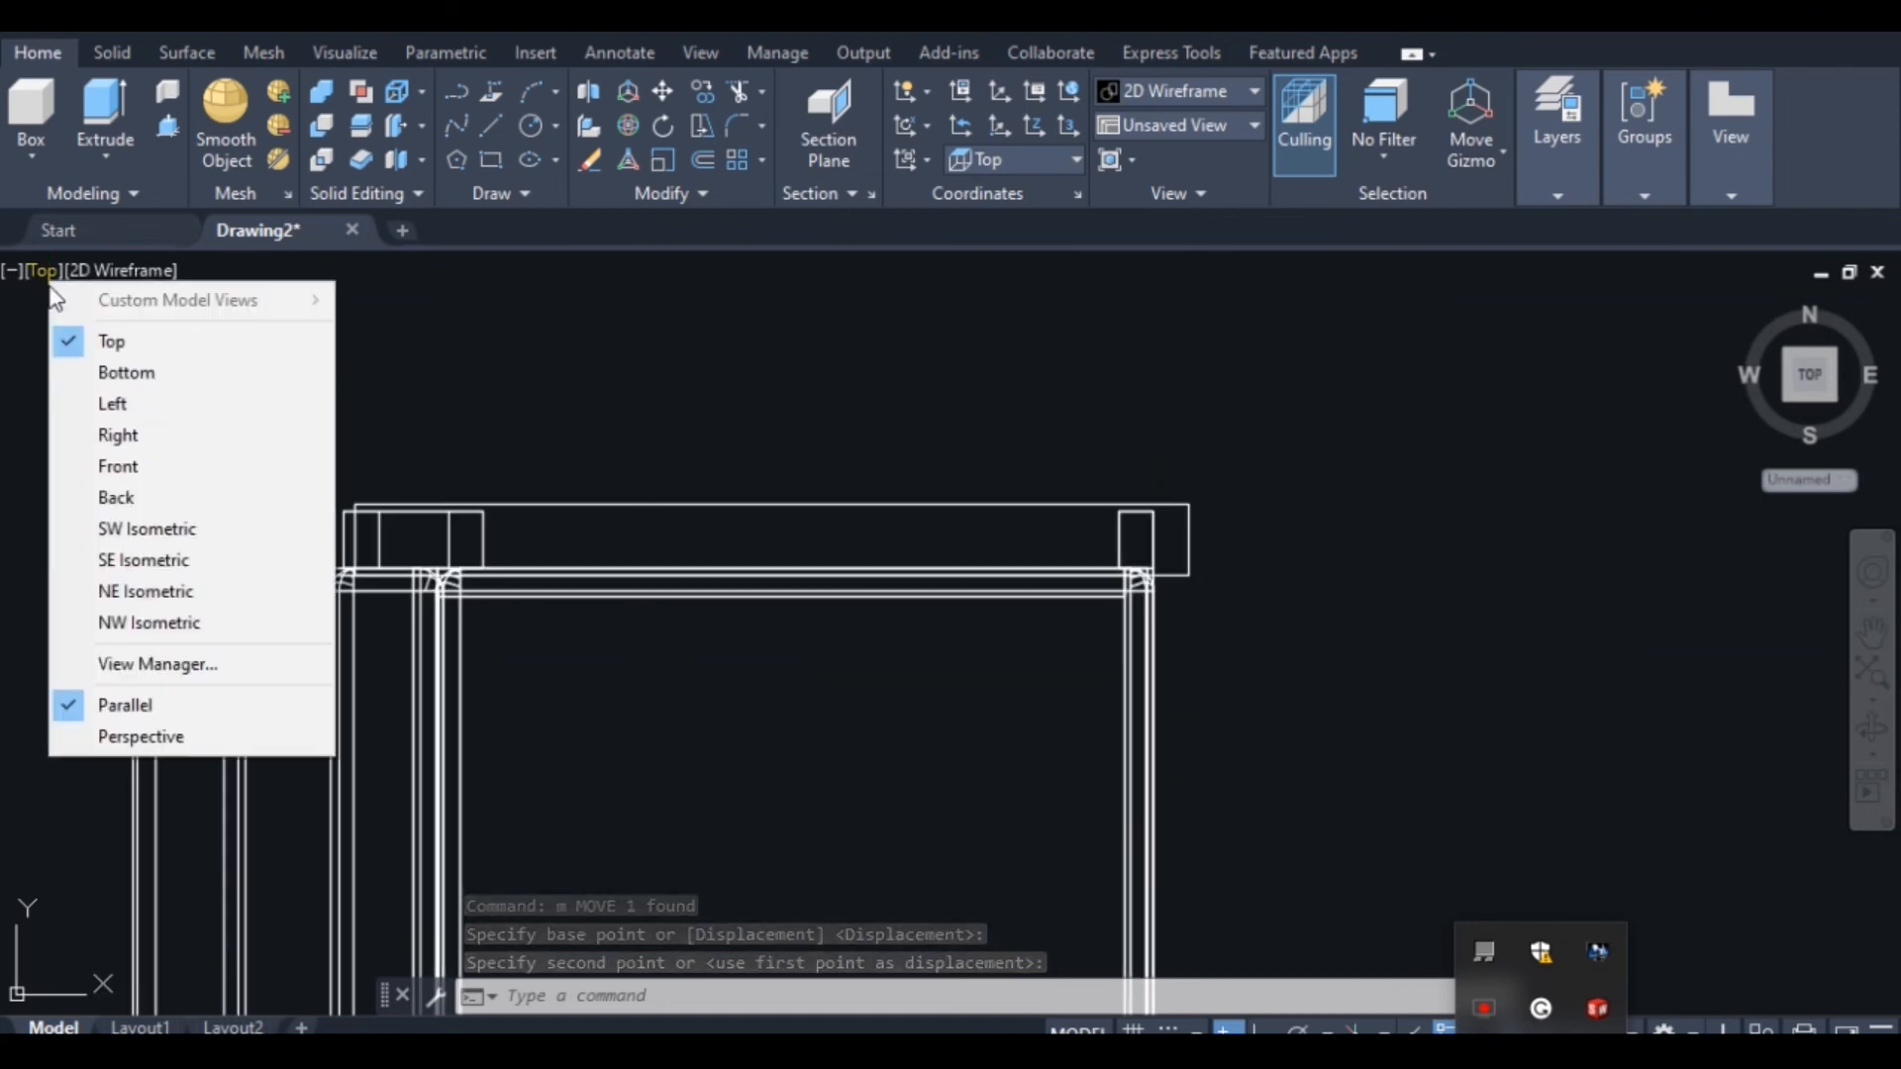
{"action": "left_click", "coordinate": [169, 561]}
{"action": "scroll", "coordinate": [1178, 585], "scroll_direction": "up", "scroll_amount": 3}
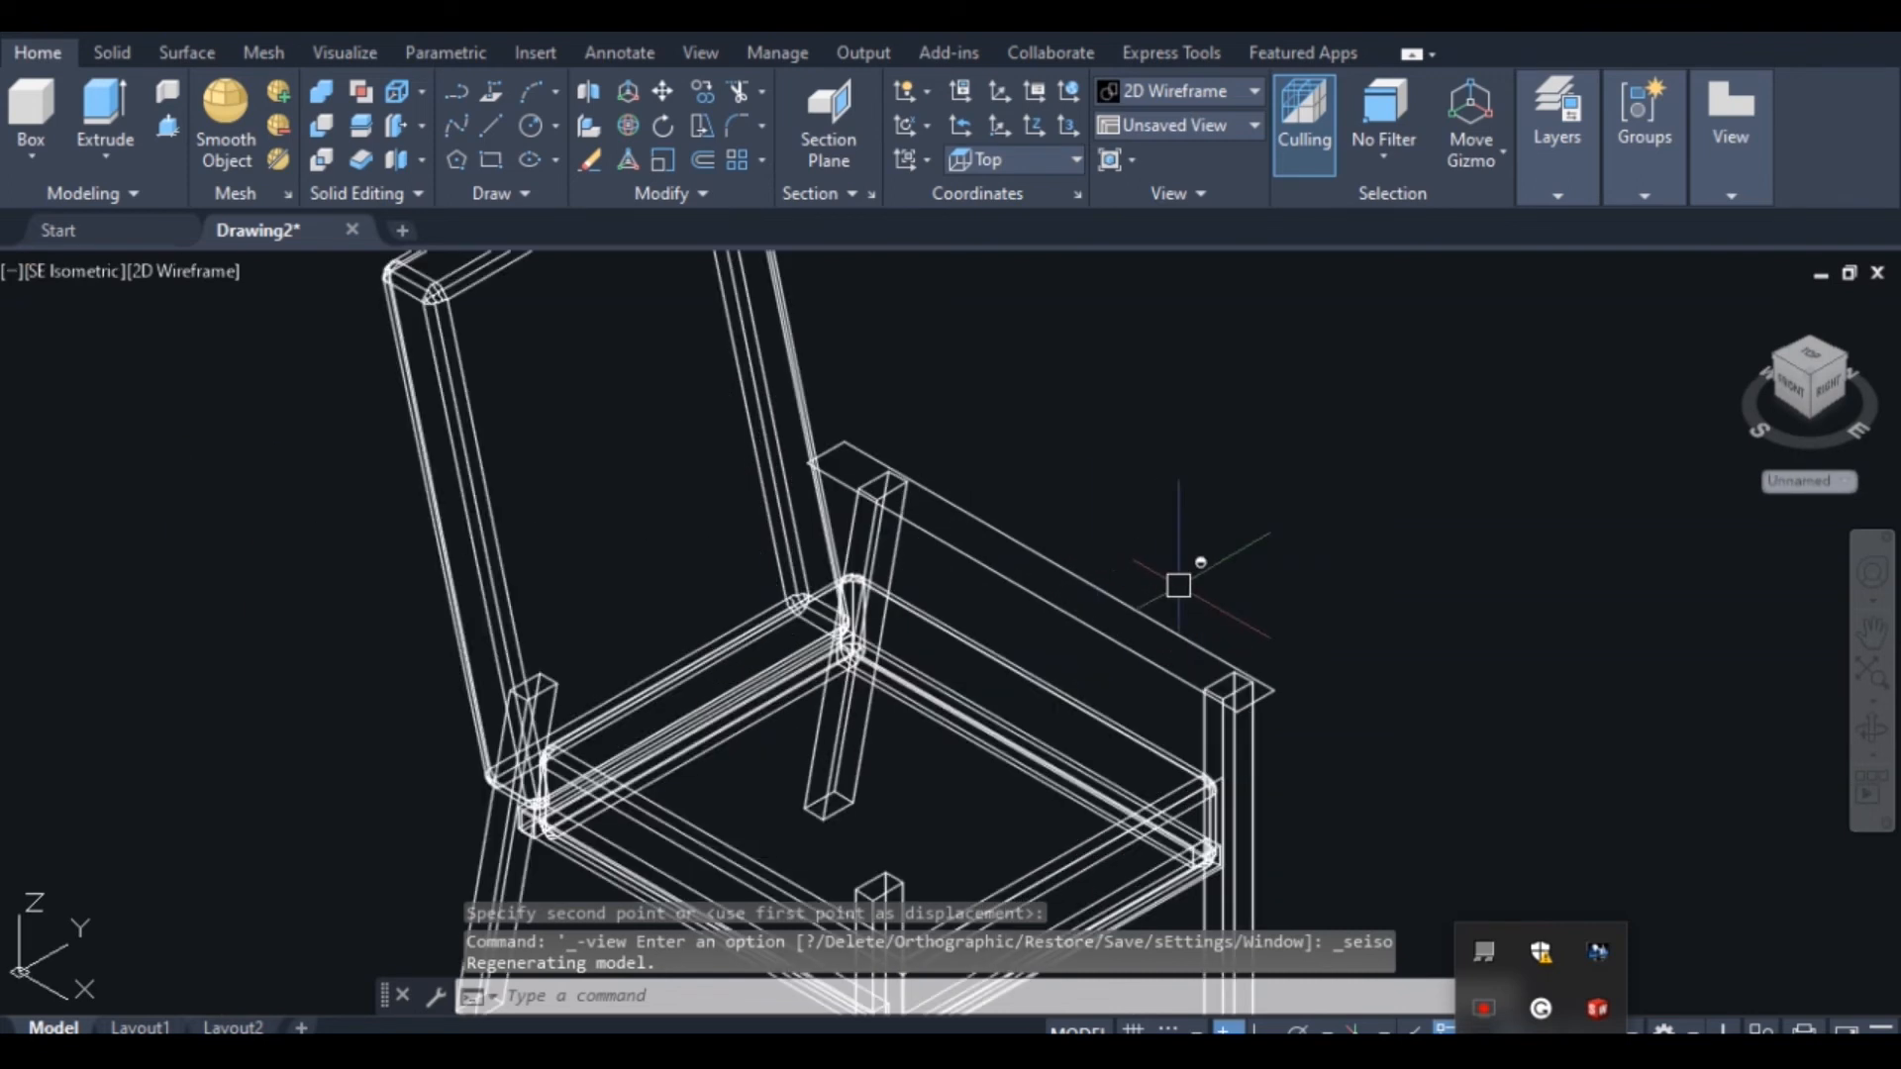
{"action": "left_click", "coordinate": [169, 121]}
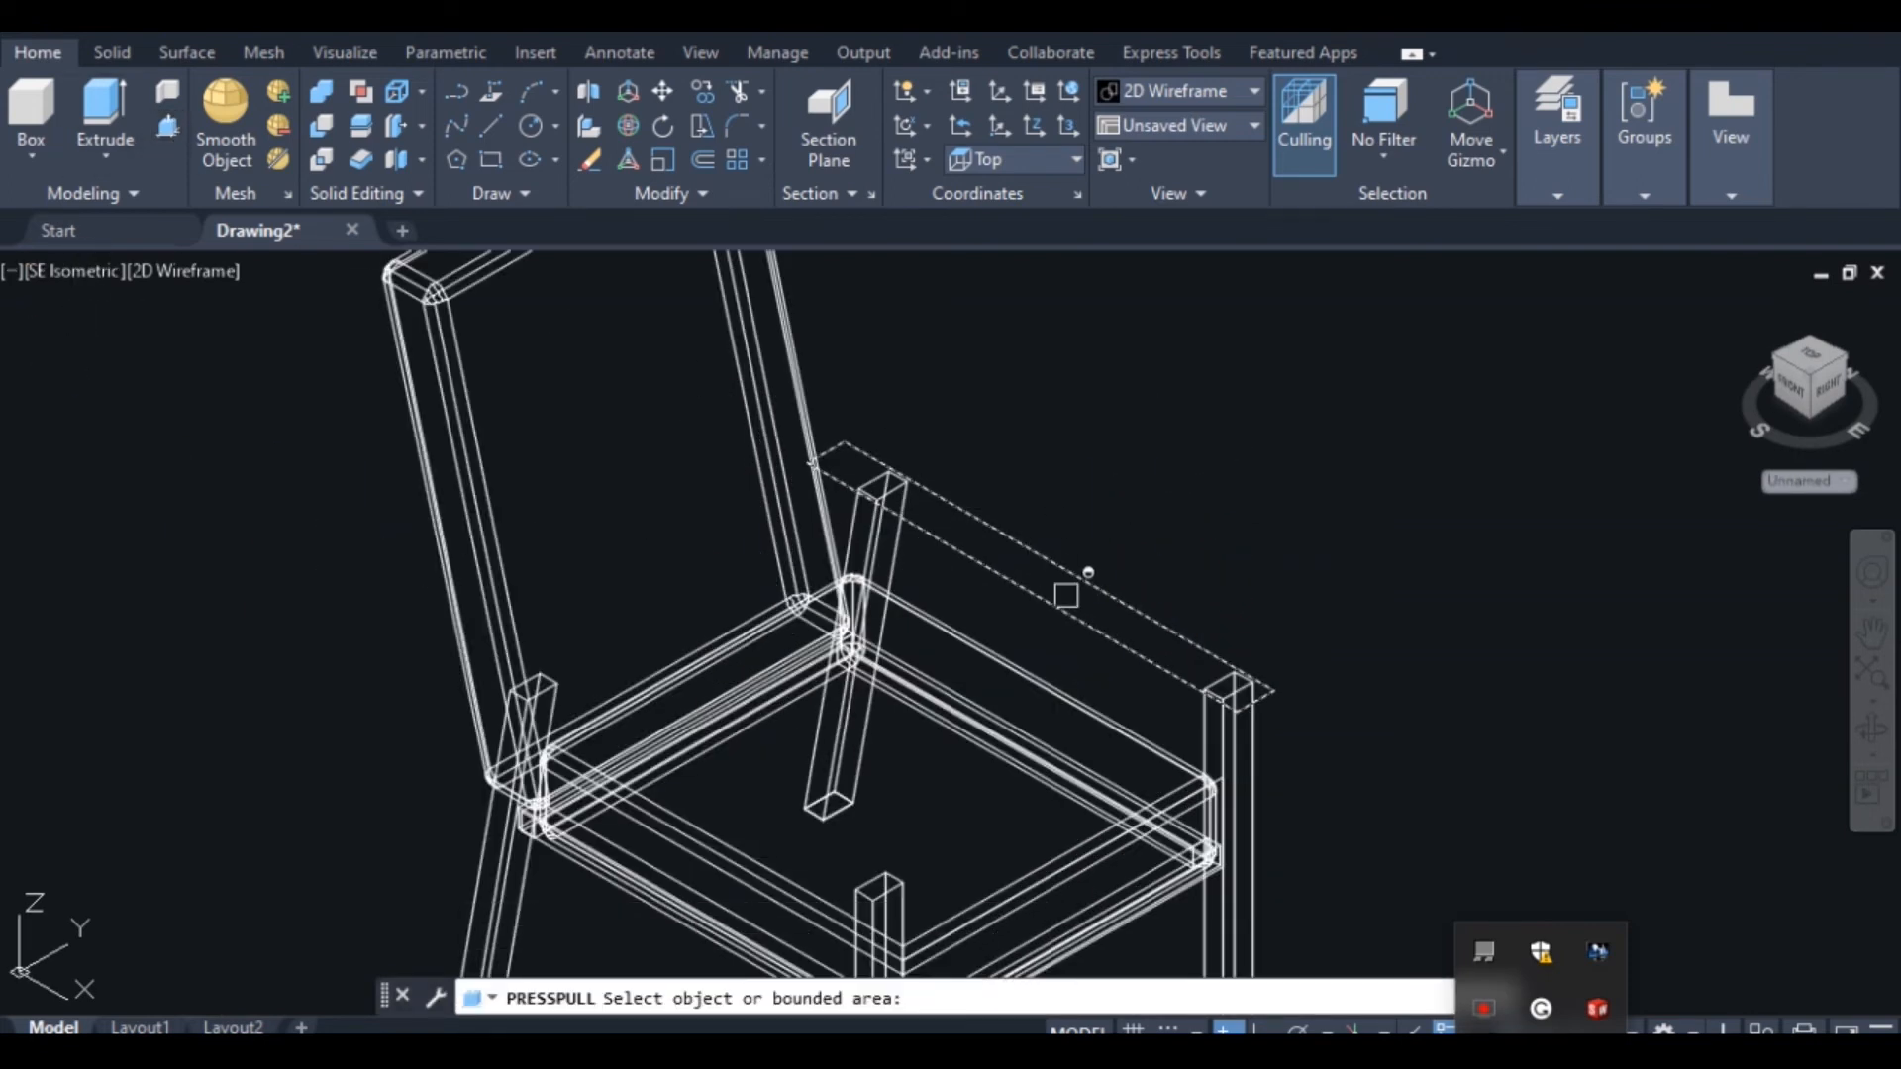
{"action": "left_click", "coordinate": [1067, 595]}
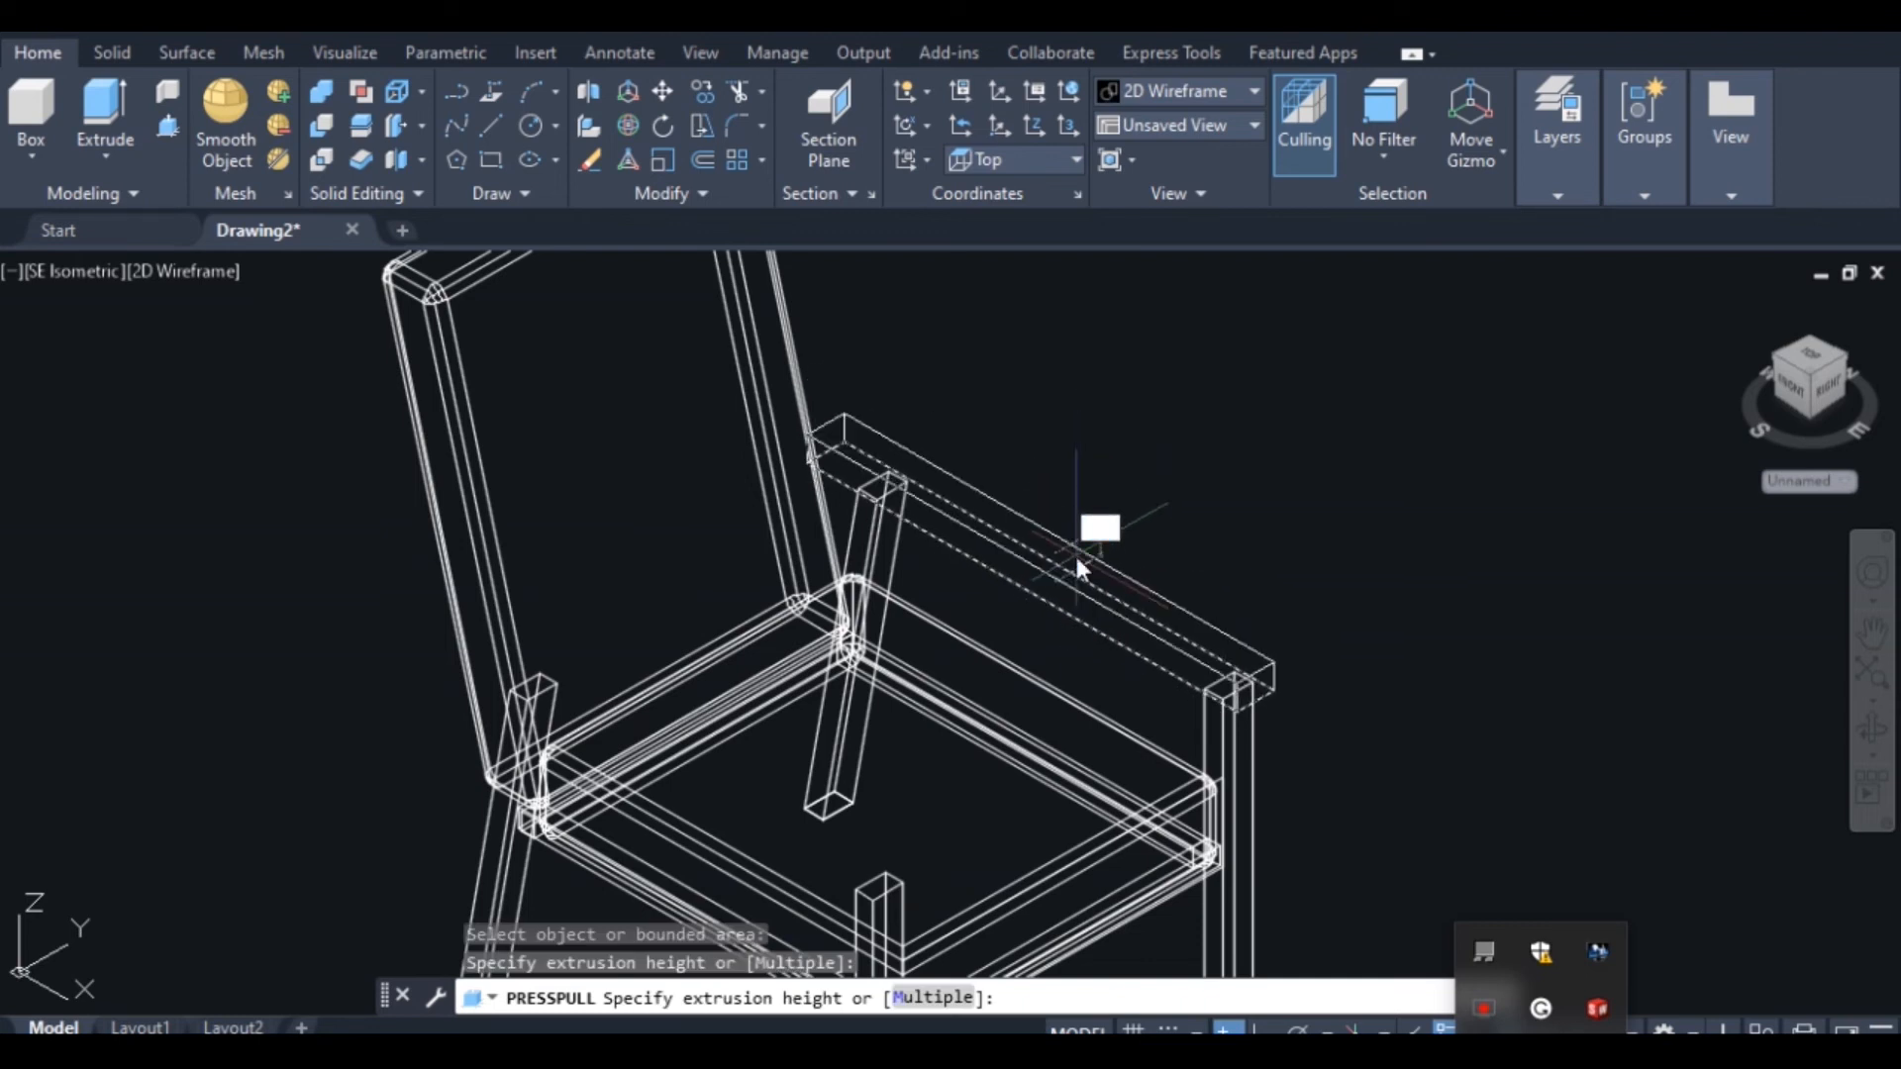
{"action": "type", "text": "3"}
{"action": "key", "text": "Return"}
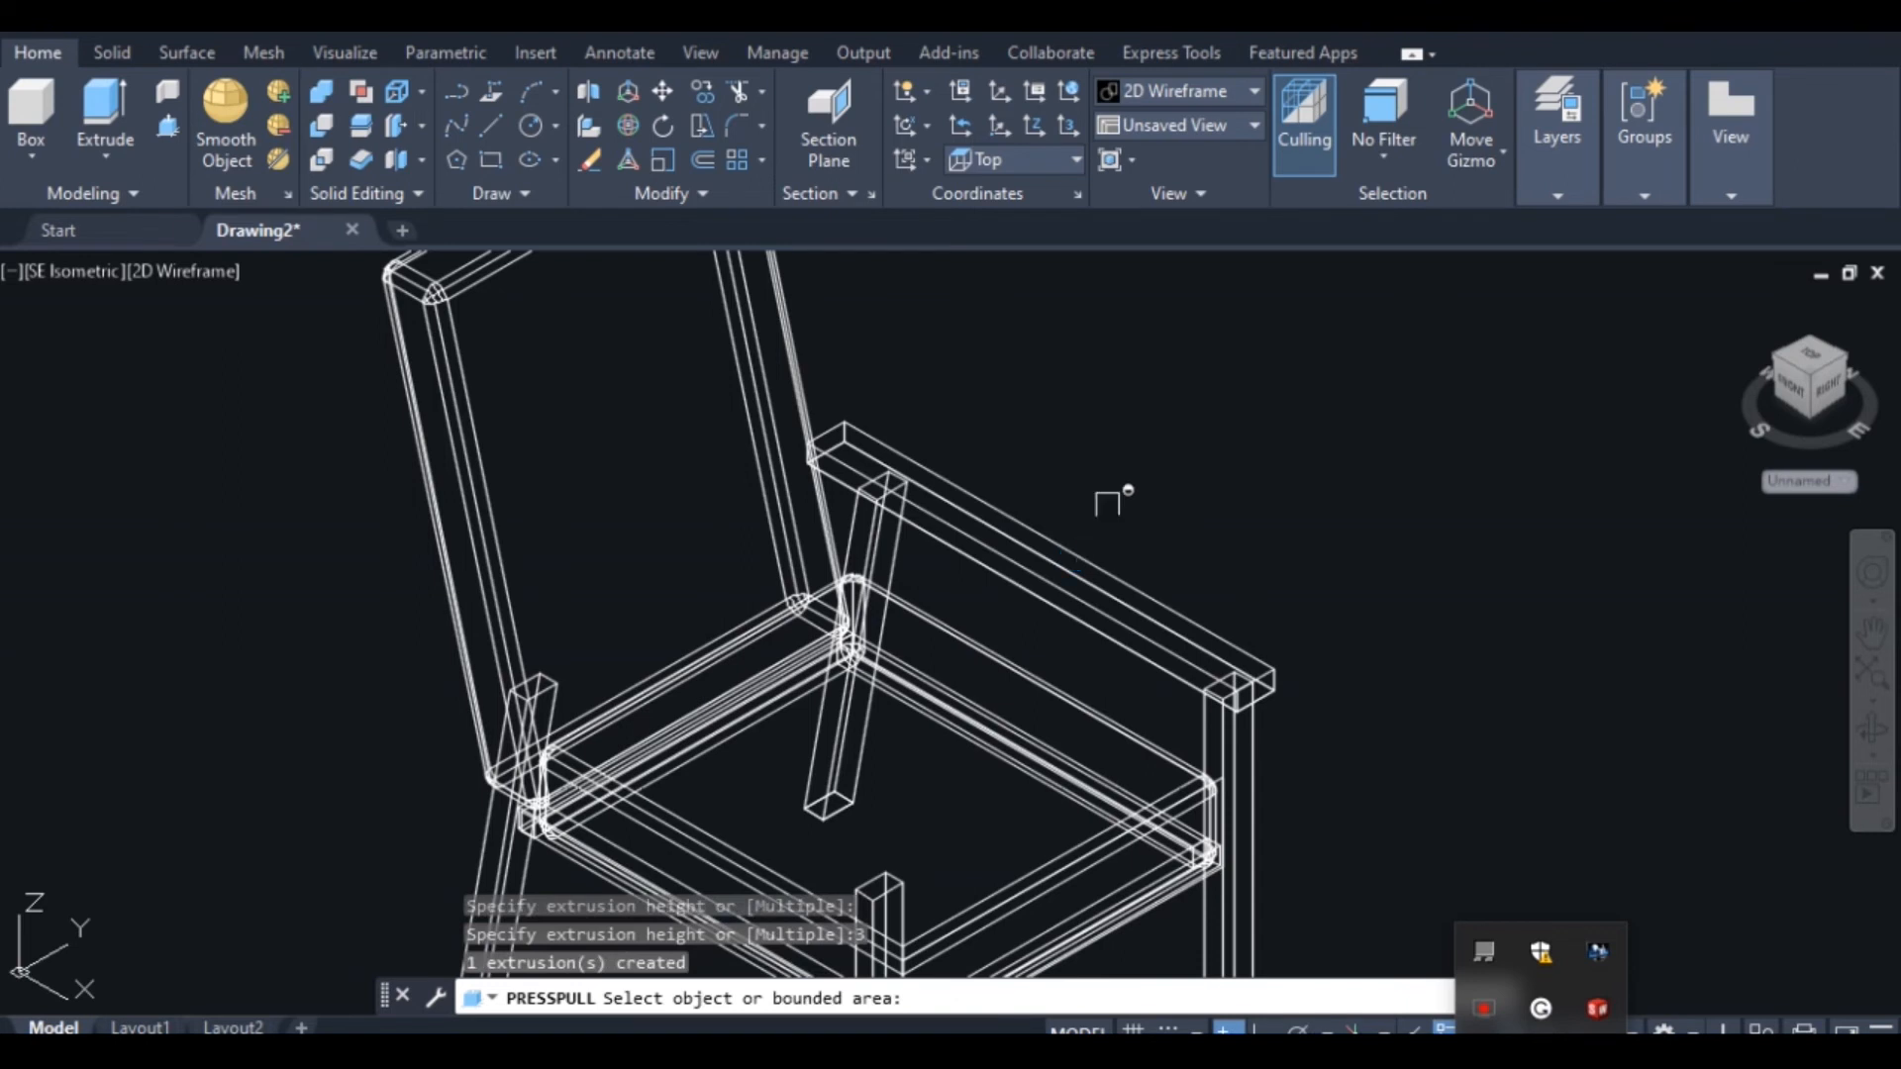
Undo the last object isolation and isolate the armrest bar on its own
{"action": "key", "text": "ctrl+z"}
{"action": "left_click", "coordinate": [912, 519]}
{"action": "right_click", "coordinate": [914, 533]}
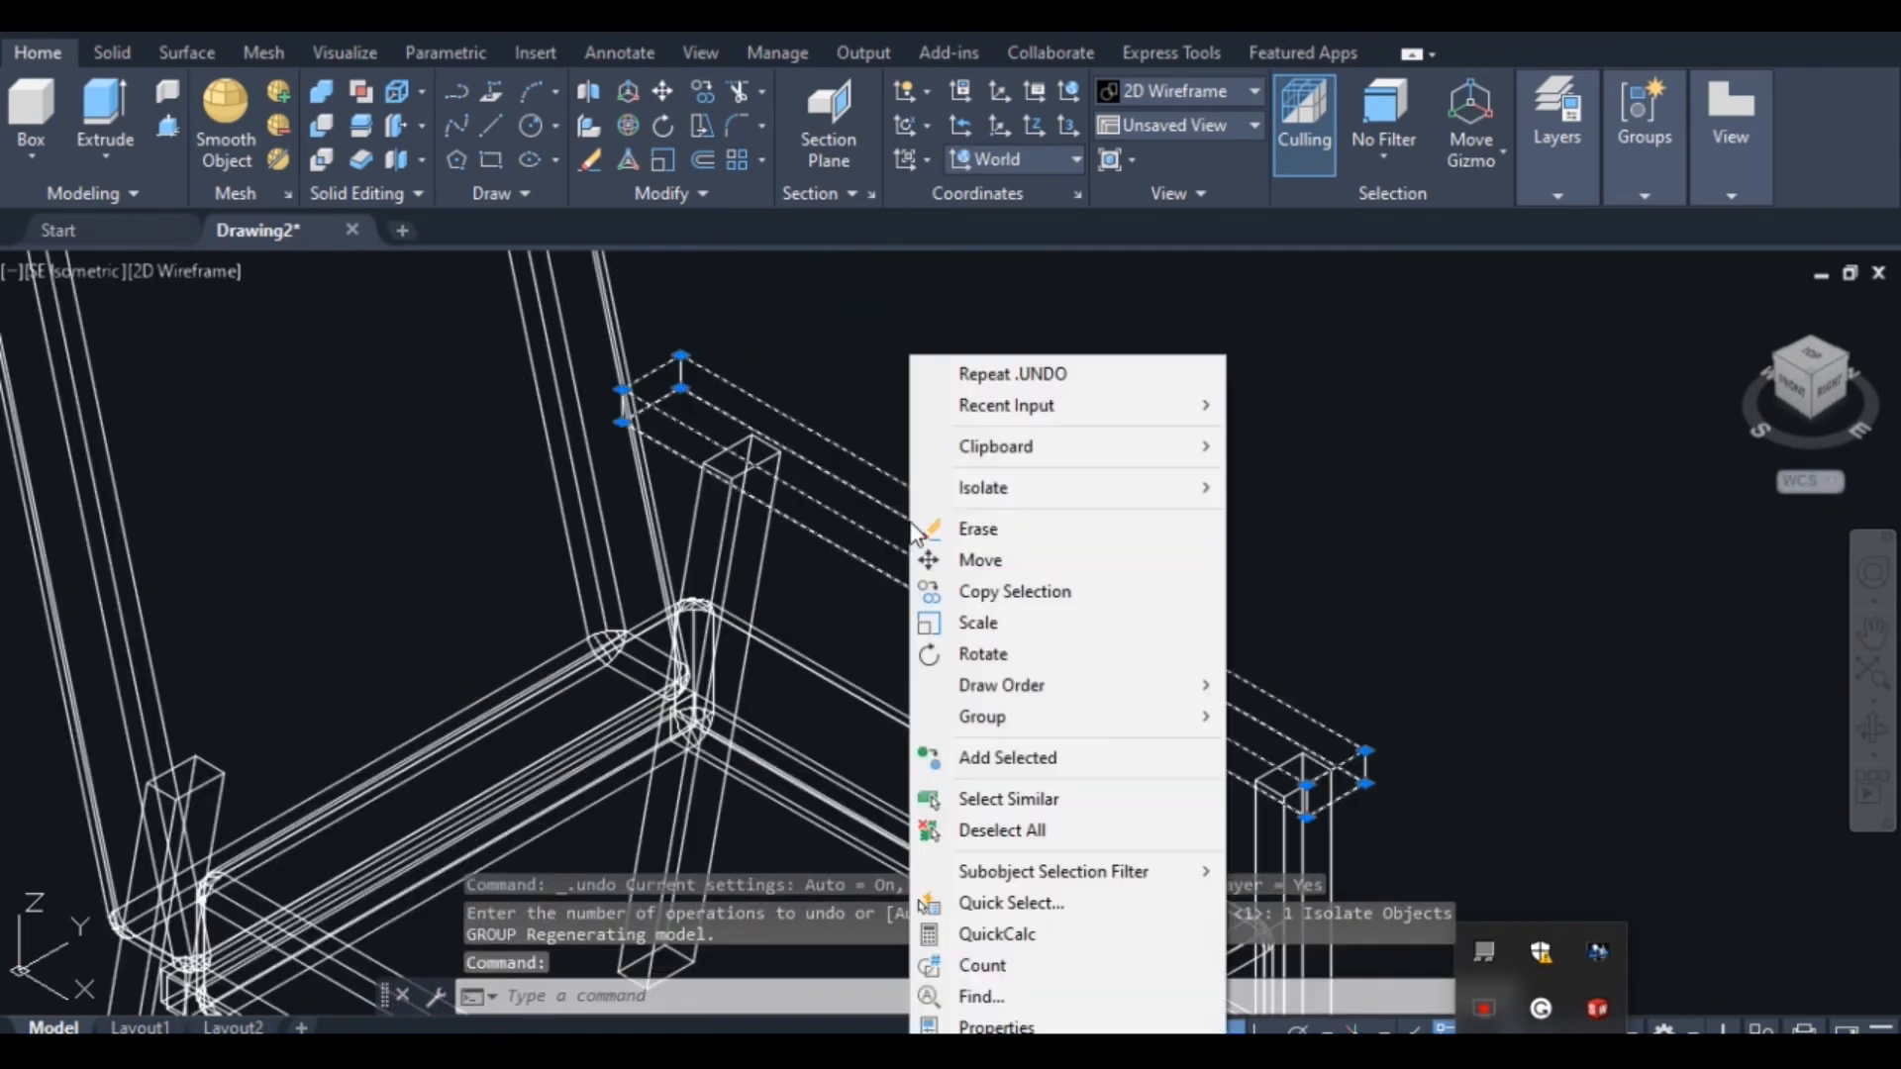
{"action": "mouse_move", "coordinate": [1060, 489]}
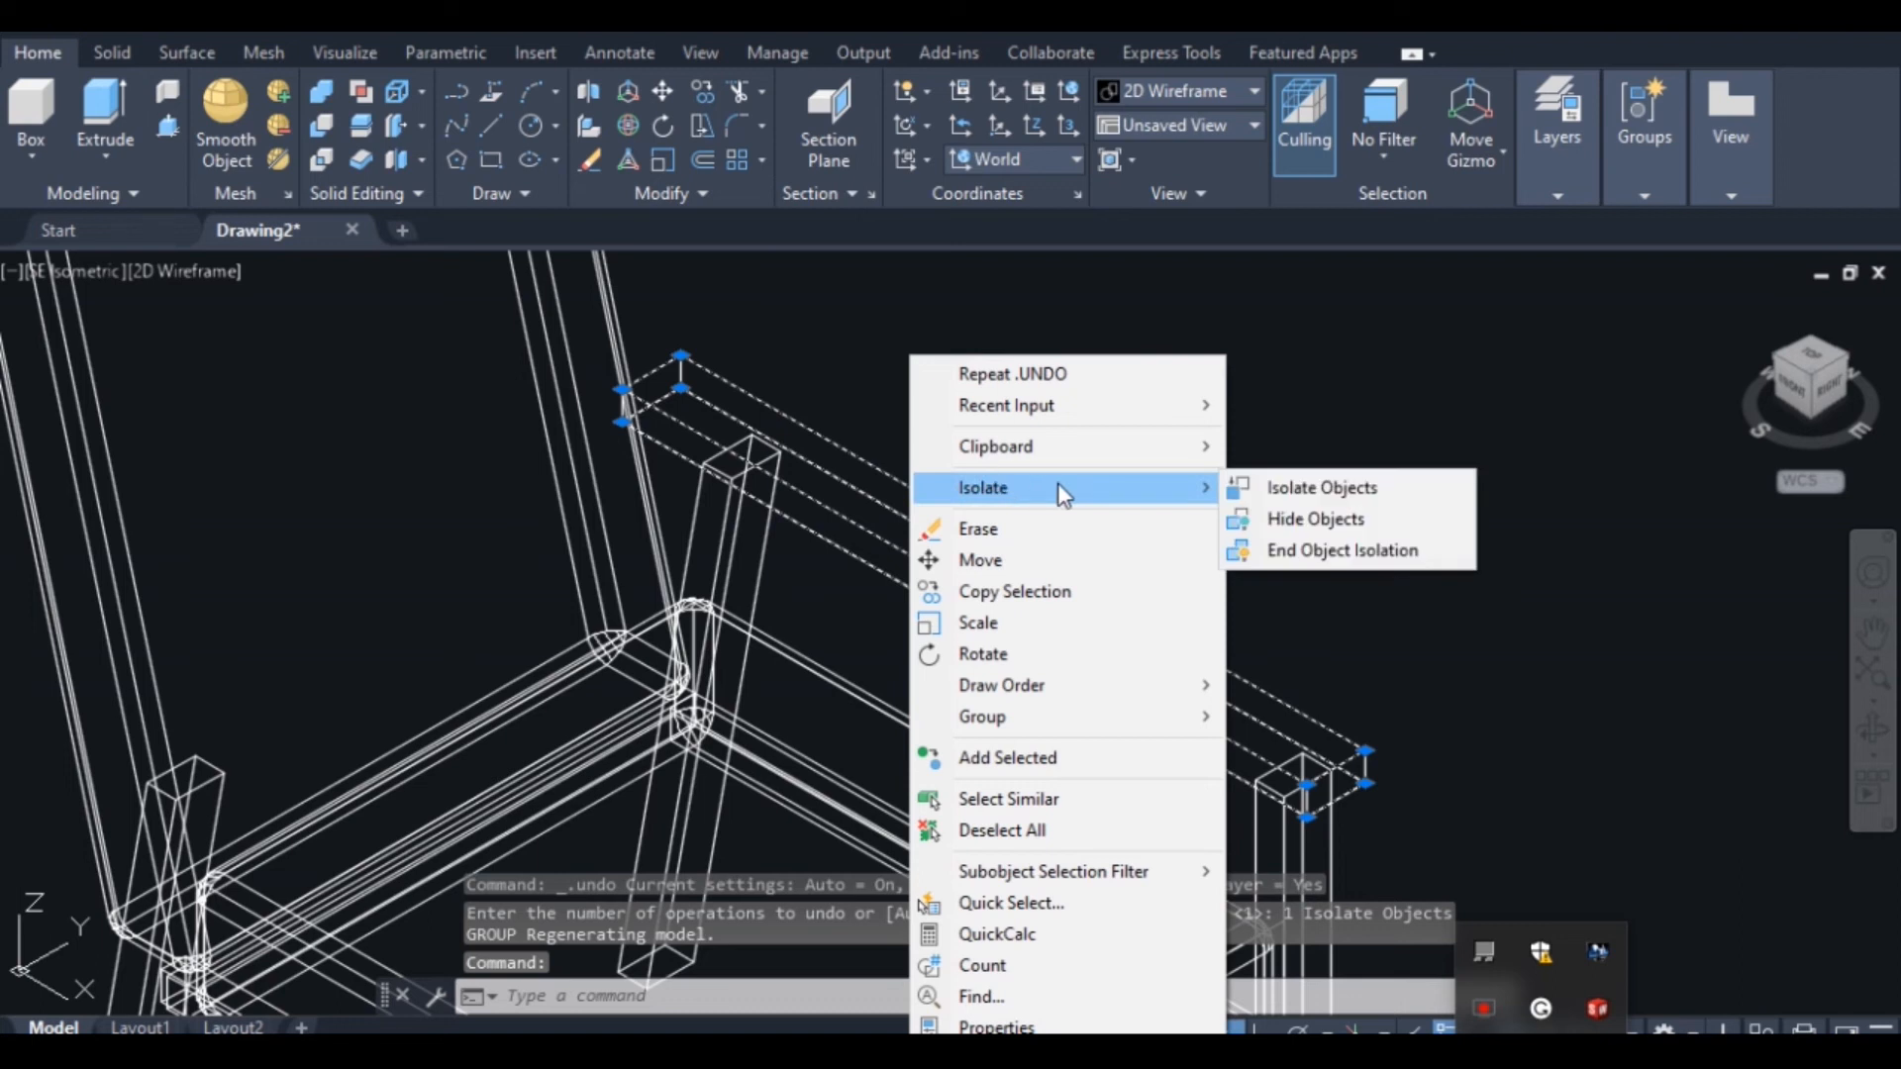
{"action": "left_click", "coordinate": [1297, 490]}
{"action": "scroll", "coordinate": [1176, 544], "scroll_direction": "up", "scroll_amount": 2}
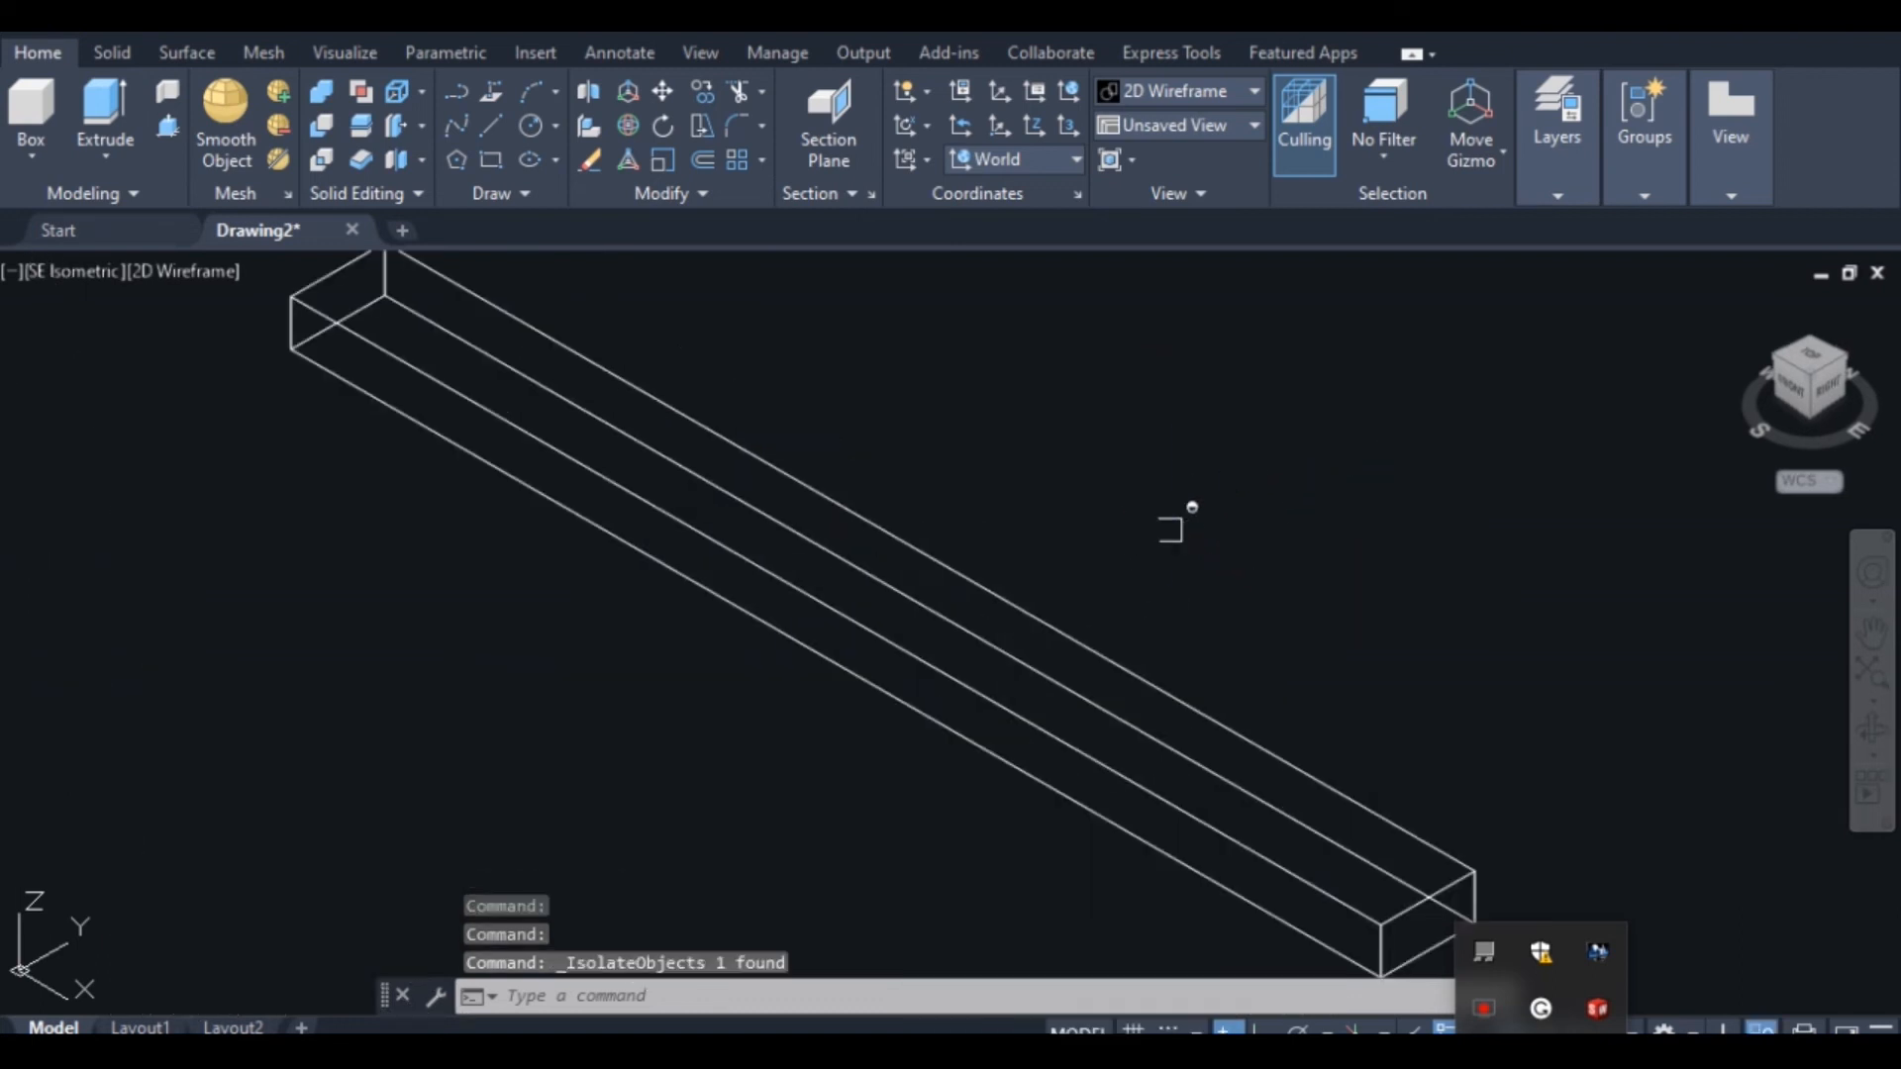
Fillet the armrest bar's four vertical corner edges and four long edges with a 1.2 cm radius
{"action": "scroll", "coordinate": [1168, 527], "scroll_direction": "down", "scroll_amount": 2}
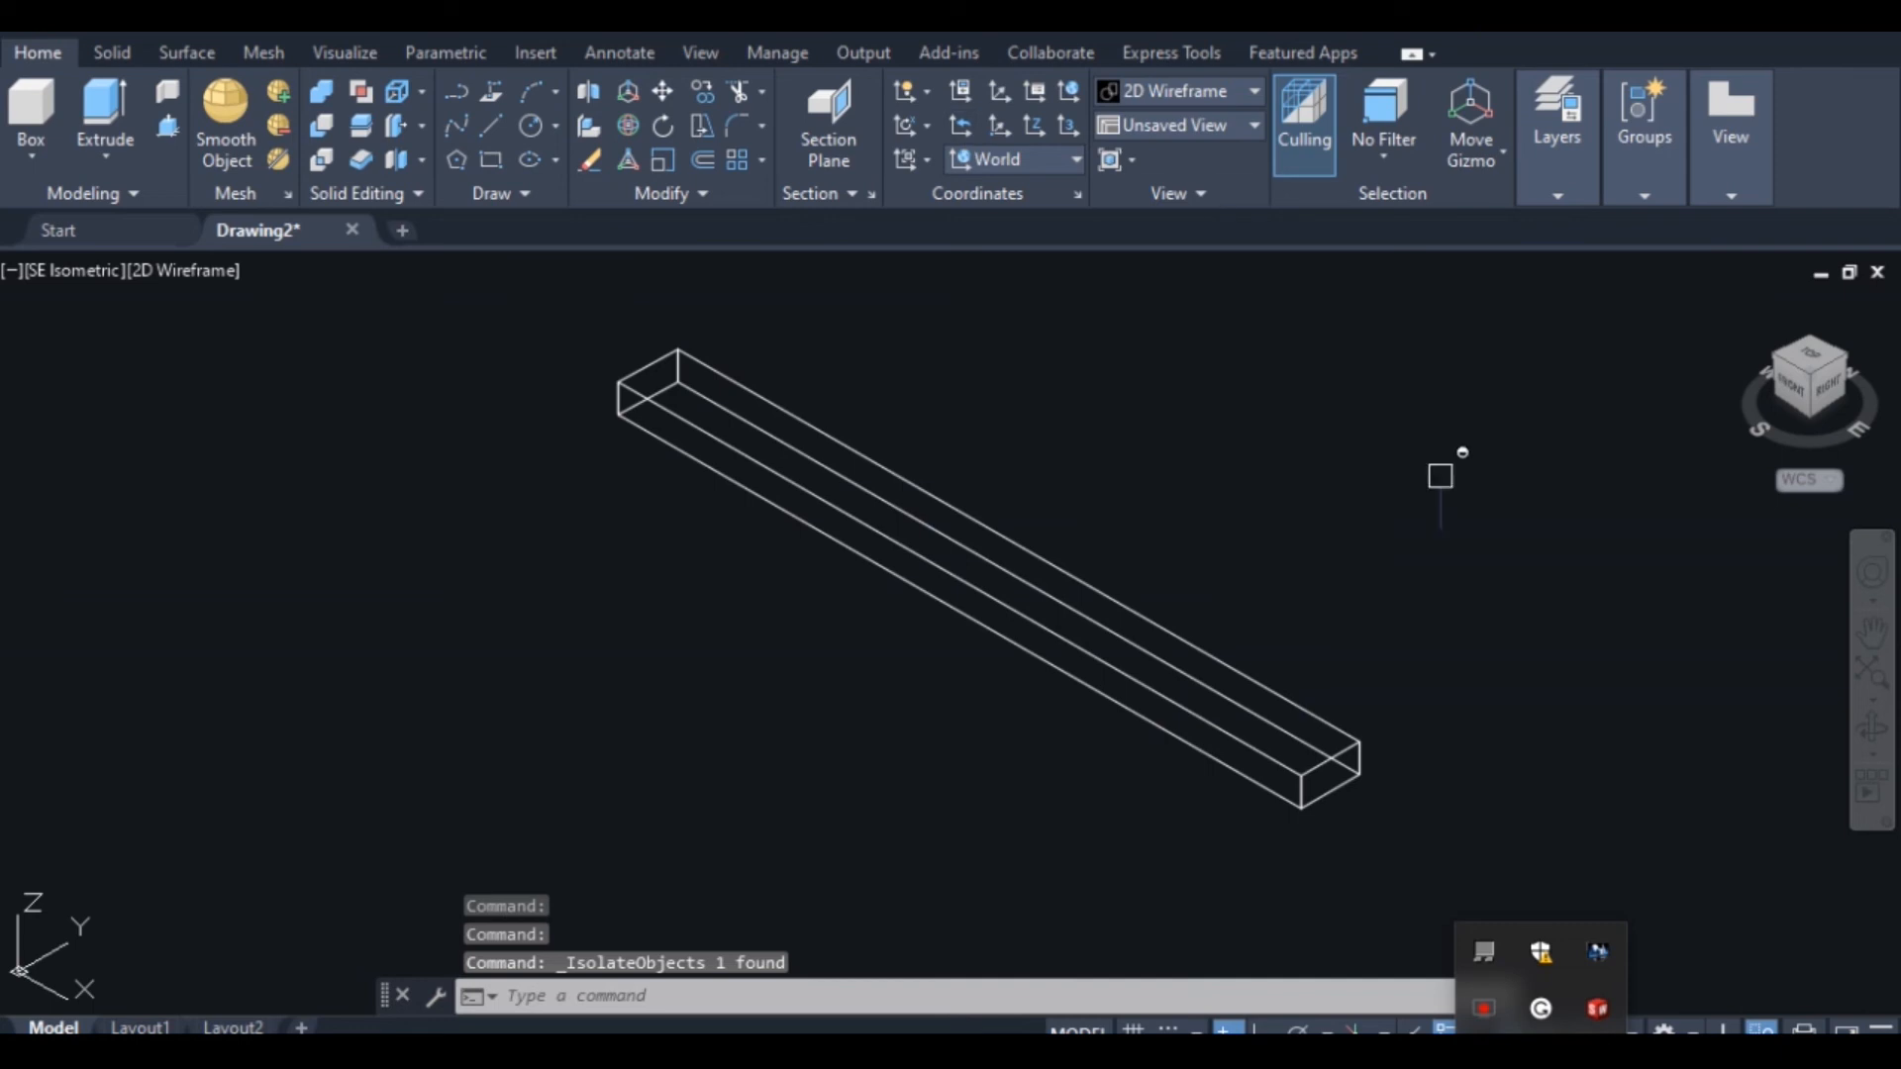
{"action": "scroll", "coordinate": [1374, 808], "scroll_direction": "up", "scroll_amount": 2}
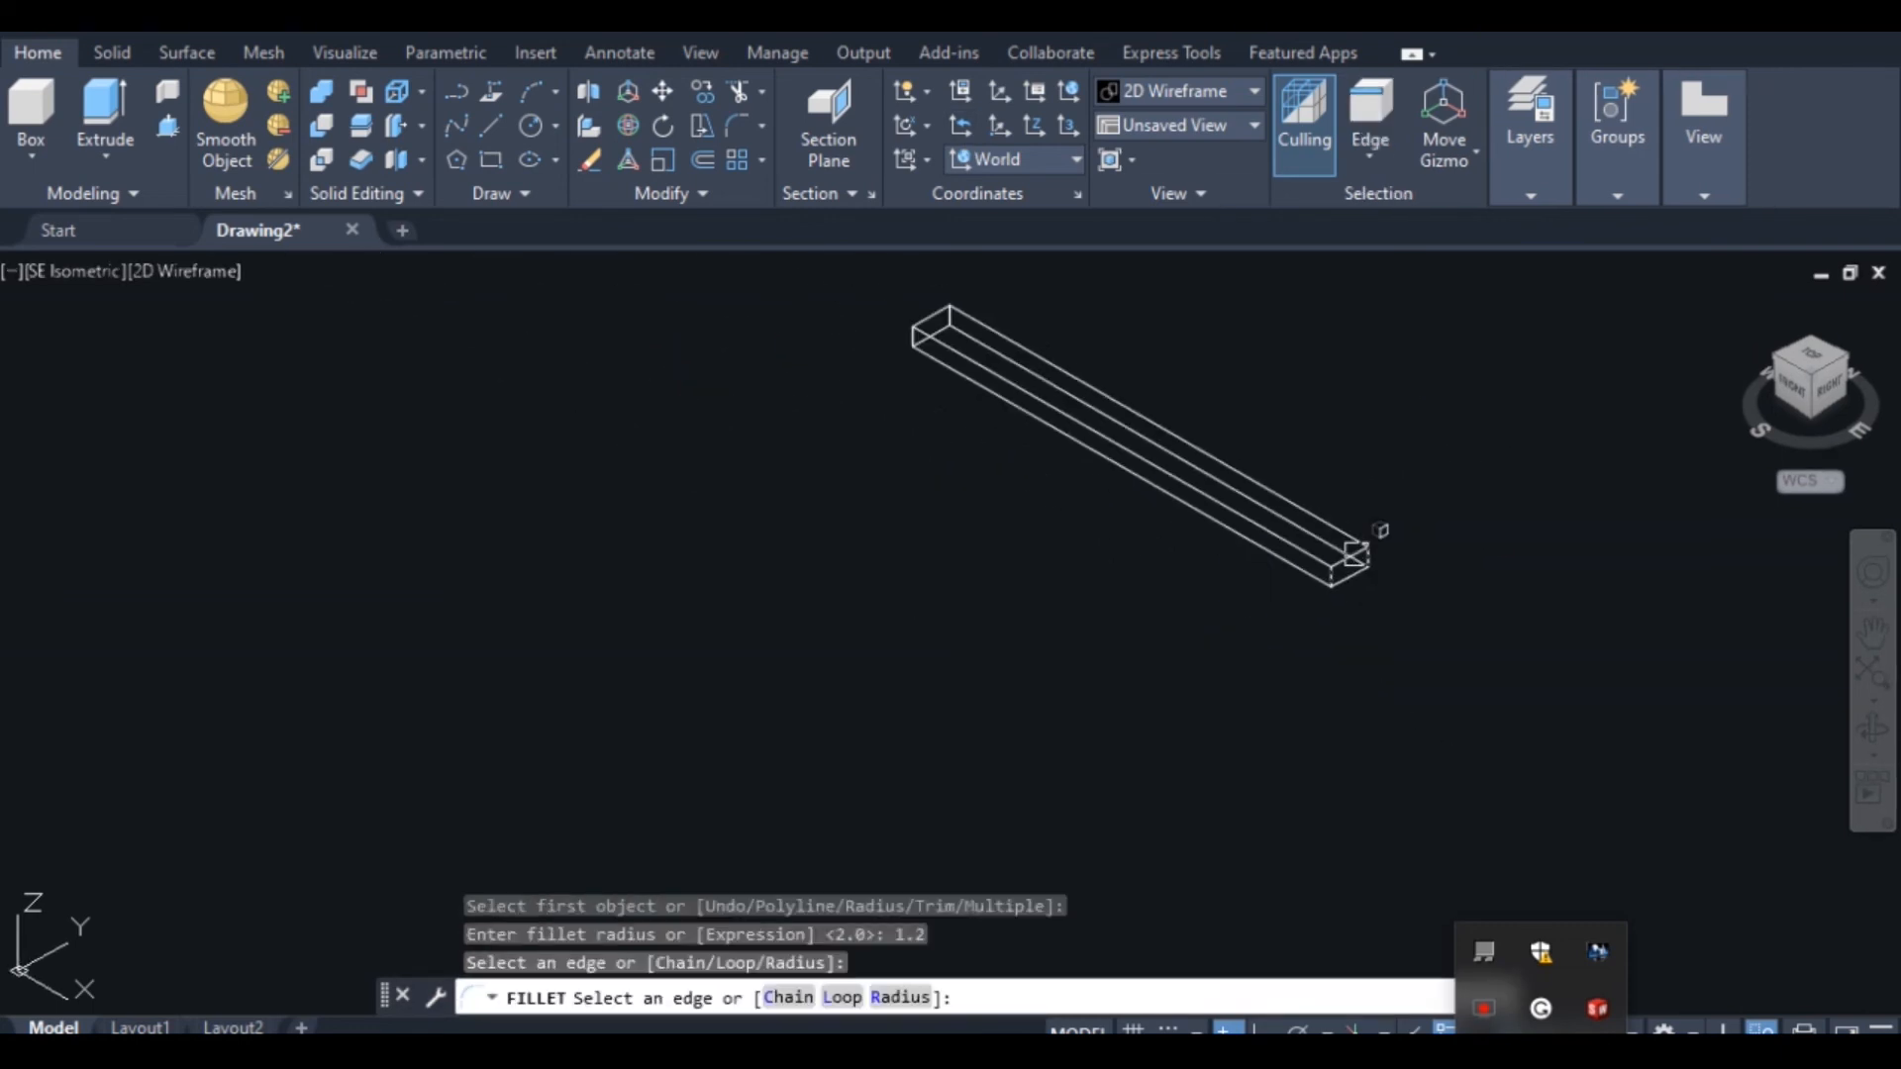
{"action": "scroll", "coordinate": [976, 297], "scroll_direction": "up", "scroll_amount": 3}
{"action": "scroll", "coordinate": [677, 303], "scroll_direction": "up", "scroll_amount": 2}
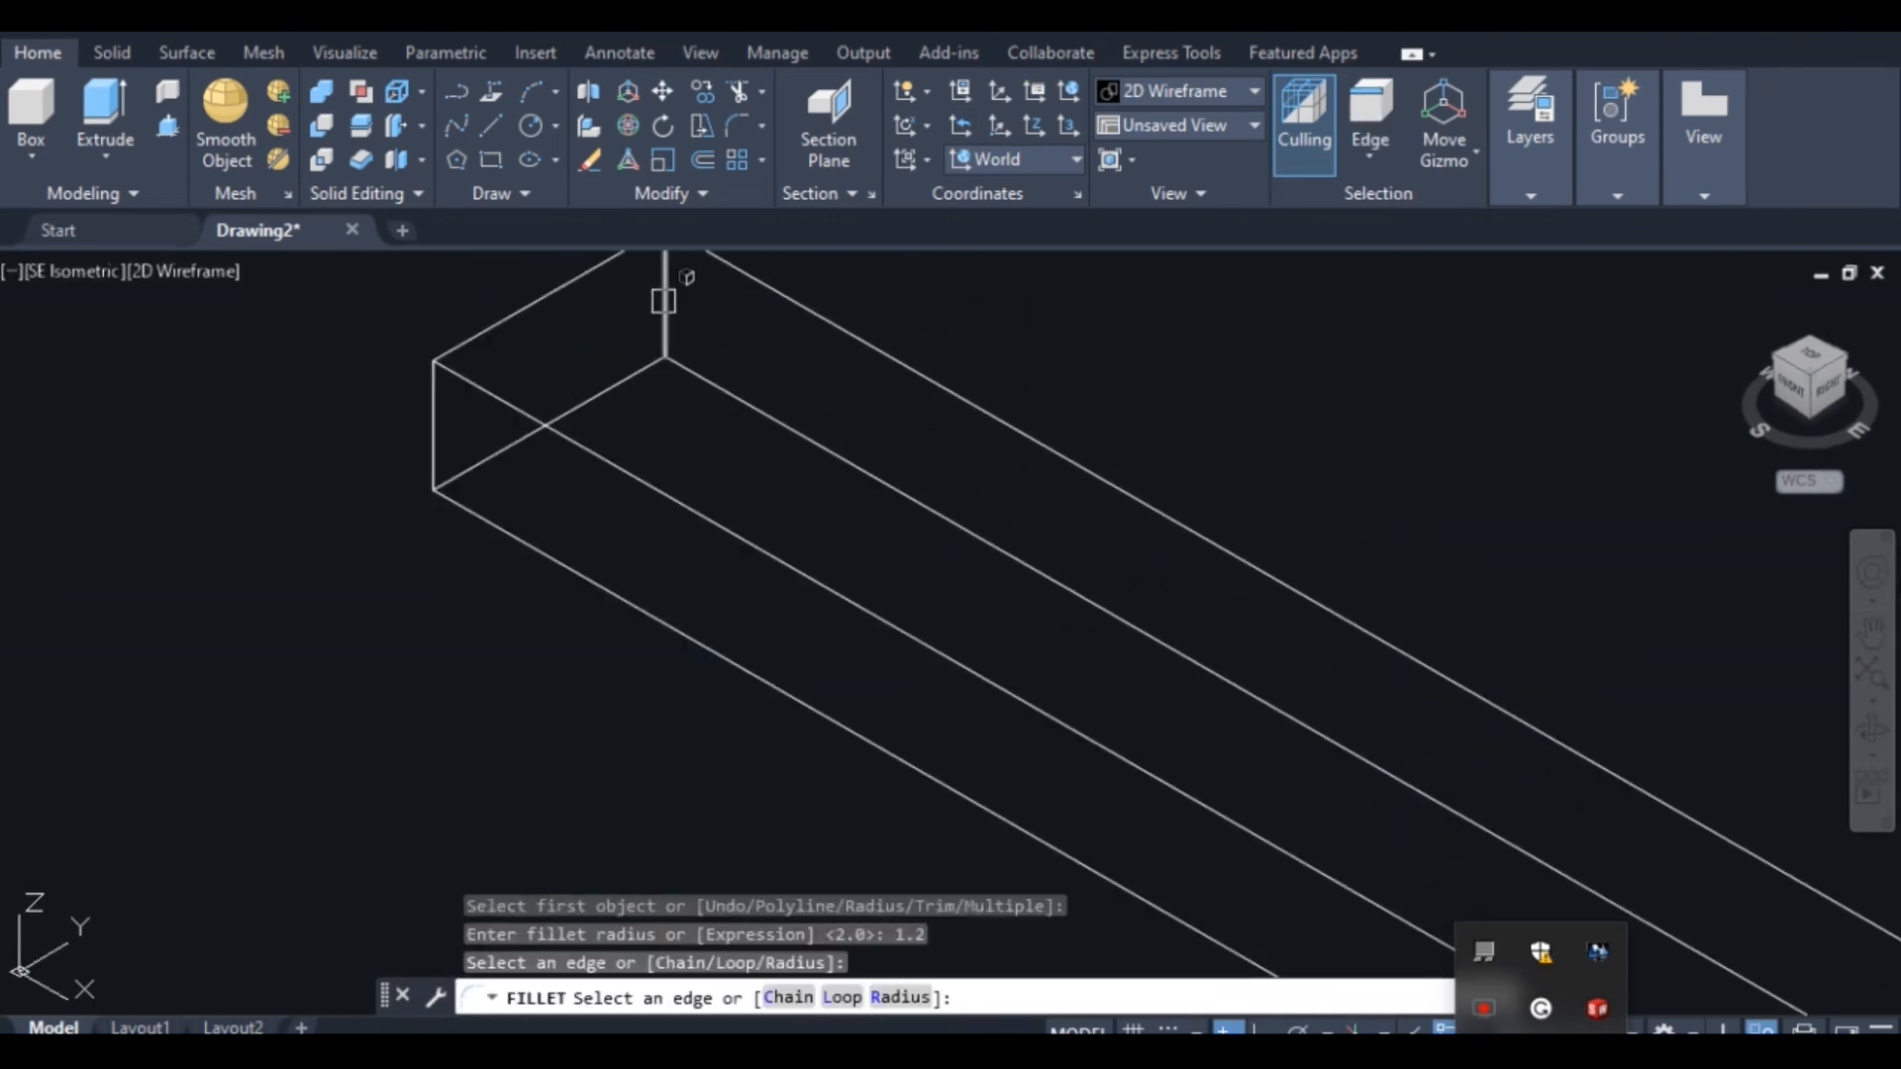
{"action": "left_click", "coordinate": [663, 301]}
{"action": "left_click", "coordinate": [428, 439]}
{"action": "left_click", "coordinate": [626, 472]}
{"action": "left_click", "coordinate": [1002, 422]}
{"action": "left_click", "coordinate": [964, 523]}
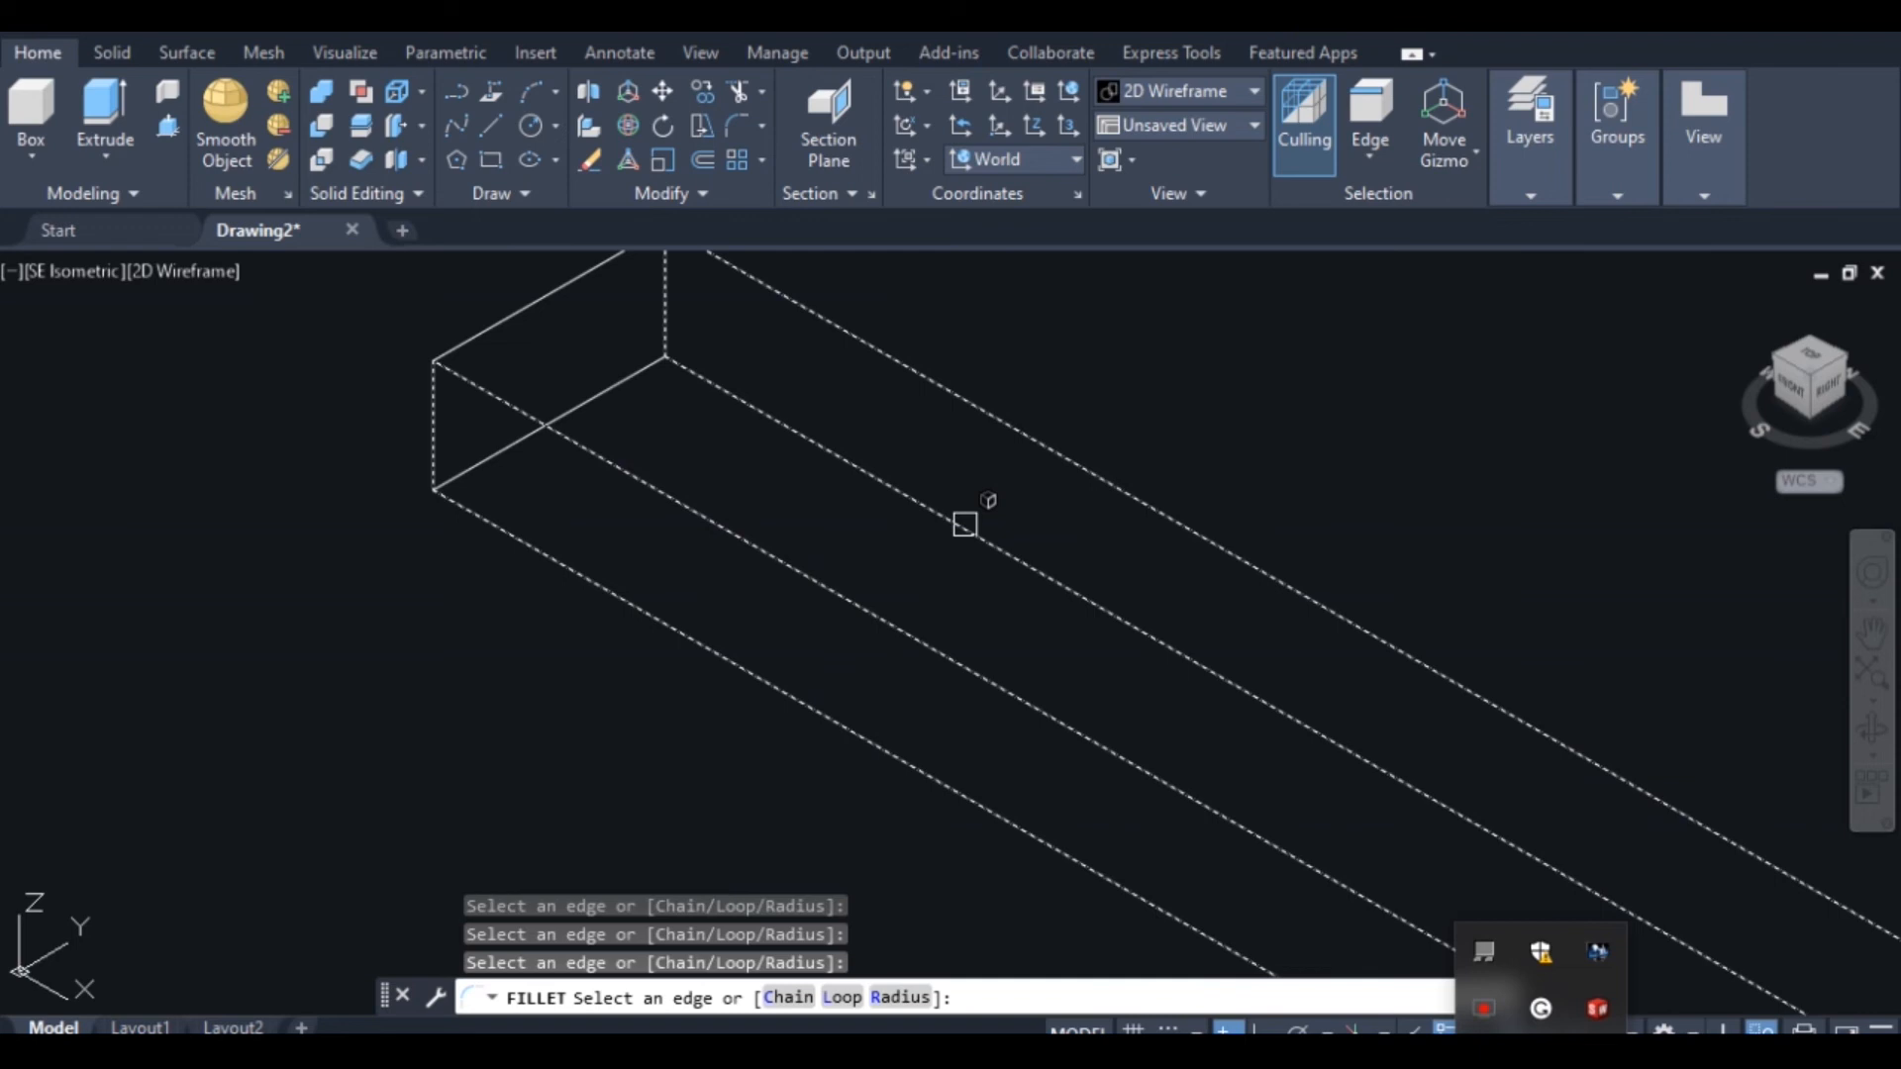
{"action": "key", "text": "Return"}
{"action": "scroll", "coordinate": [972, 503], "scroll_direction": "down", "scroll_amount": 5}
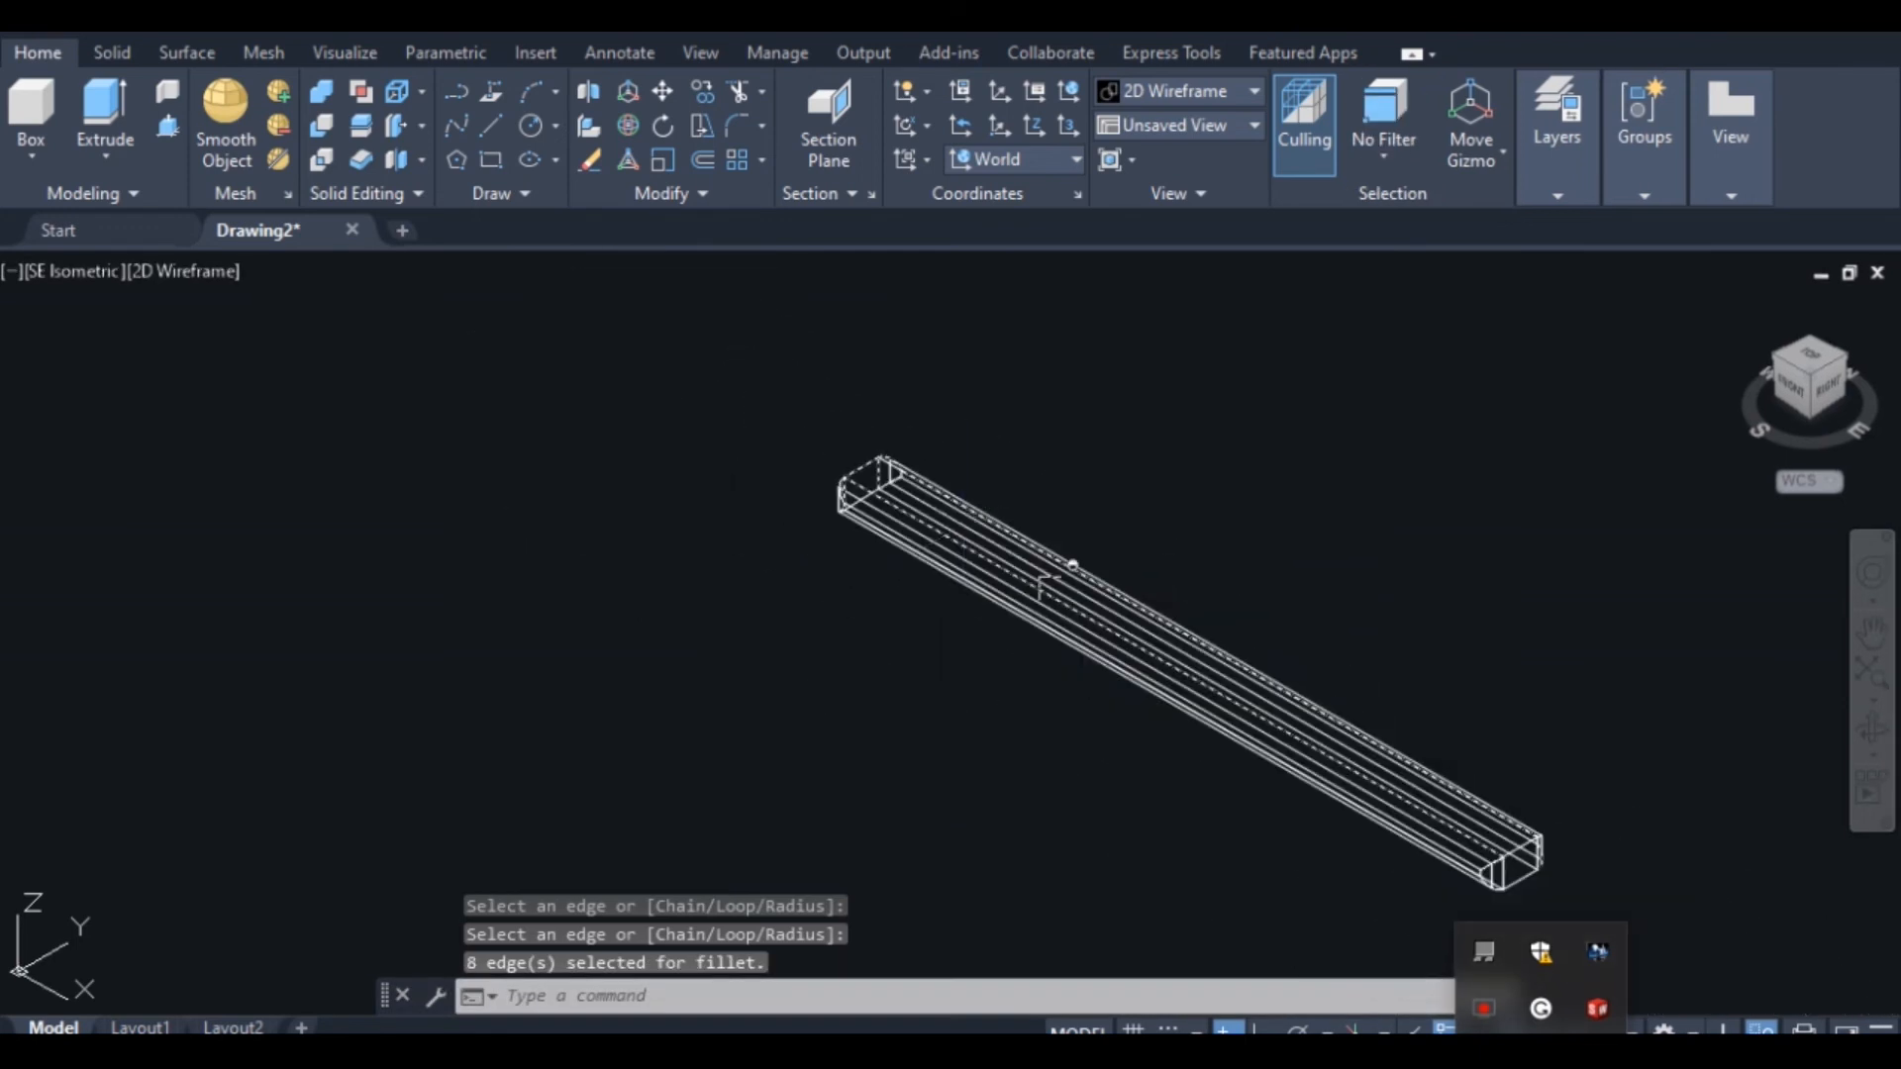
Restore the SE Isometric view and end the object isolation to bring back the whole chair
{"action": "left_click", "coordinate": [63, 272]}
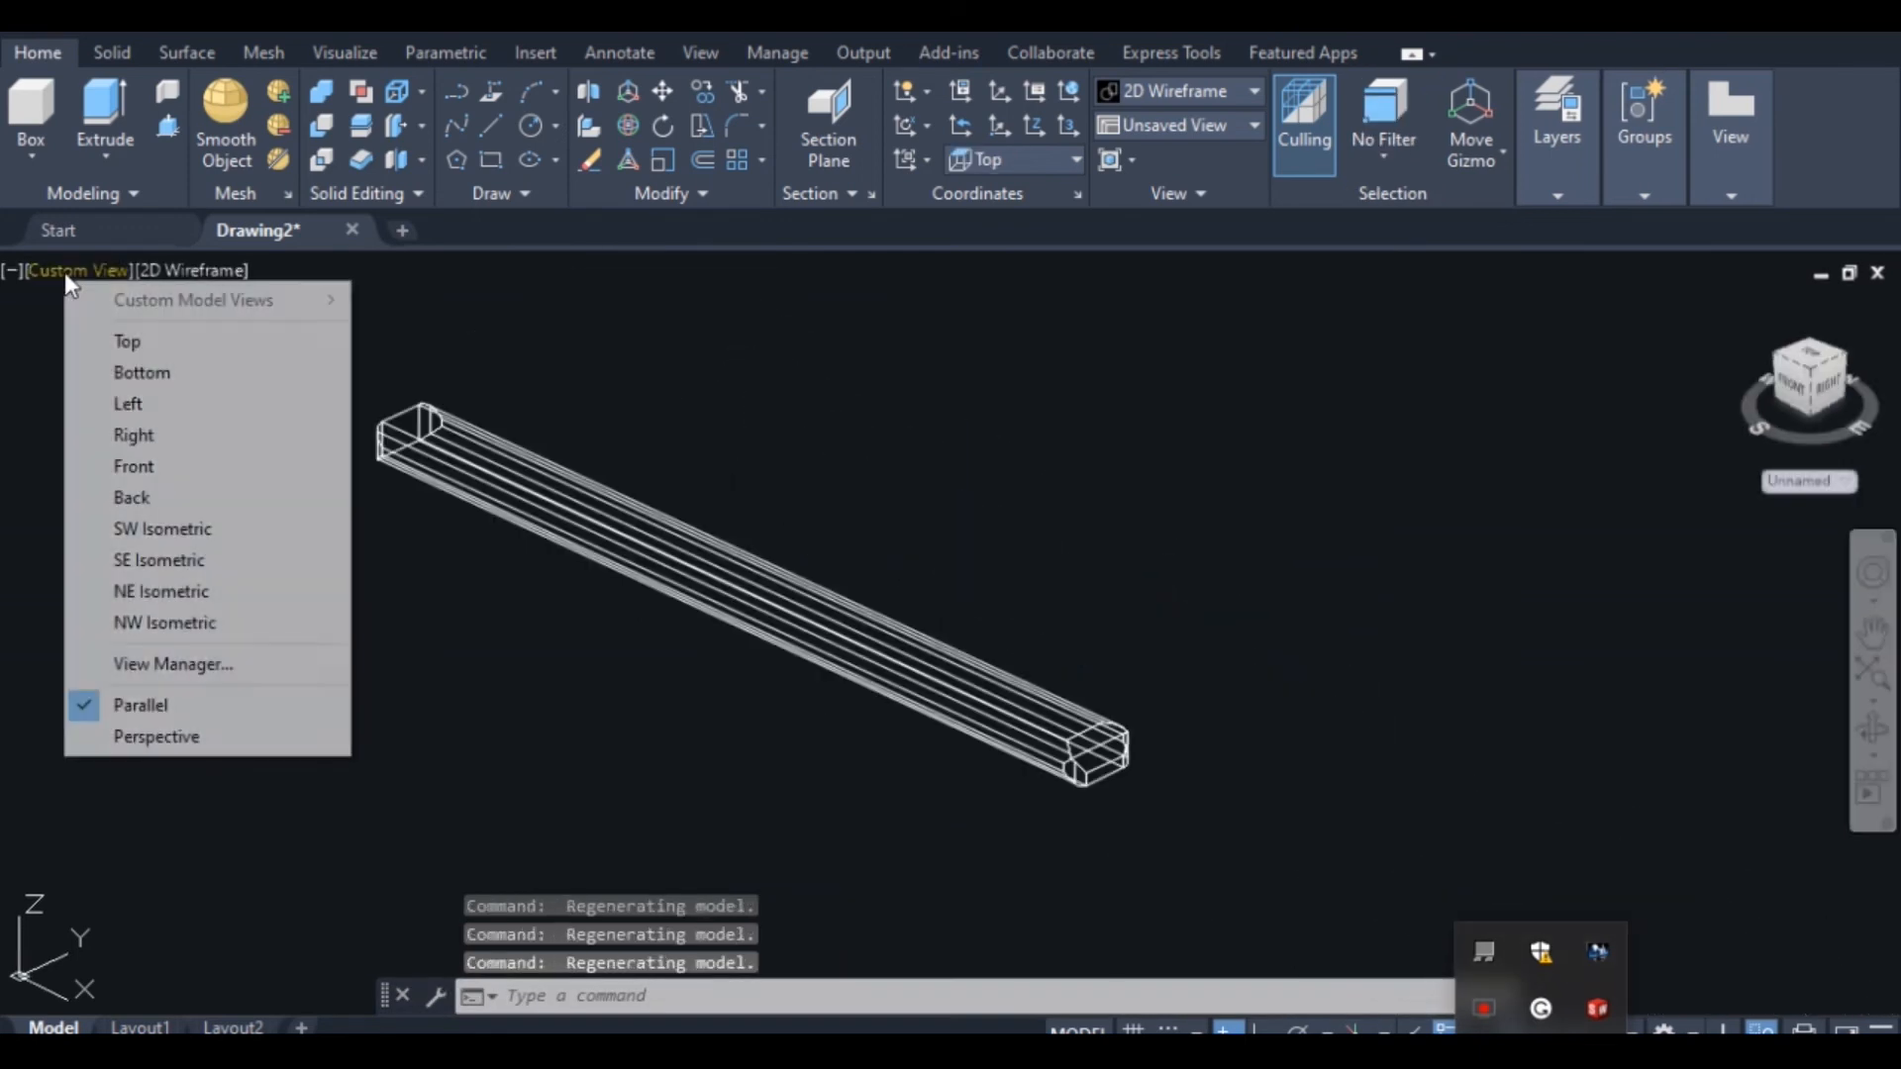
{"action": "left_click", "coordinate": [192, 560]}
{"action": "right_click", "coordinate": [330, 582]}
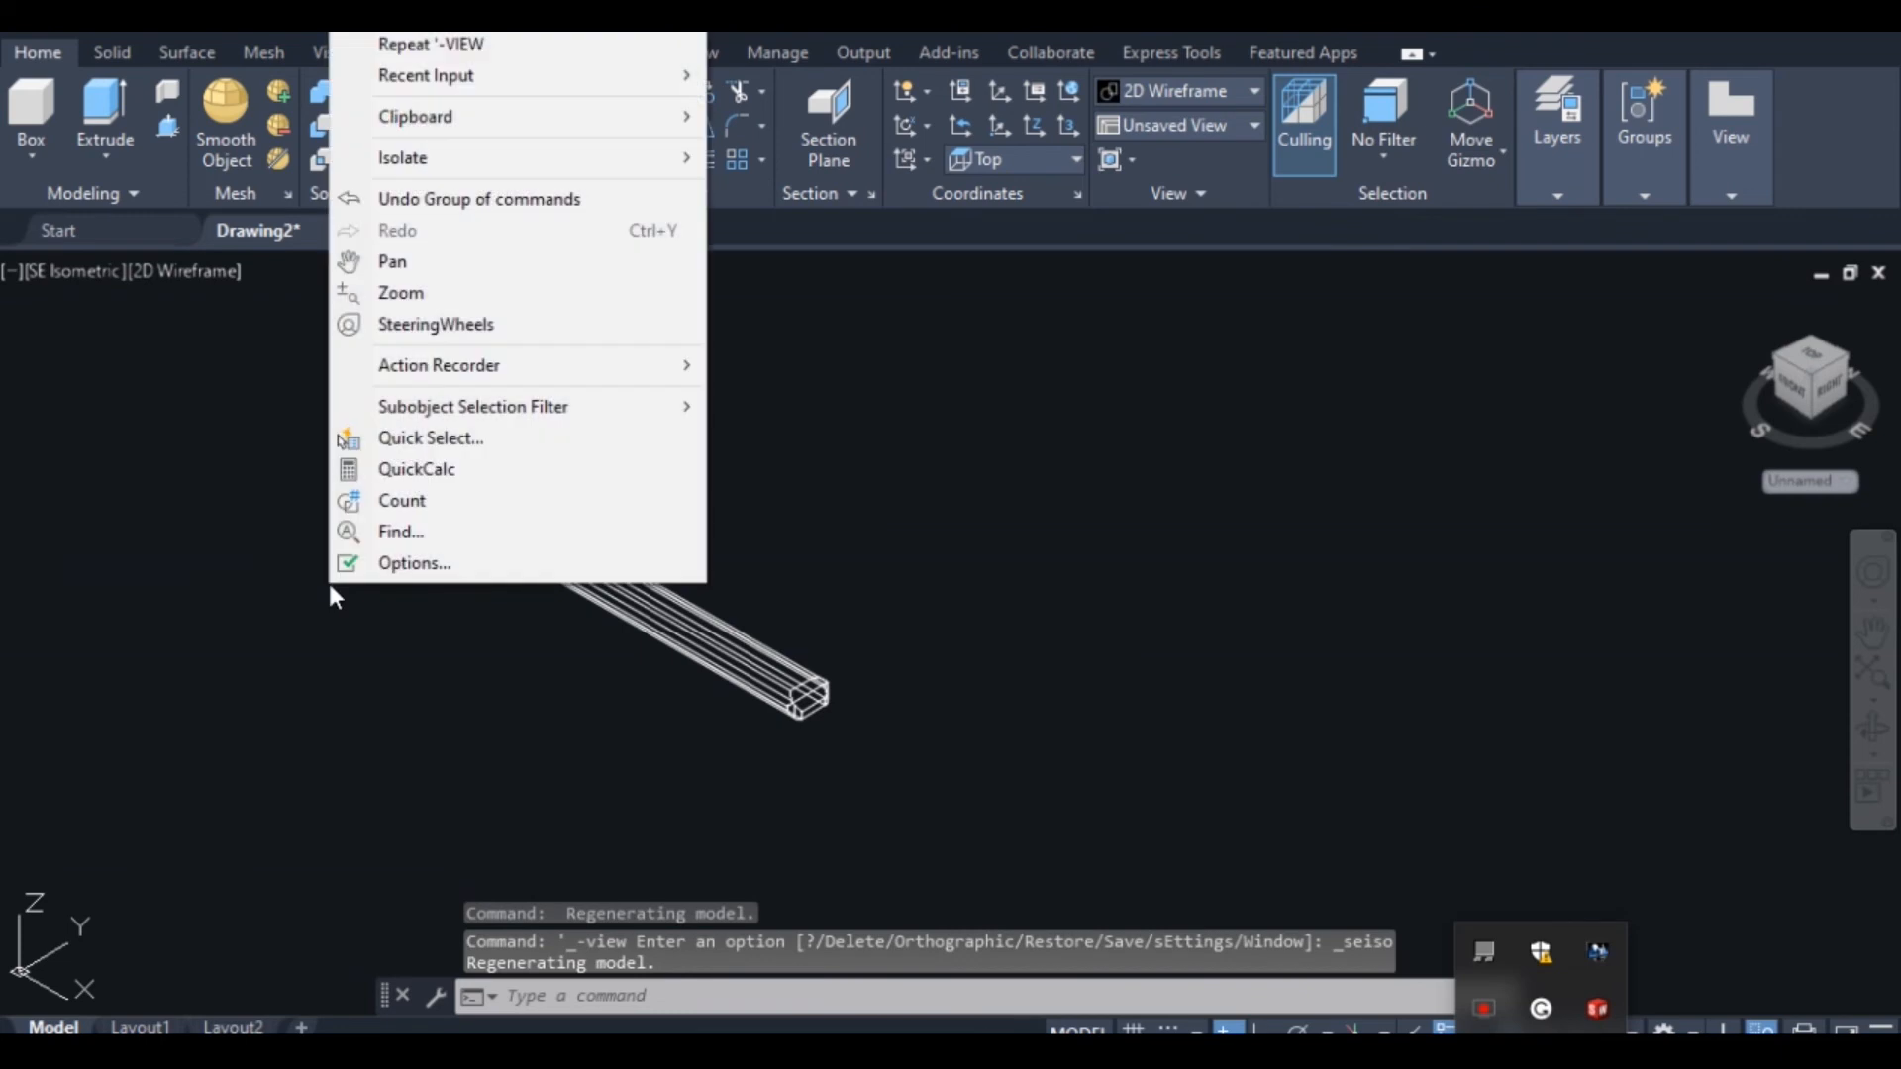
{"action": "mouse_move", "coordinate": [644, 157]}
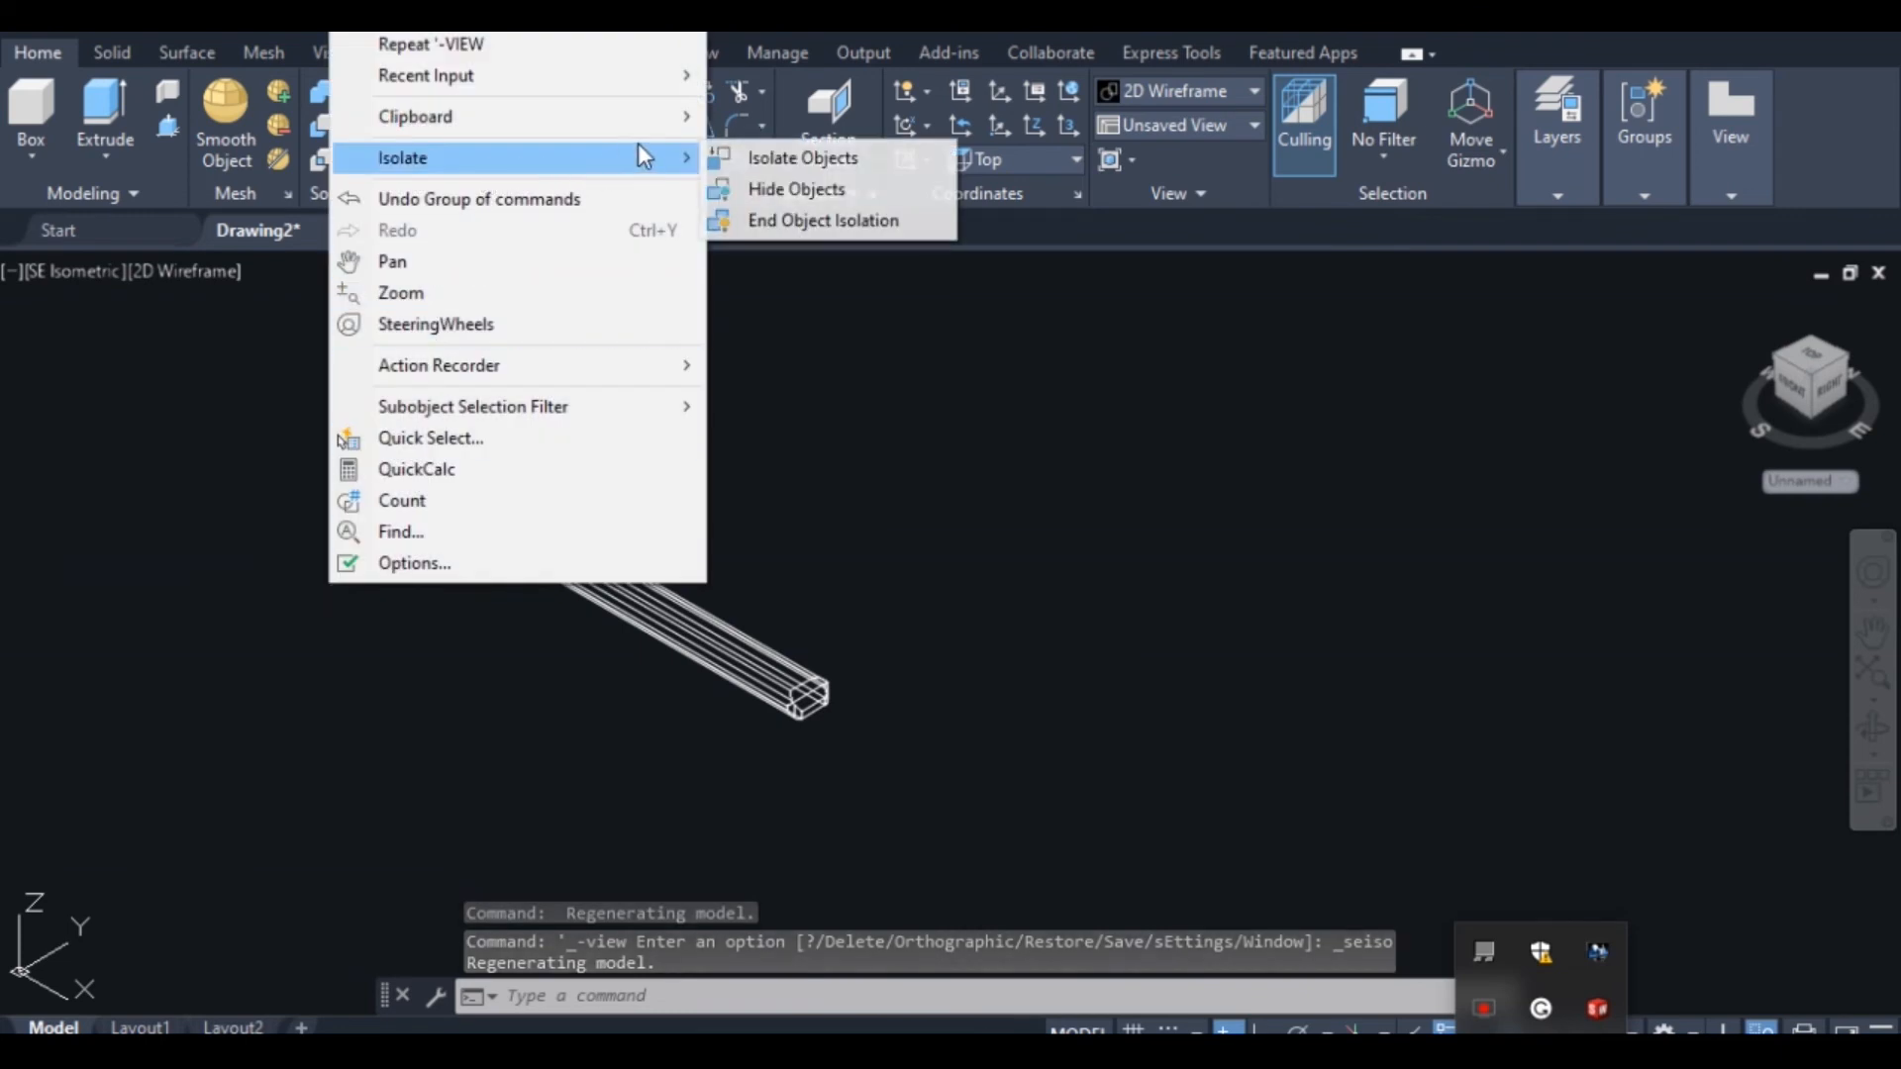
{"action": "left_click", "coordinate": [802, 220]}
Copy the rounded armrest from the top of its front leg to the matching point on the opposite front leg
{"action": "scroll", "coordinate": [628, 471], "scroll_direction": "down", "scroll_amount": 3}
{"action": "scroll", "coordinate": [614, 490], "scroll_direction": "up", "scroll_amount": 5}
{"action": "left_click", "coordinate": [605, 500]}
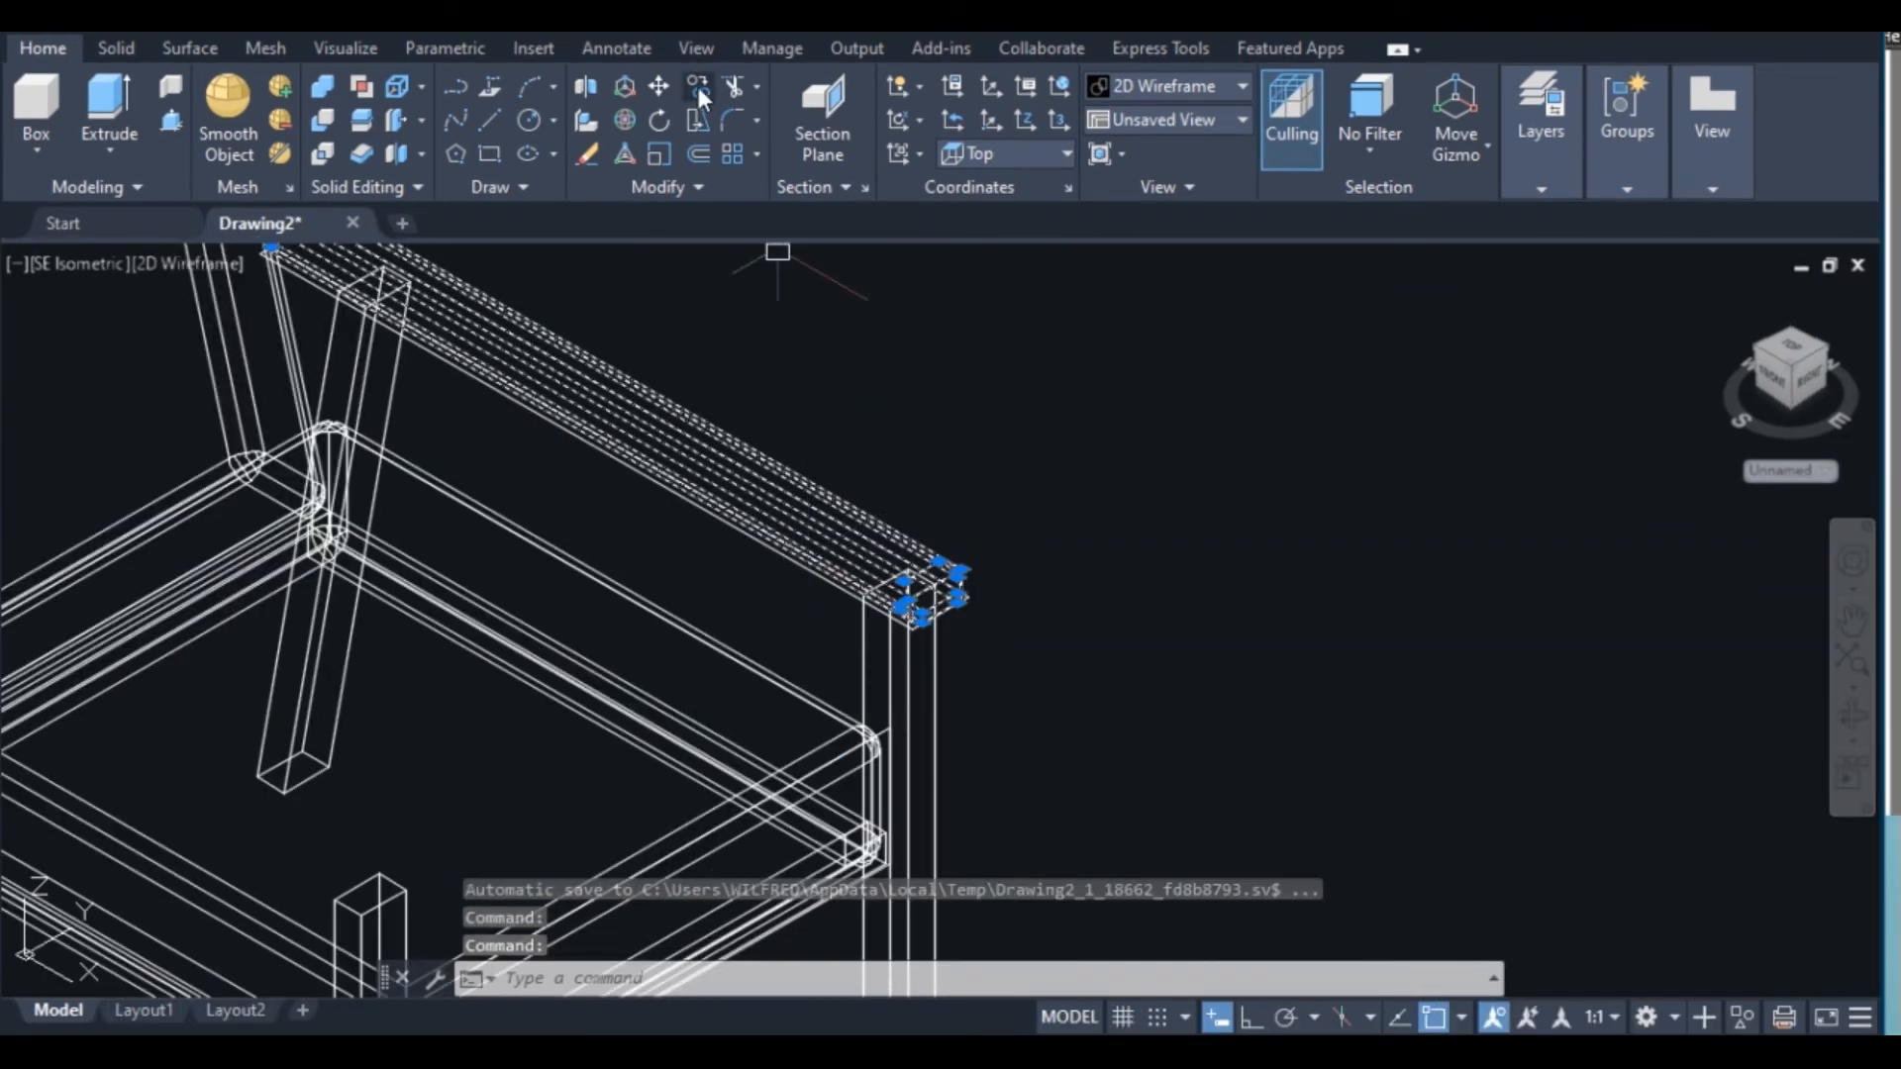
{"action": "left_click", "coordinate": [702, 91]}
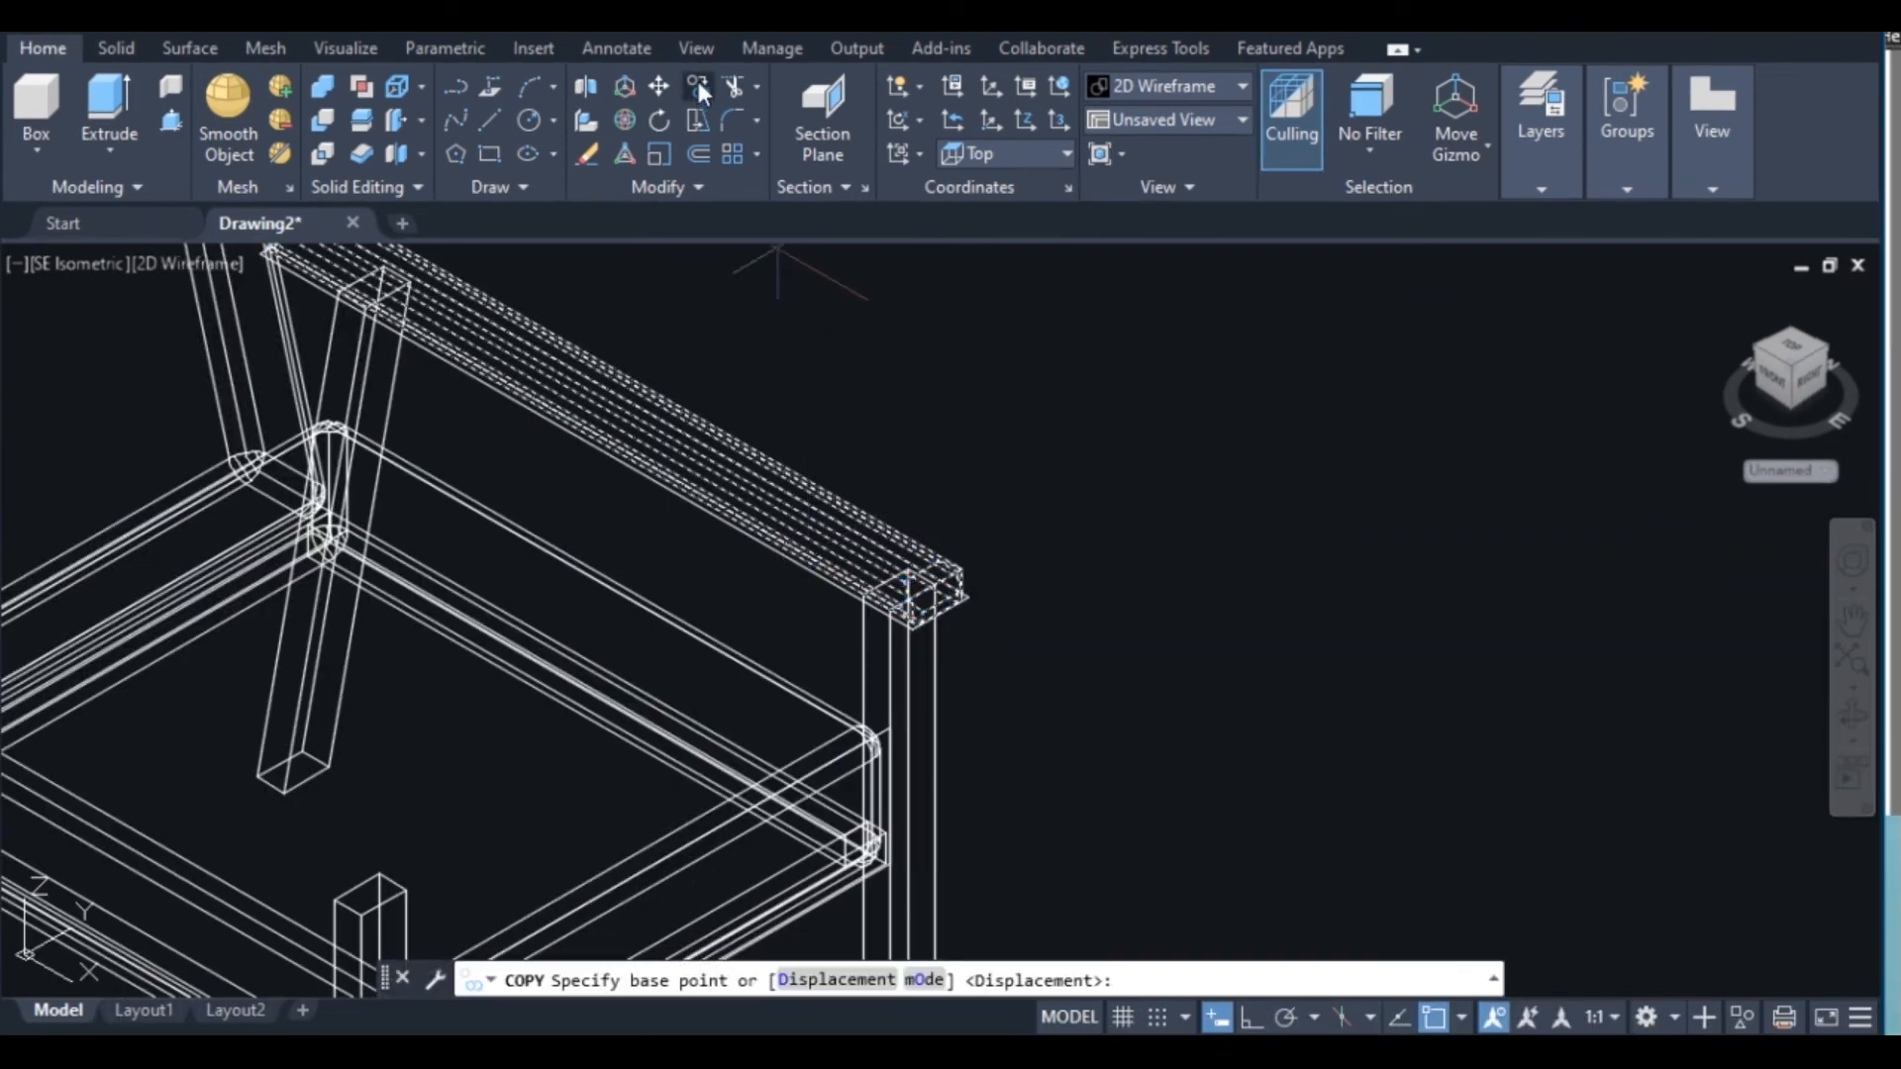
{"action": "scroll", "coordinate": [908, 584], "scroll_direction": "up", "scroll_amount": 5}
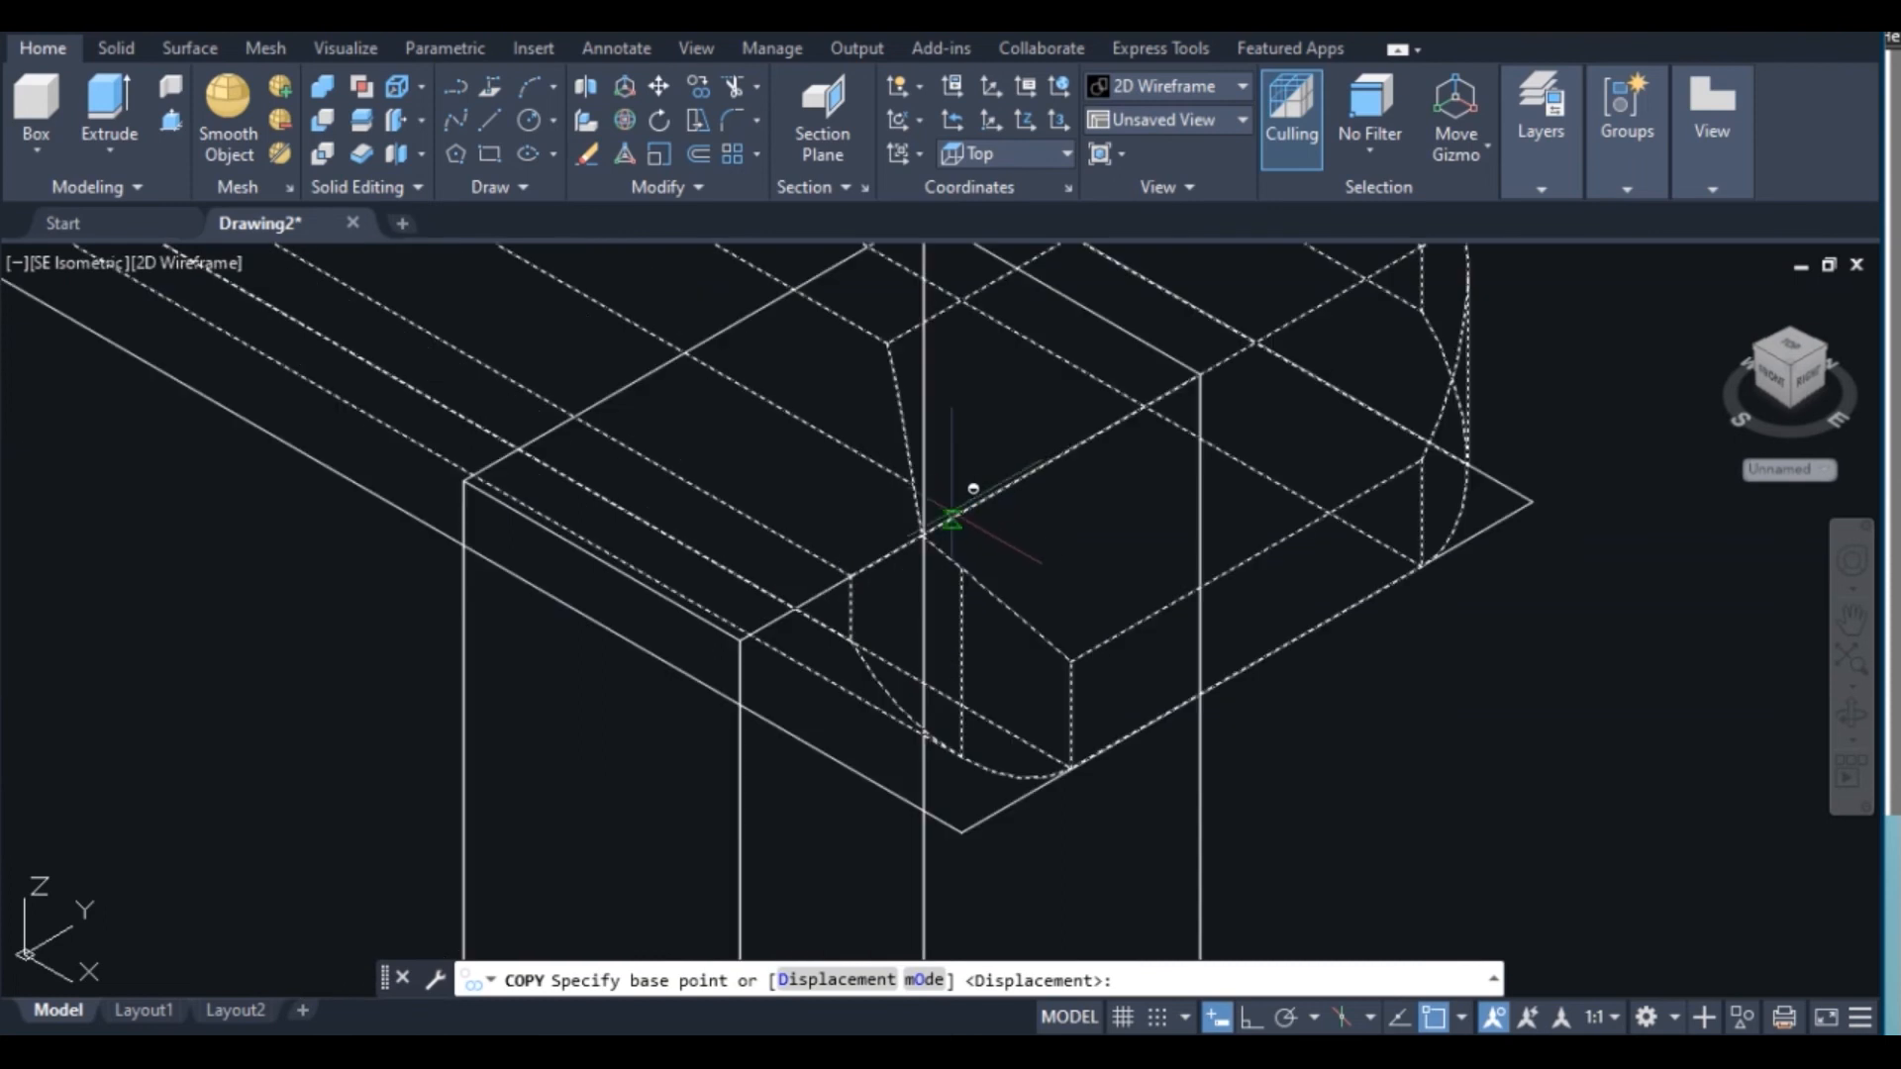
{"action": "left_click", "coordinate": [988, 474]}
{"action": "scroll", "coordinate": [977, 495], "scroll_direction": "down", "scroll_amount": 6}
{"action": "scroll", "coordinate": [710, 624], "scroll_direction": "up", "scroll_amount": 6}
{"action": "scroll", "coordinate": [649, 663], "scroll_direction": "up", "scroll_amount": 3}
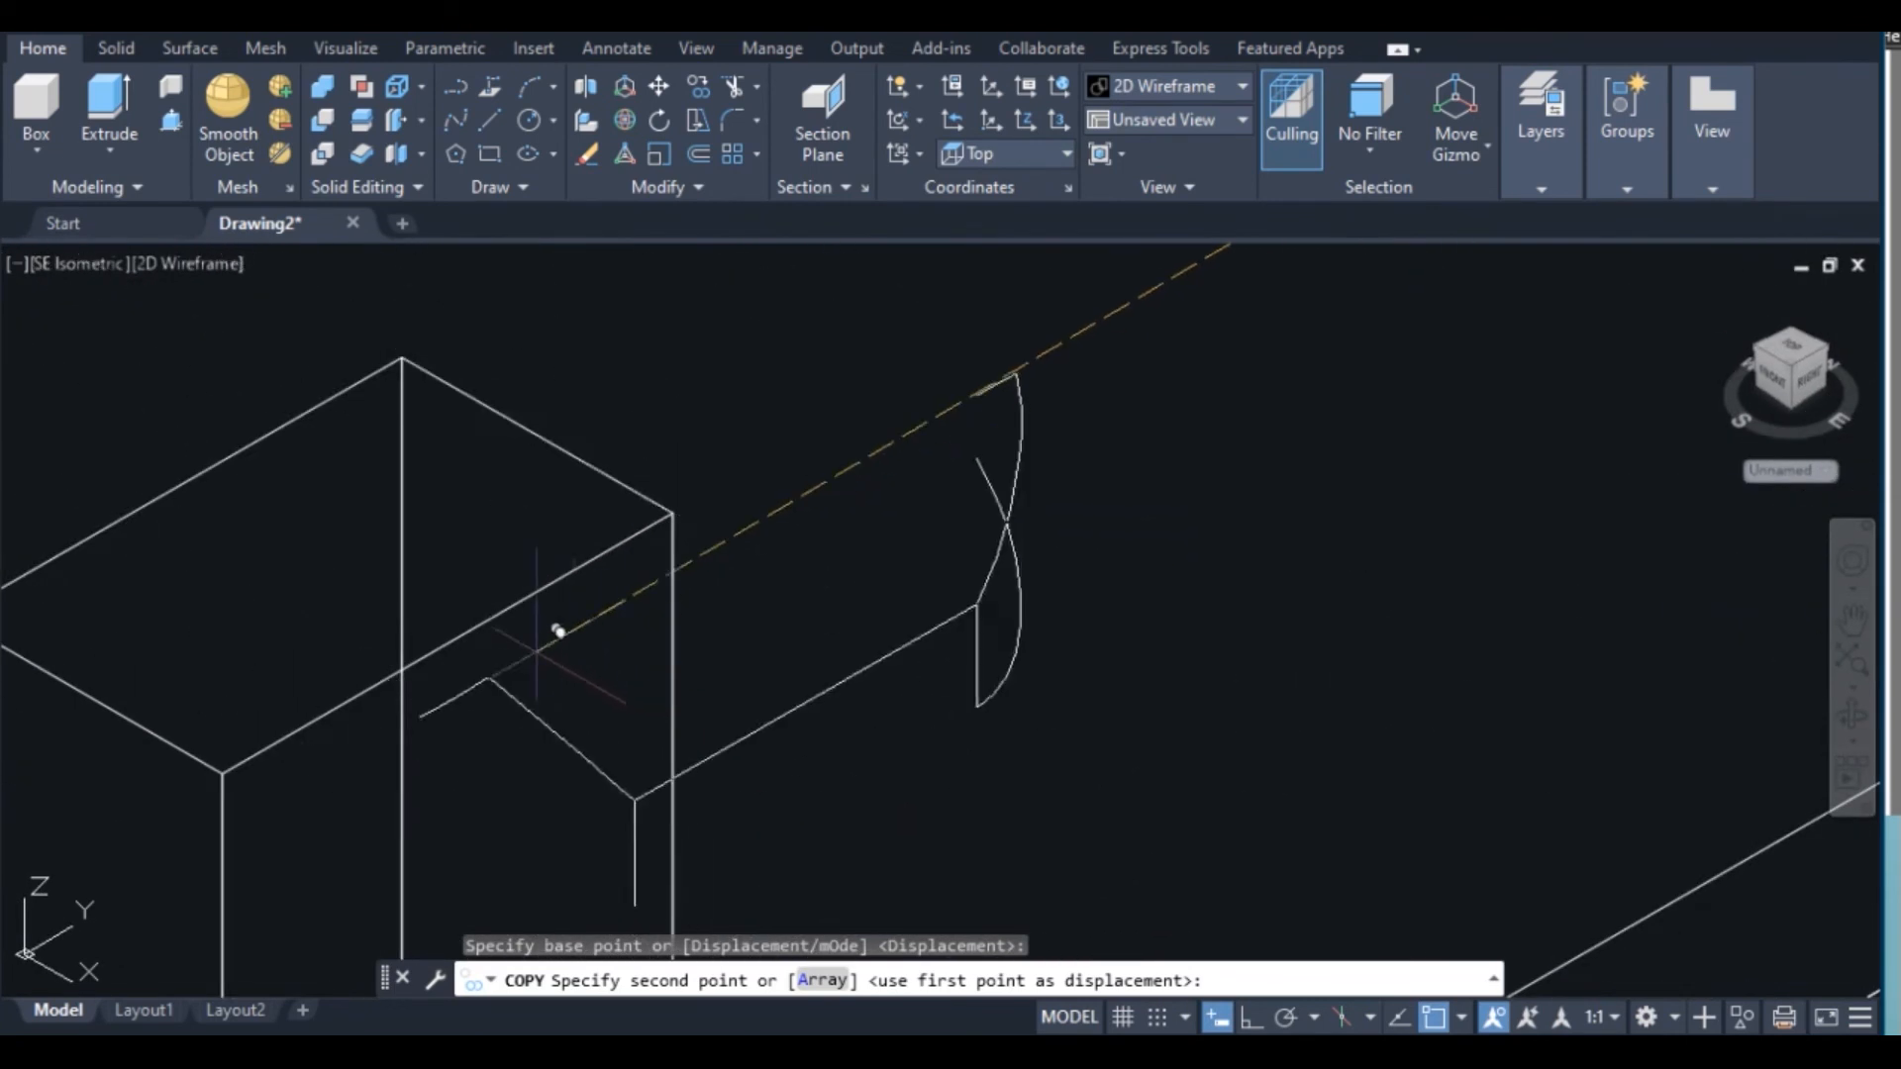
{"action": "scroll", "coordinate": [526, 590], "scroll_direction": "down", "scroll_amount": 2}
{"action": "scroll", "coordinate": [488, 615], "scroll_direction": "up", "scroll_amount": 2}
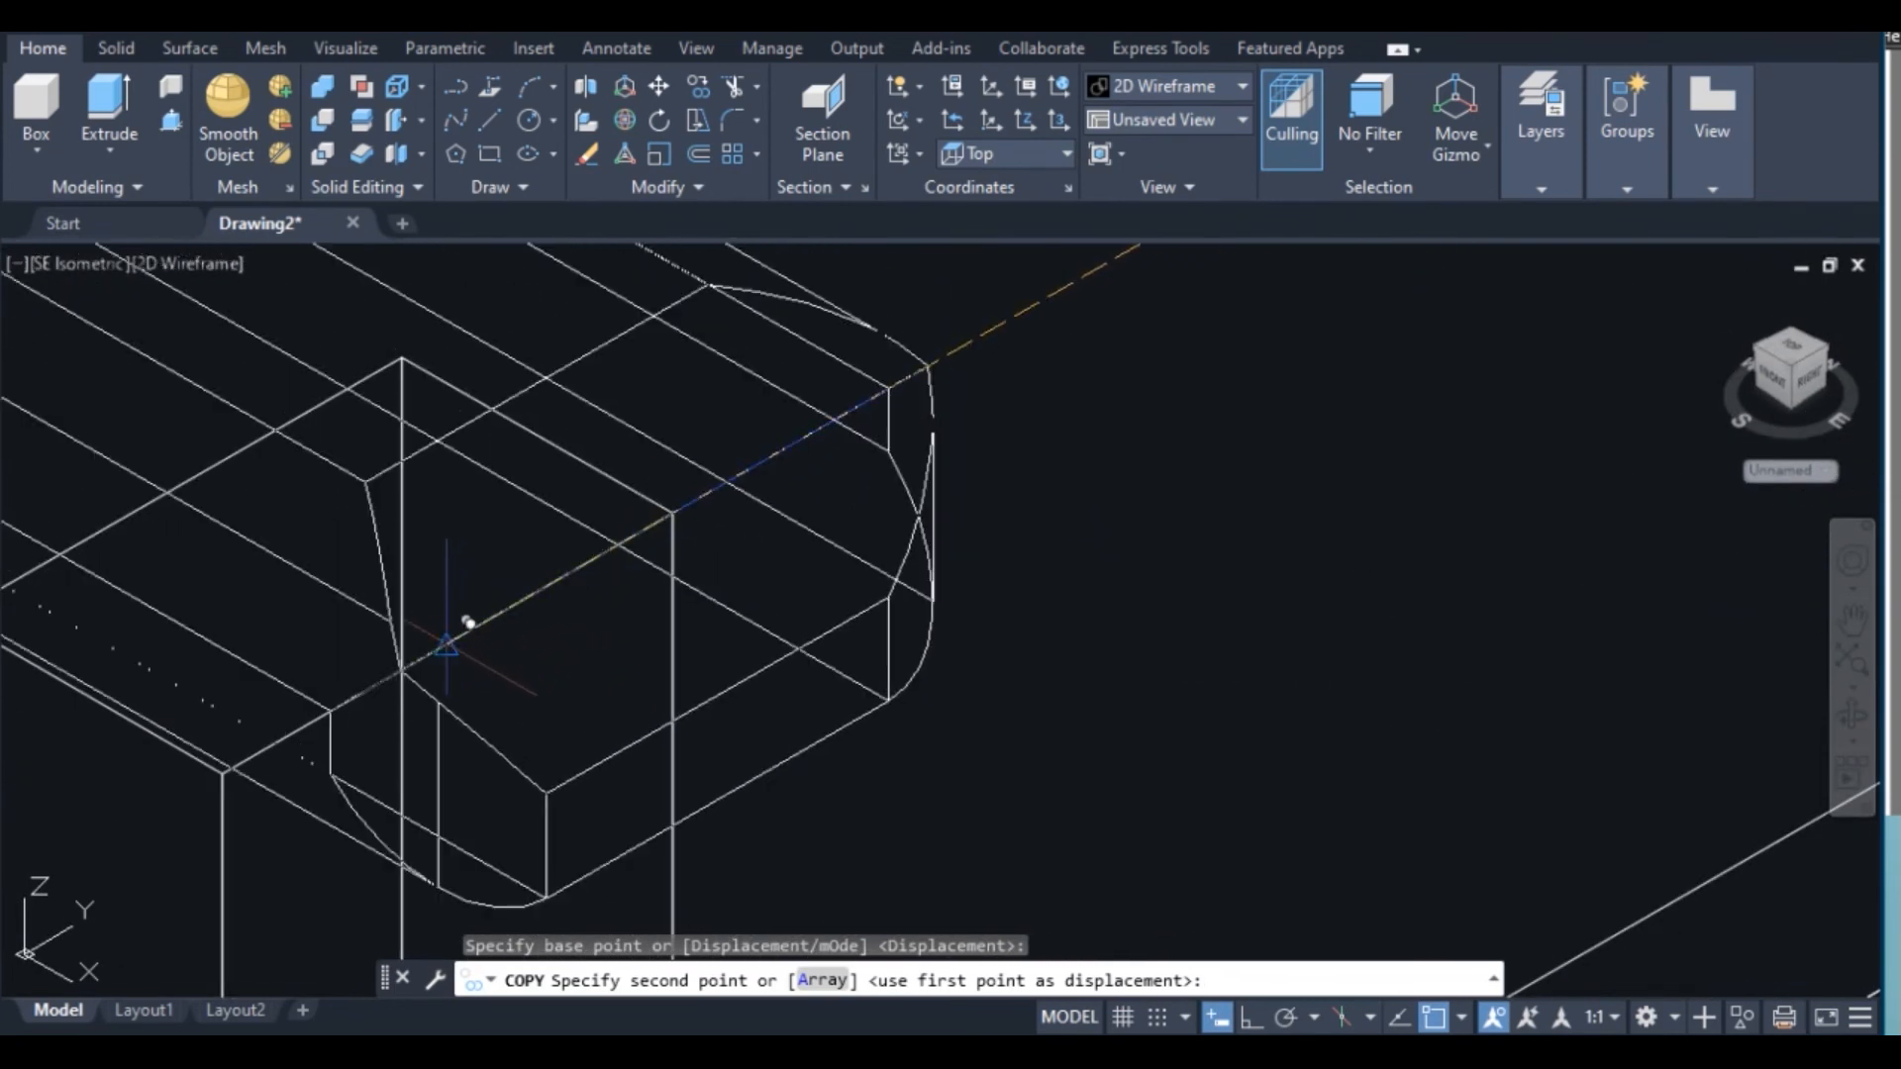
{"action": "left_click", "coordinate": [467, 622]}
{"action": "scroll", "coordinate": [480, 609], "scroll_direction": "down", "scroll_amount": 2}
{"action": "right_click", "coordinate": [491, 617]}
{"action": "left_click", "coordinate": [555, 631]}
{"action": "scroll", "coordinate": [555, 551], "scroll_direction": "down", "scroll_amount": 4}
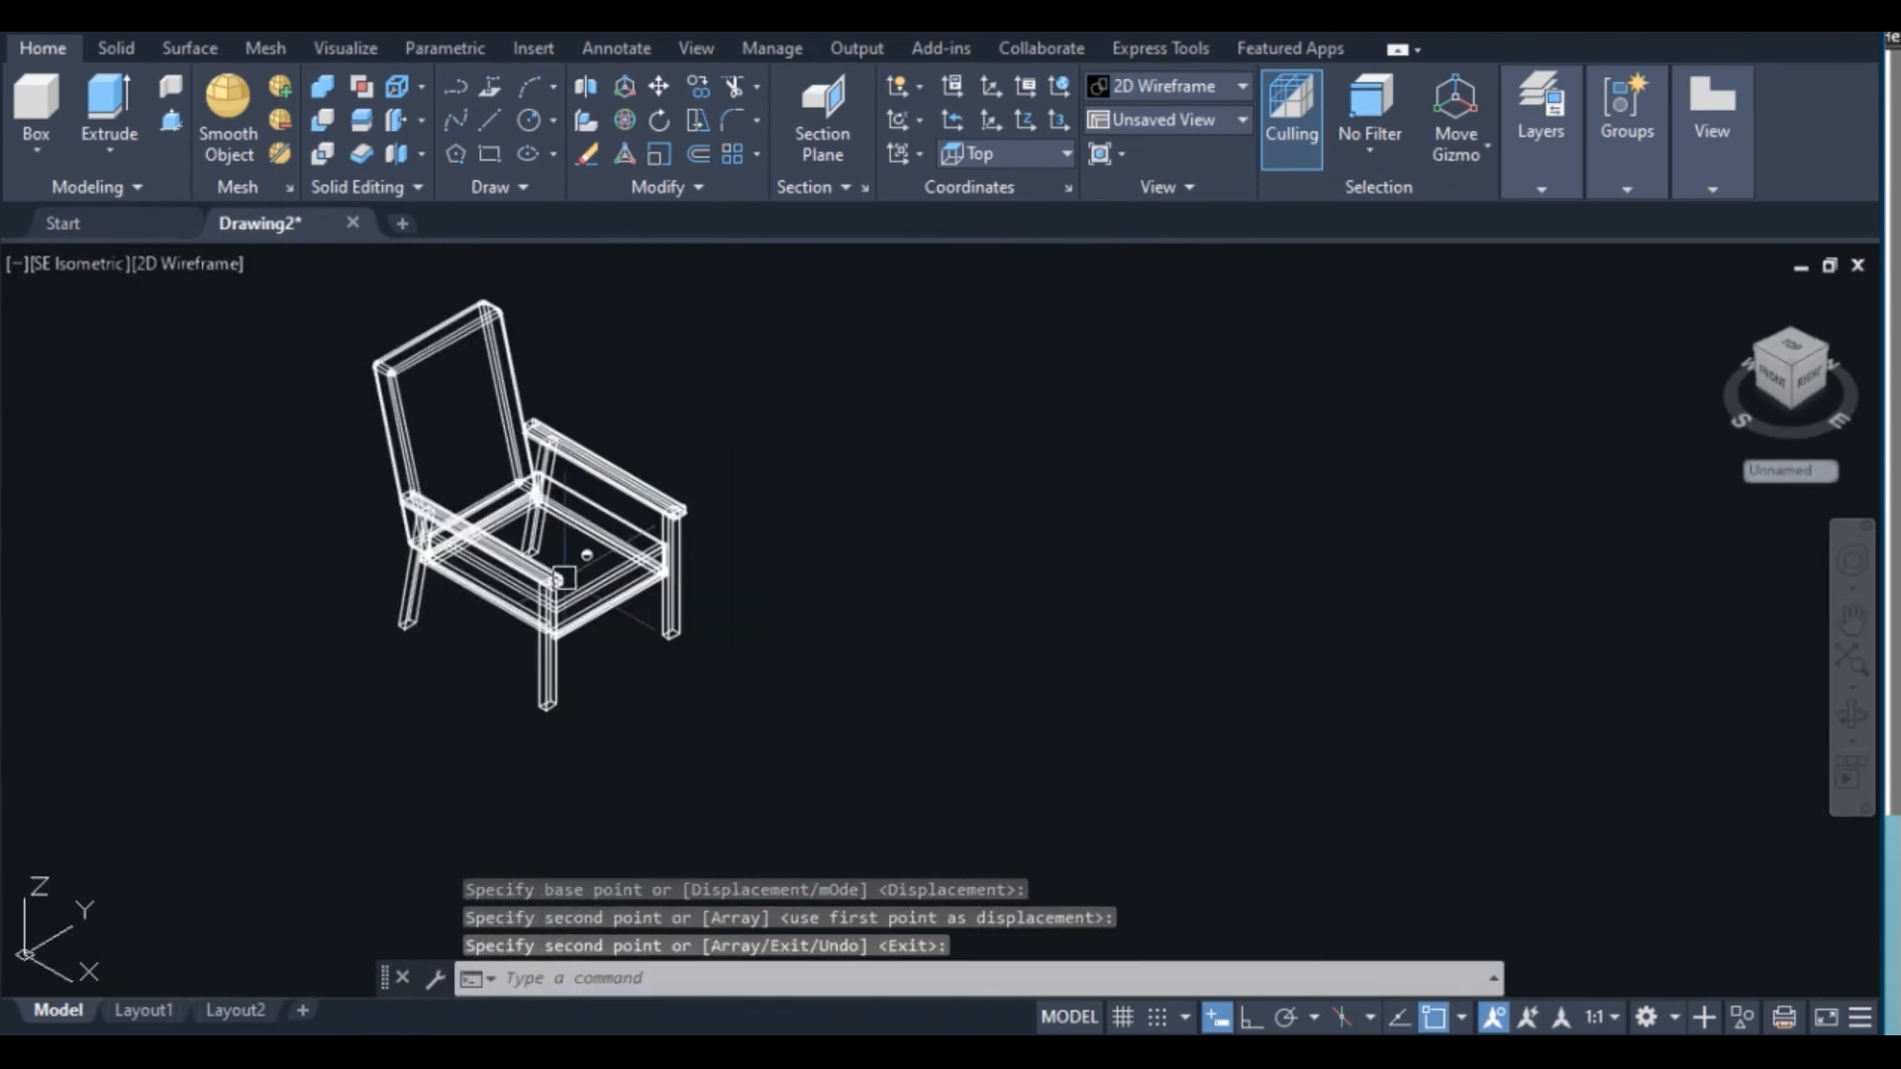
Switch the chair's visual style from 2D Wireframe to Realistic
{"action": "scroll", "coordinate": [351, 313], "scroll_direction": "up", "scroll_amount": 2}
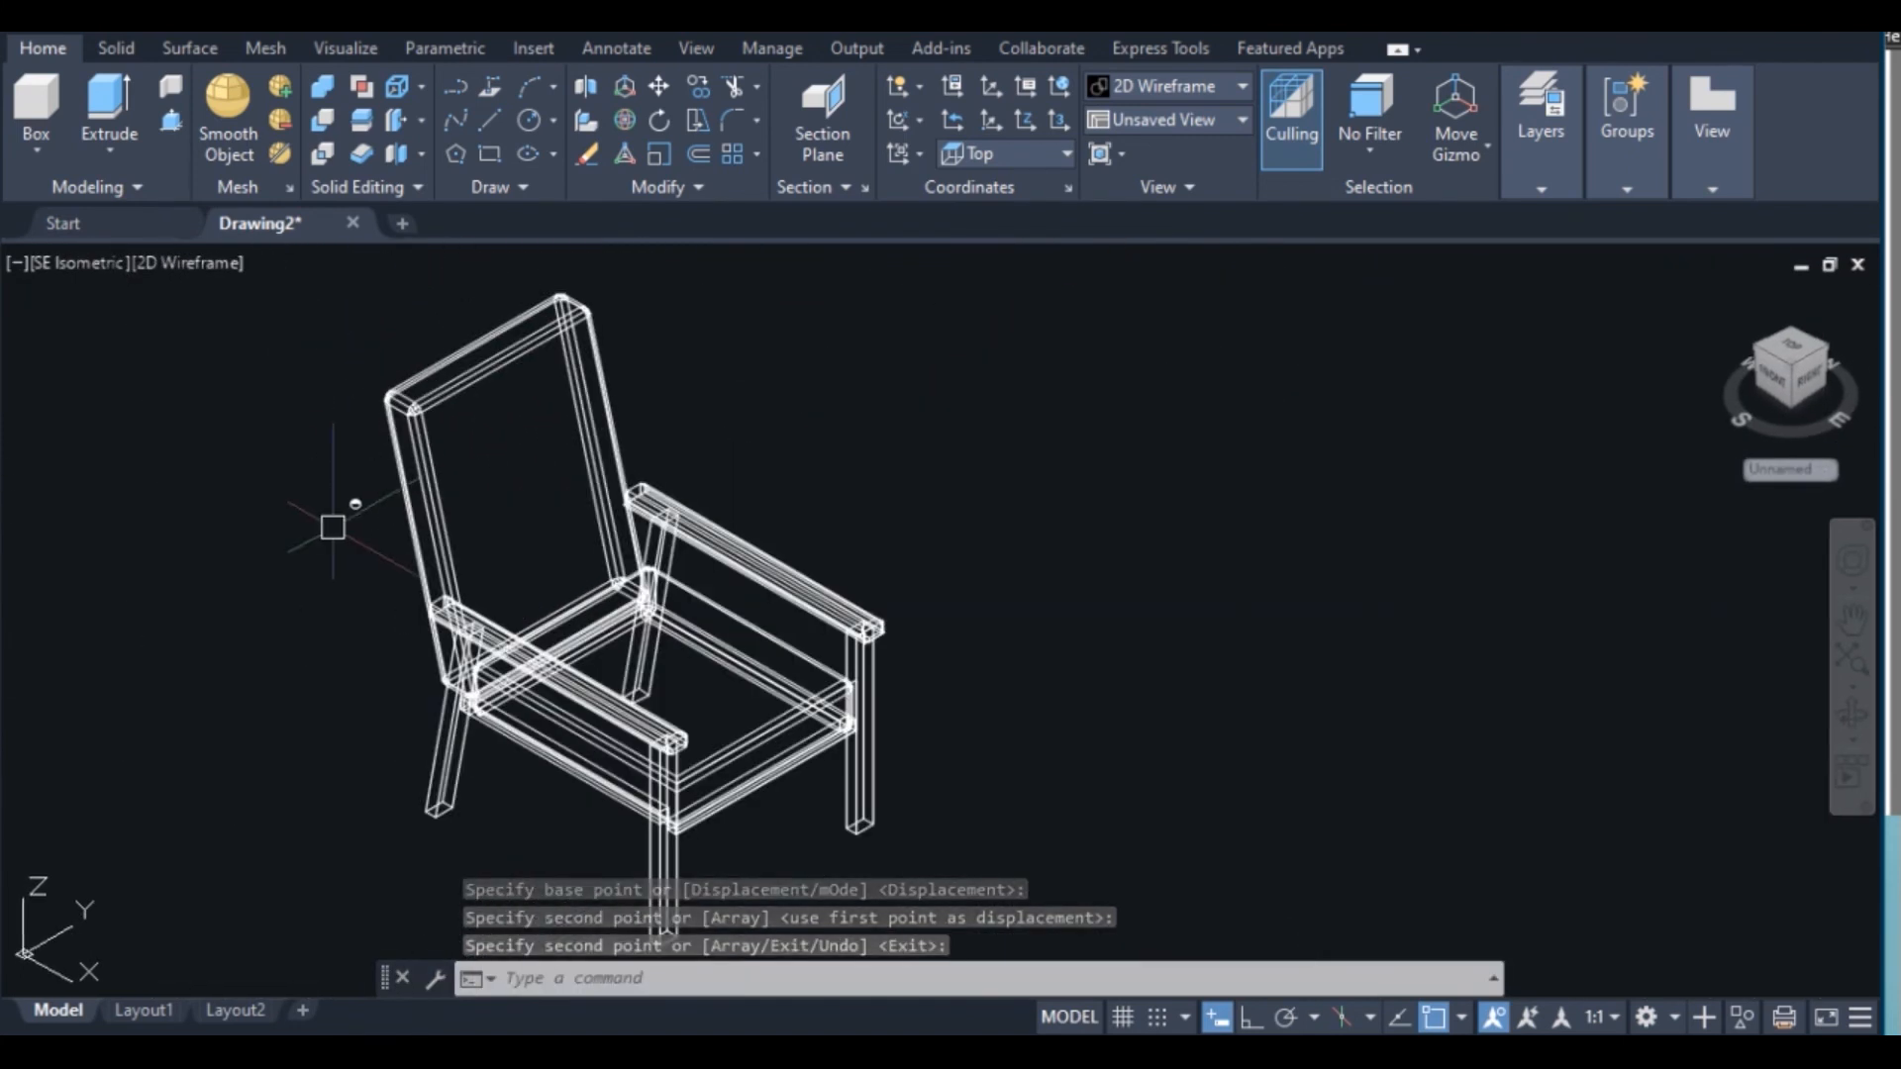
{"action": "left_click", "coordinate": [212, 271]}
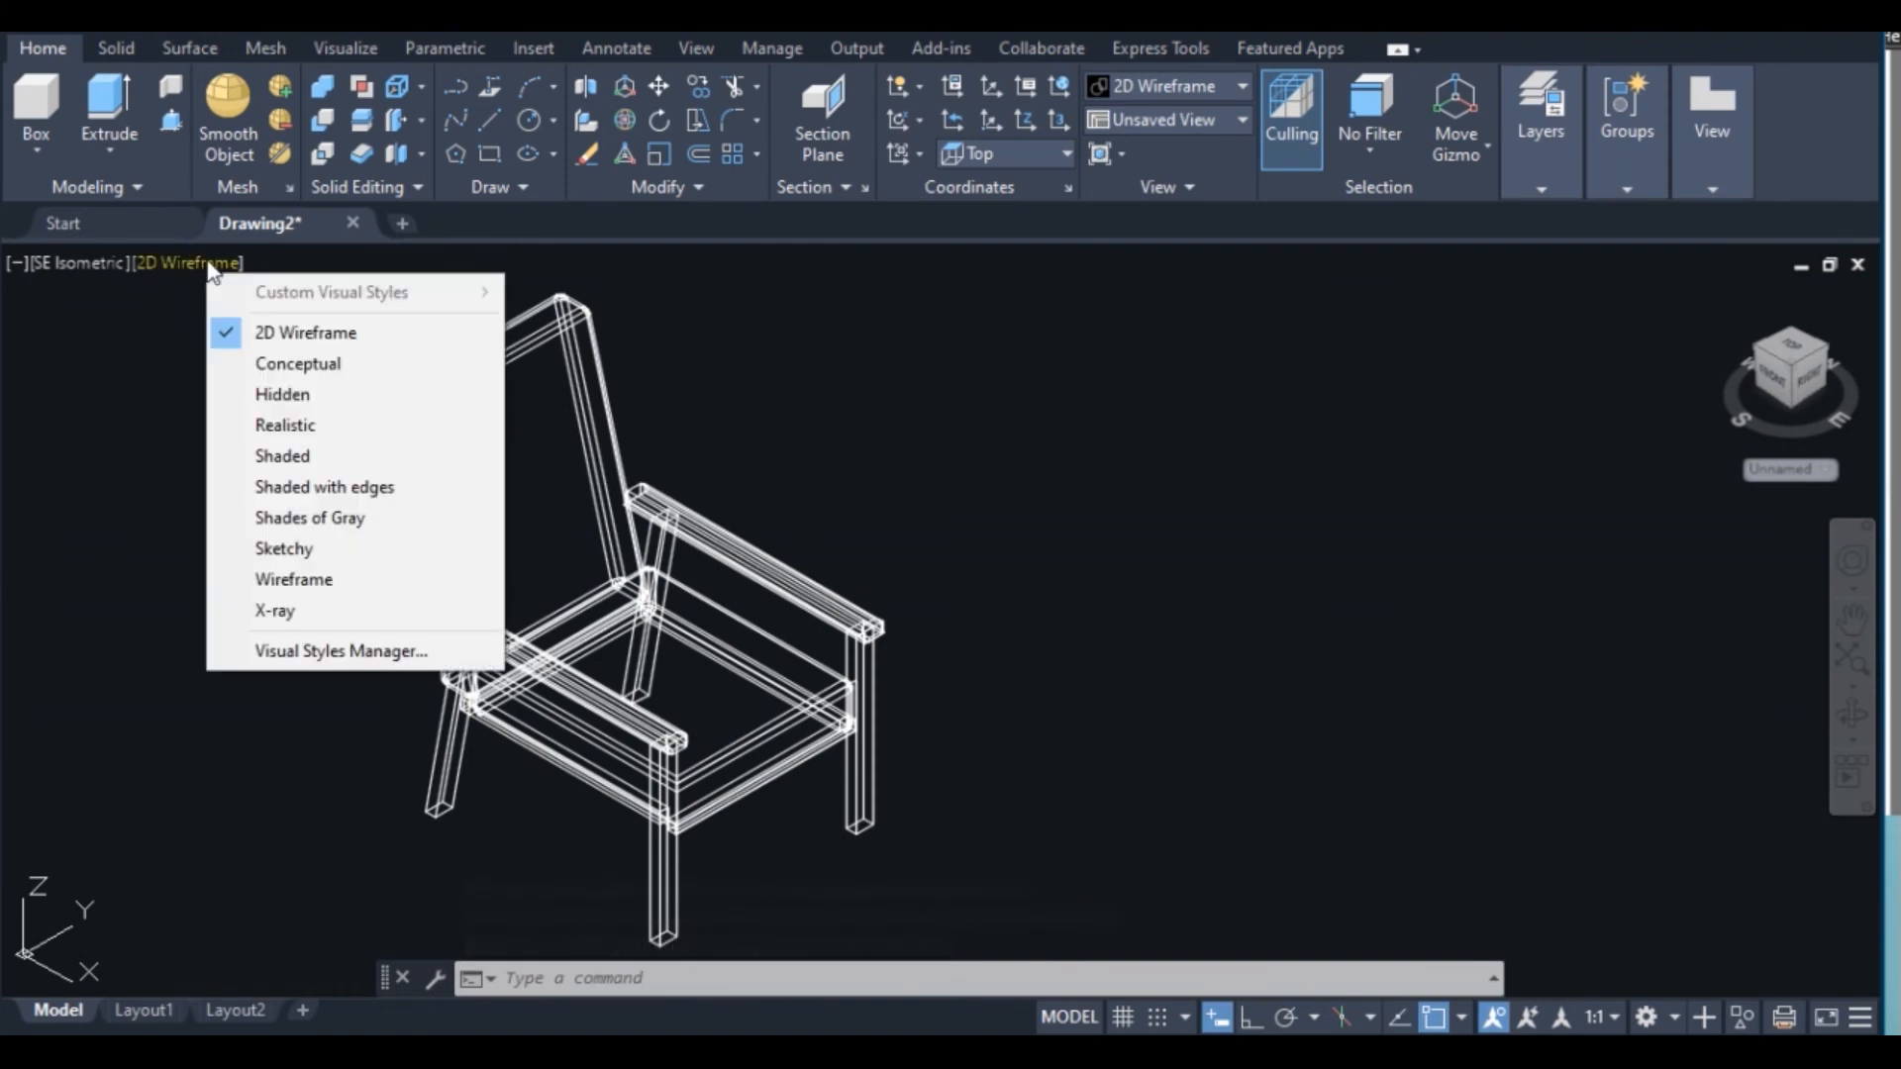
{"action": "left_click", "coordinate": [313, 428]}
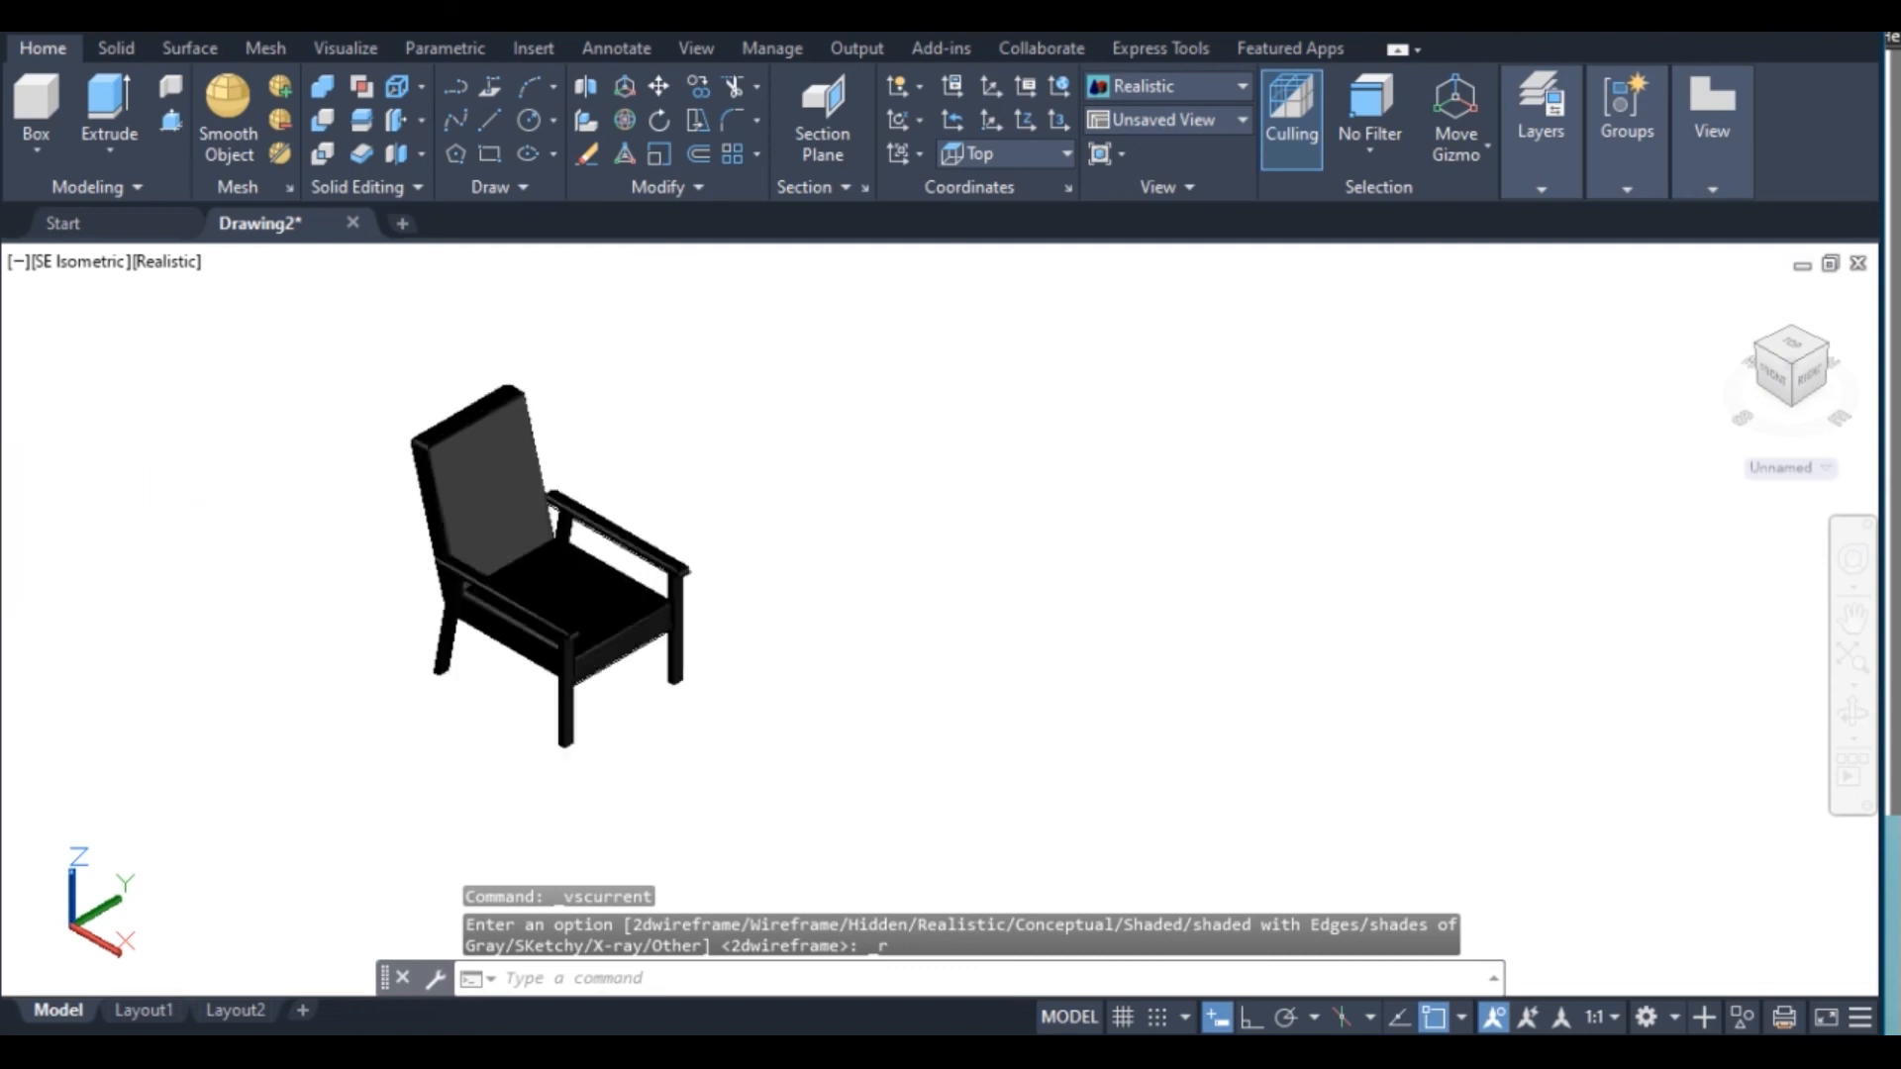
Open the Materials Browser, list the Autodesk Library materials, and enlarge the library list beside the chair
{"action": "left_click", "coordinate": [365, 45]}
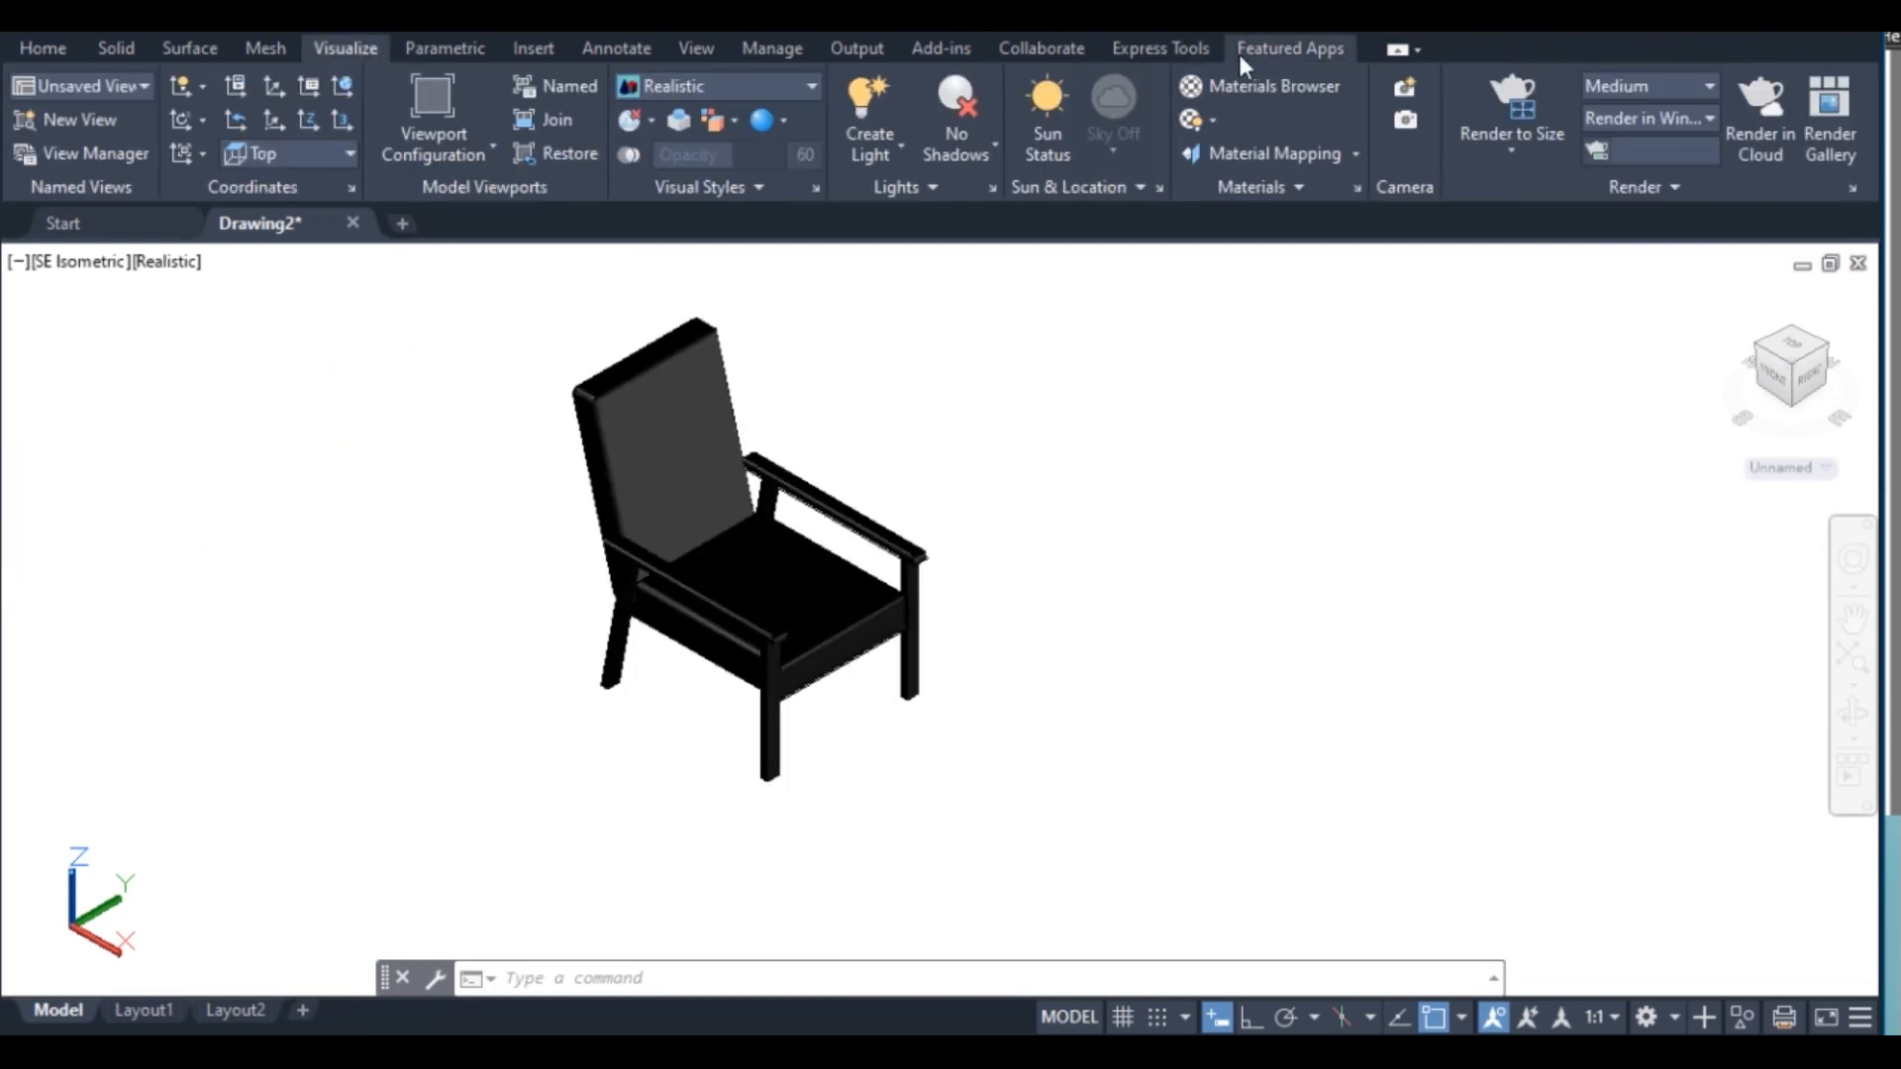
{"action": "left_click", "coordinate": [1239, 87]}
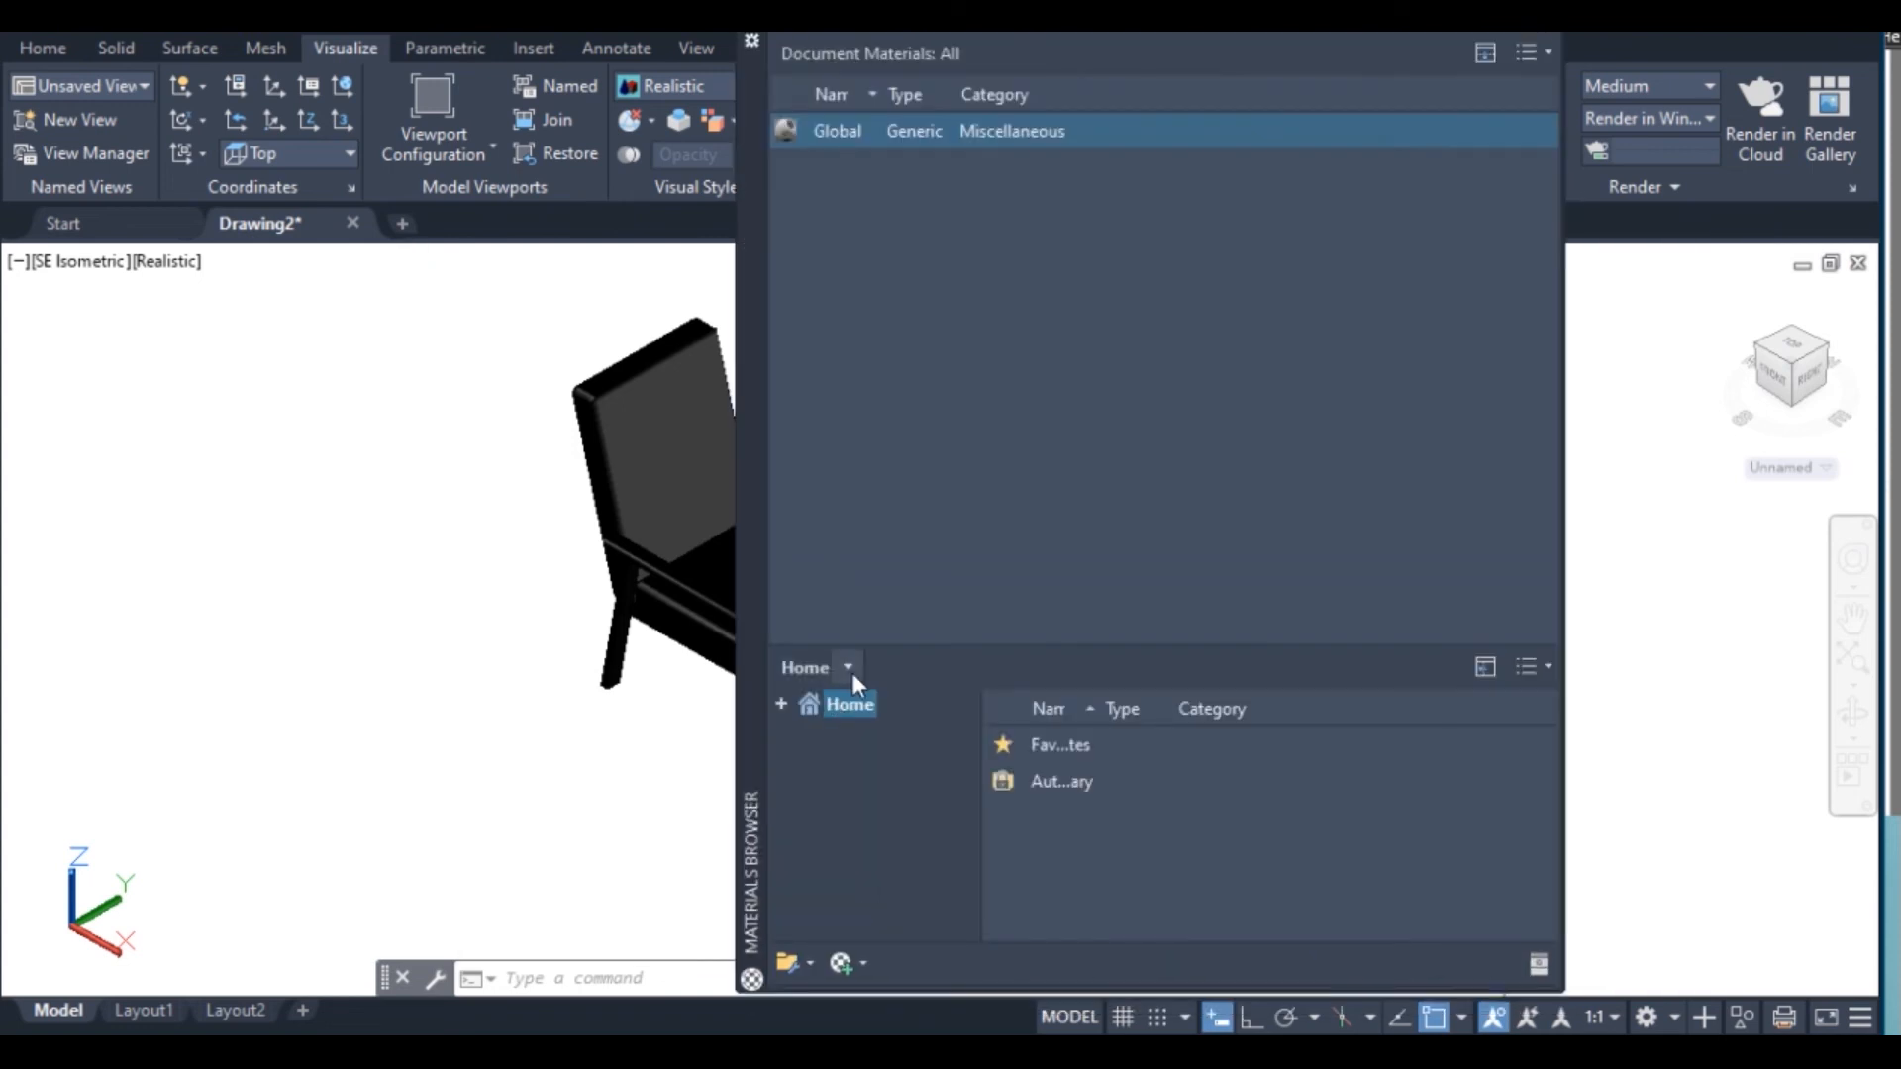
{"action": "left_click", "coordinate": [850, 669]}
{"action": "left_click", "coordinate": [802, 729]}
{"action": "left_click_drag", "start_coordinate": [1104, 627], "coordinate": [1133, 121]}
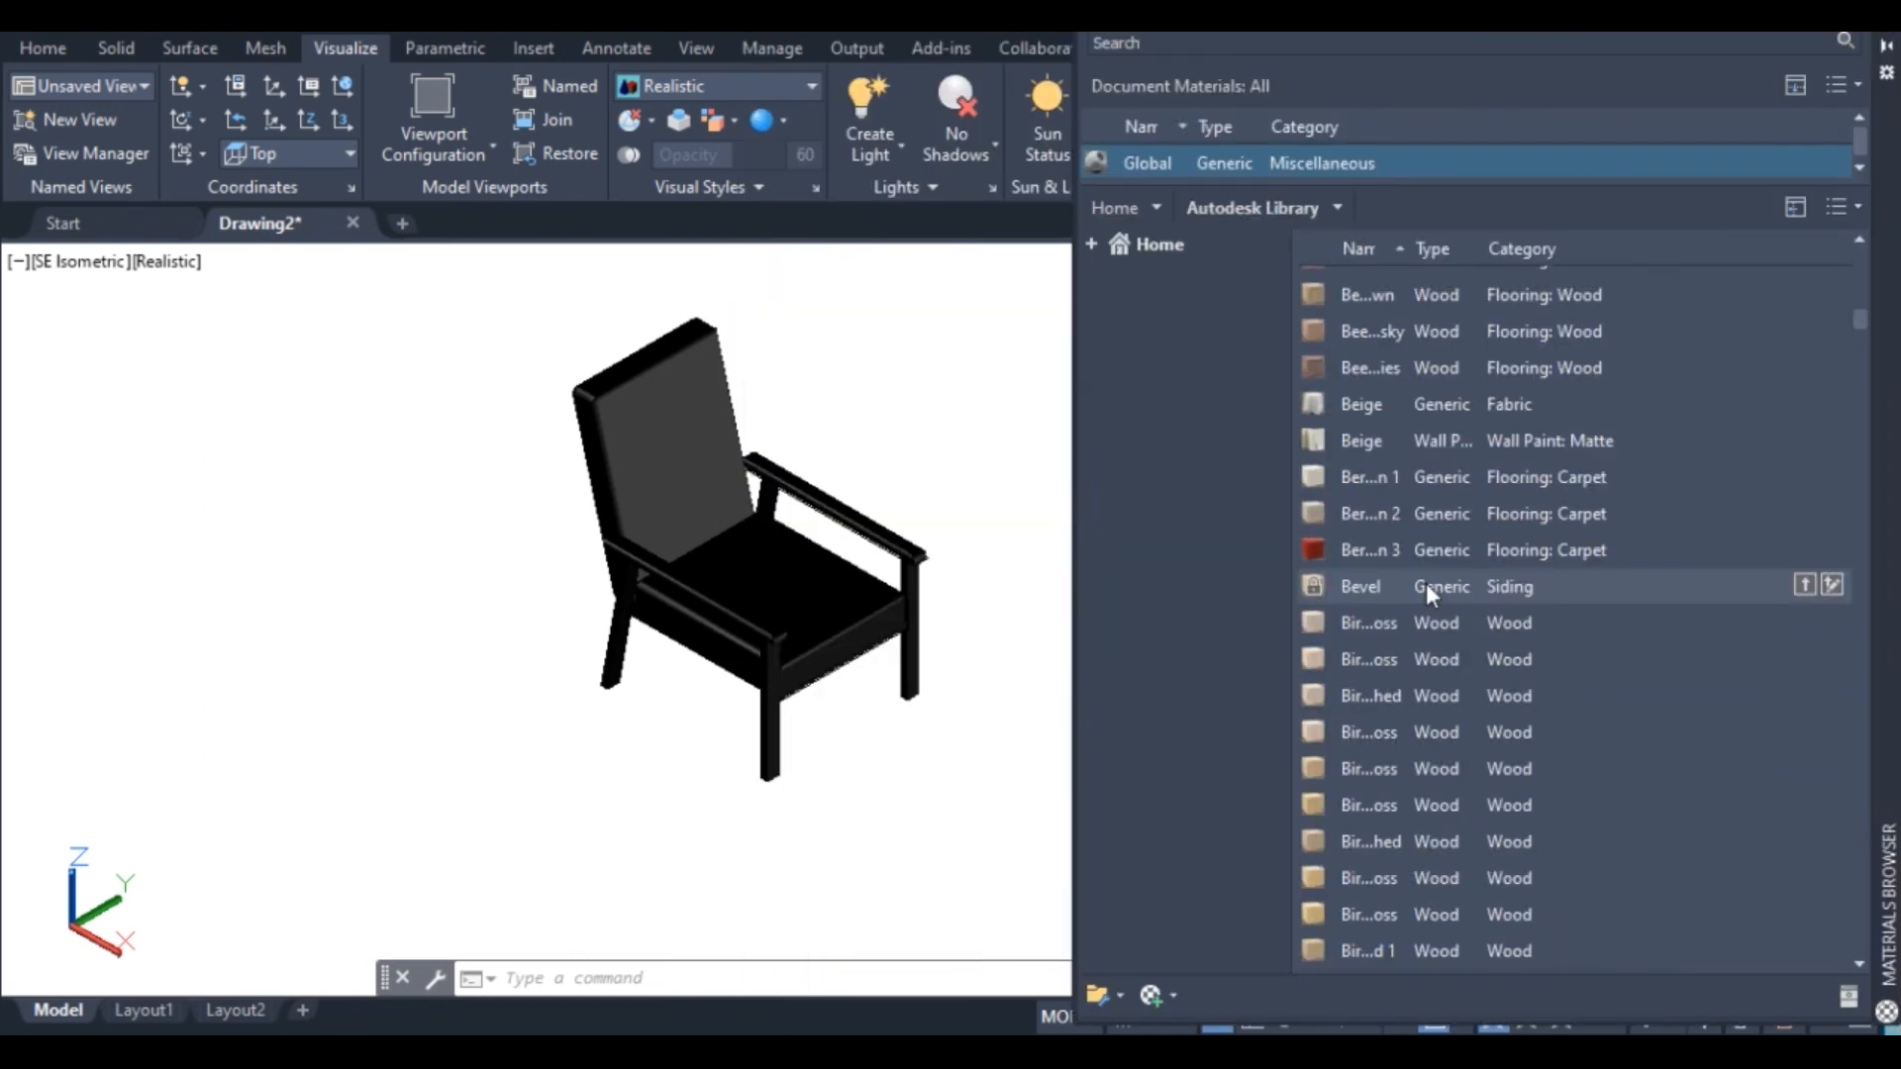
Apply the "Bir...oss" wood material listed just below "Bir...d 1" to both front legs
{"action": "scroll", "coordinate": [1426, 584], "scroll_direction": "down", "scroll_amount": 1}
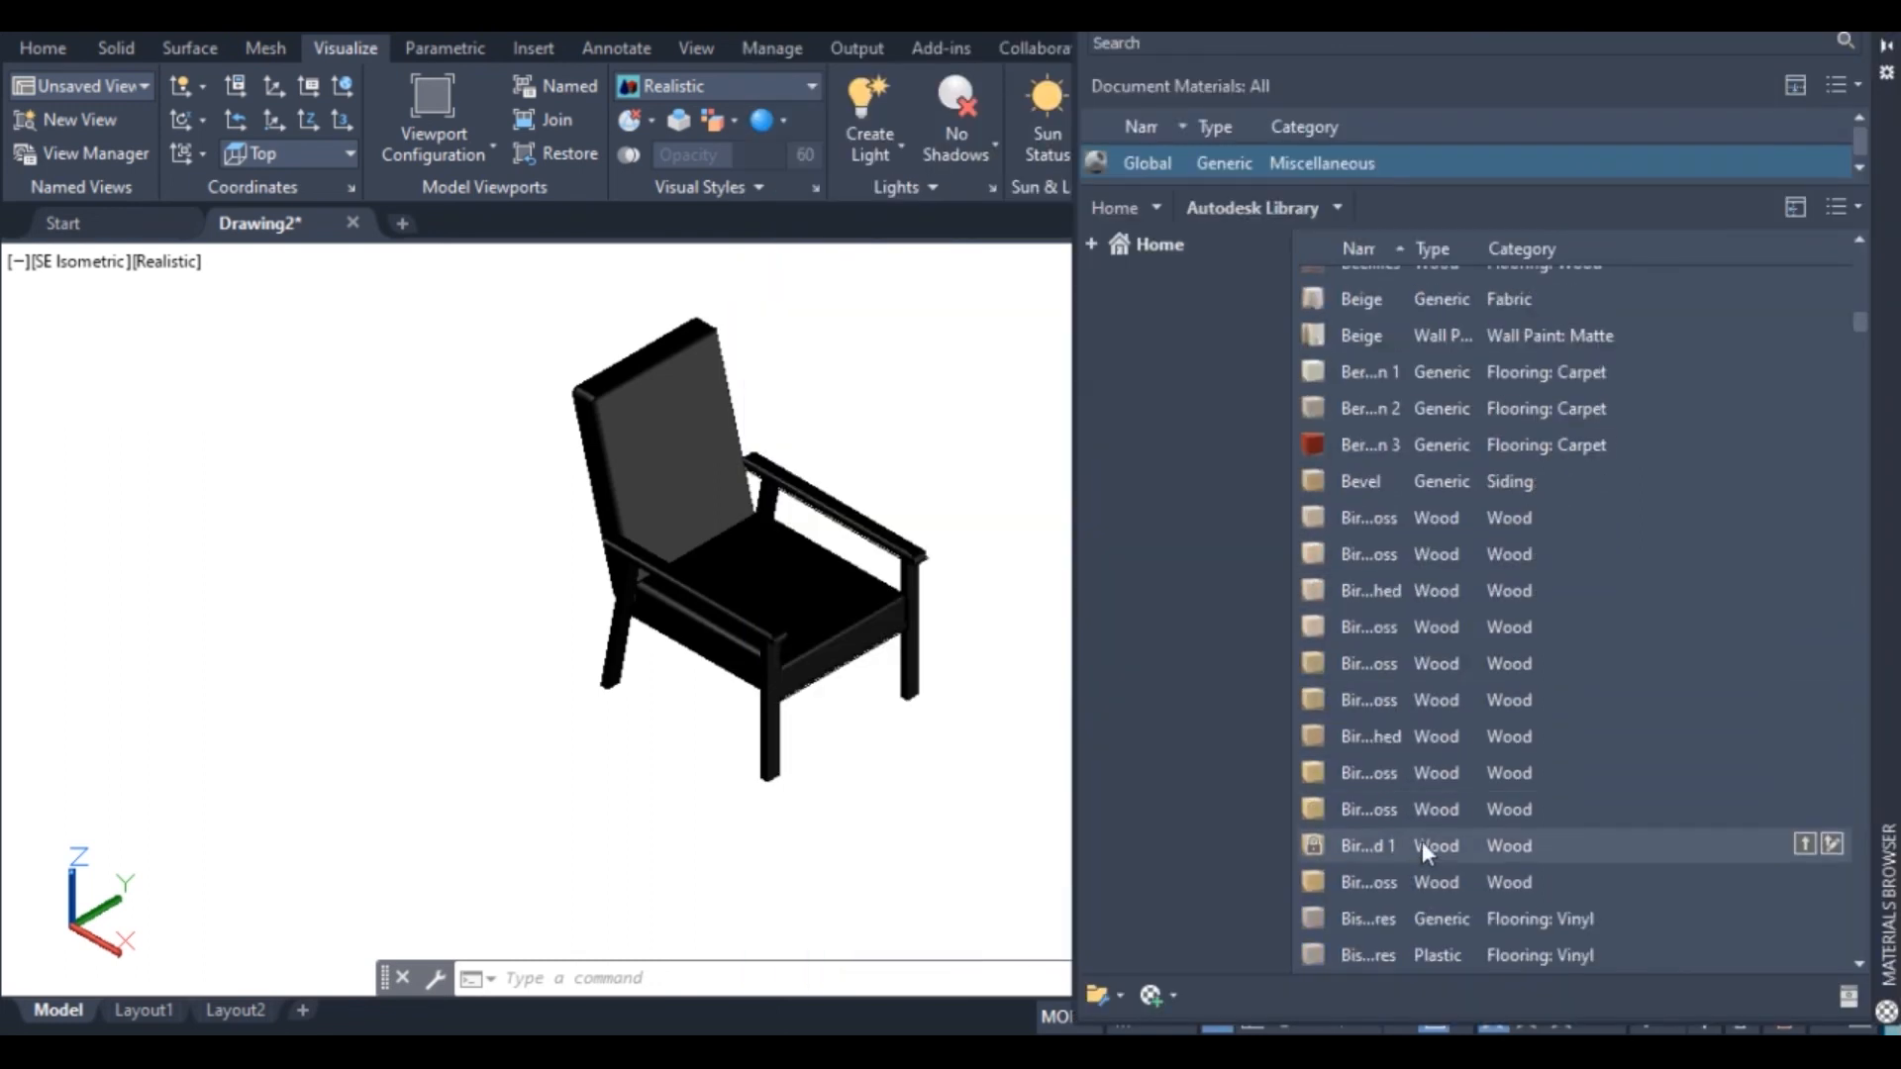
{"action": "left_click_drag", "start_coordinate": [1396, 883], "coordinate": [819, 674]}
{"action": "left_click_drag", "start_coordinate": [773, 749], "coordinate": [770, 743]}
{"action": "scroll", "coordinate": [844, 612], "scroll_direction": "up", "scroll_amount": 3}
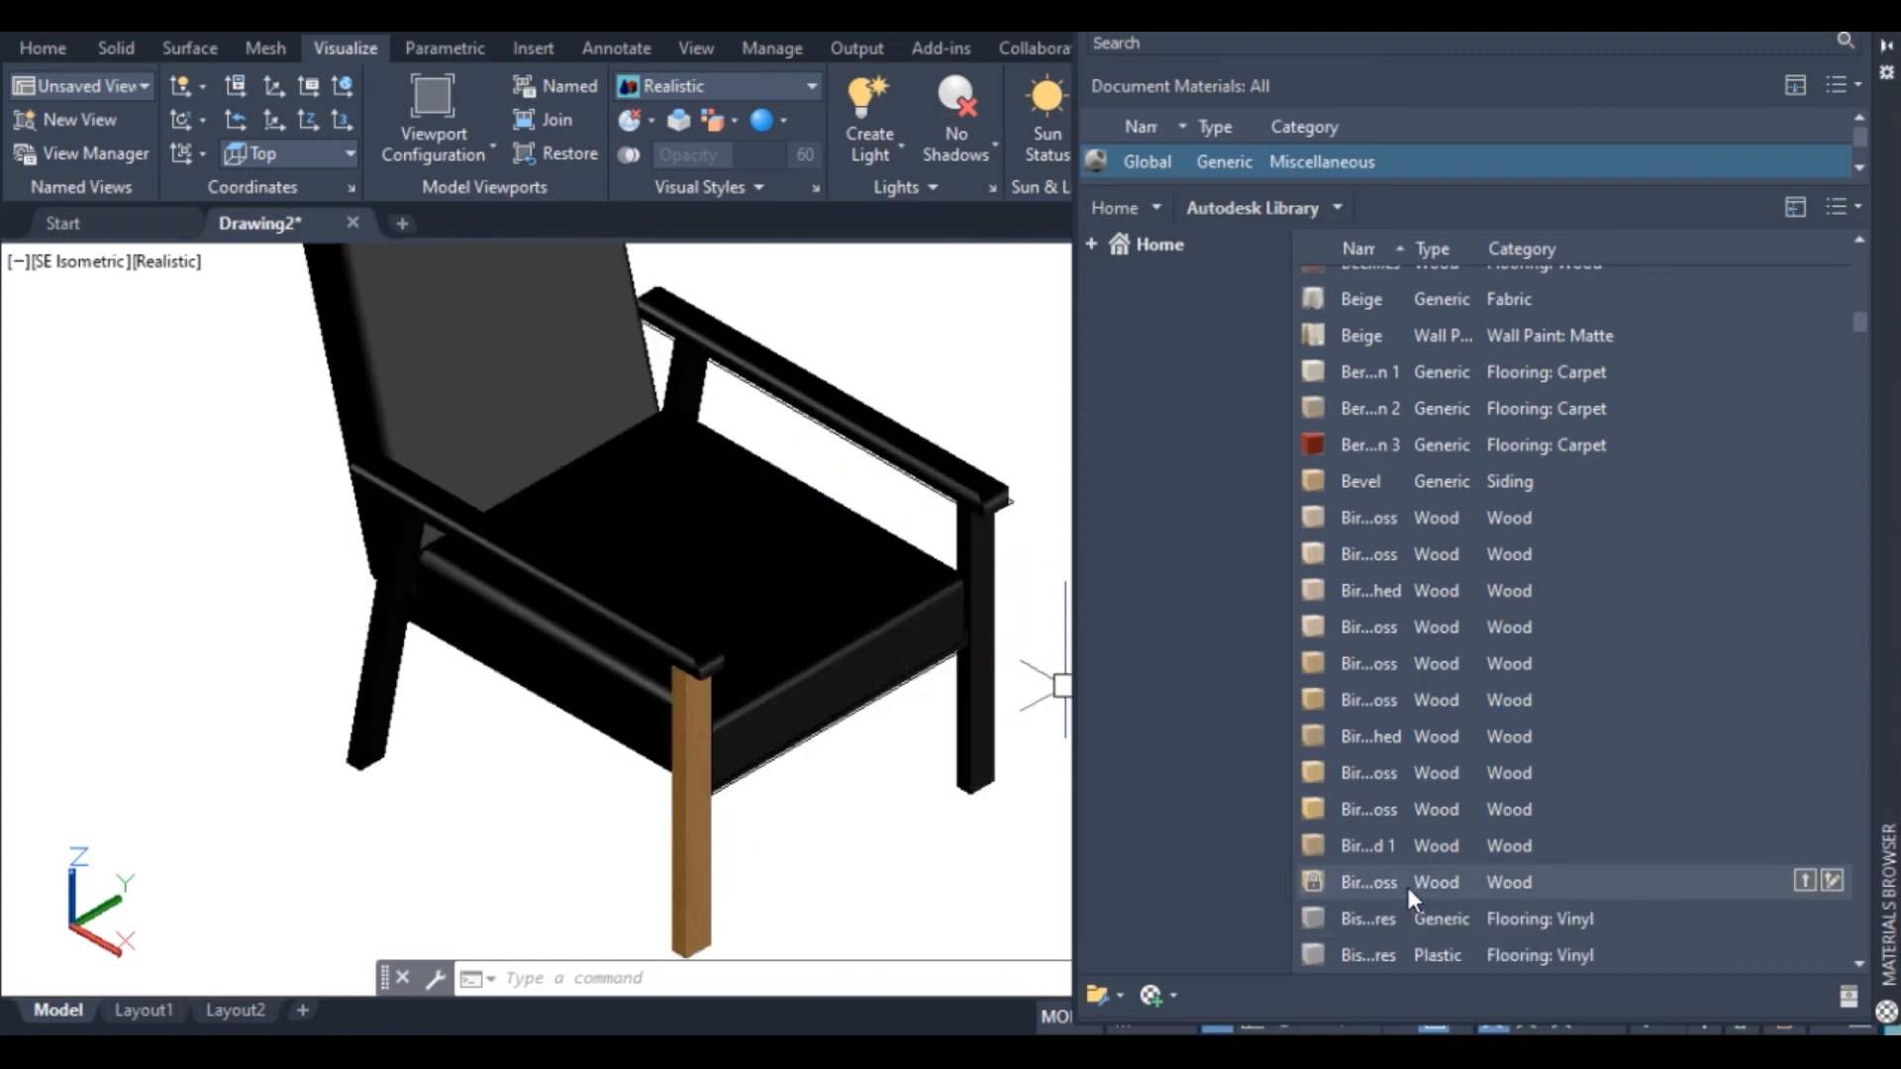
{"action": "left_click_drag", "start_coordinate": [1408, 887], "coordinate": [1060, 771]}
{"action": "left_click_drag", "start_coordinate": [977, 698], "coordinate": [971, 687]}
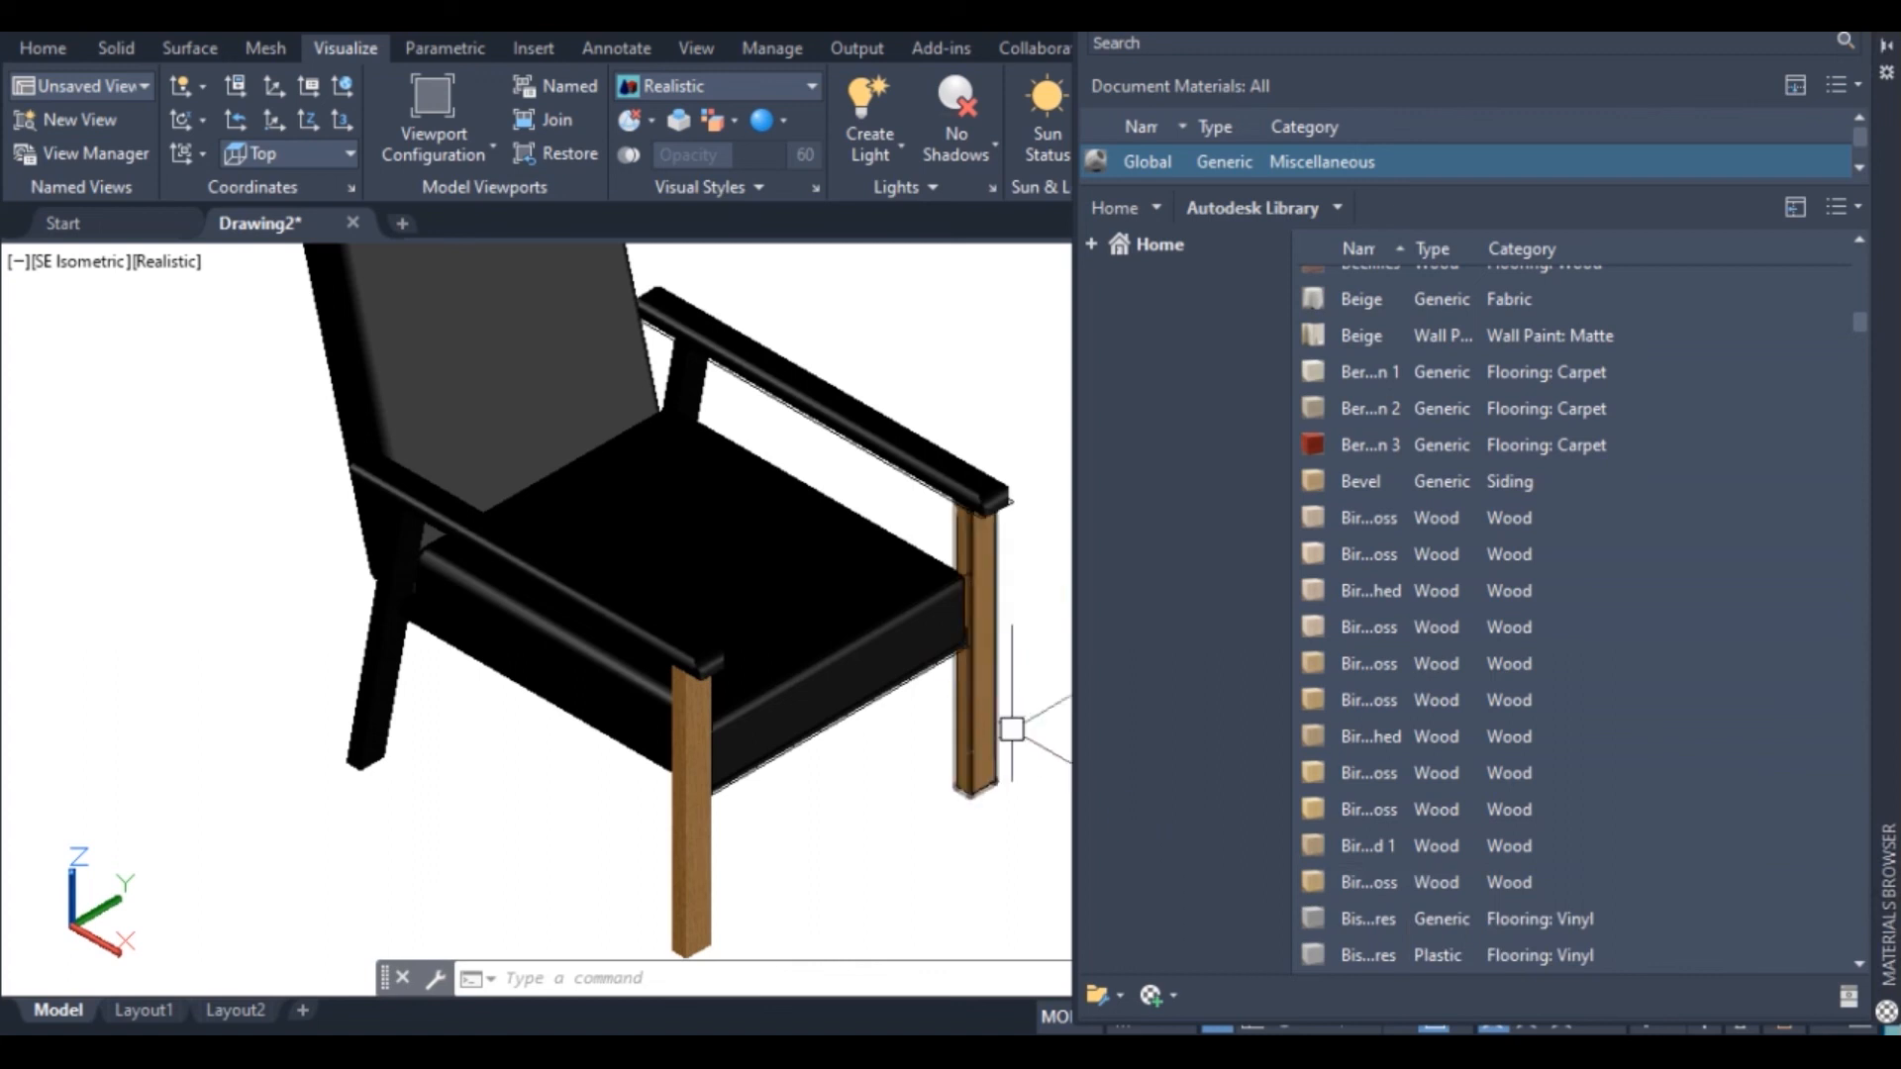
Apply the same "Bir...oss" wood material to the far armrest and the near rear leg
{"action": "left_click_drag", "start_coordinate": [1363, 885], "coordinate": [895, 446]}
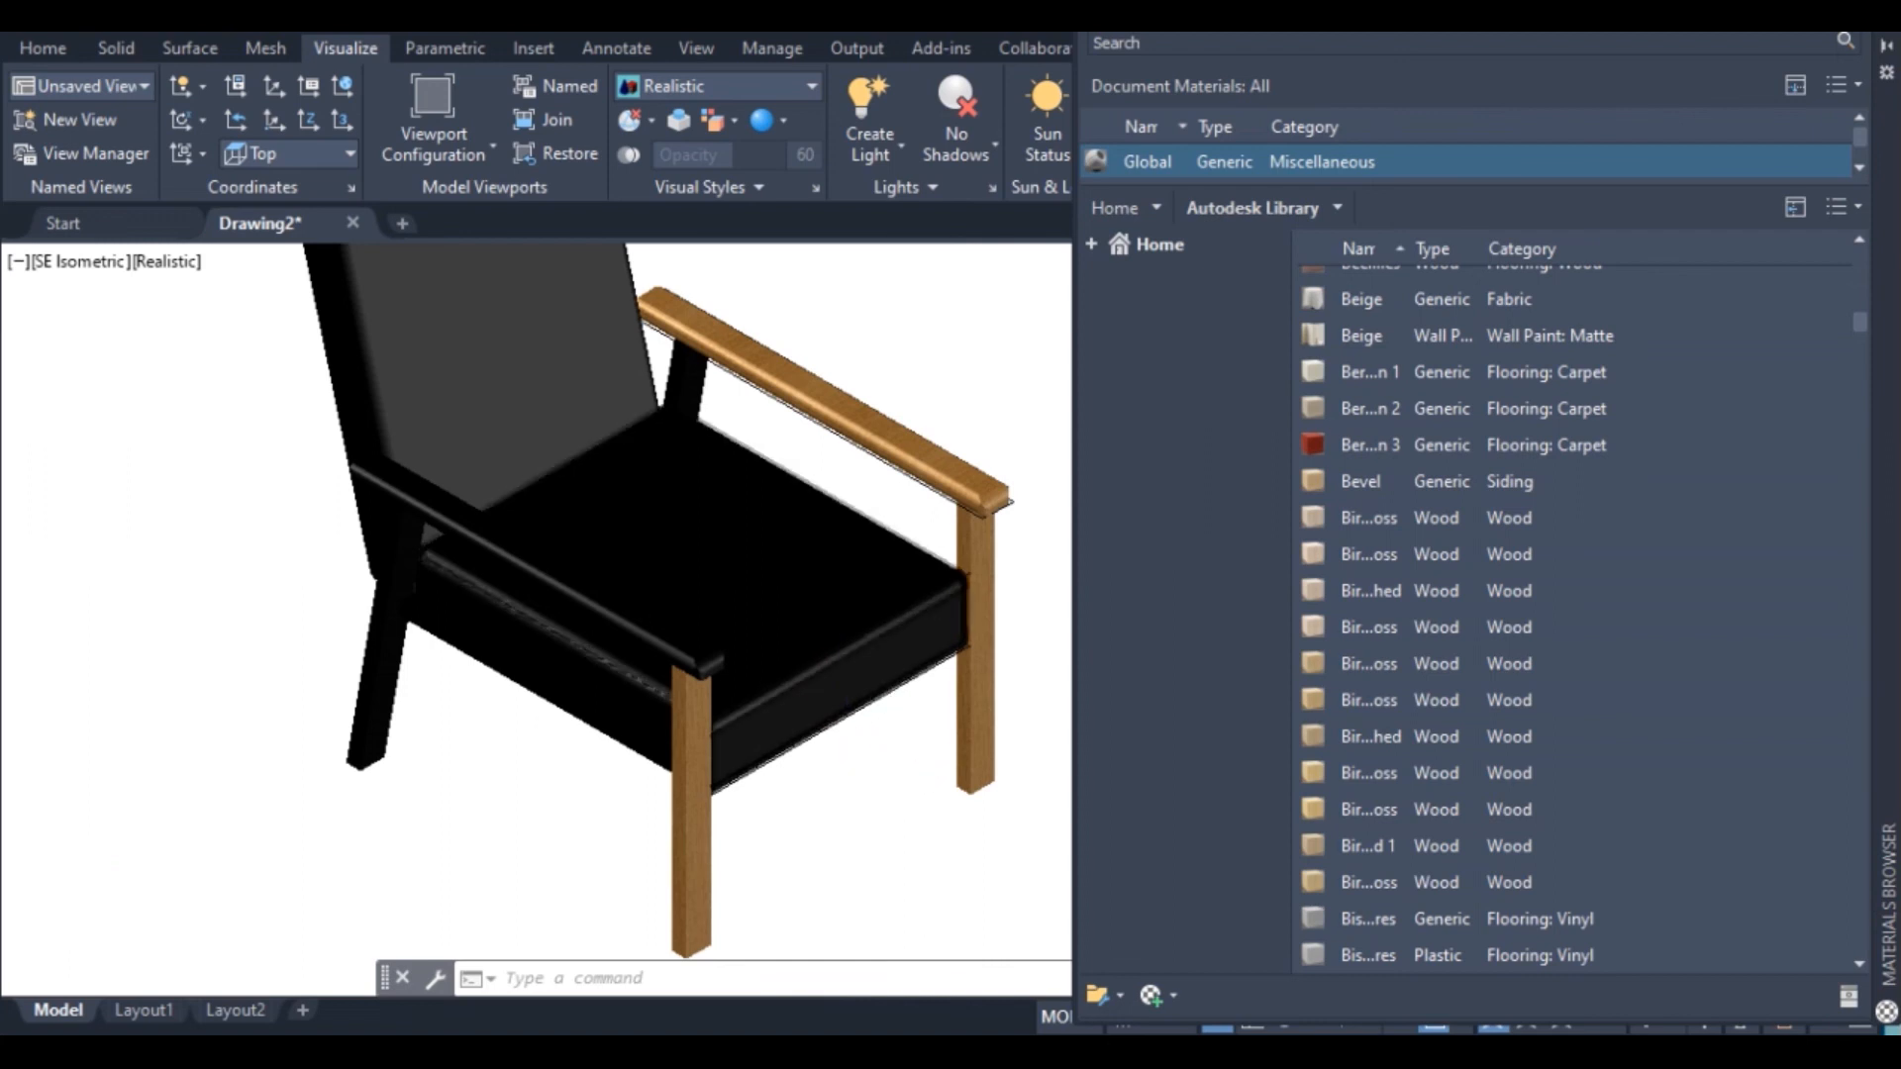
{"action": "scroll", "coordinate": [844, 683], "scroll_direction": "up", "scroll_amount": 5}
{"action": "scroll", "coordinate": [845, 702], "scroll_direction": "down", "scroll_amount": 5}
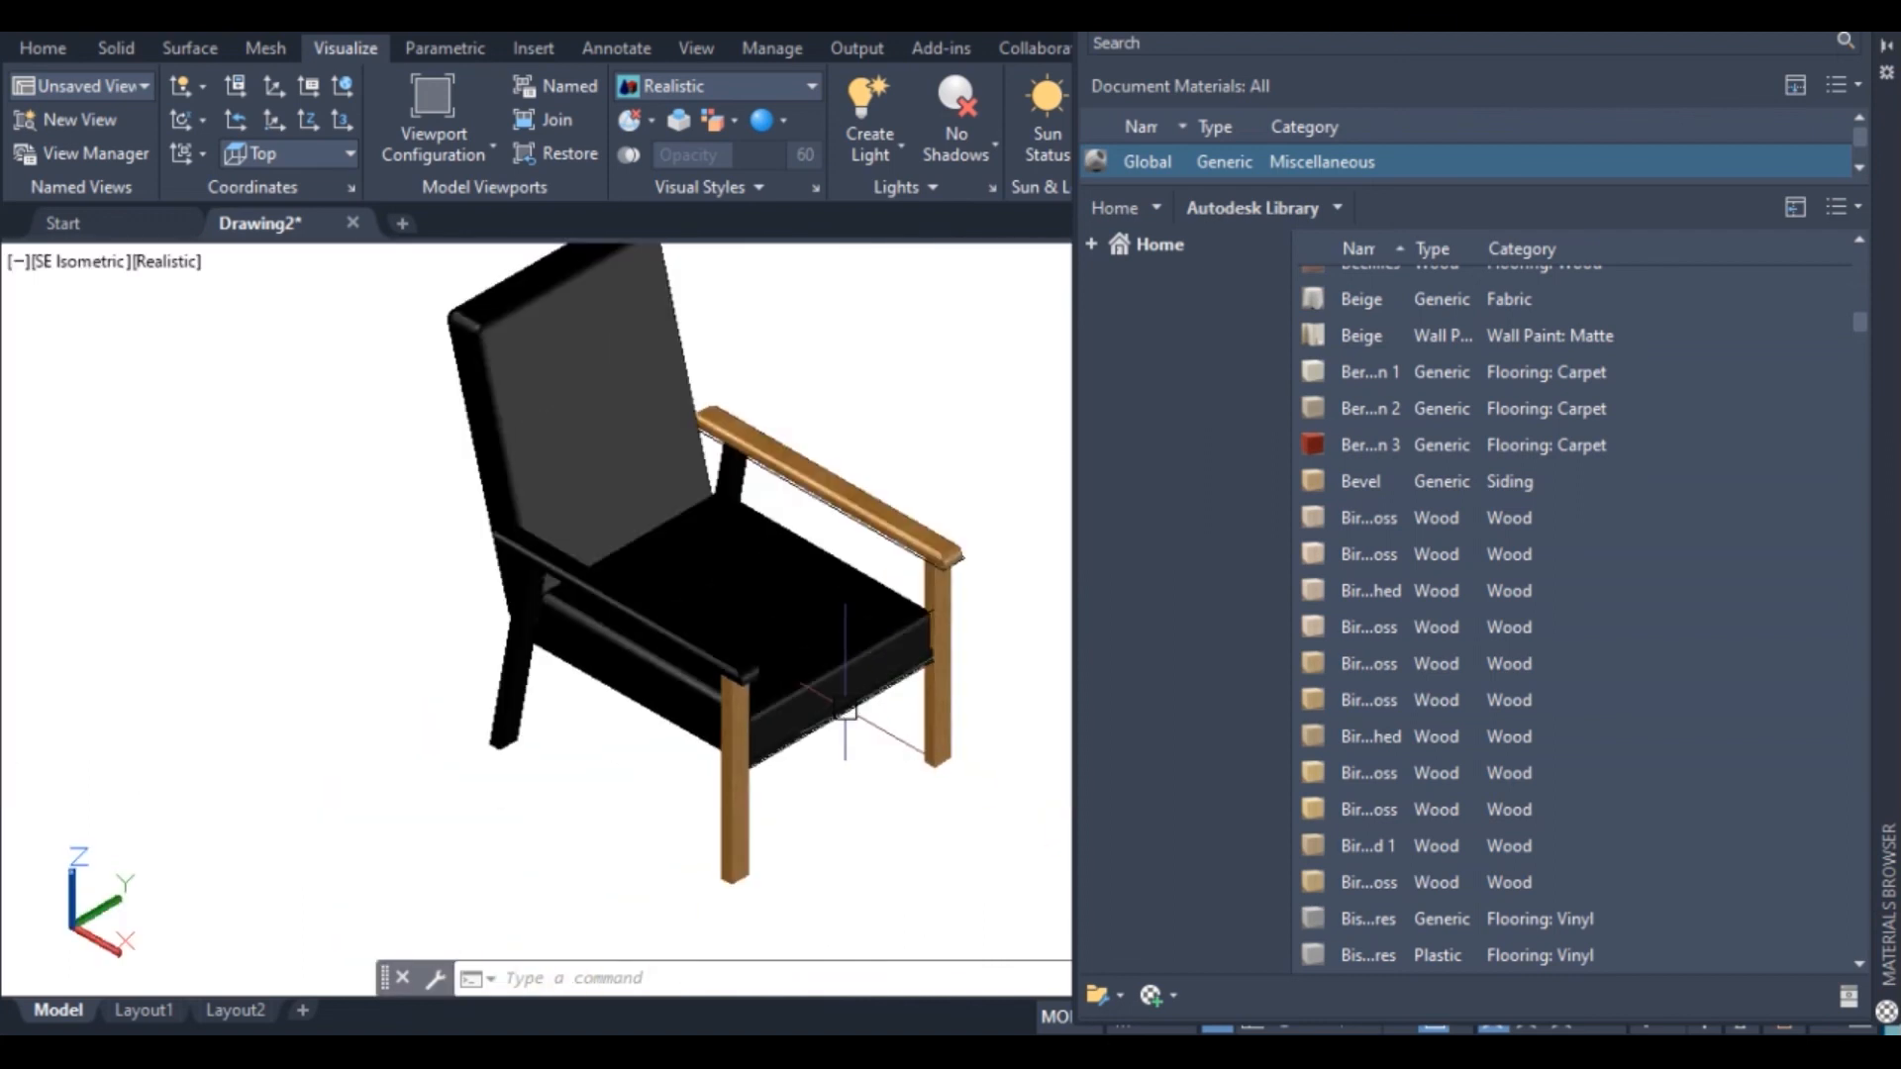
{"action": "scroll", "coordinate": [844, 708], "scroll_direction": "up", "scroll_amount": 6}
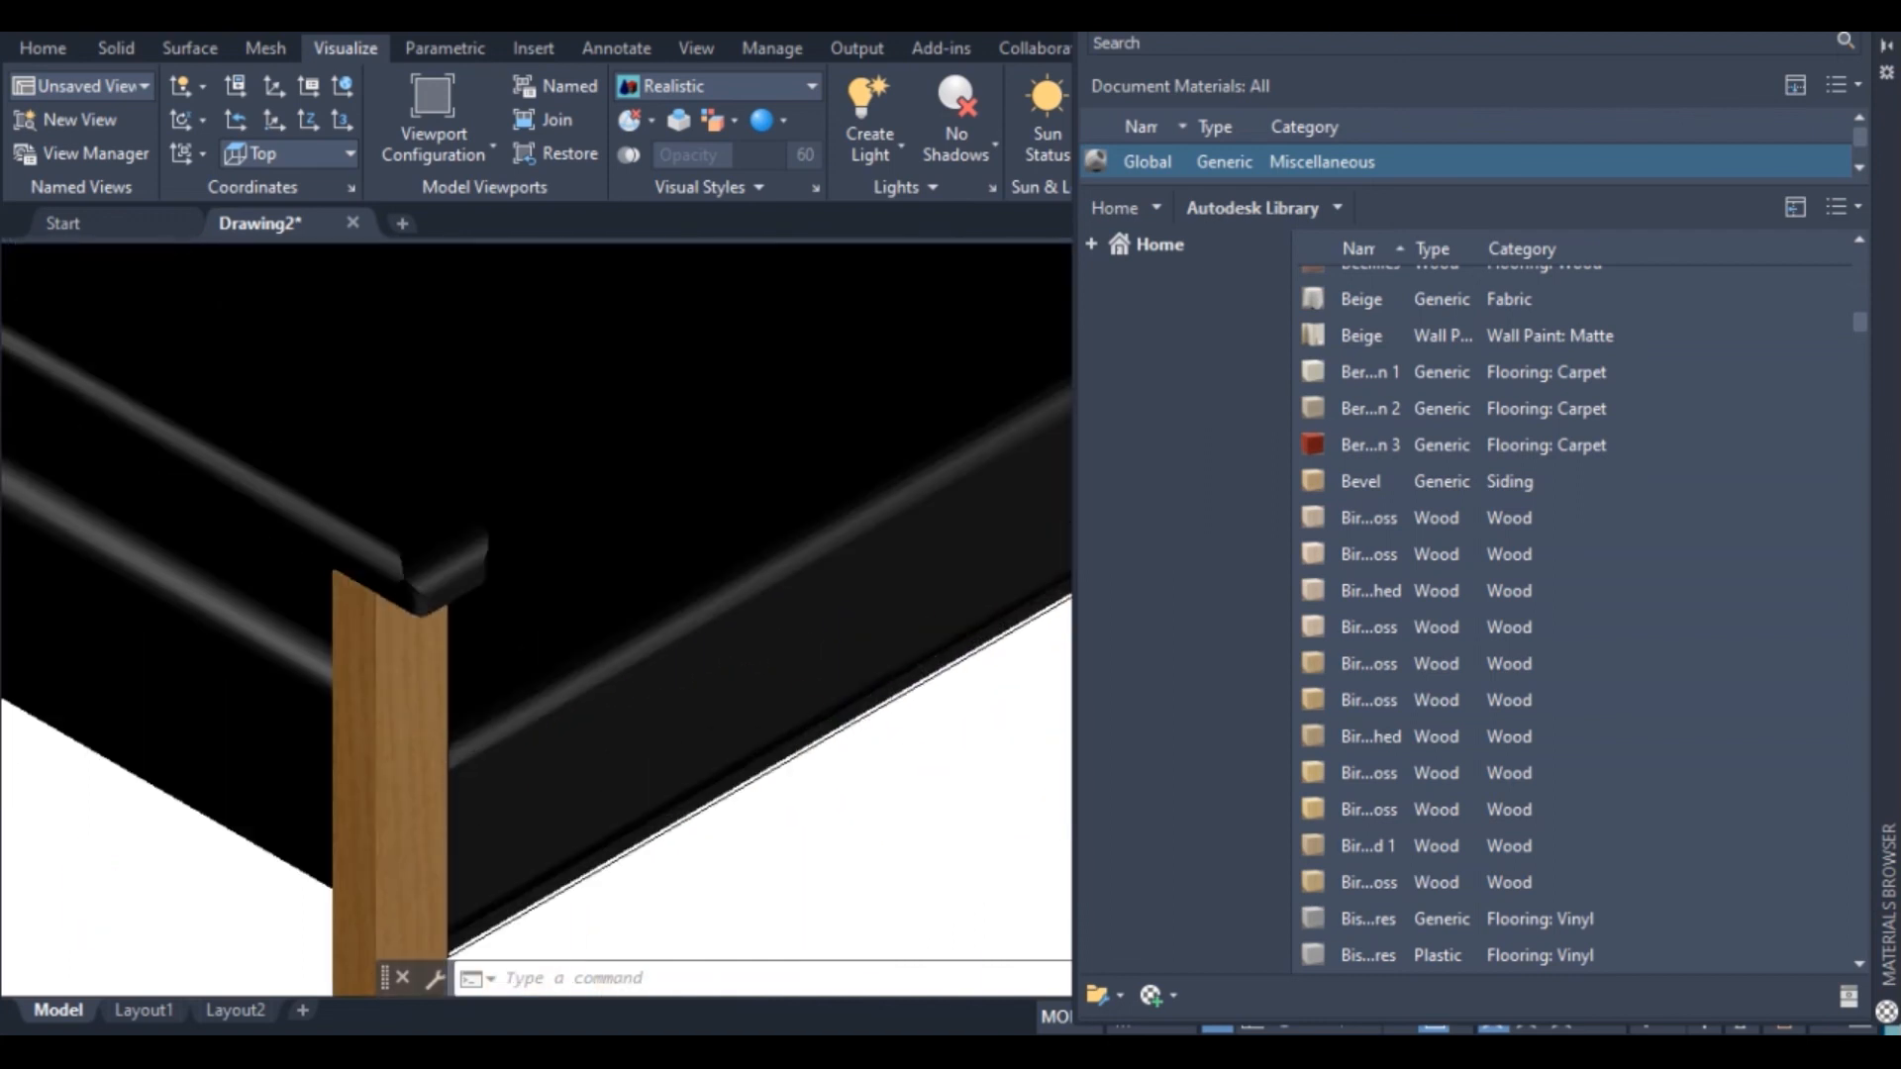
{"action": "scroll", "coordinate": [702, 683], "scroll_direction": "down", "scroll_amount": 6}
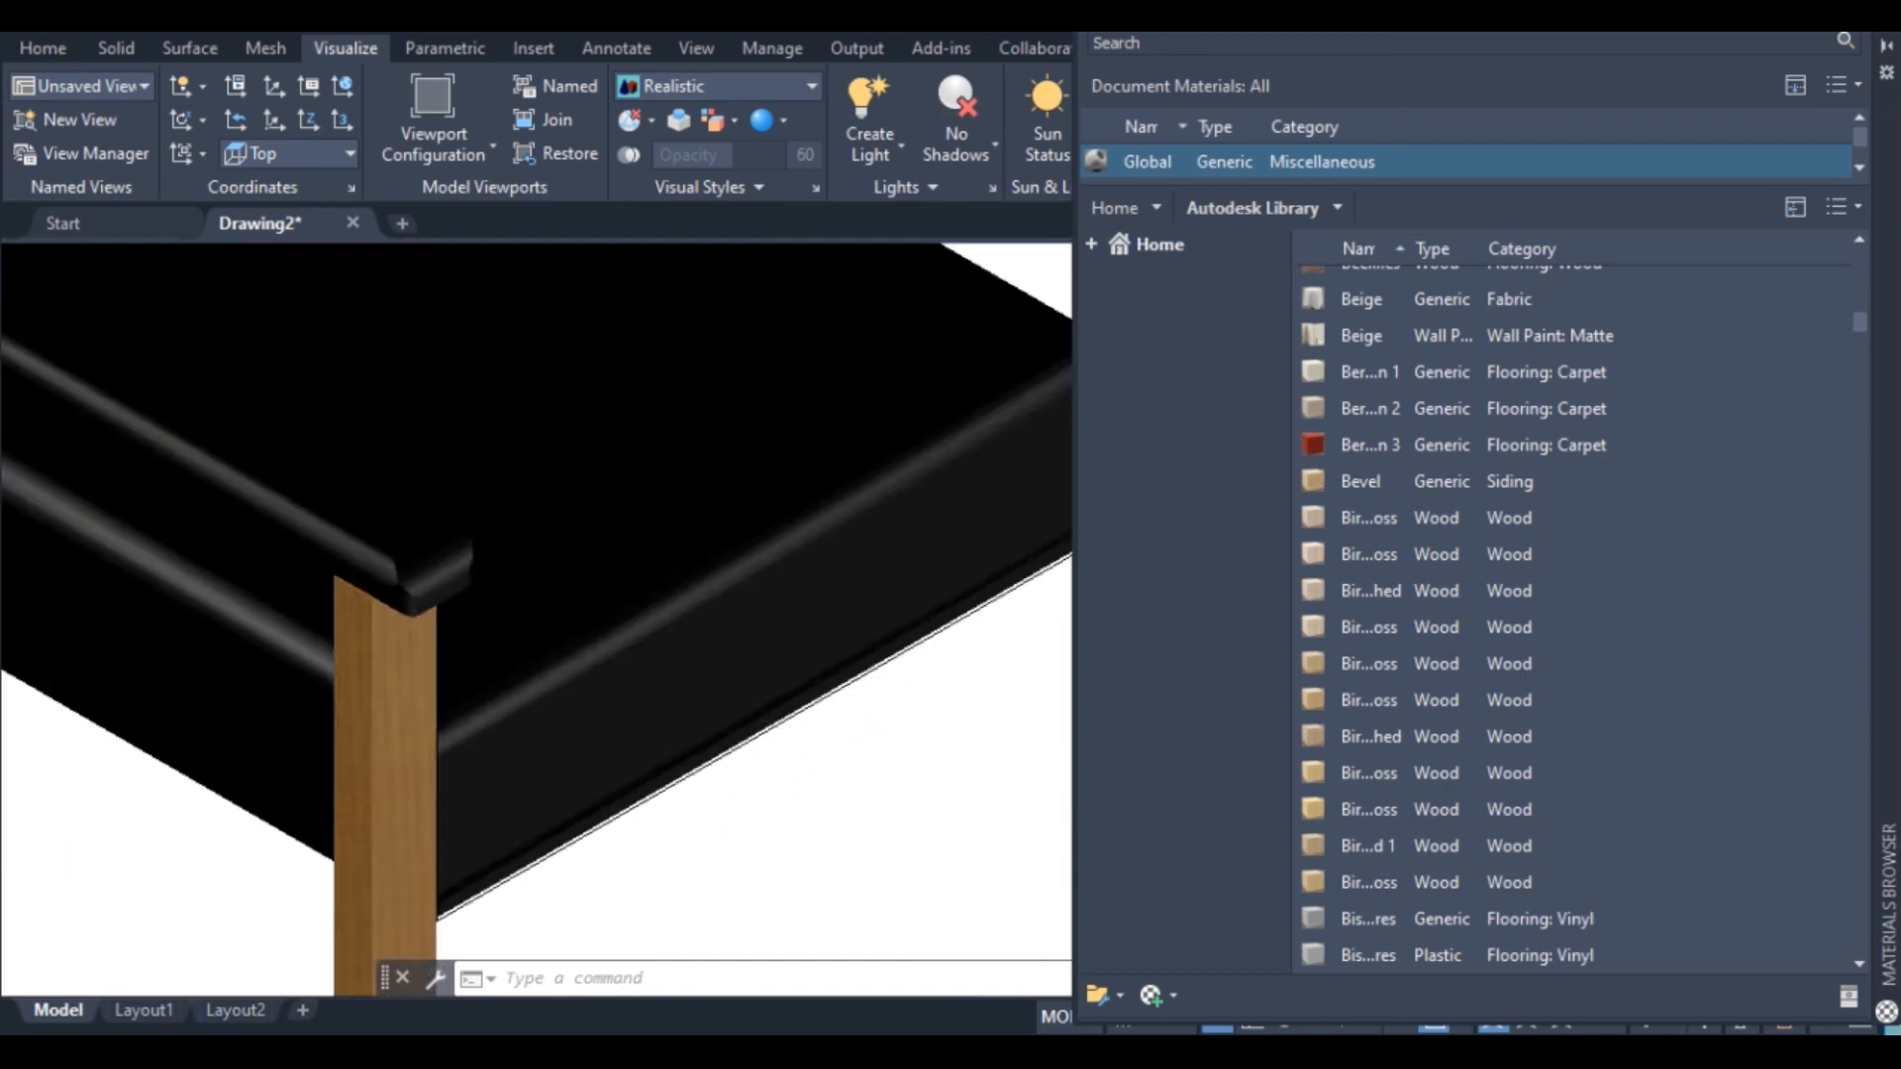
{"action": "scroll", "coordinate": [471, 659], "scroll_direction": "up", "scroll_amount": 4}
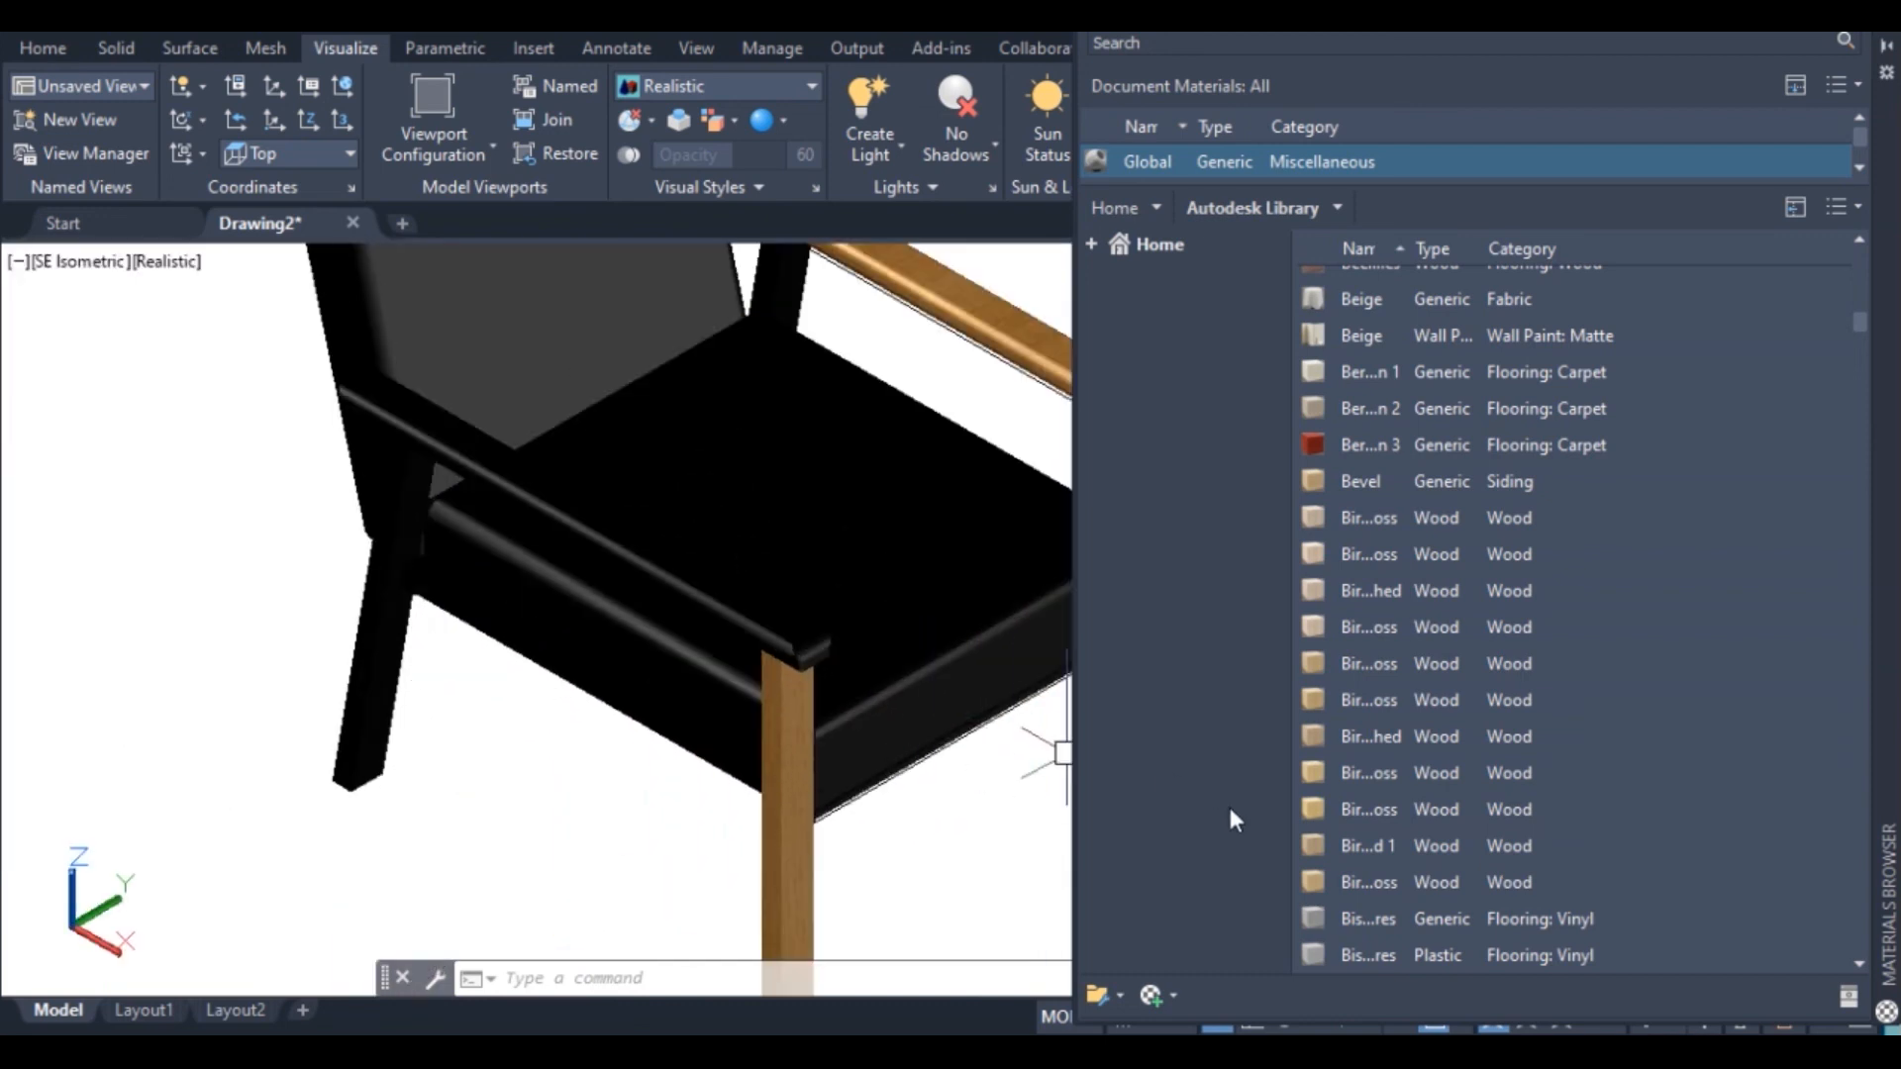
{"action": "left_click_drag", "start_coordinate": [1430, 881], "coordinate": [643, 810]}
{"action": "left_click_drag", "start_coordinate": [384, 673], "coordinate": [382, 661]}
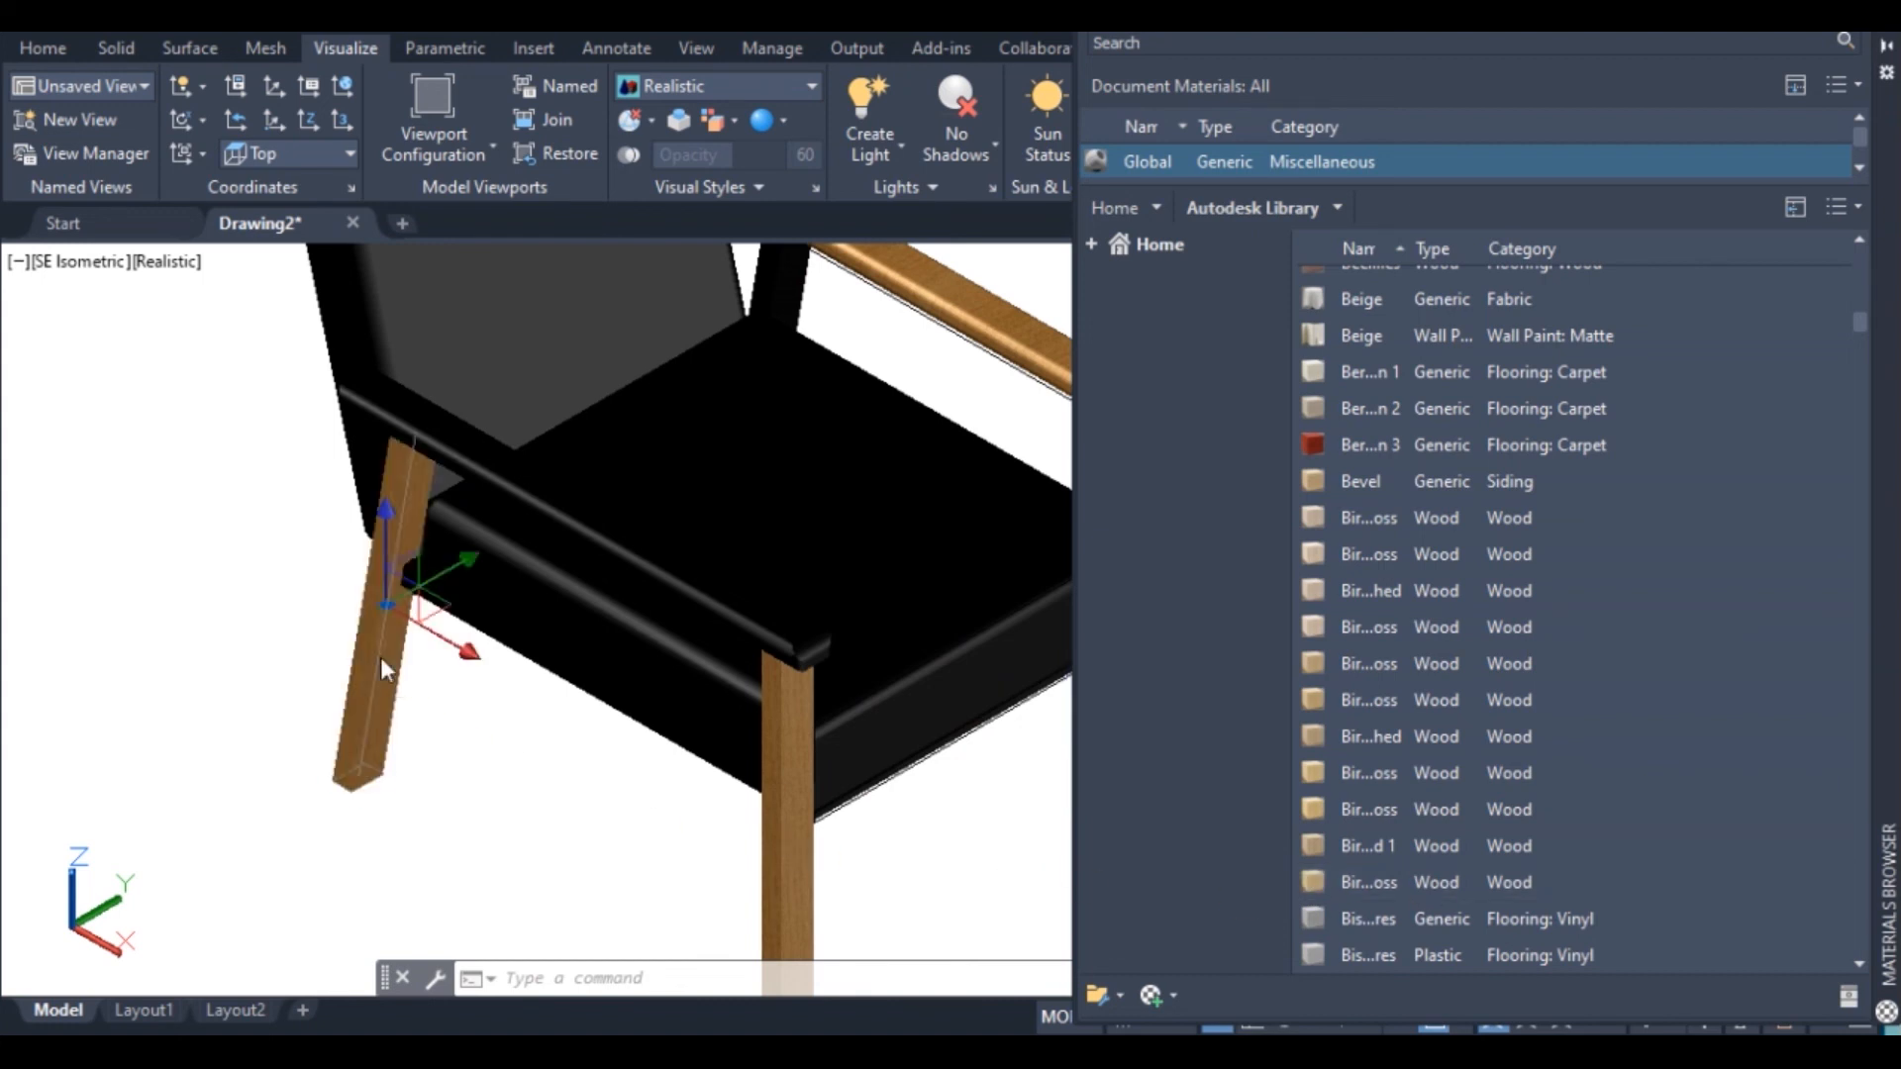
Apply the same "Bir...oss" wood material to the near armrest and the far rear leg
{"action": "scroll", "coordinate": [414, 646], "scroll_direction": "down", "scroll_amount": 5}
{"action": "scroll", "coordinate": [471, 592], "scroll_direction": "up", "scroll_amount": 3}
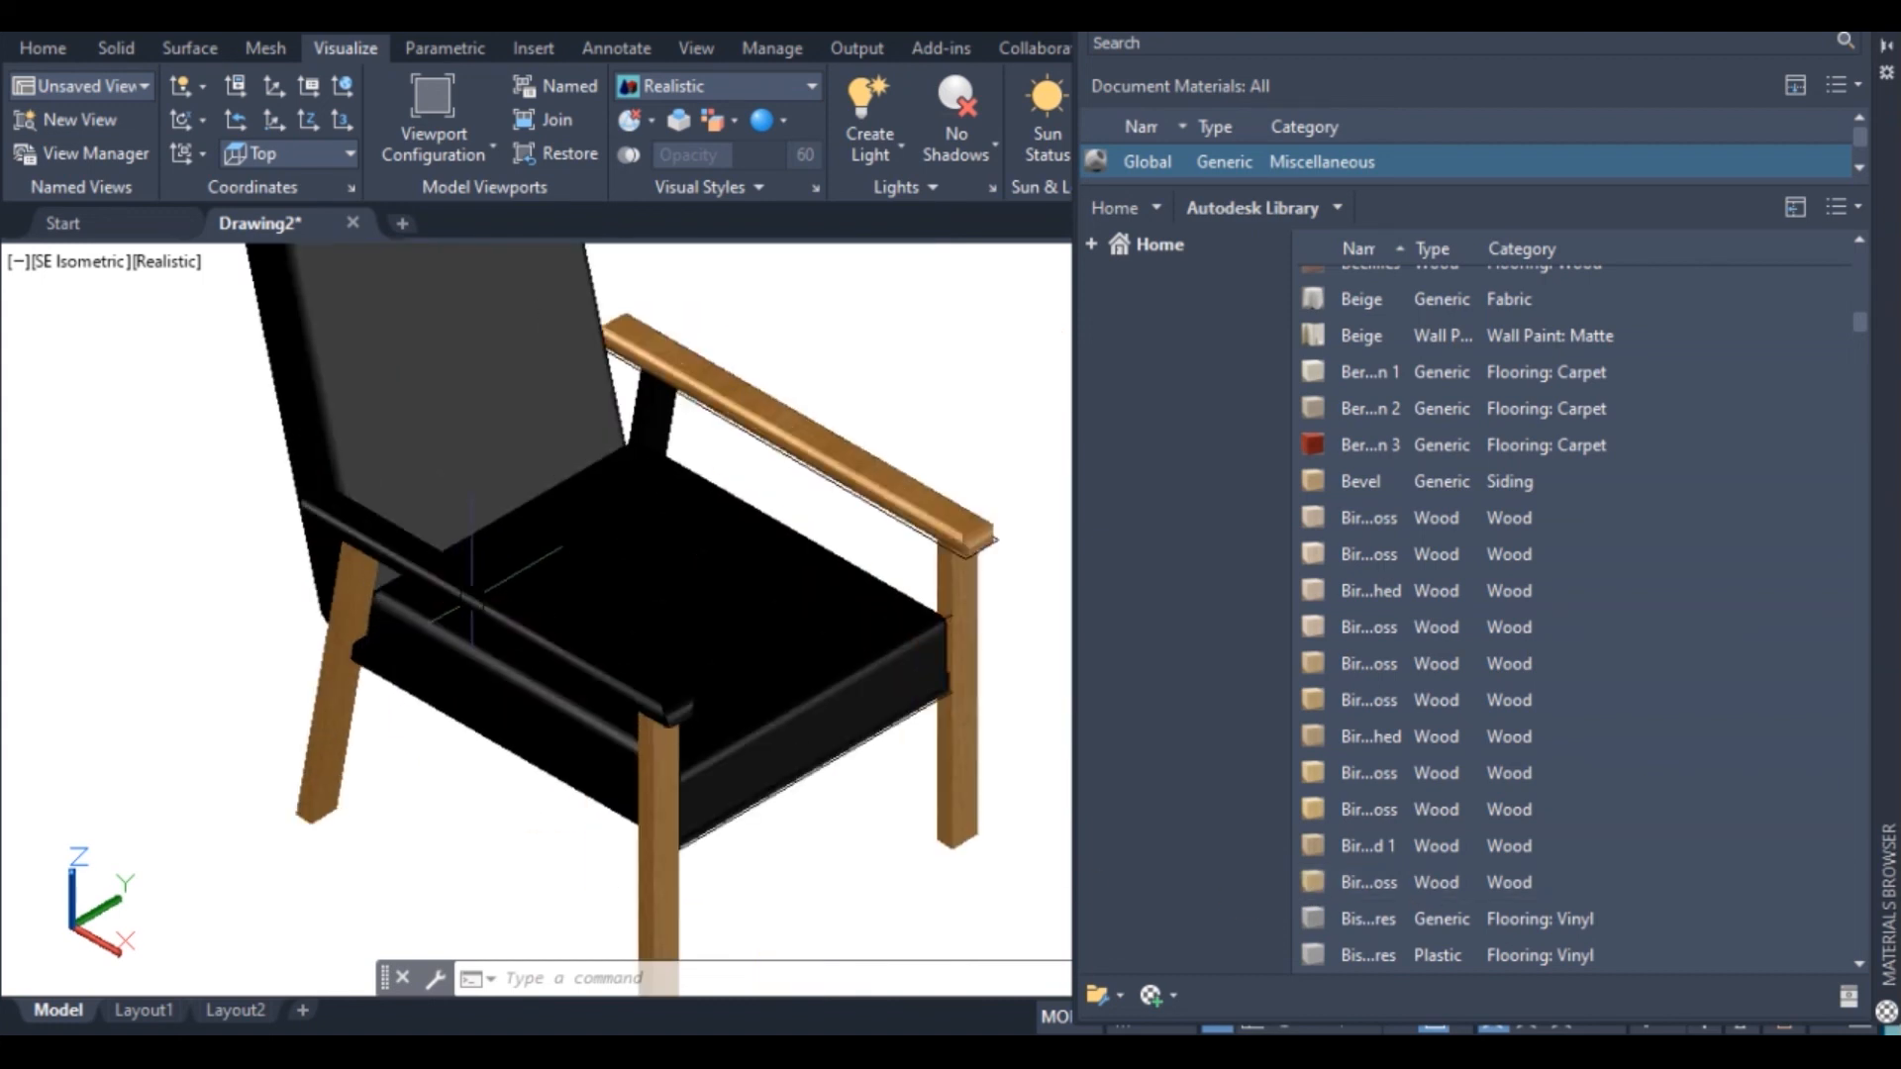
{"action": "left_click_drag", "start_coordinate": [1350, 882], "coordinate": [888, 790]}
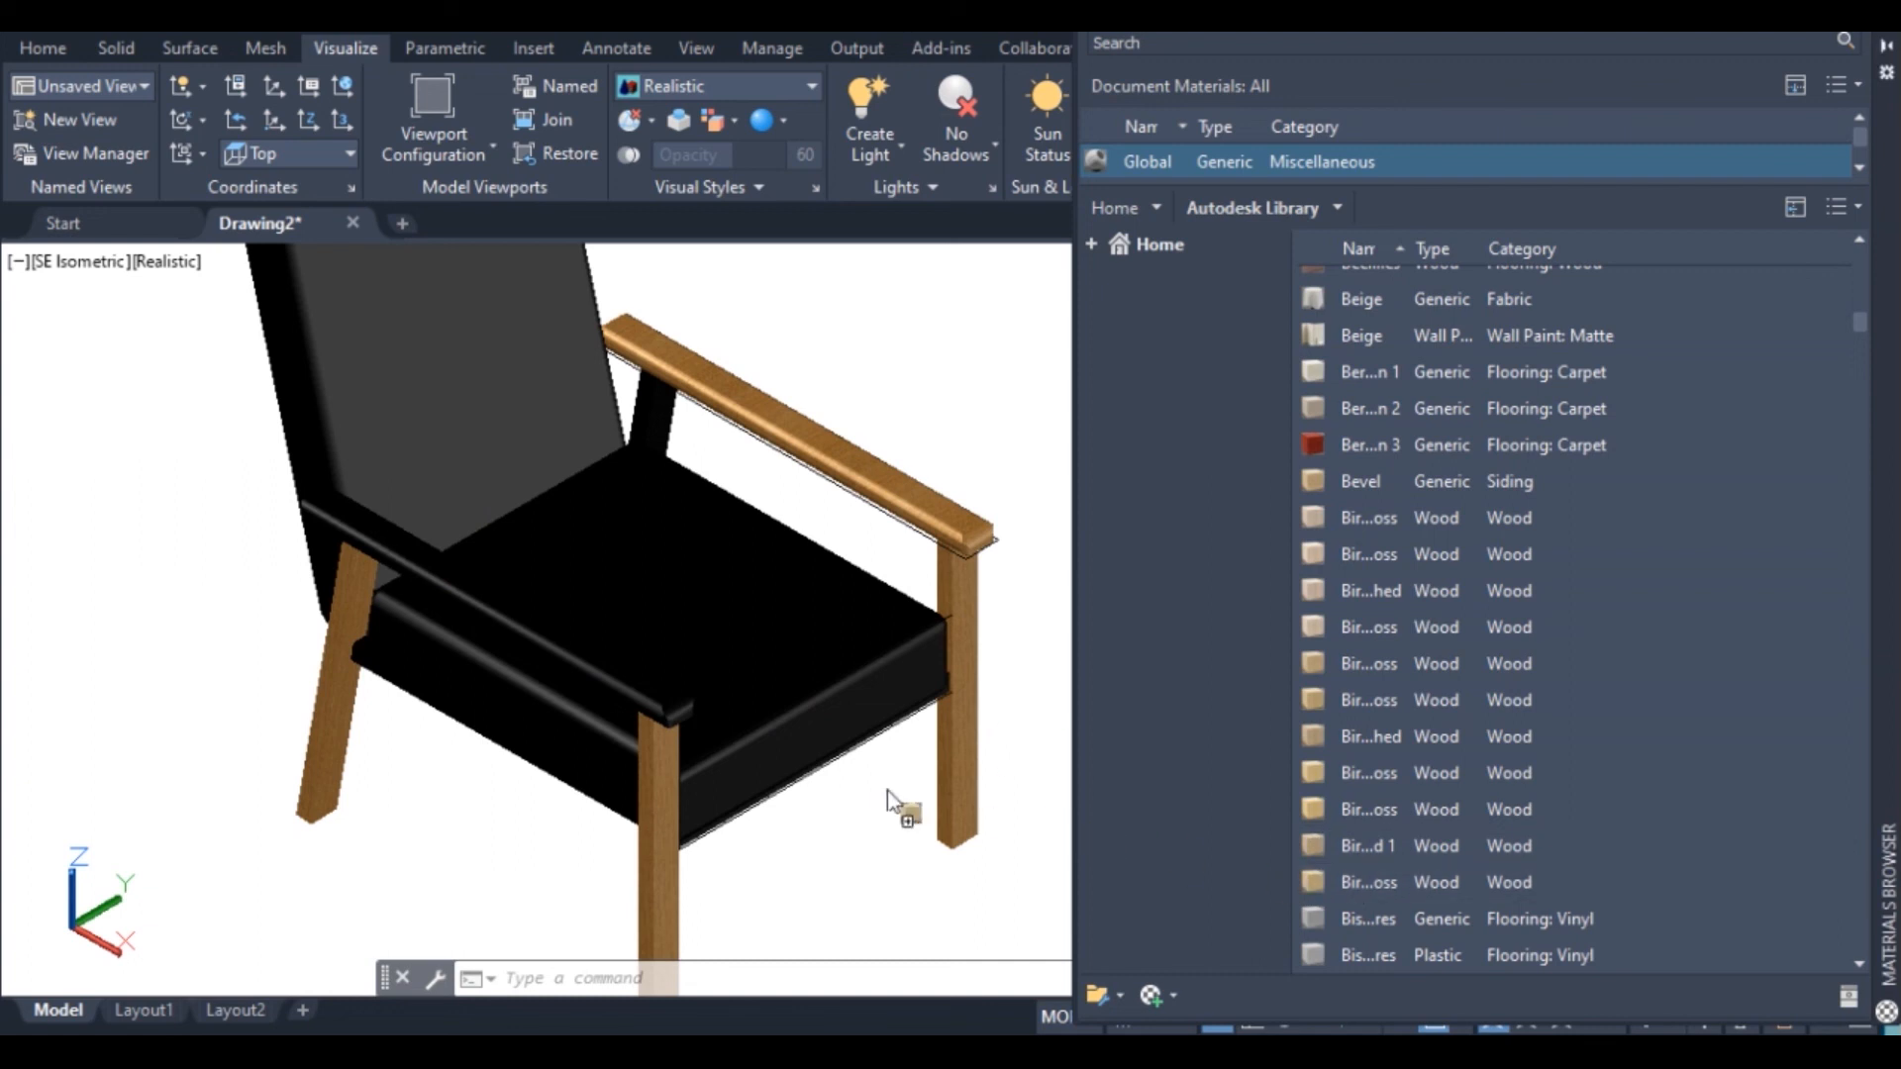
{"action": "left_click_drag", "start_coordinate": [632, 691], "coordinate": [632, 691]}
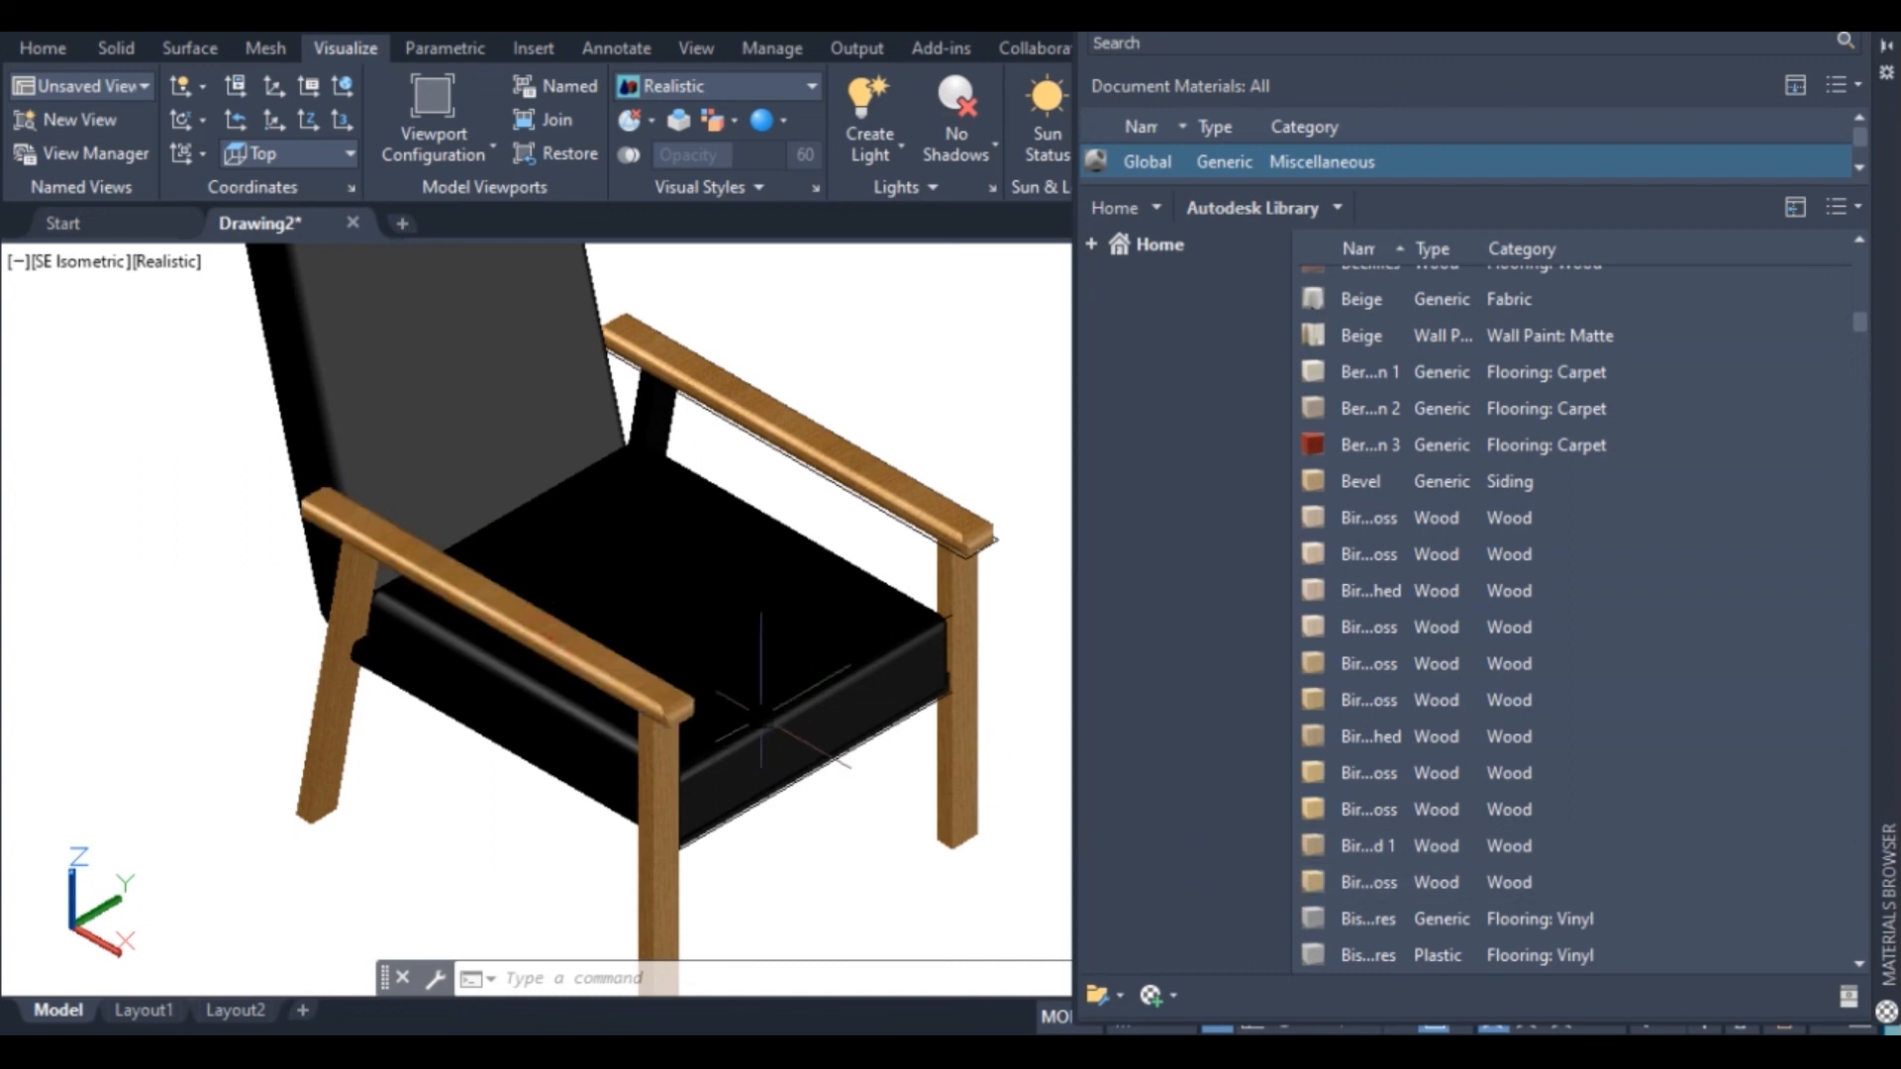
{"action": "scroll", "coordinate": [919, 698], "scroll_direction": "down", "scroll_amount": 3}
{"action": "scroll", "coordinate": [831, 565], "scroll_direction": "up", "scroll_amount": 4}
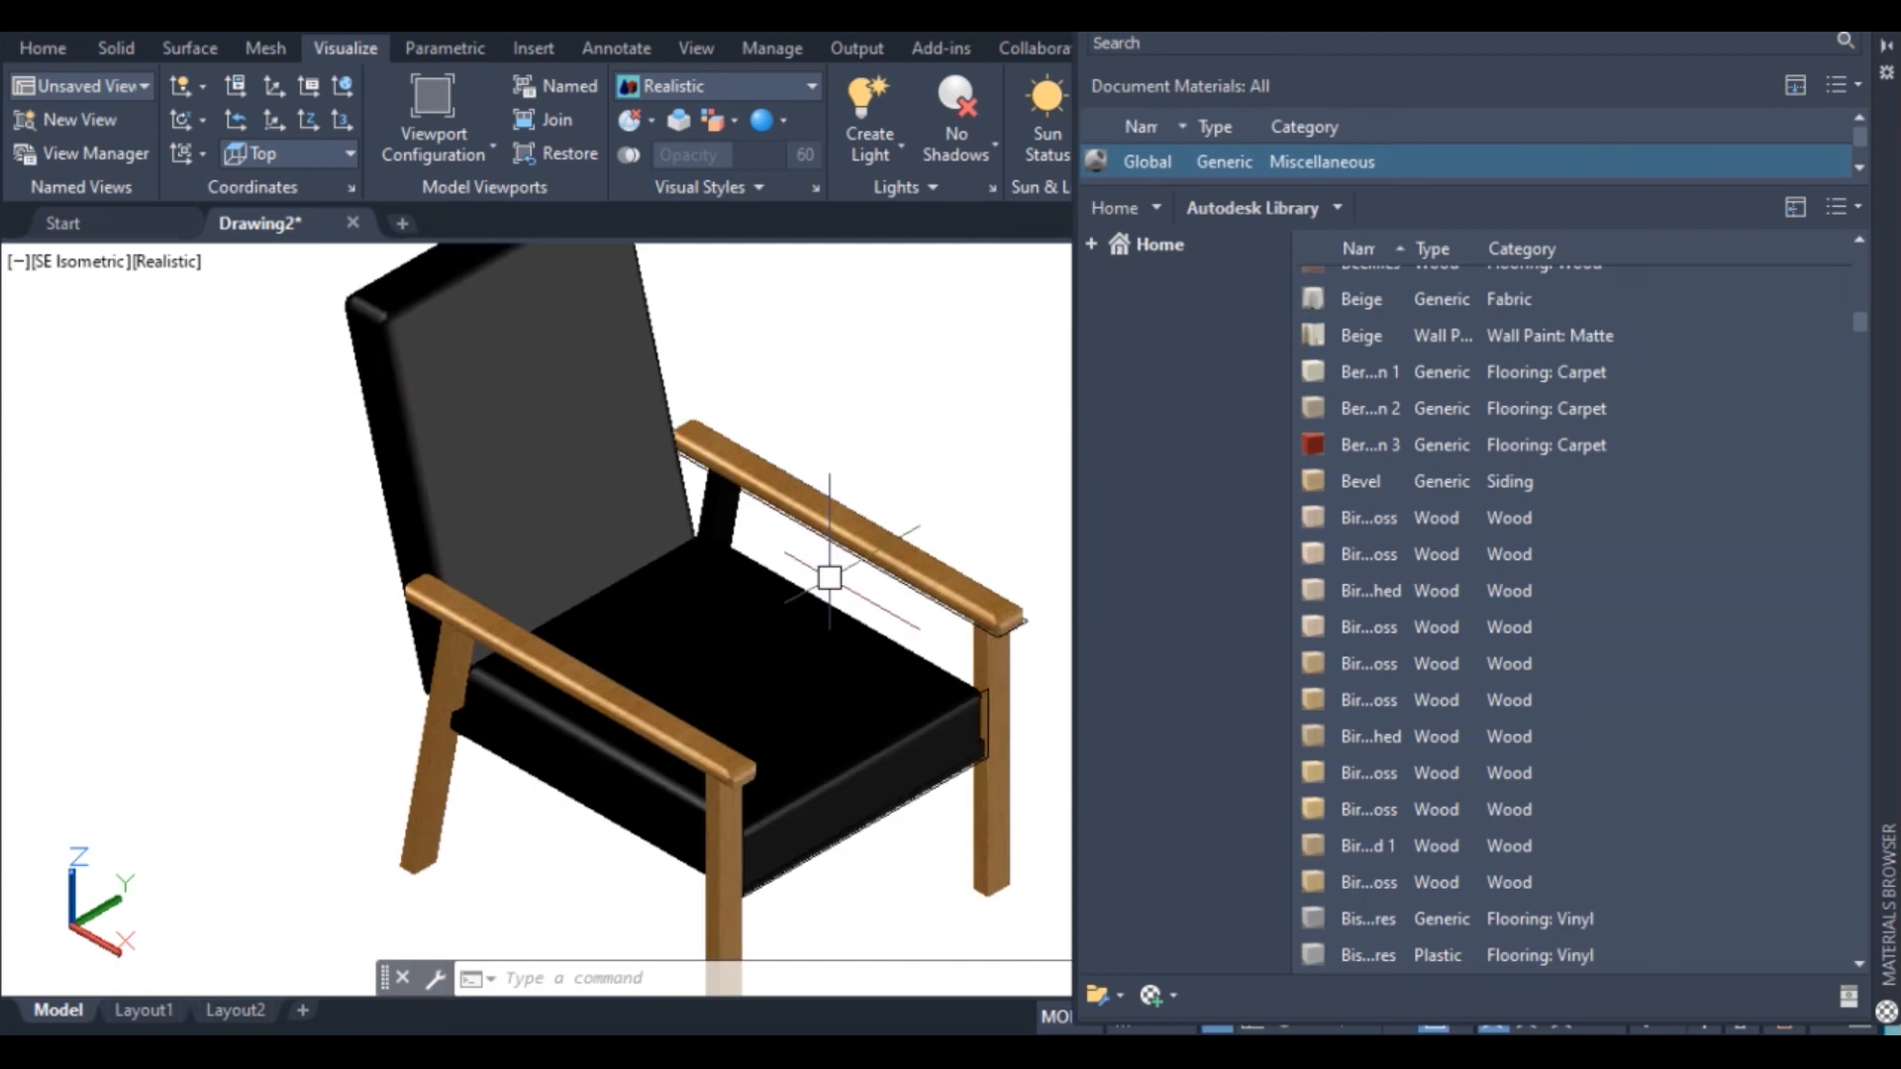
{"action": "left_click_drag", "start_coordinate": [1430, 883], "coordinate": [782, 579]}
{"action": "left_click_drag", "start_coordinate": [674, 469], "coordinate": [674, 470]}
Hide the black seat block to expose the crosspieces beneath it
{"action": "scroll", "coordinate": [696, 446], "scroll_direction": "down", "scroll_amount": 3}
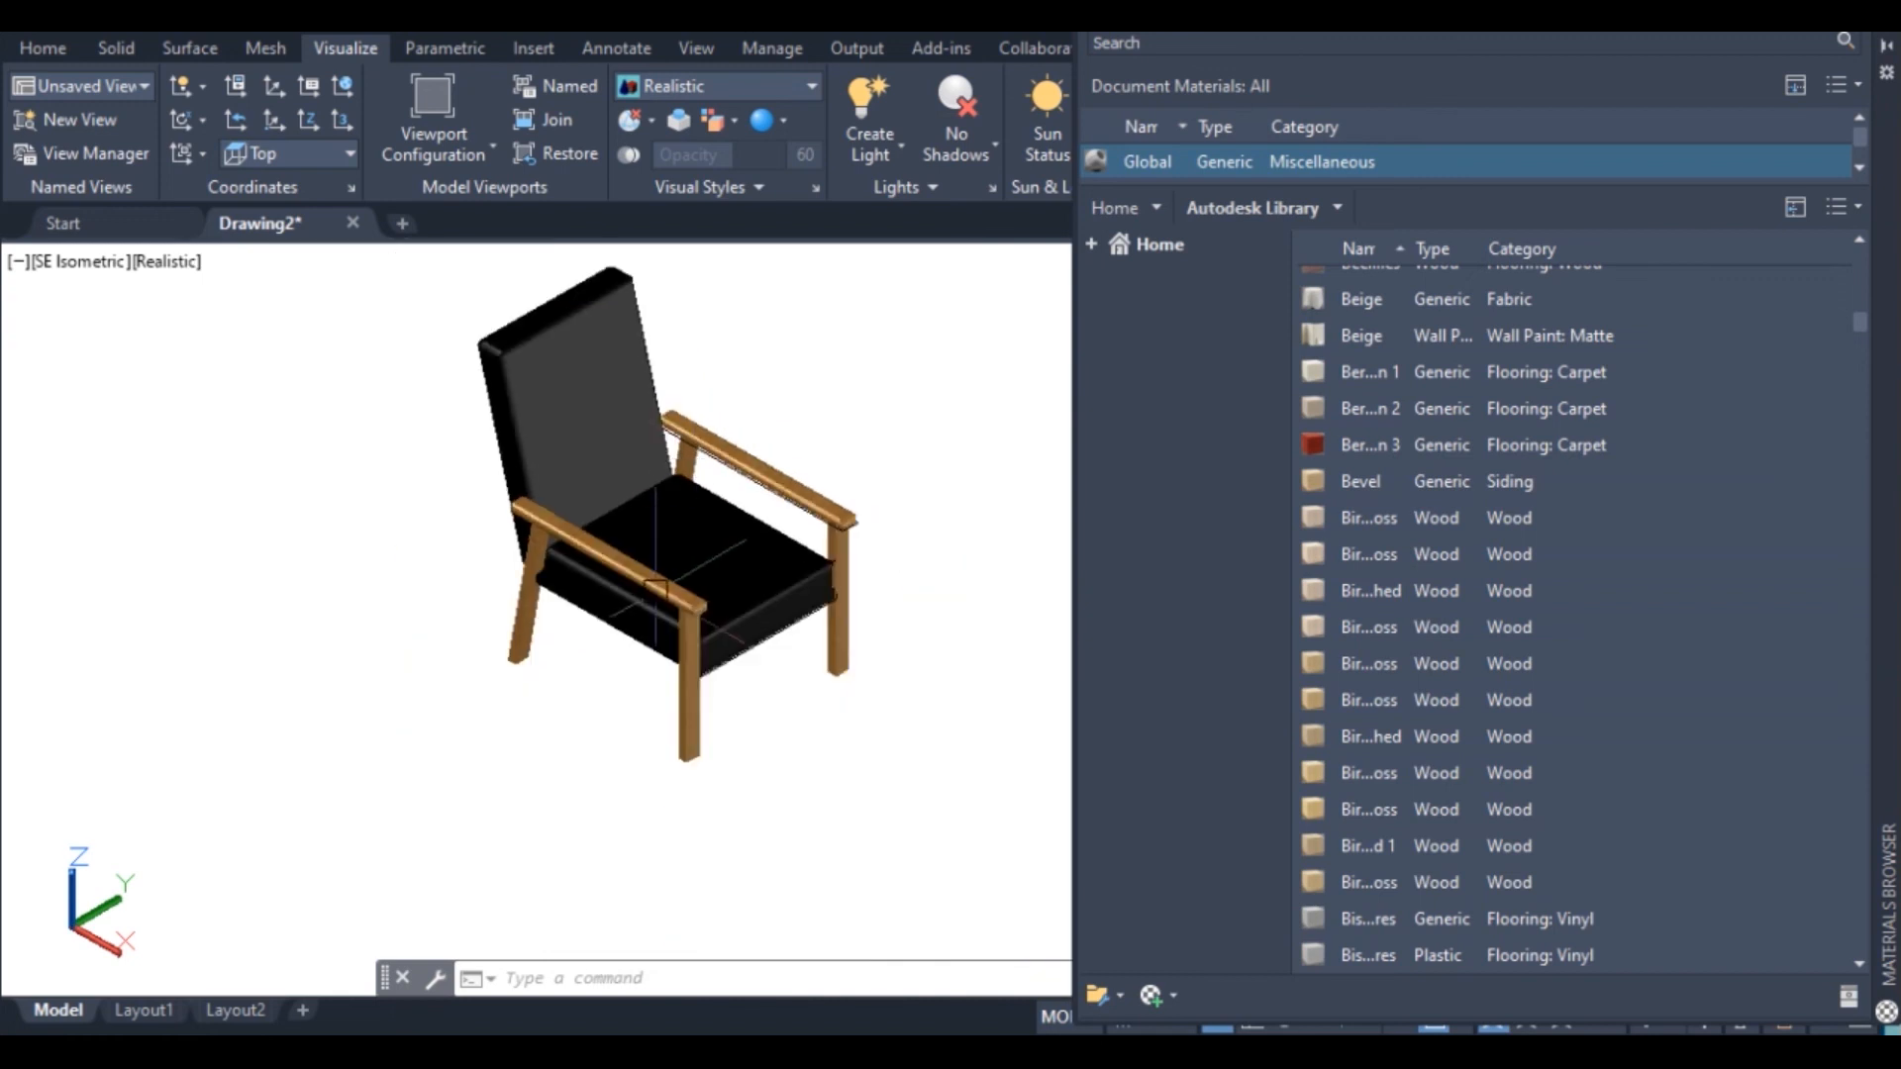
{"action": "left_click", "coordinate": [655, 590]}
{"action": "right_click", "coordinate": [671, 547]}
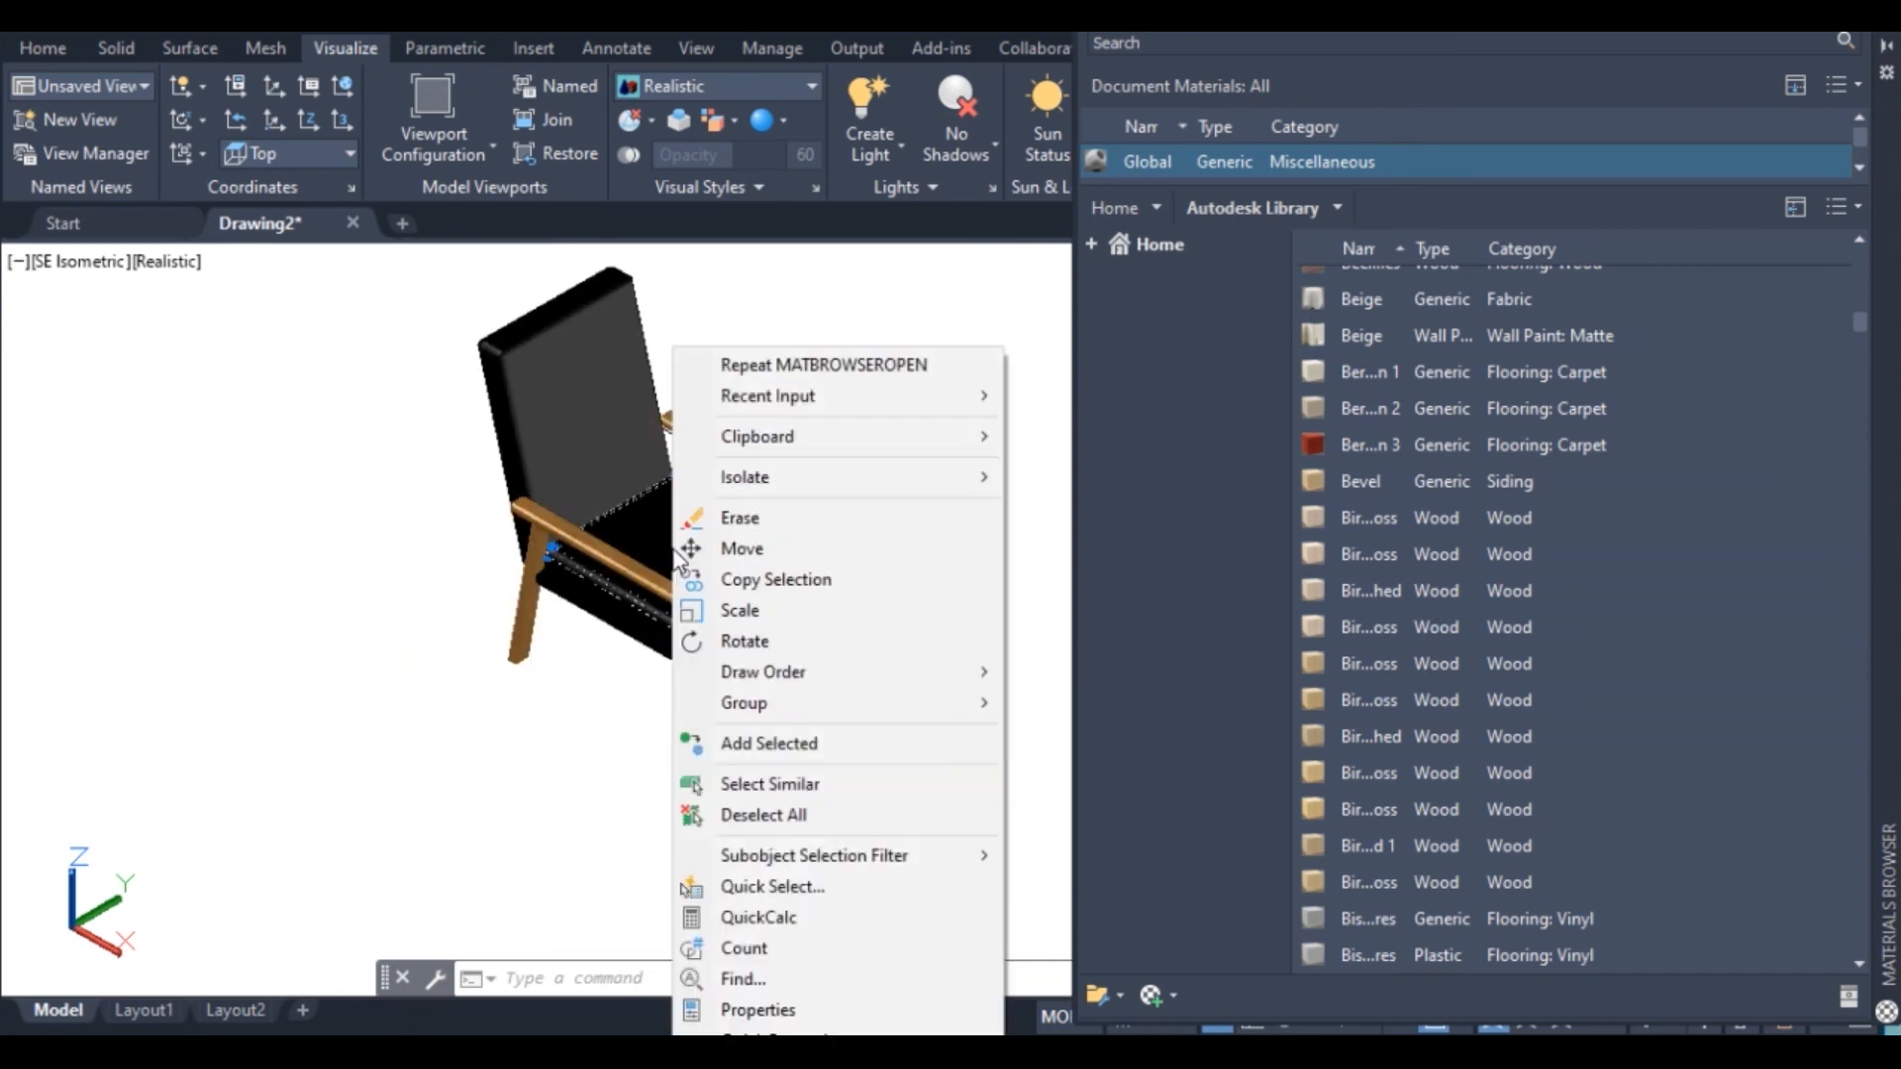
{"action": "mouse_move", "coordinate": [871, 484]}
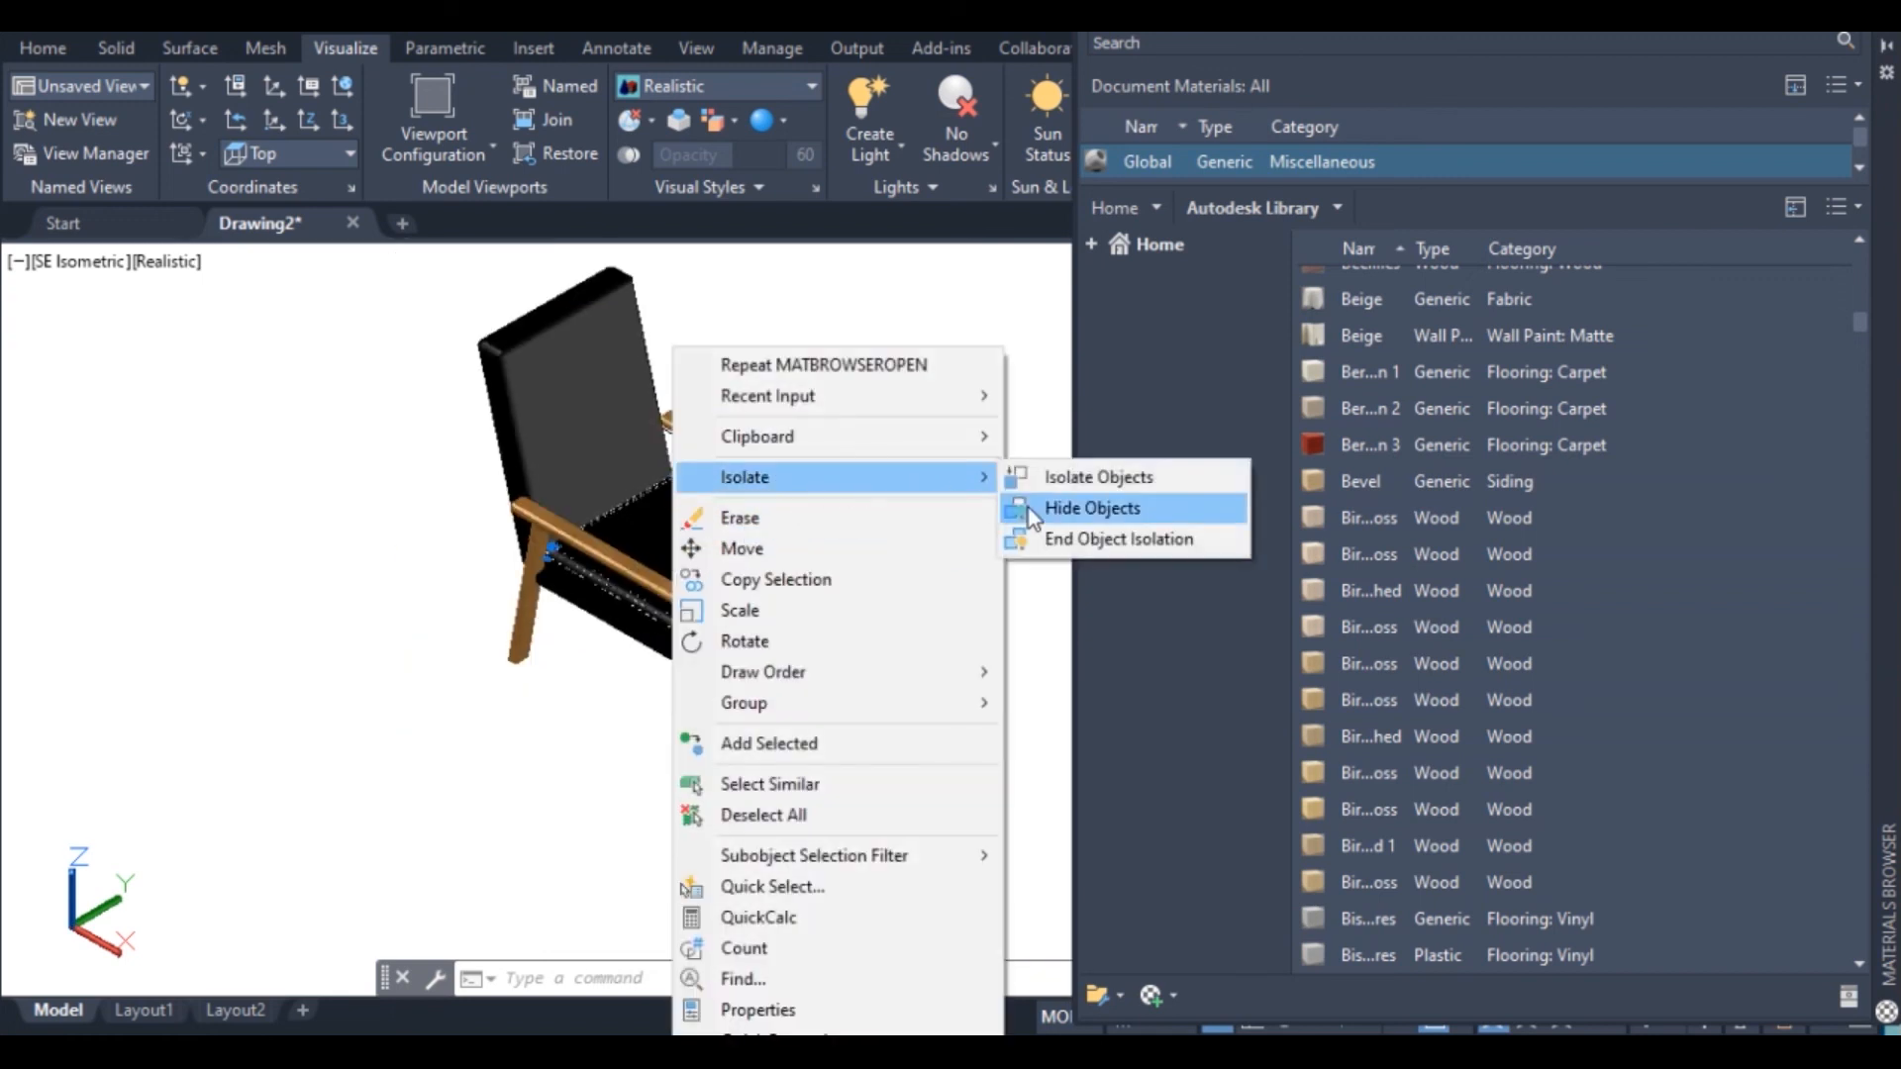
{"action": "left_click", "coordinate": [1070, 524]}
Delete the leftover rectangle outline standing above the front crosspiece between the two front legs
{"action": "scroll", "coordinate": [717, 535], "scroll_direction": "up", "scroll_amount": 4}
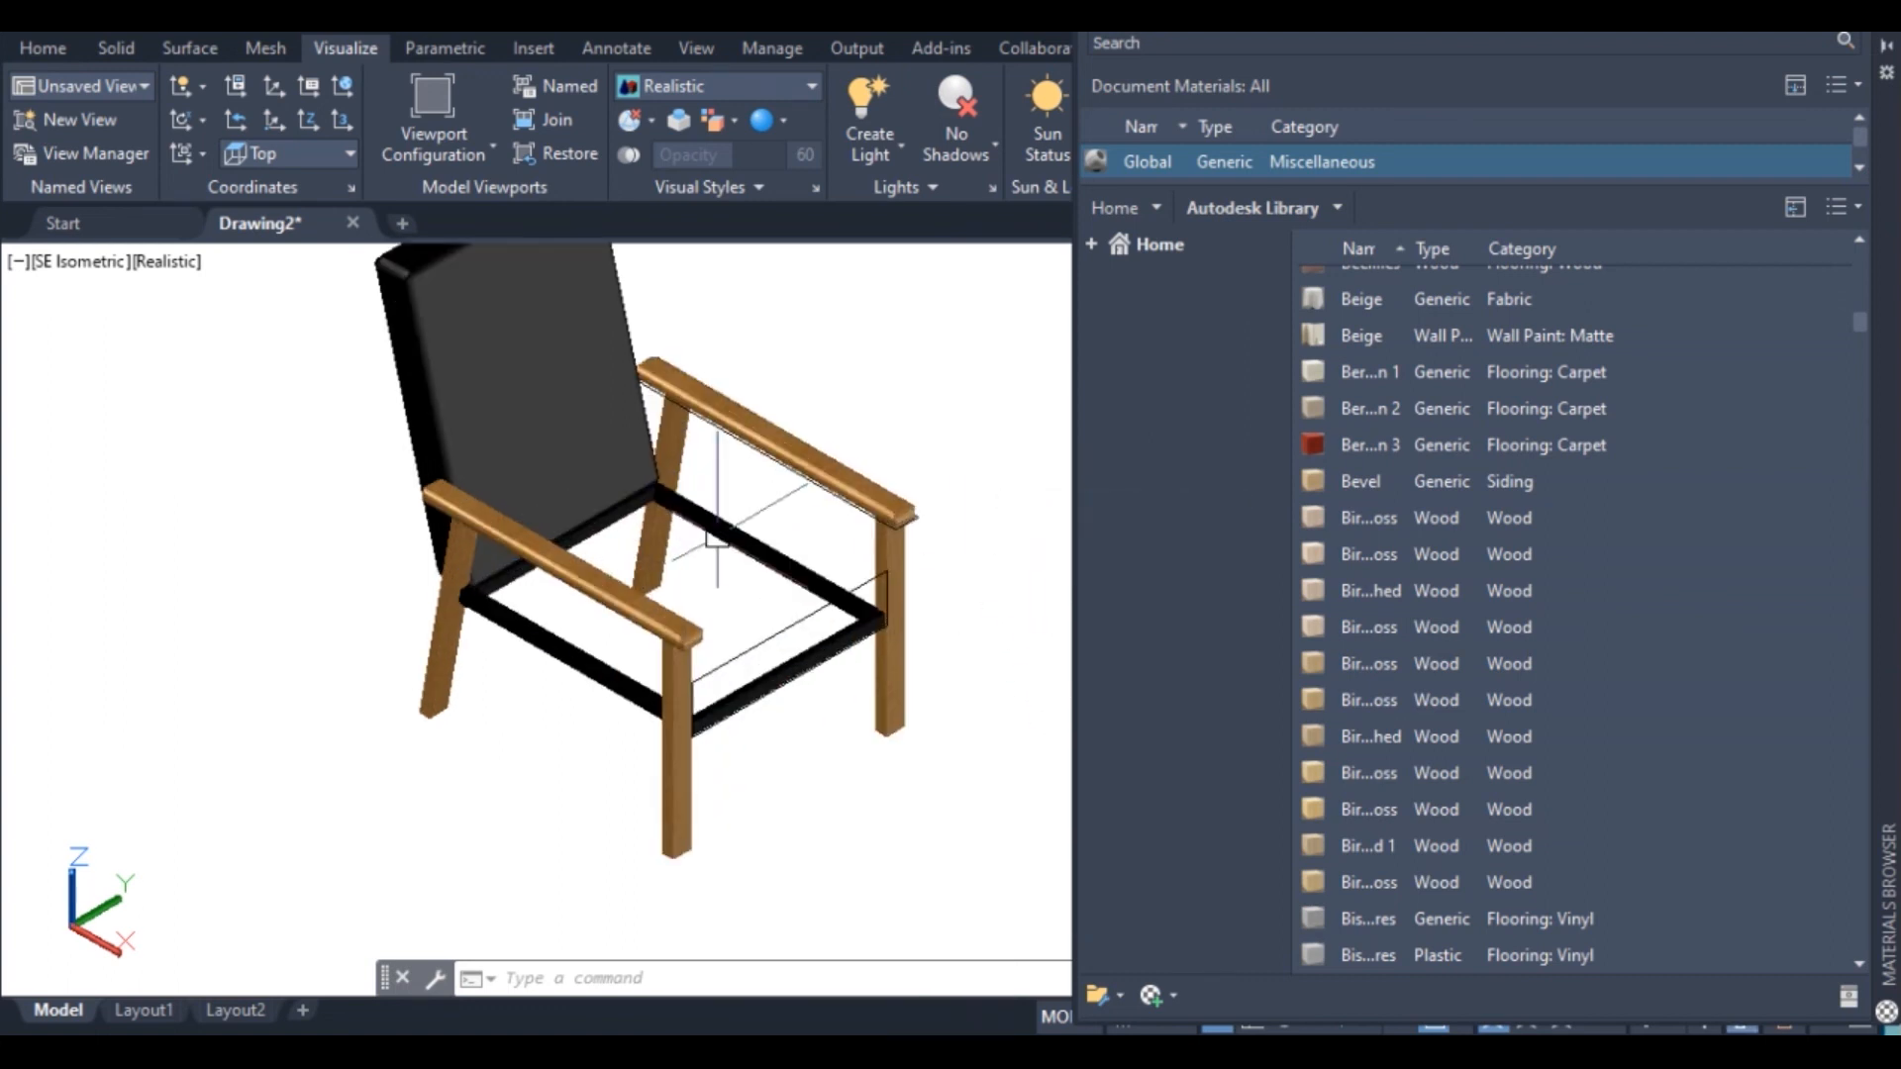
{"action": "left_click", "coordinate": [792, 666]}
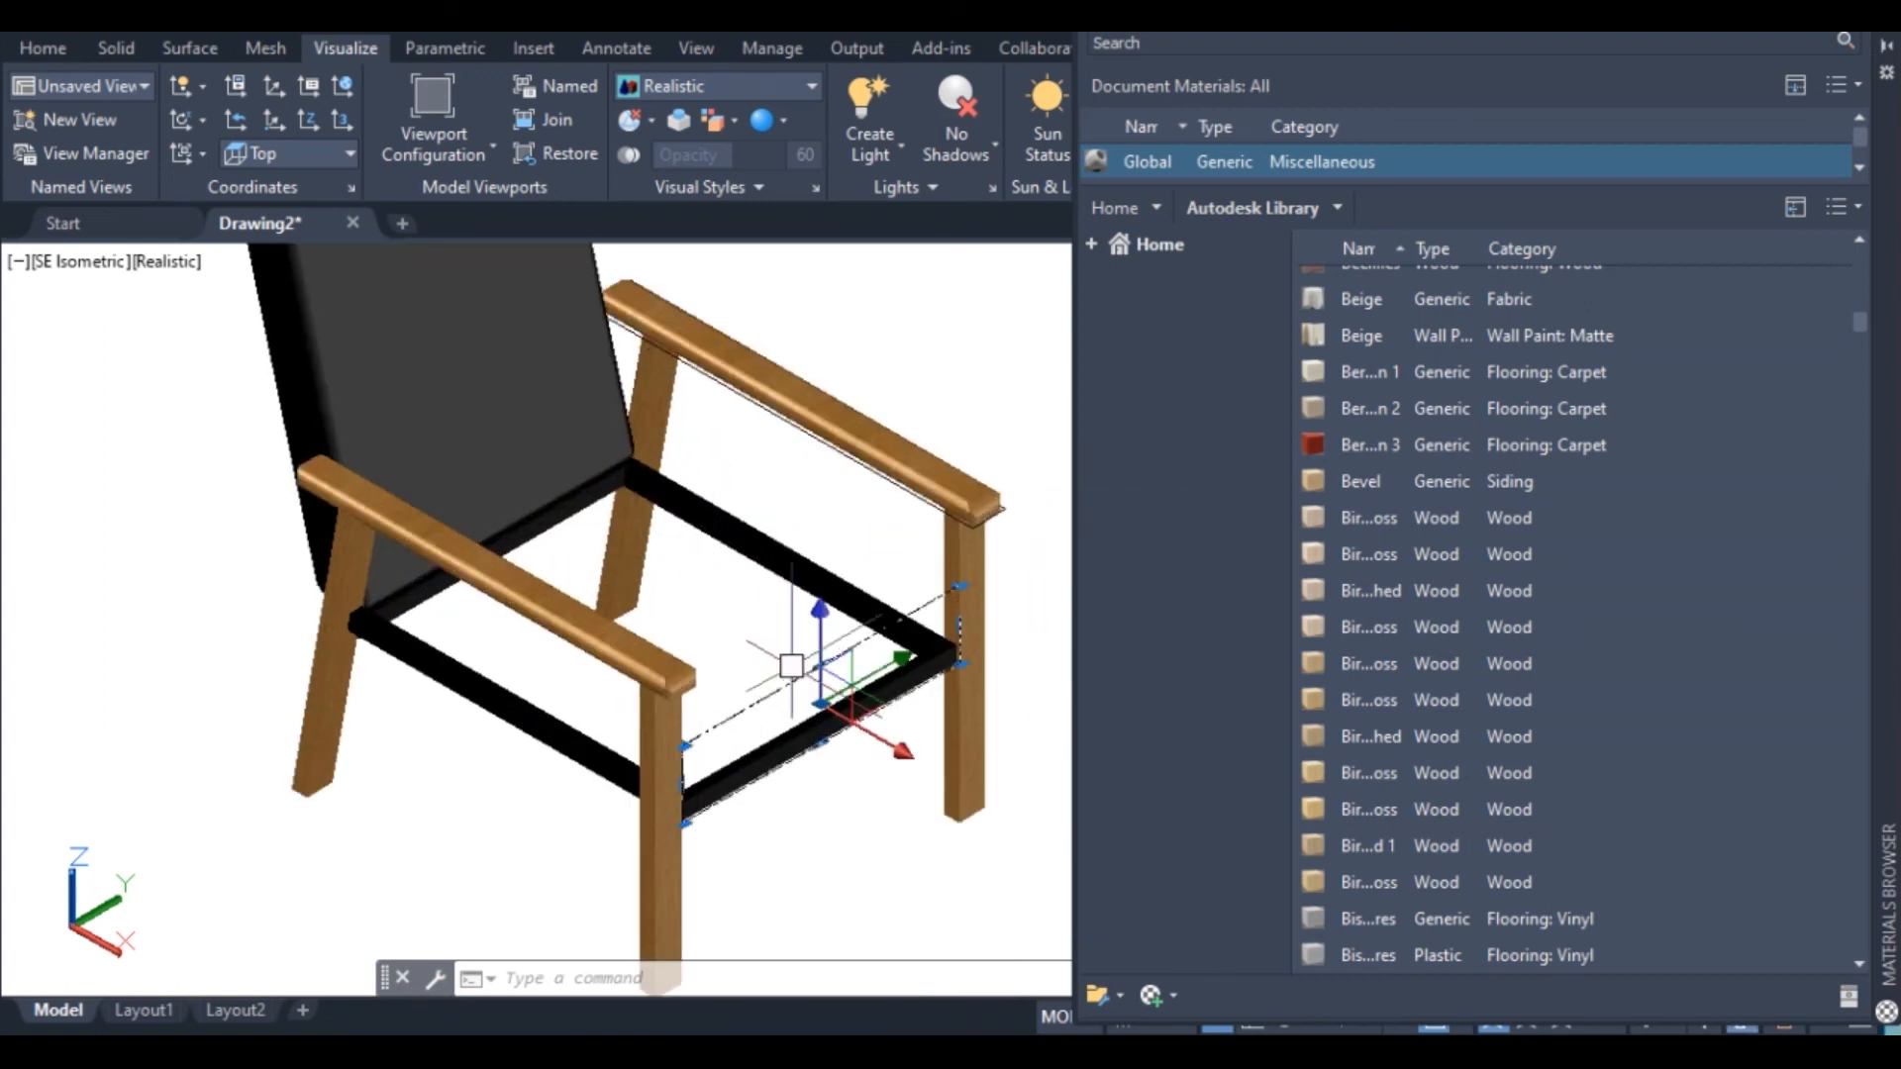
{"action": "key", "text": "Delete"}
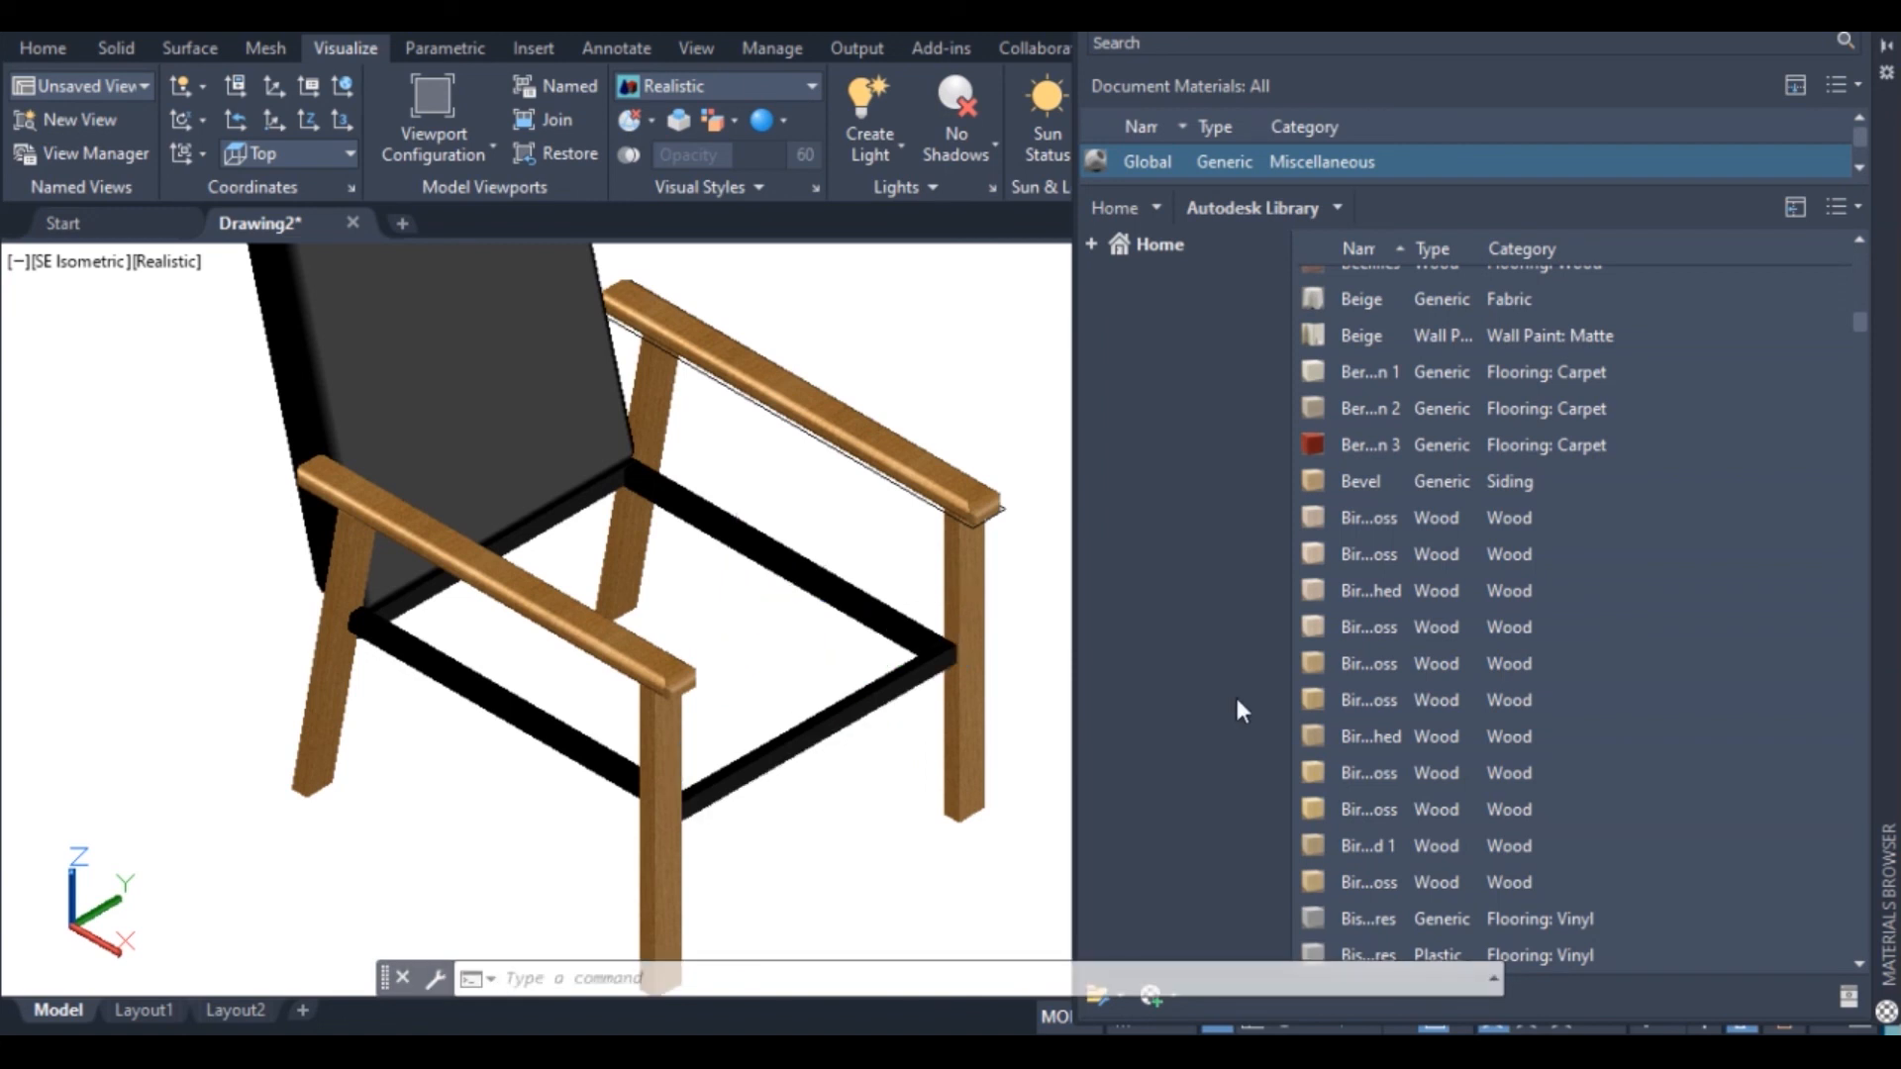
Apply the same "Bir...oss" wood material to the front crosspiece and the far side crosspiece
{"action": "left_click_drag", "start_coordinate": [1414, 879], "coordinate": [1008, 779]}
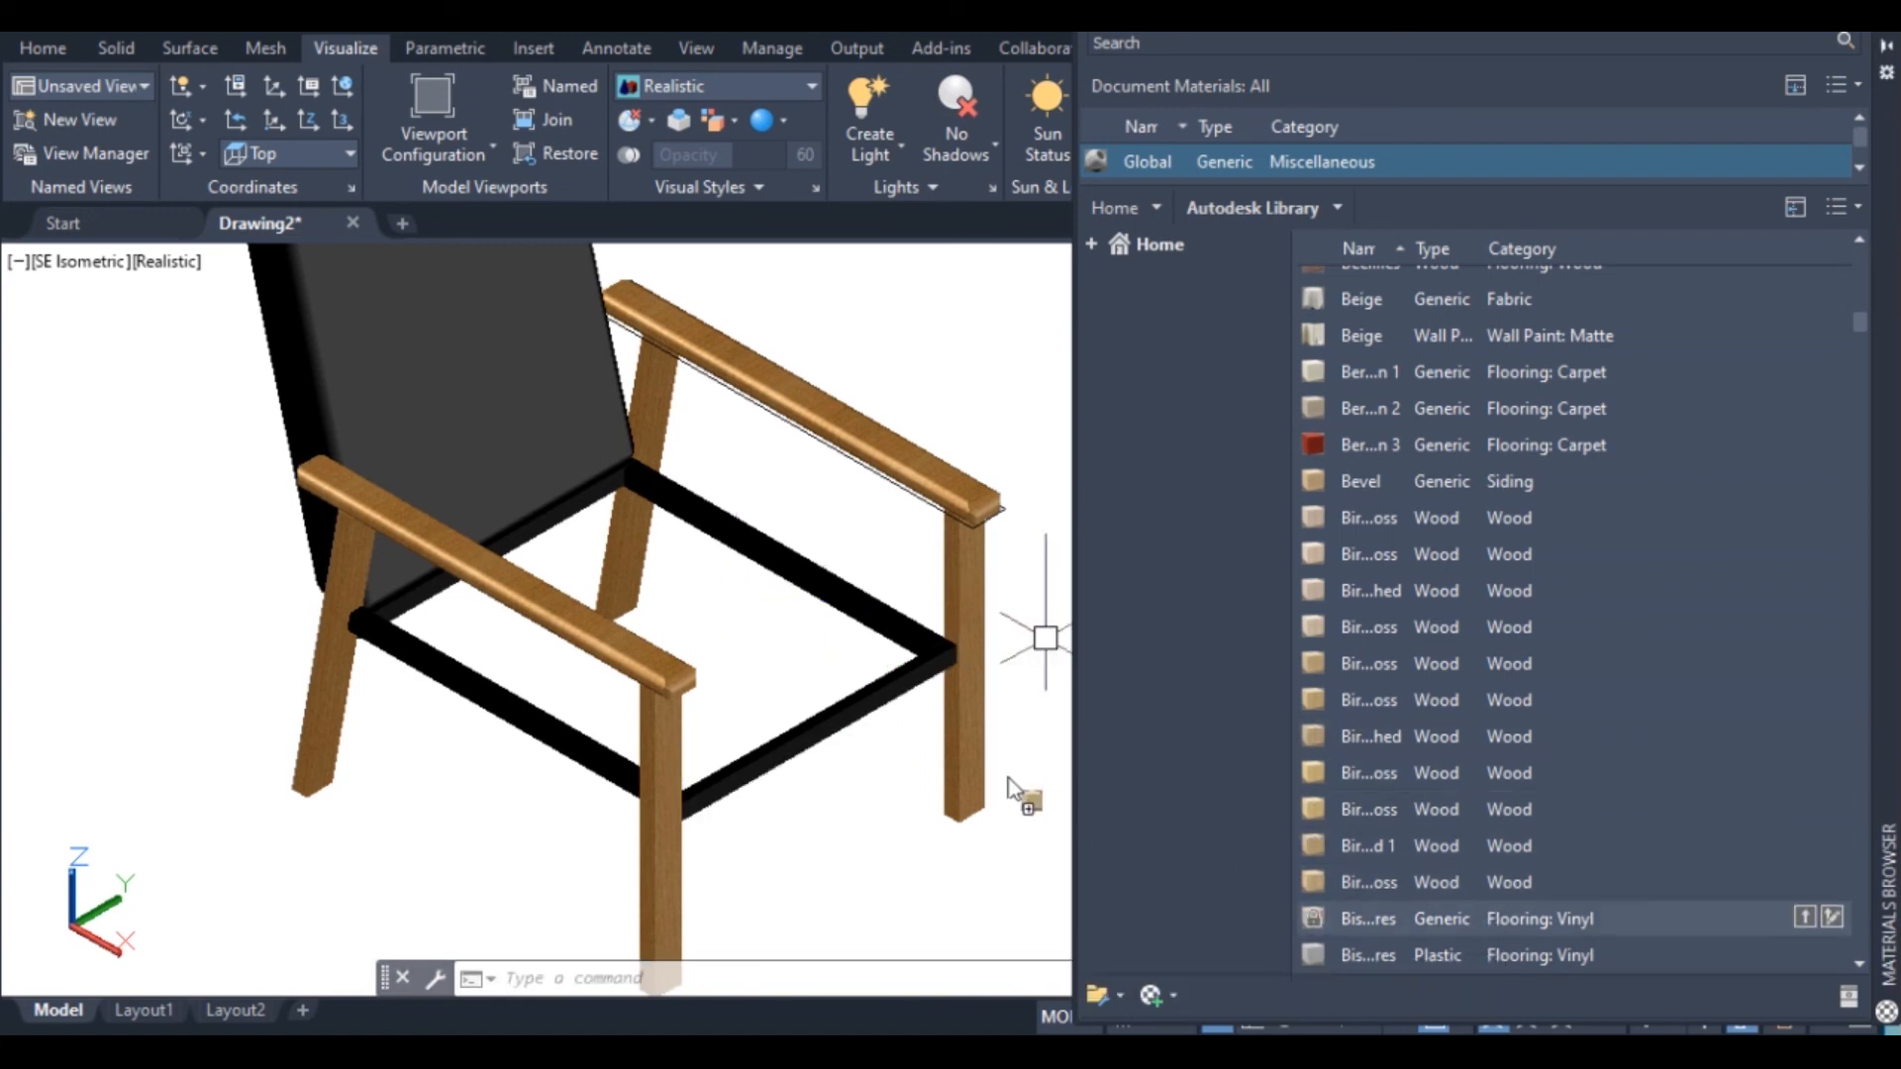
{"action": "left_click_drag", "start_coordinate": [847, 710], "coordinate": [841, 709]}
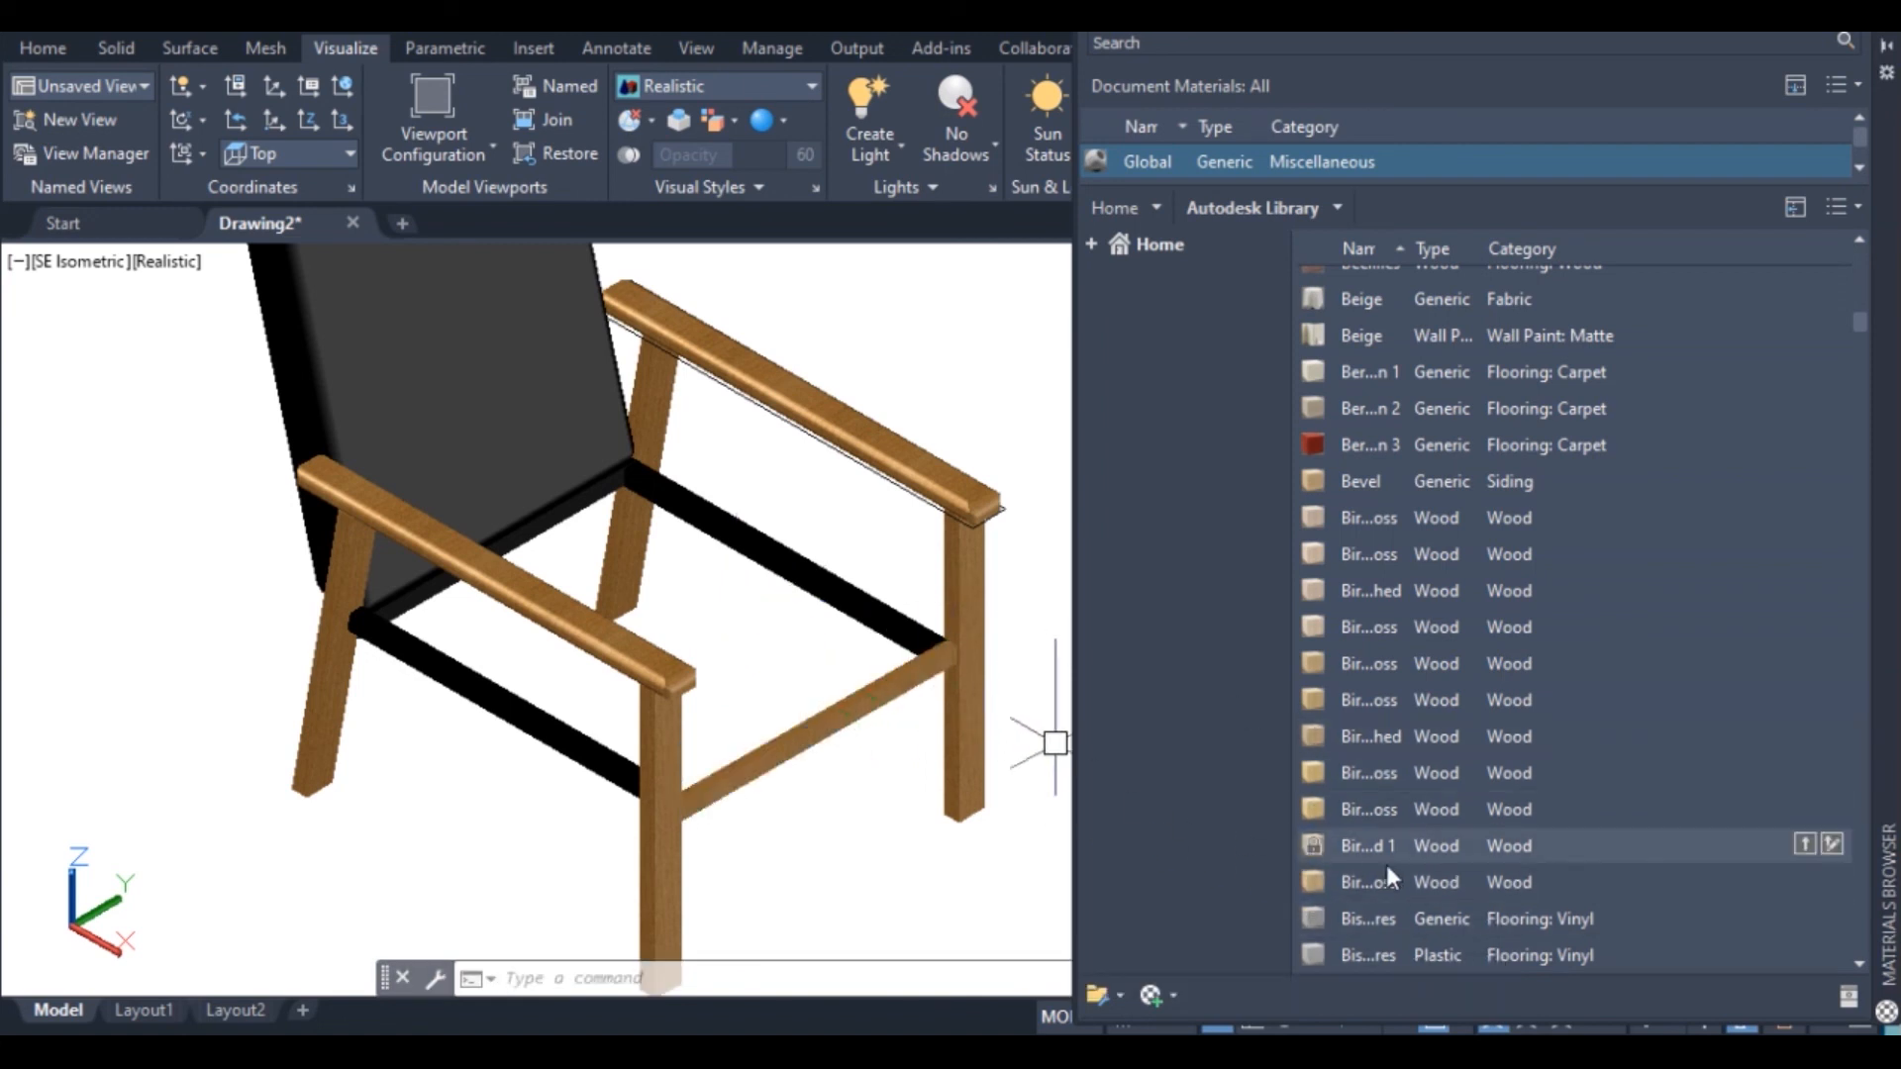
{"action": "left_click_drag", "start_coordinate": [1386, 881], "coordinate": [1063, 754]}
{"action": "left_click_drag", "start_coordinate": [804, 592], "coordinate": [804, 592]}
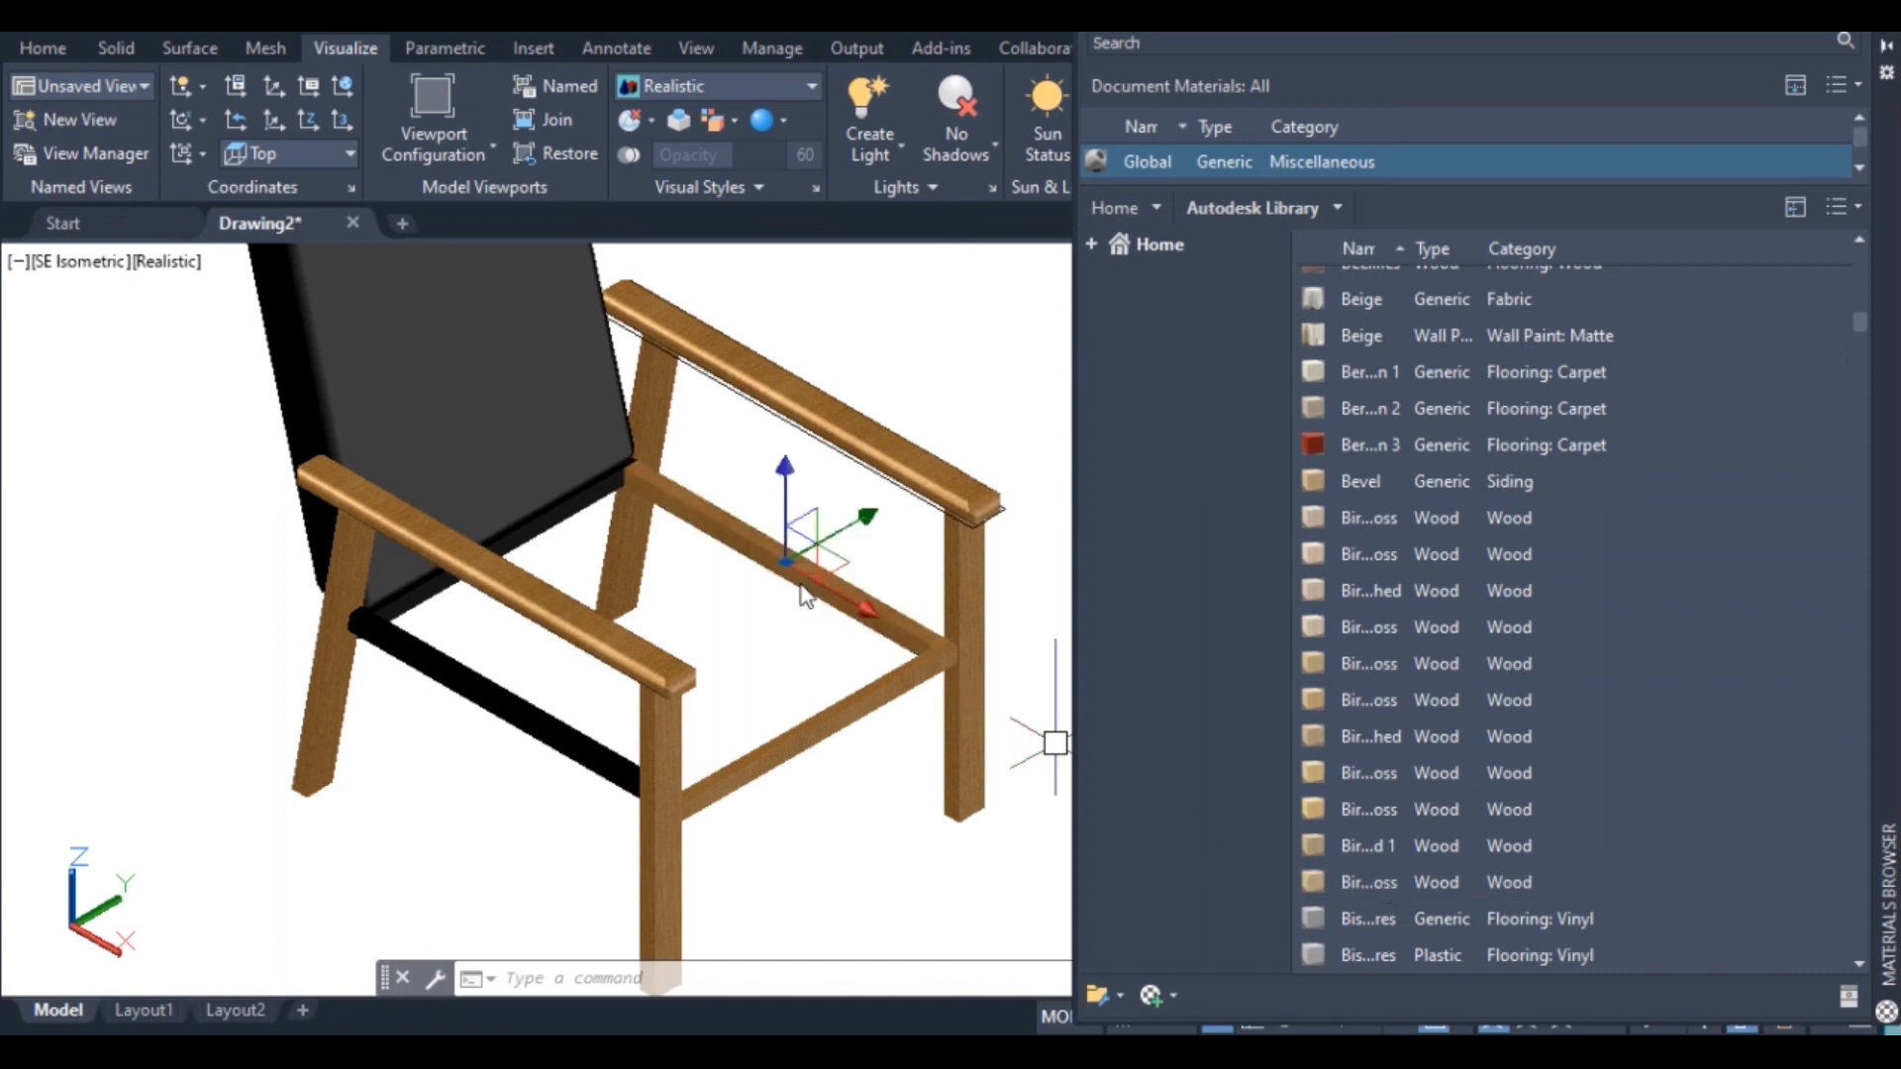
Hide the black backrest to expose the rear crosspiece behind the seat opening
{"action": "left_click_drag", "start_coordinate": [1399, 881], "coordinate": [891, 705]}
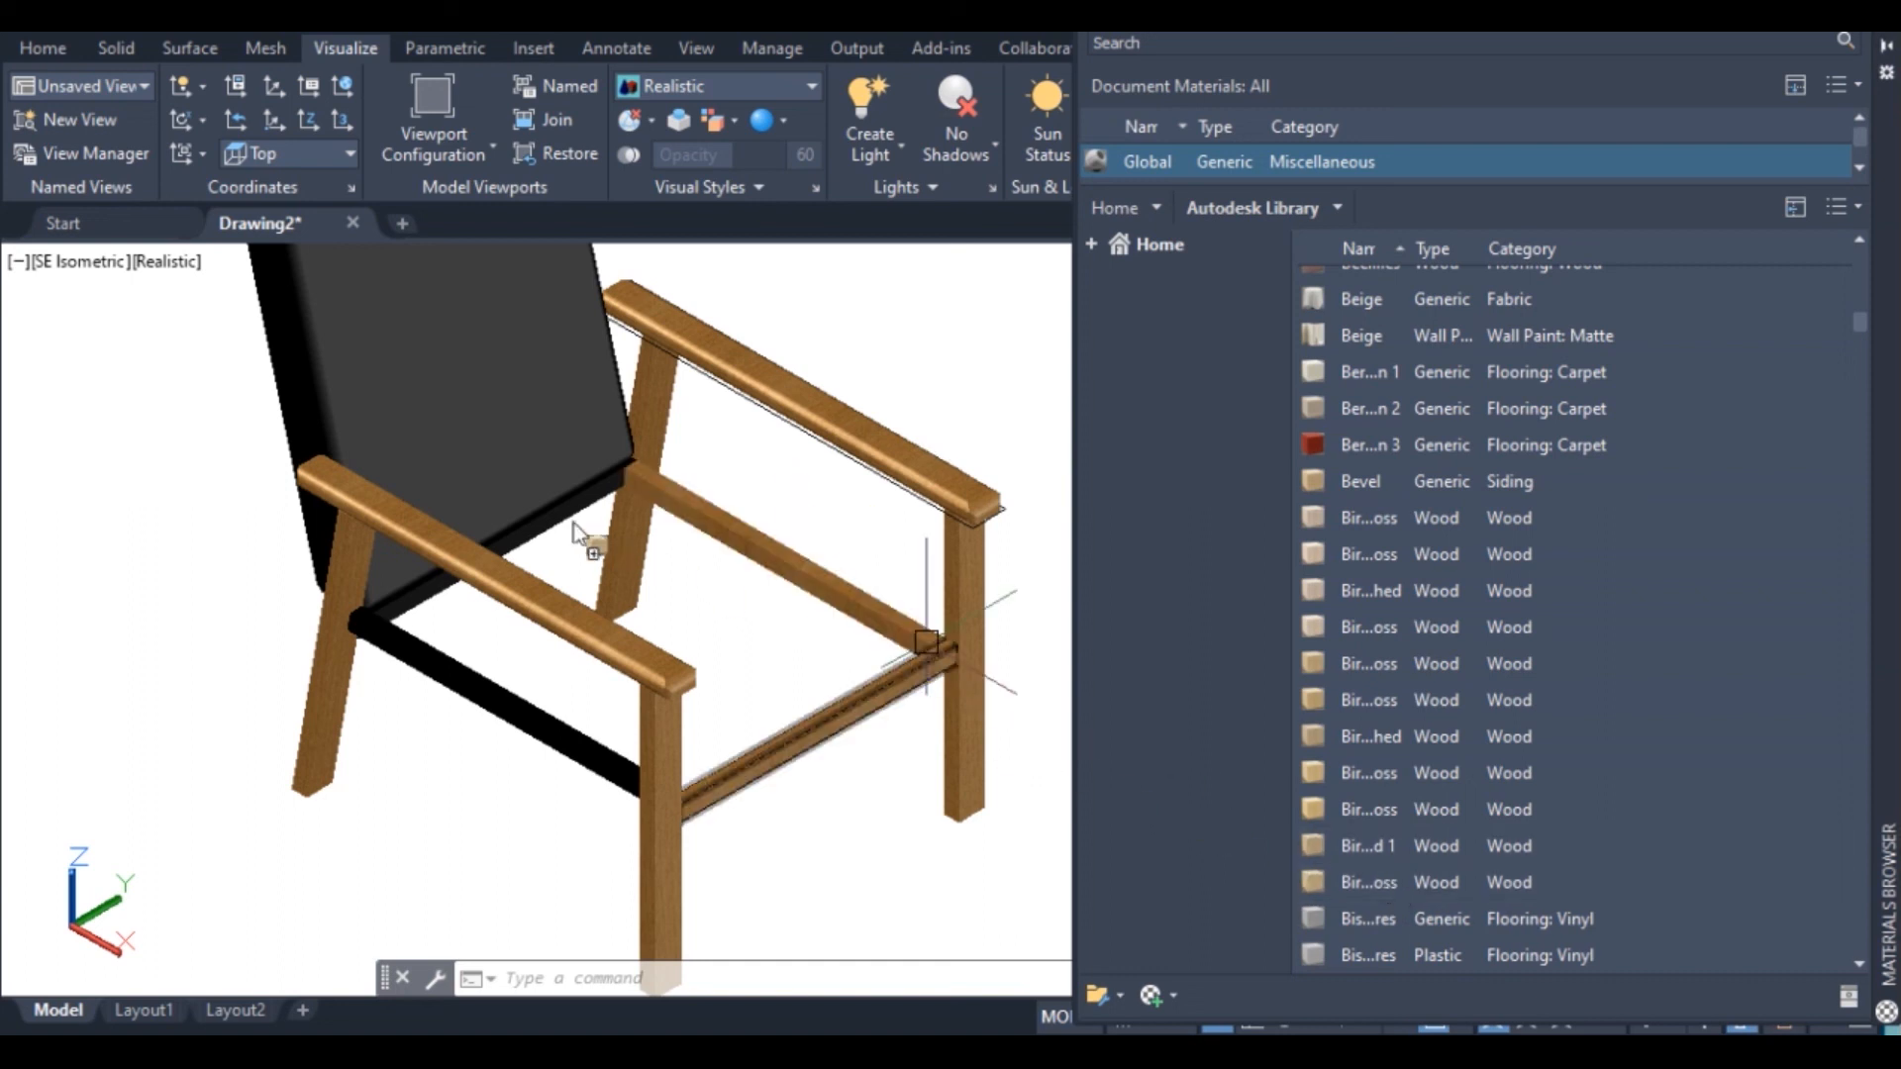
{"action": "left_click", "coordinate": [410, 342]}
{"action": "right_click", "coordinate": [407, 345]}
{"action": "mouse_move", "coordinate": [579, 488]}
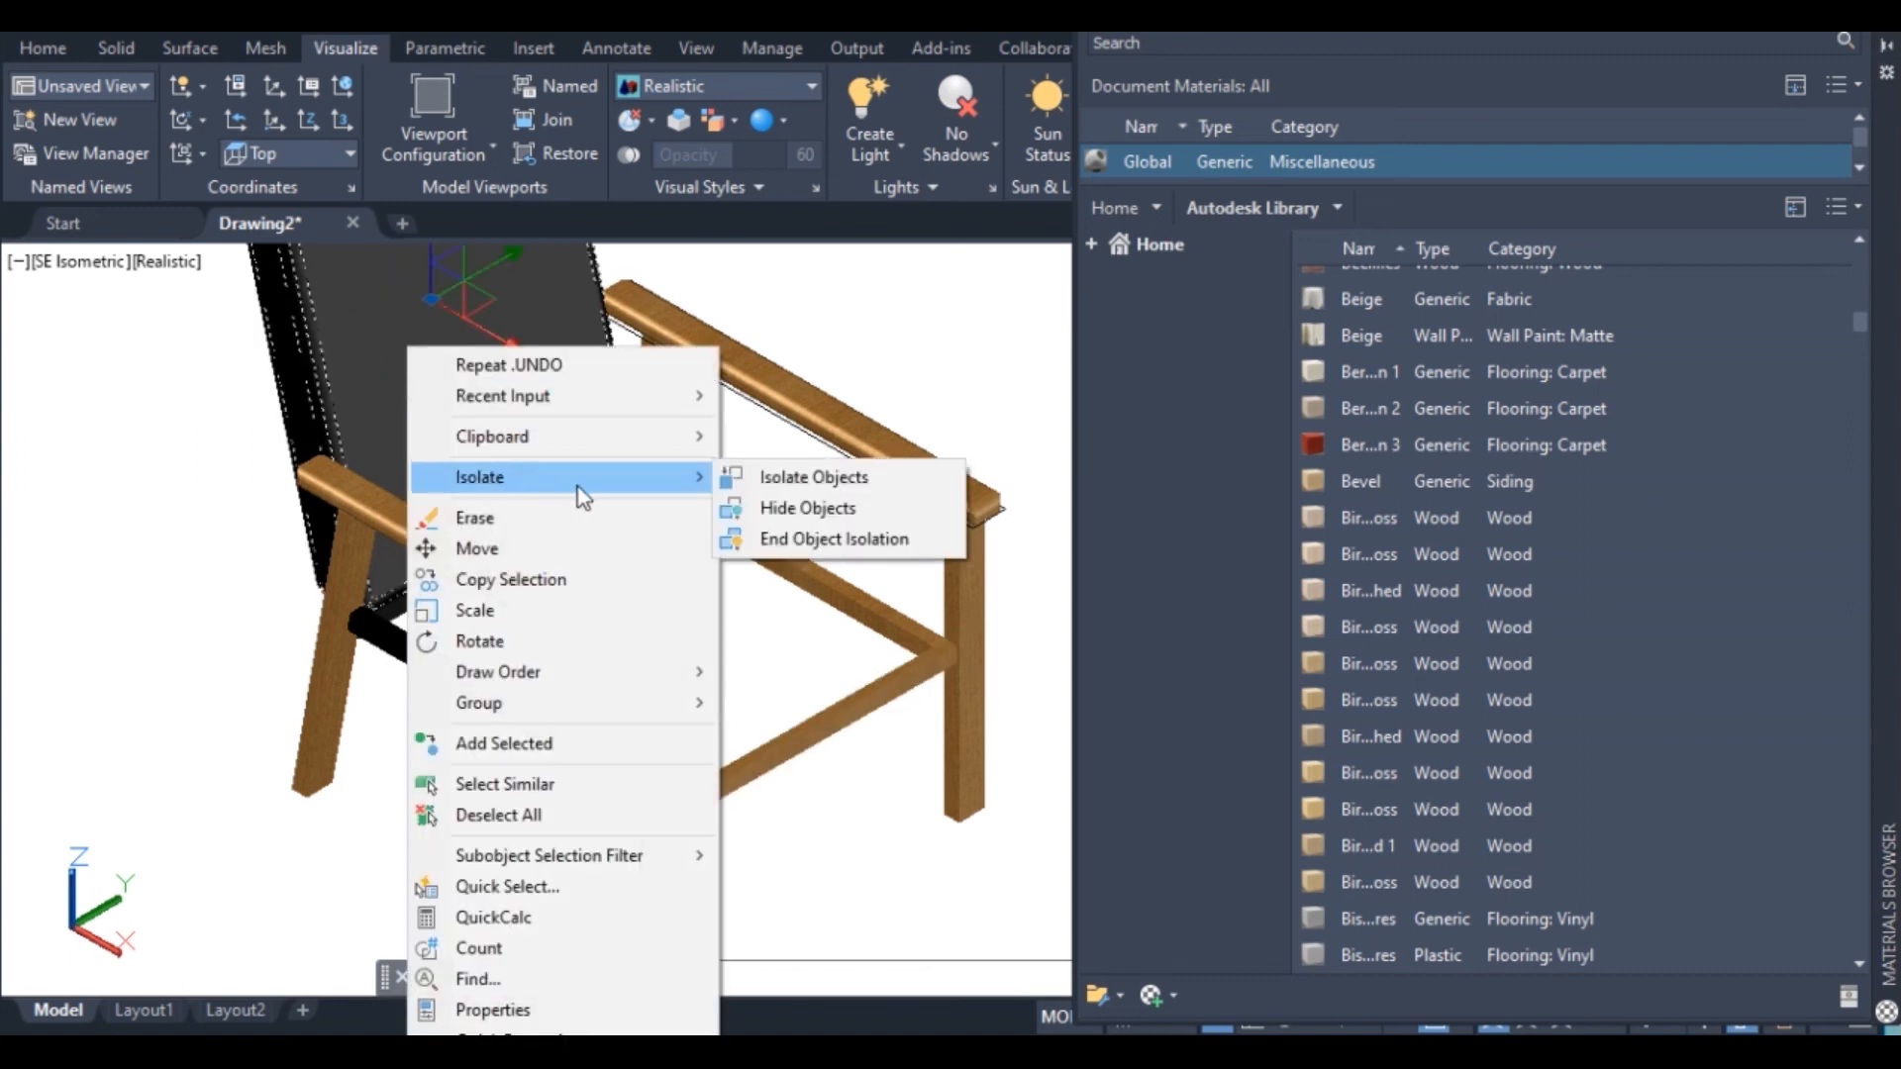
{"action": "left_click", "coordinate": [751, 514]}
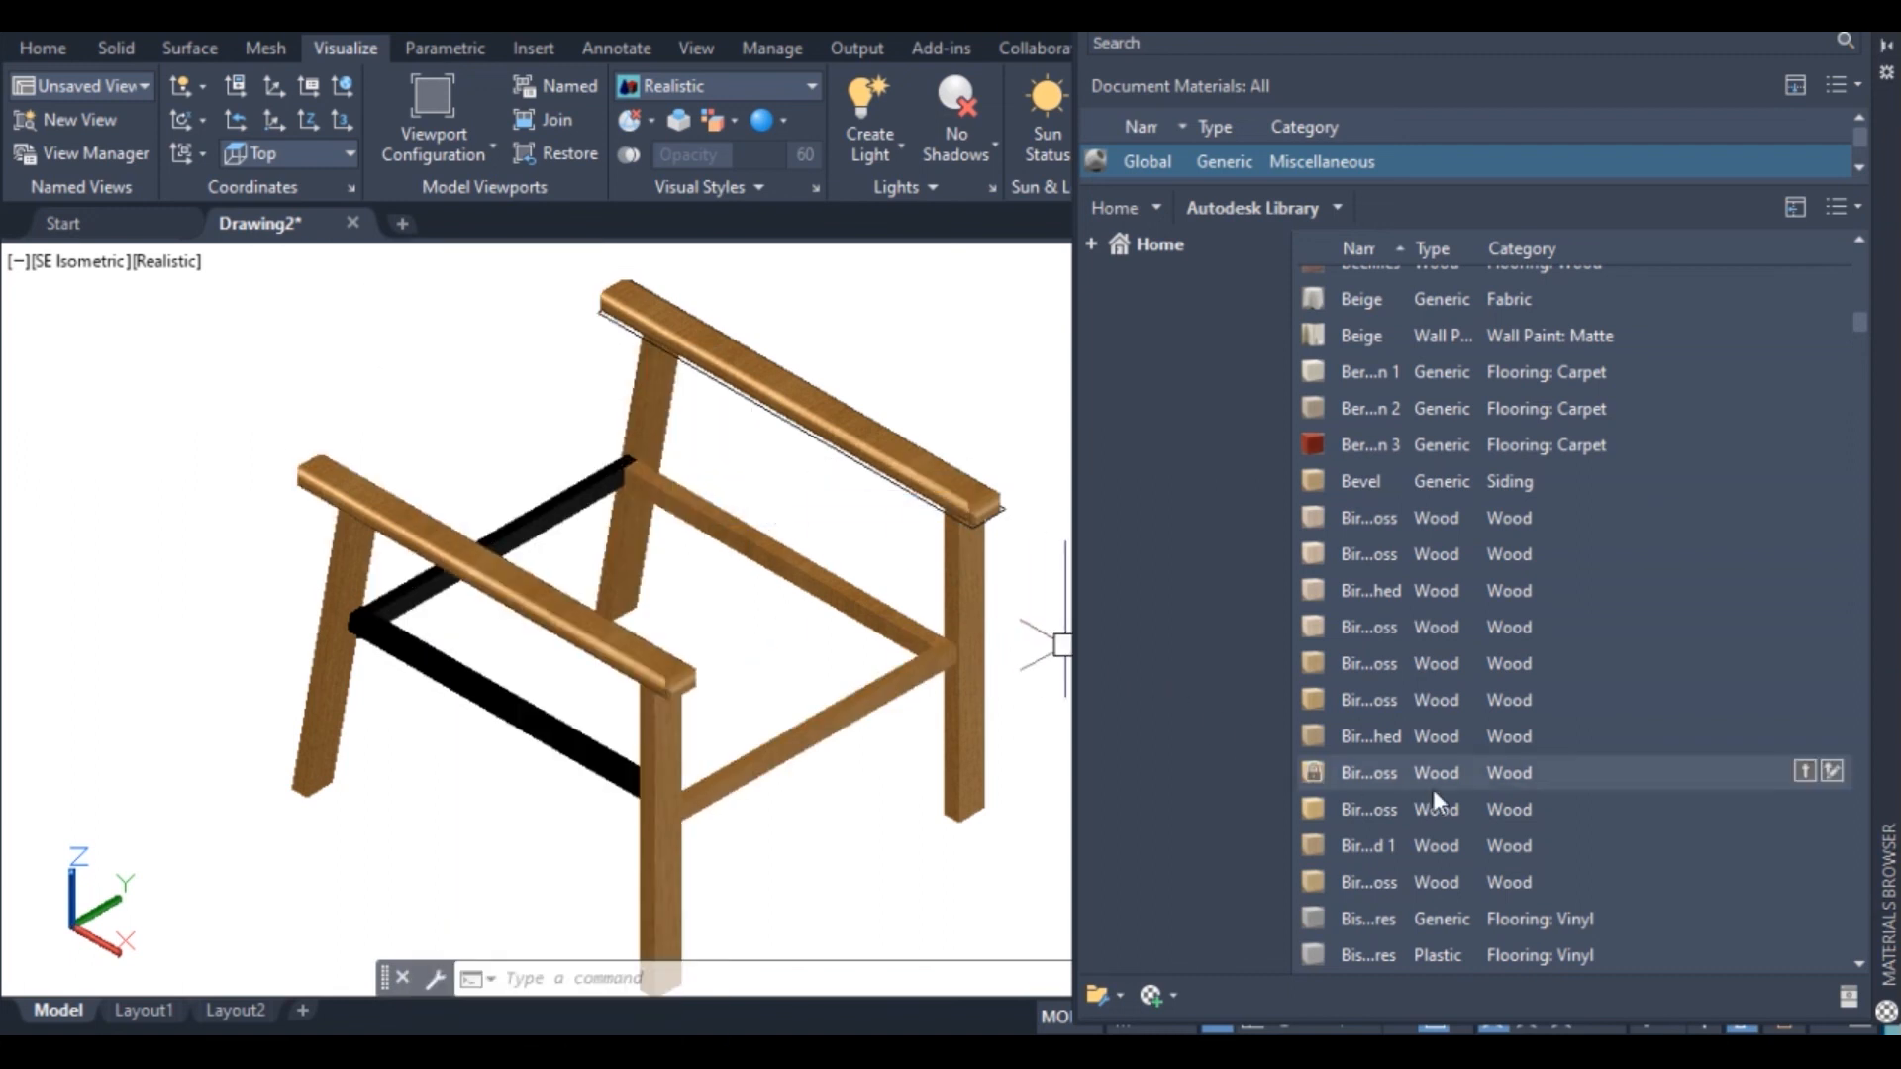
Apply the same "Bir...oss" wood material to the rear crosspiece and the near side crosspiece
{"action": "left_click_drag", "start_coordinate": [1373, 888], "coordinate": [750, 624]}
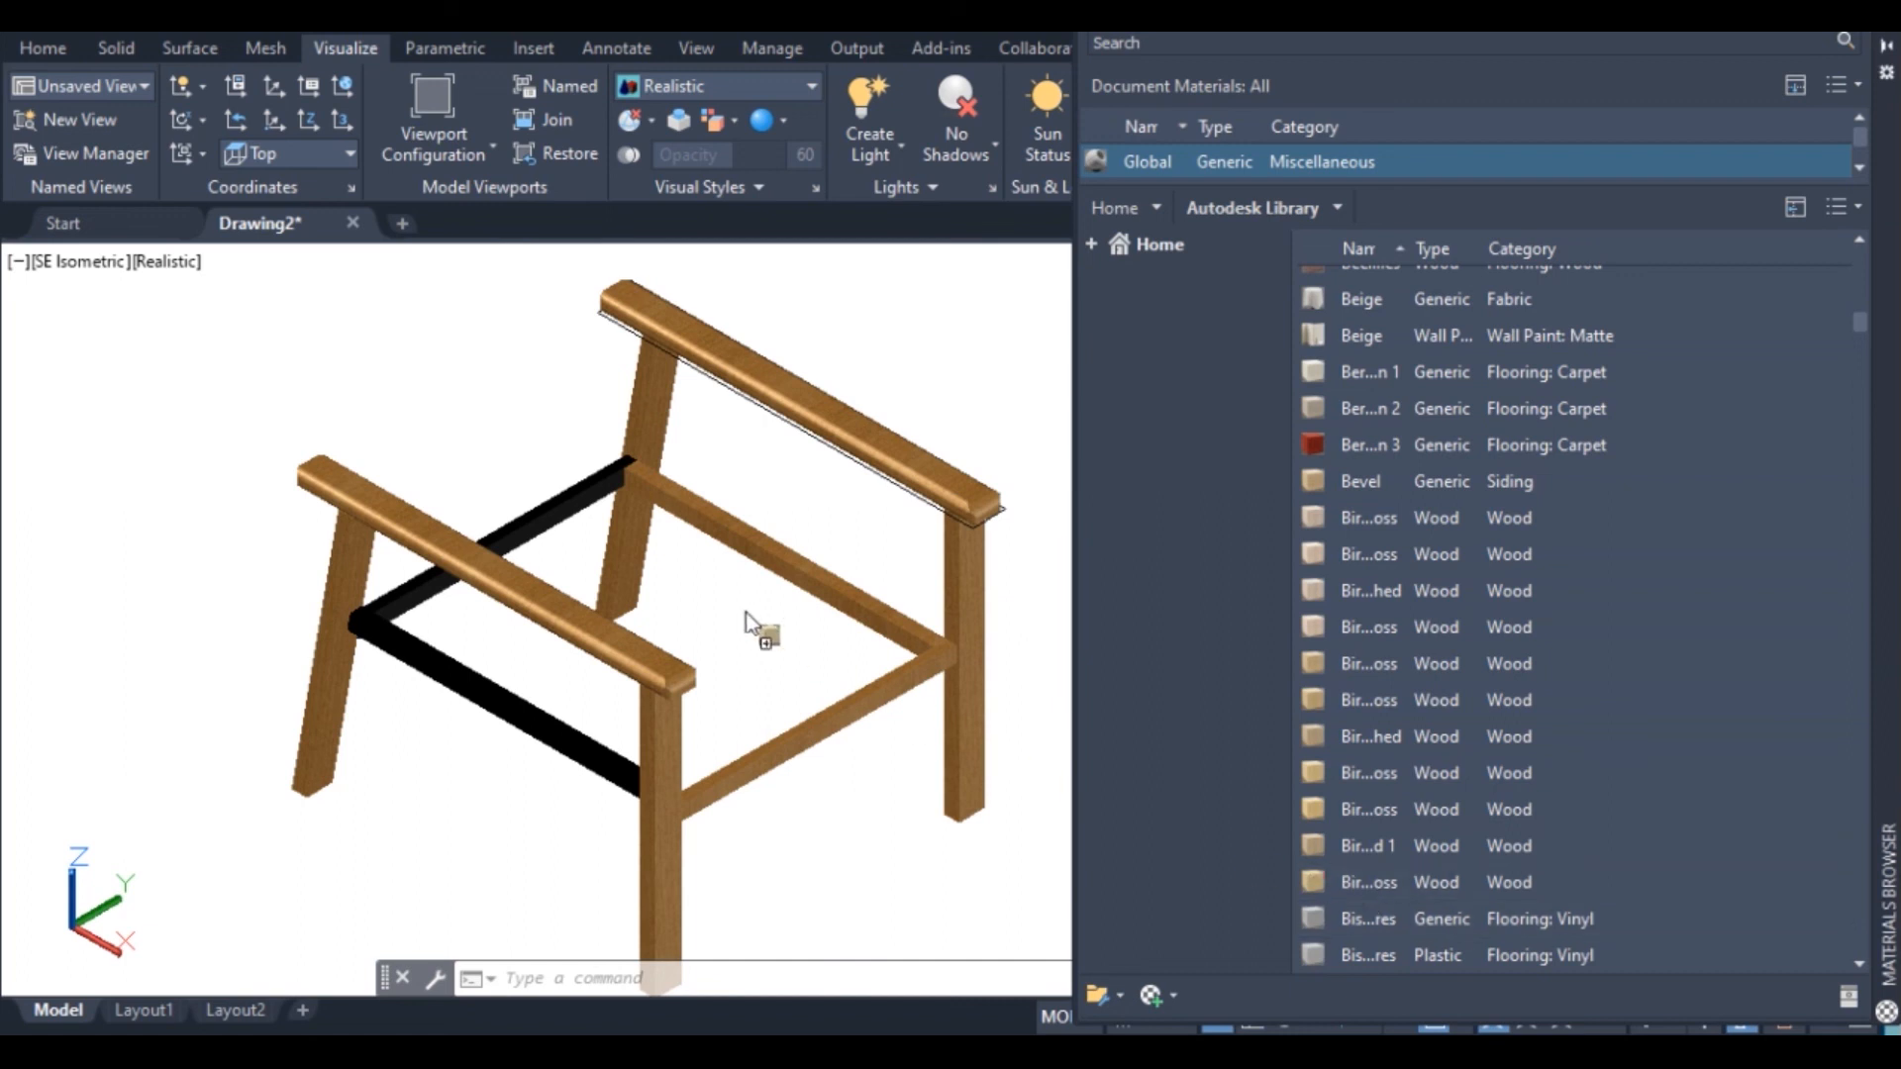
{"action": "left_click_drag", "start_coordinate": [552, 509], "coordinate": [552, 510]}
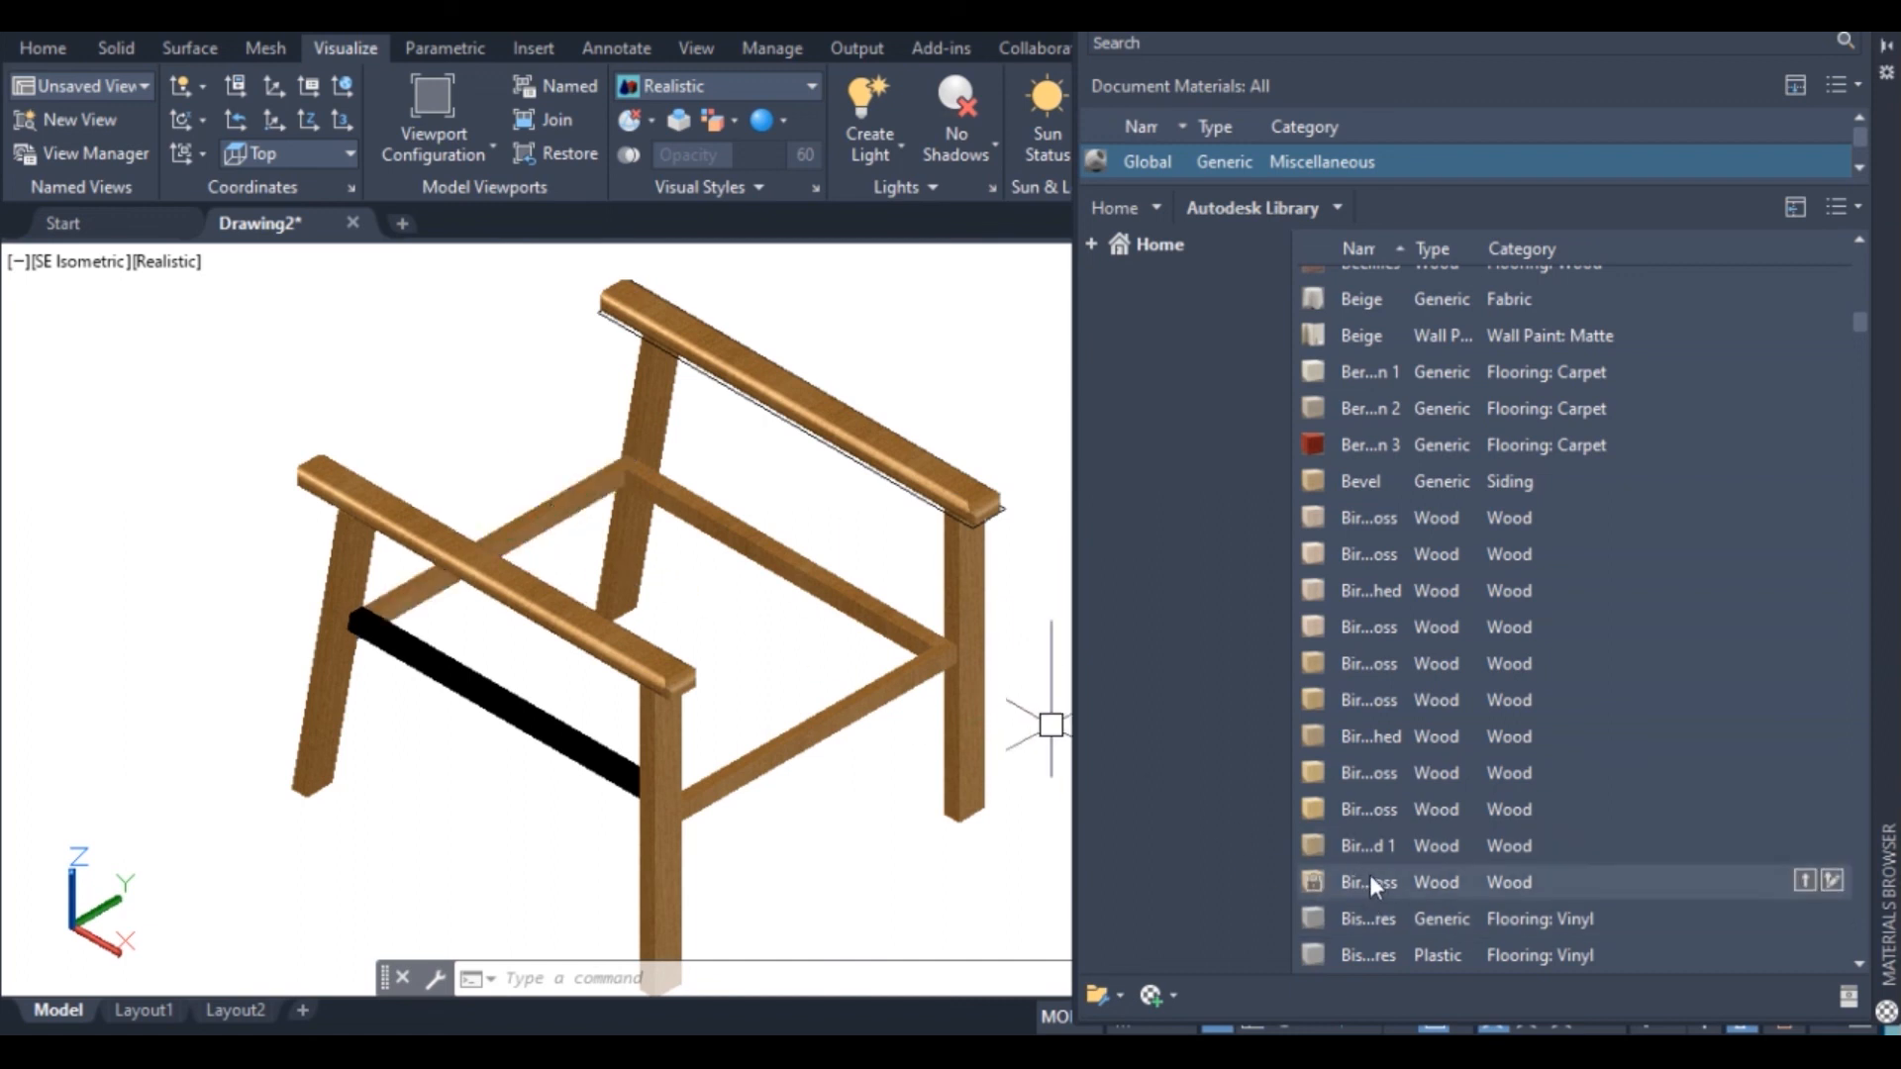
{"action": "left_click_drag", "start_coordinate": [1372, 877], "coordinate": [916, 792]}
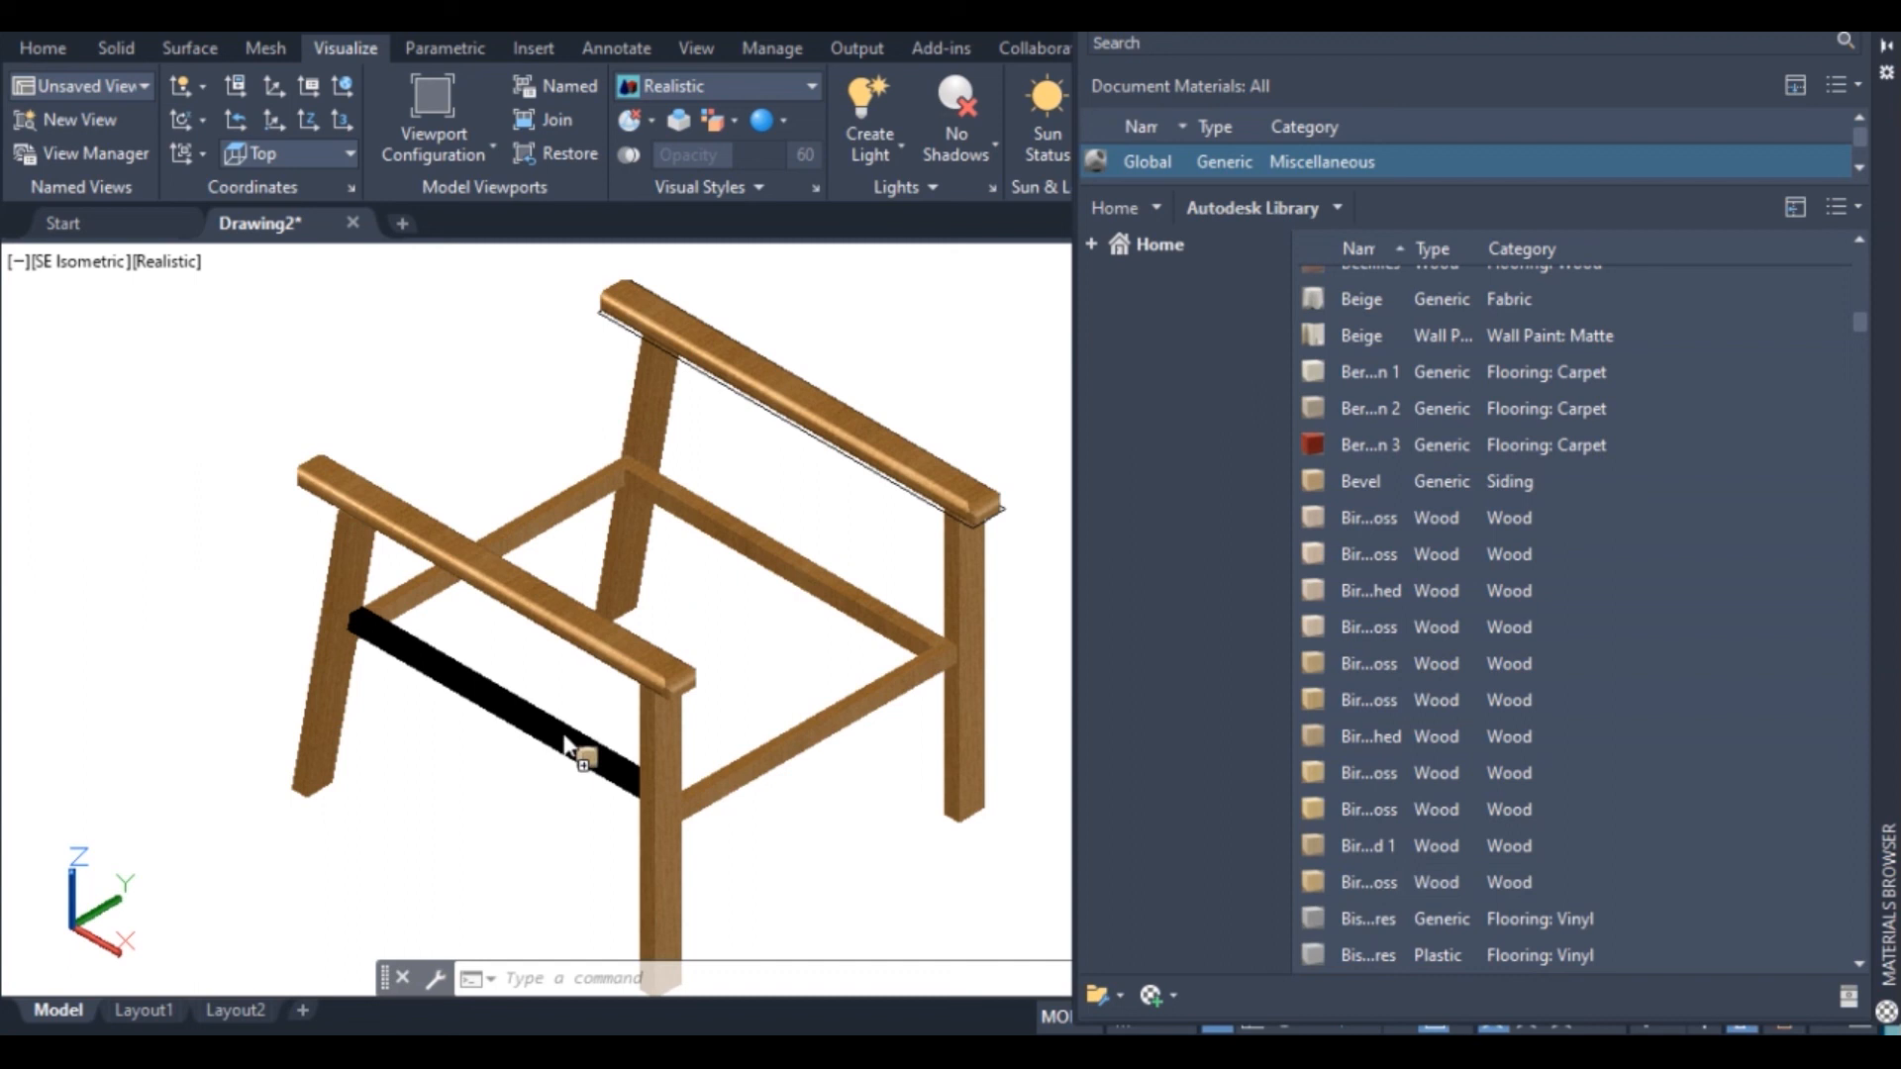
{"action": "left_click_drag", "start_coordinate": [565, 748], "coordinate": [563, 733]}
End the object isolation to bring back the hidden seat and backrest
{"action": "scroll", "coordinate": [634, 614], "scroll_direction": "down", "scroll_amount": 6}
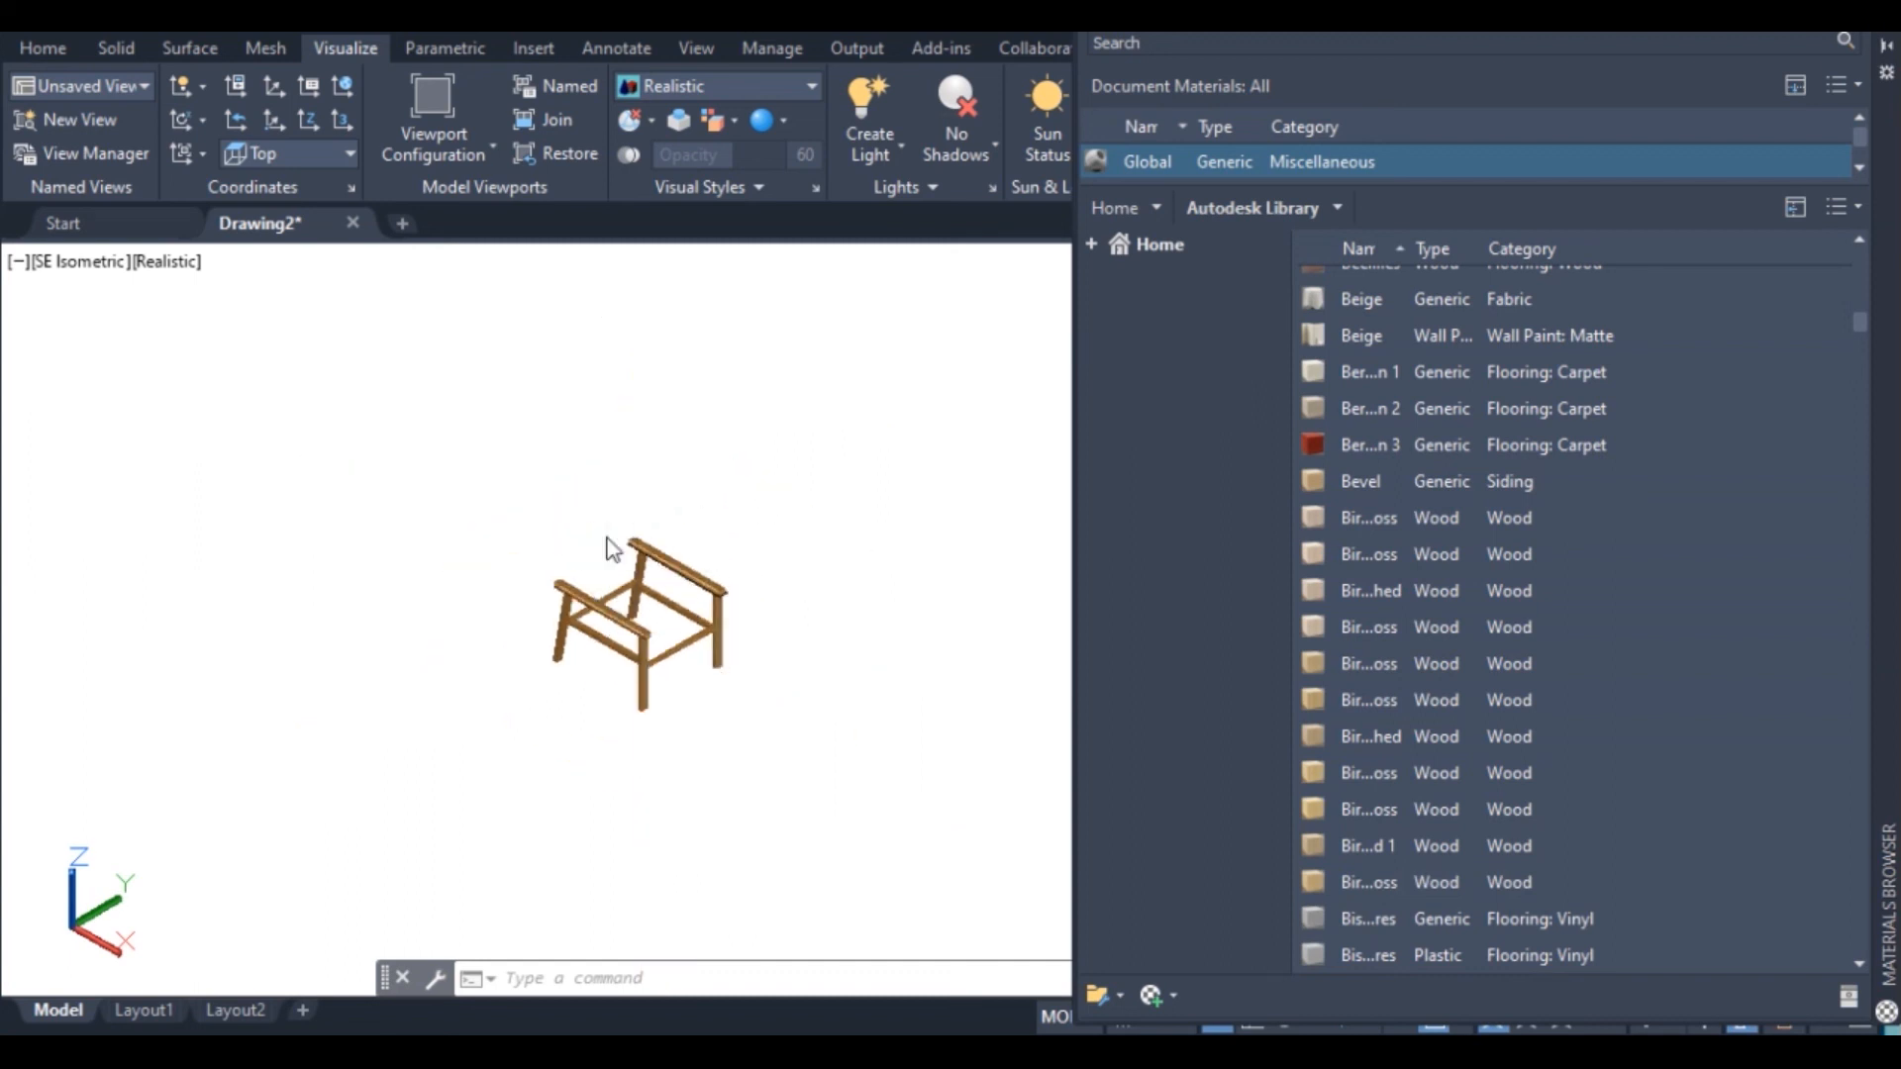
{"action": "right_click", "coordinate": [612, 550]}
{"action": "mouse_move", "coordinate": [896, 132]}
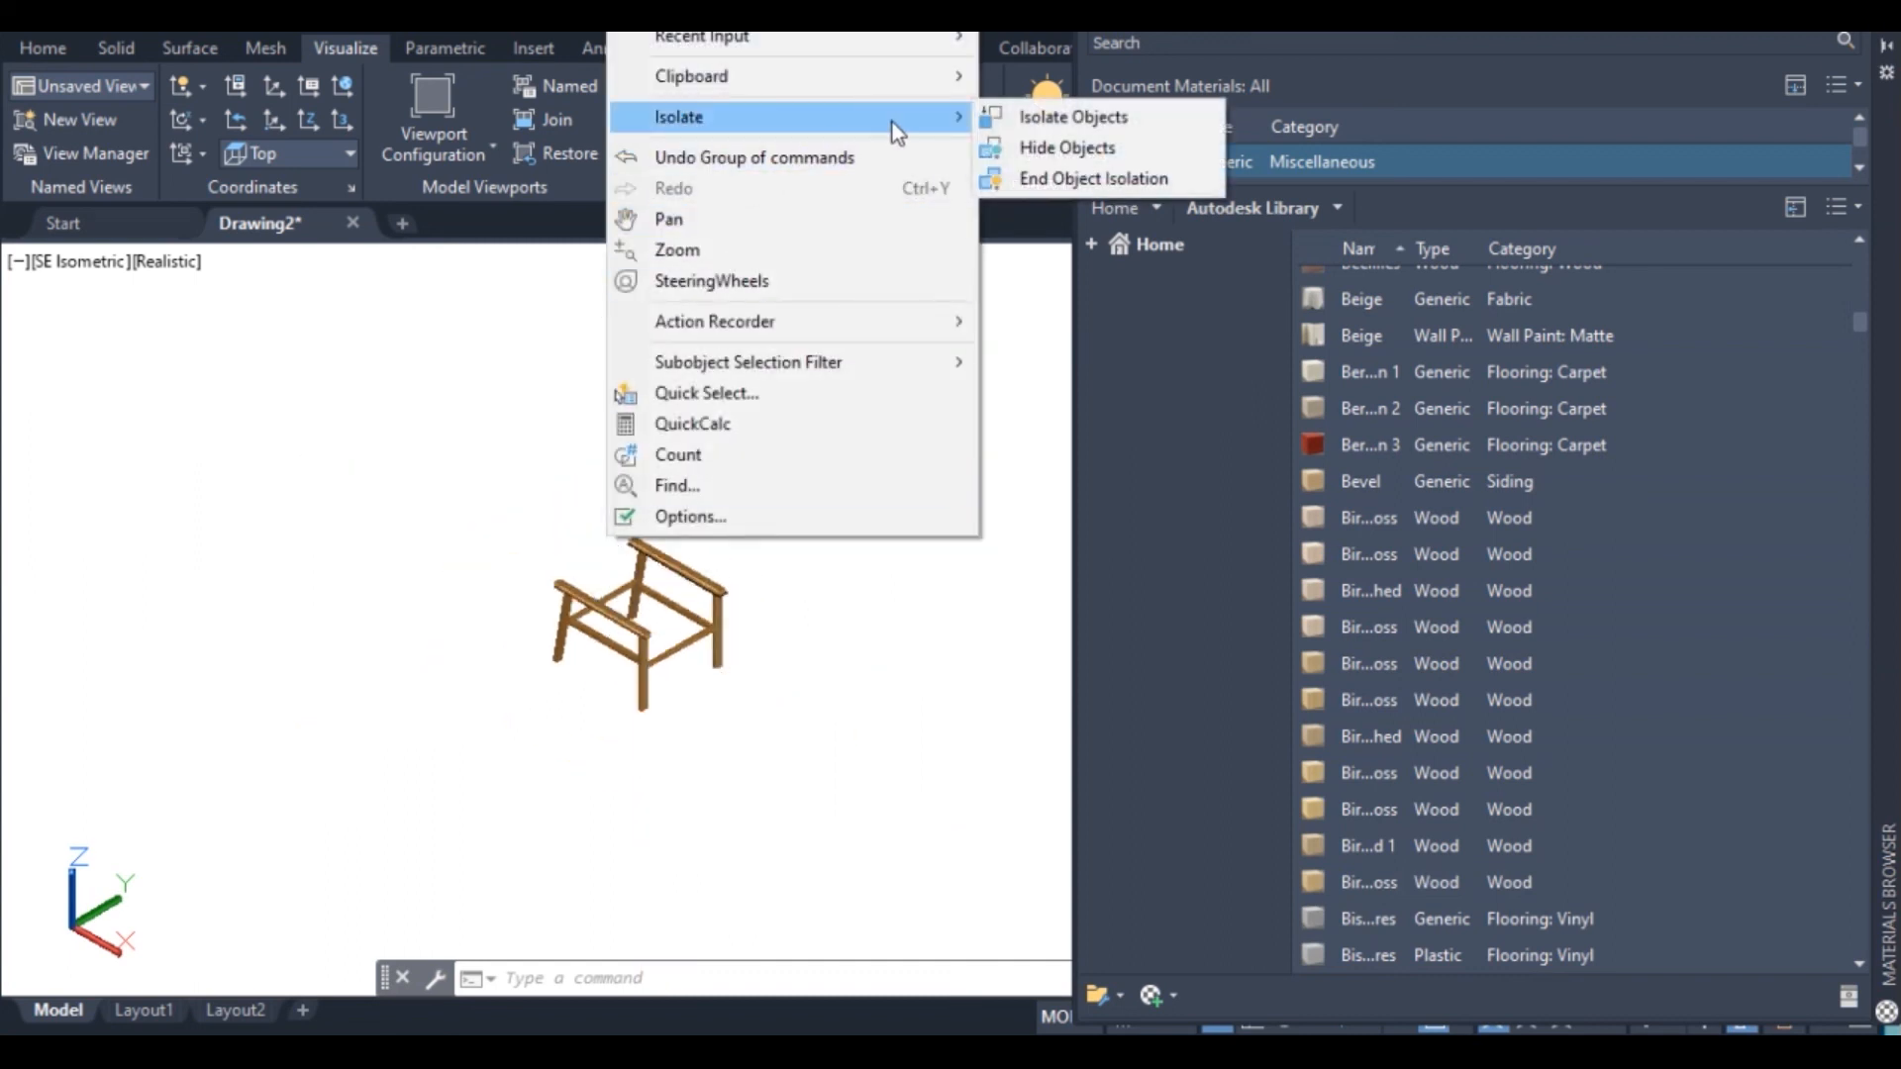
{"action": "left_click", "coordinate": [1018, 178]}
{"action": "scroll", "coordinate": [614, 705], "scroll_direction": "up", "scroll_amount": 3}
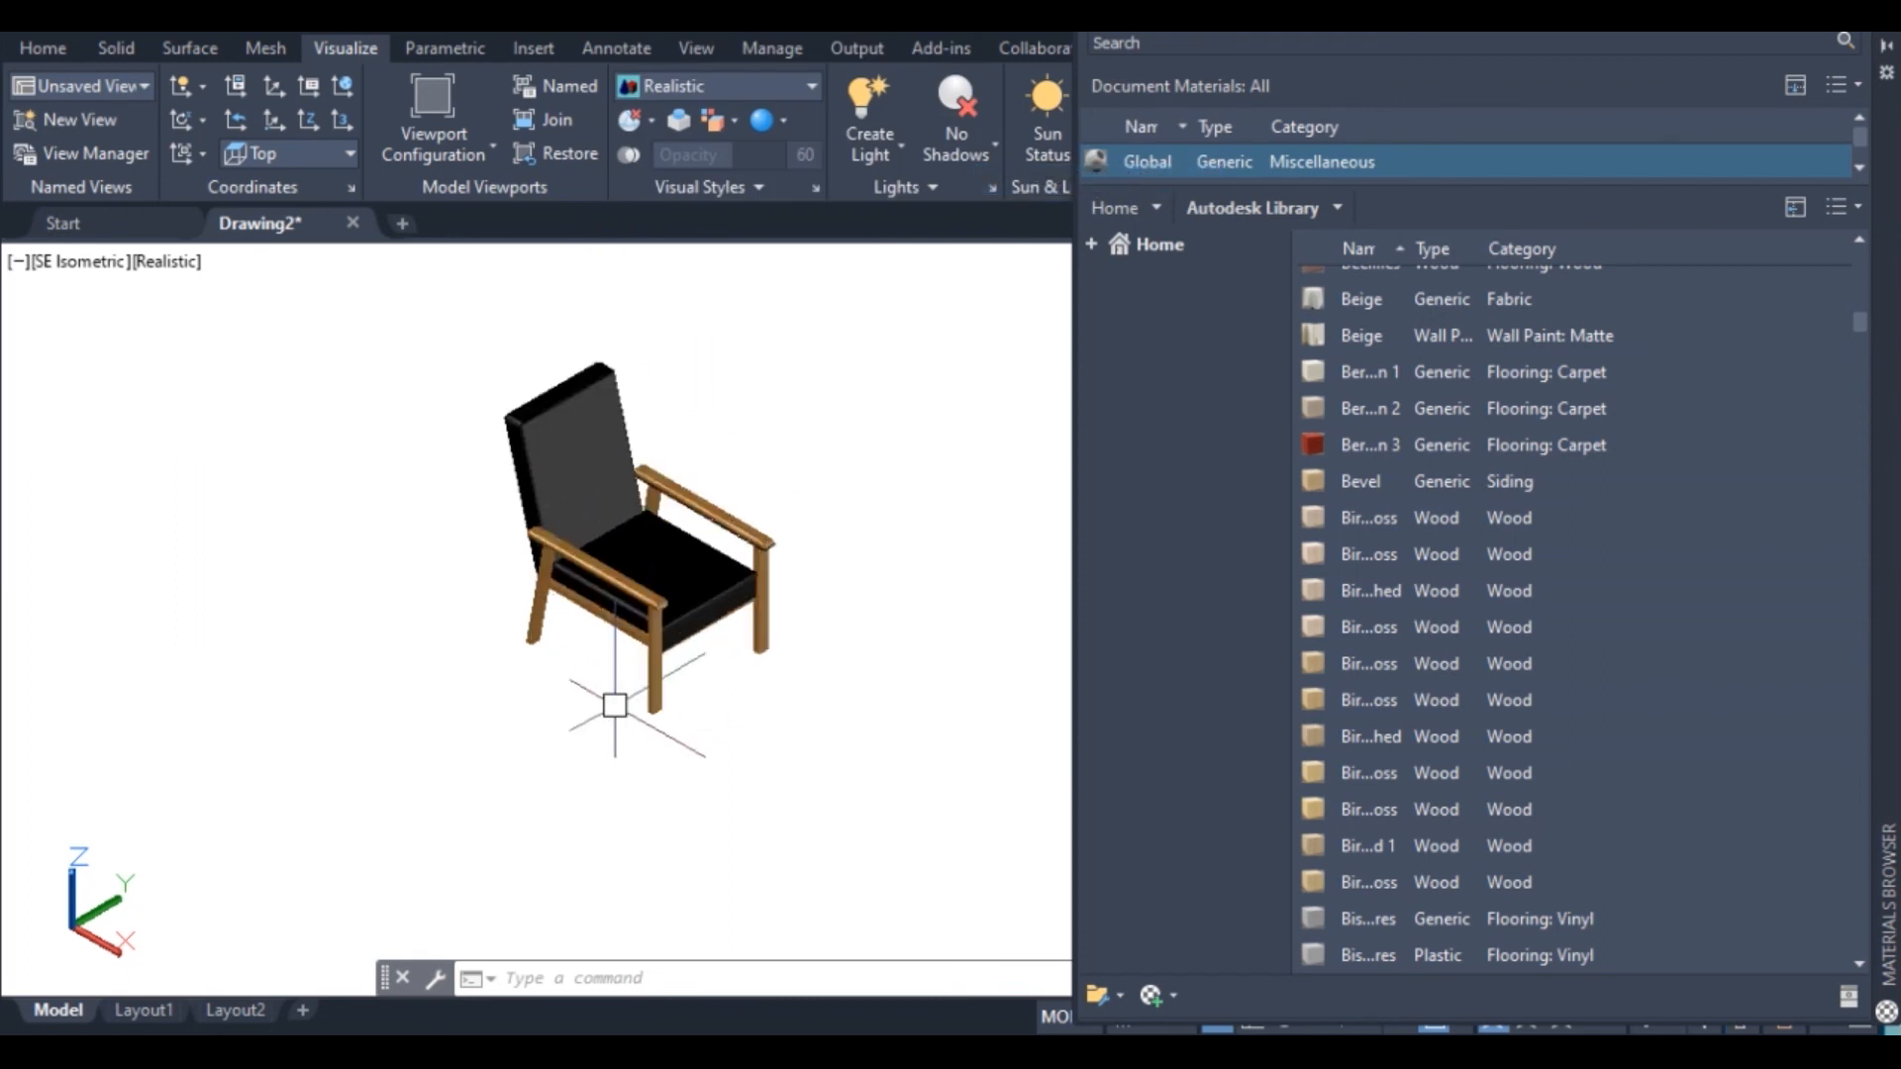
{"action": "scroll", "coordinate": [700, 451], "scroll_direction": "up", "scroll_amount": 2}
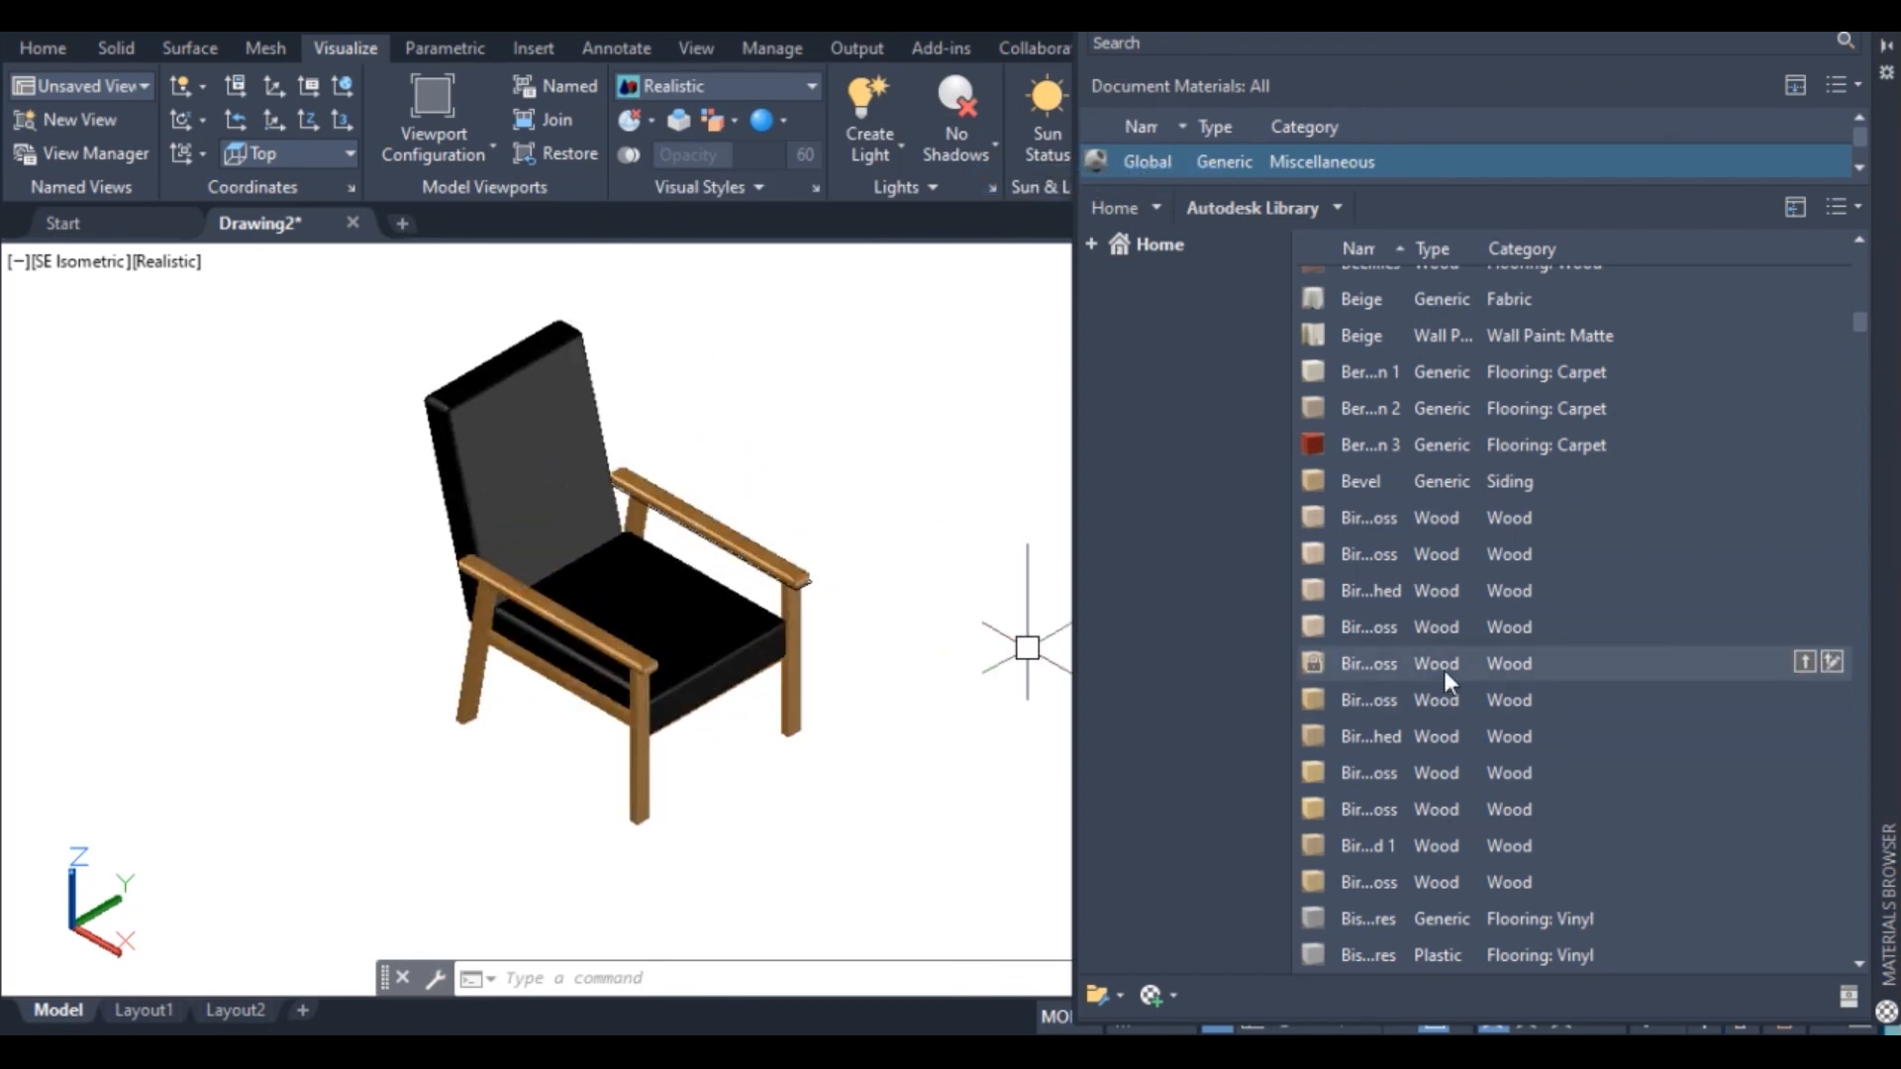
Apply the Tweed fabric material from the Autodesk Library to the backrest and the seat, and close the Materials Browser
{"action": "scroll", "coordinate": [1649, 517], "scroll_direction": "down", "scroll_amount": 2}
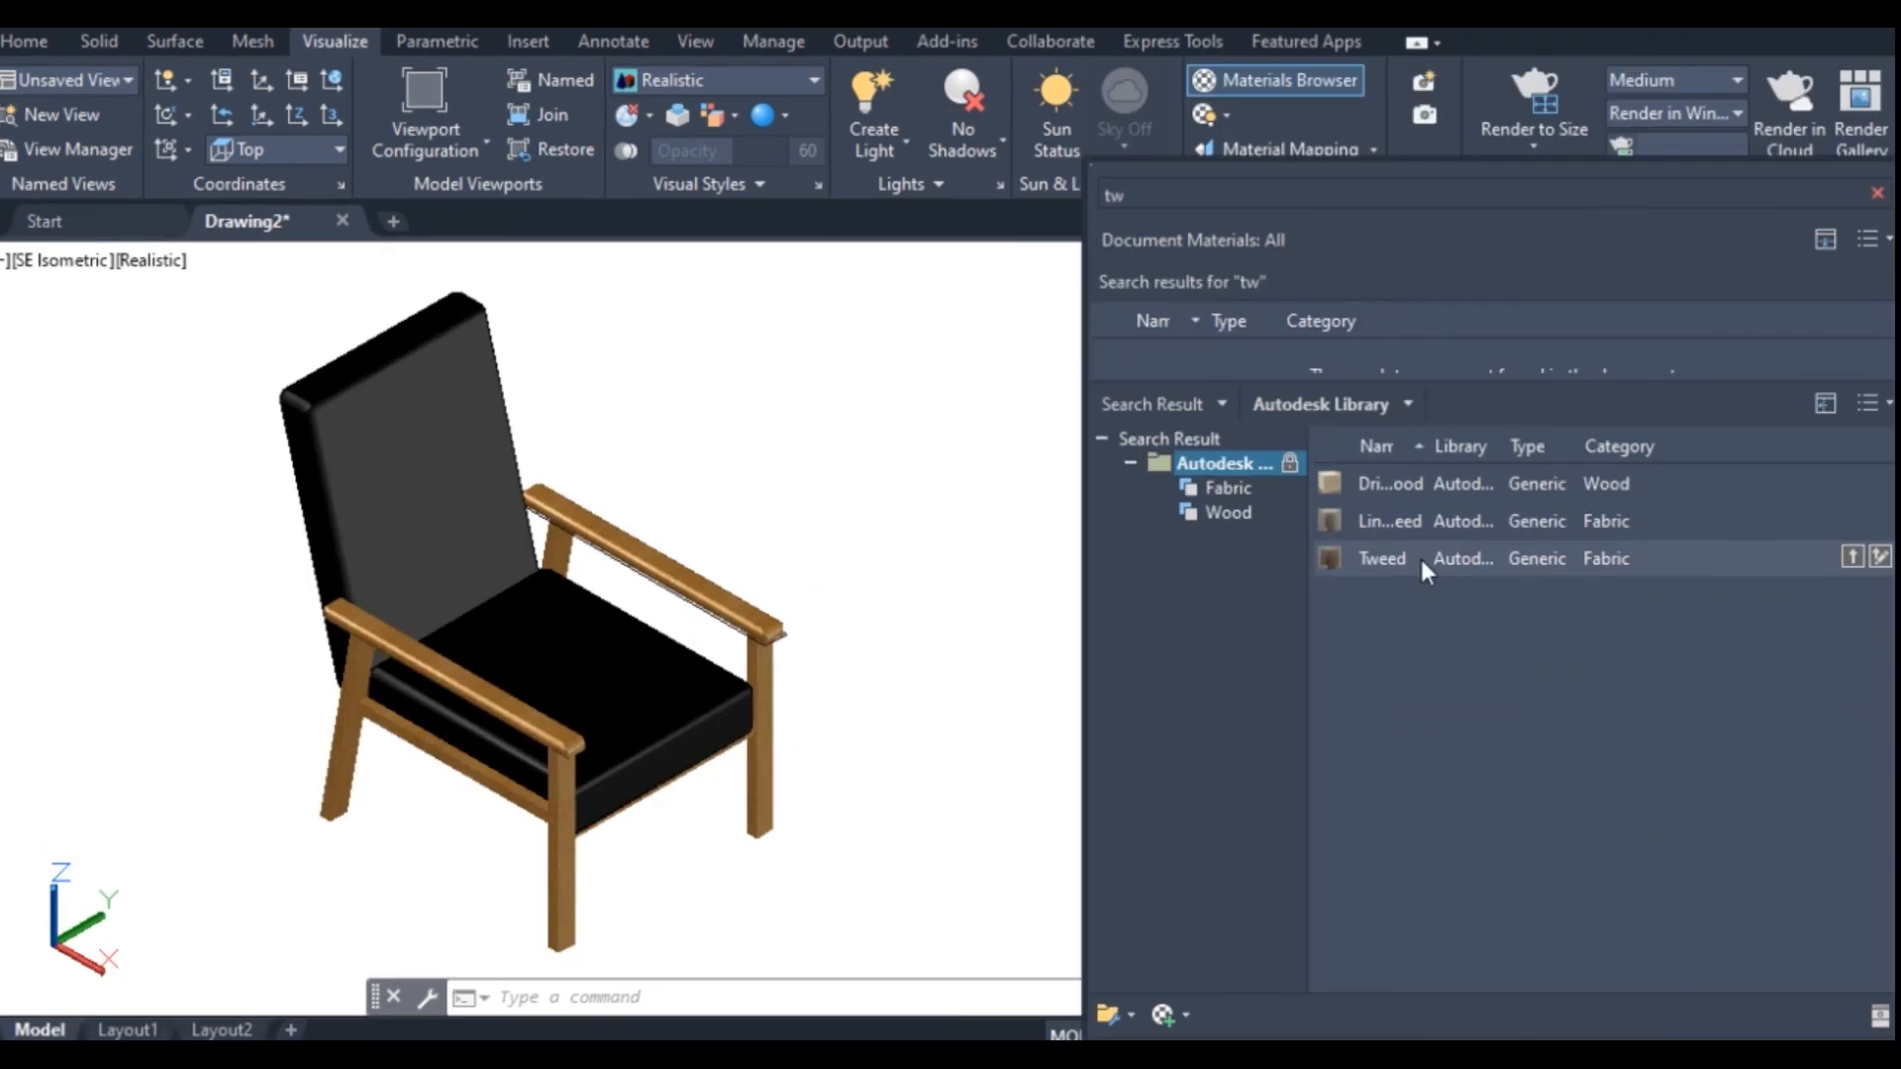
{"action": "left_click_drag", "start_coordinate": [1420, 555], "coordinate": [700, 450]}
{"action": "left_click_drag", "start_coordinate": [460, 460], "coordinate": [424, 459]}
{"action": "left_click_drag", "start_coordinate": [1376, 567], "coordinate": [779, 654]}
{"action": "left_click_drag", "start_coordinate": [650, 685], "coordinate": [631, 681]}
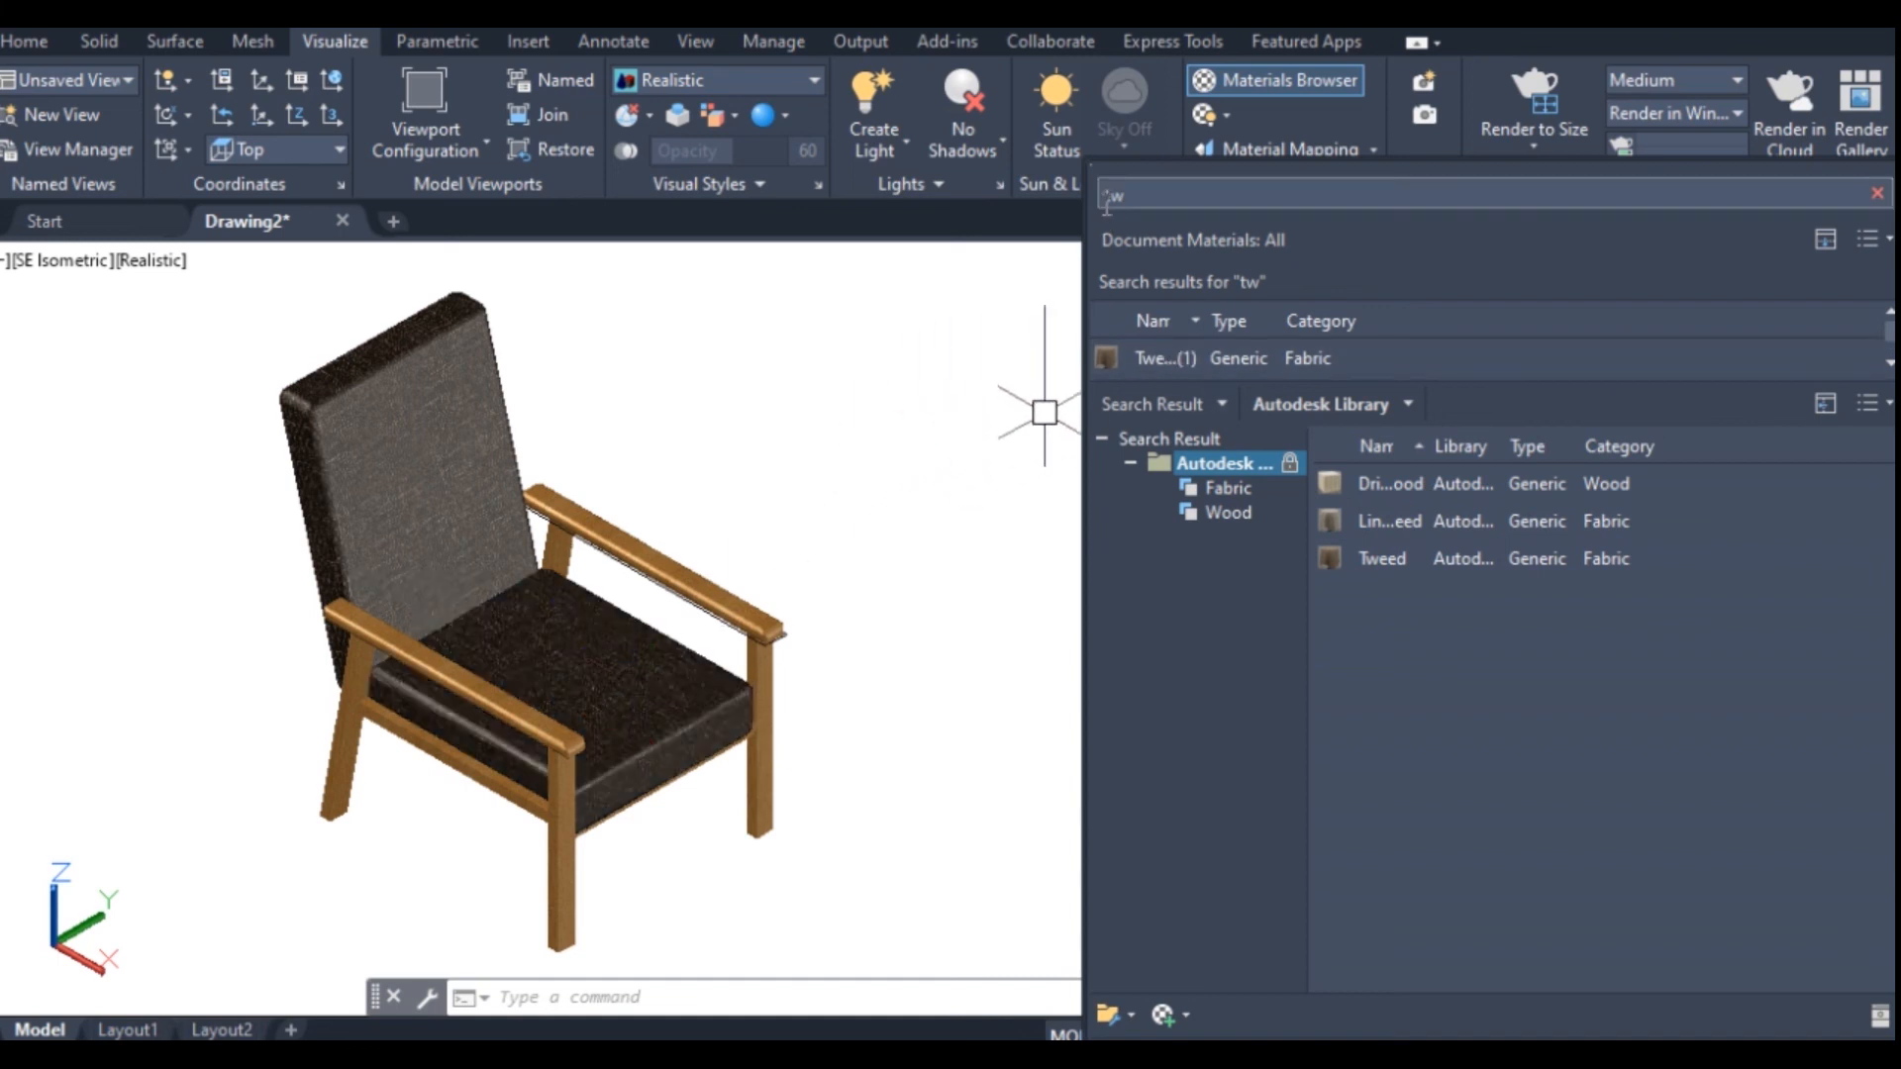
{"action": "left_click", "coordinate": [1878, 197]}
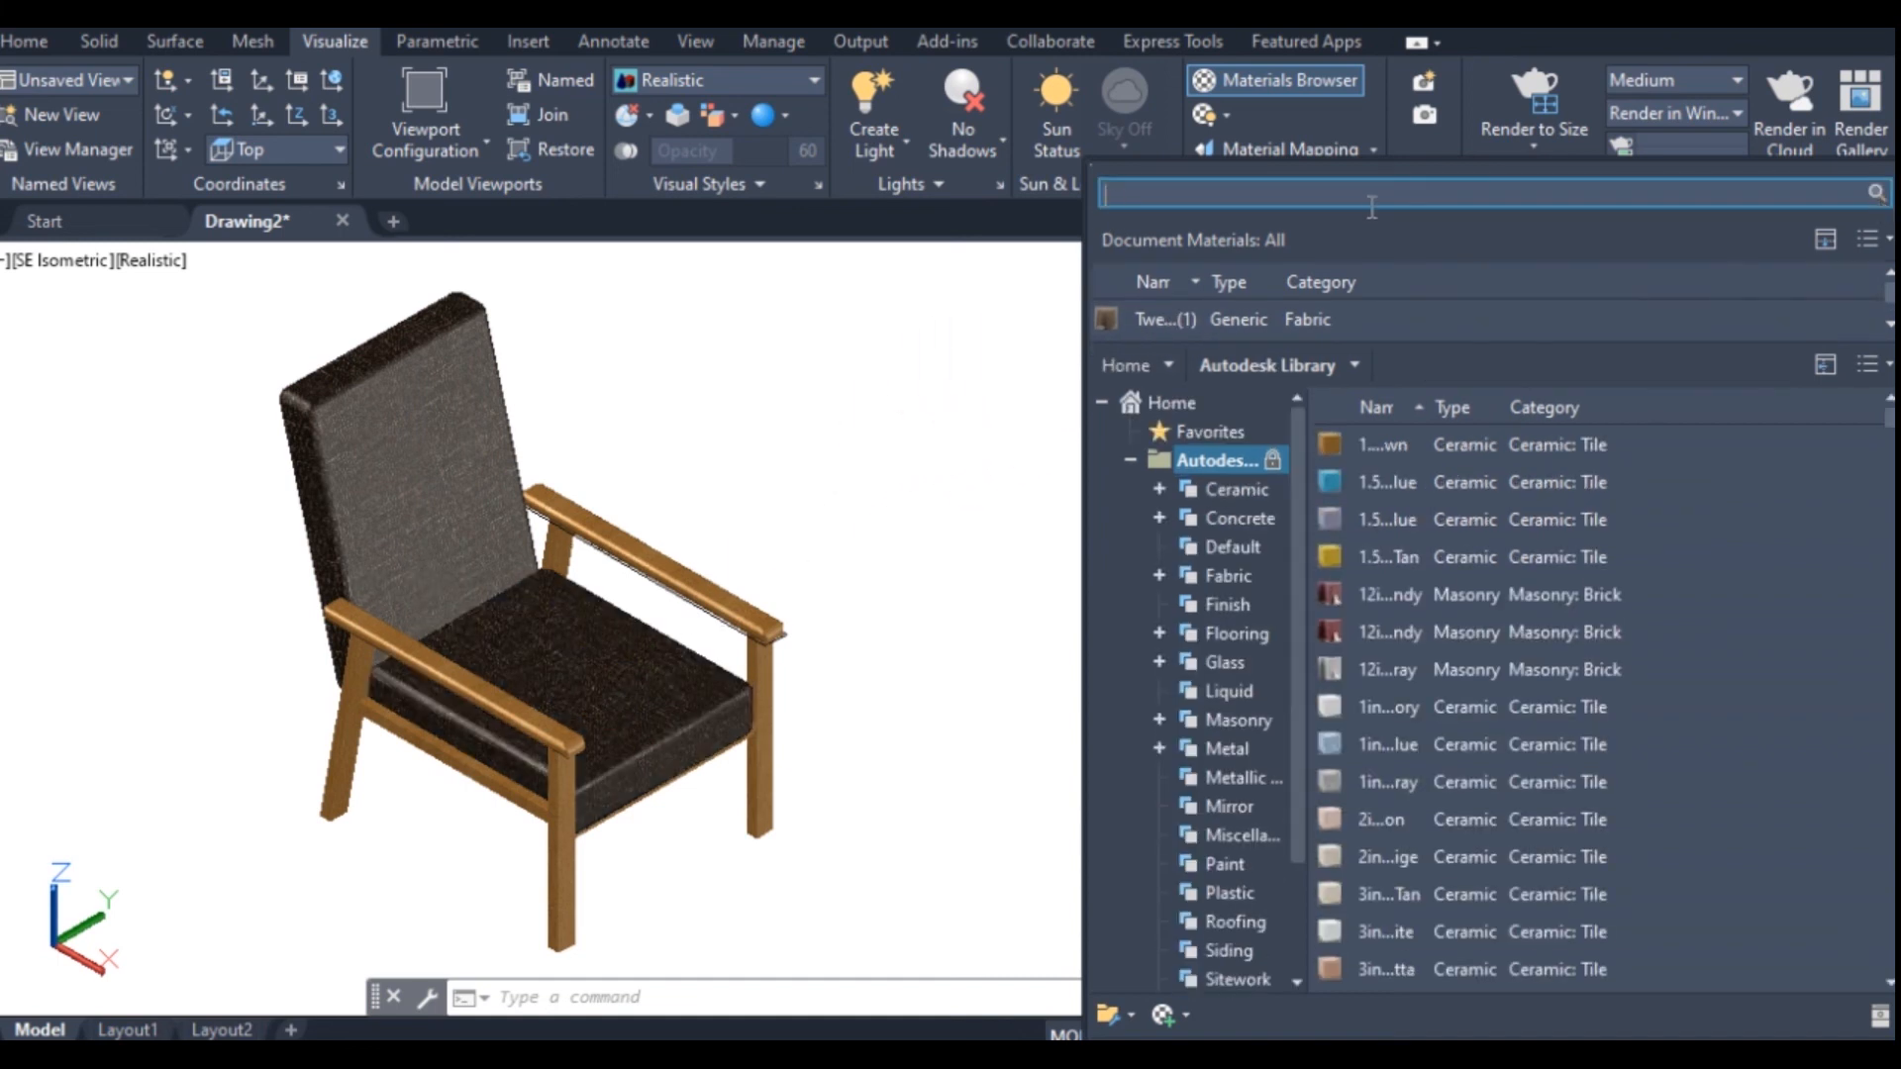
{"action": "left_click", "coordinate": [1093, 162]}
Orbit around the chair to examine its wood frame and tweed upholstery from the front and both sides
{"action": "left_click", "coordinate": [1879, 723]}
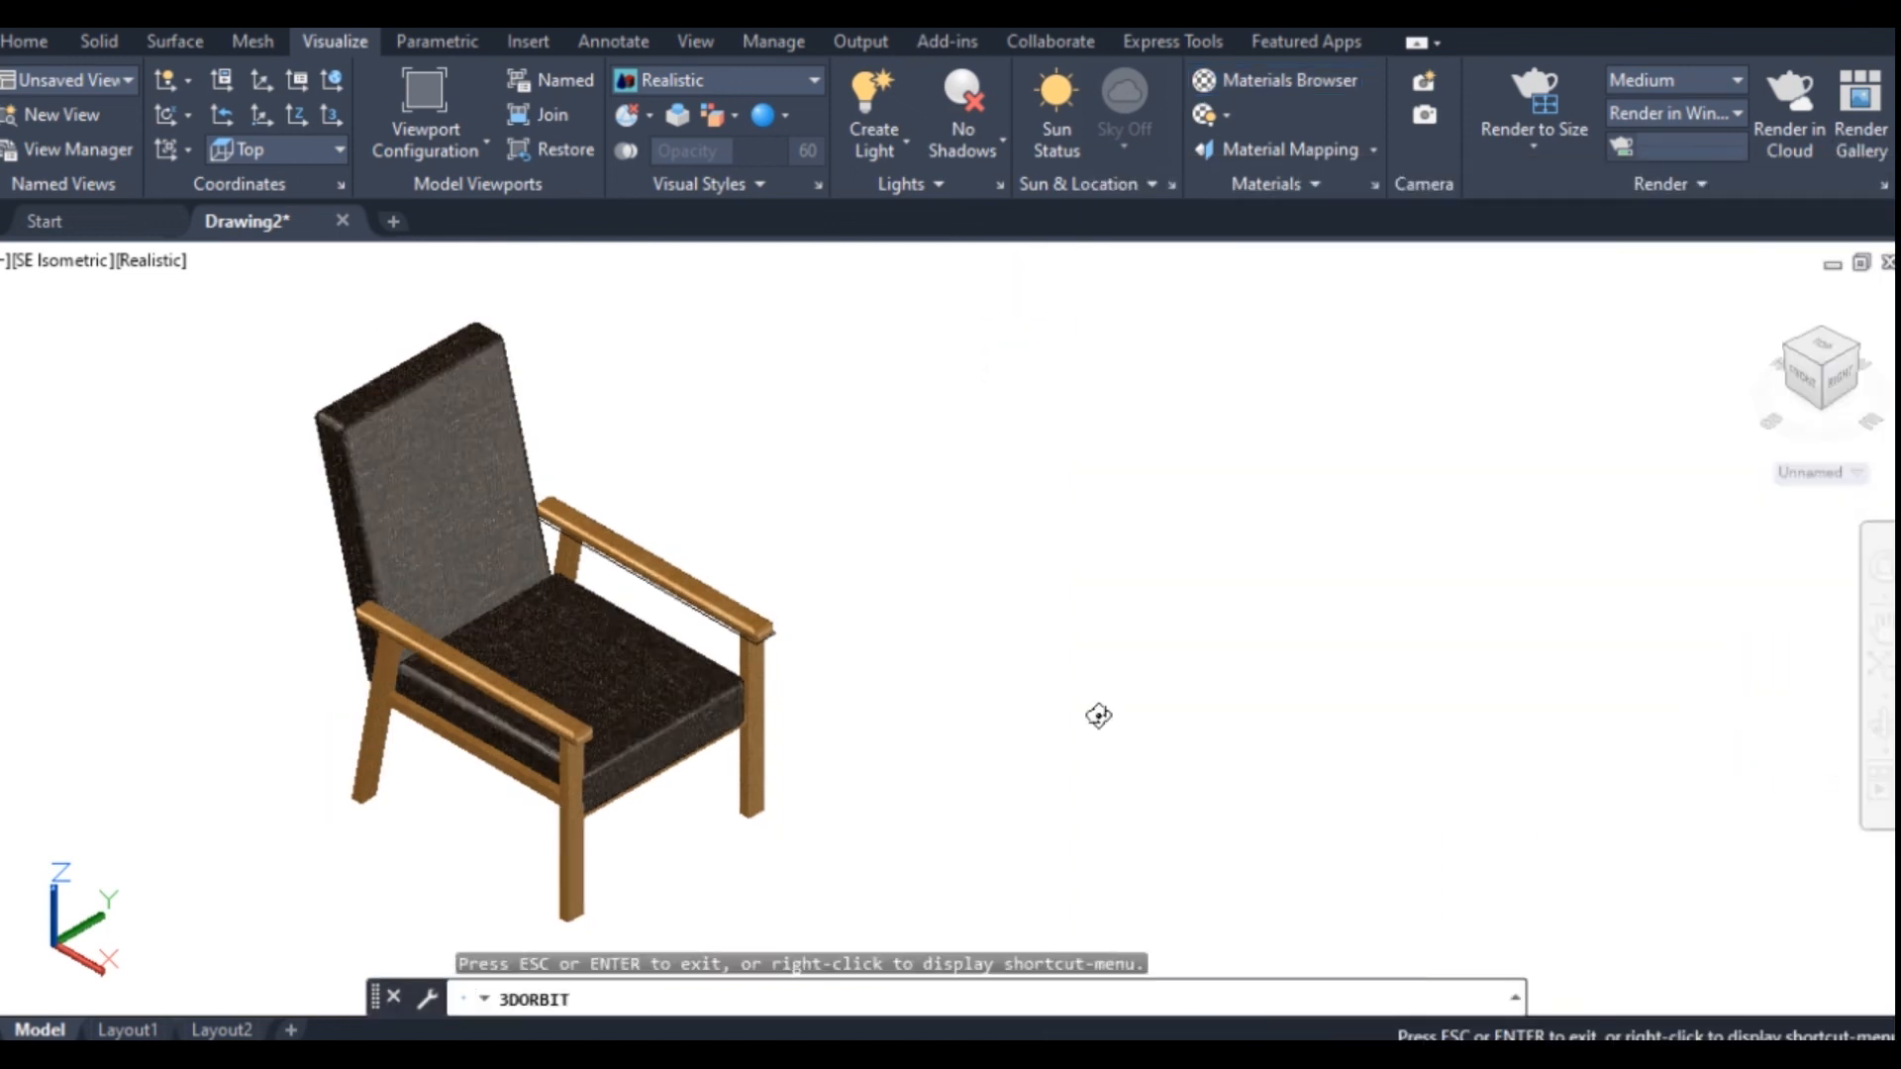
{"action": "left_click_drag", "start_coordinate": [448, 747], "coordinate": [416, 697]}
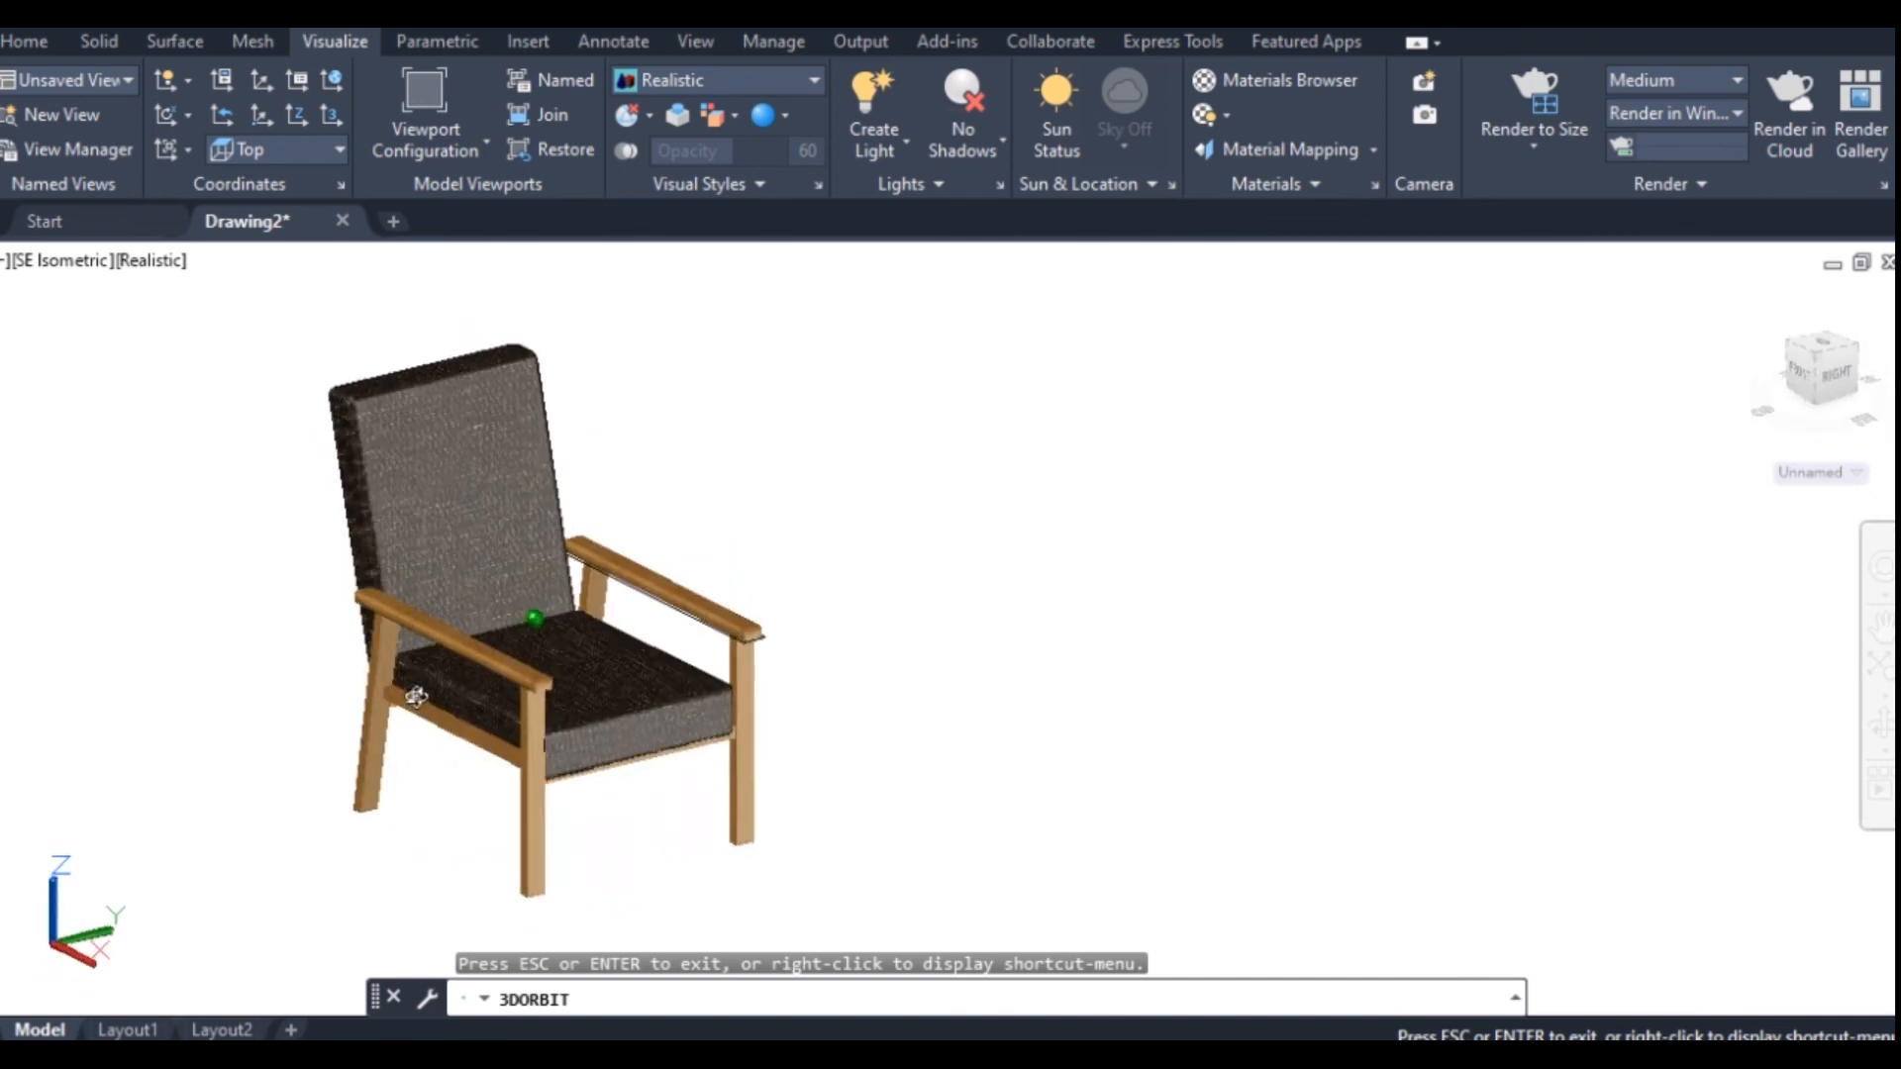
{"action": "scroll", "coordinate": [297, 668], "scroll_direction": "up", "scroll_amount": 2}
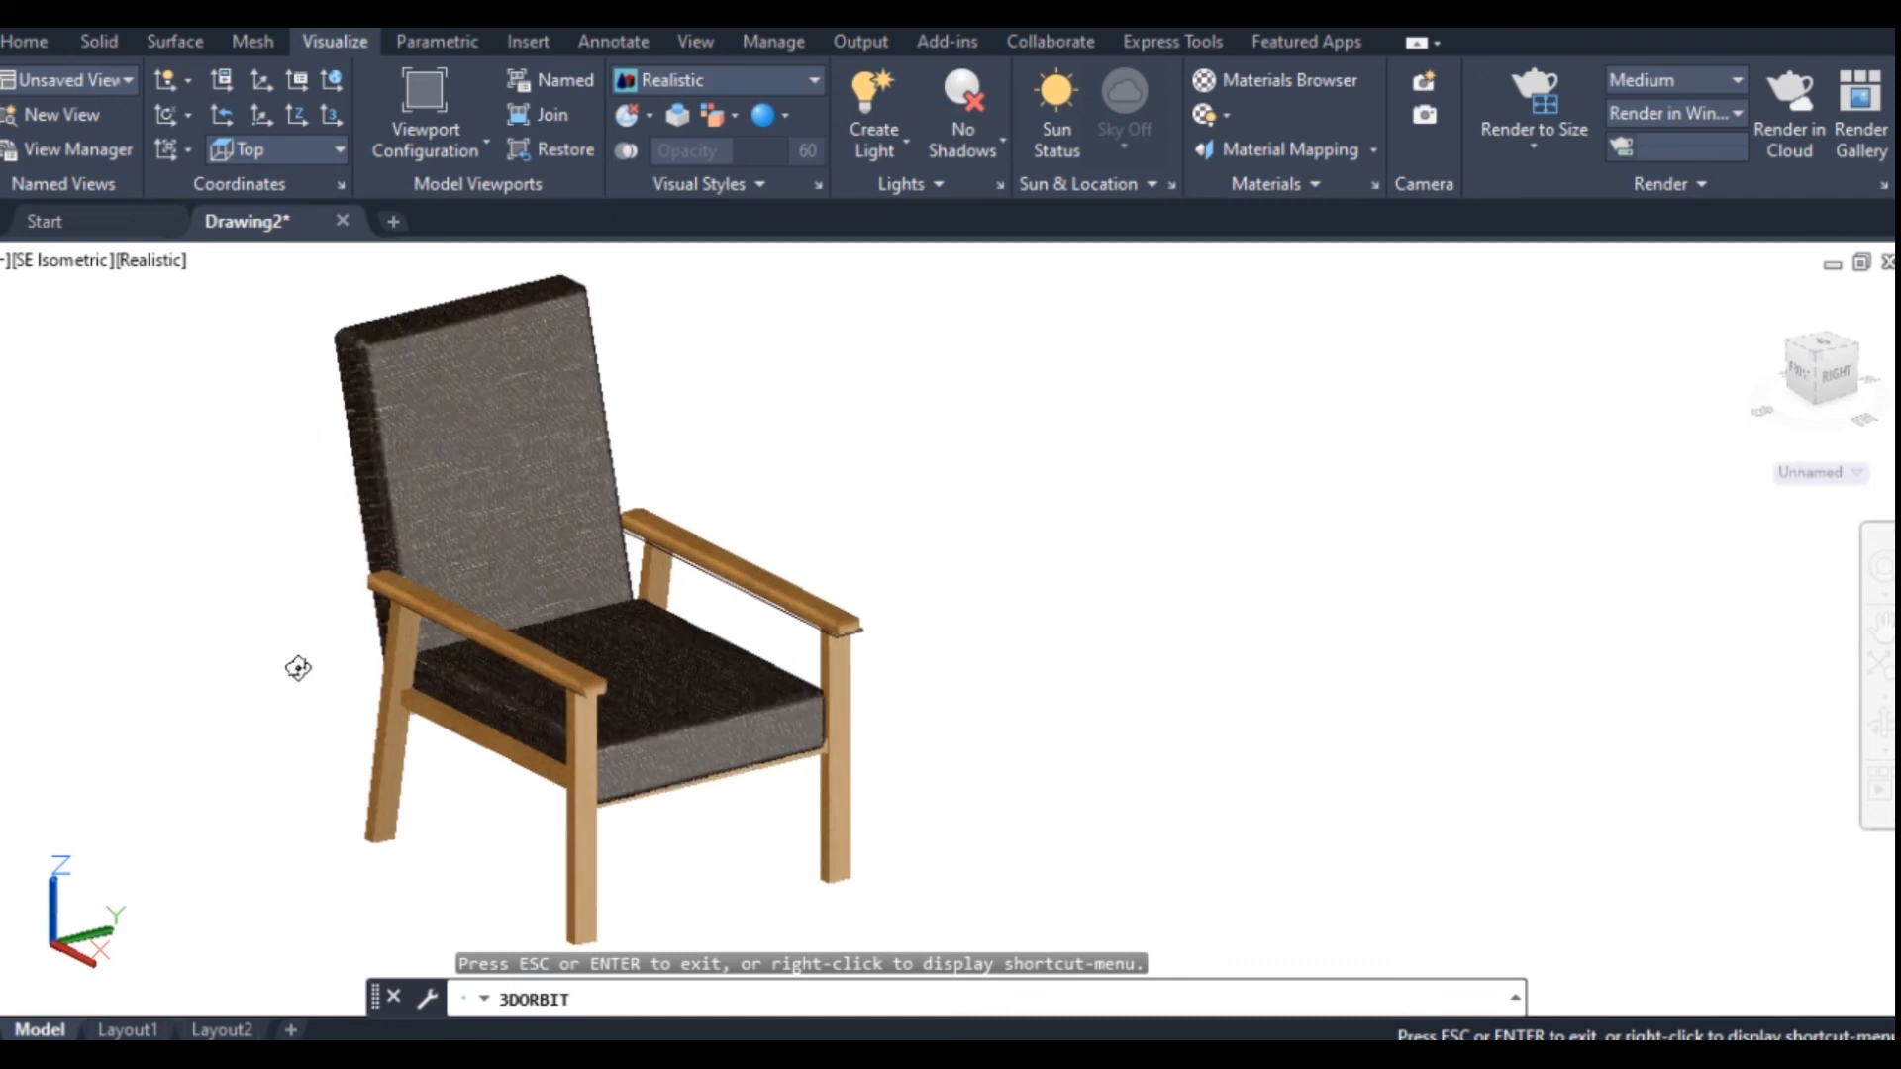
{"action": "left_click_drag", "start_coordinate": [226, 666], "coordinate": [174, 657]}
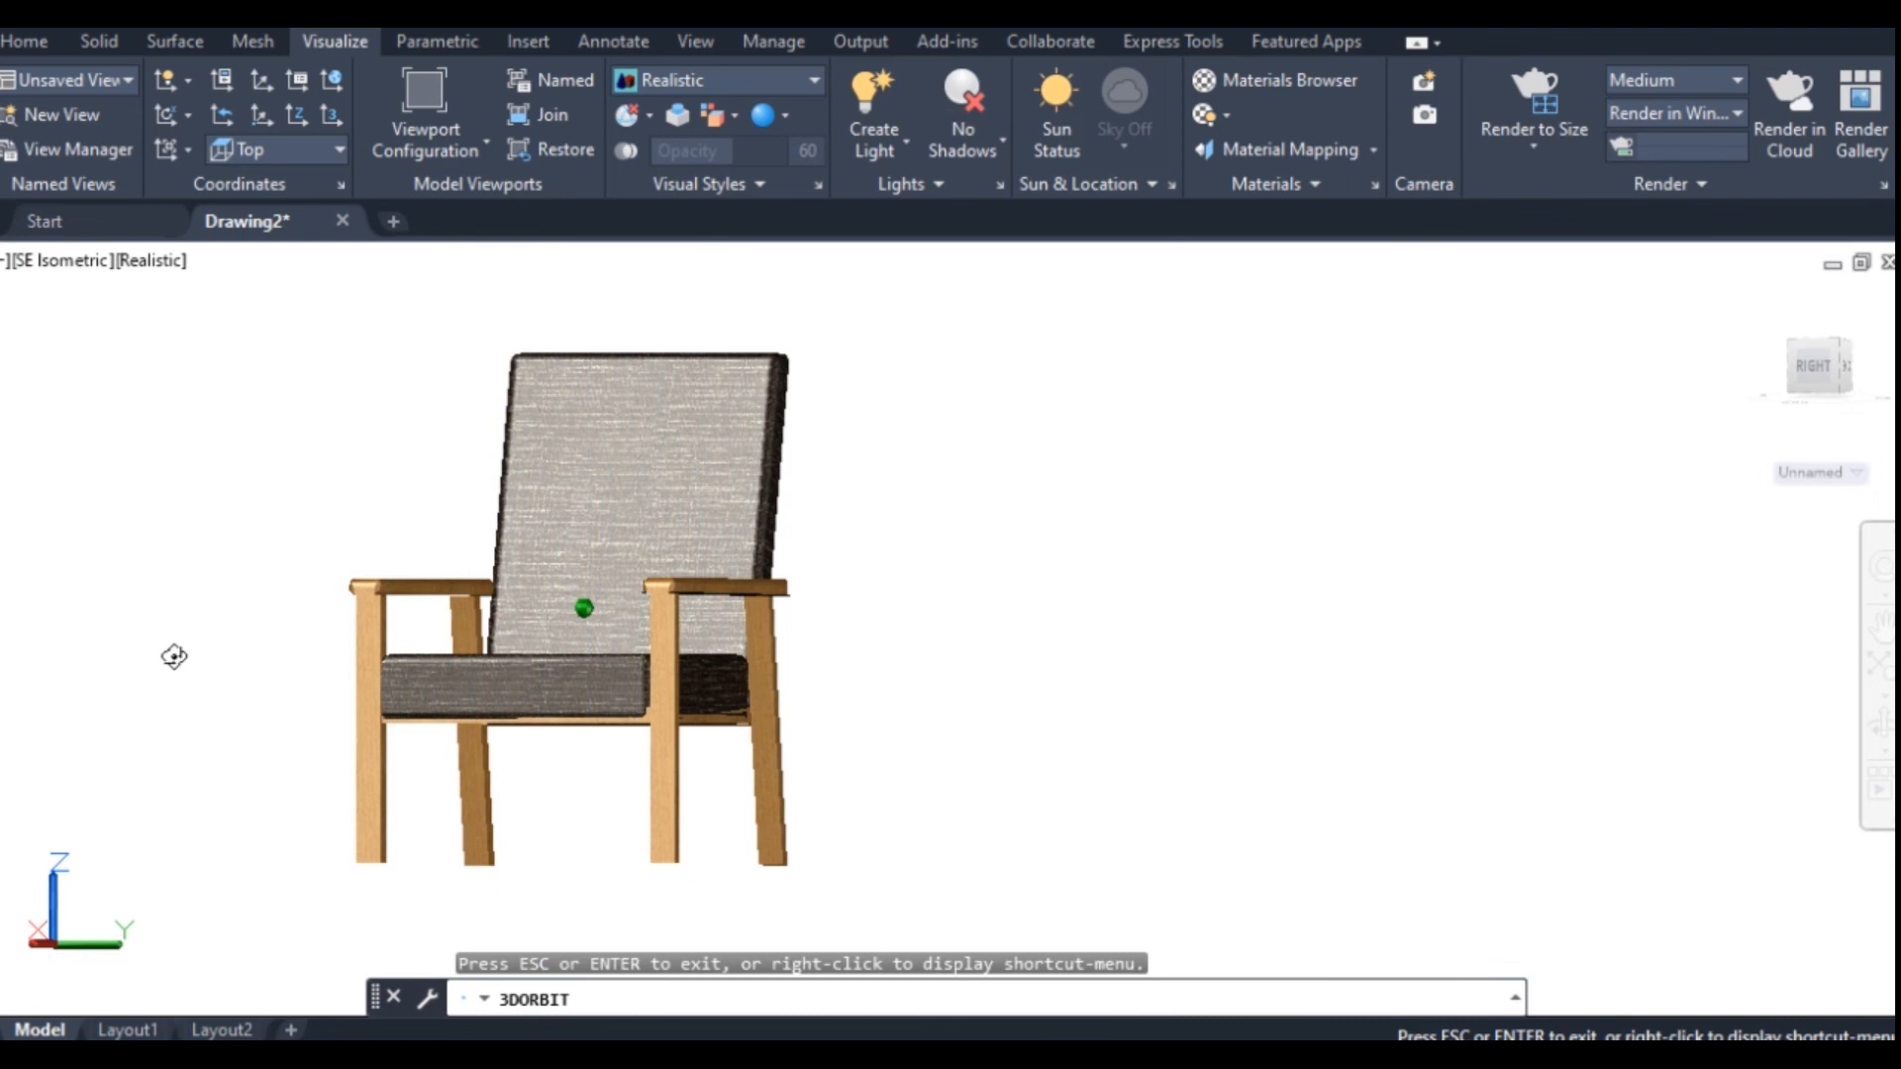
{"action": "left_click_drag", "start_coordinate": [360, 715], "coordinate": [293, 767]}
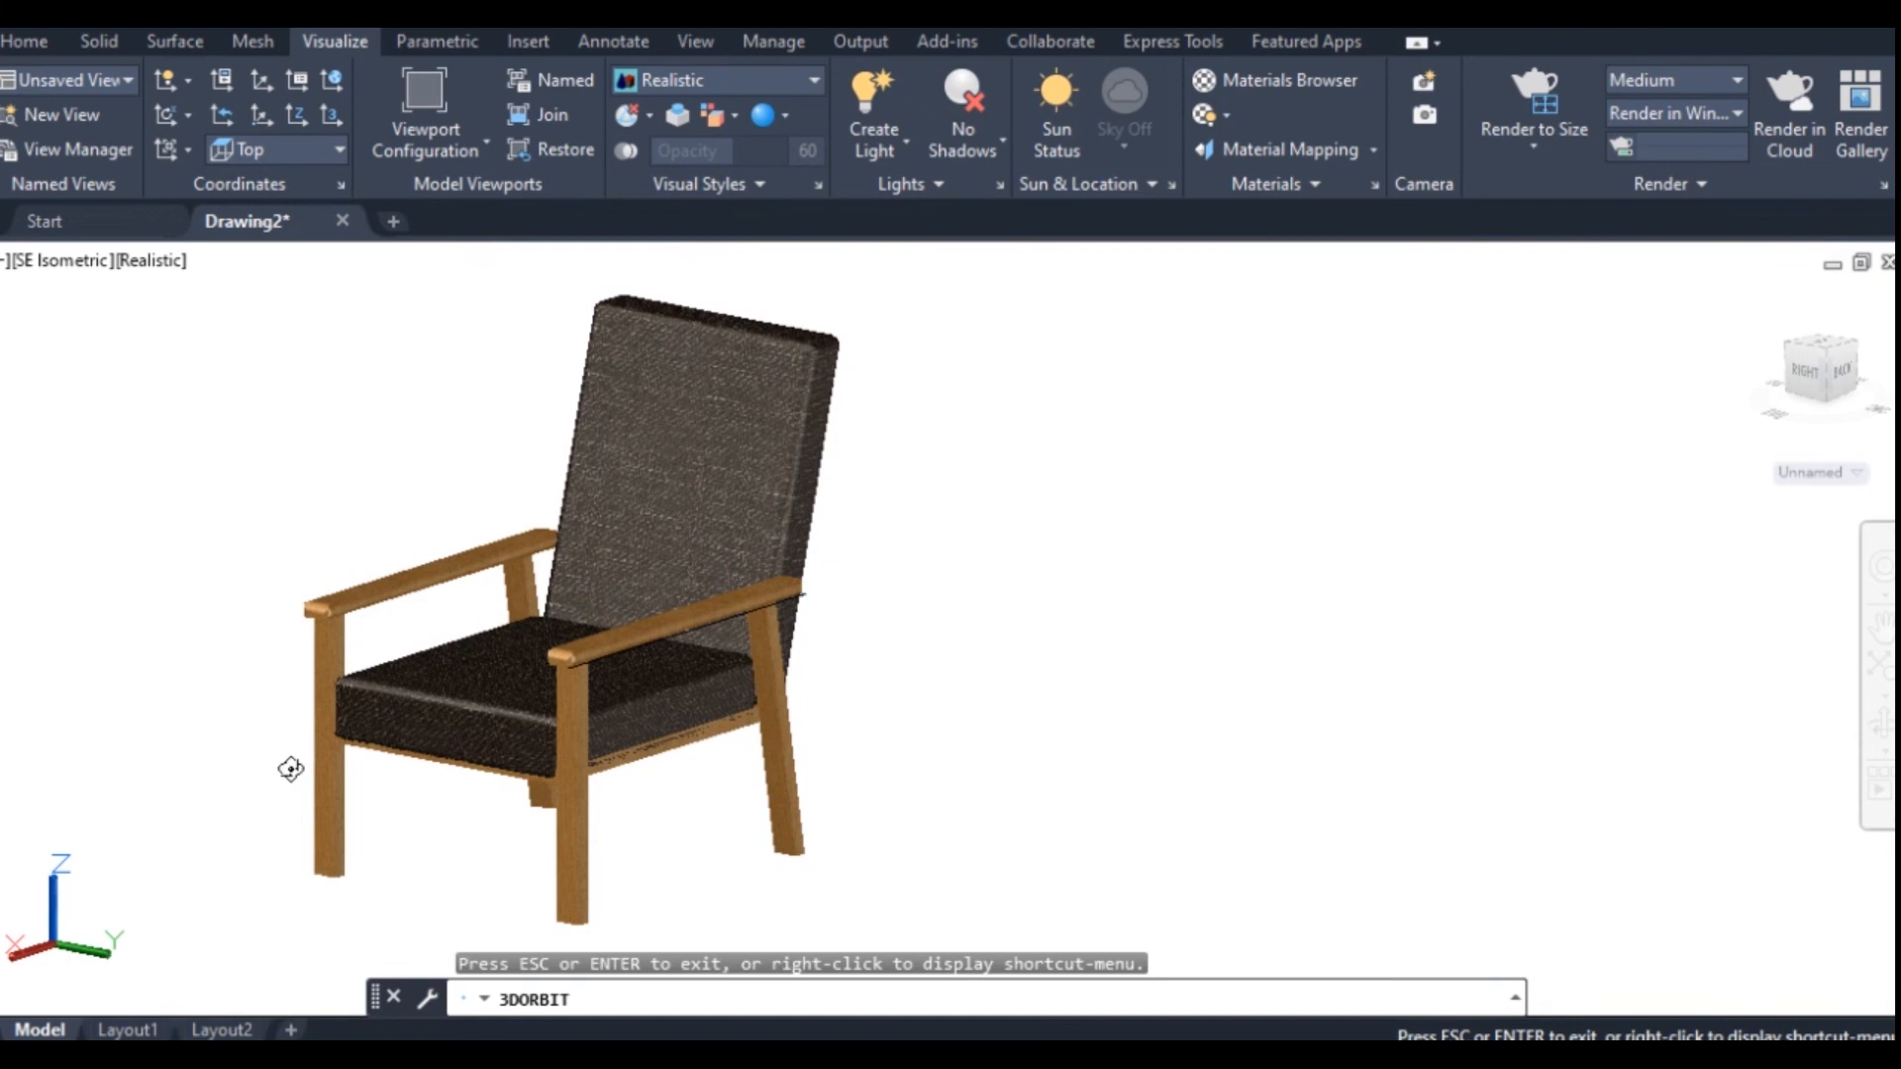